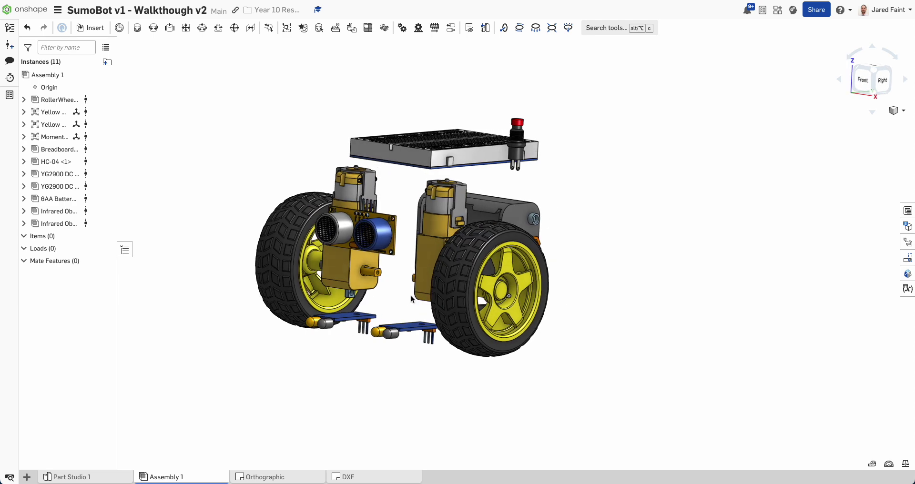
Shift the 6AA battery holder slightly rearward, away from the wheels and above the roller wheel.
{"action": "scroll", "coordinate": [405, 286], "scroll_direction": "down", "scroll_amount": 3}
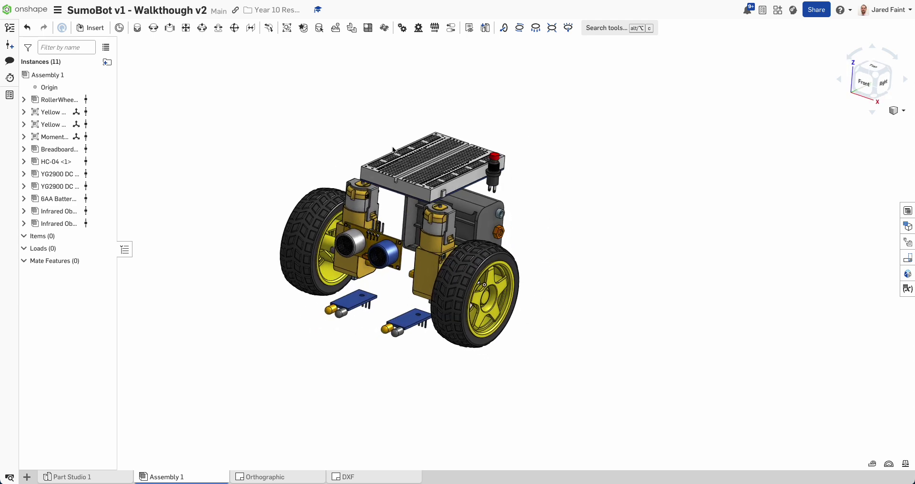
{"action": "right_click_drag", "start_coordinate": [422, 329], "coordinate": [395, 334]}
{"action": "scroll", "coordinate": [380, 330], "scroll_direction": "up", "scroll_amount": 3}
{"action": "right_click_drag", "start_coordinate": [469, 321], "coordinate": [509, 297]}
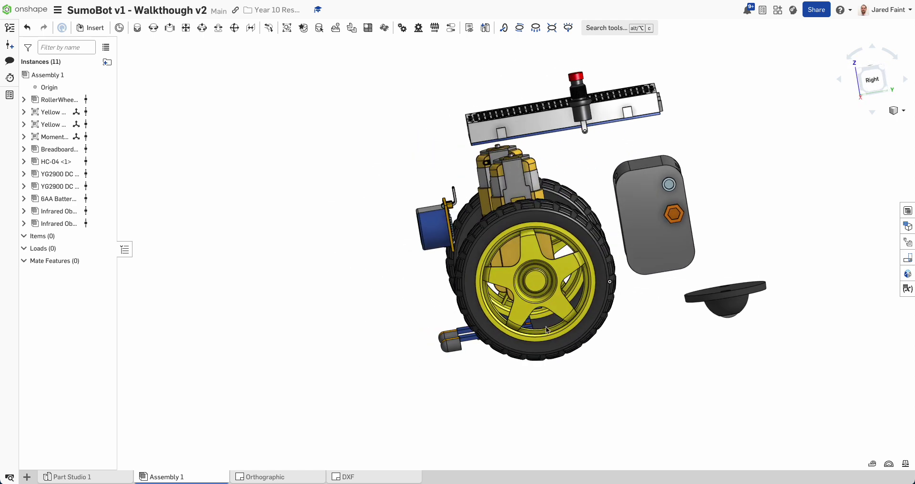
{"action": "mouse_move", "coordinate": [533, 275]}
{"action": "right_mouse_down"}
{"action": "mouse_move", "coordinate": [580, 263]}
{"action": "mouse_move", "coordinate": [520, 286]}
{"action": "right_mouse_up"}
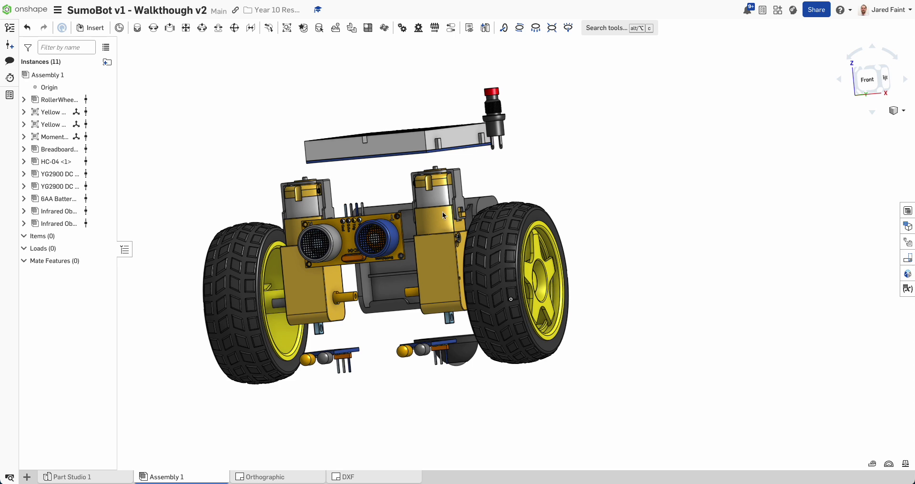
{"action": "right_click_drag", "start_coordinate": [459, 316], "coordinate": [542, 288]}
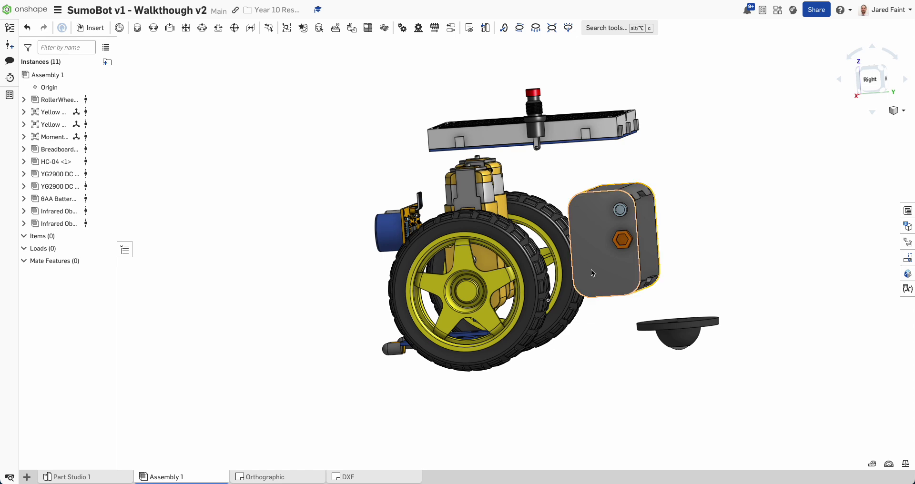
{"action": "right_click_drag", "start_coordinate": [606, 275], "coordinate": [674, 328]}
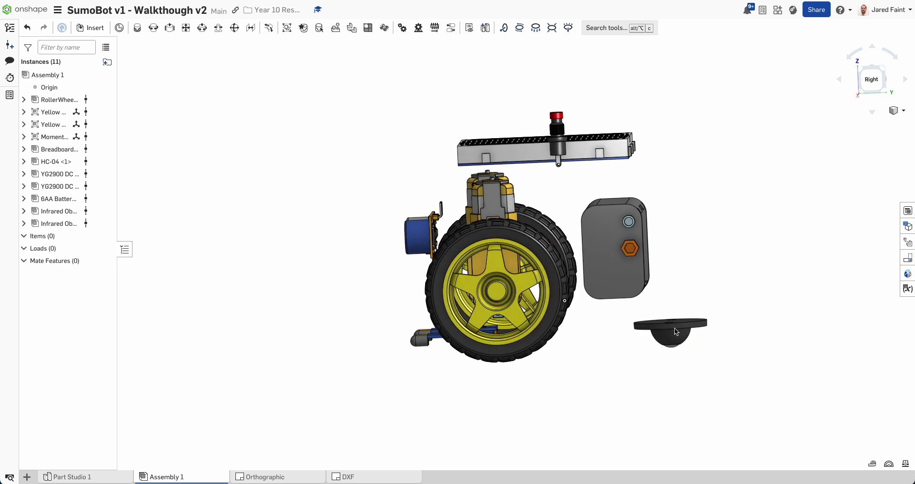
{"action": "left_click_drag", "start_coordinate": [616, 287], "coordinate": [636, 291]}
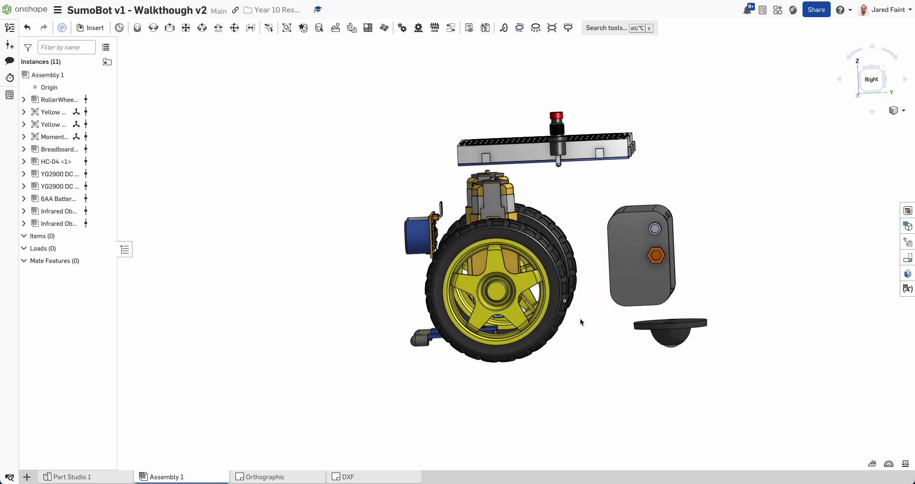
Examine the placement of the wheels, motors, ultrasonic sensor, breadboard and battery holder from the front and side of the robot.
{"action": "right_click_drag", "start_coordinate": [398, 307], "coordinate": [462, 349]}
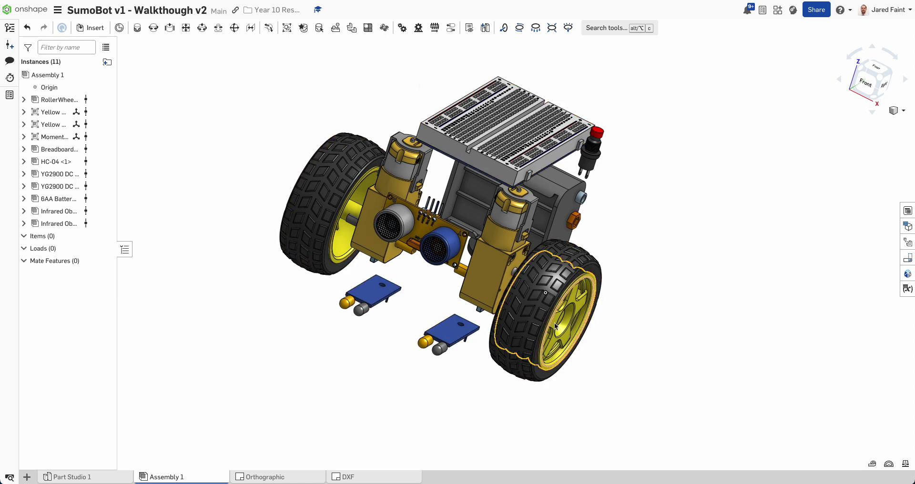
{"action": "right_click_drag", "start_coordinate": [565, 244], "coordinate": [619, 268]}
{"action": "right_click_drag", "start_coordinate": [590, 222], "coordinate": [288, 285]}
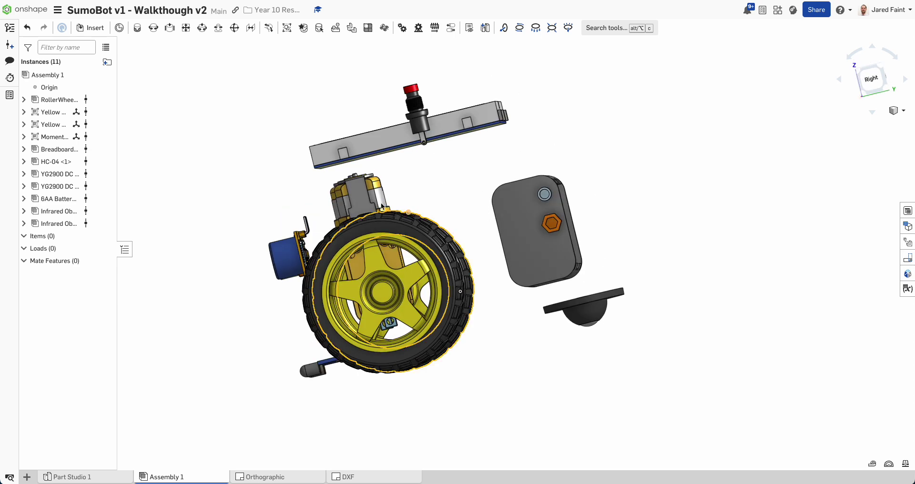
{"action": "right_click_drag", "start_coordinate": [294, 344], "coordinate": [366, 352]}
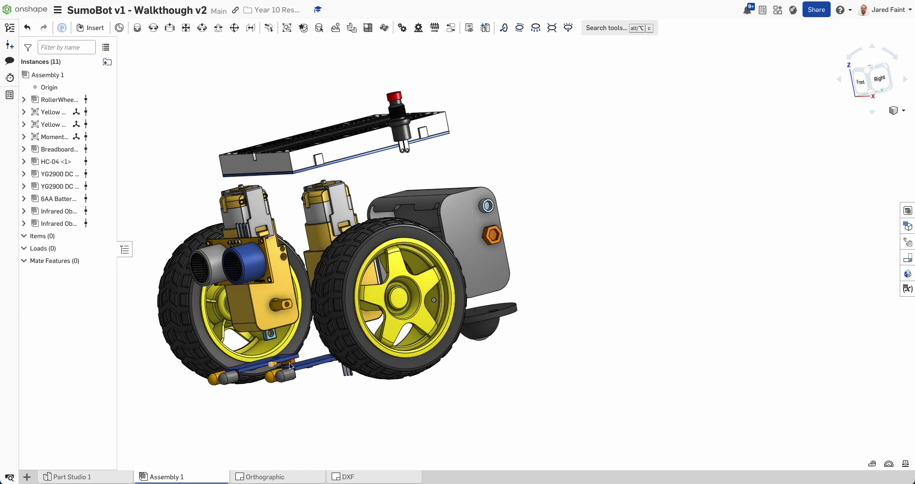
{"action": "right_click_drag", "start_coordinate": [475, 315], "coordinate": [310, 336]}
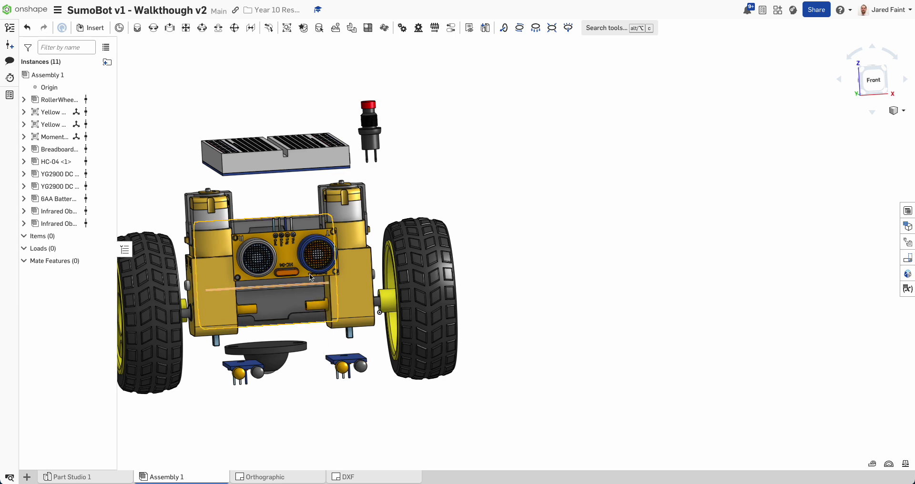
{"action": "right_click_drag", "start_coordinate": [302, 326], "coordinate": [223, 298]}
{"action": "scroll", "coordinate": [175, 299], "scroll_direction": "up", "scroll_amount": 1}
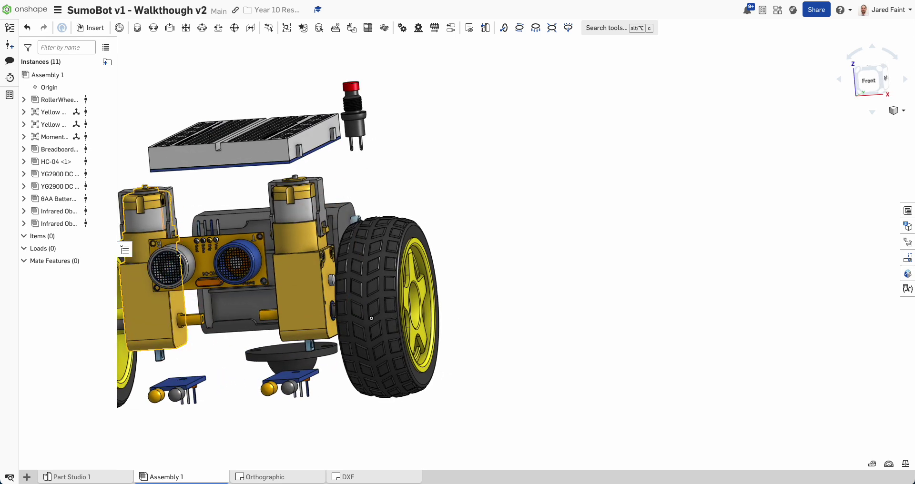
{"action": "right_click_drag", "start_coordinate": [322, 268], "coordinate": [335, 209]}
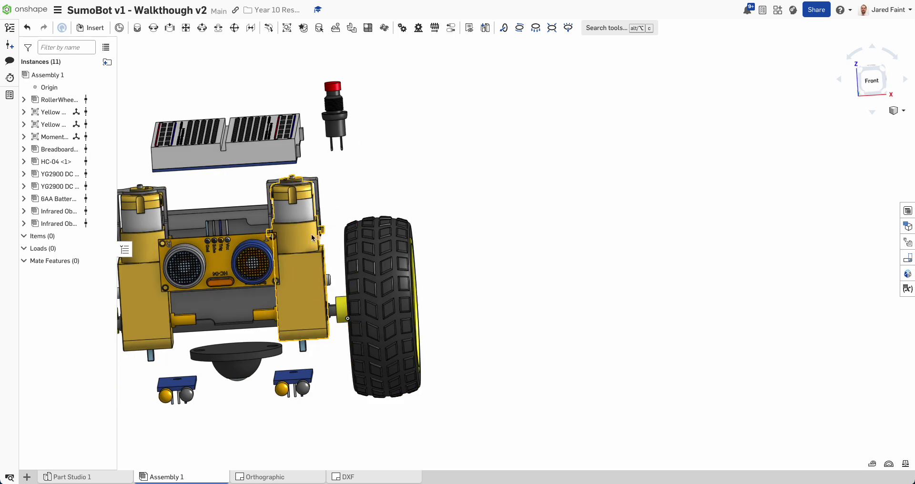
{"action": "right_click_drag", "start_coordinate": [305, 246], "coordinate": [331, 249]}
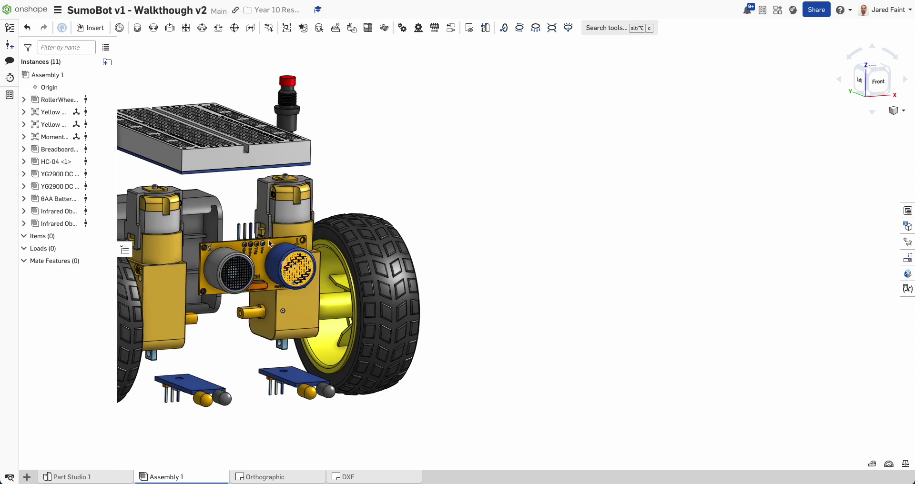
{"action": "scroll", "coordinate": [229, 200], "scroll_direction": "up", "scroll_amount": 2}
{"action": "right_click_drag", "start_coordinate": [216, 202], "coordinate": [164, 196]}
{"action": "right_click_drag", "start_coordinate": [222, 223], "coordinate": [282, 245]}
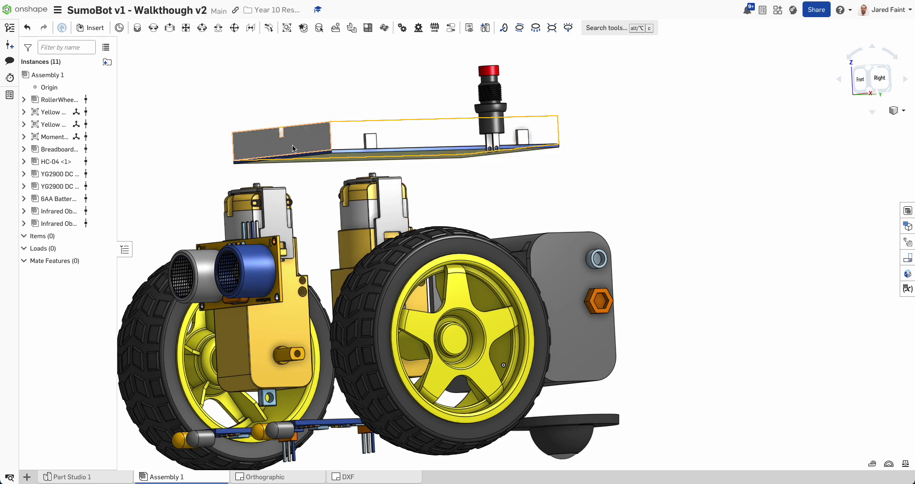
{"action": "right_click_drag", "start_coordinate": [315, 148], "coordinate": [334, 151]}
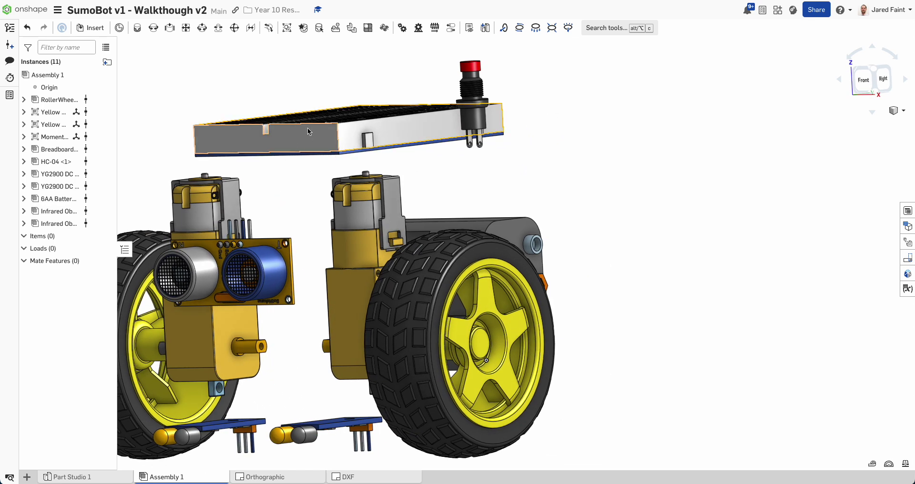
{"action": "right_click_drag", "start_coordinate": [439, 199], "coordinate": [464, 217]}
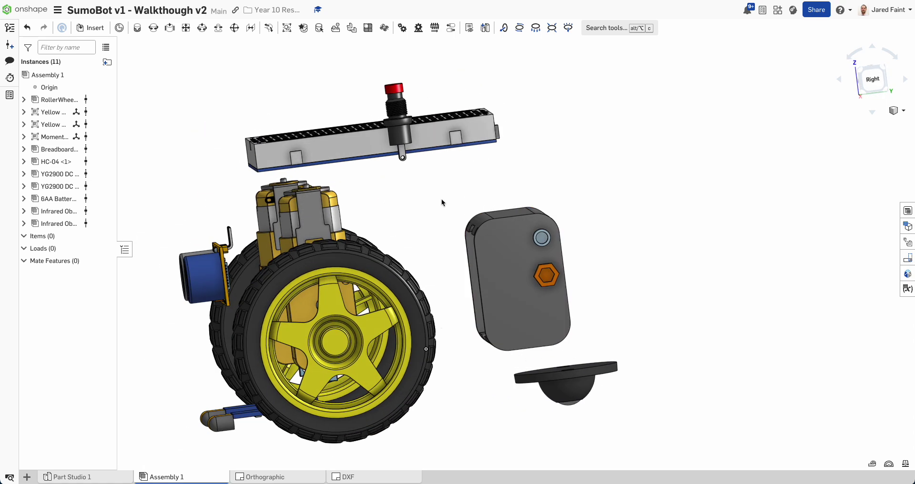
{"action": "right_click_drag", "start_coordinate": [501, 285], "coordinate": [460, 304]}
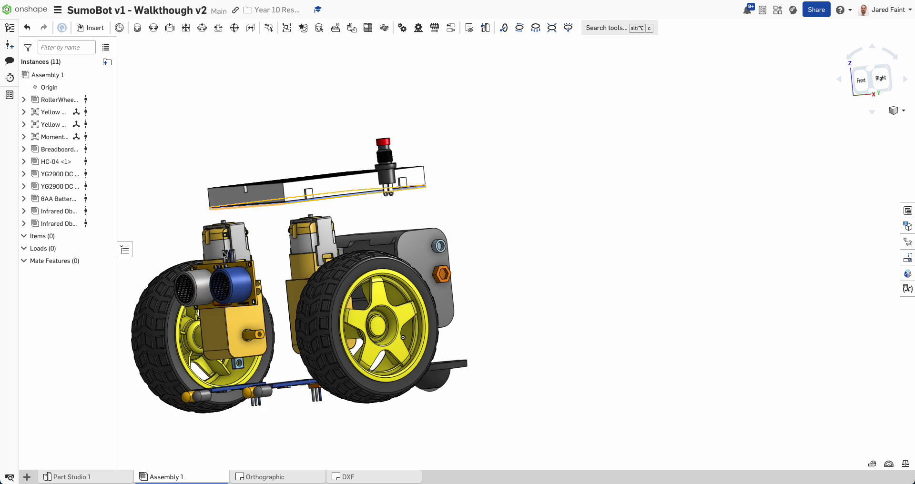
{"action": "right_click_drag", "start_coordinate": [199, 405], "coordinate": [271, 367]}
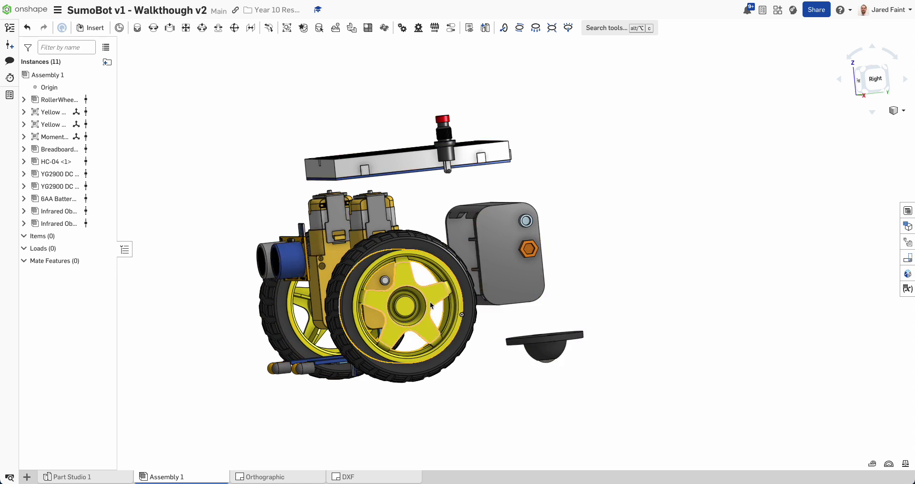
{"action": "scroll", "coordinate": [416, 301], "scroll_direction": "down", "scroll_amount": 2}
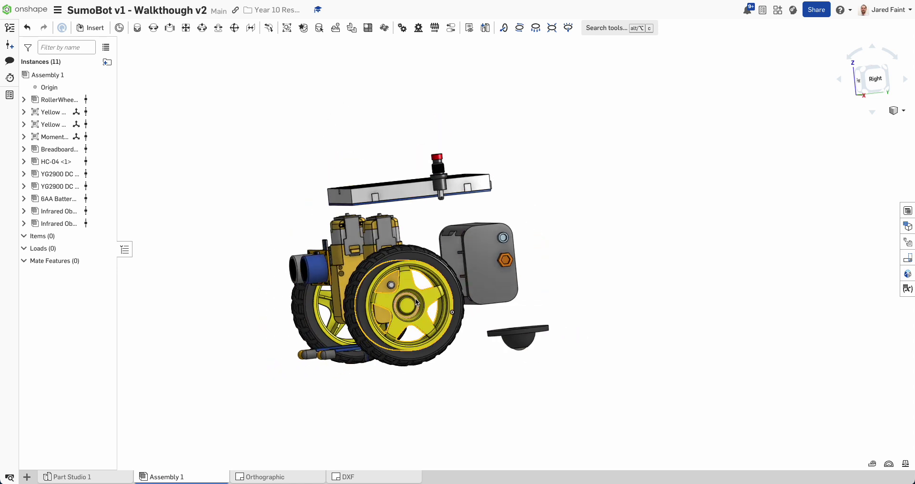
Measure the diameter of the mounting hole in the right-hand infrared sensor board.
{"action": "key", "text": "shift+7"}
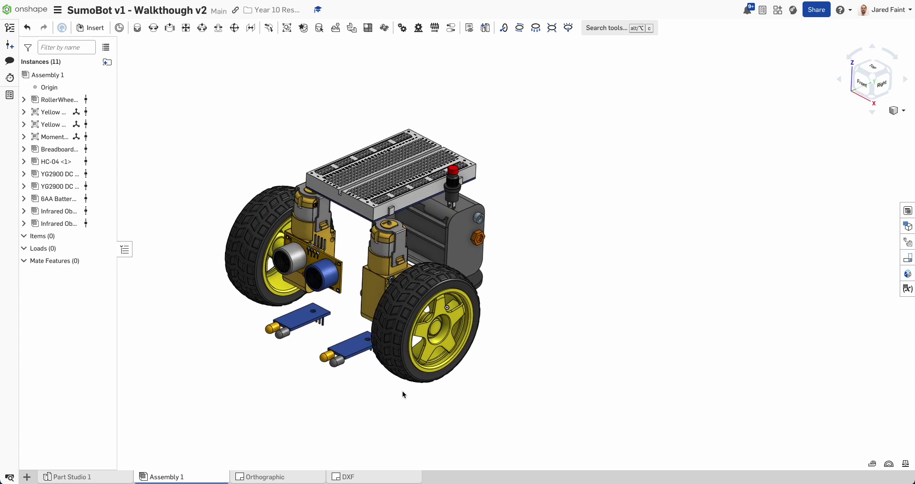
{"action": "scroll", "coordinate": [365, 333], "scroll_direction": "up", "scroll_amount": 3}
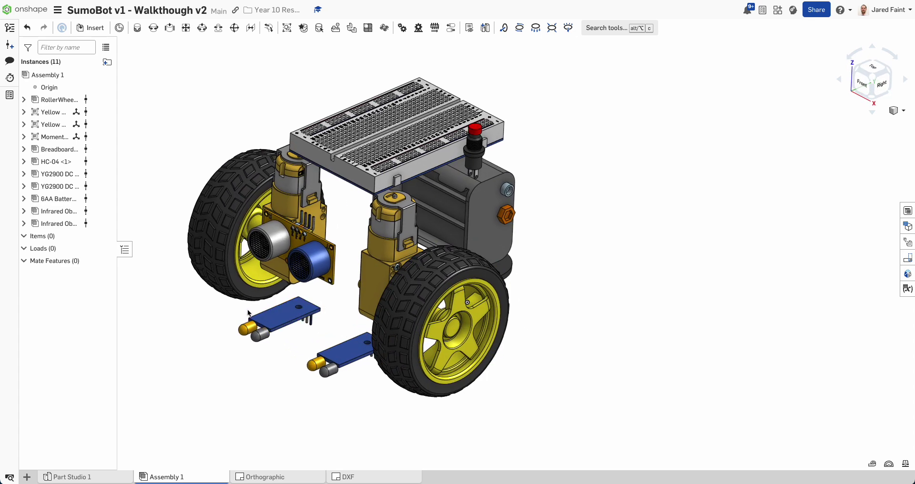
{"action": "right_click_drag", "start_coordinate": [367, 280], "coordinate": [413, 284]}
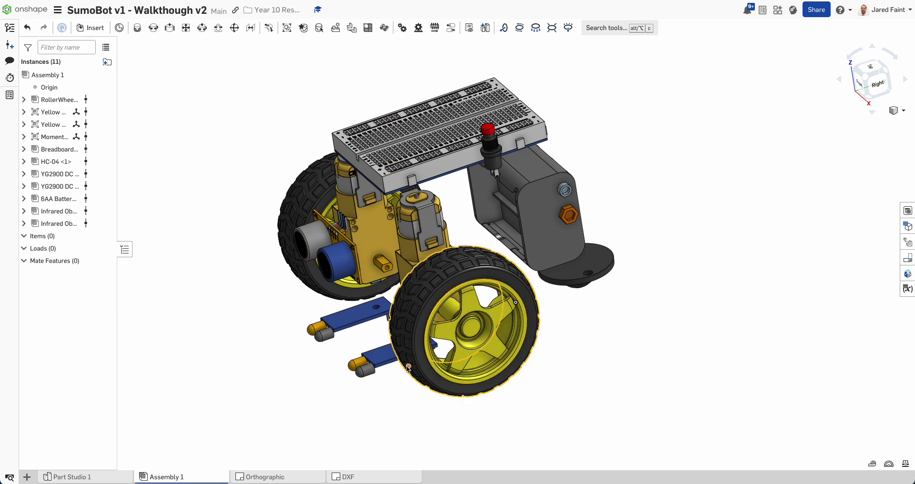
{"action": "right_click_drag", "start_coordinate": [409, 369], "coordinate": [310, 336]}
{"action": "scroll", "coordinate": [315, 338], "scroll_direction": "up", "scroll_amount": 5}
{"action": "scroll", "coordinate": [315, 339], "scroll_direction": "up", "scroll_amount": 2}
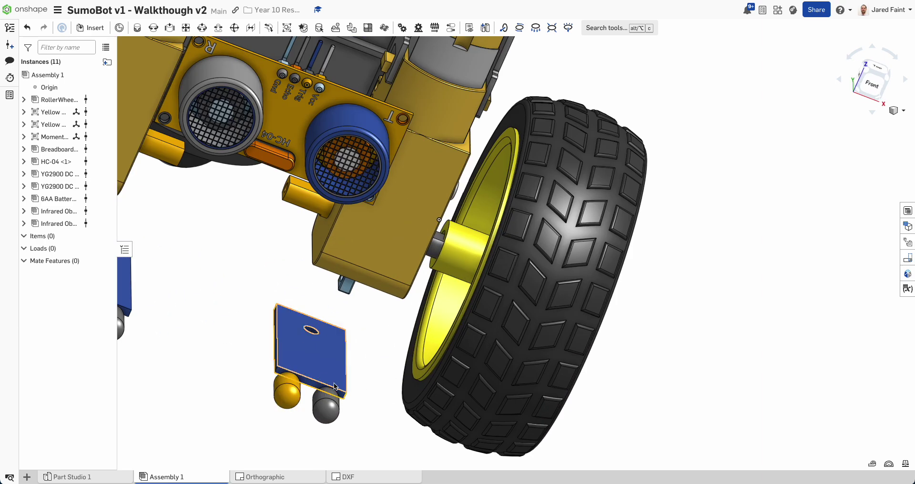
{"action": "right_click_drag", "start_coordinate": [272, 343], "coordinate": [306, 336]}
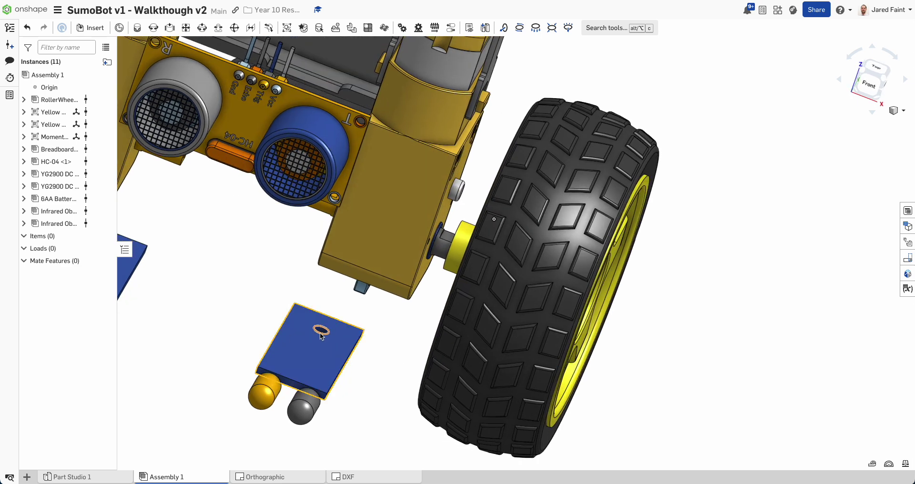
{"action": "left_click", "coordinate": [321, 333]}
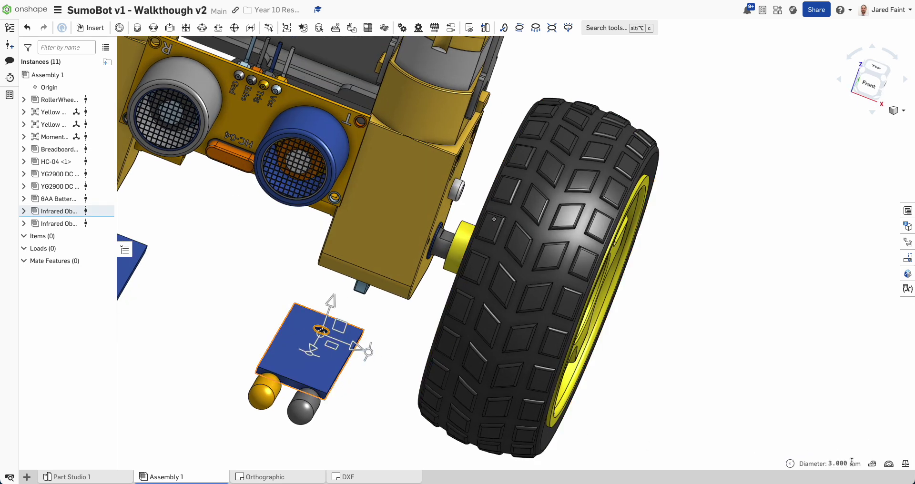
{"action": "scroll", "coordinate": [353, 355], "scroll_direction": "down", "scroll_amount": 2}
{"action": "left_click", "coordinate": [340, 406]}
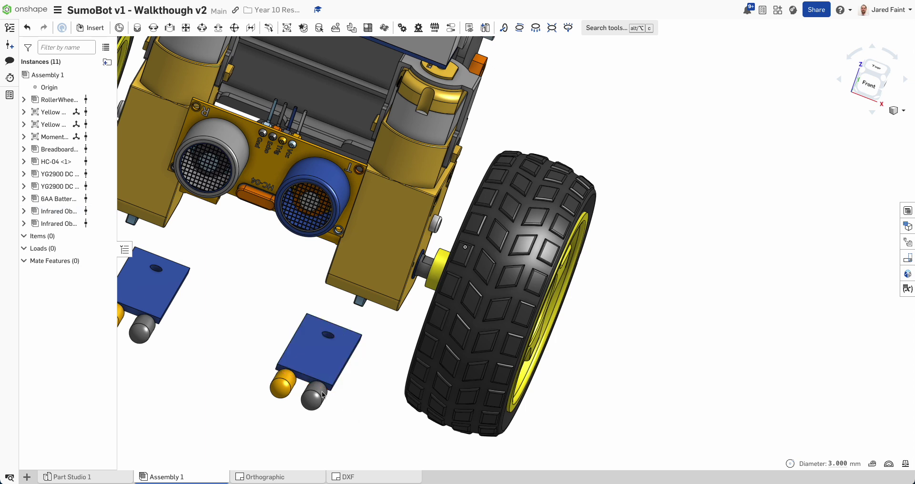
Spread the two infrared sensors outward toward their wheels, checking their spacing from the front of the robot.
{"action": "right_click_drag", "start_coordinate": [215, 337], "coordinate": [241, 334]}
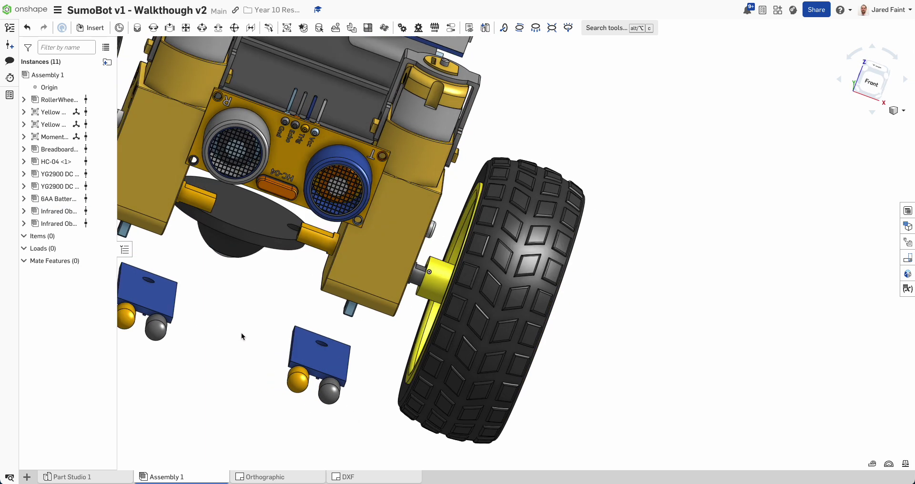
{"action": "left_click_drag", "start_coordinate": [321, 361], "coordinate": [363, 375]}
{"action": "right_click_drag", "start_coordinate": [364, 375], "coordinate": [355, 370]}
{"action": "scroll", "coordinate": [175, 340], "scroll_direction": "down", "scroll_amount": 3}
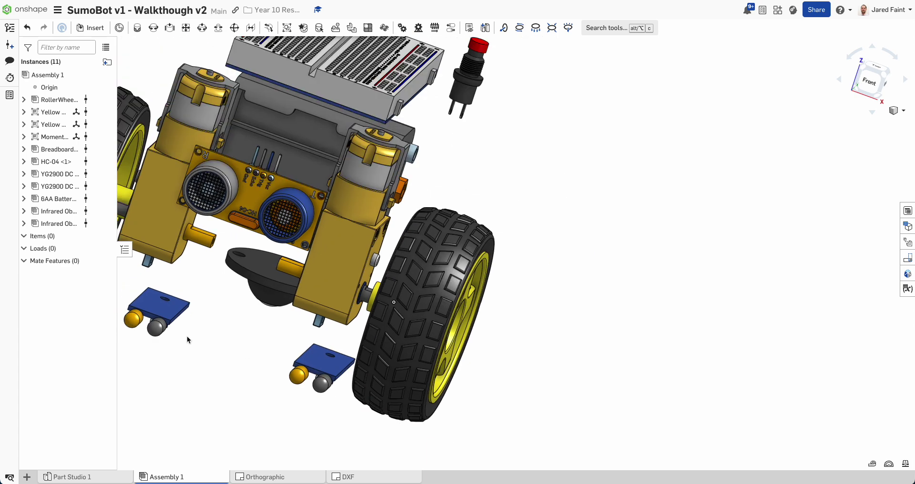
{"action": "middle_click_drag", "start_coordinate": [241, 347], "coordinate": [353, 347]}
{"action": "left_click_drag", "start_coordinate": [287, 322], "coordinate": [251, 306]}
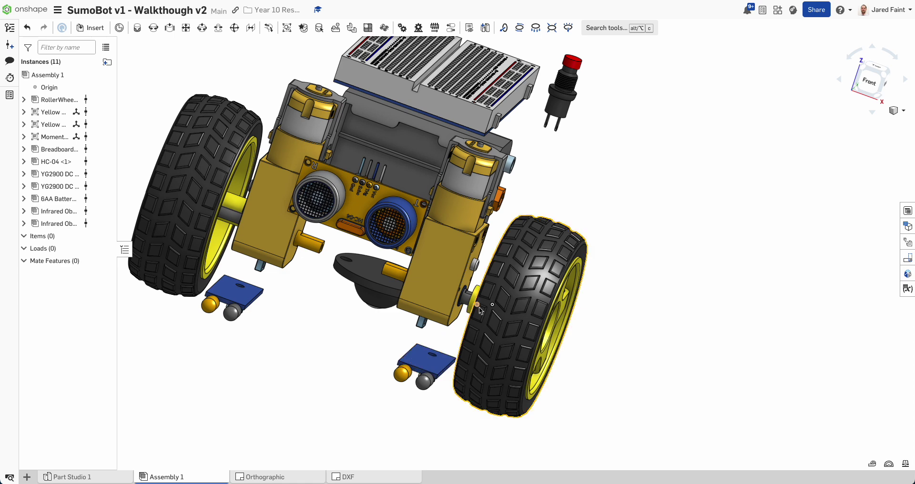
{"action": "left_click", "coordinate": [873, 87]}
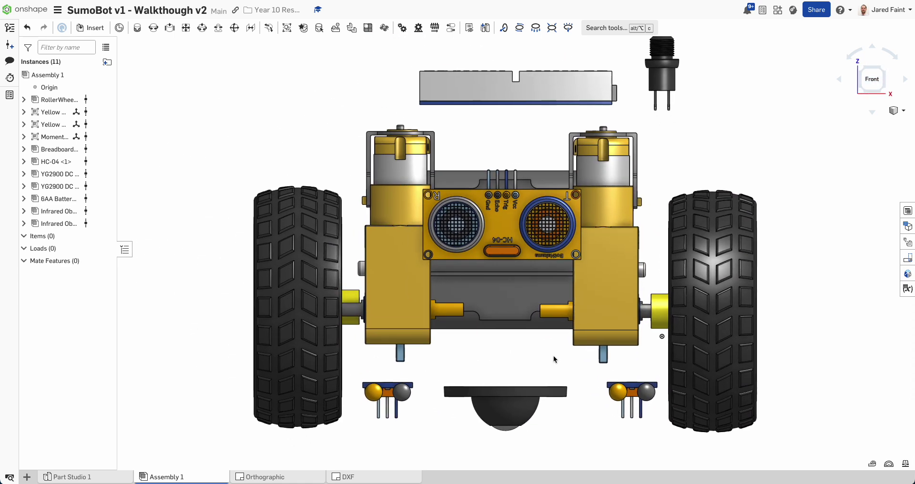
{"action": "left_click_drag", "start_coordinate": [382, 390], "coordinate": [367, 392]}
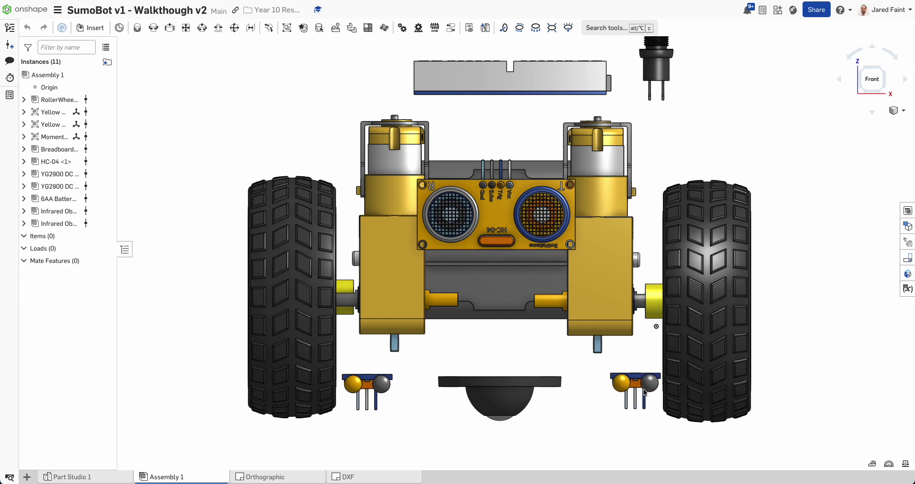
Nudge the infrared sensors slightly in front of the wheels, checking their placement from above and the front.
{"action": "right_click_drag", "start_coordinate": [641, 391], "coordinate": [639, 331]}
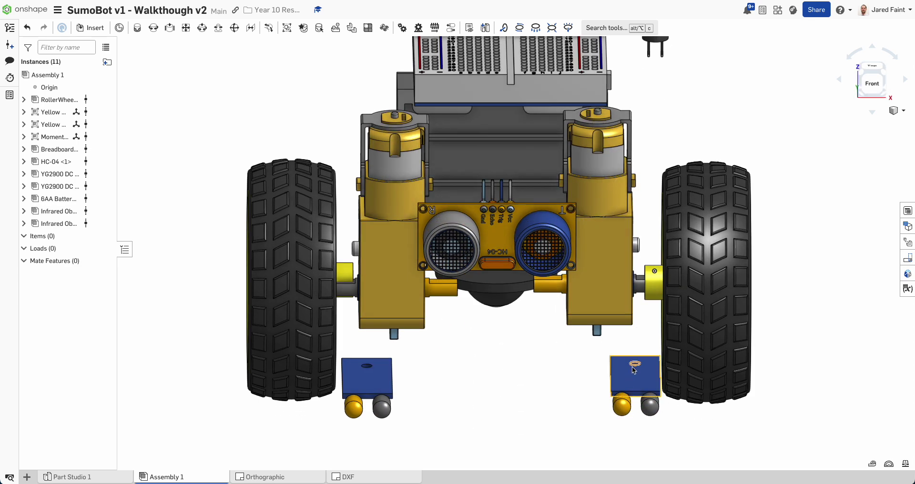
{"action": "right_click_drag", "start_coordinate": [634, 371], "coordinate": [629, 400]}
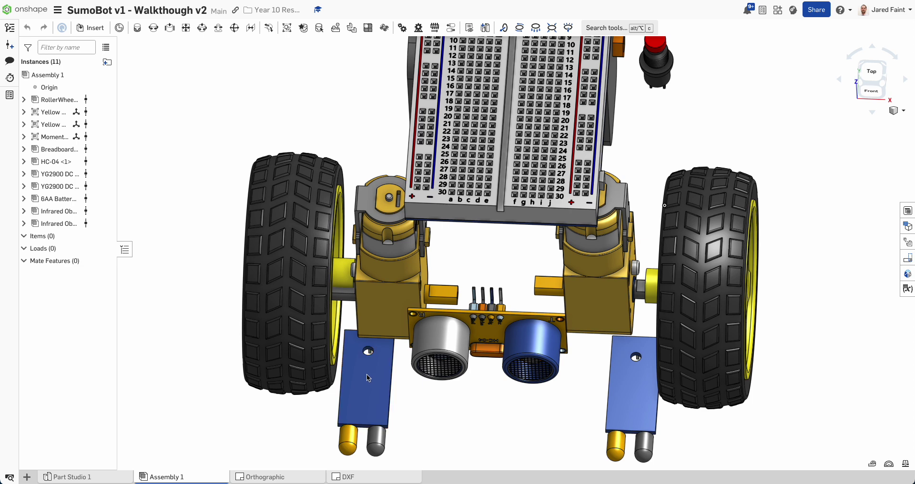
{"action": "left_click_drag", "start_coordinate": [368, 375], "coordinate": [373, 373]}
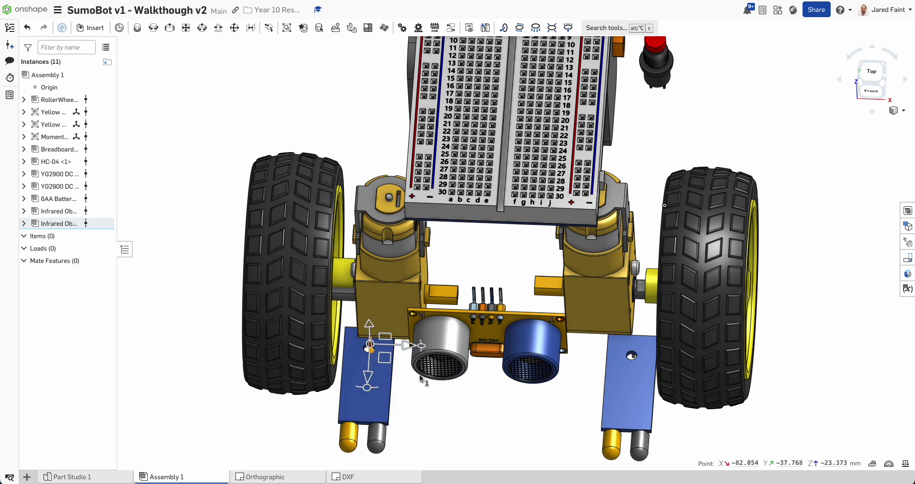
Measure the centre distance between the mounting holes of the two infrared sensor boards and inspect both boards from the side and front.
{"action": "left_click", "coordinate": [366, 352]}
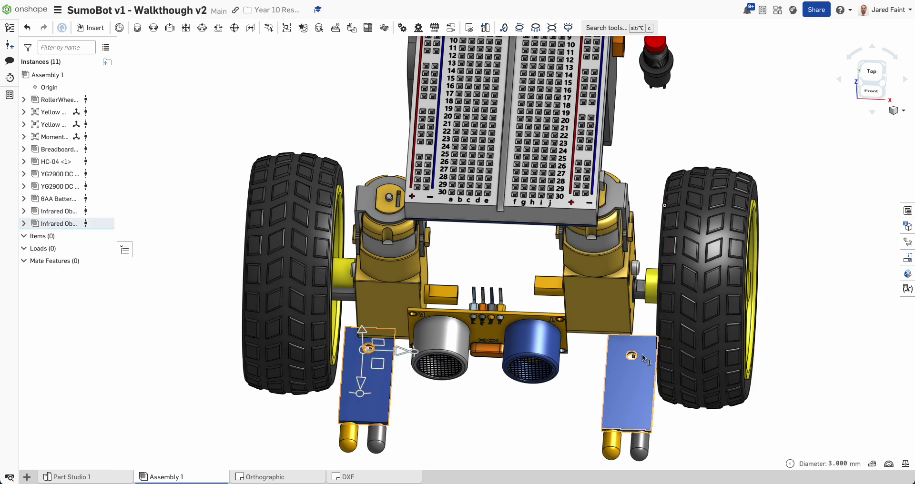
{"action": "left_click", "coordinate": [628, 362]}
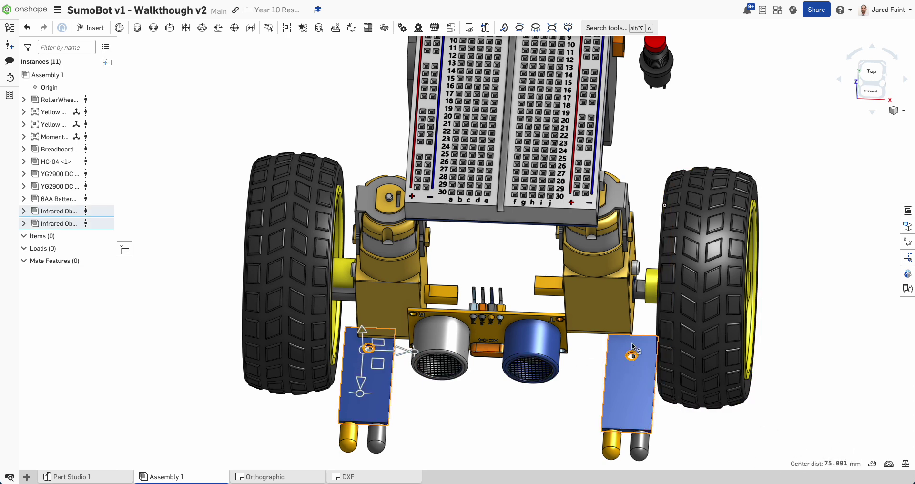
{"action": "scroll", "coordinate": [542, 368], "scroll_direction": "down", "scroll_amount": 3}
{"action": "right_click_drag", "start_coordinate": [543, 374], "coordinate": [536, 351]}
{"action": "middle_click_drag", "start_coordinate": [536, 395], "coordinate": [529, 359]}
{"action": "right_click_drag", "start_coordinate": [529, 359], "coordinate": [790, 335]}
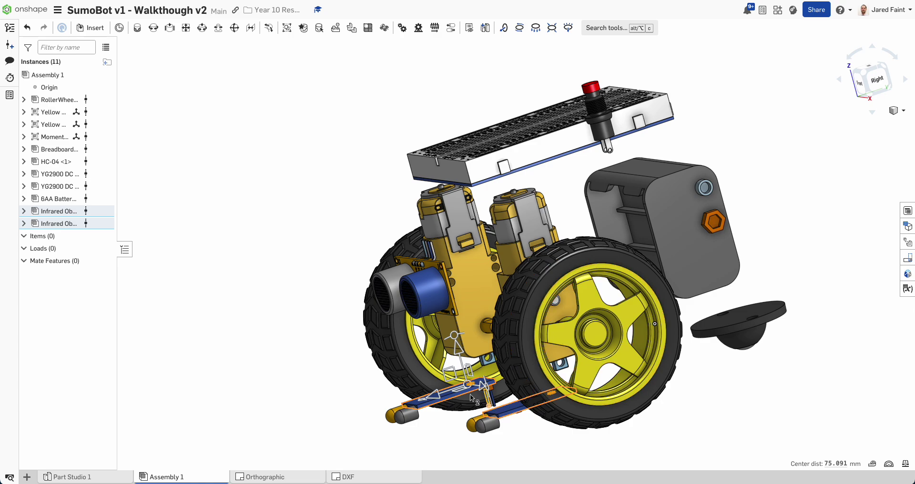
{"action": "right_click_drag", "start_coordinate": [511, 418], "coordinate": [434, 368]}
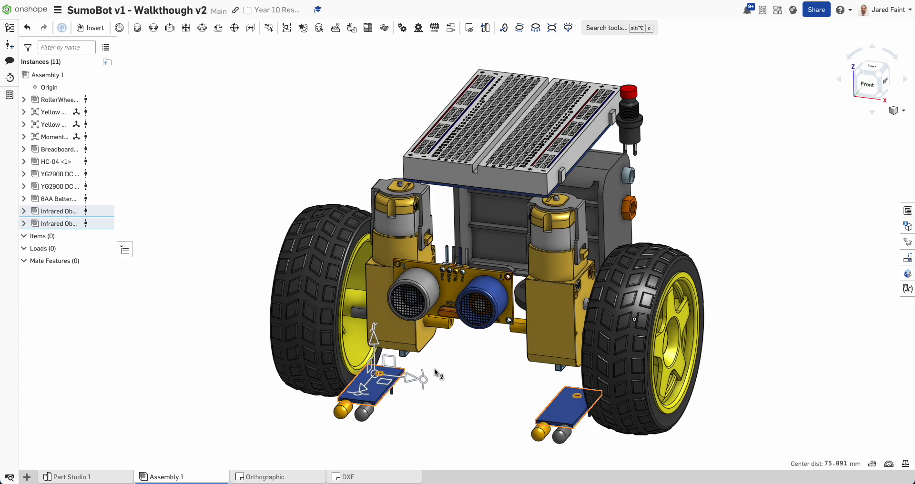
{"action": "left_click", "coordinate": [472, 371]}
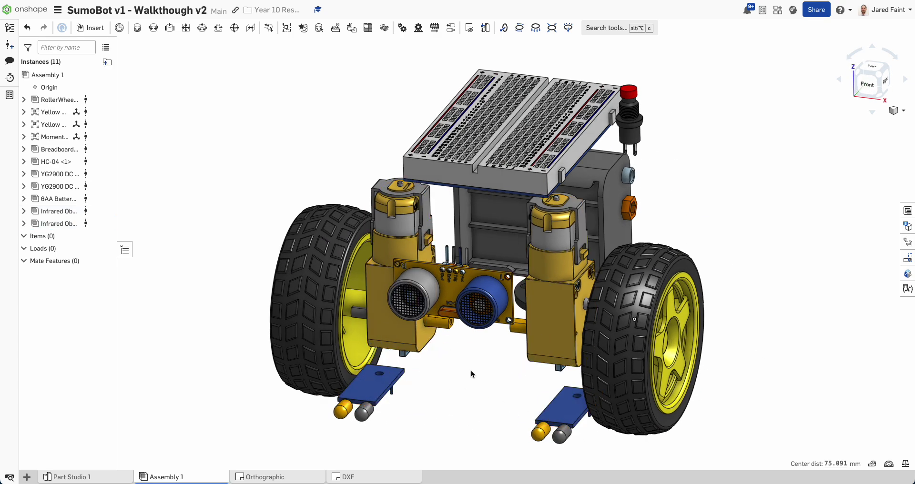
Check the spacing between the facing inner sides of the two motor gearboxes.
{"action": "left_click", "coordinate": [424, 341]}
{"action": "right_click_drag", "start_coordinate": [475, 364], "coordinate": [507, 350]}
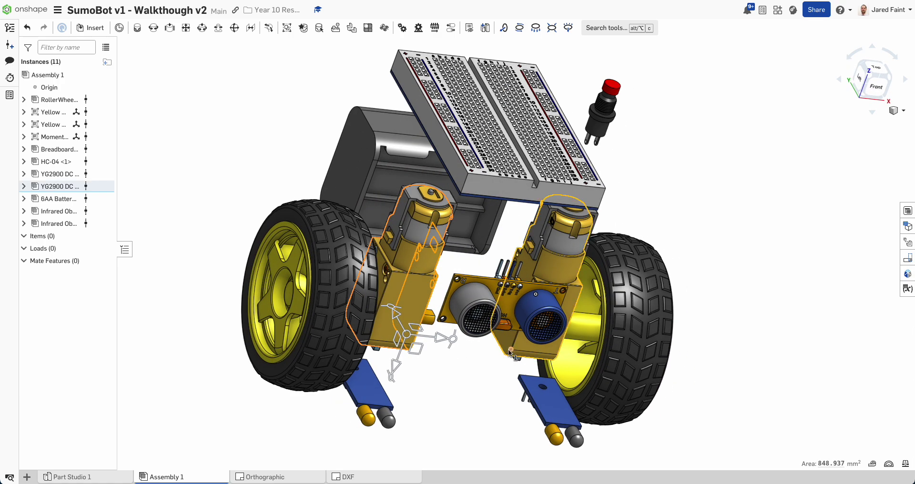
{"action": "left_click", "coordinate": [509, 346]}
{"action": "right_click_drag", "start_coordinate": [465, 415], "coordinate": [453, 380]}
{"action": "left_click", "coordinate": [456, 440]}
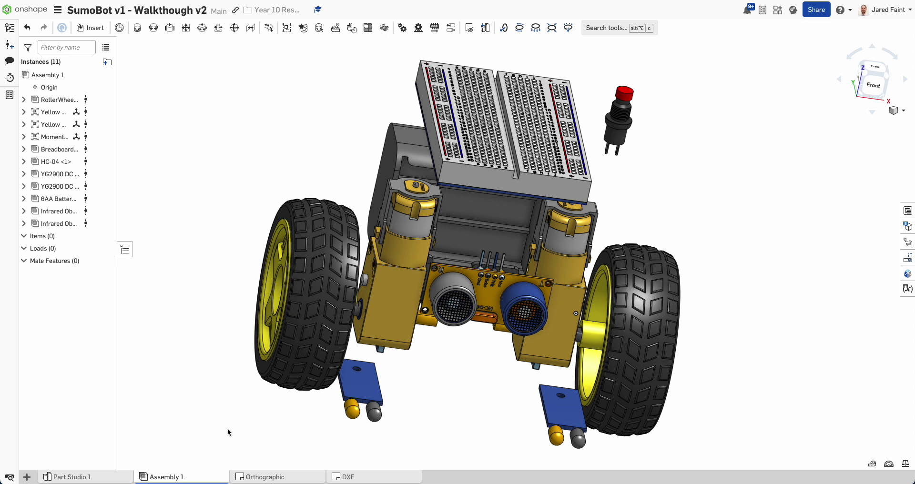
Start a new sketch on the Top plane of Part Studio 1 and view it straight on.
{"action": "left_click", "coordinate": [104, 477]}
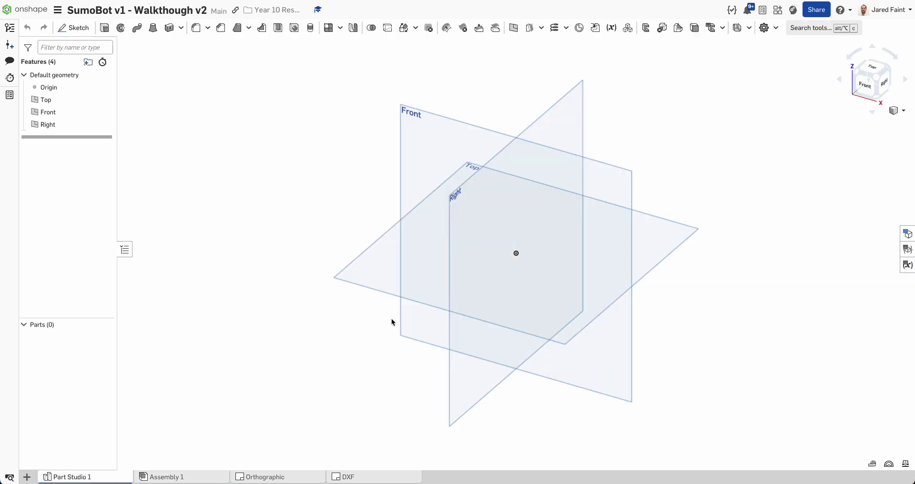
{"action": "left_click", "coordinate": [74, 28]}
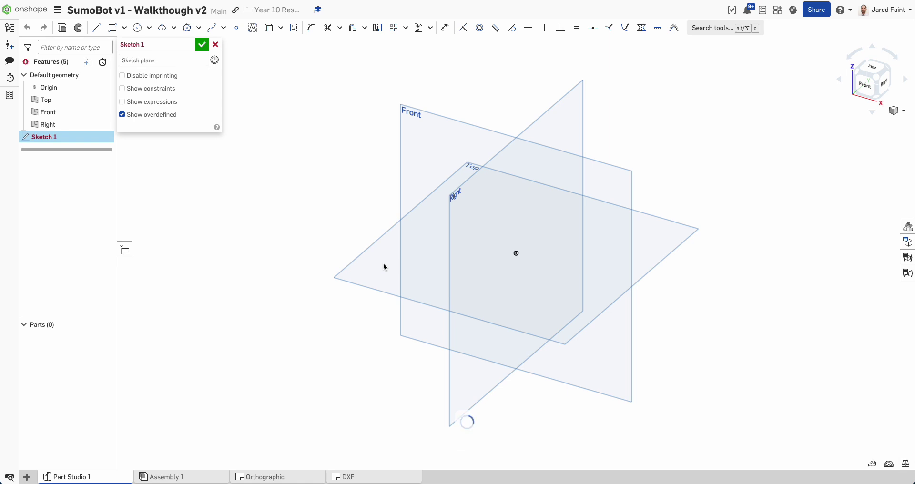
{"action": "left_click", "coordinate": [384, 264]}
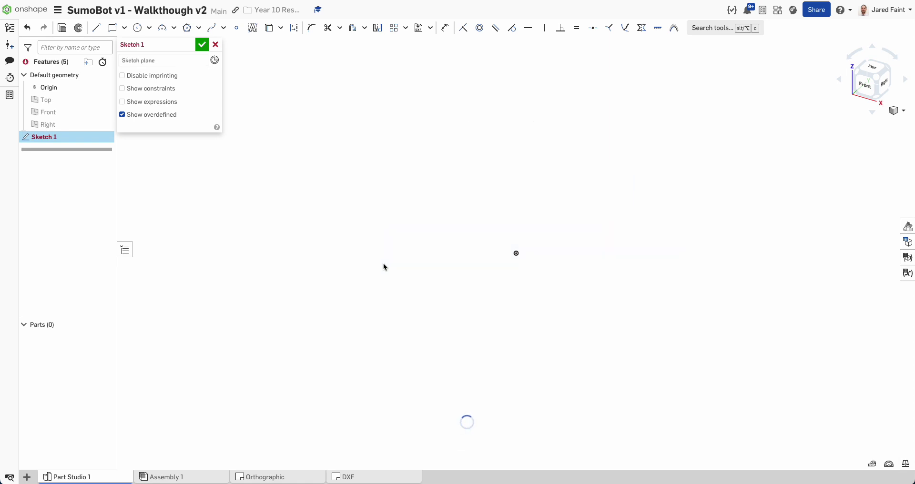
{"action": "right_click_drag", "start_coordinate": [431, 243], "coordinate": [457, 264]}
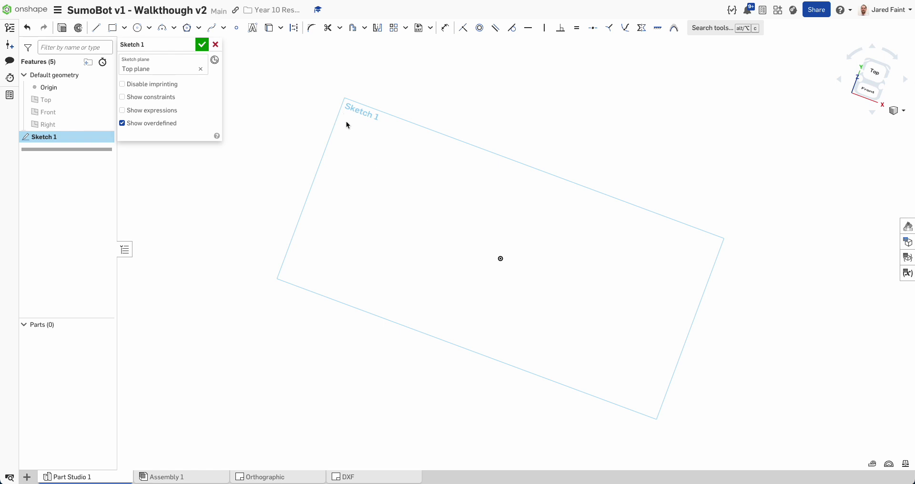
{"action": "key", "text": "n"}
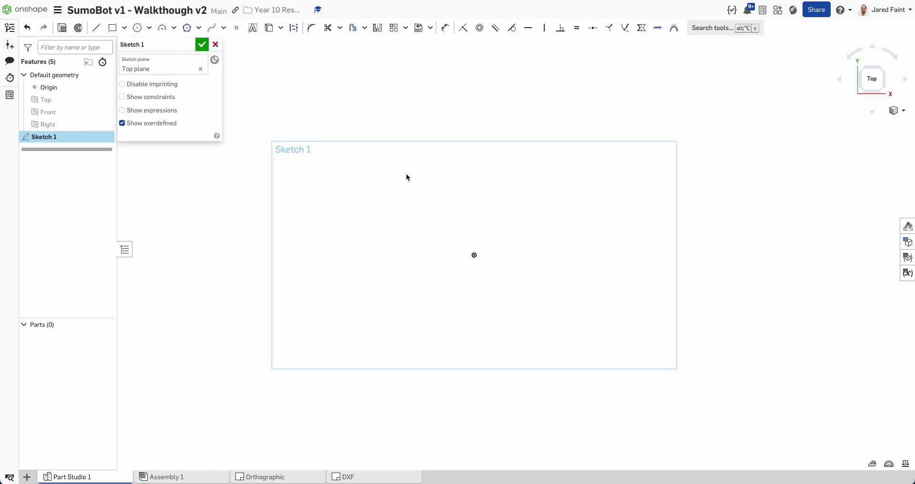
Draw a center point rectangle about 95 mm wide and 102 mm high, centred on the origin.
{"action": "left_click", "coordinate": [124, 28]}
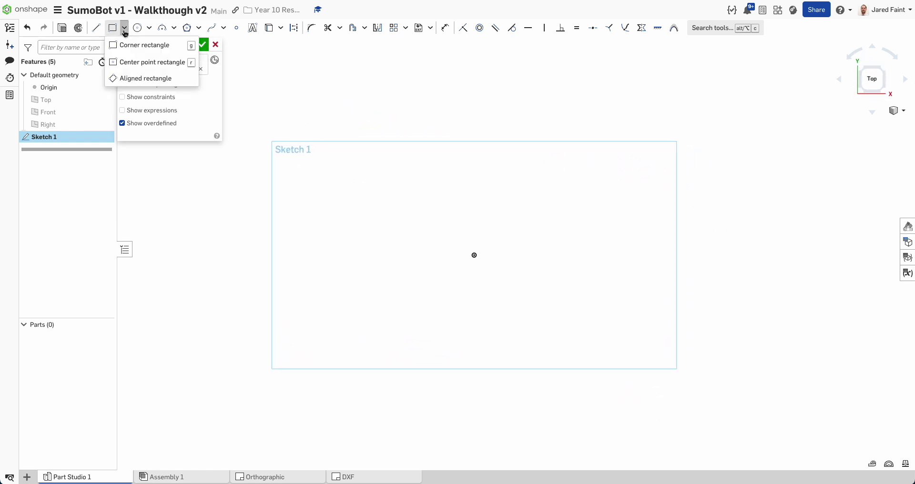
{"action": "left_click", "coordinate": [139, 62]}
{"action": "left_click_drag", "start_coordinate": [475, 256], "coordinate": [538, 323]}
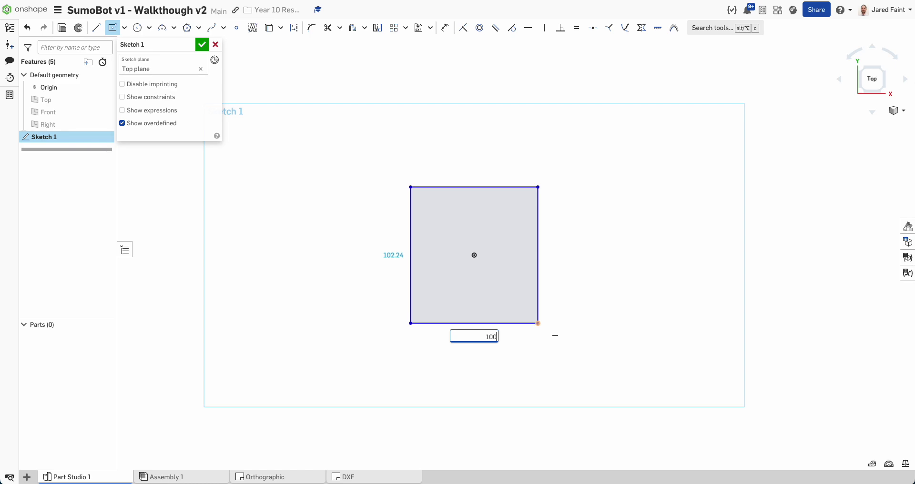
Measure the parallel distance between the outer edges of the two infrared sensor boards in Assembly 1.
{"action": "left_click", "coordinate": [195, 479]}
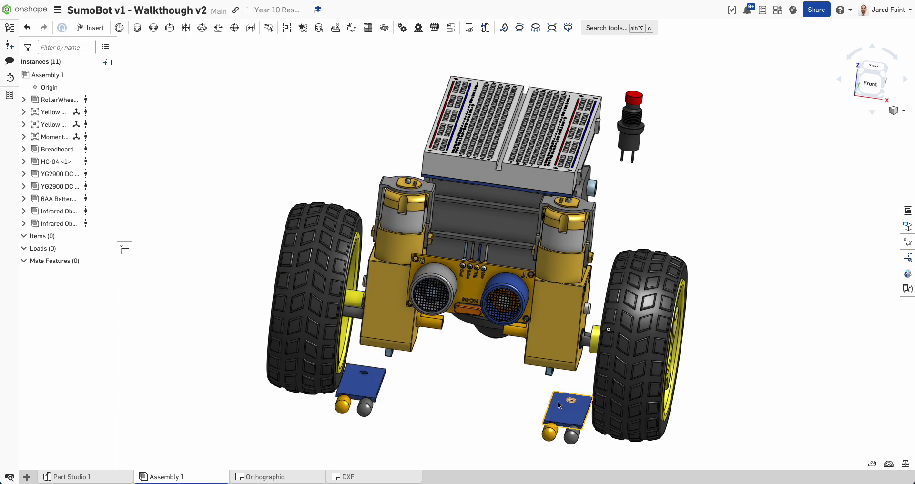
{"action": "left_click", "coordinate": [586, 421]}
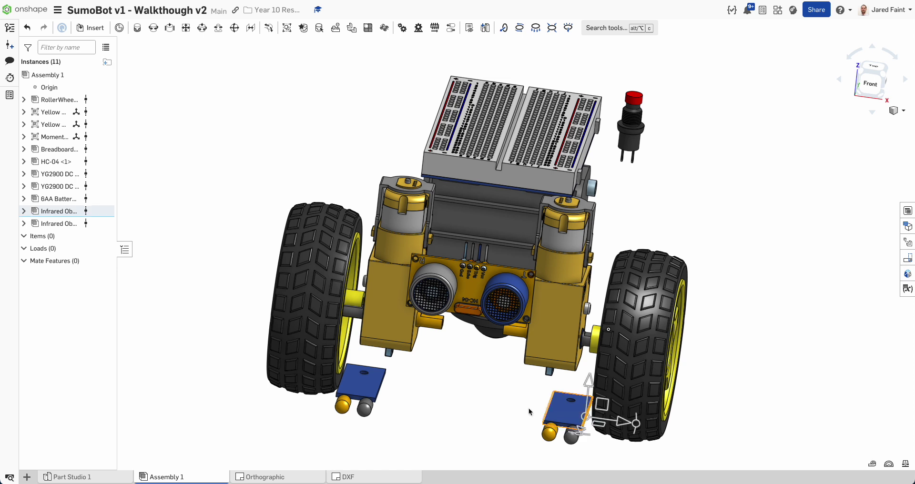
{"action": "left_click", "coordinate": [340, 390]}
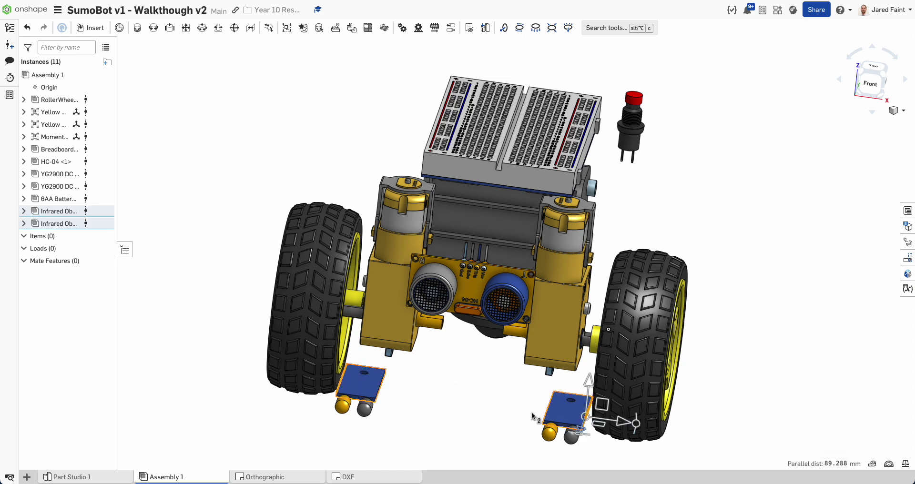
{"action": "scroll", "coordinate": [468, 410], "scroll_direction": "down", "scroll_amount": 2}
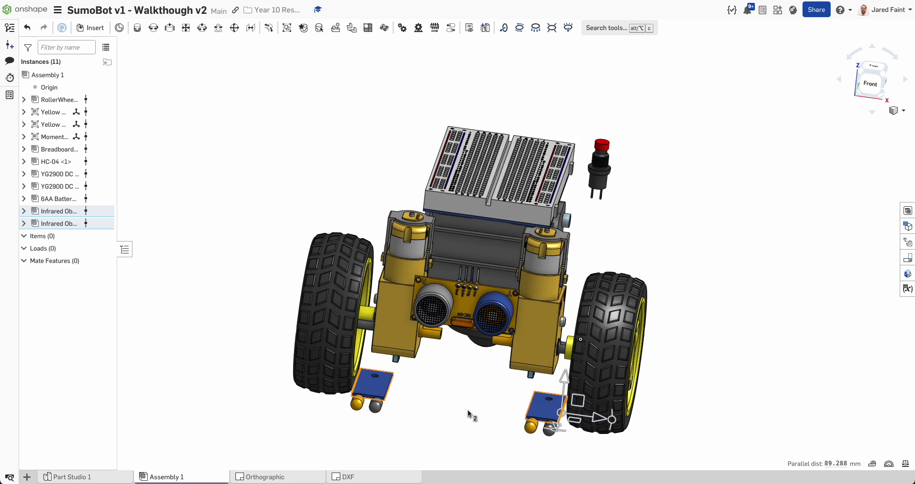
Return to the Part Studio 1 sketch and dimension the rectangle's width at 90 mm.
{"action": "left_click", "coordinate": [109, 476]}
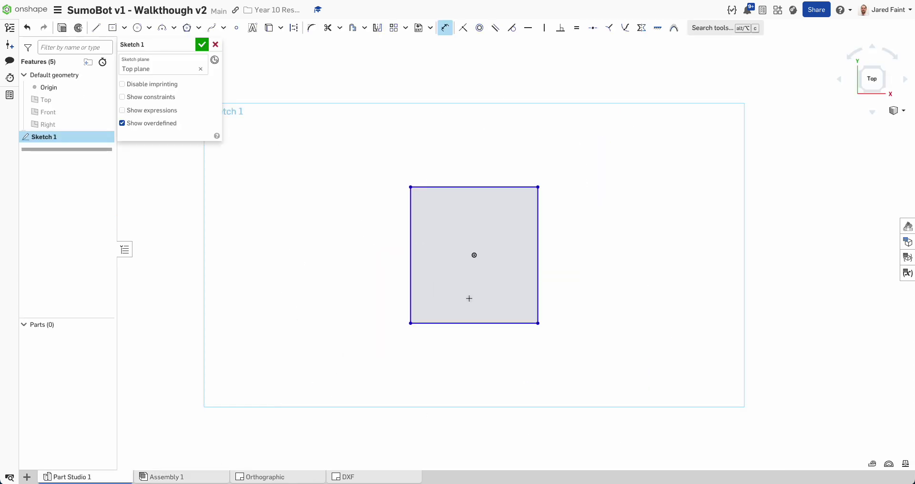
{"action": "left_click", "coordinate": [476, 323]}
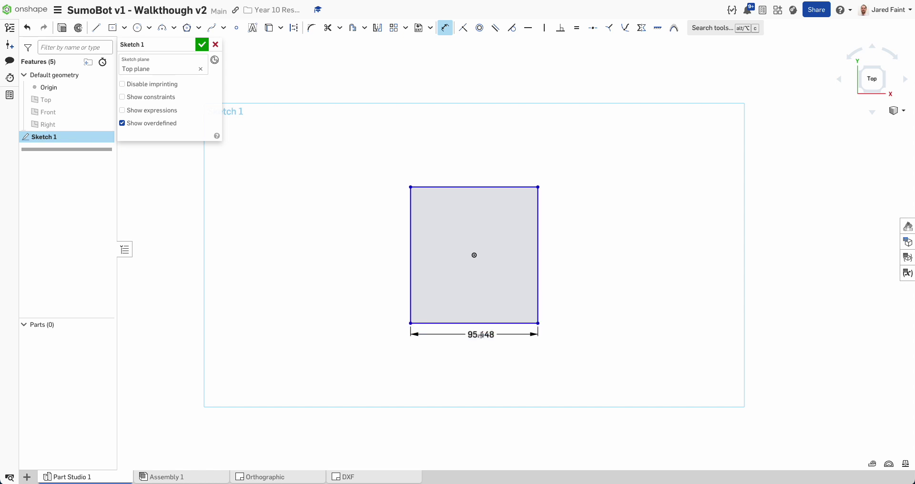
{"action": "left_click", "coordinate": [477, 350]}
{"action": "type", "text": "90"}
{"action": "key", "text": "Return"}
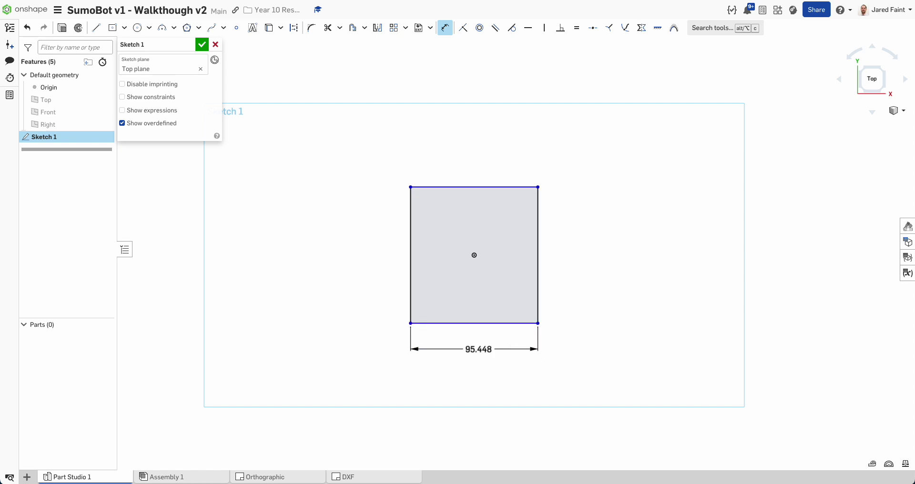
Dimension the rectangle's height at 130 mm.
{"action": "left_click", "coordinate": [414, 274]}
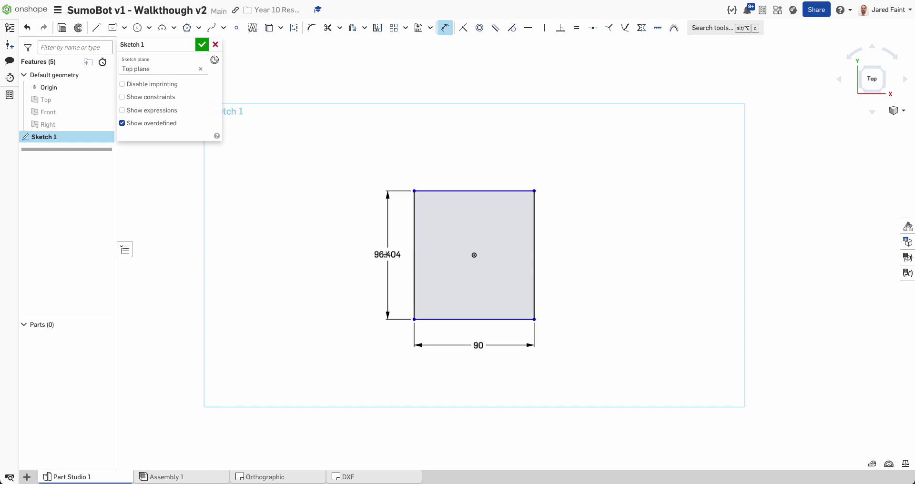
{"action": "left_click", "coordinate": [382, 275]}
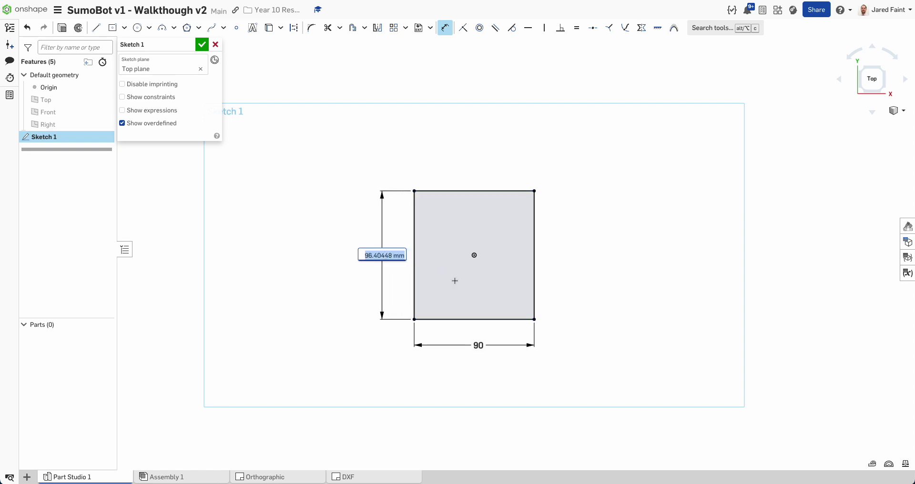
{"action": "type", "text": "130"}
{"action": "key", "text": "Return"}
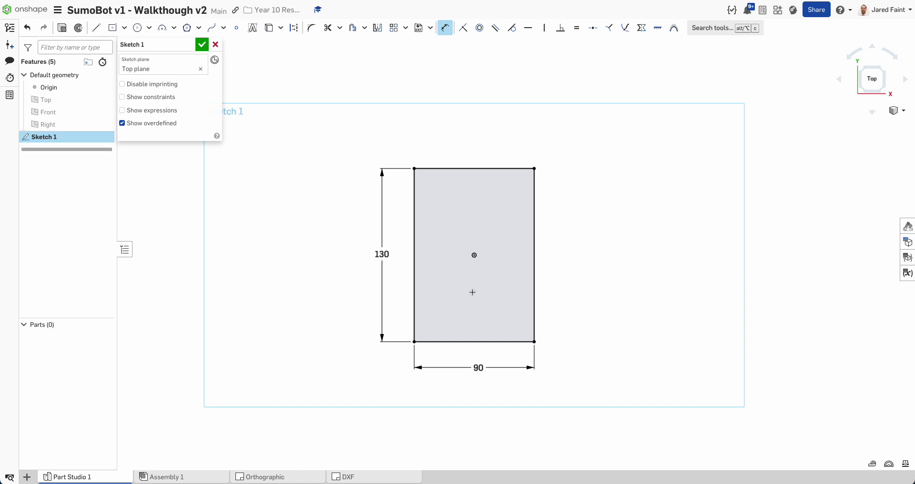
Sketch a circle 3 mm in diameter just inside the rectangle's lower-left corner.
{"action": "mouse_move", "coordinate": [509, 361]}
{"action": "right_mouse_down"}
{"action": "mouse_move", "coordinate": [481, 310]}
{"action": "mouse_move", "coordinate": [478, 329]}
{"action": "right_mouse_up"}
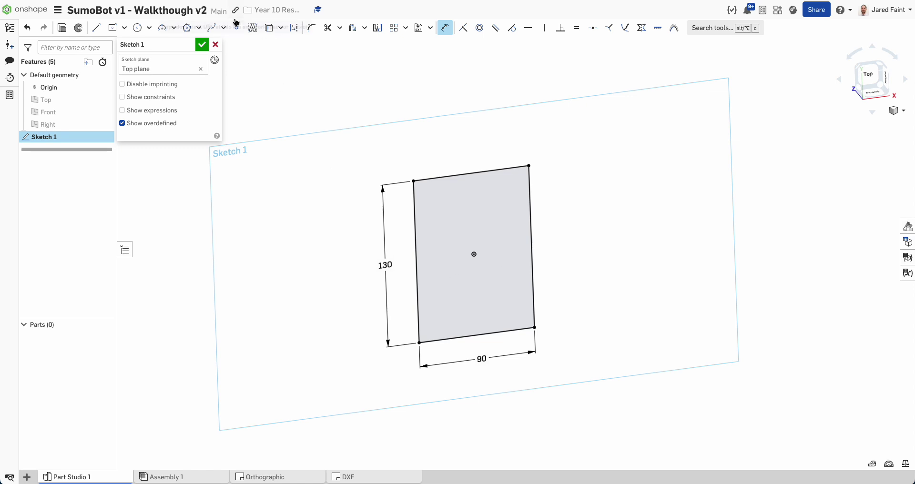
{"action": "left_click", "coordinate": [137, 28]}
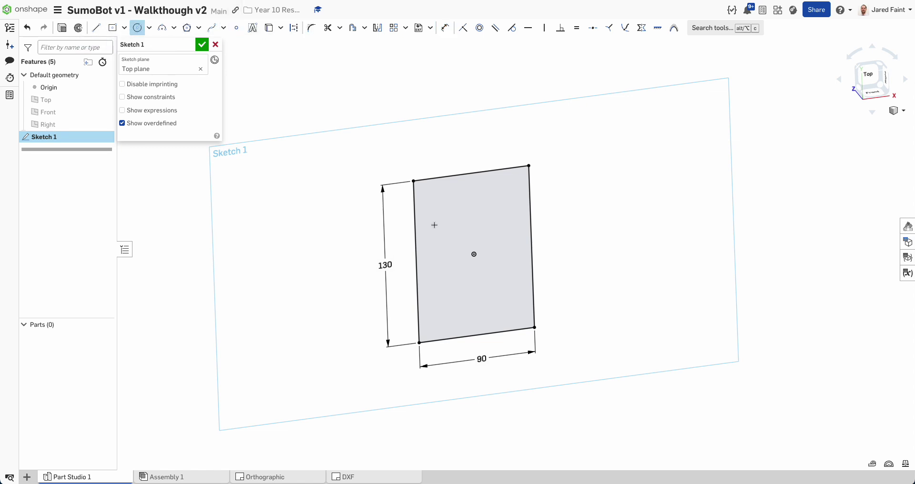
{"action": "key", "text": "n"}
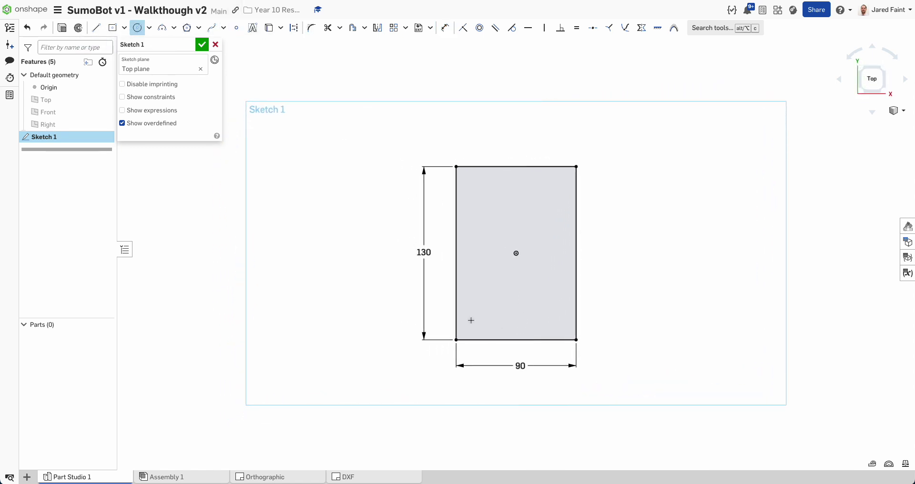
{"action": "left_click", "coordinate": [471, 325]}
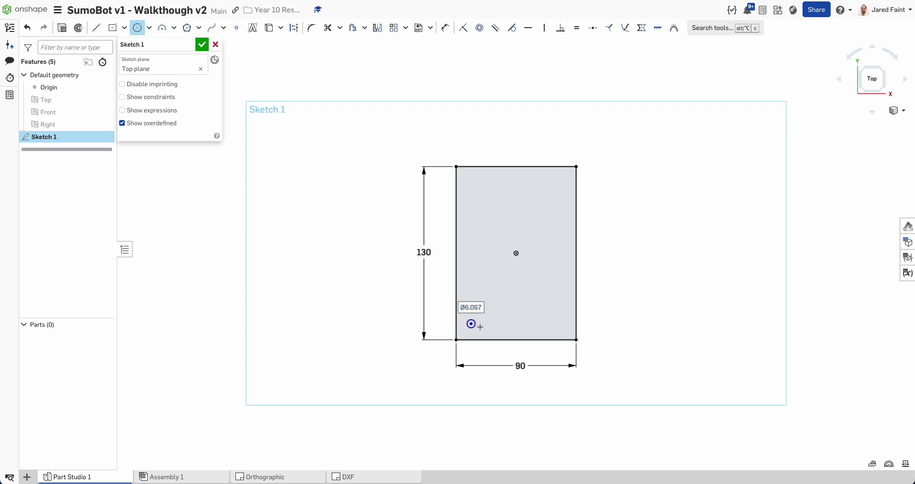
{"action": "type", "text": "3"}
{"action": "key", "text": "Return"}
Draw a second circle near the rectangle's lower-right corner, level with the first, and constrain the two circles to be equal.
{"action": "scroll", "coordinate": [556, 354], "scroll_direction": "up", "scroll_amount": 5}
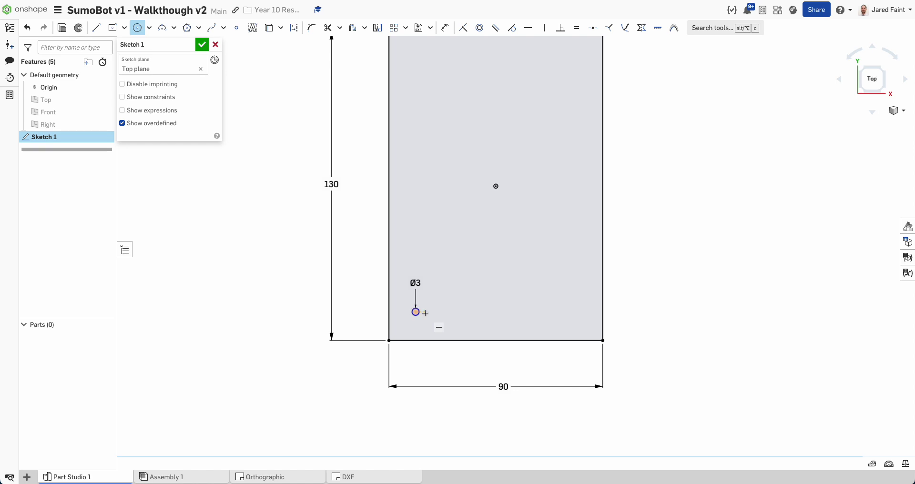
{"action": "left_click", "coordinate": [564, 313]}
{"action": "left_click", "coordinate": [564, 316]}
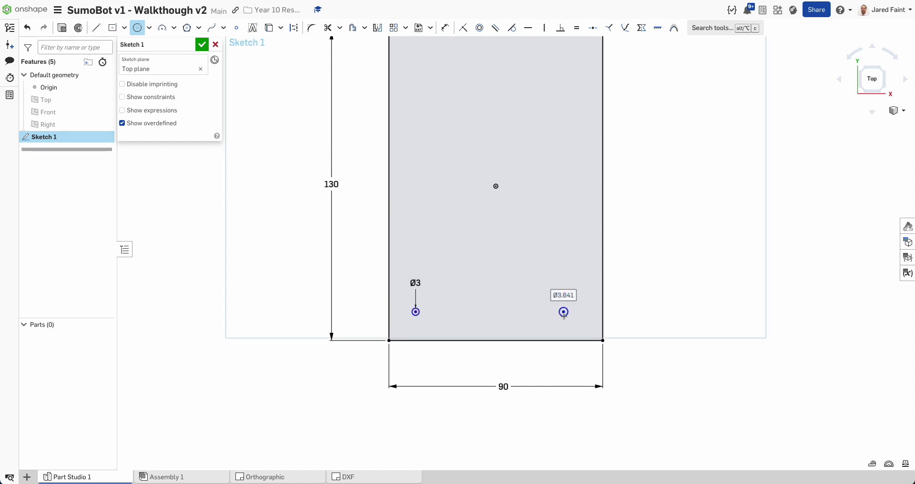
{"action": "key", "text": "e"}
{"action": "left_click", "coordinate": [563, 313]}
{"action": "left_click", "coordinate": [422, 310]}
{"action": "key", "text": "Escape"}
Place the Ø3 dimension outside the rectangle's left edge and nudge the second circle slightly inward.
{"action": "left_click_drag", "start_coordinate": [415, 283], "coordinate": [378, 296]}
{"action": "scroll", "coordinate": [510, 287], "scroll_direction": "down", "scroll_amount": 2}
{"action": "left_click_drag", "start_coordinate": [557, 307], "coordinate": [552, 309]}
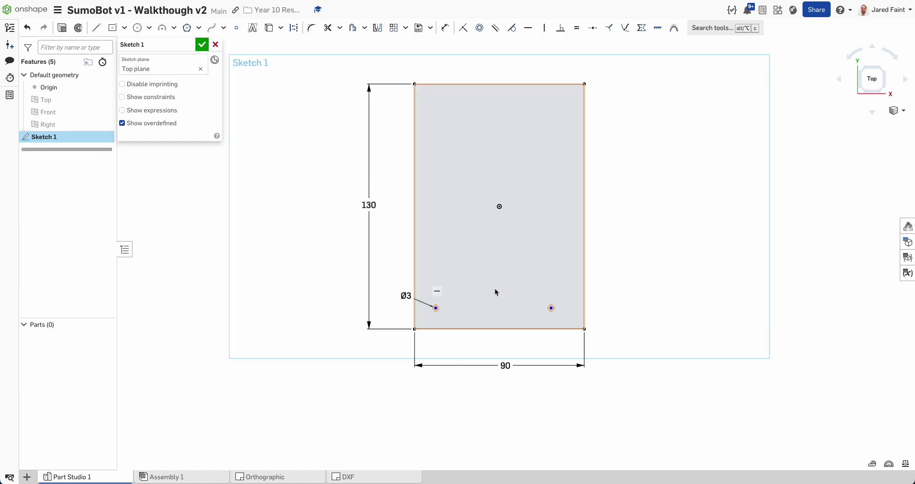
{"action": "key", "text": "s"}
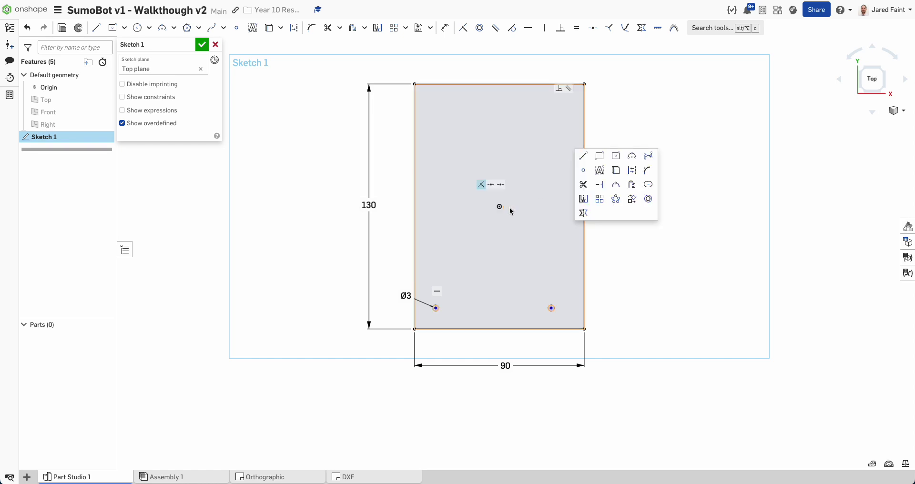
{"action": "left_click", "coordinate": [583, 213]}
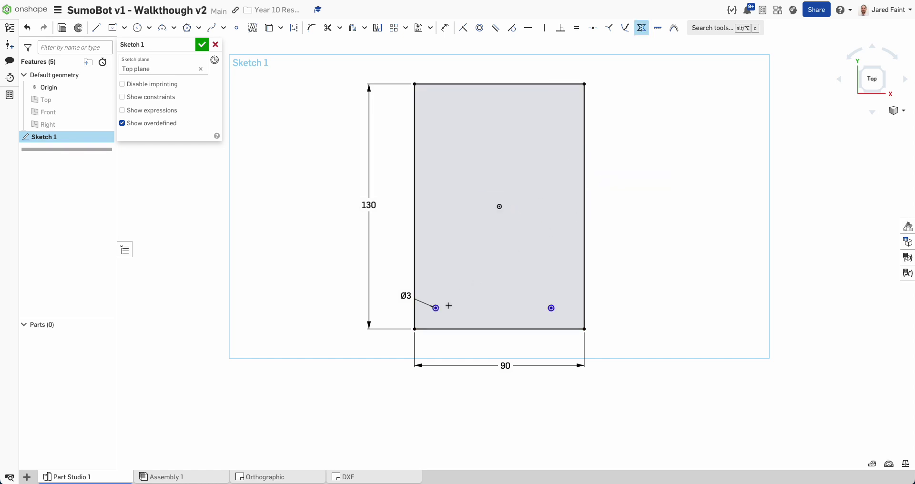
{"action": "left_click", "coordinate": [436, 309]}
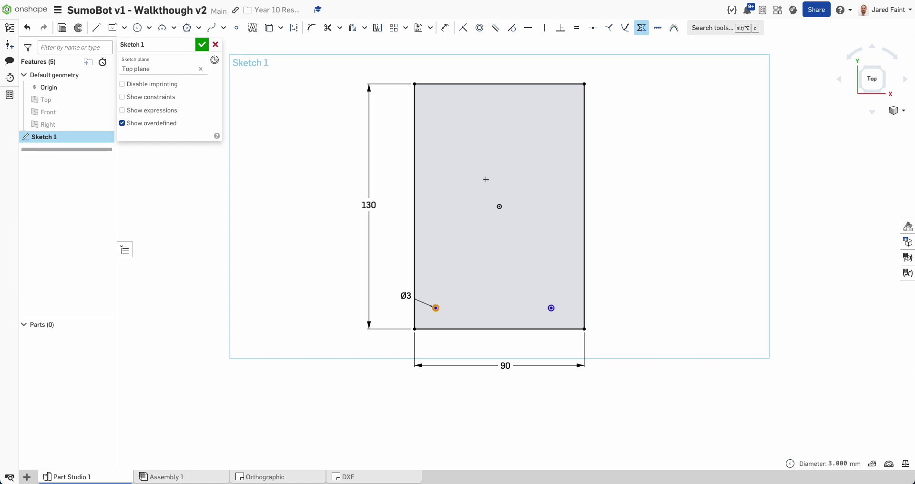
{"action": "key", "text": "Escape"}
Draw construction lines from the rectangle's centre to its upper edge midpoint and horizontally between the midpoints of its two sides.
{"action": "left_click", "coordinate": [96, 29]}
{"action": "key", "text": "q"}
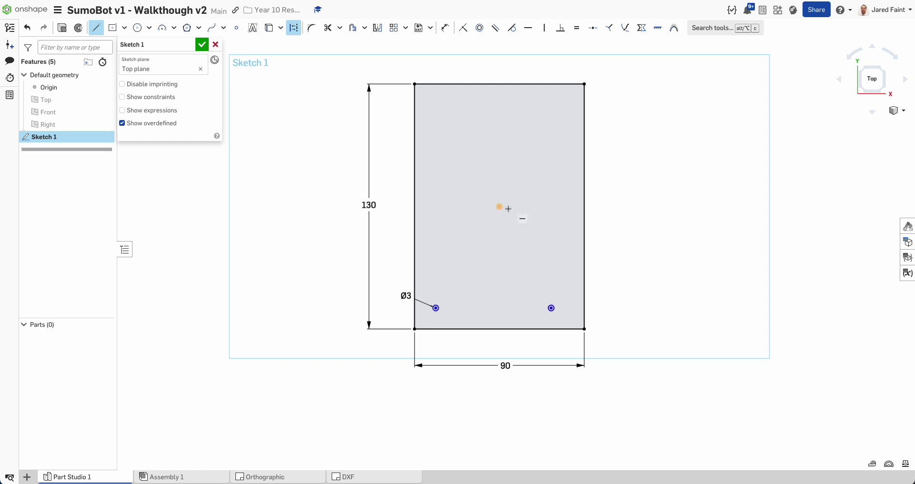
{"action": "left_click", "coordinate": [500, 206]}
{"action": "left_click", "coordinate": [500, 84]}
{"action": "left_click", "coordinate": [585, 206]}
{"action": "left_click", "coordinate": [415, 207]}
{"action": "key", "text": "Escape"}
{"action": "left_click", "coordinate": [568, 184]}
{"action": "key", "text": "Delete"}
Make the two mounting-hole circles symmetric about the vertical construction line and move them slightly inward.
{"action": "left_click", "coordinate": [640, 27]}
{"action": "left_click", "coordinate": [436, 308]}
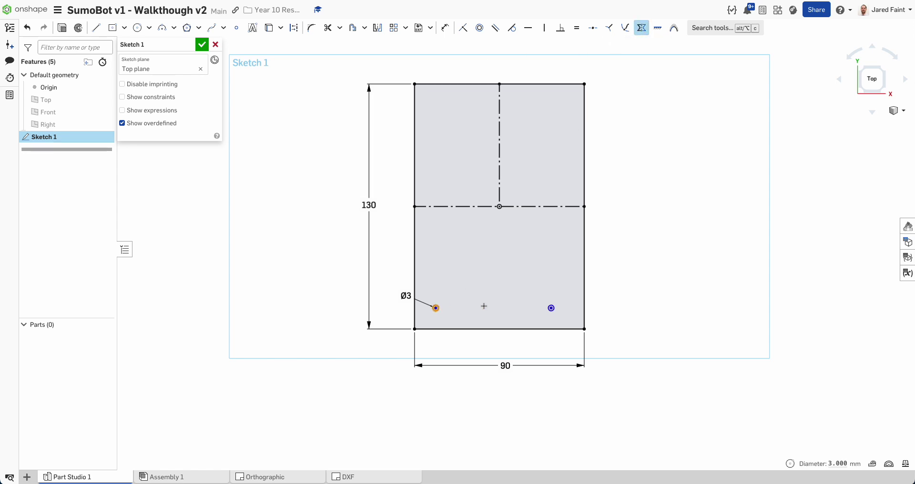
{"action": "left_click", "coordinate": [551, 310]}
{"action": "scroll", "coordinate": [551, 307], "scroll_direction": "up", "scroll_amount": 5}
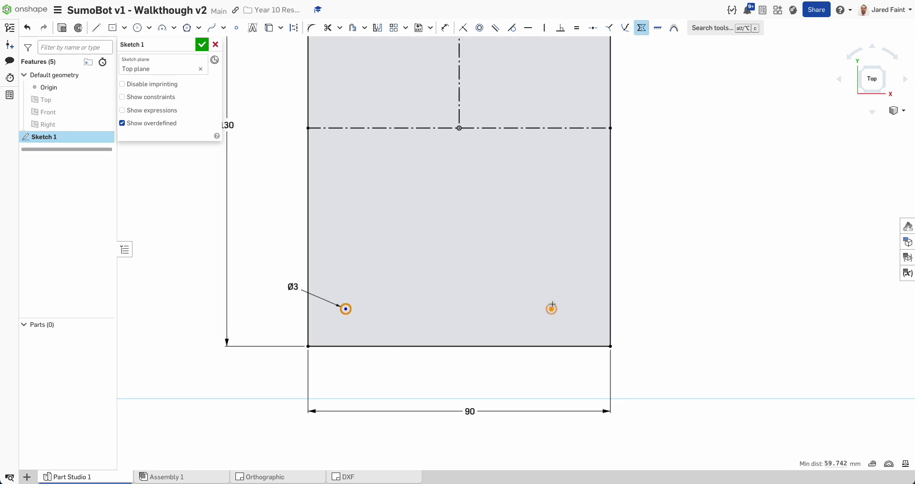
{"action": "left_click", "coordinate": [551, 310]}
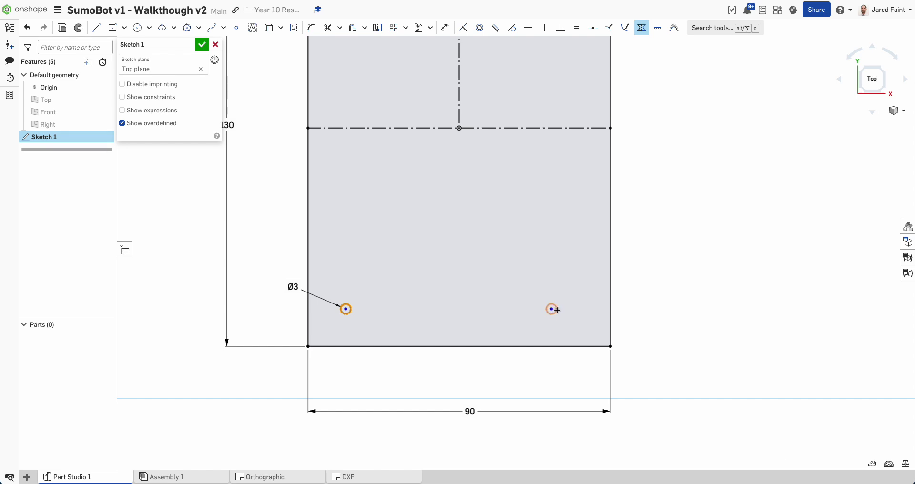
{"action": "left_click", "coordinate": [459, 81]}
{"action": "key", "text": "Escape"}
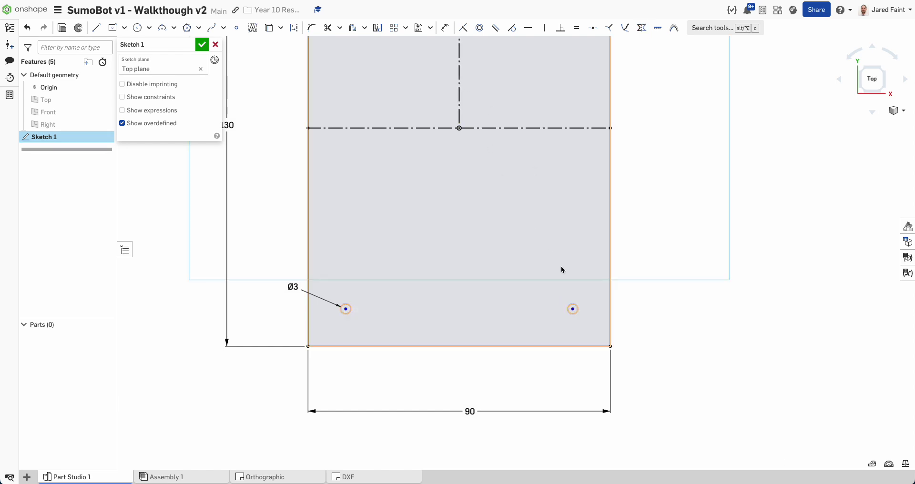
{"action": "mouse_move", "coordinate": [572, 309]}
{"action": "left_mouse_down"}
{"action": "mouse_move", "coordinate": [556, 307]}
{"action": "mouse_move", "coordinate": [567, 312]}
{"action": "left_mouse_up"}
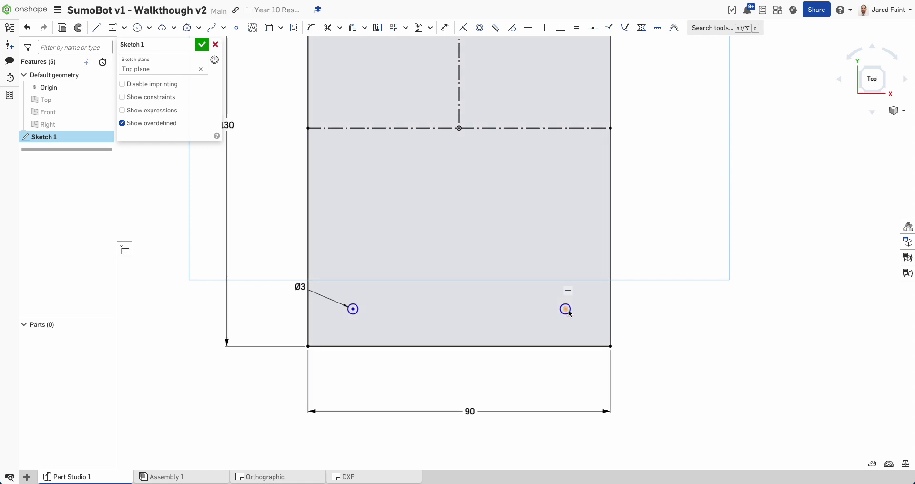
Dimension the centre-to-centre spacing of the two mounting-hole circles at 70 mm.
{"action": "key", "text": "d"}
{"action": "left_click", "coordinate": [566, 310]}
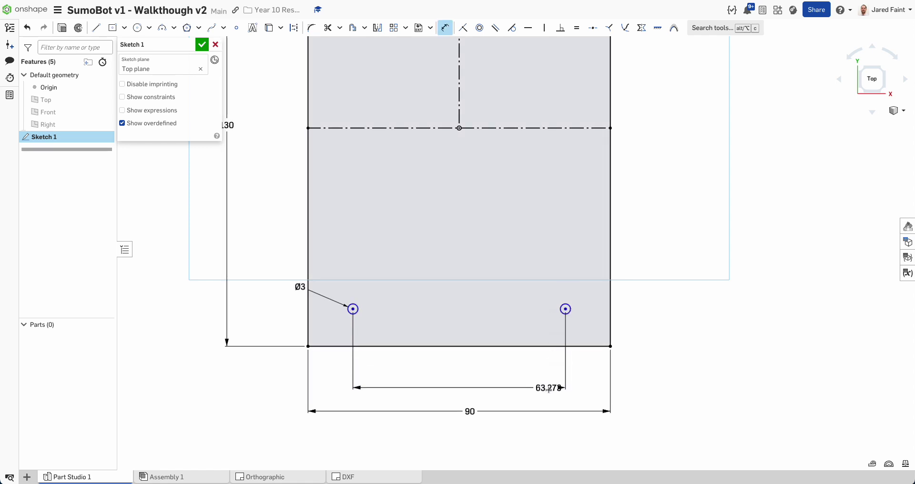
{"action": "left_click", "coordinate": [550, 390]}
{"action": "type", "text": "70"}
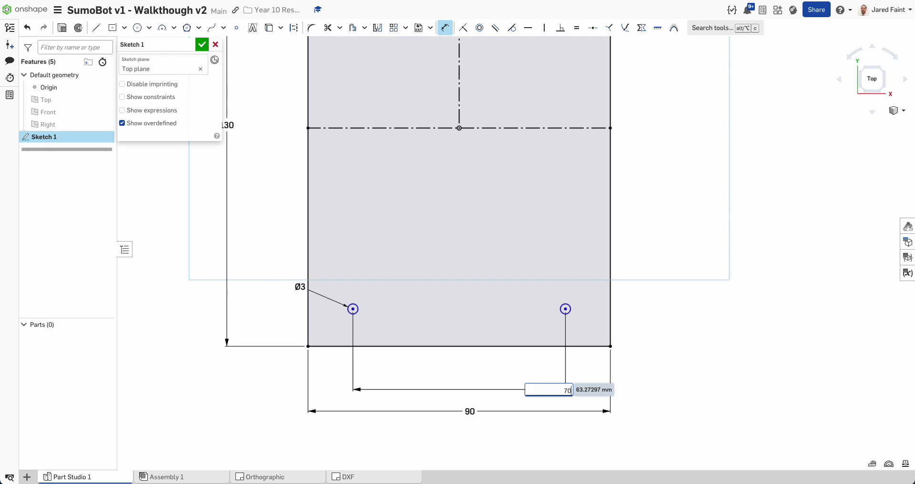
{"action": "key", "text": "Return"}
Sketch a narrow upright corner rectangle, 3 mm wide and 10 mm high, in the plate's lower-left quarter.
{"action": "scroll", "coordinate": [504, 298], "scroll_direction": "down", "scroll_amount": 4}
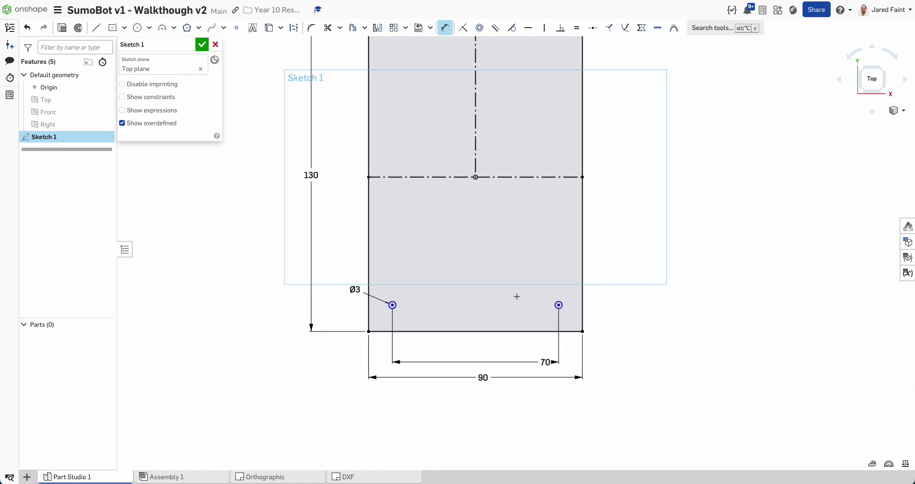
{"action": "right_click_drag", "start_coordinate": [512, 271], "coordinate": [508, 264]}
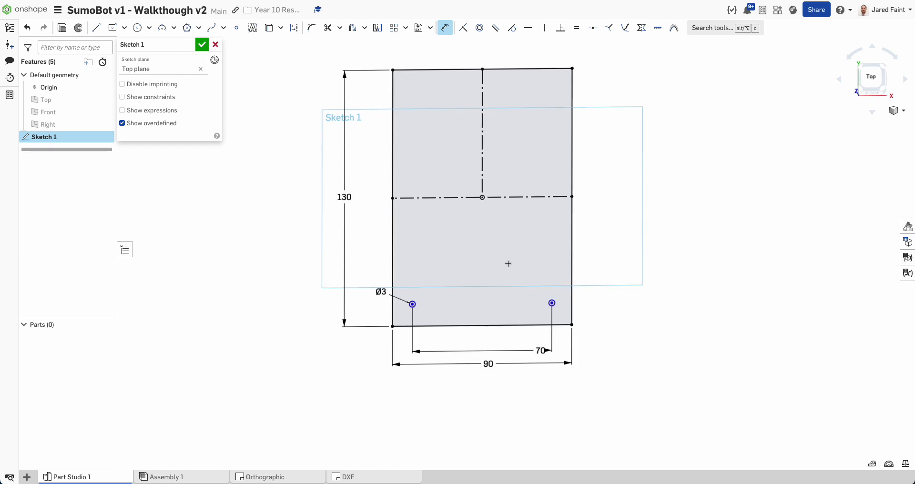
{"action": "left_click", "coordinate": [125, 29]}
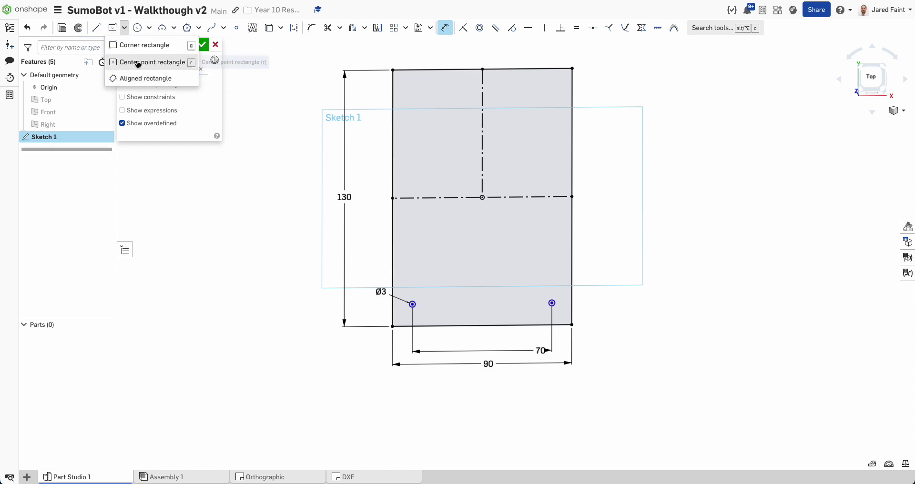
{"action": "left_click", "coordinate": [139, 45]}
{"action": "left_click", "coordinate": [435, 243]}
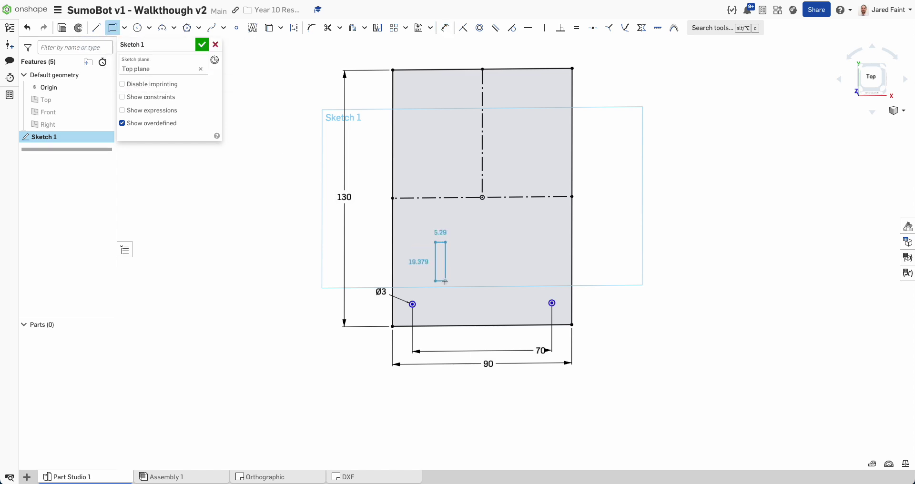
{"action": "left_click", "coordinate": [441, 283]}
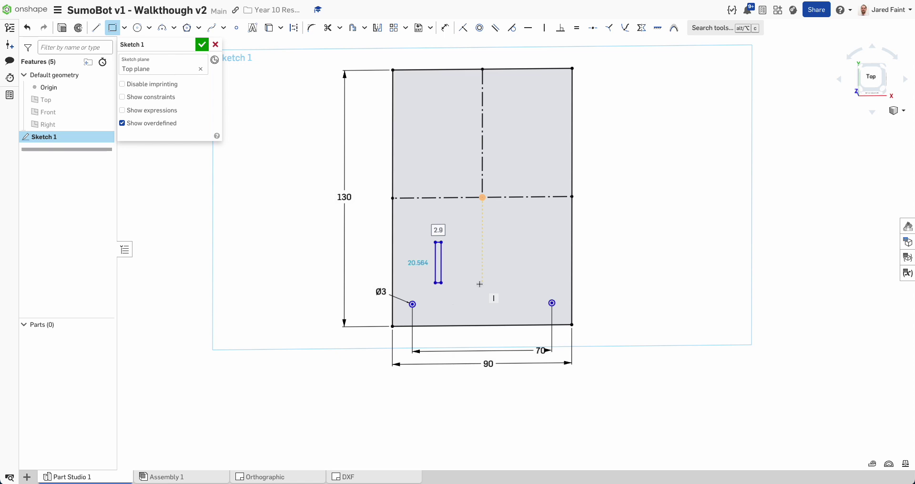
{"action": "type", "text": "3"}
{"action": "key", "text": "Tab"}
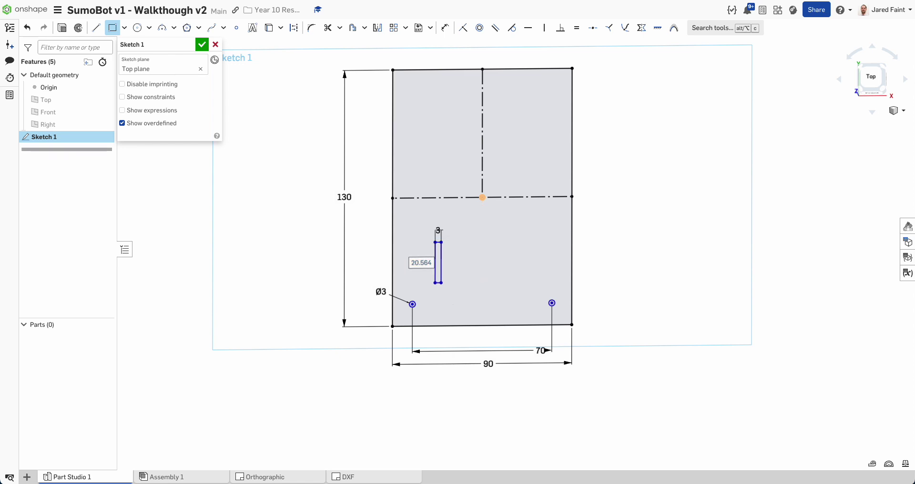
{"action": "type", "text": "10"}
{"action": "key", "text": "Return"}
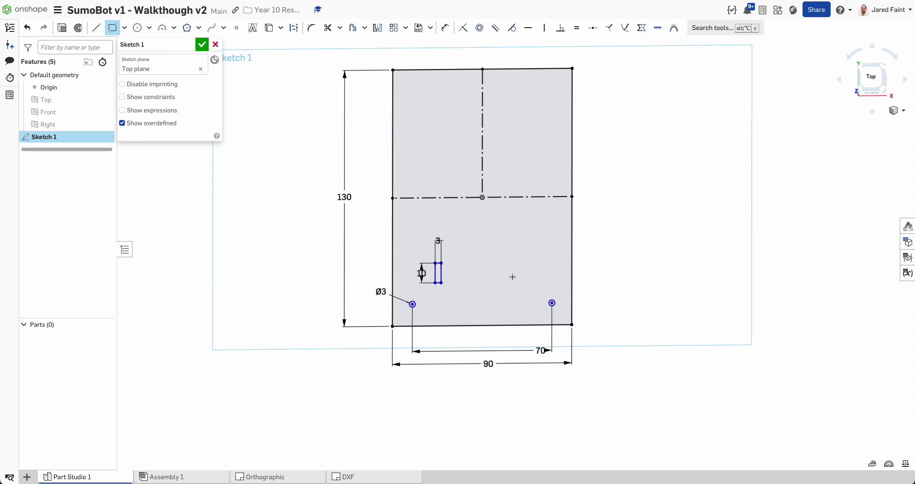
Add a diameter dimension of 40 mm between the slot's outer long edge and the vertical construction line.
{"action": "scroll", "coordinate": [472, 252], "scroll_direction": "up", "scroll_amount": 3}
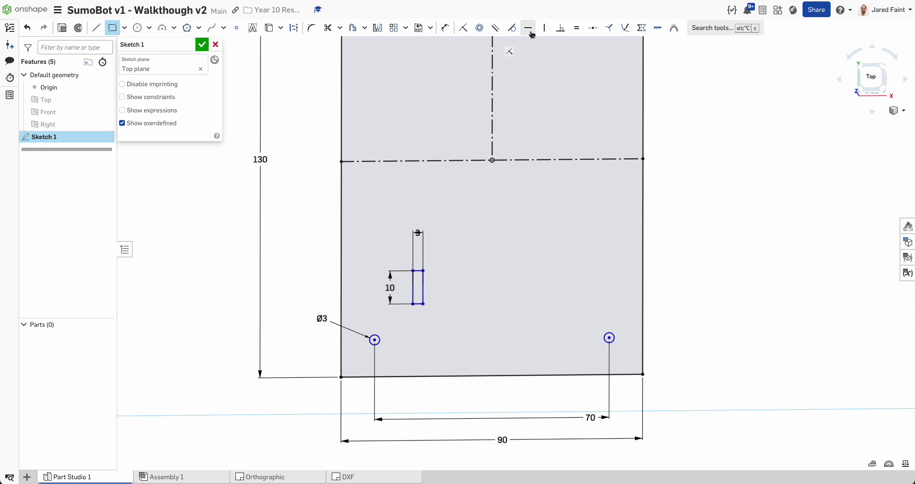
{"action": "key", "text": "d"}
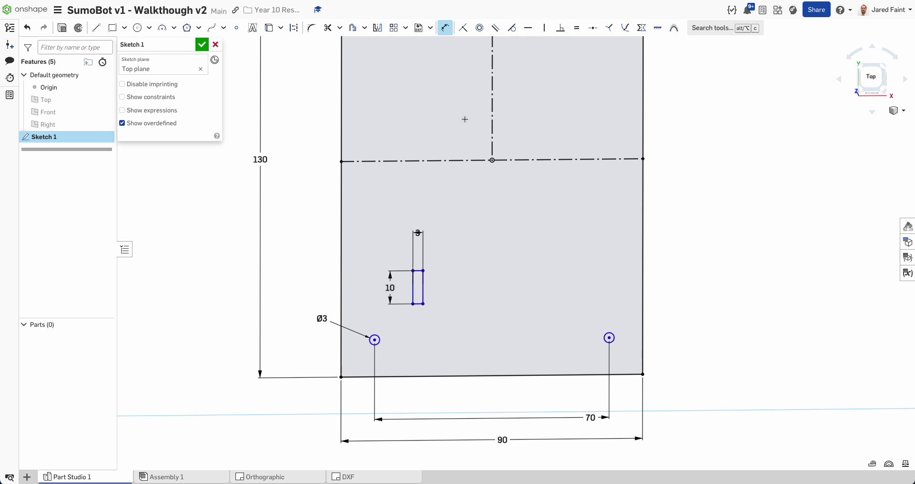
{"action": "left_click", "coordinate": [413, 288]}
{"action": "left_click", "coordinate": [493, 138]}
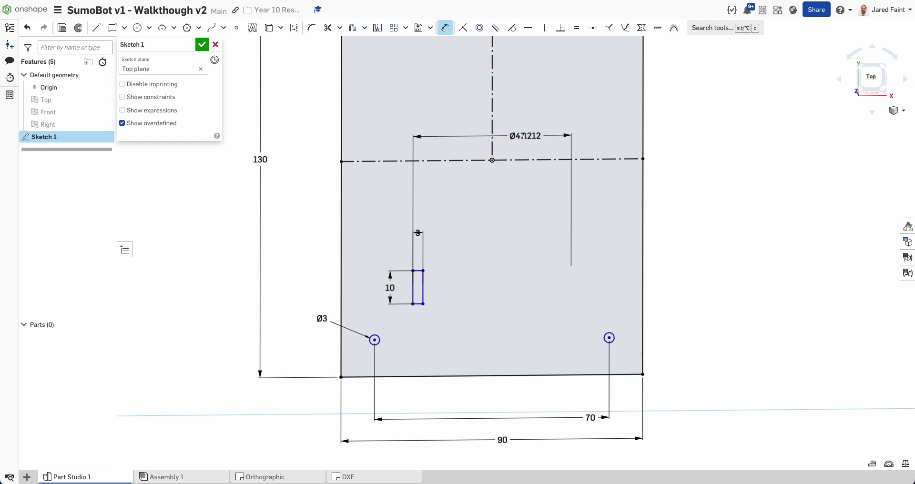
{"action": "left_click", "coordinate": [546, 119]}
{"action": "type", "text": "40"}
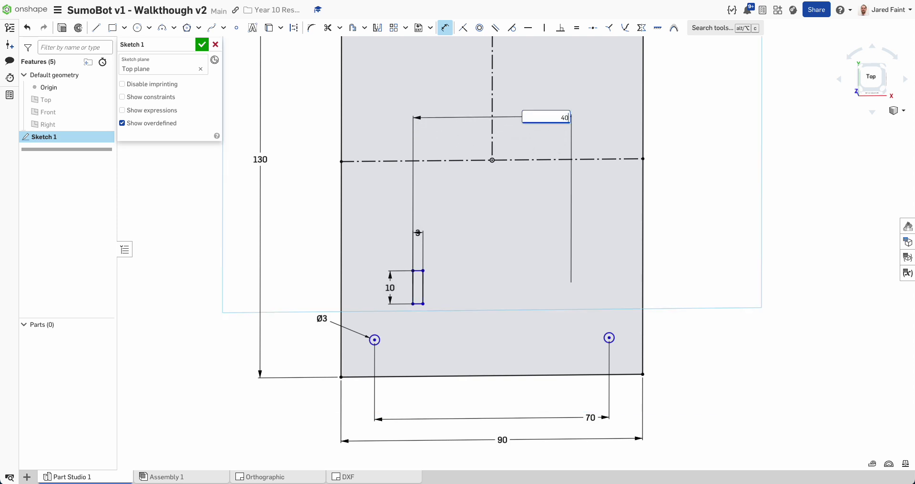
{"action": "key", "text": "Return"}
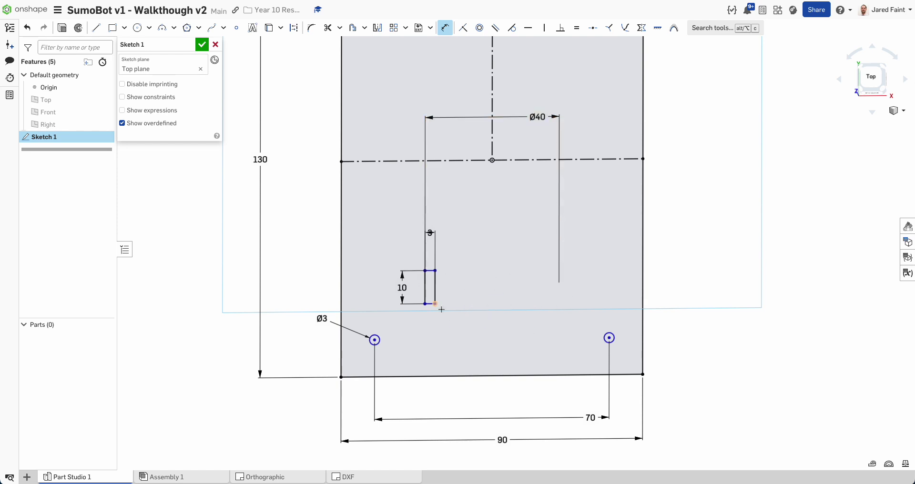
Move the narrow slot rectangle vertically to a spot between the horizontal construction line and the mounting holes.
{"action": "scroll", "coordinate": [442, 302], "scroll_direction": "up", "scroll_amount": 1}
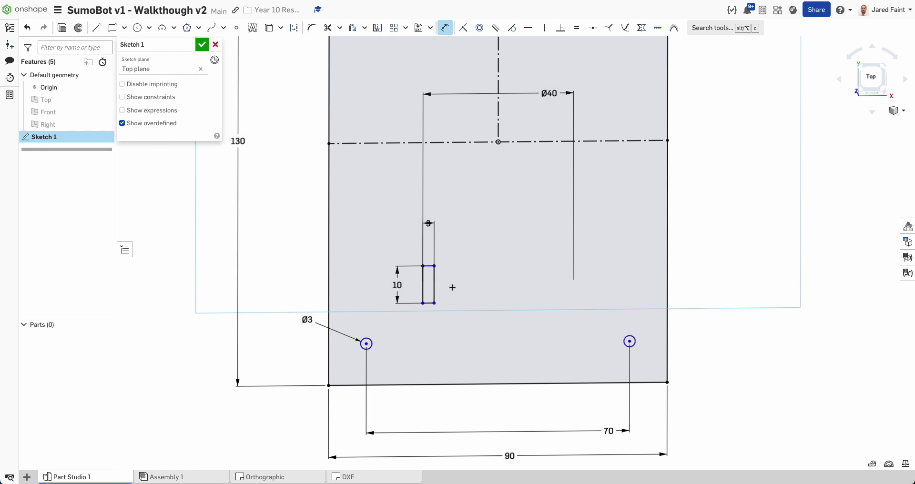
{"action": "scroll", "coordinate": [447, 258], "scroll_direction": "down", "scroll_amount": 2}
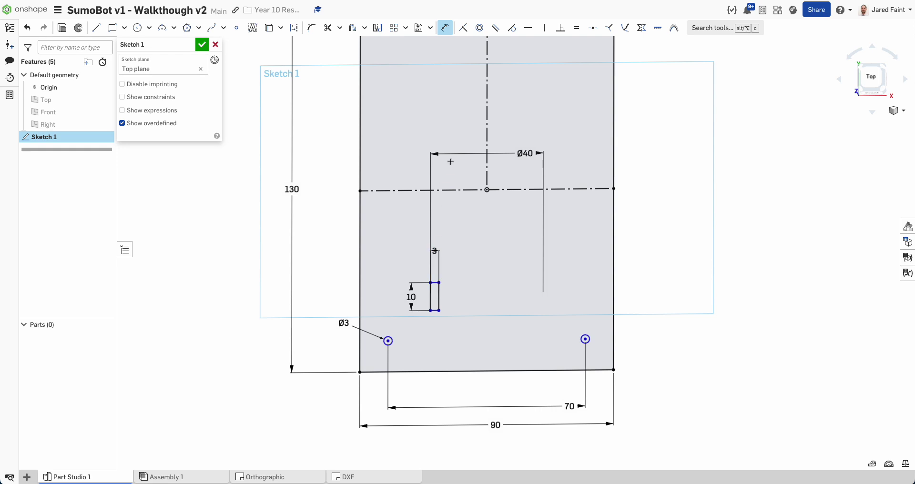
{"action": "middle_click_drag", "start_coordinate": [450, 162], "coordinate": [450, 247]}
{"action": "scroll", "coordinate": [458, 223], "scroll_direction": "down", "scroll_amount": 1}
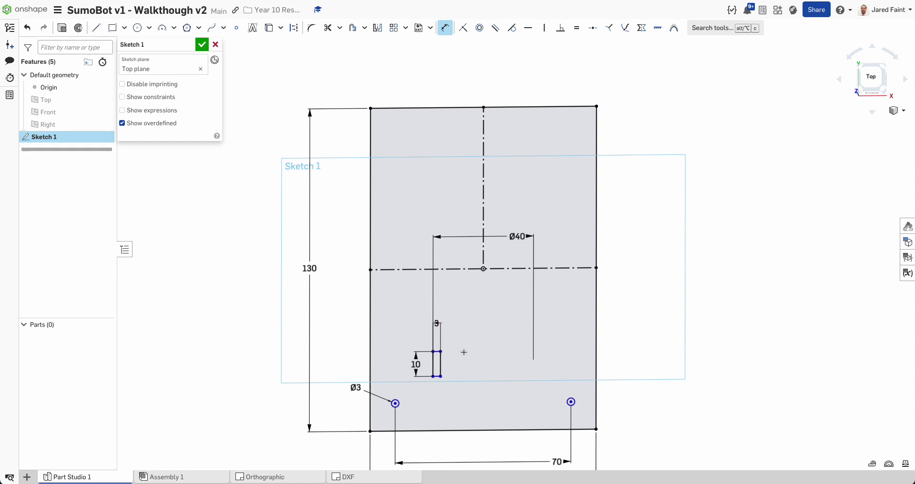
{"action": "key", "text": "Escape"}
{"action": "left_click_drag", "start_coordinate": [440, 352], "coordinate": [439, 253]}
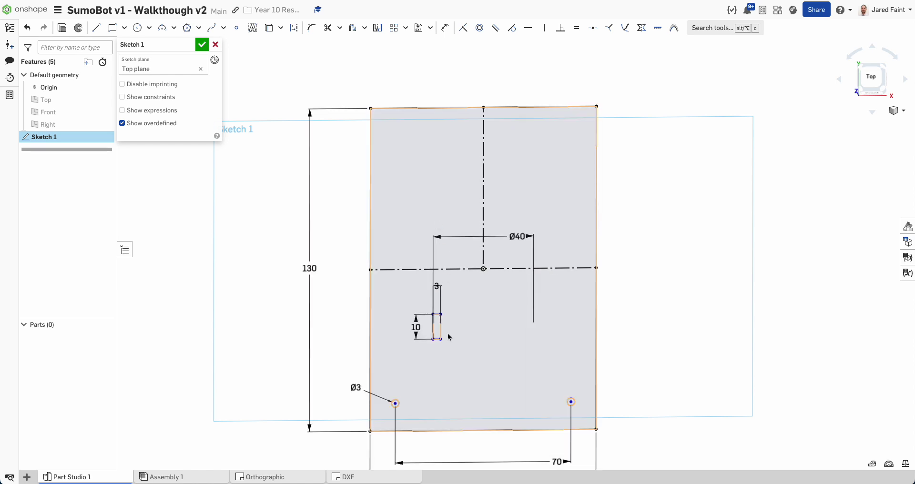
{"action": "left_click_drag", "start_coordinate": [441, 340], "coordinate": [442, 348]}
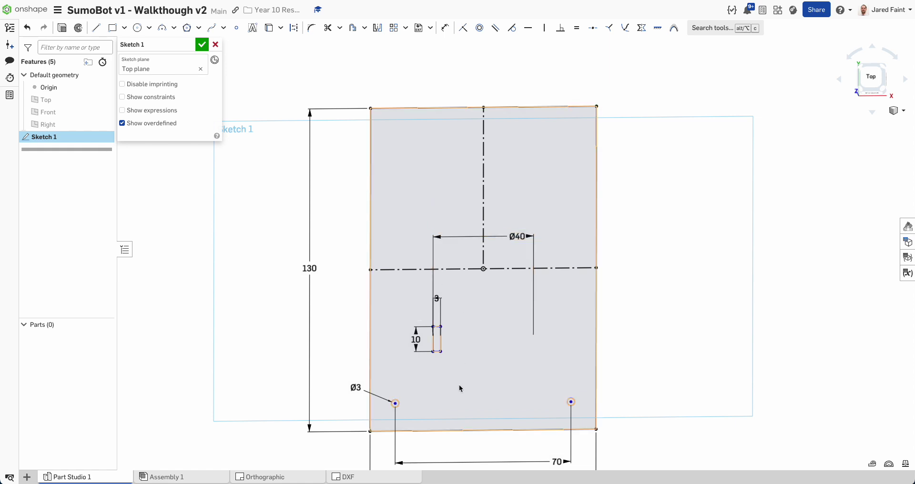
Set the narrow slot rectangle's height to 30 mm.
{"action": "scroll", "coordinate": [429, 223], "scroll_direction": "down", "scroll_amount": 1}
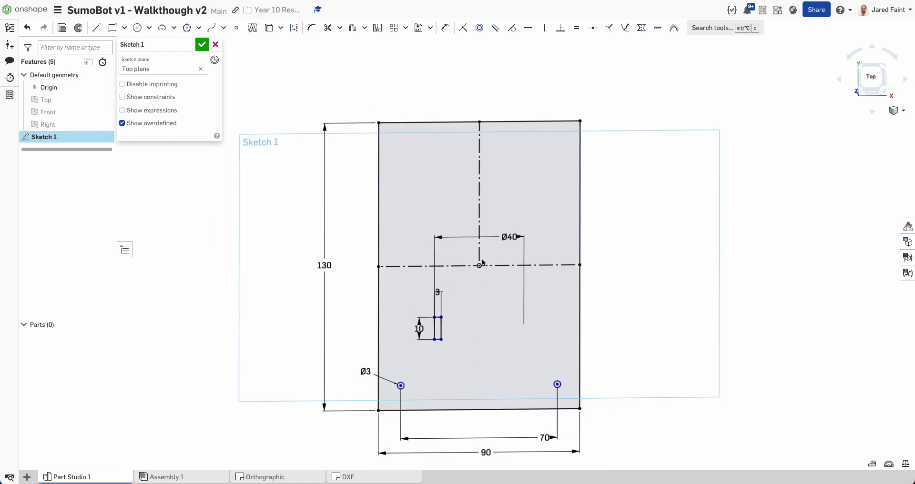
{"action": "double_click", "coordinate": [417, 327]}
{"action": "type", "text": "30"}
{"action": "key", "text": "Return"}
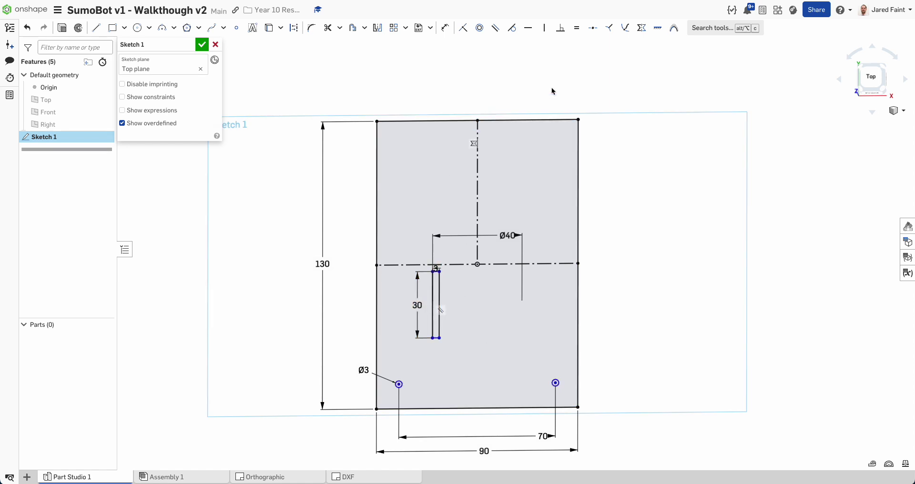
Try to constrain the slot's short edges as symmetric with respect to the plate's horizontal construction line.
{"action": "left_click", "coordinate": [642, 27]}
{"action": "scroll", "coordinate": [448, 317], "scroll_direction": "down", "scroll_amount": 2}
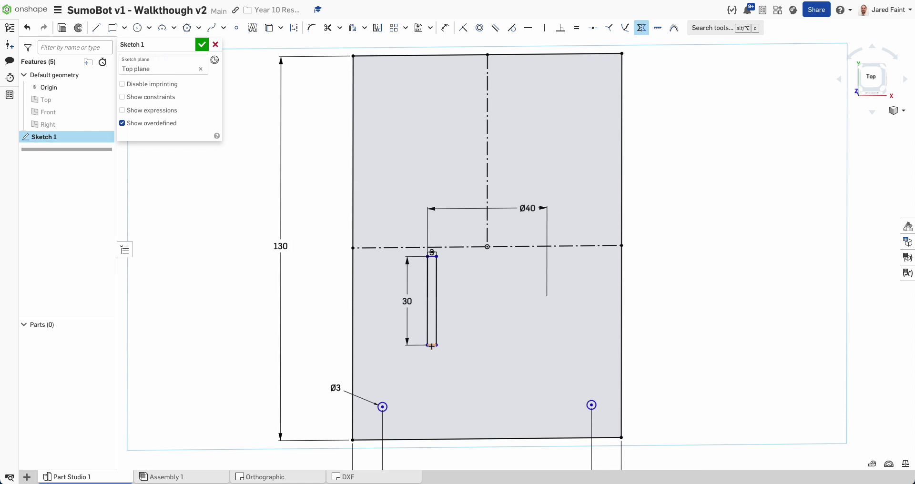
{"action": "left_click", "coordinate": [432, 345]}
{"action": "left_click", "coordinate": [432, 257]}
{"action": "left_click", "coordinate": [452, 247]}
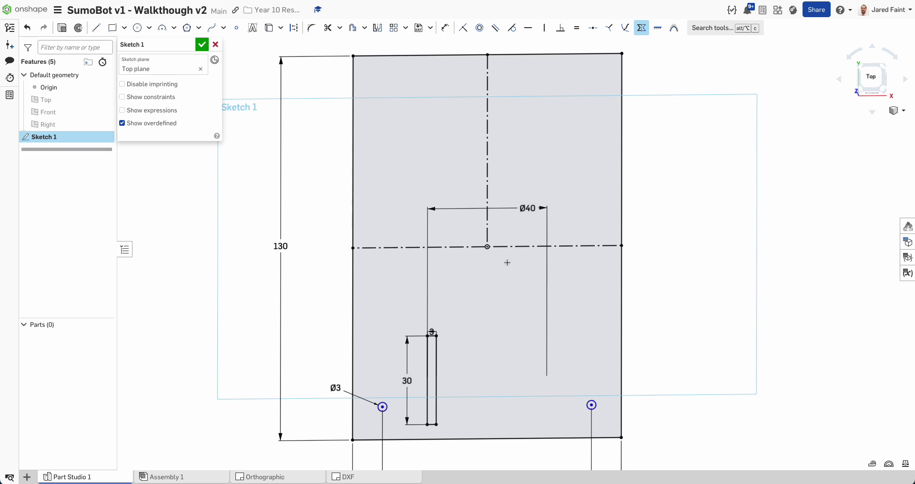
{"action": "key", "text": "Escape"}
{"action": "left_click", "coordinate": [642, 28]}
{"action": "scroll", "coordinate": [453, 315], "scroll_direction": "up", "scroll_amount": 2}
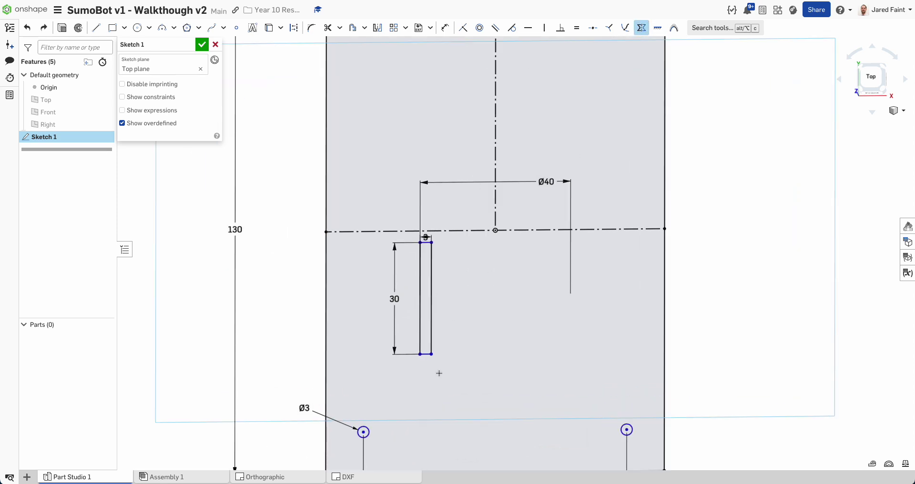
{"action": "left_click", "coordinate": [426, 355]}
{"action": "left_click", "coordinate": [446, 231]}
{"action": "left_click", "coordinate": [449, 231]}
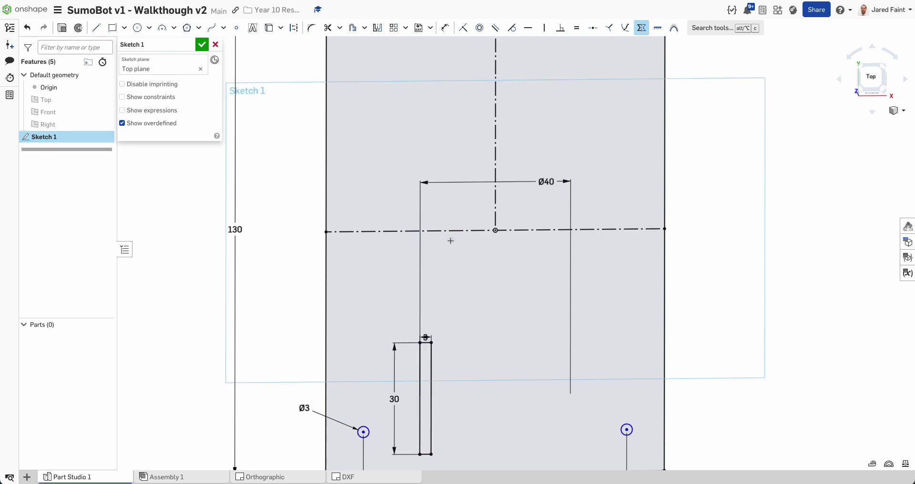
{"action": "scroll", "coordinate": [567, 257], "scroll_direction": "down", "scroll_amount": 5}
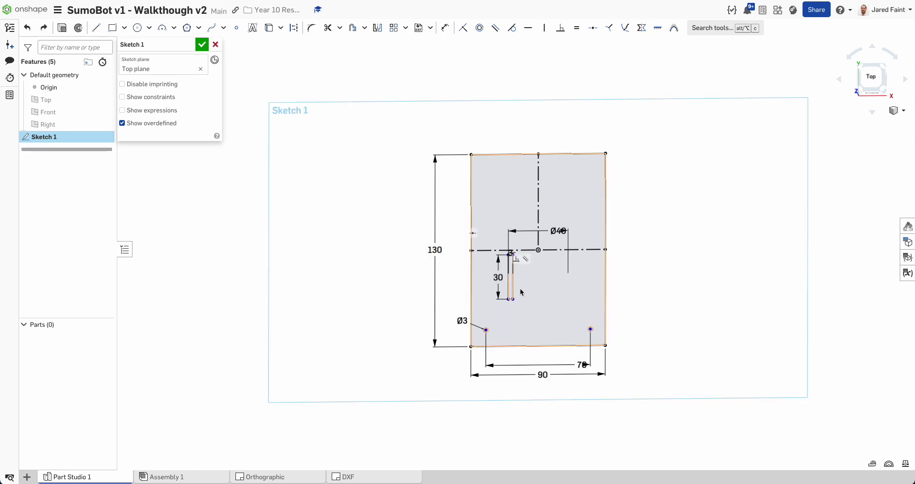
Move the narrow slot up across the horizontal construction line and make its short edges symmetric about that line.
{"action": "scroll", "coordinate": [517, 269], "scroll_direction": "up", "scroll_amount": 5}
{"action": "left_click_drag", "start_coordinate": [511, 229], "coordinate": [514, 148]}
{"action": "left_click", "coordinate": [642, 28]}
{"action": "left_click", "coordinate": [502, 146]}
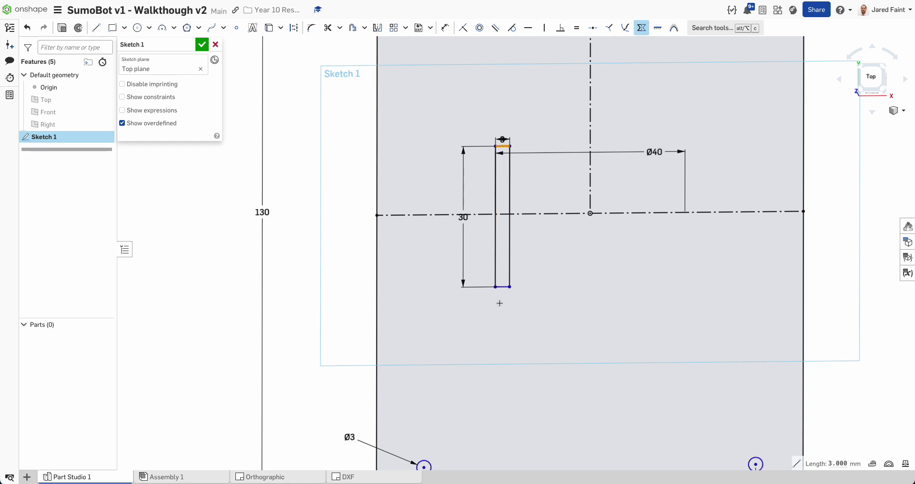
{"action": "left_click", "coordinate": [501, 287]}
{"action": "left_click", "coordinate": [482, 213]}
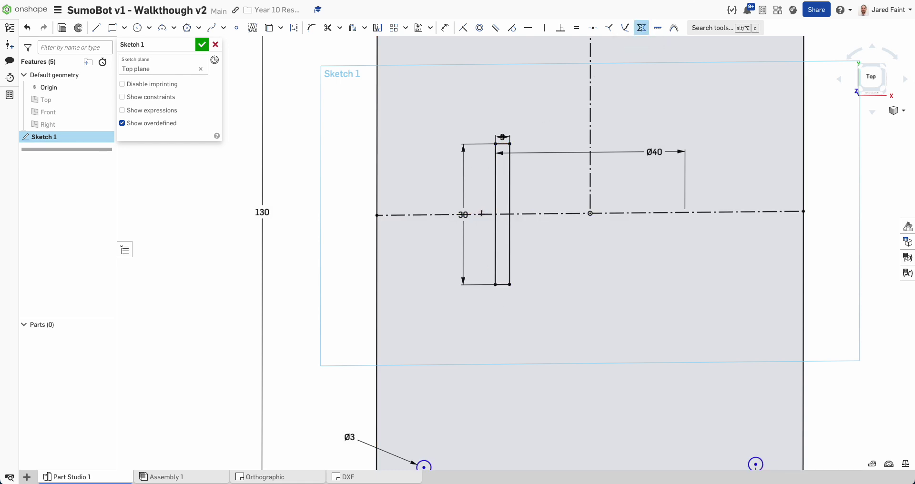
Mirror the narrow slot across the vertical construction line to the other half of the plate.
{"action": "scroll", "coordinate": [612, 217], "scroll_direction": "down", "scroll_amount": 5}
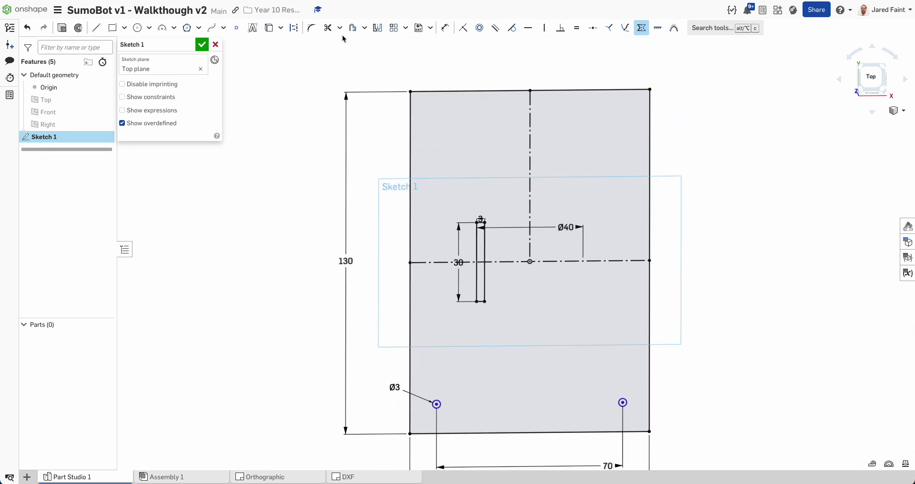
{"action": "left_click", "coordinate": [378, 27]}
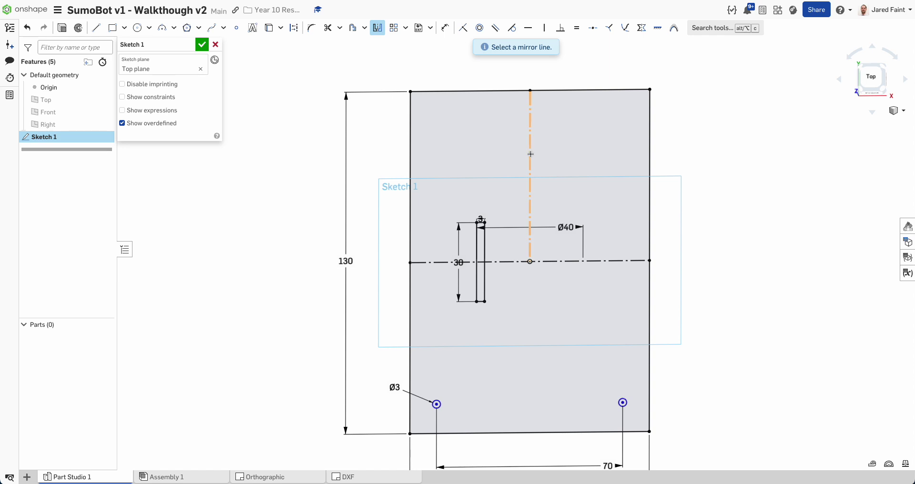
{"action": "left_click", "coordinate": [530, 154]}
{"action": "left_click_drag", "start_coordinate": [471, 217], "coordinate": [491, 308]}
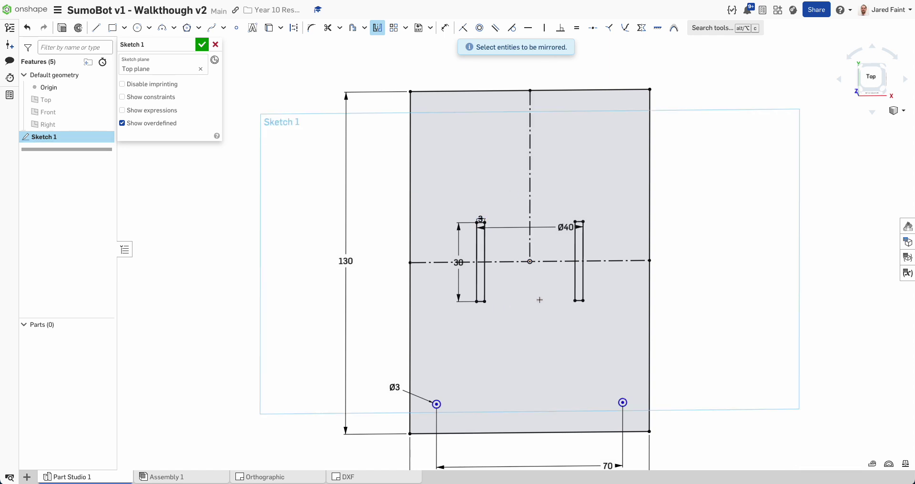
Sketch a 3 mm diameter circle above the left slot, vertically aligned with the midpoint of its upper short edge.
{"action": "left_click", "coordinate": [137, 27]}
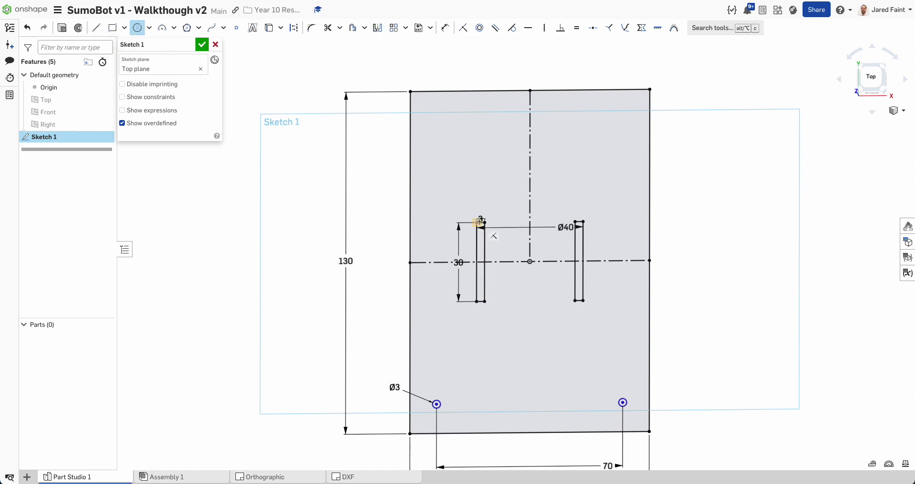
{"action": "scroll", "coordinate": [474, 222], "scroll_direction": "up", "scroll_amount": 5}
{"action": "scroll", "coordinate": [478, 226], "scroll_direction": "up", "scroll_amount": 5}
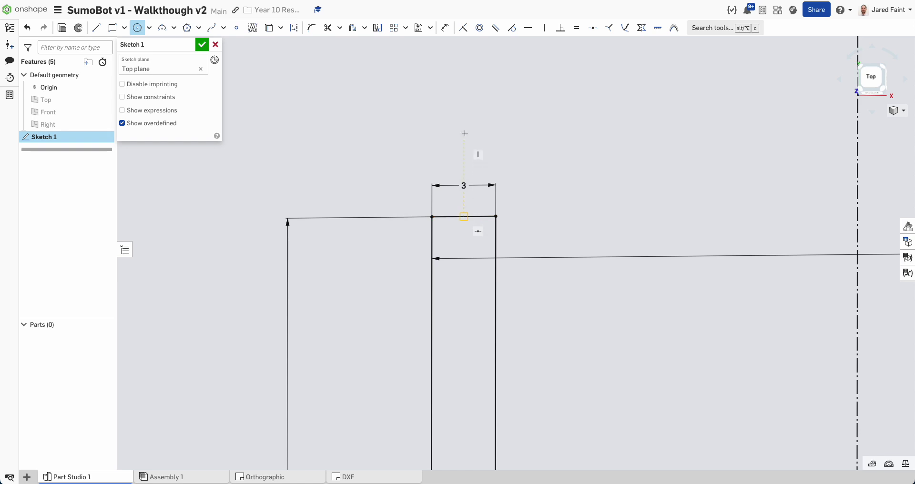
{"action": "middle_click_drag", "start_coordinate": [468, 101], "coordinate": [456, 259]}
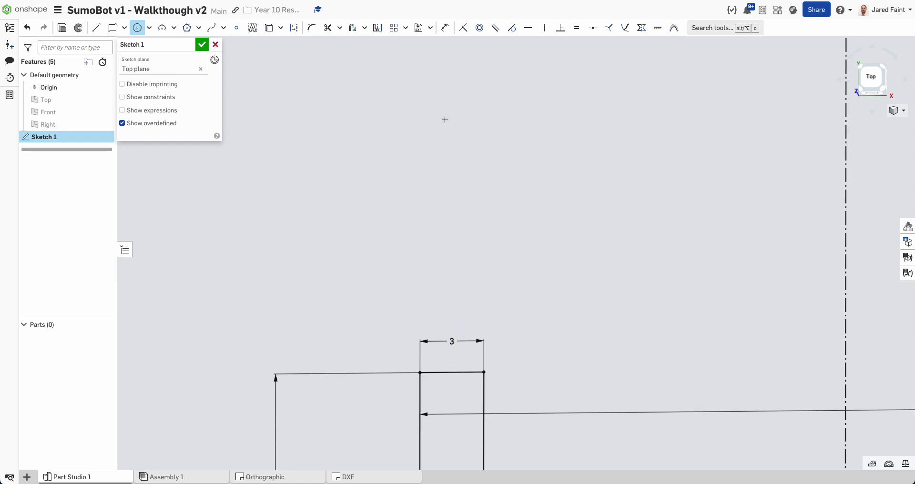
{"action": "left_click", "coordinate": [452, 99]}
{"action": "left_click", "coordinate": [468, 119]}
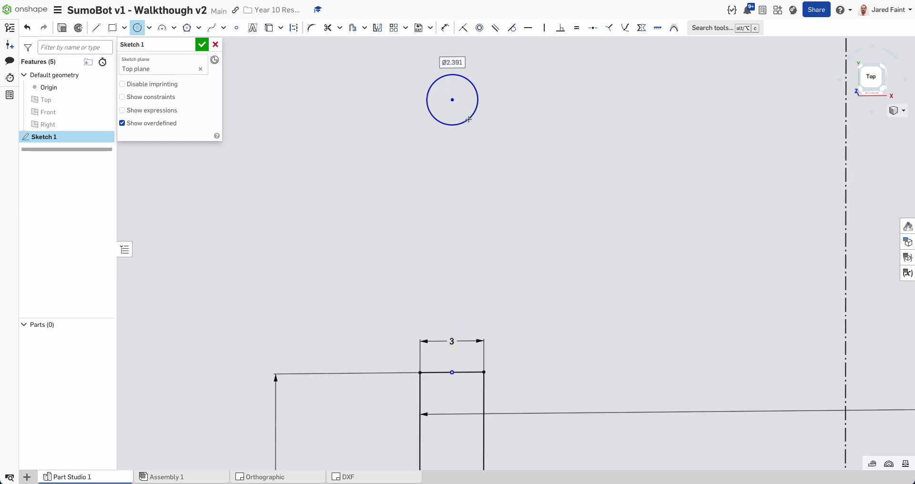
{"action": "type", "text": "3"}
{"action": "key", "text": "Return"}
{"action": "scroll", "coordinate": [555, 203], "scroll_direction": "down", "scroll_amount": 6}
{"action": "middle_click_drag", "start_coordinate": [556, 203], "coordinate": [523, 141]}
{"action": "left_click", "coordinate": [523, 140]}
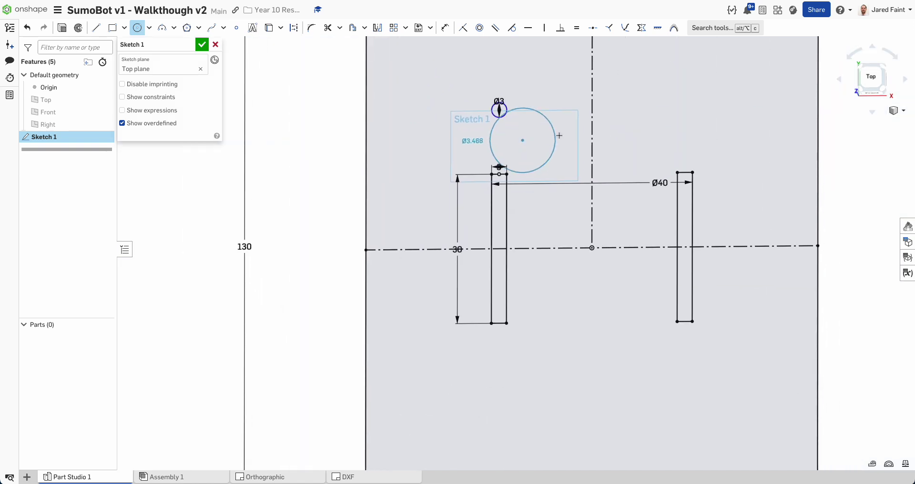
{"action": "key", "text": "Escape"}
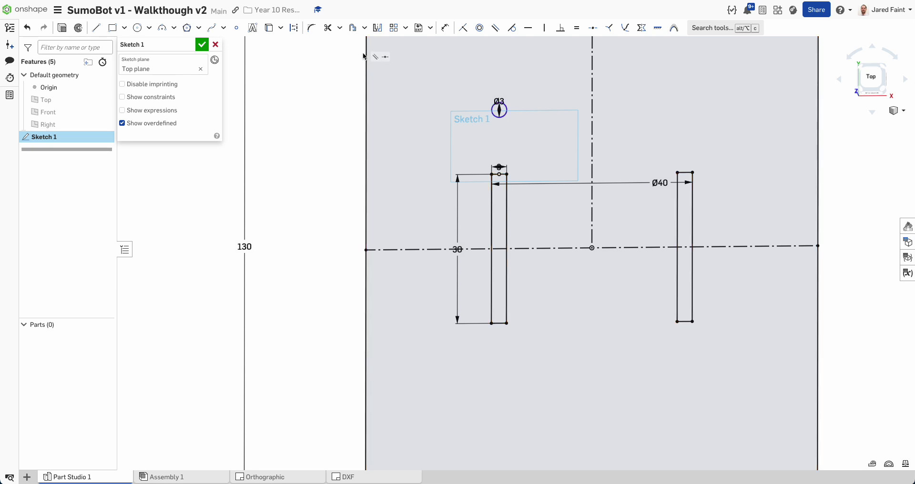
Mirror the 3 mm hole above the left slot across the horizontal construction line.
{"action": "left_click", "coordinate": [378, 27]}
{"action": "left_click", "coordinate": [536, 248]}
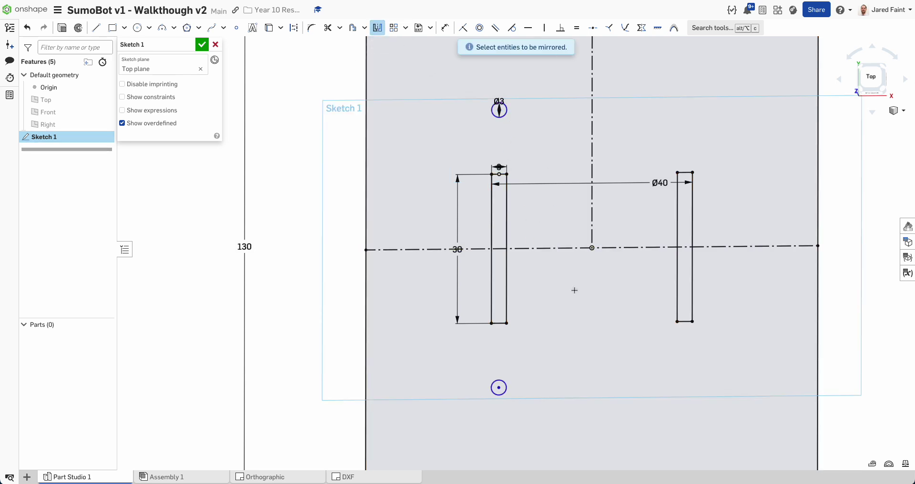
{"action": "key", "text": "Escape"}
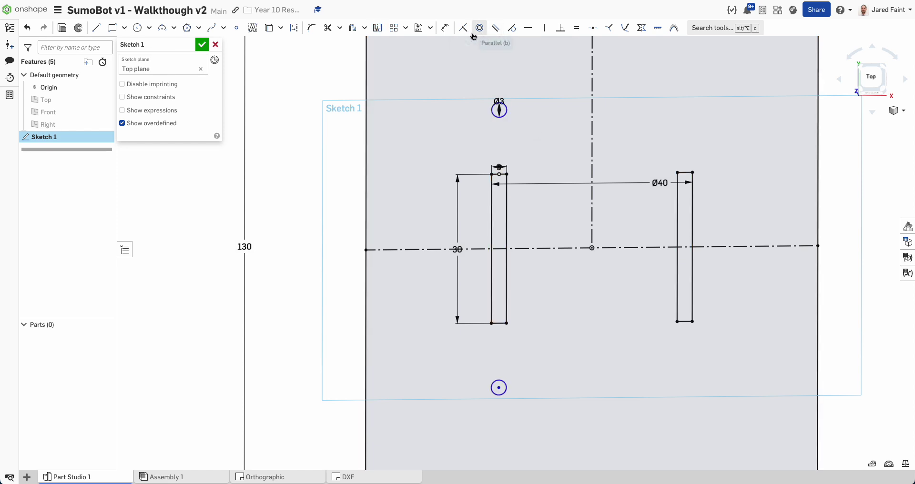
Mirror the holes above and below the left slot across the vertical construction line.
{"action": "left_click", "coordinate": [378, 28]}
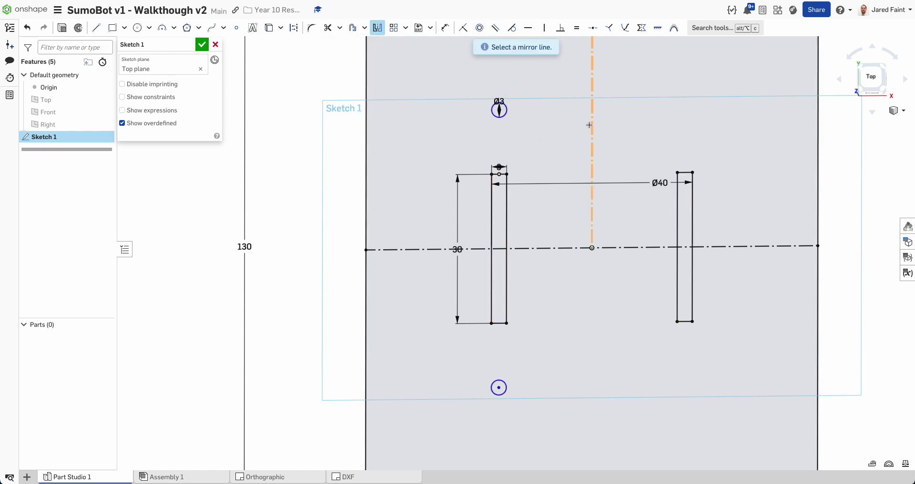
{"action": "left_click", "coordinate": [592, 124]}
{"action": "left_click", "coordinate": [506, 111]}
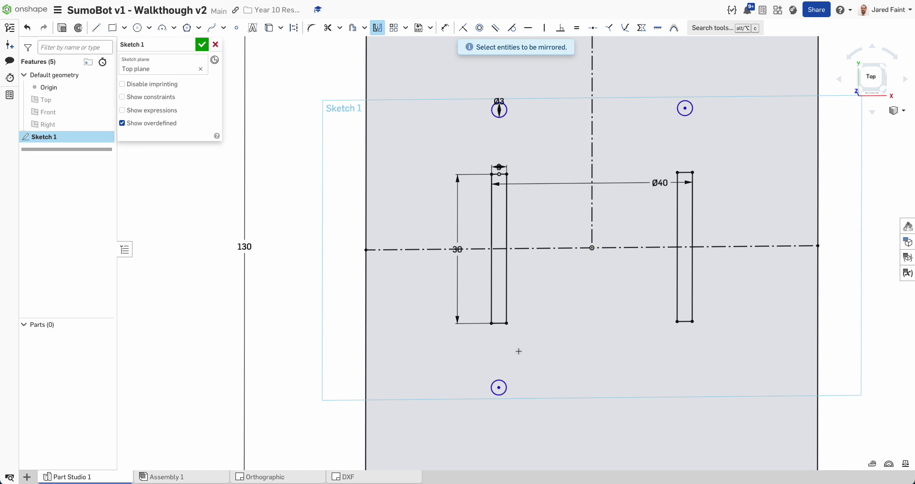
{"action": "left_click", "coordinate": [506, 387]}
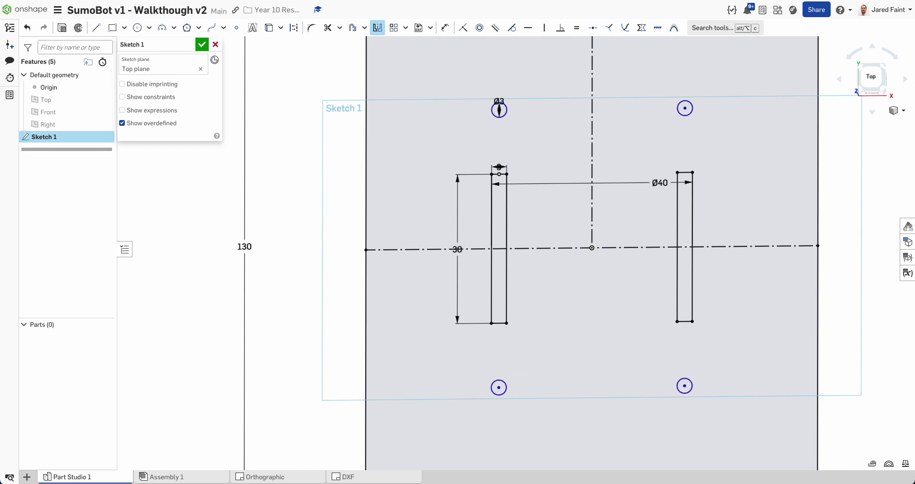
{"action": "scroll", "coordinate": [532, 315], "scroll_direction": "down", "scroll_amount": 2}
{"action": "middle_click_drag", "start_coordinate": [608, 319], "coordinate": [475, 277]}
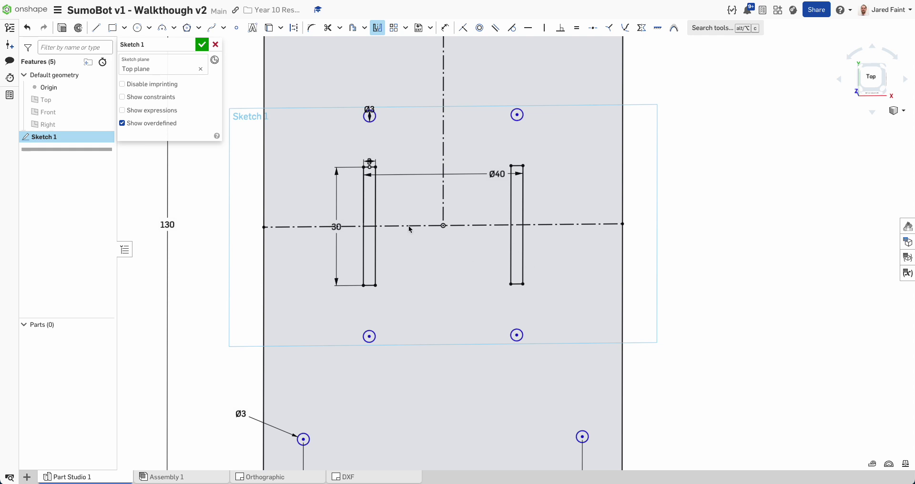
Dimension the hole below the left slot at 30 mm from the horizontal construction line.
{"action": "key", "text": "d"}
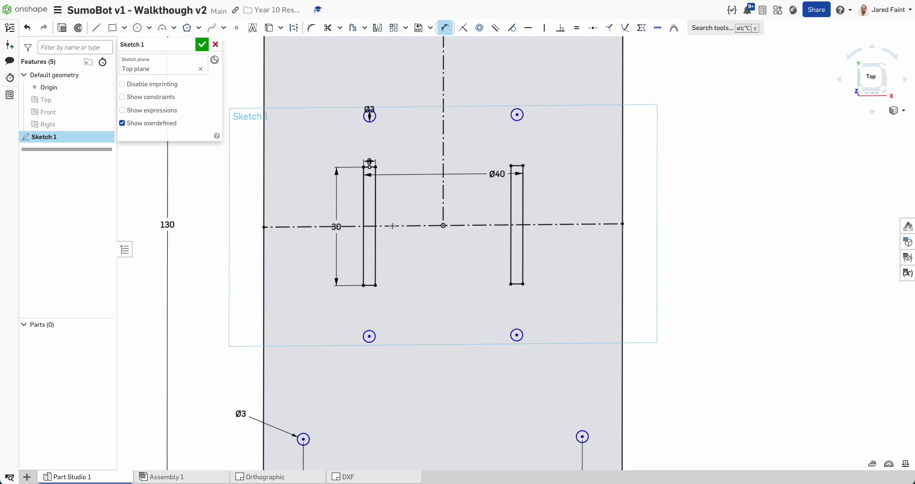
{"action": "left_click", "coordinate": [387, 227]}
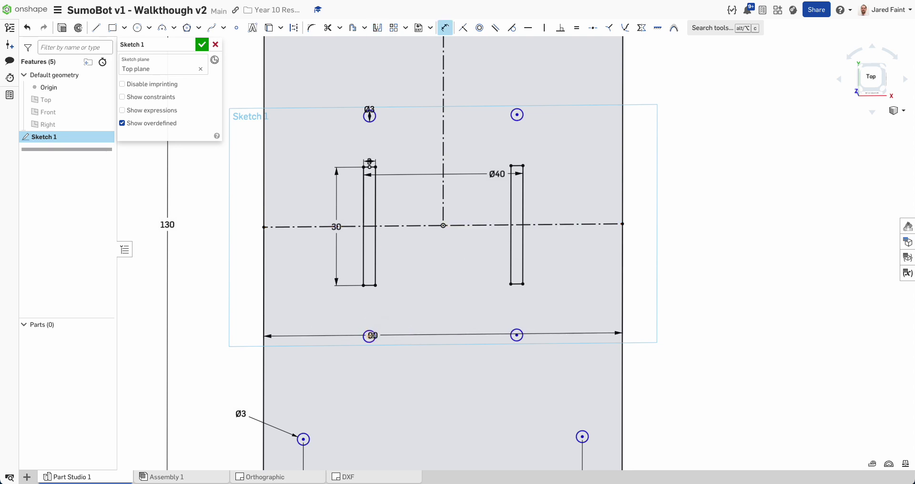
{"action": "left_click", "coordinate": [370, 336]}
{"action": "left_click", "coordinate": [233, 316]}
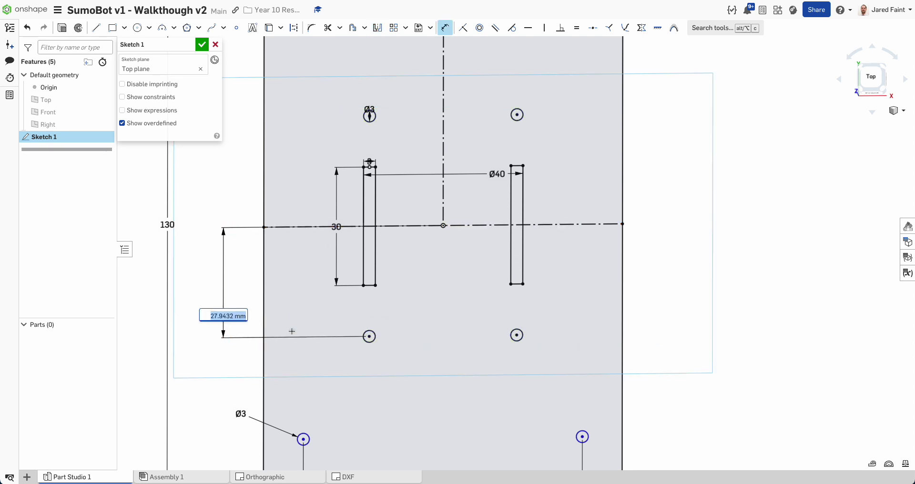
{"action": "scroll", "coordinate": [402, 321], "scroll_direction": "down", "scroll_amount": 2}
{"action": "type", "text": "30"}
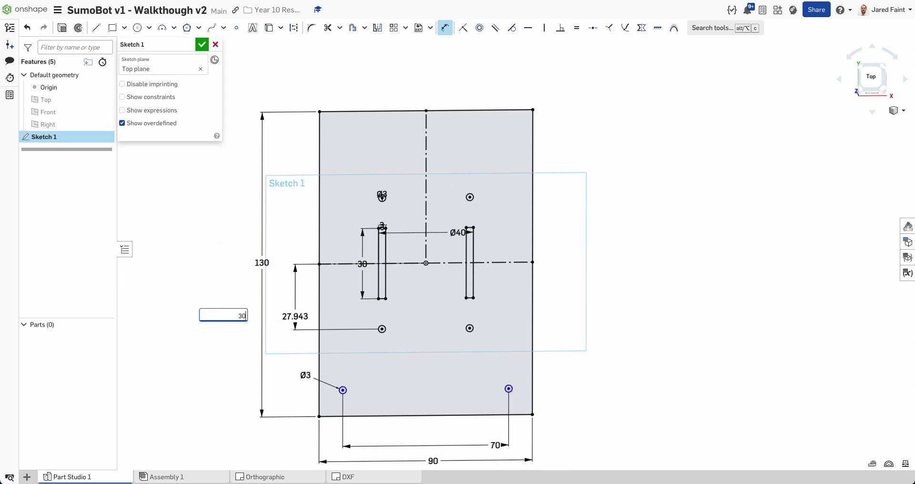
{"action": "key", "text": "Return"}
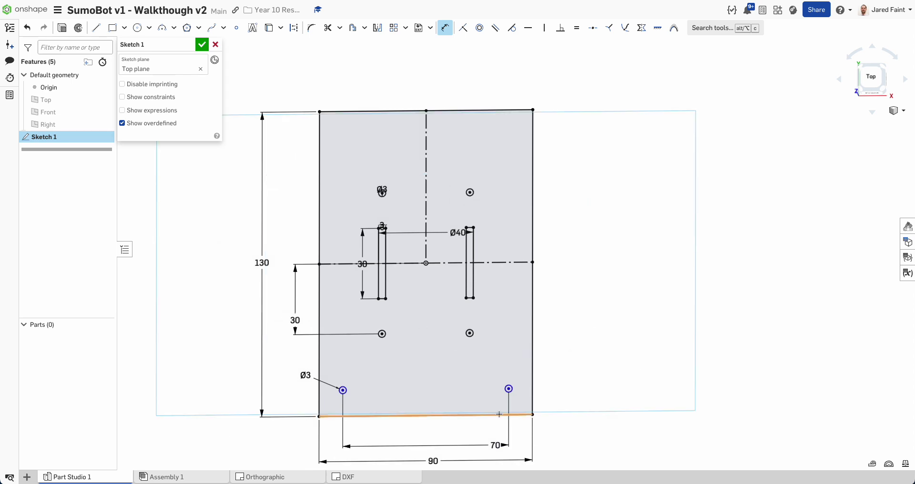
Dimension the lower-left sensor hole at 12 mm from the plate's bottom edge and finish the sketch.
{"action": "scroll", "coordinate": [498, 416], "scroll_direction": "down", "scroll_amount": 2}
{"action": "middle_click_drag", "start_coordinate": [476, 416], "coordinate": [474, 347]}
{"action": "scroll", "coordinate": [354, 348], "scroll_direction": "up", "scroll_amount": 5}
{"action": "left_click", "coordinate": [361, 311]}
{"action": "left_click", "coordinate": [369, 349]}
{"action": "left_click", "coordinate": [280, 326]}
{"action": "type", "text": "12"}
{"action": "key", "text": "Return"}
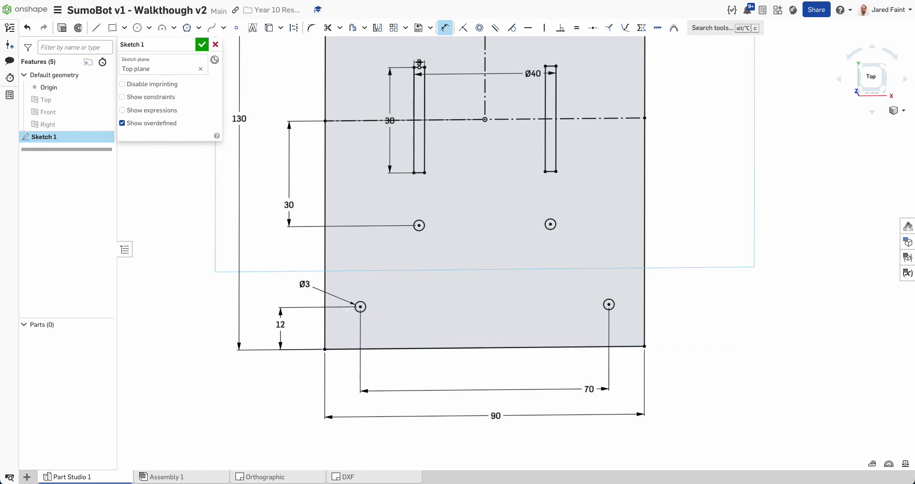
{"action": "scroll", "coordinate": [543, 314], "scroll_direction": "down", "scroll_amount": 5}
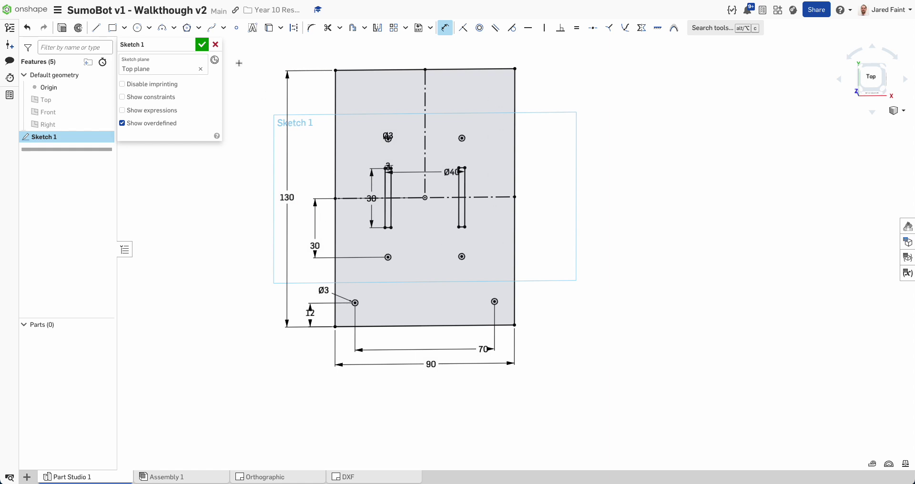
{"action": "left_click", "coordinate": [203, 45]}
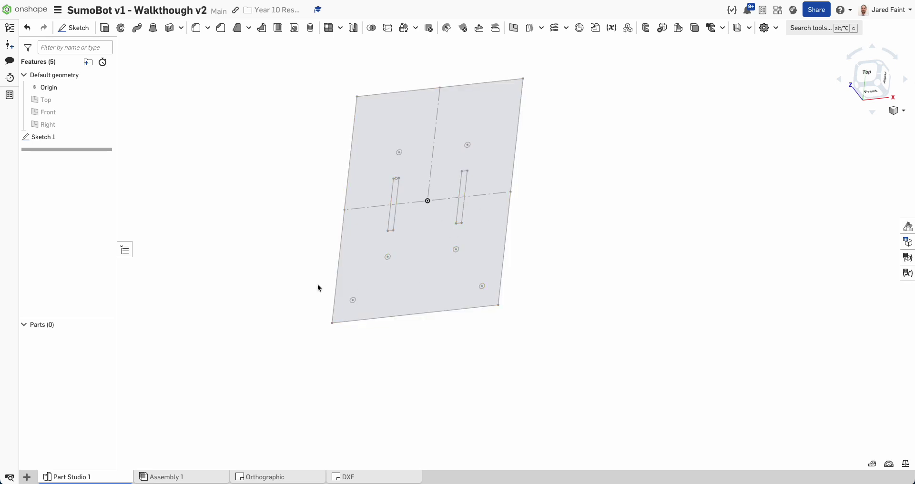
Extrude the base plate region, leaving out the holes and slots, as a new solid 3 mm thick.
{"action": "key", "text": "shift+e"}
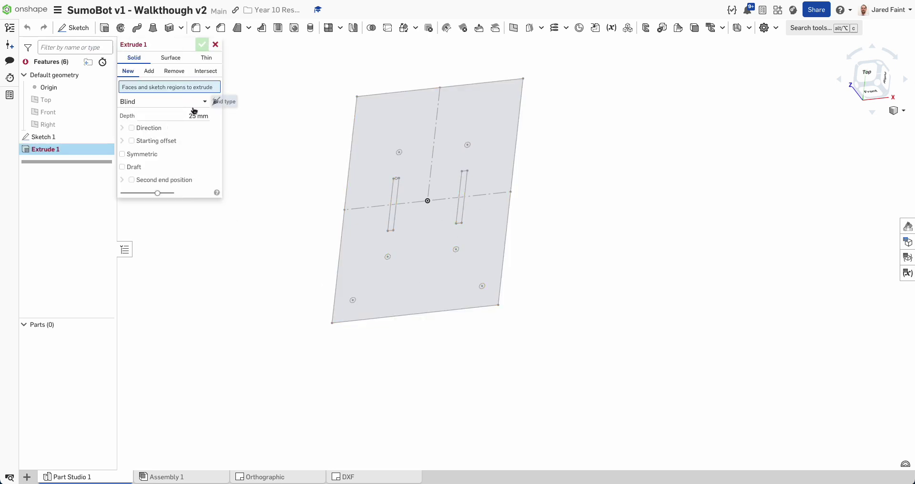
{"action": "left_click", "coordinate": [427, 269]}
{"action": "left_click", "coordinate": [194, 124]}
{"action": "type", "text": "3"}
{"action": "key", "text": "Return"}
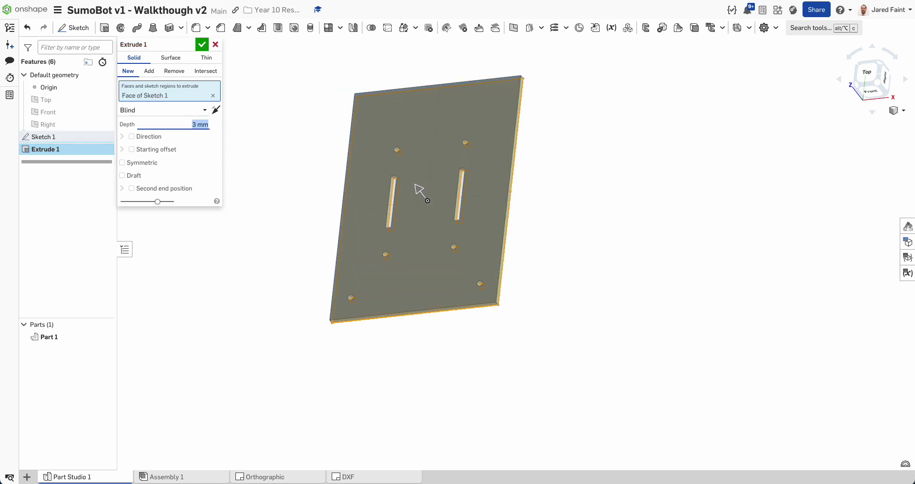
{"action": "left_click", "coordinate": [207, 44]}
Start a new sketch on the outer long inside wall of the left slot and view it face-on with the plate horizontal.
{"action": "right_click_drag", "start_coordinate": [414, 220], "coordinate": [433, 253]}
{"action": "scroll", "coordinate": [455, 230], "scroll_direction": "up", "scroll_amount": 4}
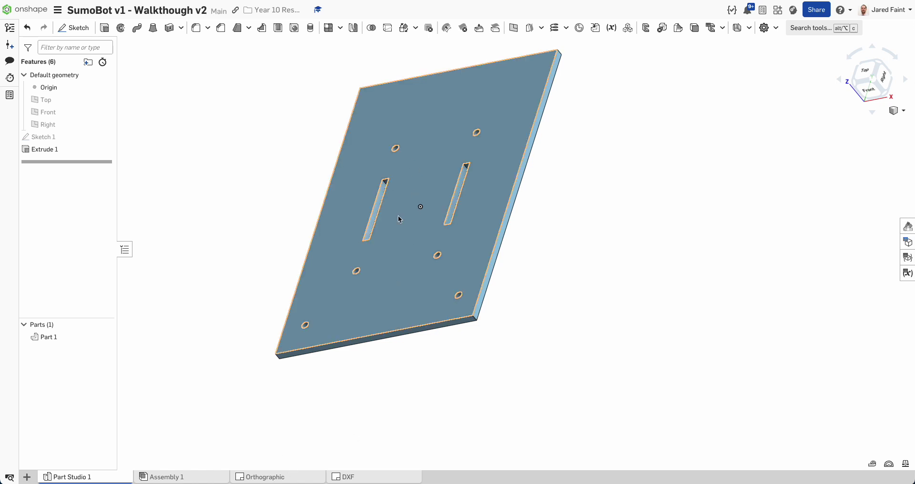
{"action": "middle_click_drag", "start_coordinate": [394, 259], "coordinate": [347, 261]}
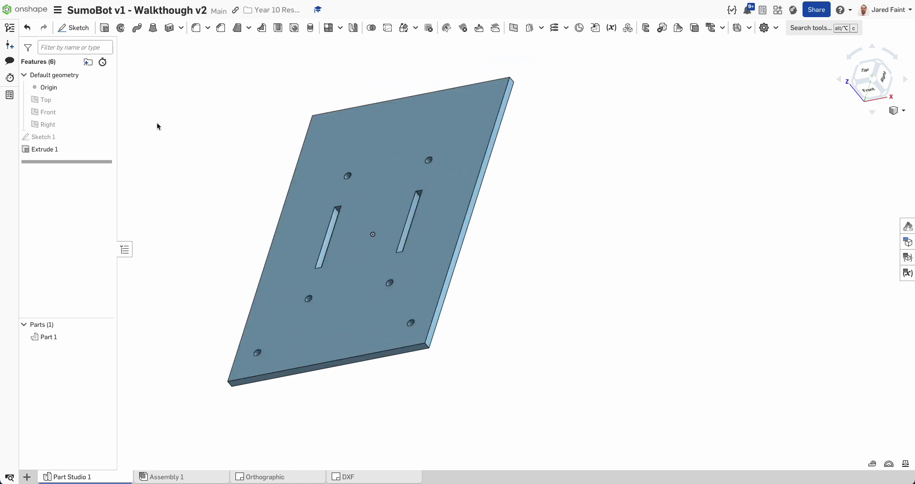
{"action": "left_click", "coordinate": [73, 28]}
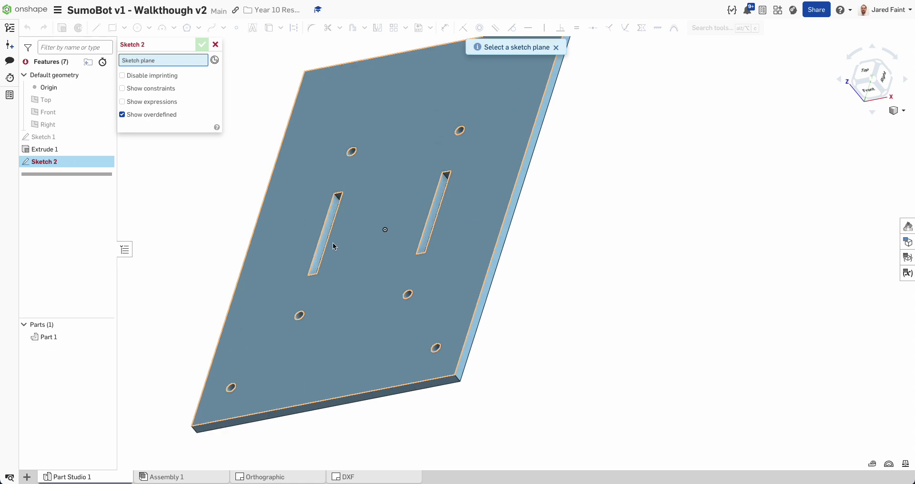
{"action": "scroll", "coordinate": [314, 244], "scroll_direction": "up", "scroll_amount": 4}
{"action": "left_click", "coordinate": [318, 247]}
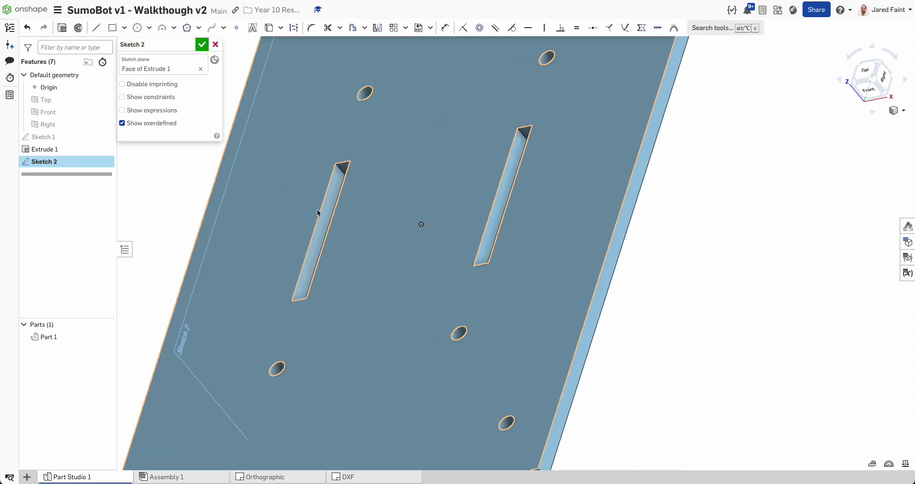
{"action": "key", "text": "n"}
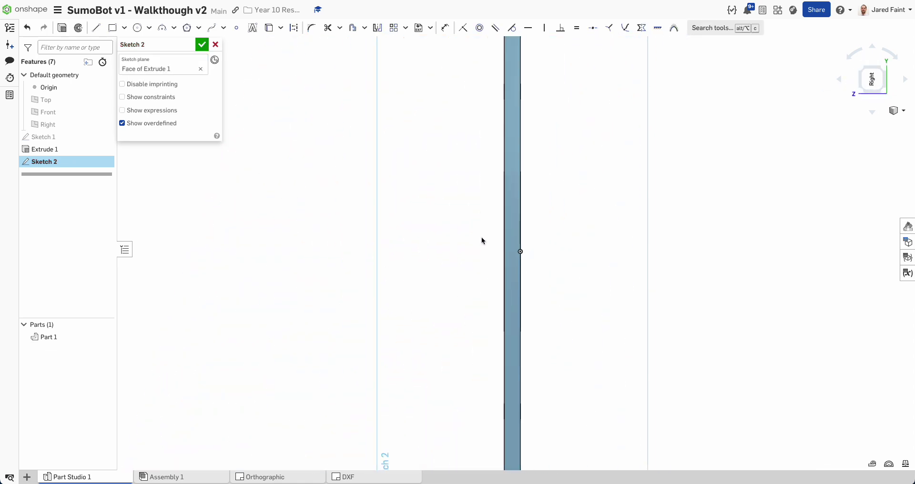
{"action": "left_click", "coordinate": [894, 57]}
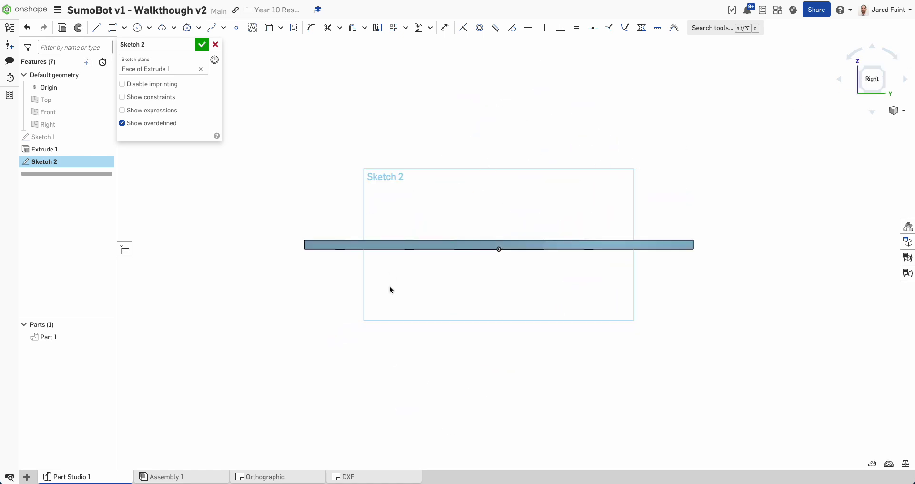
Draw a 30 × 3 mm corner rectangle over the slot's long inside wall, from its upper-left to lower-right corner.
{"action": "right_click_drag", "start_coordinate": [450, 245], "coordinate": [491, 241]}
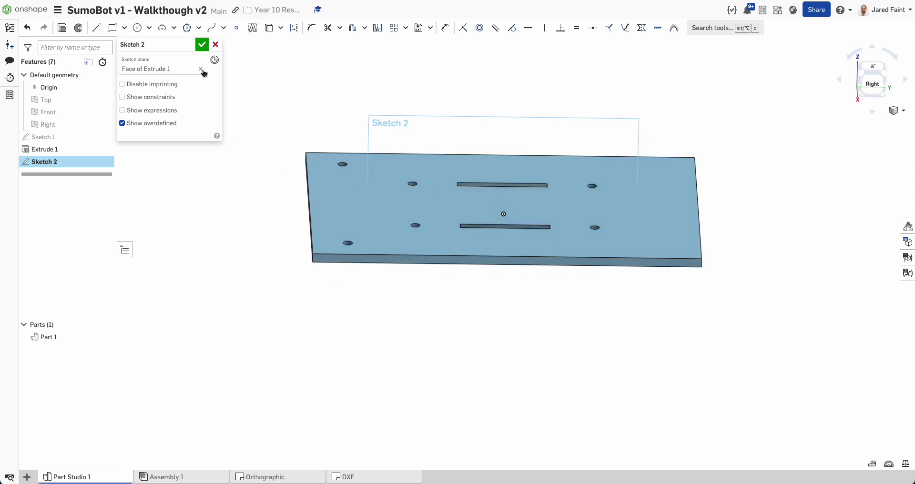
{"action": "left_click", "coordinate": [112, 28]}
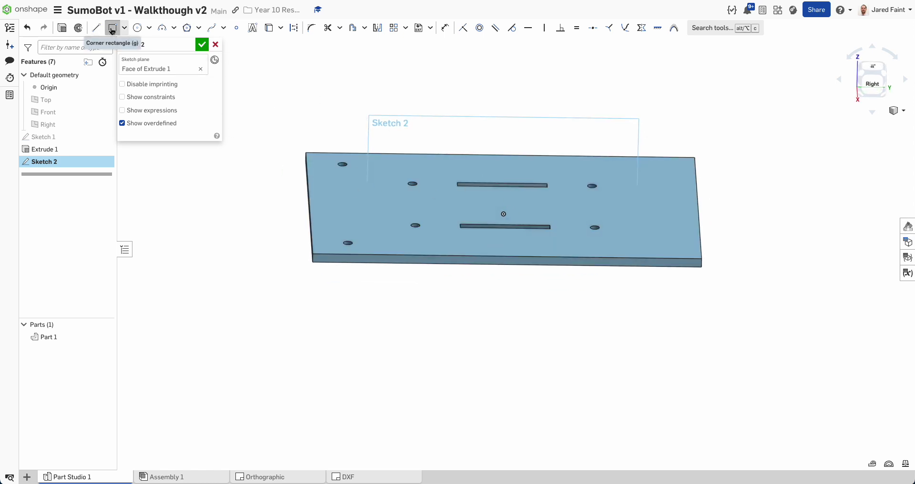
{"action": "scroll", "coordinate": [489, 192], "scroll_direction": "up", "scroll_amount": 3}
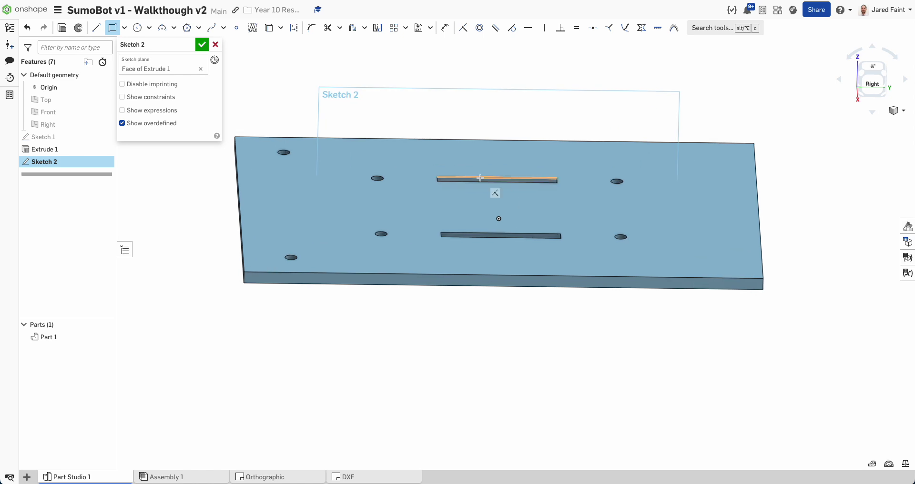
{"action": "left_click", "coordinate": [437, 177]}
{"action": "left_click", "coordinate": [558, 190]}
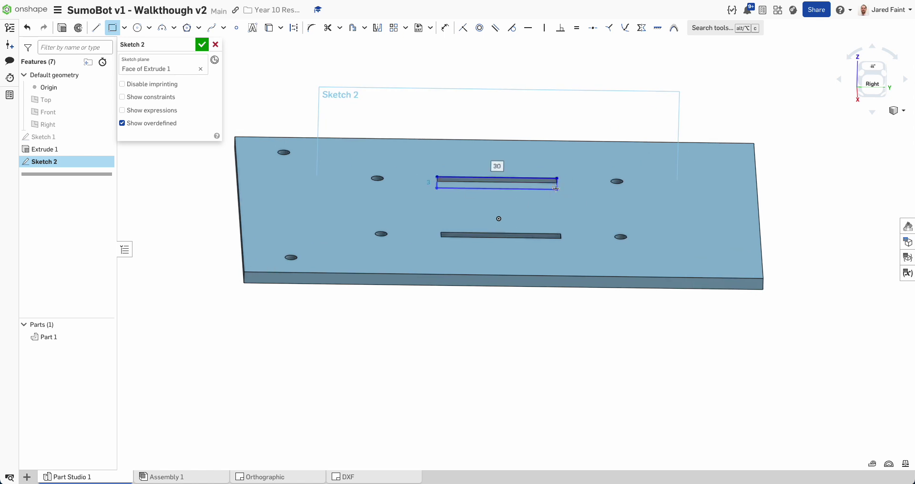
Draw a corner rectangle 130 mm wide and 70 mm high, standing upright along the plate's top surface above the slot.
{"action": "scroll", "coordinate": [324, 191], "scroll_direction": "down", "scroll_amount": 3}
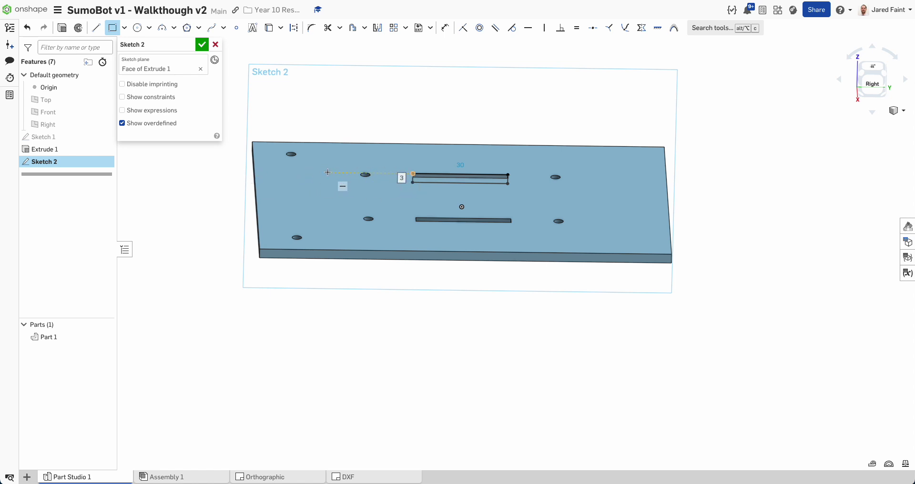
{"action": "left_click", "coordinate": [255, 172]}
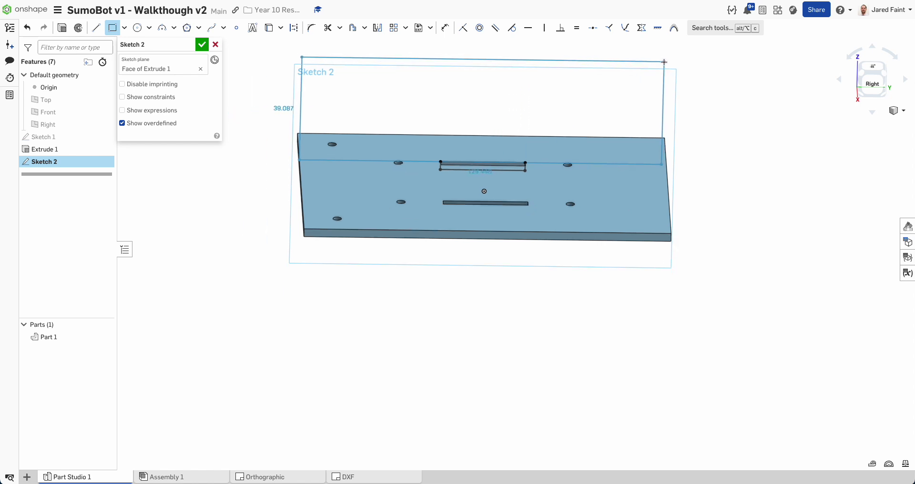
{"action": "scroll", "coordinate": [667, 64], "scroll_direction": "up", "scroll_amount": 3}
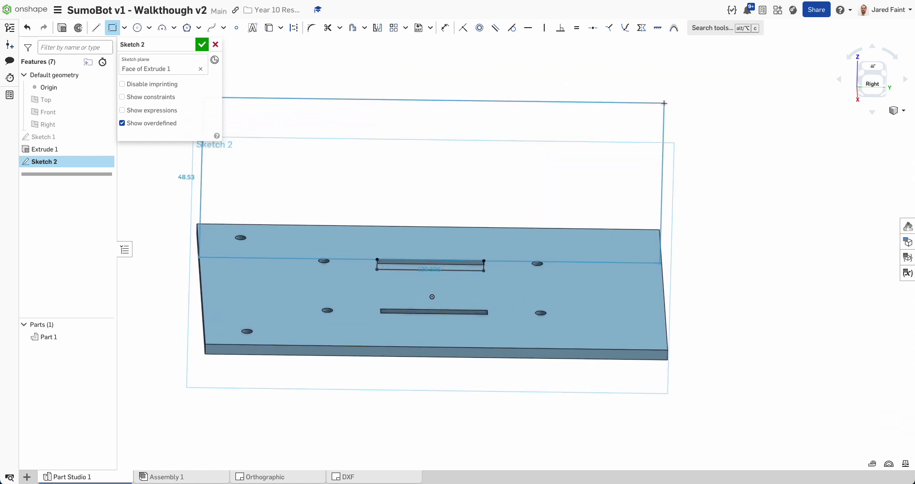
{"action": "left_click", "coordinate": [664, 103]}
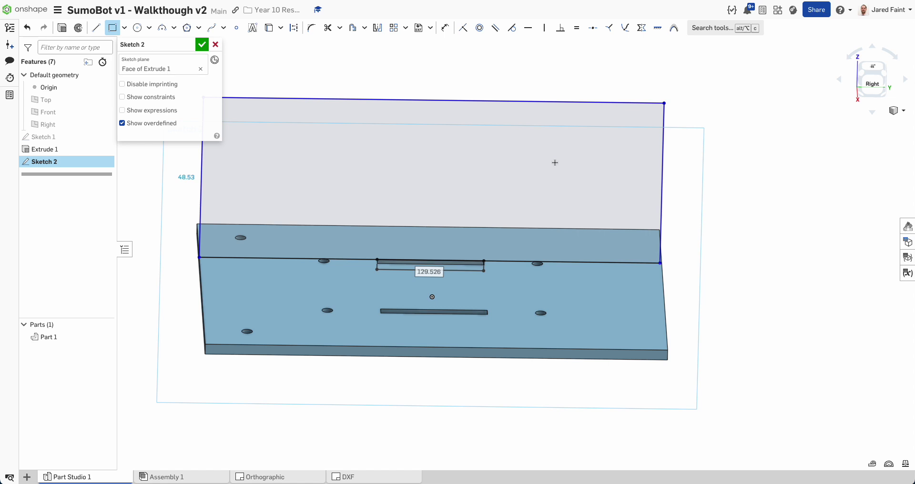
{"action": "type", "text": "130"}
{"action": "key", "text": "Return"}
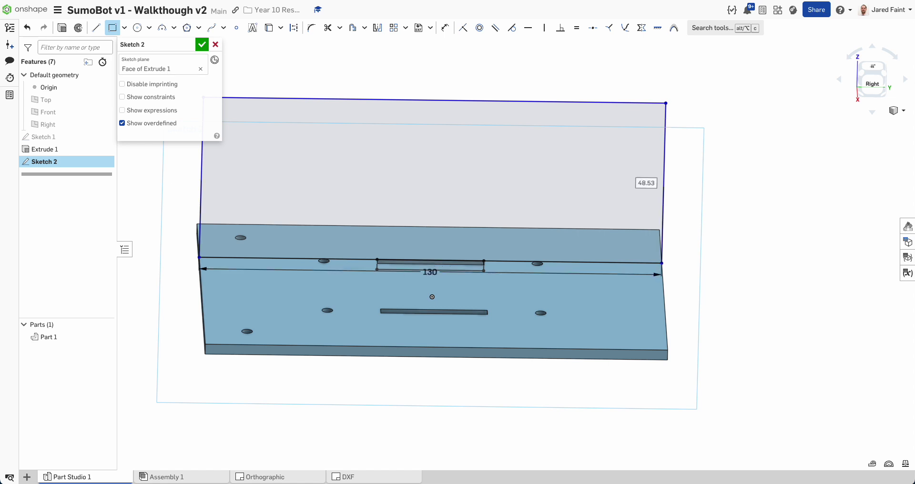
{"action": "middle_click_drag", "start_coordinate": [498, 187], "coordinate": [560, 239]}
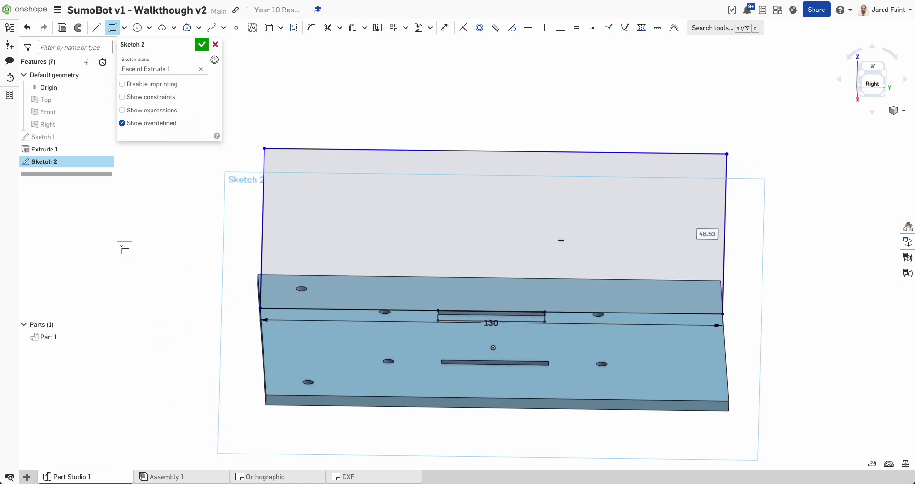
{"action": "type", "text": "70"}
{"action": "key", "text": "Return"}
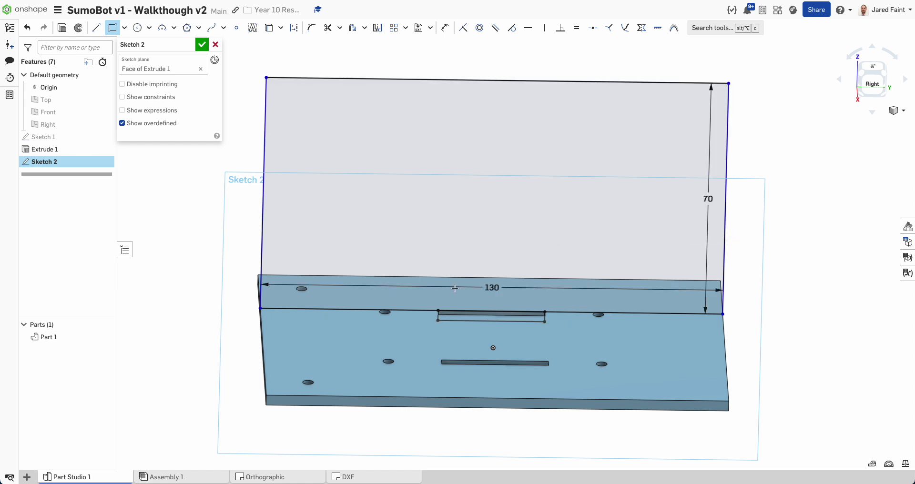
Make the large rectangle's left edge coincident with the upper-left corner of the base plate, viewing the sketch face-on.
{"action": "key", "text": "n"}
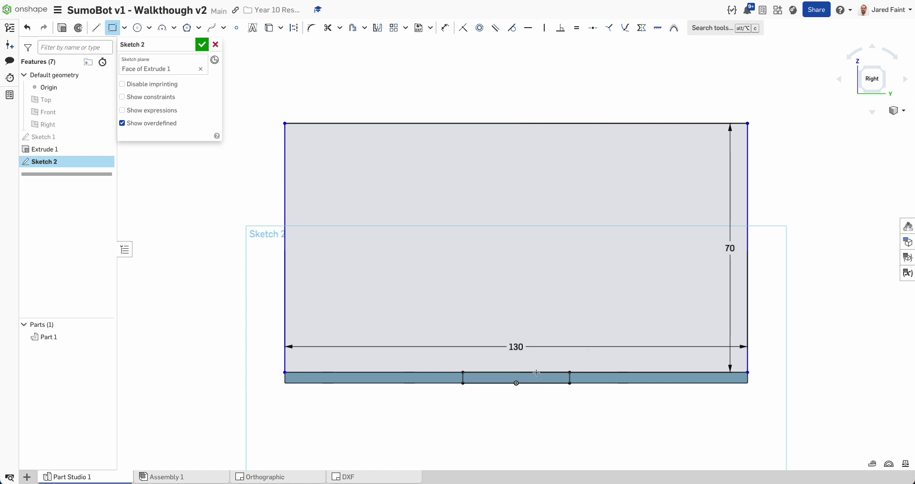
{"action": "scroll", "coordinate": [362, 405], "scroll_direction": "up", "scroll_amount": 4}
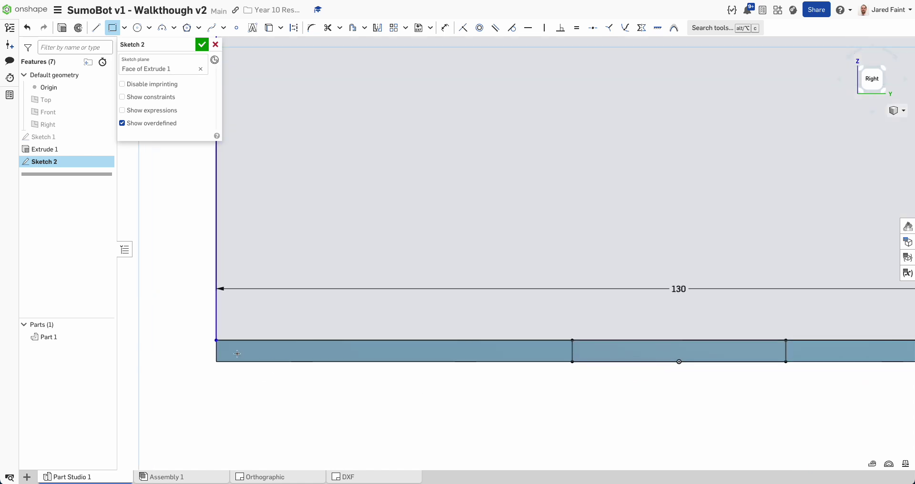
{"action": "key", "text": "Escape"}
{"action": "mouse_move", "coordinate": [217, 340]}
{"action": "left_mouse_down"}
{"action": "mouse_move", "coordinate": [231, 330]}
{"action": "mouse_move", "coordinate": [227, 340]}
{"action": "left_mouse_up"}
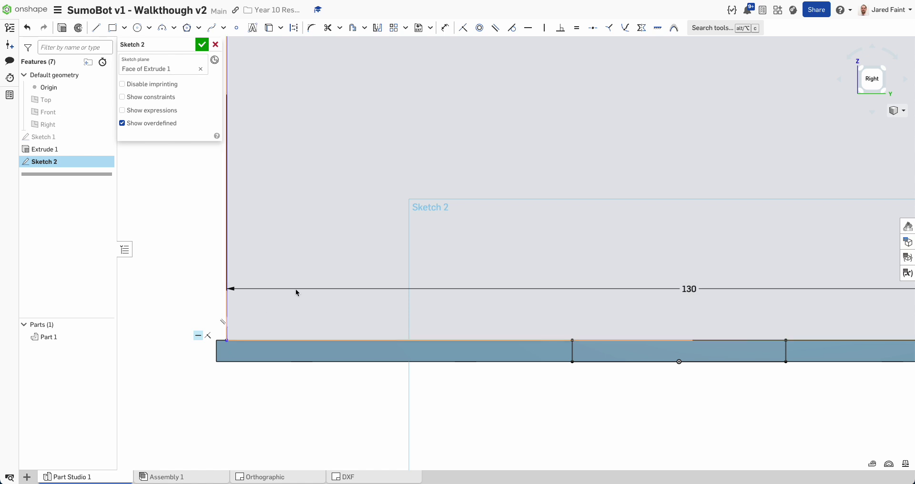
{"action": "left_click", "coordinate": [464, 28]}
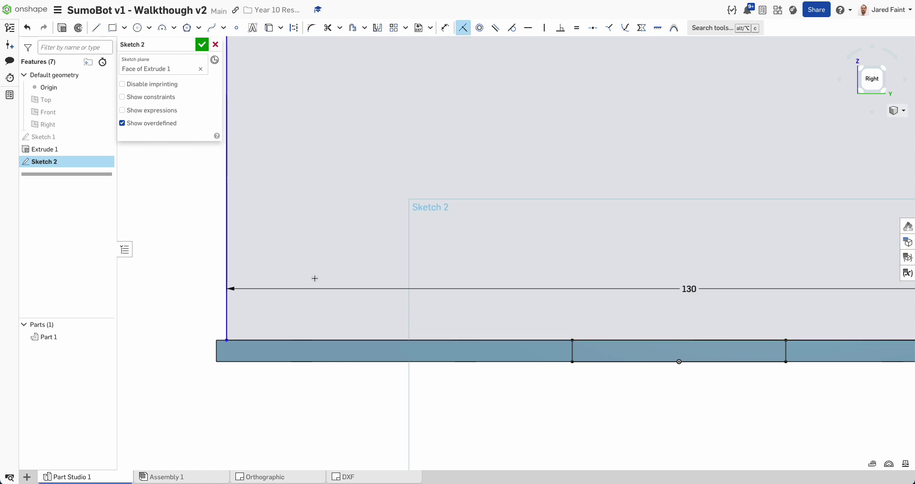
{"action": "left_click", "coordinate": [216, 340]}
{"action": "left_click", "coordinate": [225, 323]}
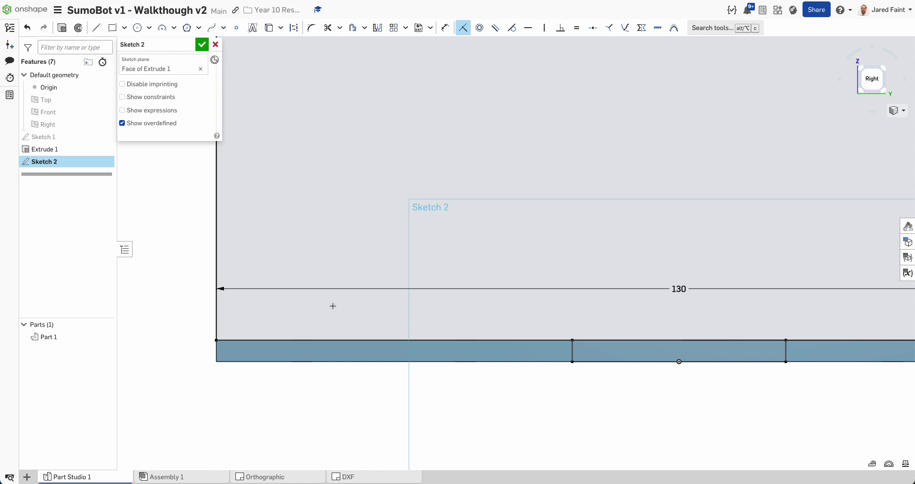
{"action": "scroll", "coordinate": [547, 263], "scroll_direction": "down", "scroll_amount": 5}
{"action": "scroll", "coordinate": [565, 365], "scroll_direction": "up", "scroll_amount": 5}
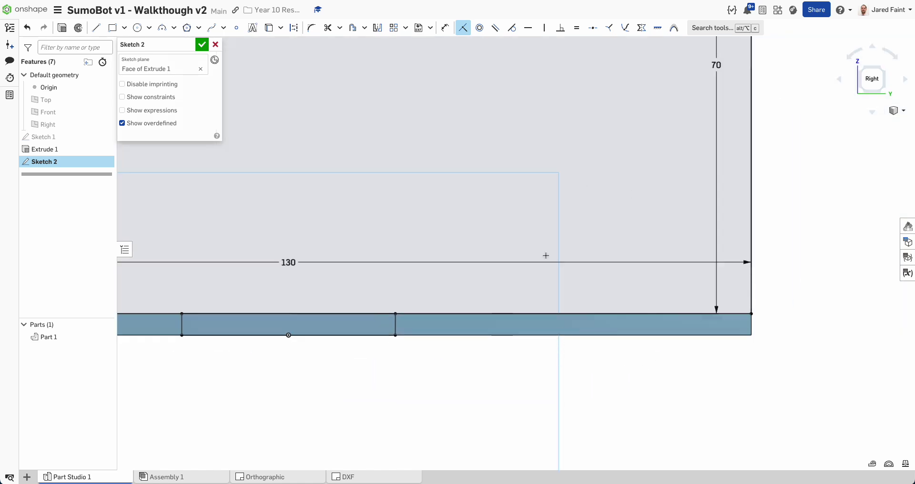
{"action": "scroll", "coordinate": [546, 309], "scroll_direction": "down", "scroll_amount": 5}
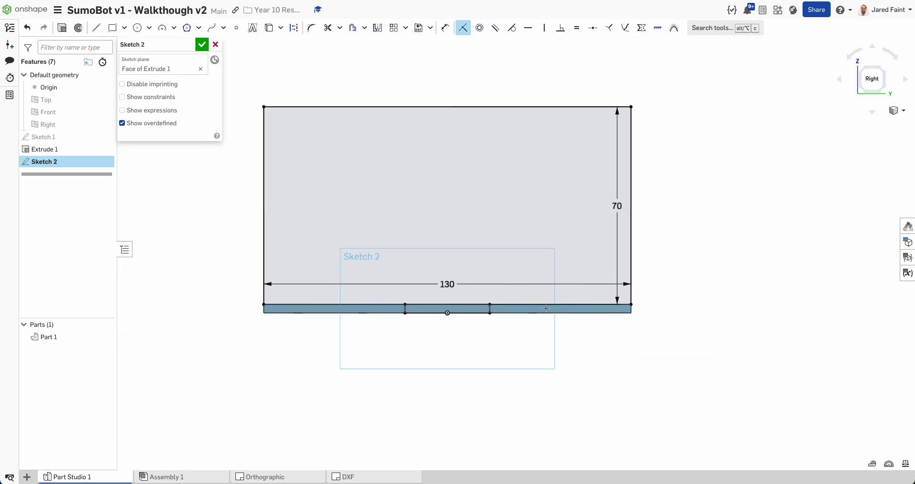
Draw a 10 mm vertical construction line upward from the large rectangle's bottom edge, at the hole left of the slot.
{"action": "right_click_drag", "start_coordinate": [413, 313], "coordinate": [410, 321]}
{"action": "scroll", "coordinate": [350, 306], "scroll_direction": "up", "scroll_amount": 8}
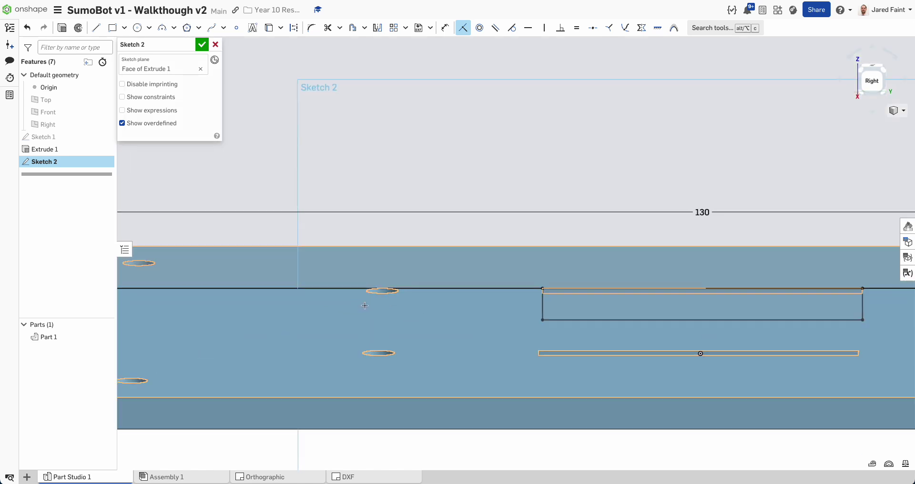
{"action": "scroll", "coordinate": [401, 208], "scroll_direction": "down", "scroll_amount": 3}
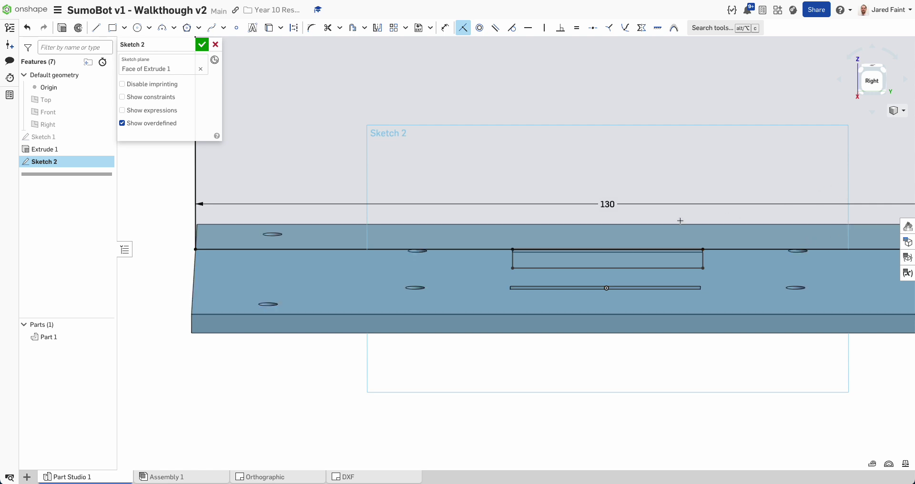
{"action": "left_click", "coordinate": [113, 28]}
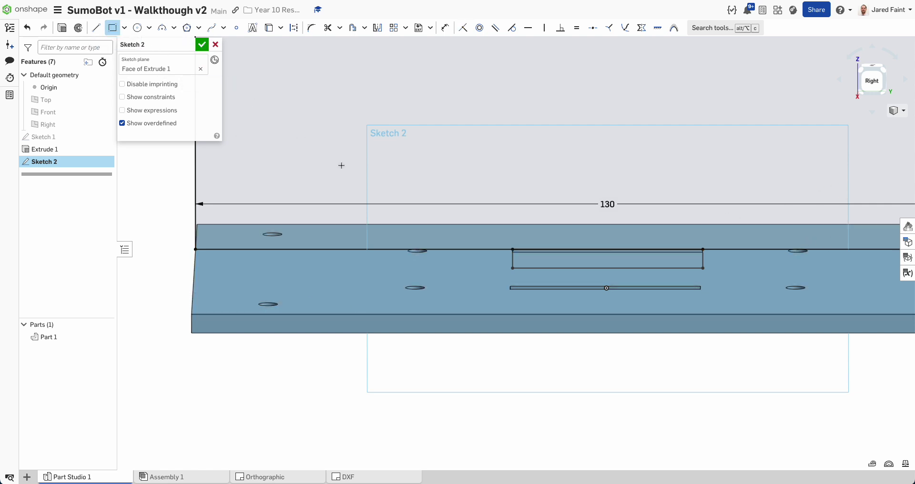
{"action": "left_click", "coordinate": [96, 27]}
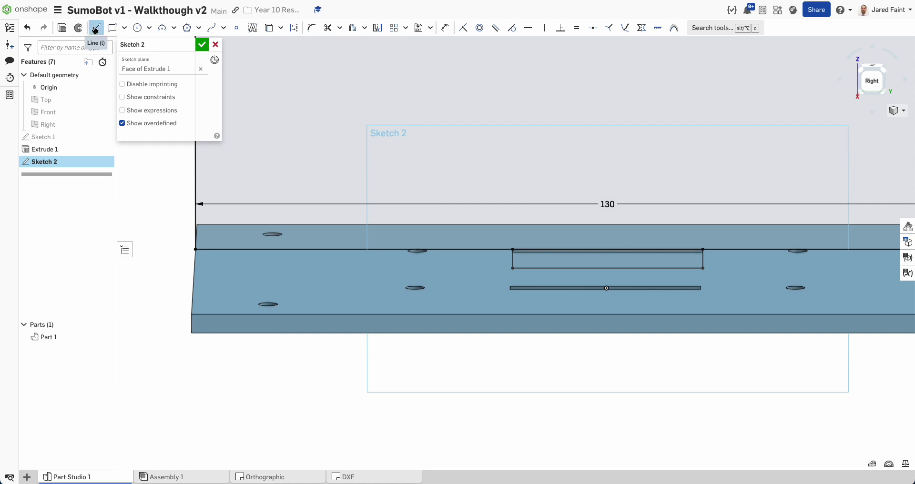
{"action": "key", "text": "q"}
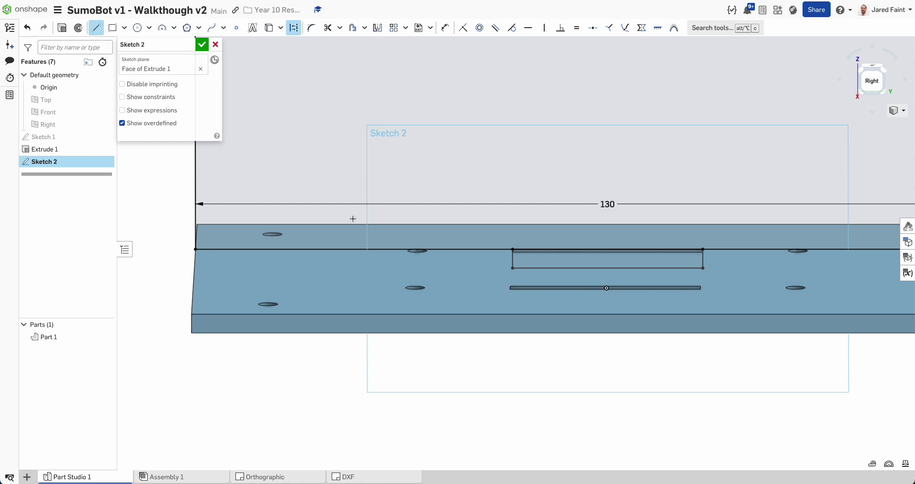
{"action": "scroll", "coordinate": [416, 257], "scroll_direction": "up", "scroll_amount": 4}
{"action": "scroll", "coordinate": [415, 257], "scroll_direction": "down", "scroll_amount": 1}
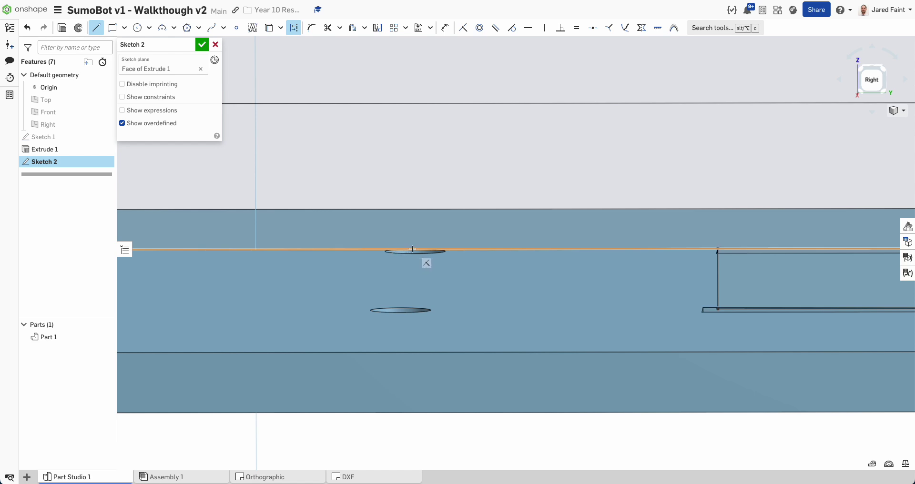
{"action": "left_click", "coordinate": [414, 248]}
{"action": "type", "text": "10"}
{"action": "key", "text": "Return"}
Dimension the construction line at 15 mm from the left edge of the slot-wall rectangle.
{"action": "key", "text": "u"}
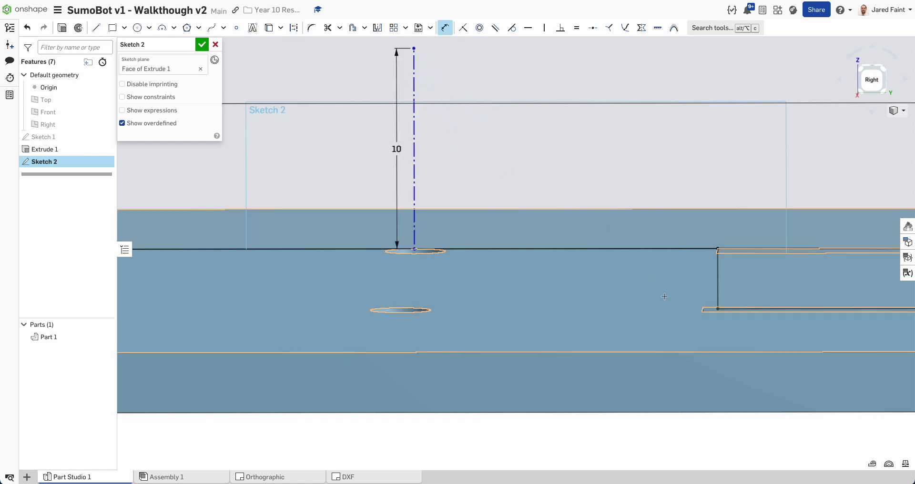
{"action": "left_click", "coordinate": [718, 282]}
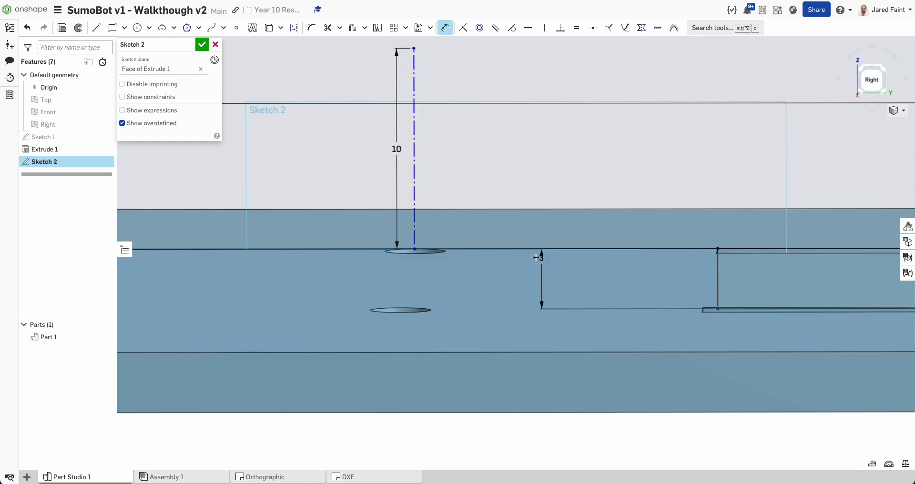
{"action": "left_click", "coordinate": [414, 229]}
{"action": "left_click", "coordinate": [599, 295]}
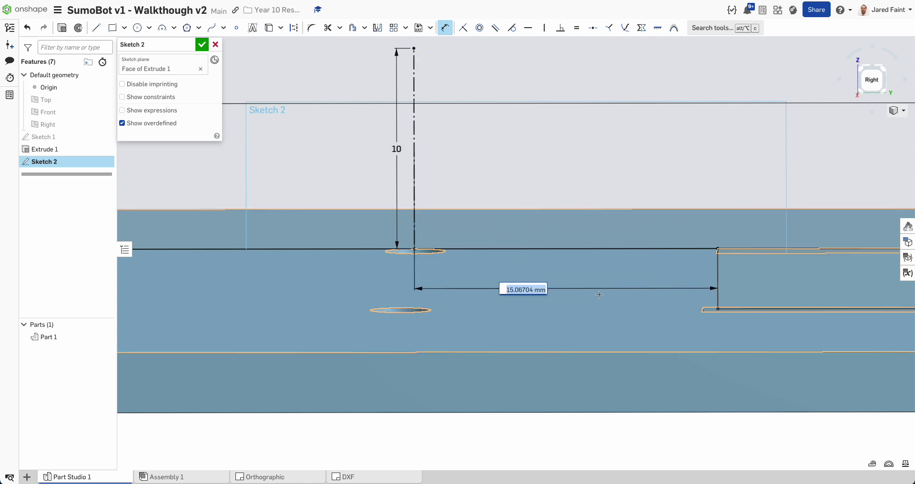
{"action": "type", "text": "15"}
{"action": "key", "text": "Return"}
Draw a rectangle 3 mm wide and 10 mm high around the construction line, starting on the plate's top edge.
{"action": "scroll", "coordinate": [658, 291], "scroll_direction": "down", "scroll_amount": 3}
{"action": "middle_click_drag", "start_coordinate": [657, 291], "coordinate": [540, 297]}
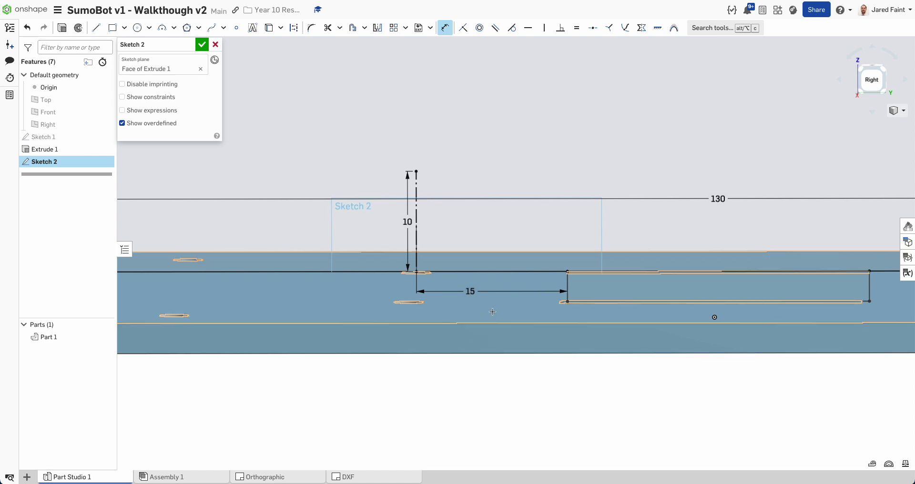
{"action": "mouse_move", "coordinate": [494, 313]}
{"action": "right_mouse_down"}
{"action": "mouse_move", "coordinate": [462, 311]}
{"action": "mouse_move", "coordinate": [458, 323]}
{"action": "mouse_move", "coordinate": [425, 266]}
{"action": "right_mouse_up"}
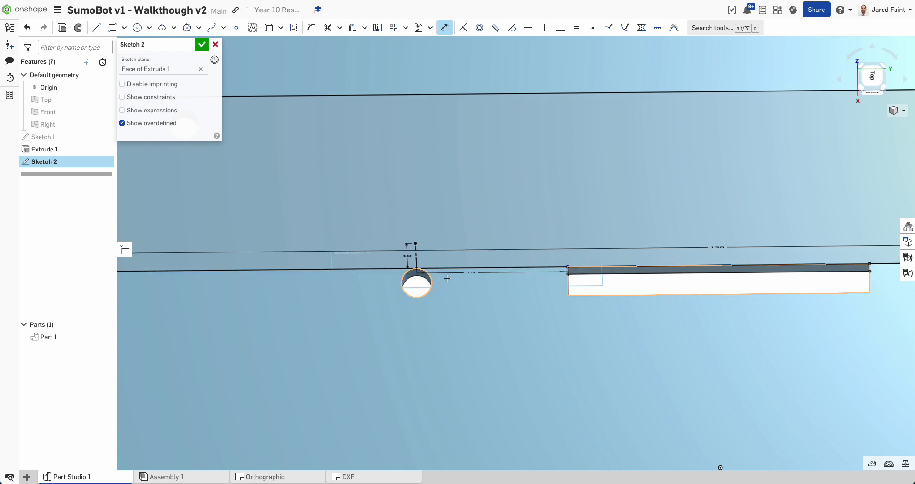
{"action": "key", "text": "n"}
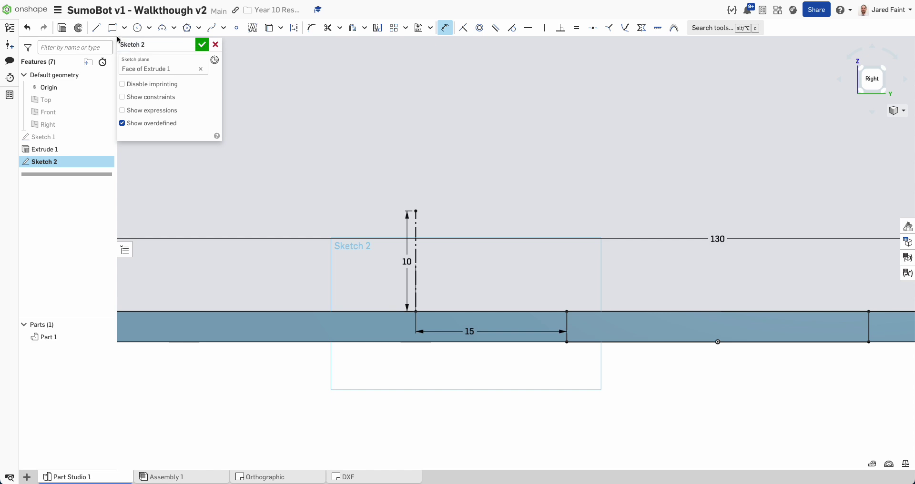
{"action": "key", "text": "g"}
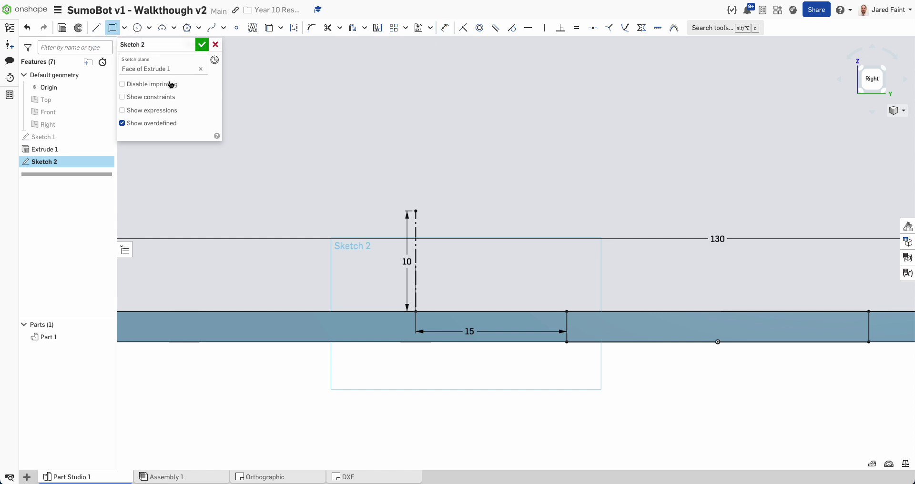
{"action": "left_click", "coordinate": [405, 311]}
{"action": "left_click", "coordinate": [429, 211]}
{"action": "type", "text": "10"}
{"action": "key", "text": "Tab"}
{"action": "type", "text": "3"}
{"action": "key", "text": "Return"}
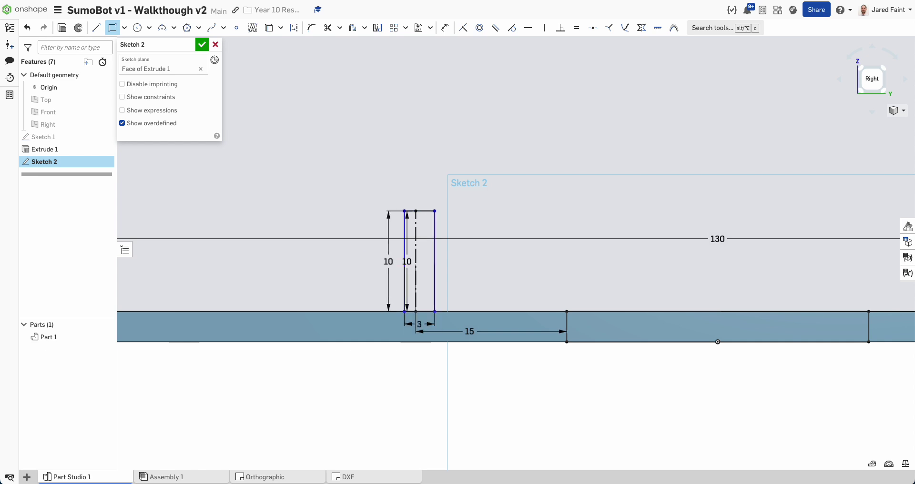
Draw a rectangle 5.4 mm wide and 2.4 mm high across the middle of the bolt slot for the nut.
{"action": "left_click", "coordinate": [391, 249]}
{"action": "left_click", "coordinate": [451, 273]}
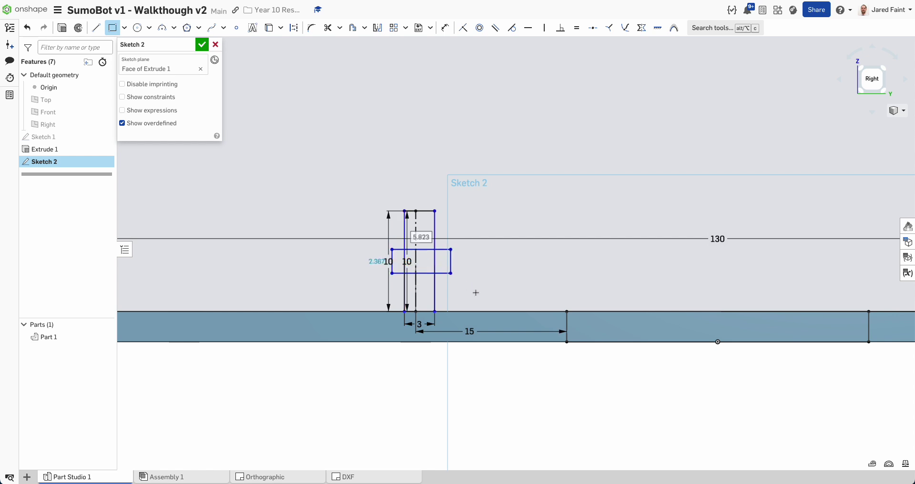
{"action": "type", "text": "5.4"}
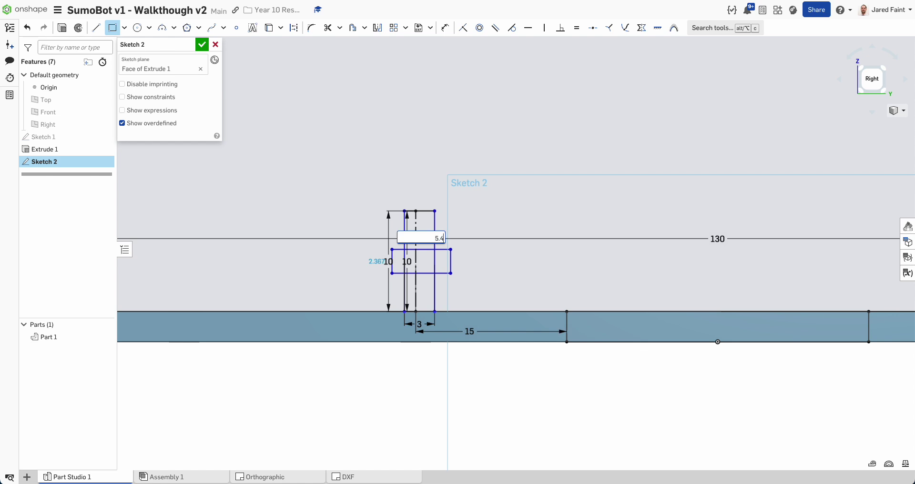
{"action": "key", "text": "Tab"}
{"action": "type", "text": "2"}
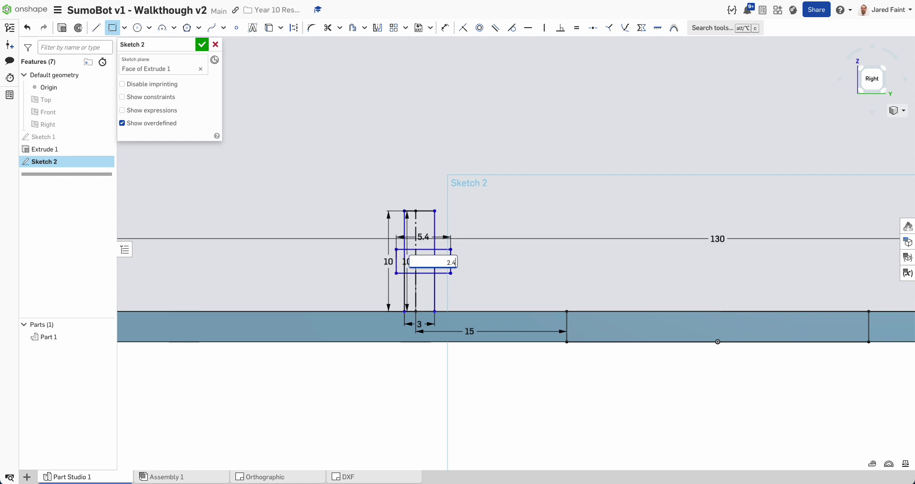
{"action": "type", "text": ".4"}
{"action": "key", "text": "Return"}
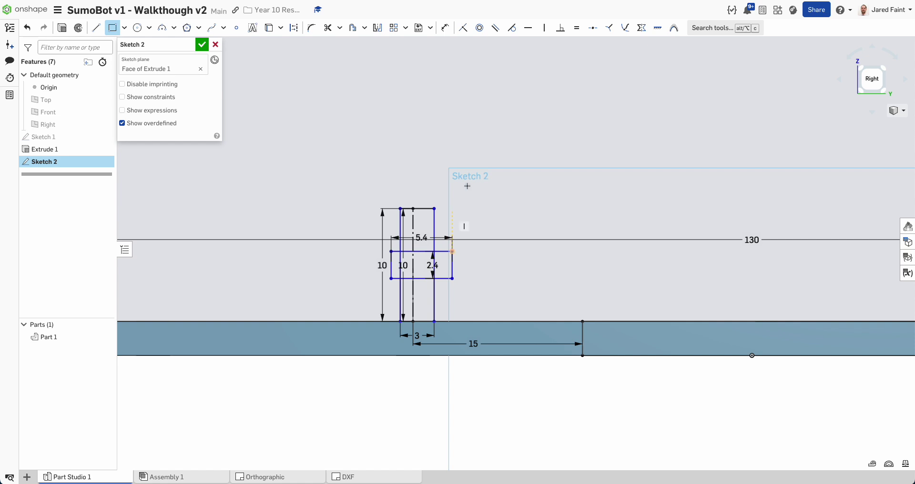
Make the vertical sides of both the bolt slot and the nut rectangle symmetric about the slot's construction line.
{"action": "left_click", "coordinate": [642, 27]}
{"action": "scroll", "coordinate": [390, 278], "scroll_direction": "up", "scroll_amount": 1}
{"action": "left_click", "coordinate": [446, 302]}
{"action": "left_click", "coordinate": [403, 308]}
{"action": "left_click", "coordinate": [420, 303]}
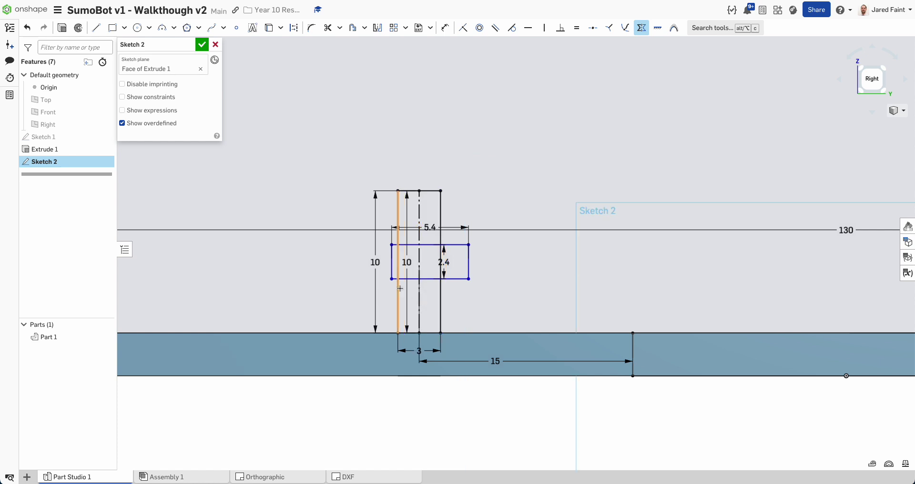
{"action": "left_click", "coordinate": [467, 267]}
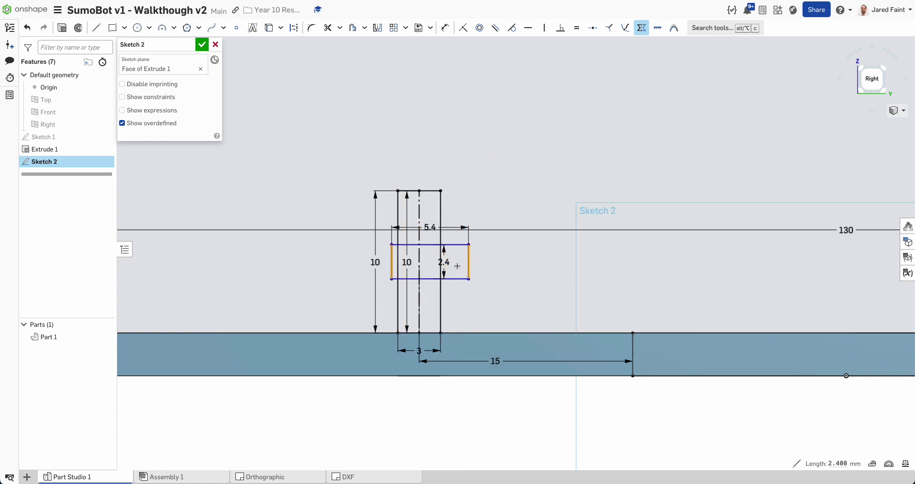
{"action": "left_click", "coordinate": [418, 268]}
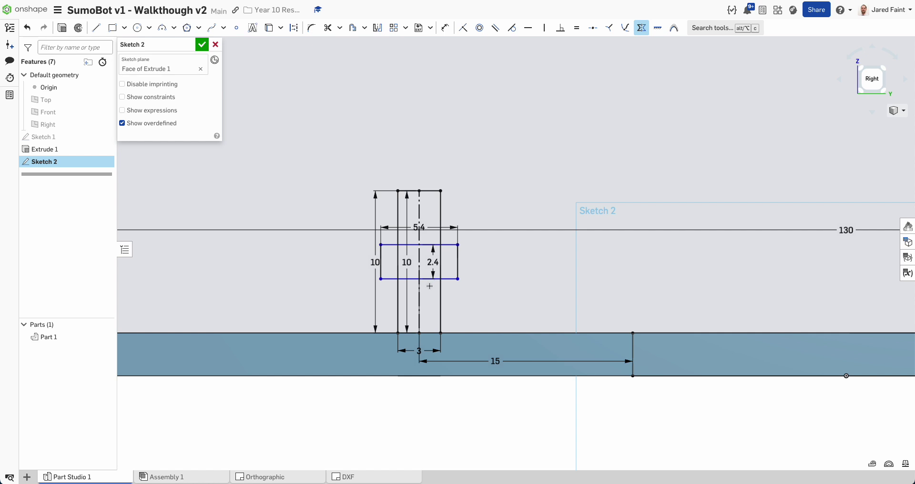
Dimension the nut rectangle's lower edge at 6 mm from the top edge of the bolt slot.
{"action": "key", "text": "u"}
{"action": "left_click", "coordinate": [403, 190]}
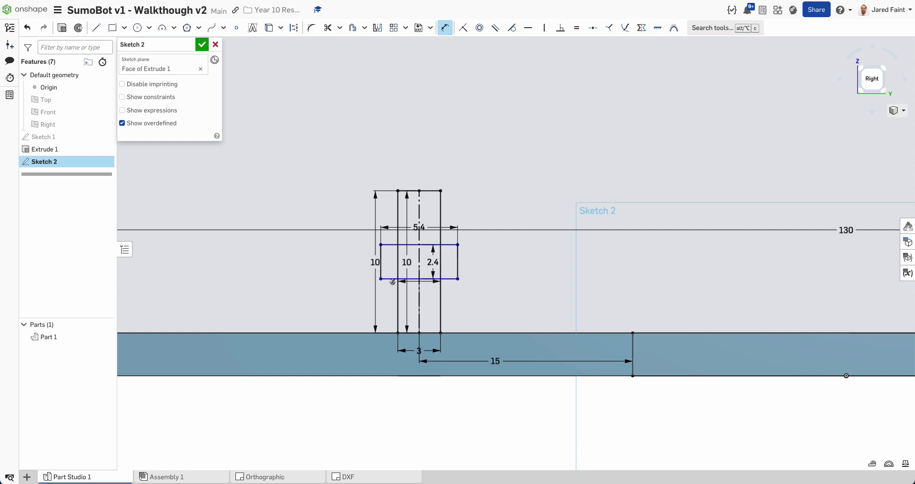
{"action": "left_click", "coordinate": [405, 279]}
{"action": "left_click", "coordinate": [363, 259]}
{"action": "type", "text": "6"}
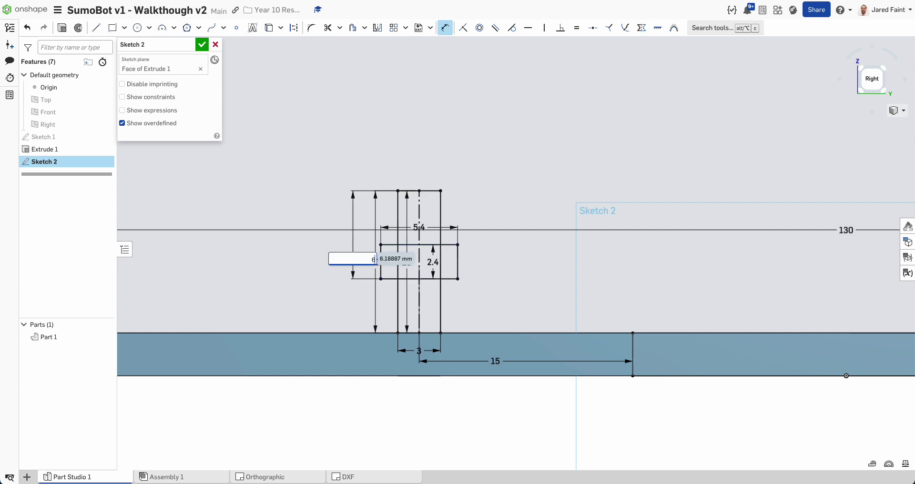
{"action": "key", "text": "Return"}
{"action": "key", "text": "Escape"}
Rearrange the bolt and nut slot dimensions so they sit clear outside the slot geometry.
{"action": "left_click_drag", "start_coordinate": [412, 225], "coordinate": [412, 174]}
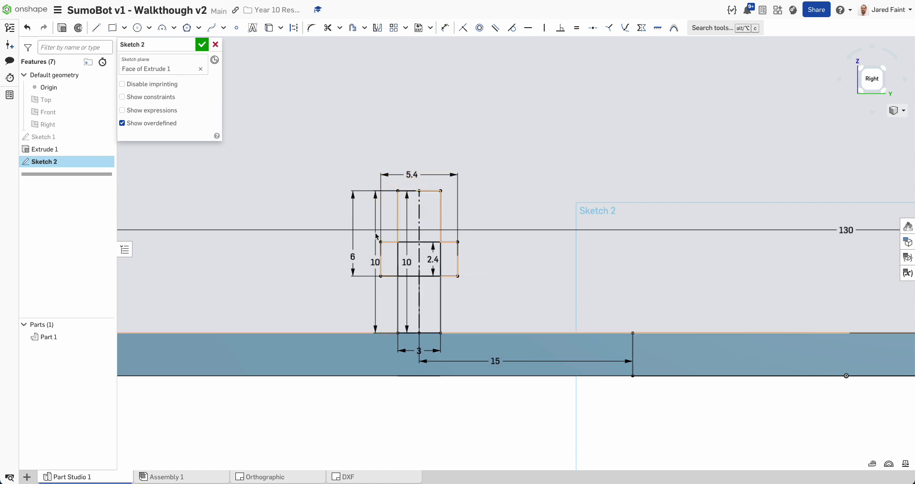
{"action": "left_click_drag", "start_coordinate": [374, 262], "coordinate": [337, 262]}
{"action": "left_click_drag", "start_coordinate": [407, 262], "coordinate": [373, 262]}
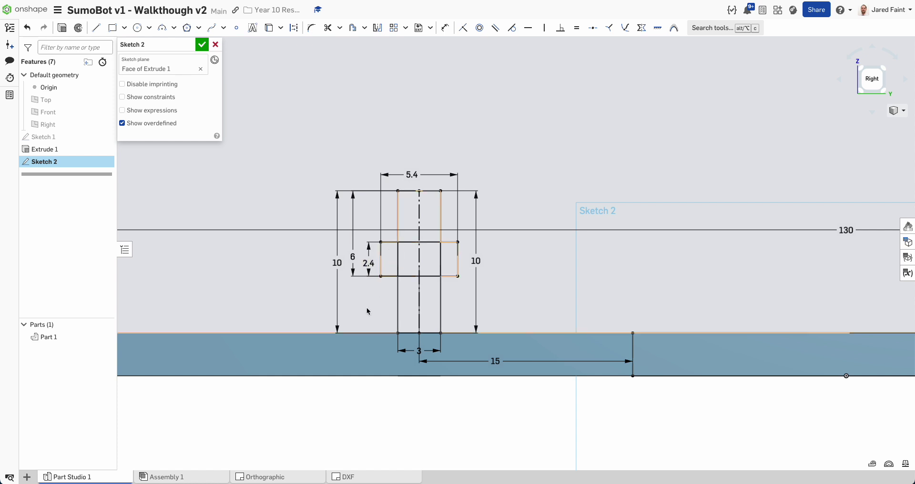
{"action": "left_click", "coordinate": [367, 309]}
{"action": "left_click", "coordinate": [442, 397]}
Examine how the T-shaped bolt slot lines up with the base plate's hole from above and below.
{"action": "right_click_drag", "start_coordinate": [428, 345], "coordinate": [430, 354]}
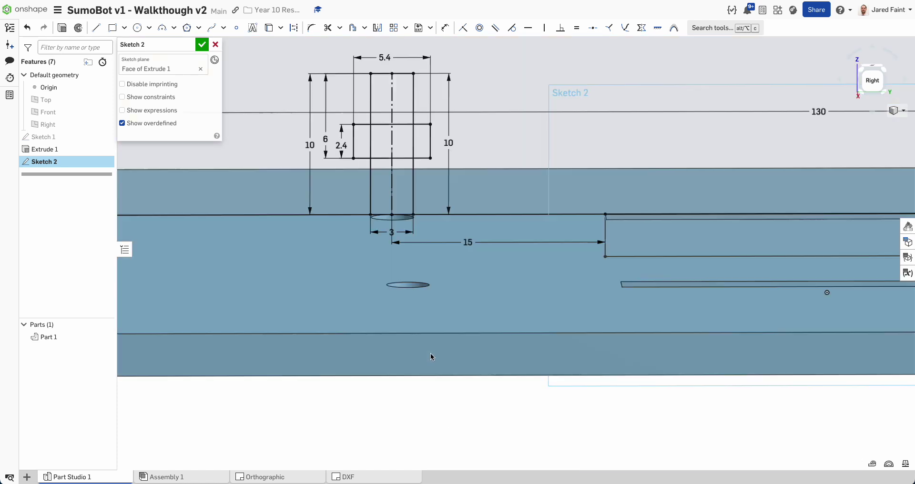
{"action": "right_click_drag", "start_coordinate": [366, 199], "coordinate": [394, 247]}
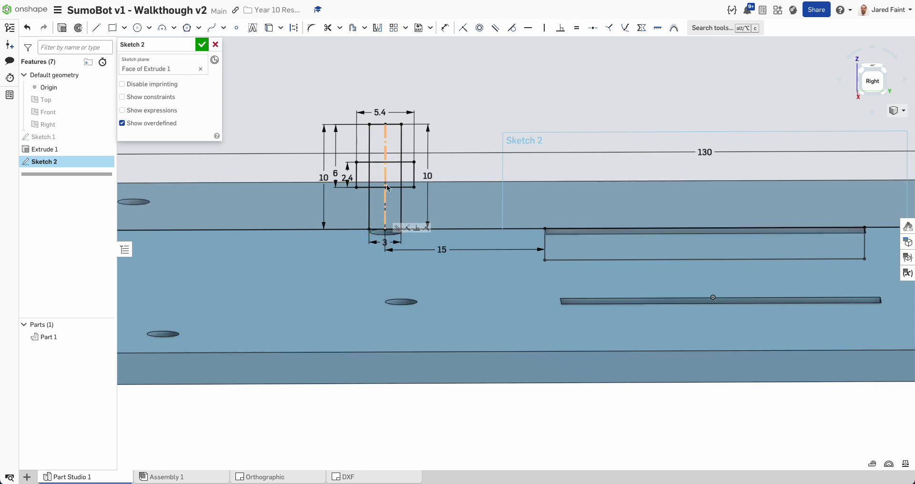
{"action": "scroll", "coordinate": [391, 213], "scroll_direction": "up", "scroll_amount": 2}
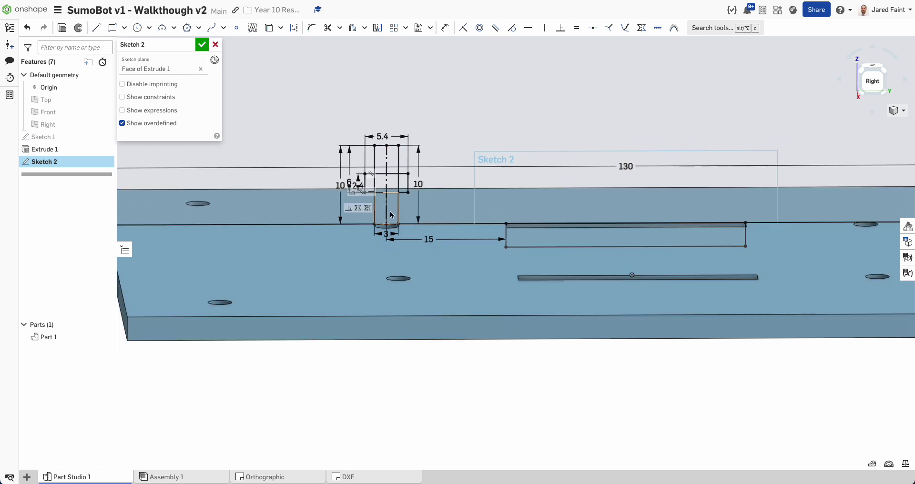
{"action": "right_click_drag", "start_coordinate": [391, 212], "coordinate": [392, 197]}
{"action": "scroll", "coordinate": [392, 197], "scroll_direction": "up", "scroll_amount": 2}
{"action": "middle_click_drag", "start_coordinate": [549, 178], "coordinate": [507, 230]}
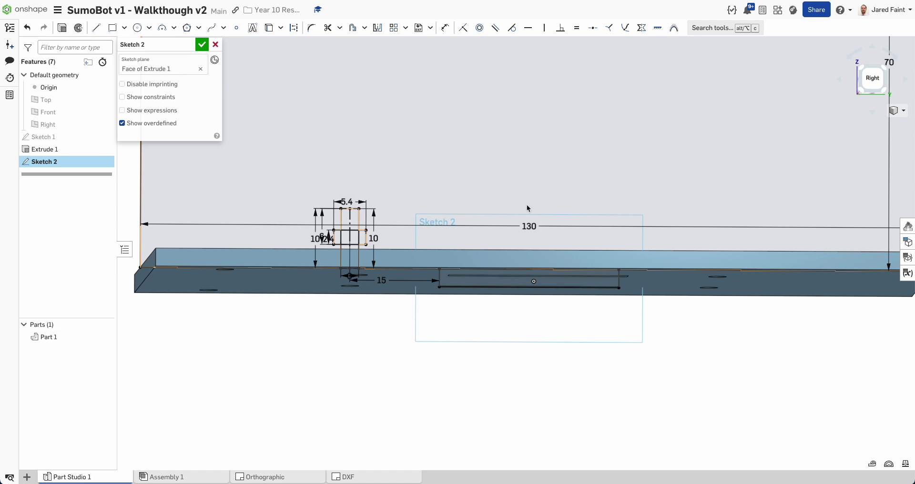
{"action": "key", "text": "n"}
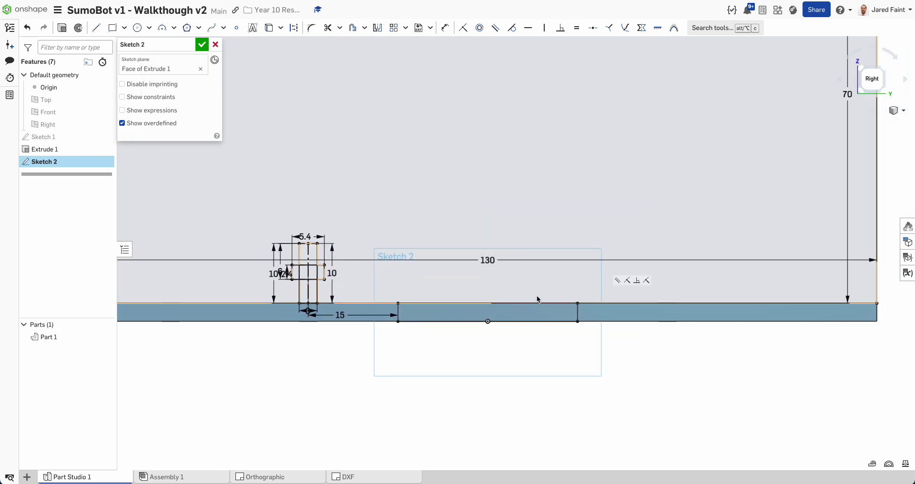
{"action": "scroll", "coordinate": [482, 305], "scroll_direction": "up", "scroll_amount": 1}
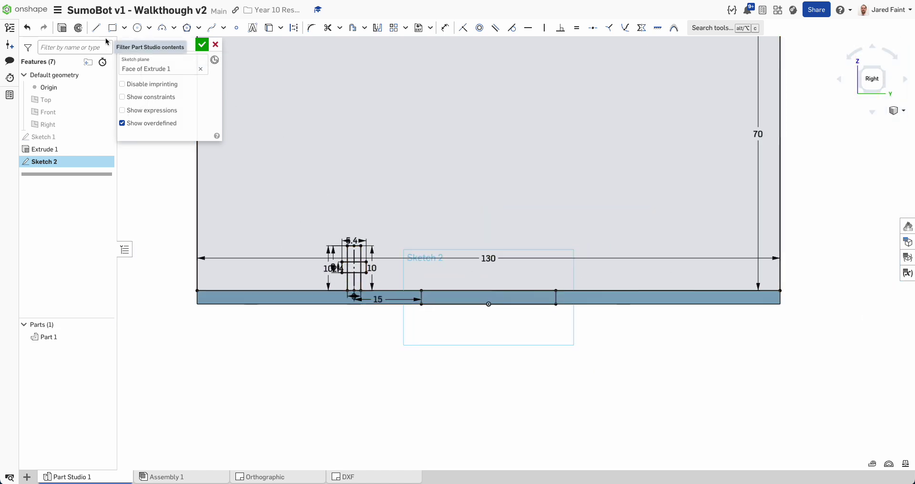
Draw a vertical construction line from the origin up to the top edge of the 130 × 70 mm rectangle.
{"action": "left_click", "coordinate": [96, 28]}
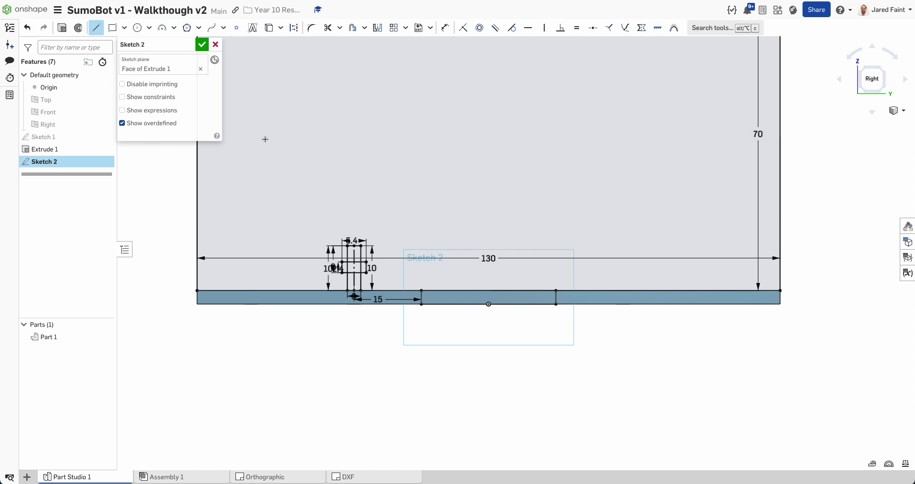
{"action": "key", "text": "q"}
{"action": "scroll", "coordinate": [491, 306], "scroll_direction": "up", "scroll_amount": 1}
{"action": "middle_click_drag", "start_coordinate": [492, 305], "coordinate": [473, 365]}
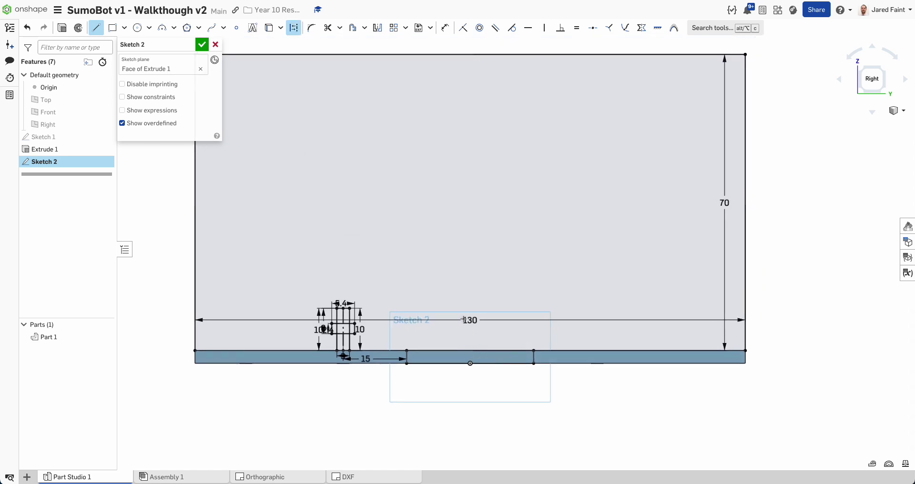
{"action": "left_click", "coordinate": [470, 363]}
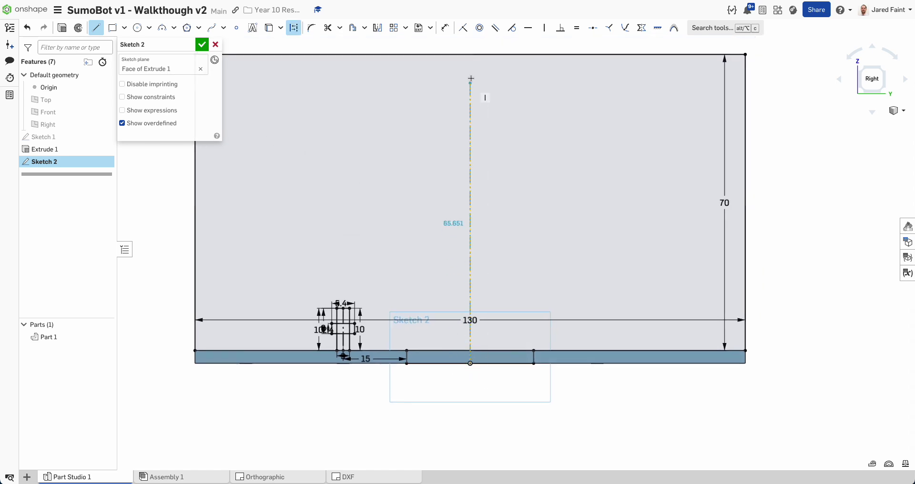
{"action": "left_click", "coordinate": [470, 55]}
{"action": "key", "text": "Escape"}
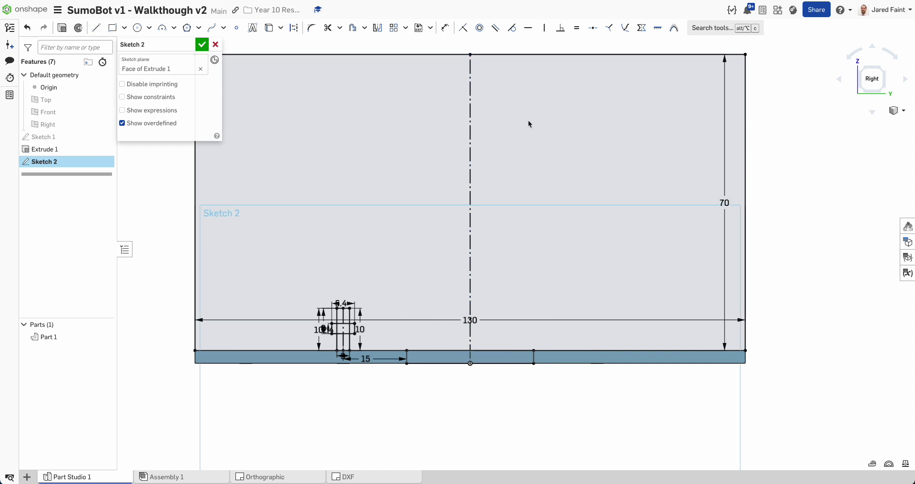
Mirror the bolt and nut slot geometry across the central construction line and finish the sketch.
{"action": "left_click", "coordinate": [379, 29]}
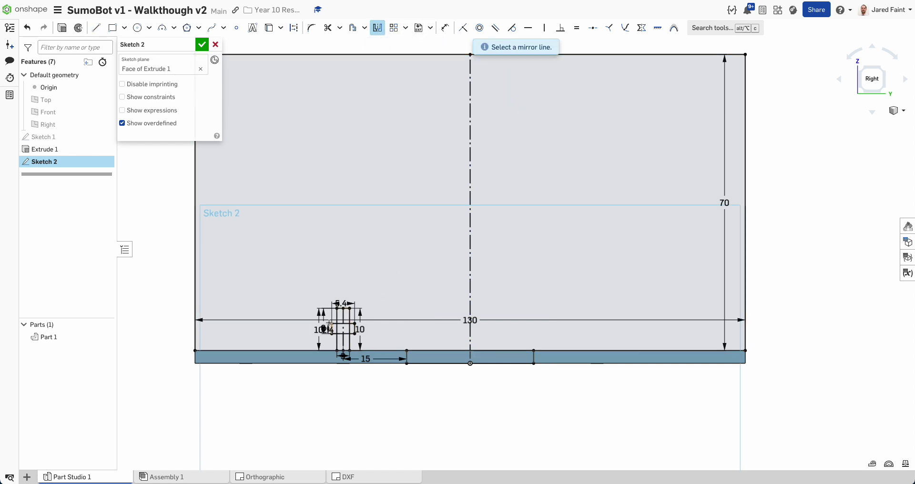
{"action": "left_click", "coordinate": [471, 229]}
{"action": "left_click_drag", "start_coordinate": [309, 290], "coordinate": [368, 369]}
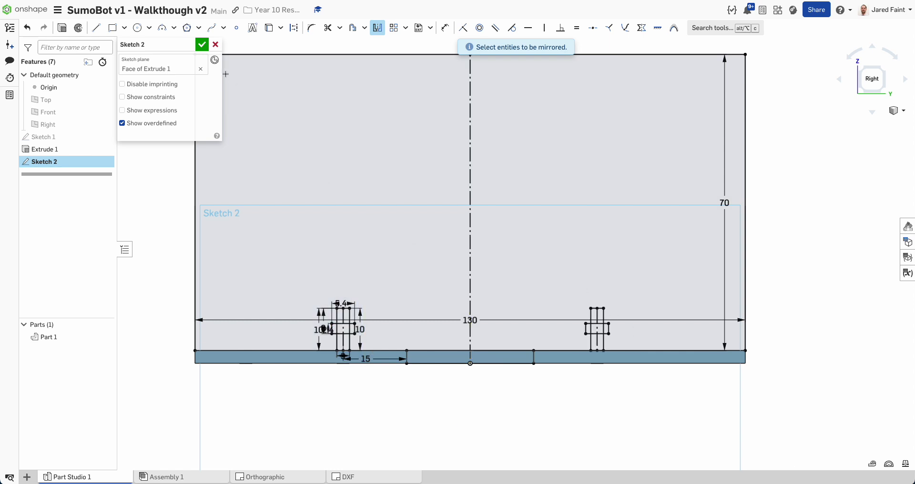
{"action": "left_click", "coordinate": [202, 47]}
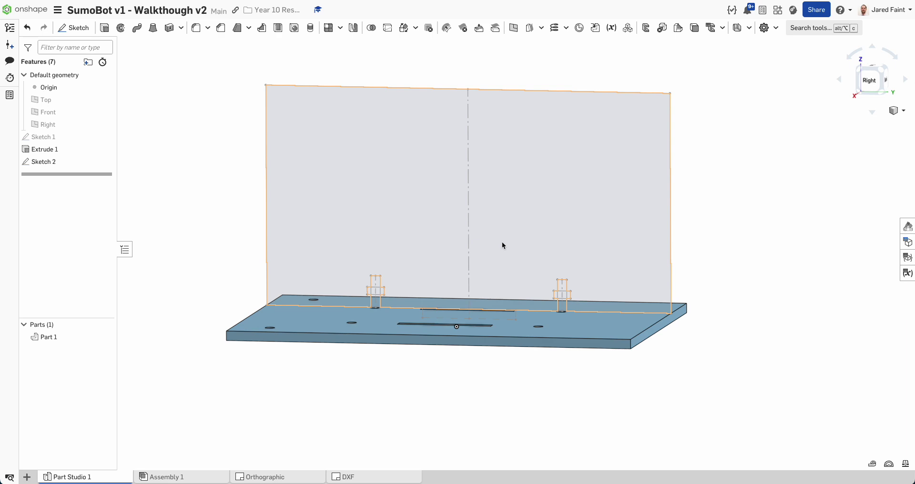
Measure the centre distance between the two larger mounting holes on the front gear motor in Assembly 1.
{"action": "left_click", "coordinate": [170, 477]}
{"action": "right_click_drag", "start_coordinate": [382, 374], "coordinate": [329, 389]}
{"action": "scroll", "coordinate": [414, 299], "scroll_direction": "up", "scroll_amount": 6}
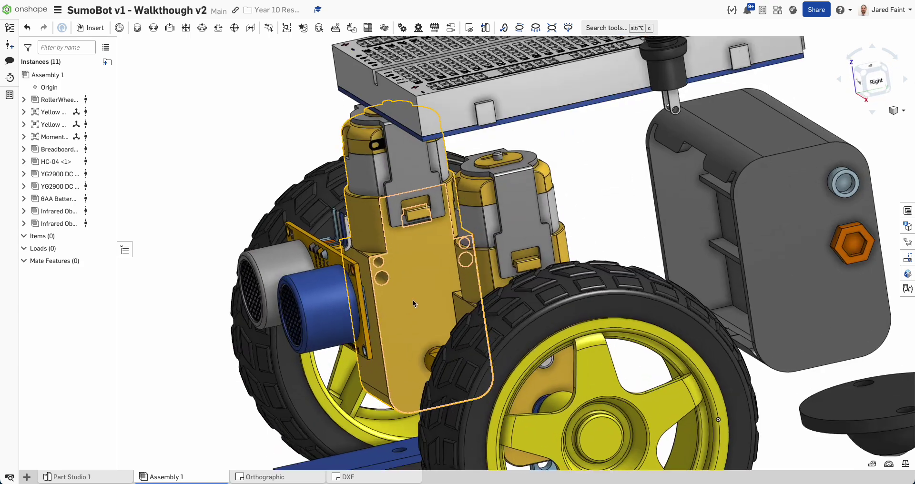
{"action": "right_click_drag", "start_coordinate": [414, 293], "coordinate": [419, 296]}
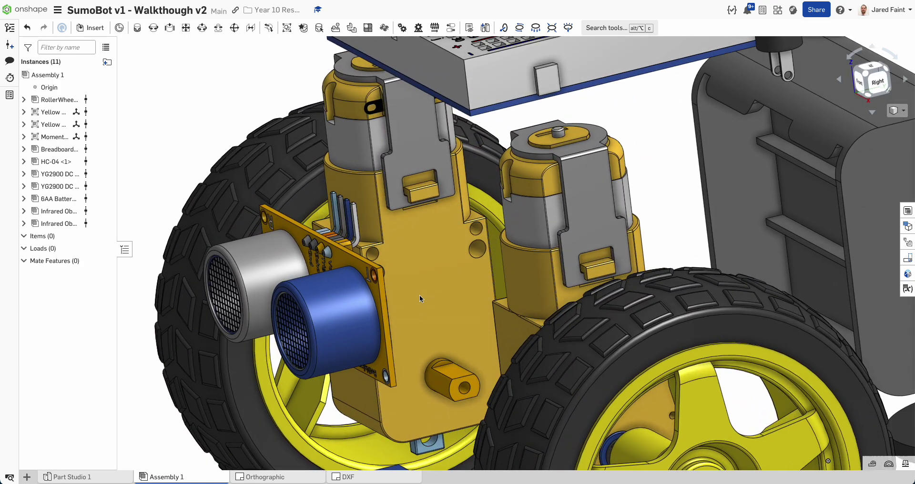
{"action": "left_click", "coordinate": [470, 253]}
{"action": "left_click", "coordinate": [363, 258]}
{"action": "right_click_drag", "start_coordinate": [395, 282], "coordinate": [384, 281]}
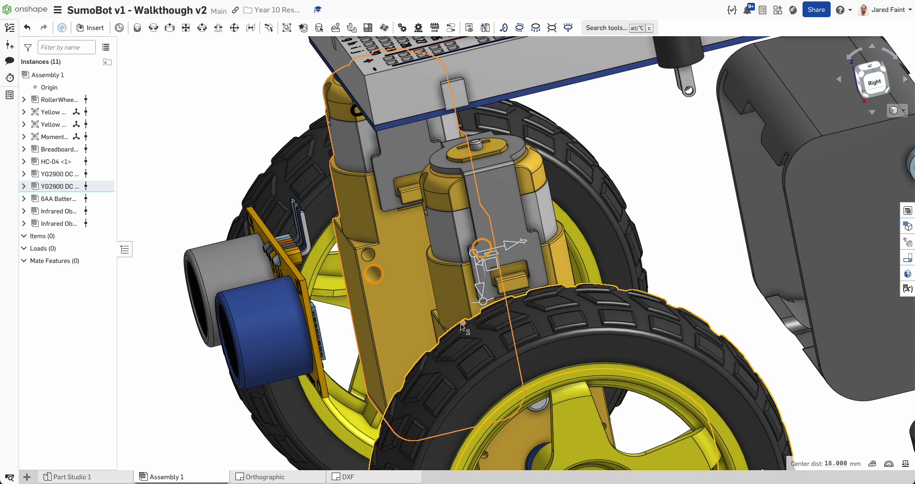
Measure the motor mounting hole's diameter and its distance from the top face of the infrared sensor below.
{"action": "scroll", "coordinate": [464, 323], "scroll_direction": "down", "scroll_amount": 3}
{"action": "middle_click_drag", "start_coordinate": [456, 335], "coordinate": [538, 219]}
{"action": "right_click_drag", "start_coordinate": [451, 389], "coordinate": [484, 326]}
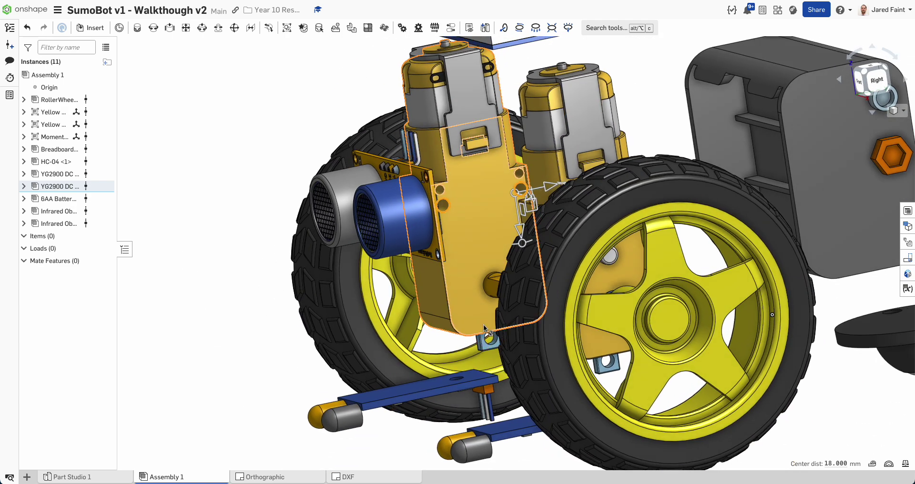
{"action": "left_click", "coordinate": [457, 405]}
{"action": "key", "text": "space"}
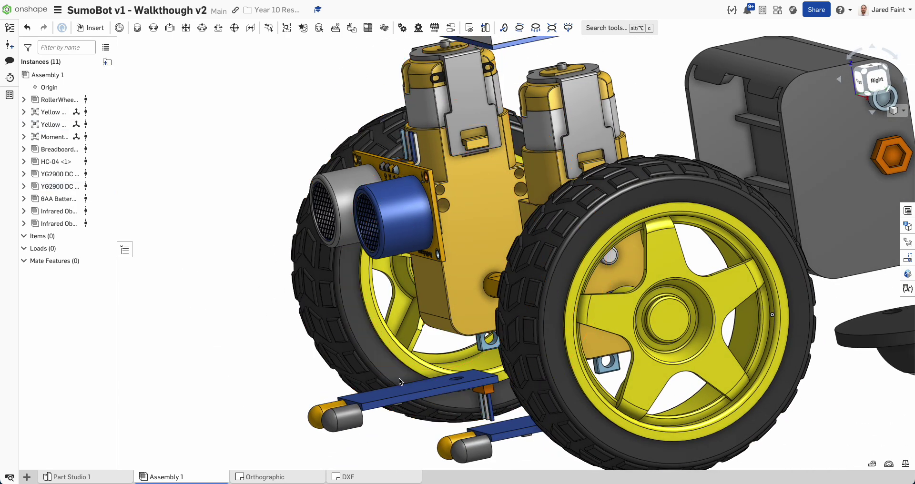
{"action": "left_click", "coordinate": [445, 204]}
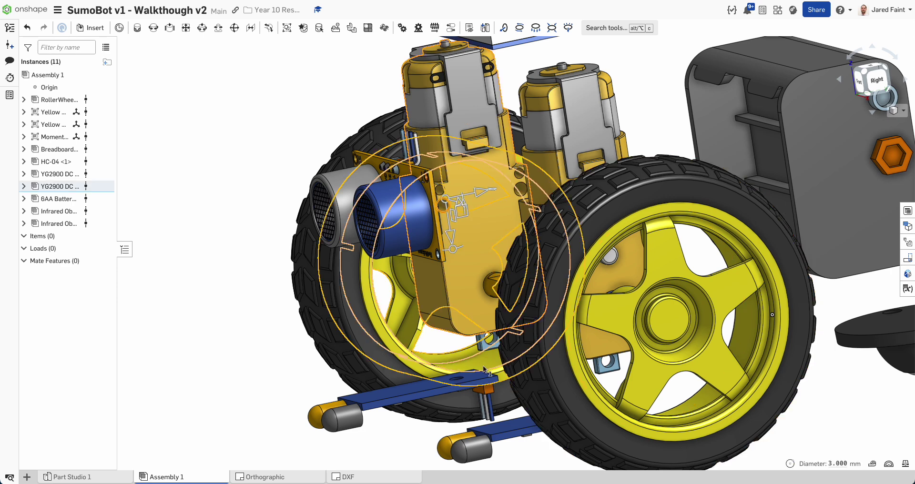
{"action": "left_click", "coordinate": [475, 380]}
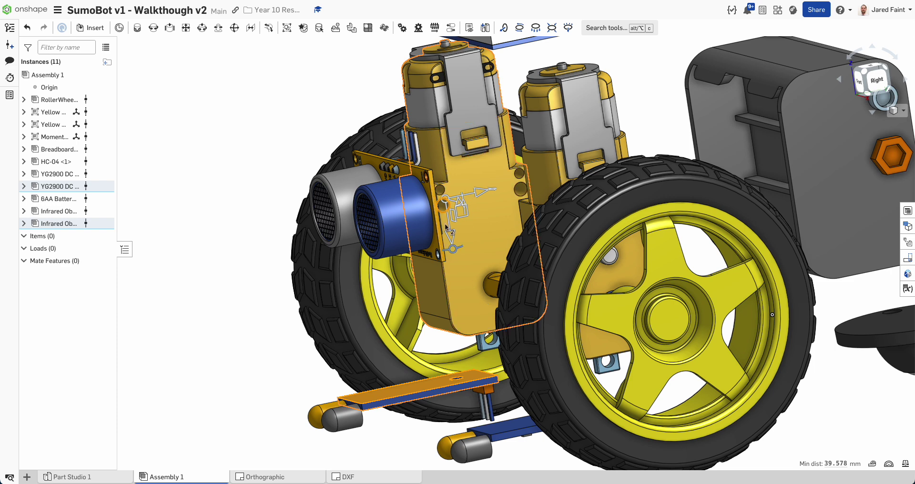
{"action": "scroll", "coordinate": [466, 336], "scroll_direction": "down", "scroll_amount": 3}
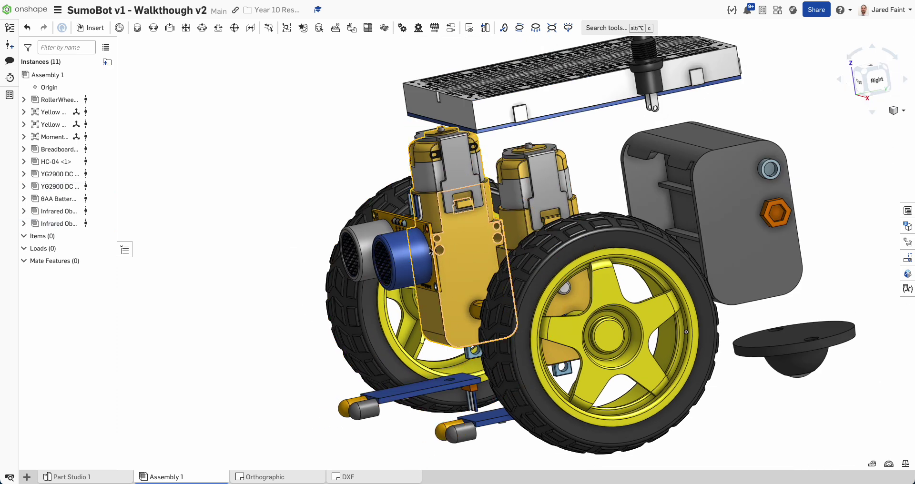
Return to Part Studio 1 and reopen Sketch 2 for editing.
{"action": "mouse_move", "coordinate": [97, 480]}
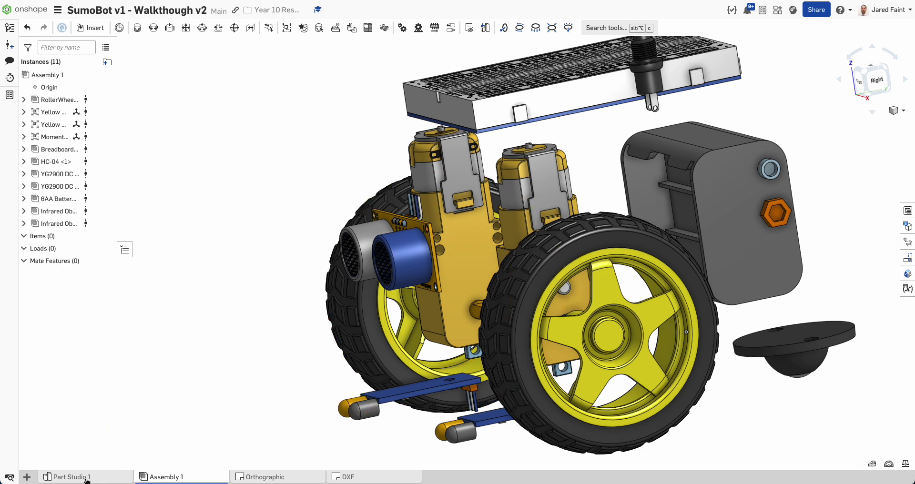
{"action": "left_click", "coordinate": [87, 480]}
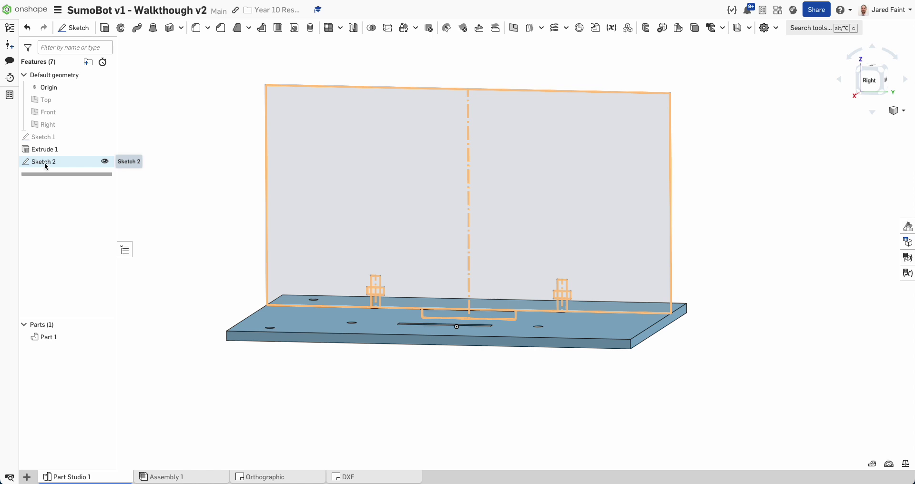
{"action": "double_click", "coordinate": [45, 162]}
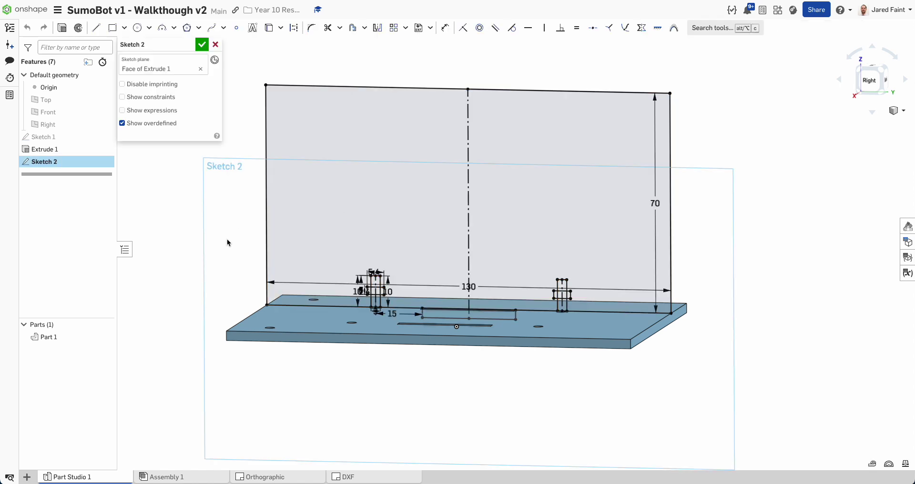
Draw two small circles side by side in the plate's upper-left area and set the right one's diameter to 3 mm.
{"action": "middle_click_drag", "start_coordinate": [227, 239], "coordinate": [191, 268]}
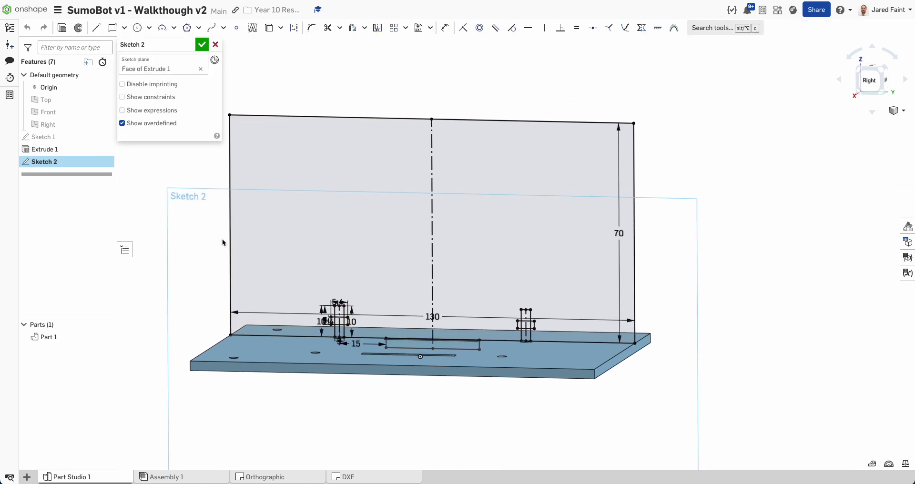
{"action": "left_click", "coordinate": [137, 28]}
{"action": "scroll", "coordinate": [281, 244], "scroll_direction": "down", "scroll_amount": 2}
{"action": "left_click", "coordinate": [252, 196]}
{"action": "left_click", "coordinate": [294, 185]}
{"action": "left_click", "coordinate": [302, 193]}
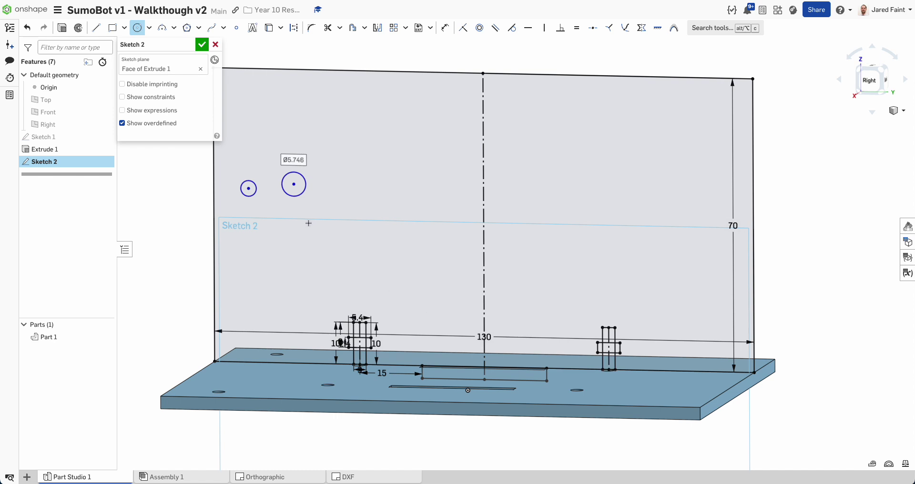
{"action": "type", "text": "3"}
{"action": "key", "text": "Return"}
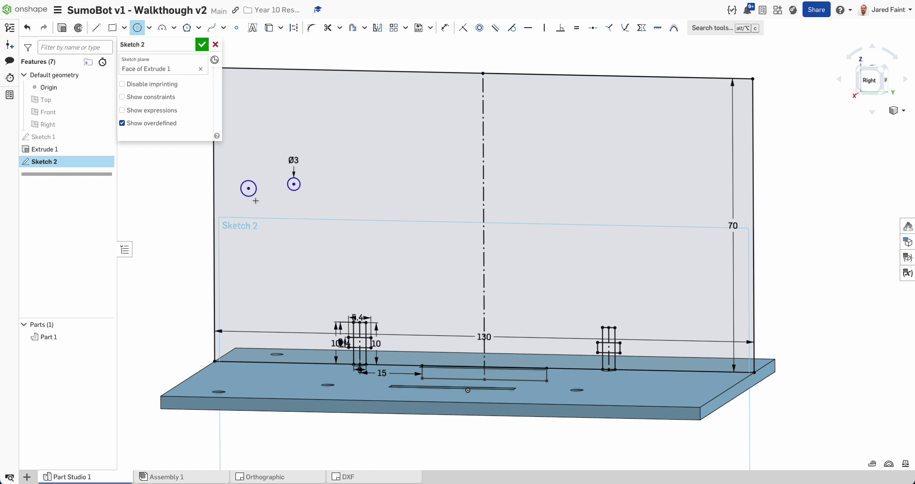
Make the two small circles equal in size and align their centres horizontally.
{"action": "key", "text": "e"}
{"action": "left_click", "coordinate": [248, 182]}
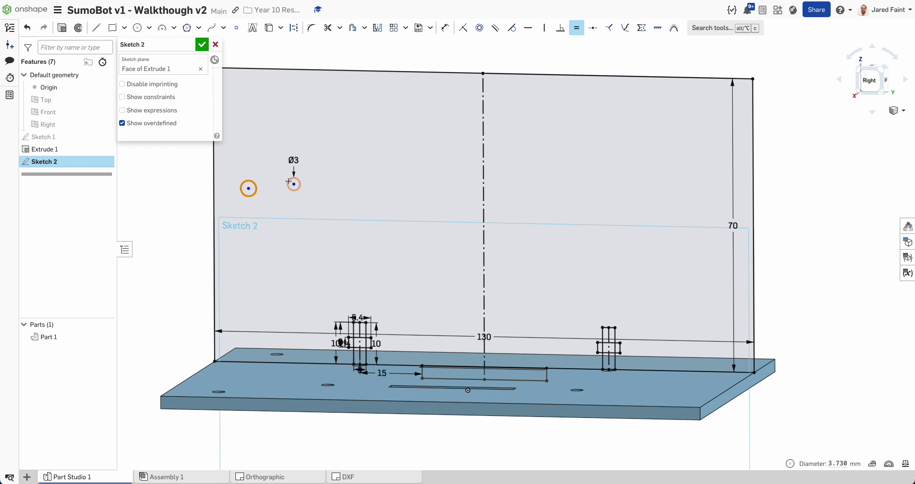
{"action": "left_click", "coordinate": [289, 182]}
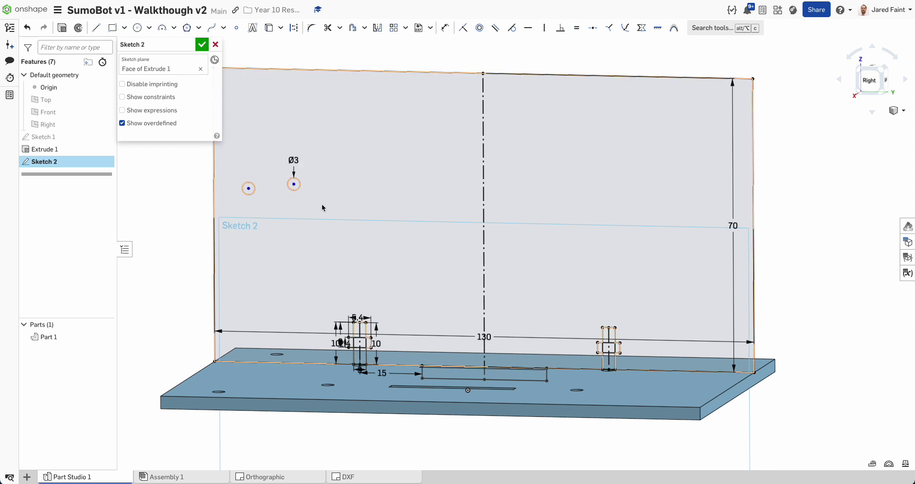
{"action": "left_click", "coordinate": [528, 27]}
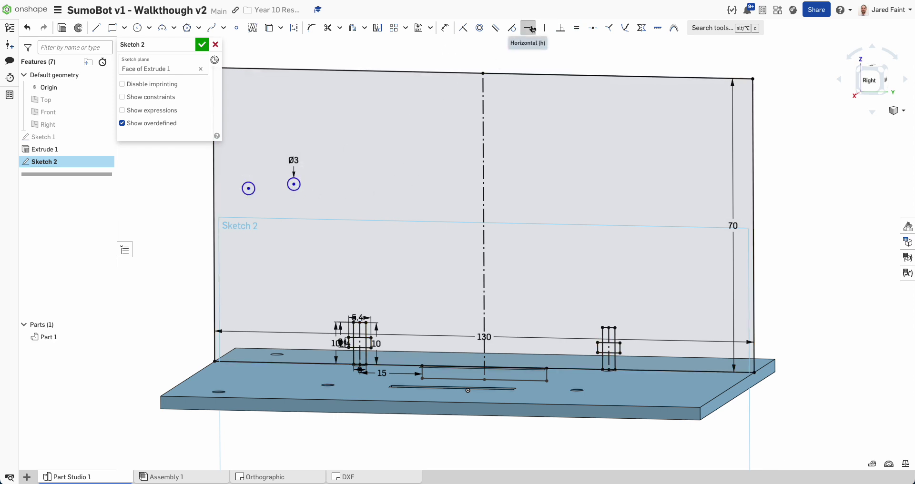
{"action": "left_click", "coordinate": [294, 184]}
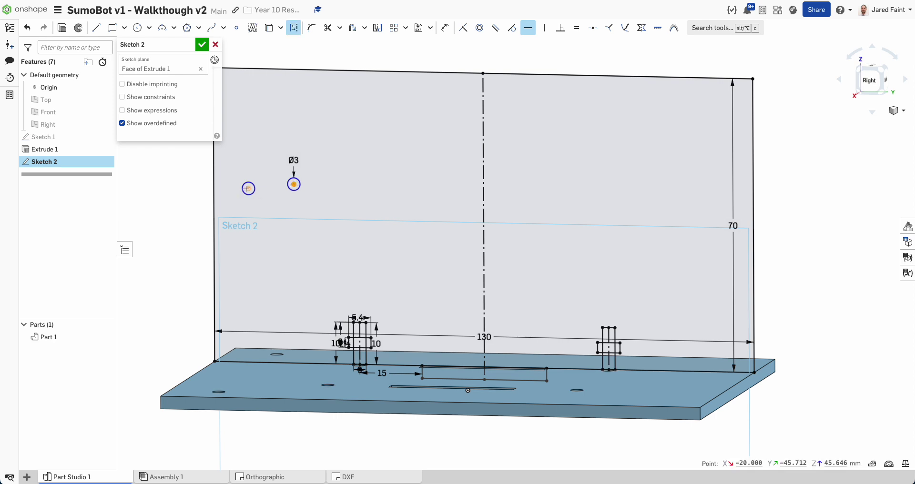
{"action": "left_click", "coordinate": [248, 189]}
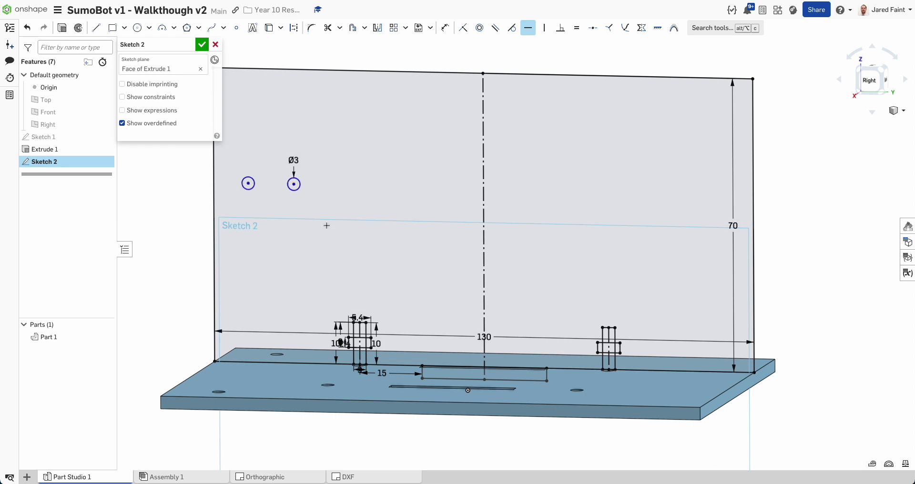
Dimension the centre distance between the two motor mounting holes to 18 mm.
{"action": "scroll", "coordinate": [258, 308], "scroll_direction": "down", "scroll_amount": 2}
{"action": "key", "text": "n"}
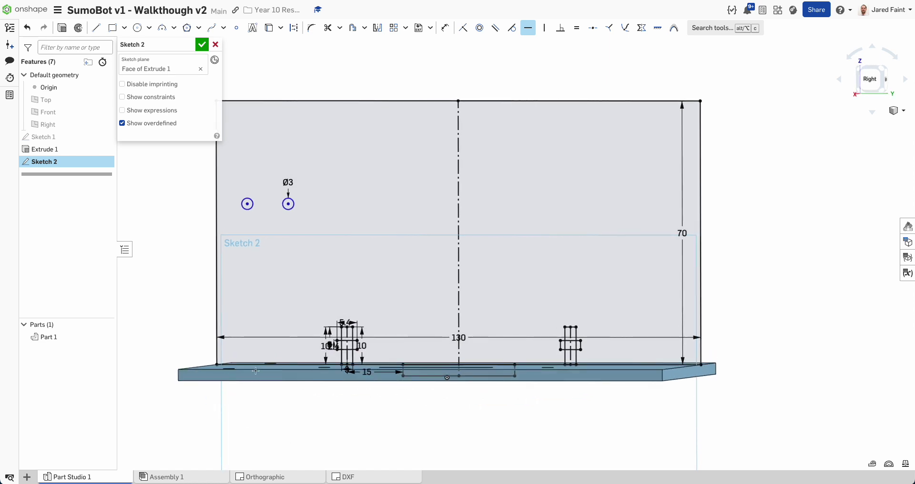
{"action": "key", "text": "u"}
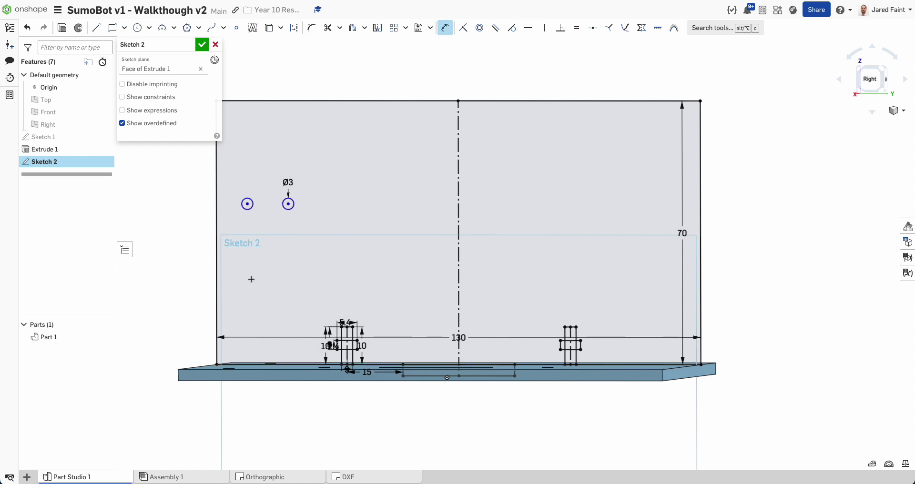
{"action": "left_click", "coordinate": [248, 204]}
{"action": "left_click", "coordinate": [288, 204]}
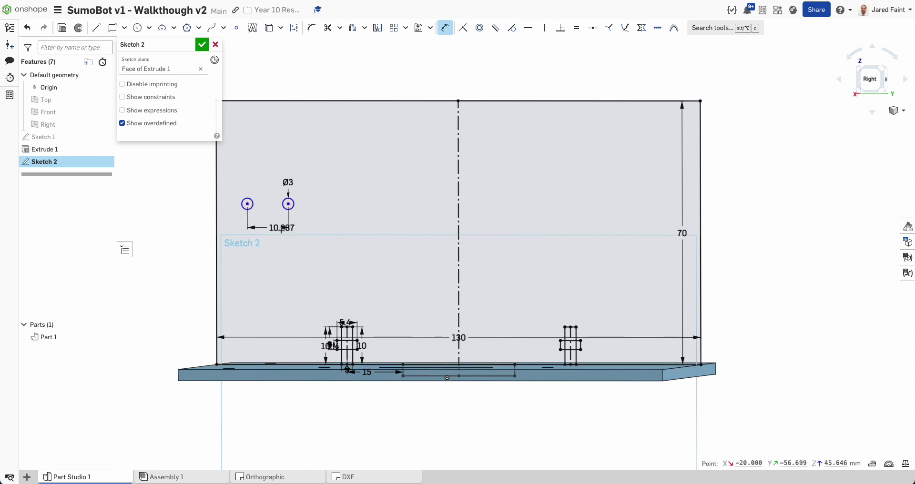
{"action": "left_click", "coordinate": [281, 235]}
{"action": "type", "text": "1"}
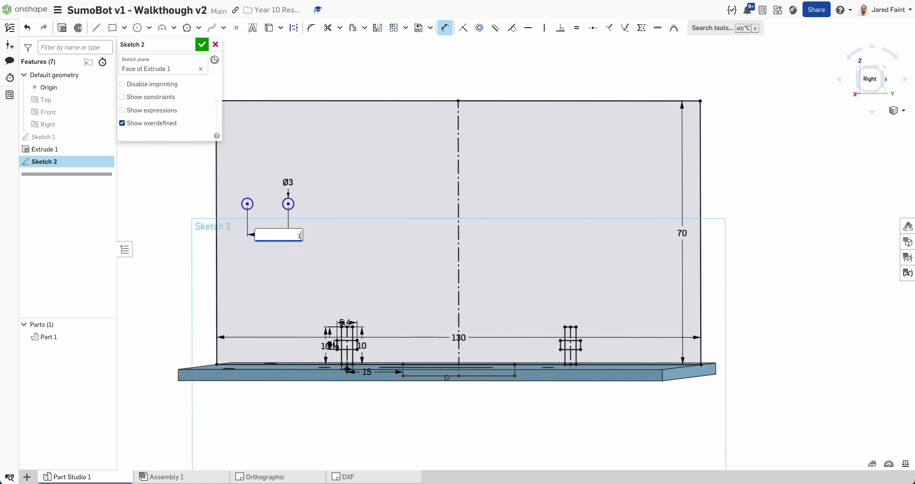
{"action": "type", "text": "8"}
{"action": "key", "text": "Return"}
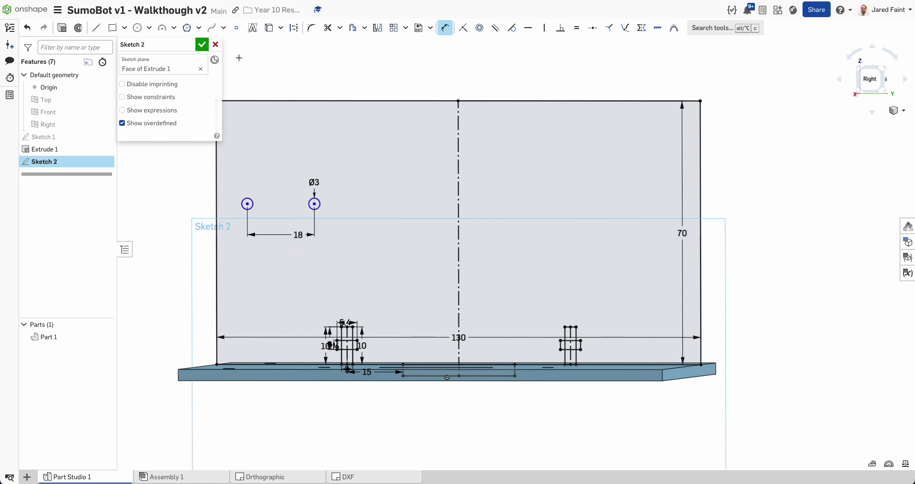
Set the left mounting hole's centre height above the plate's bottom edge to 37 mm.
{"action": "left_click", "coordinate": [246, 364]}
{"action": "left_click", "coordinate": [248, 204]}
{"action": "left_click", "coordinate": [172, 324]}
{"action": "type", "text": "37"}
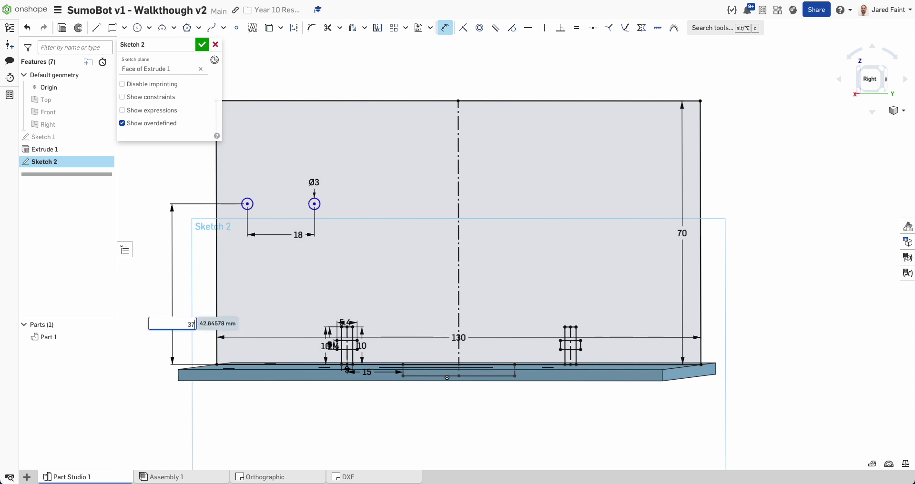
{"action": "key", "text": "Return"}
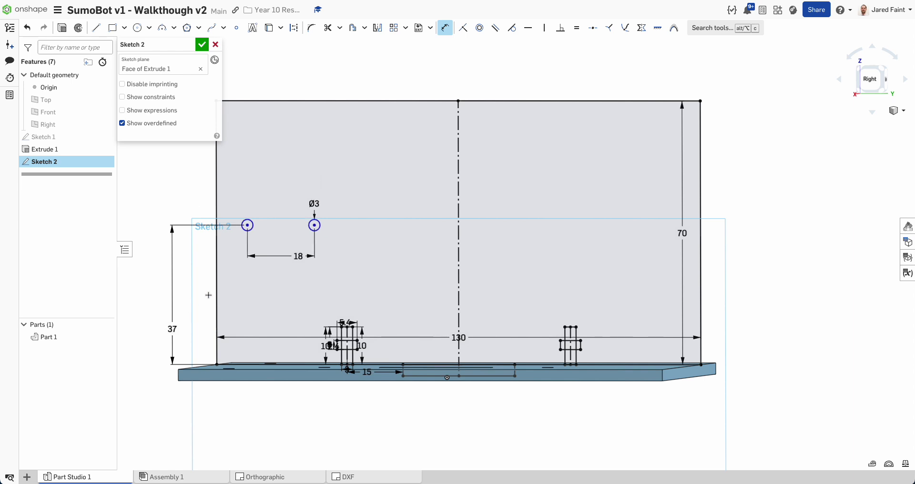
Set the left mounting hole's centre 10 mm from the plate's left edge.
{"action": "key", "text": "n"}
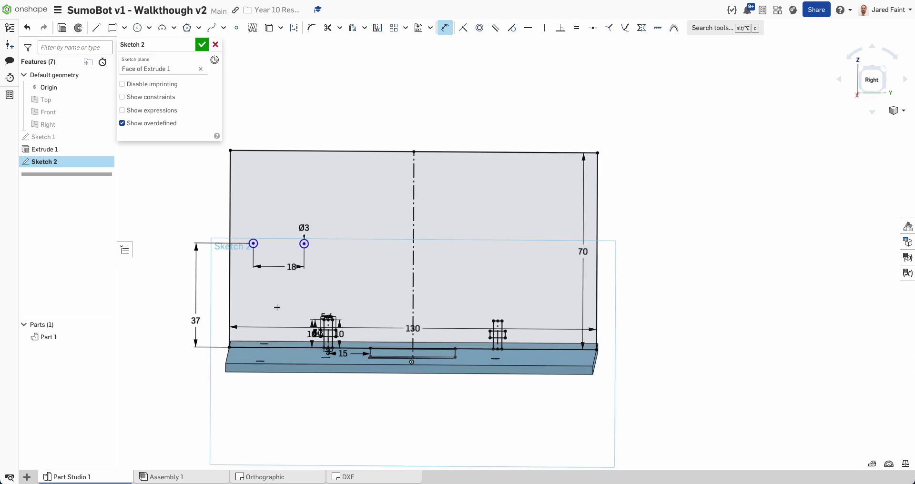
{"action": "left_click", "coordinate": [230, 248]}
{"action": "left_click", "coordinate": [243, 123]}
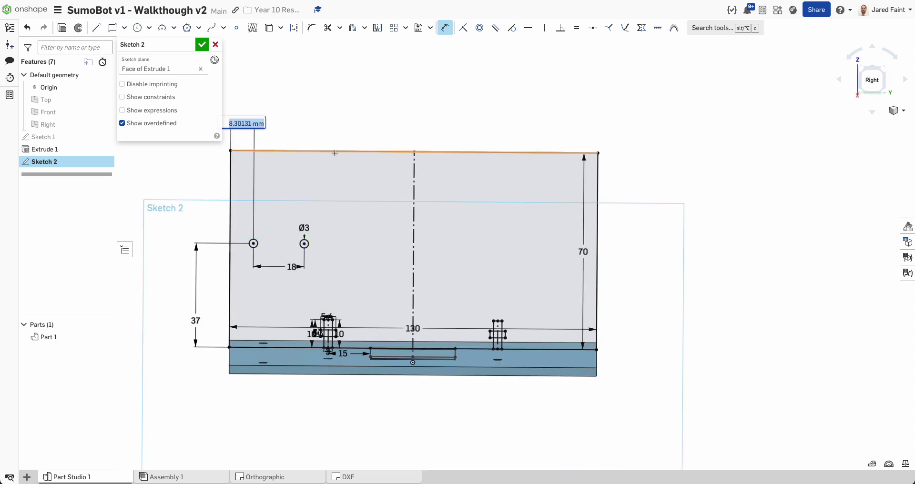
{"action": "type", "text": "10"}
{"action": "key", "text": "Return"}
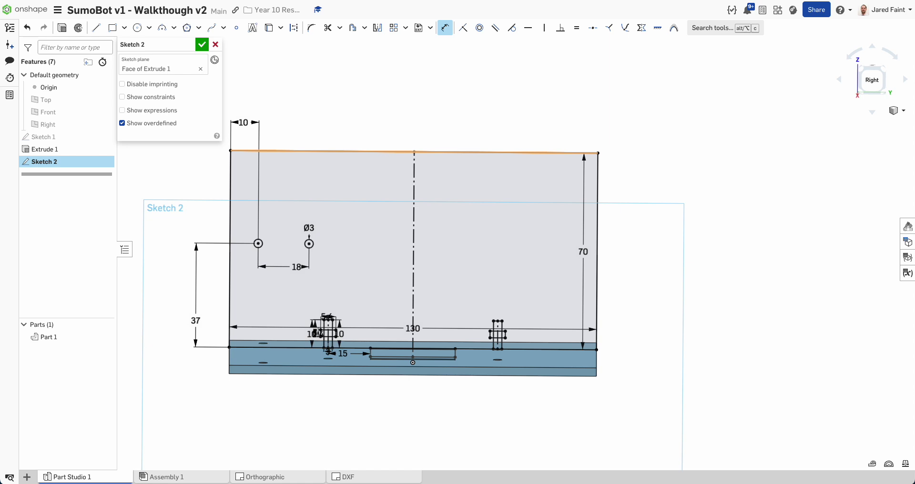
In Assembly 1, measure the distance between the front gear motor's mounting hole and its output shaft.
{"action": "right_click_drag", "start_coordinate": [272, 336], "coordinate": [274, 350]}
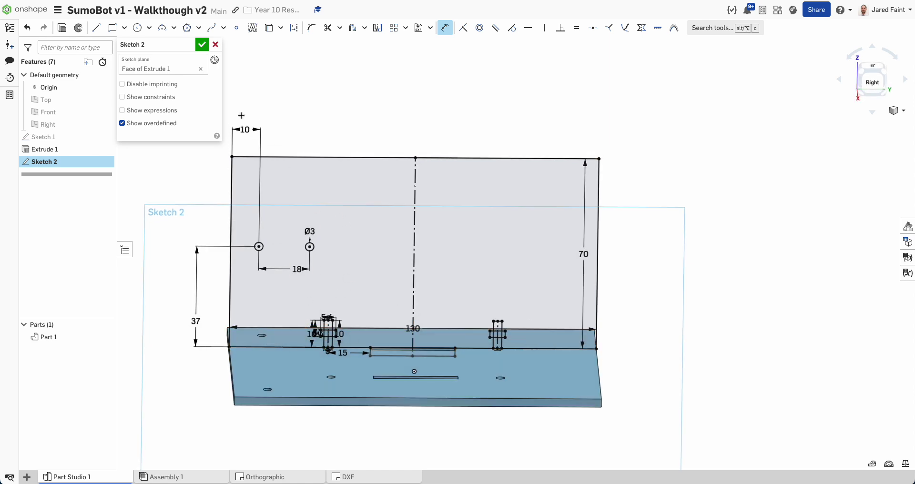
{"action": "left_click", "coordinate": [181, 477]}
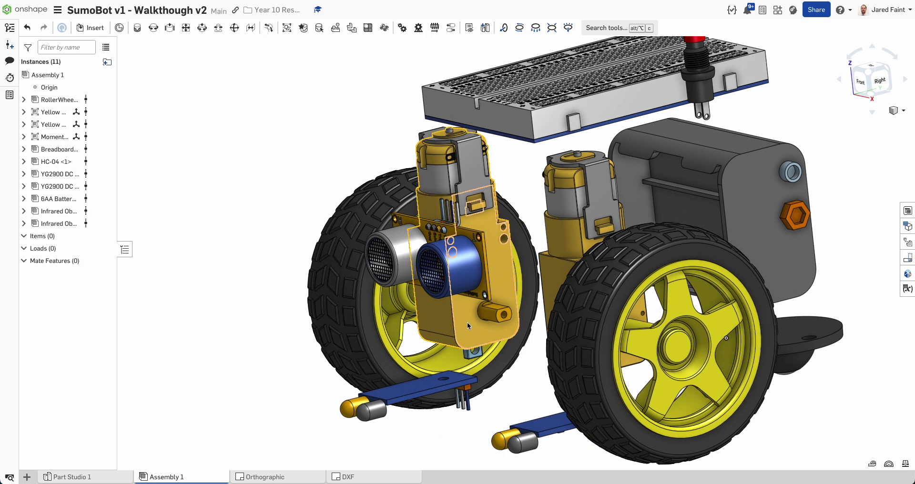
{"action": "right_click_drag", "start_coordinate": [497, 330], "coordinate": [451, 302]}
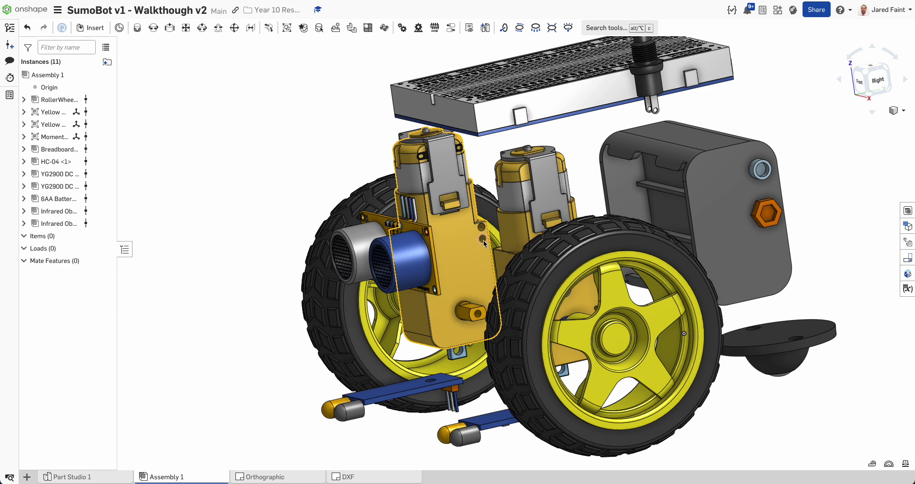
{"action": "left_click", "coordinate": [478, 317]}
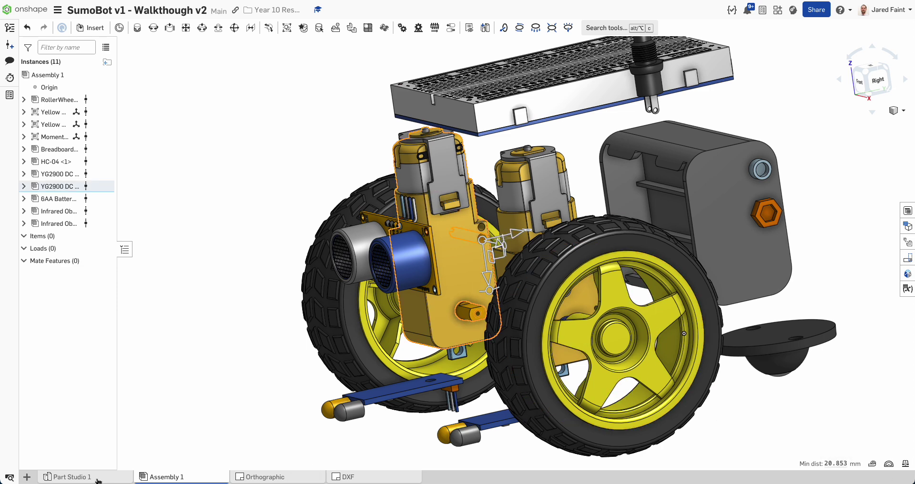
Return to Part Studio 1 and draw a 15 mm diameter motor shaft circle below the two mounting holes.
{"action": "left_click", "coordinate": [76, 478]}
{"action": "left_click", "coordinate": [137, 27]}
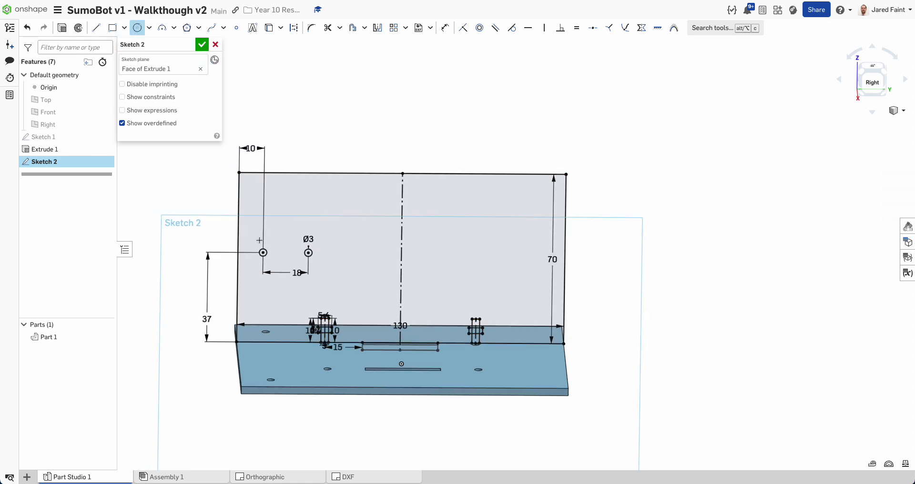
{"action": "left_click_drag", "start_coordinate": [283, 292], "coordinate": [299, 293]}
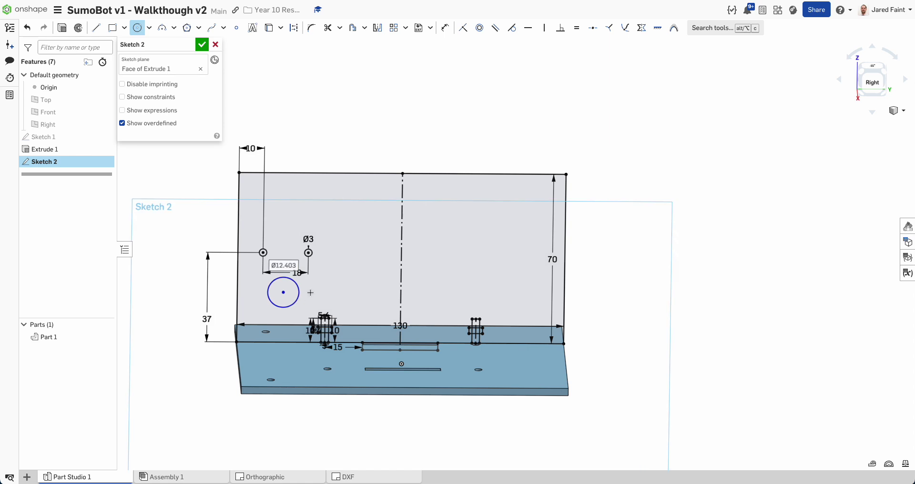
{"action": "type", "text": "15"}
{"action": "key", "text": "Return"}
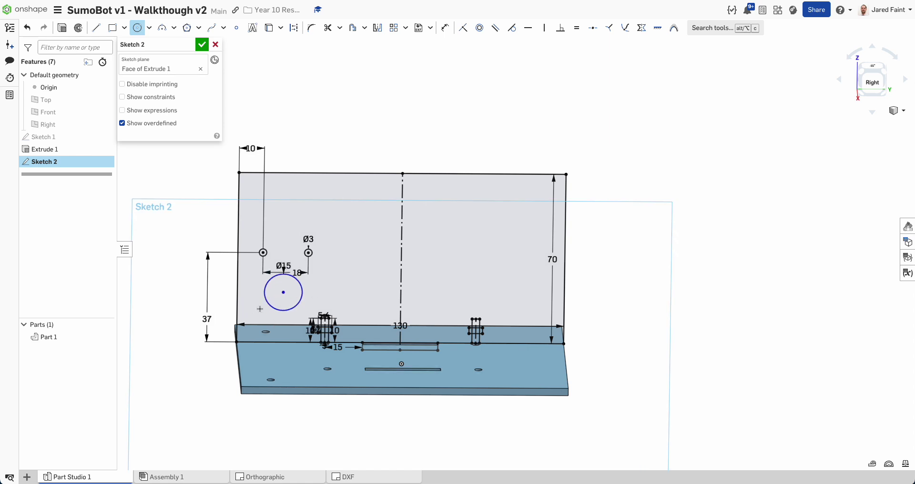
Draw a vertical construction line from the 15 mm circle's centre to the plate's top edge.
{"action": "scroll", "coordinate": [260, 309], "scroll_direction": "up", "scroll_amount": 3}
{"action": "left_click", "coordinate": [96, 28]}
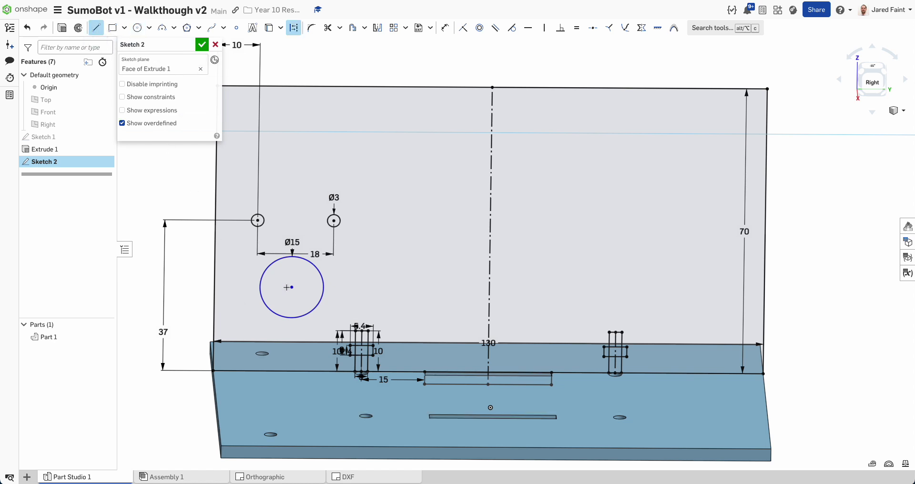
{"action": "left_click", "coordinate": [293, 89]}
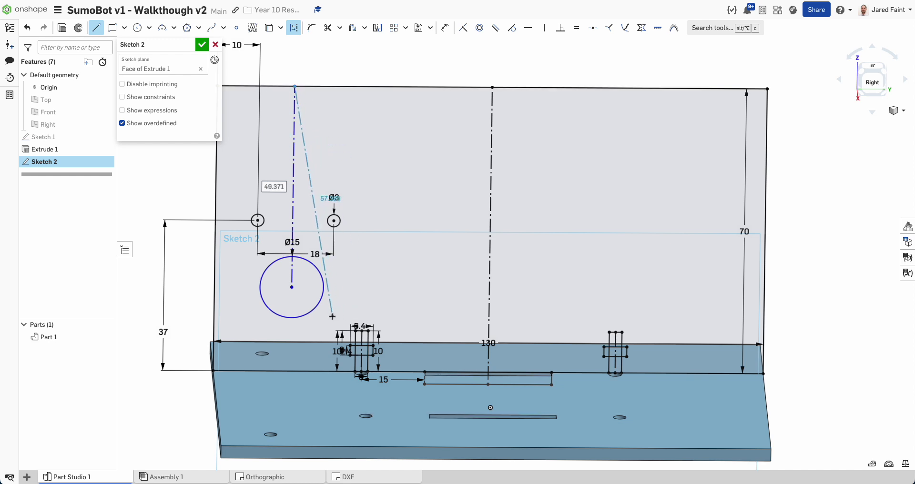
{"action": "key", "text": "Escape"}
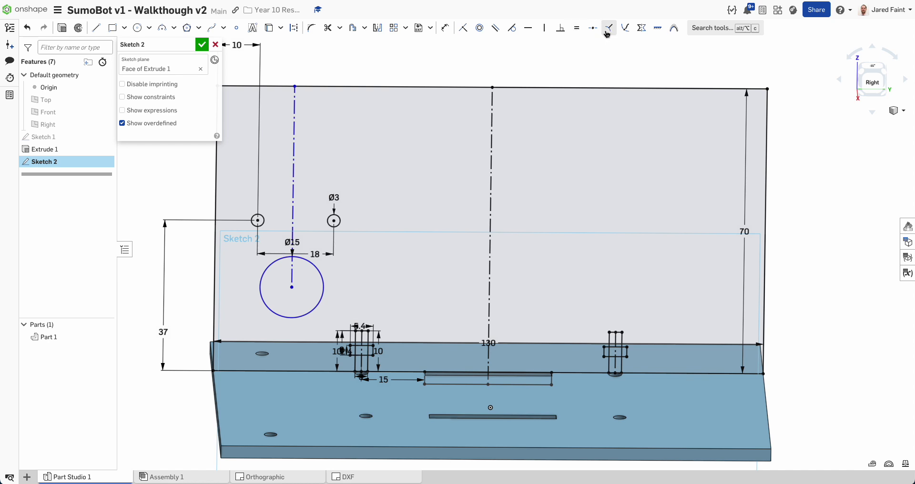
Make the two mounting hole centres symmetric about the construction line through the 15 mm circle.
{"action": "left_click", "coordinate": [642, 27]}
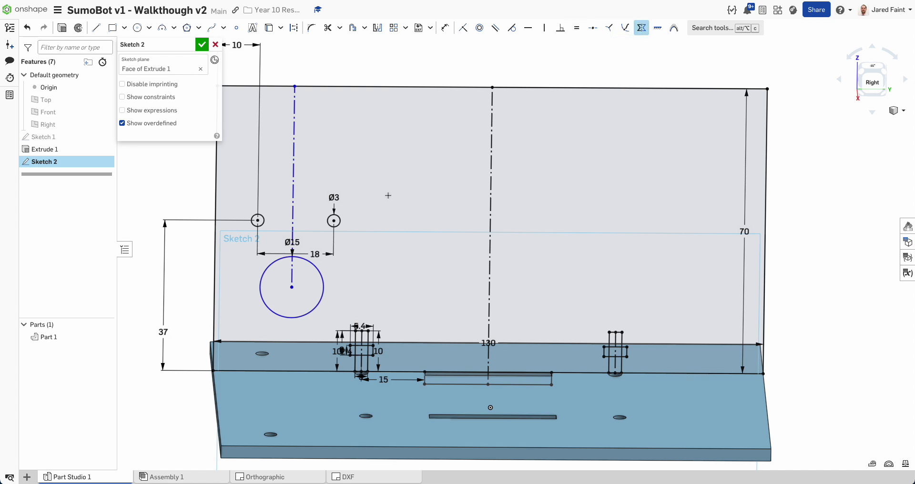
{"action": "left_click", "coordinate": [257, 220]}
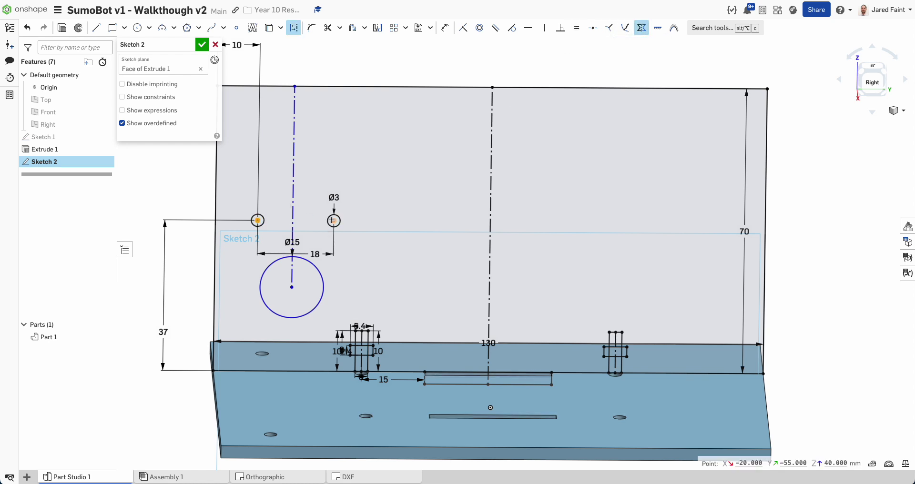
{"action": "left_click", "coordinate": [294, 210]}
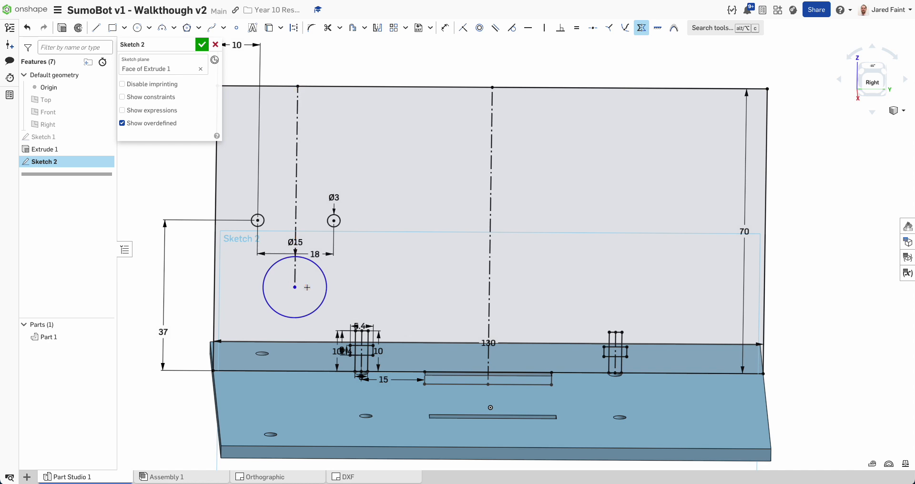
Move the 15 mm circle down and set its centre 20 mm below the left mounting hole's centre.
{"action": "key", "text": "Escape"}
{"action": "left_click_drag", "start_coordinate": [296, 292], "coordinate": [296, 306]}
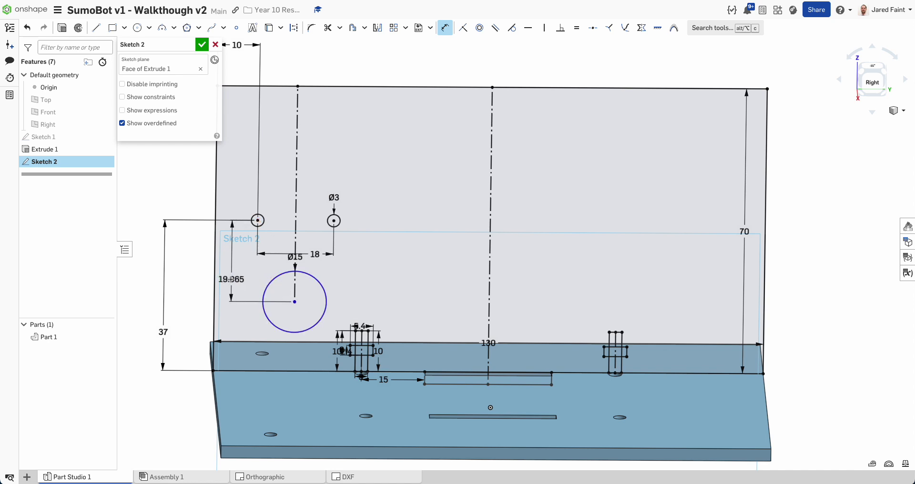
{"action": "double_click", "coordinate": [200, 276]}
{"action": "type", "text": "20"}
{"action": "key", "text": "Return"}
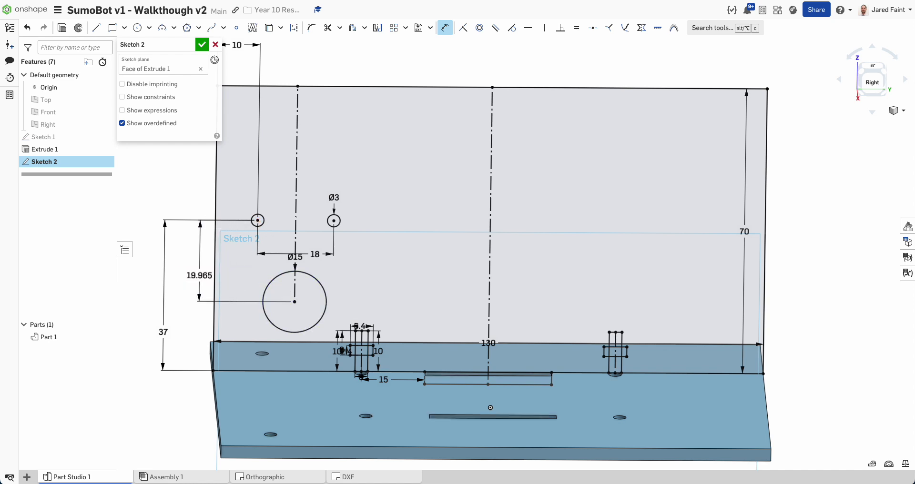
{"action": "scroll", "coordinate": [418, 244], "scroll_direction": "down", "scroll_amount": 3}
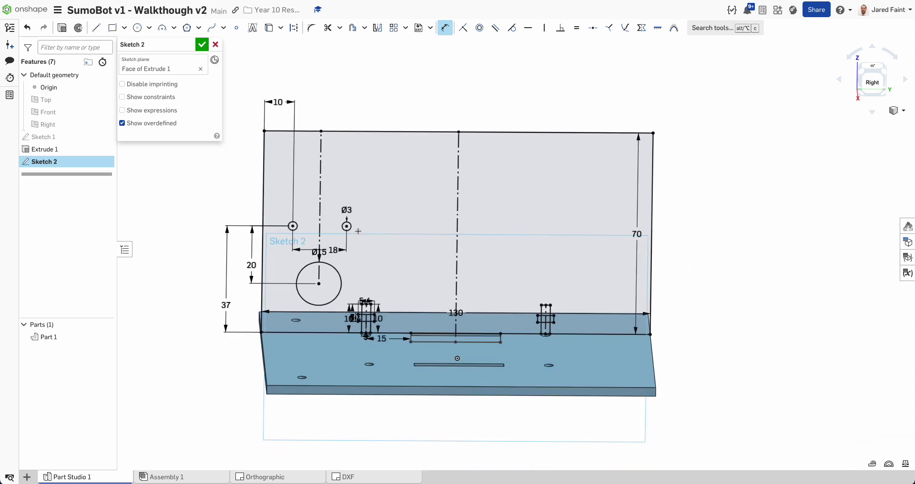
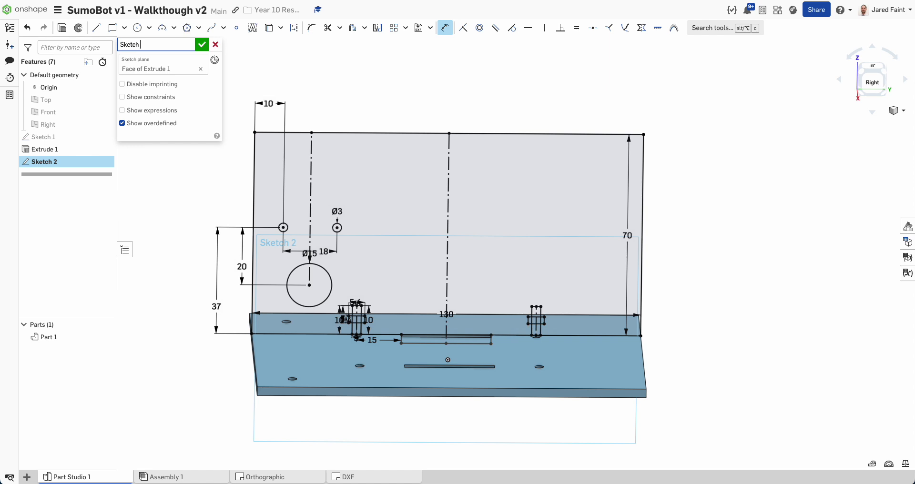
Name the upright plate's sketch "Sketch Side", finish it, and rename Sketch 1 as "Sketch Base".
{"action": "key", "text": "Return"}
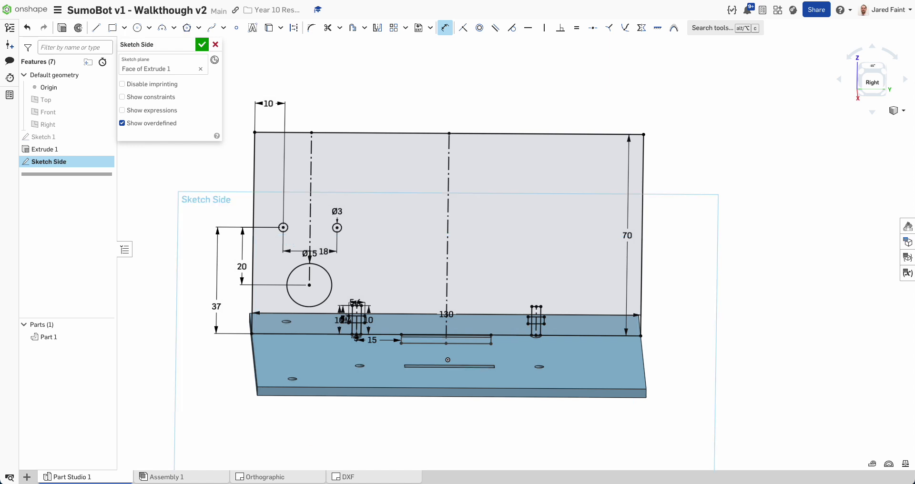
{"action": "left_click", "coordinate": [202, 44]}
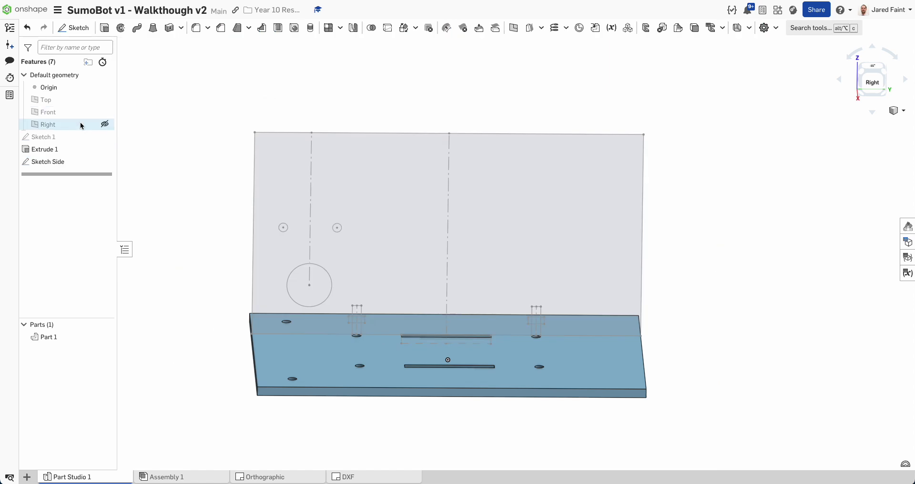
{"action": "right_click", "coordinate": [49, 138]}
{"action": "left_click", "coordinate": [70, 151]}
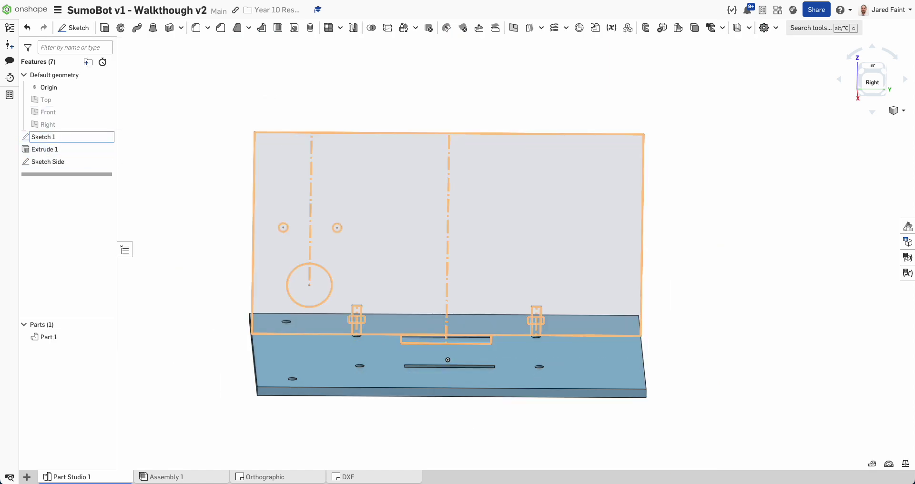
{"action": "key", "text": "BackSpace"}
{"action": "key", "text": "BackSpace"}
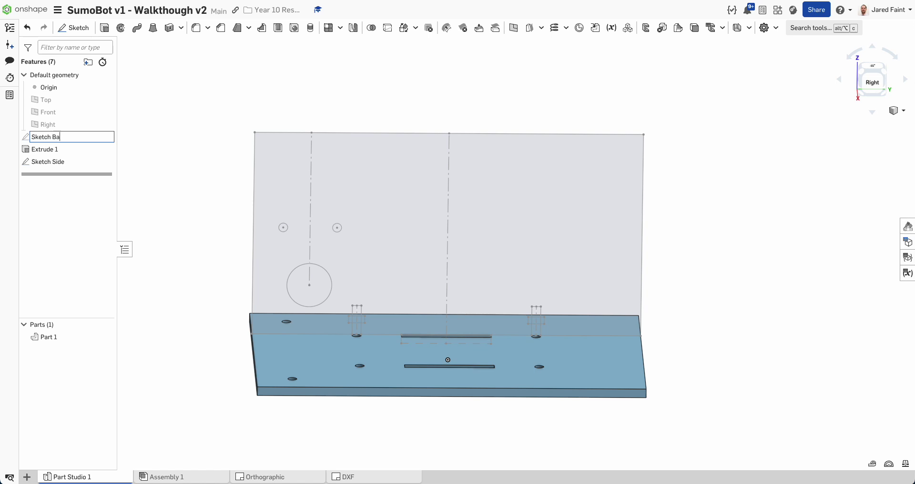
{"action": "key", "text": "Return"}
Rename the base plate's extrude as "Extrude Base" and its part as "Base".
{"action": "right_click", "coordinate": [62, 151]}
{"action": "left_click", "coordinate": [71, 158]}
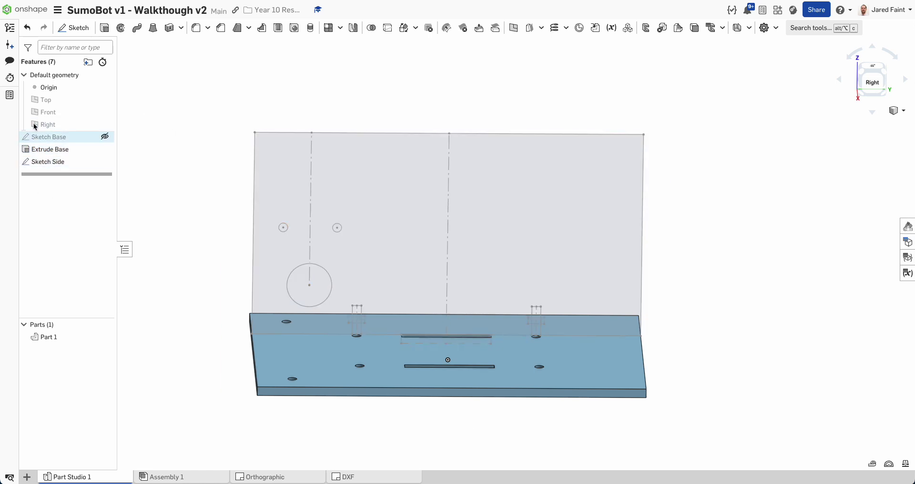
{"action": "right_click", "coordinate": [53, 334]}
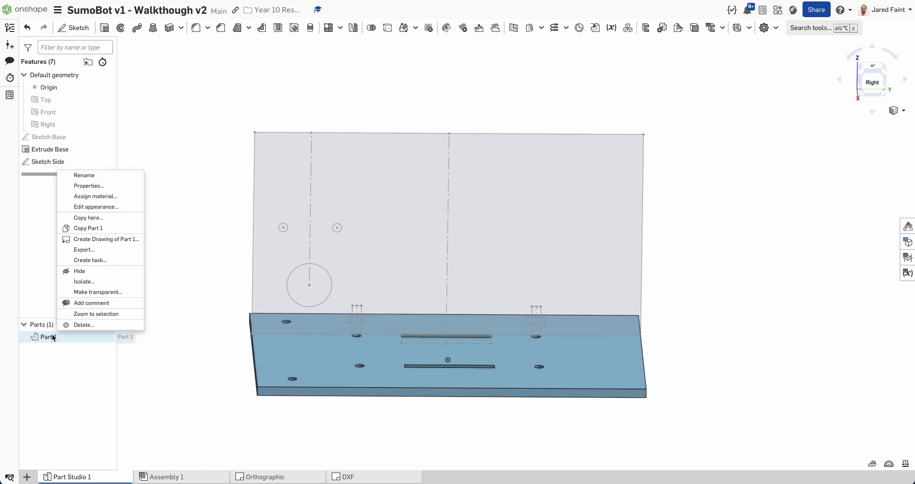
{"action": "left_click", "coordinate": [78, 177]}
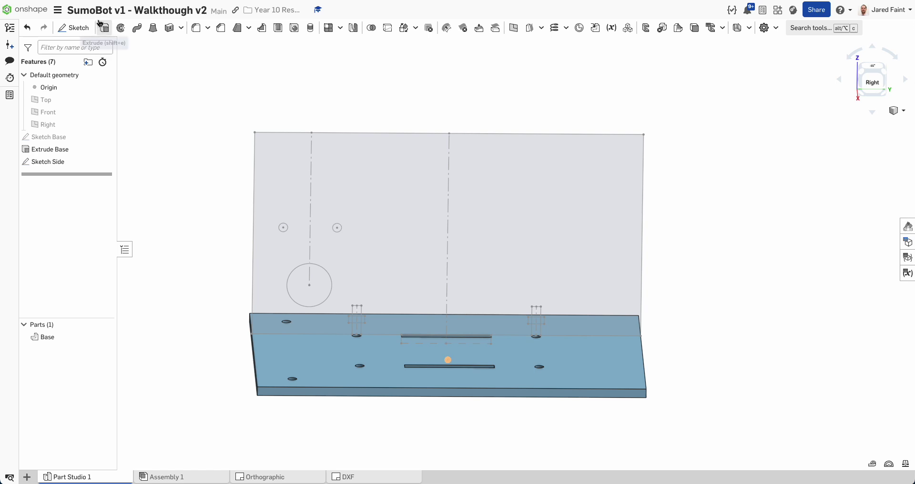
Extrude the upright plate region of Sketch Side 3 mm as a new part, leaving the holes and bolt slots open.
{"action": "left_click", "coordinate": [419, 219]}
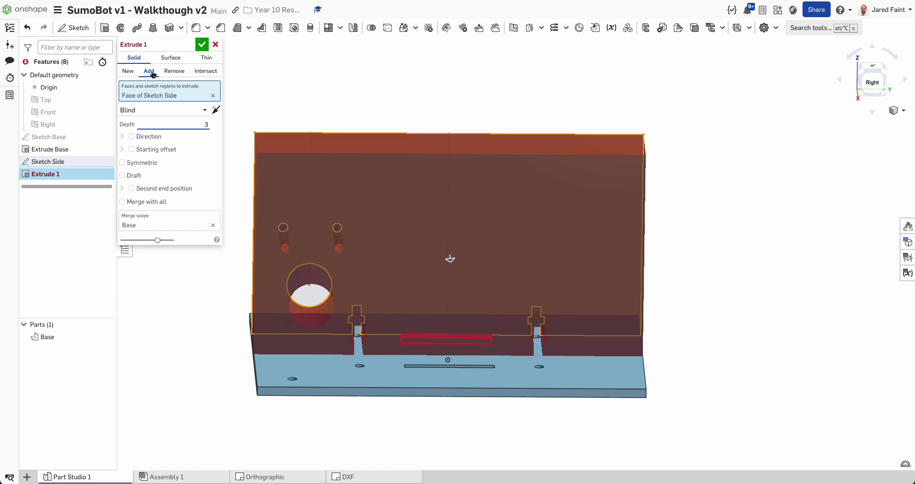
{"action": "left_click", "coordinate": [128, 73]}
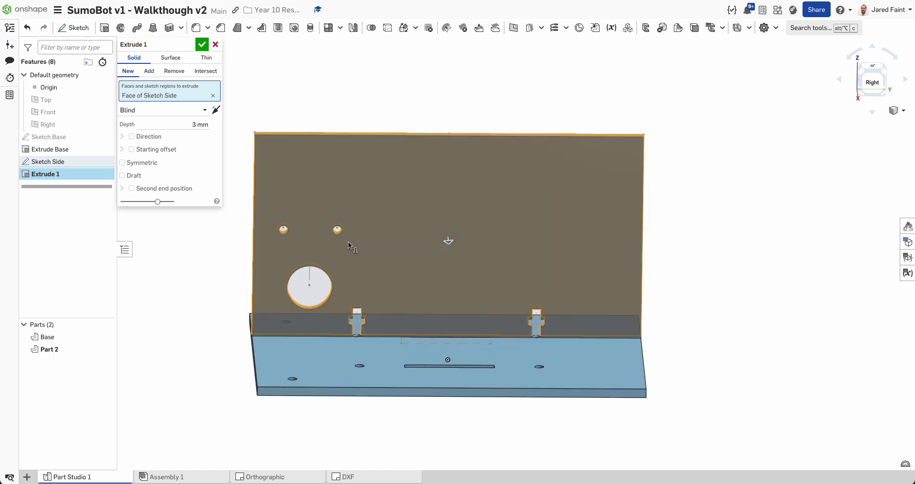
{"action": "right_click_drag", "start_coordinate": [348, 242], "coordinate": [392, 275]}
{"action": "left_click", "coordinate": [203, 47]}
{"action": "right_click_drag", "start_coordinate": [353, 296], "coordinate": [401, 295]}
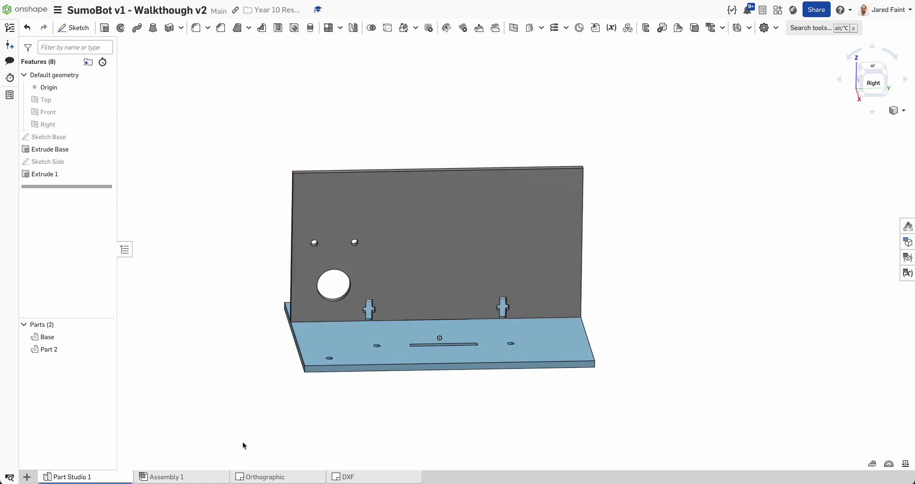
Switch to Assembly 1 and hide the breadboard and the momentary push button.
{"action": "left_click", "coordinate": [179, 479]}
{"action": "scroll", "coordinate": [476, 358], "scroll_direction": "down", "scroll_amount": 2}
{"action": "middle_click_drag", "start_coordinate": [476, 357], "coordinate": [297, 344]}
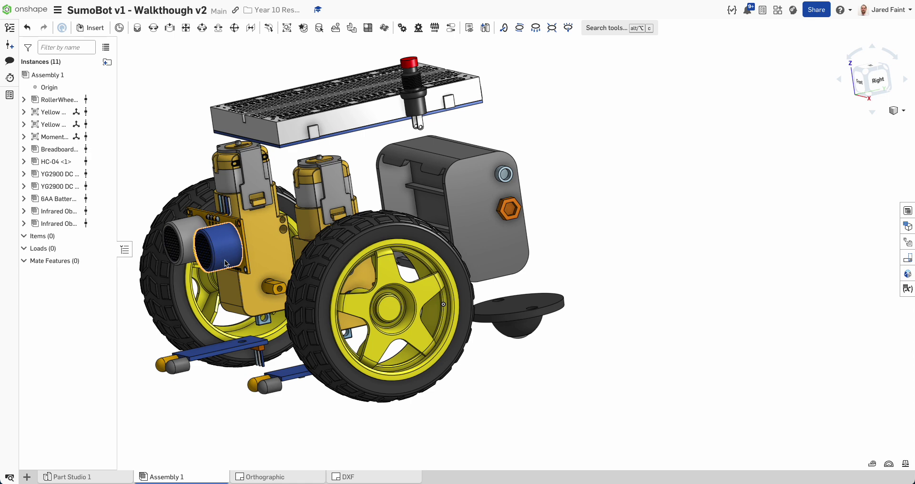
{"action": "right_click_drag", "start_coordinate": [259, 259], "coordinate": [458, 189]}
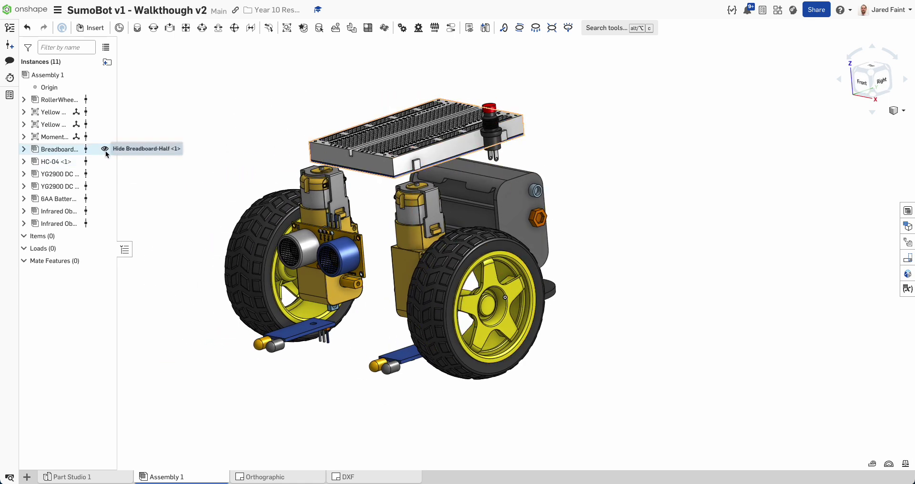
{"action": "left_click", "coordinate": [104, 149]}
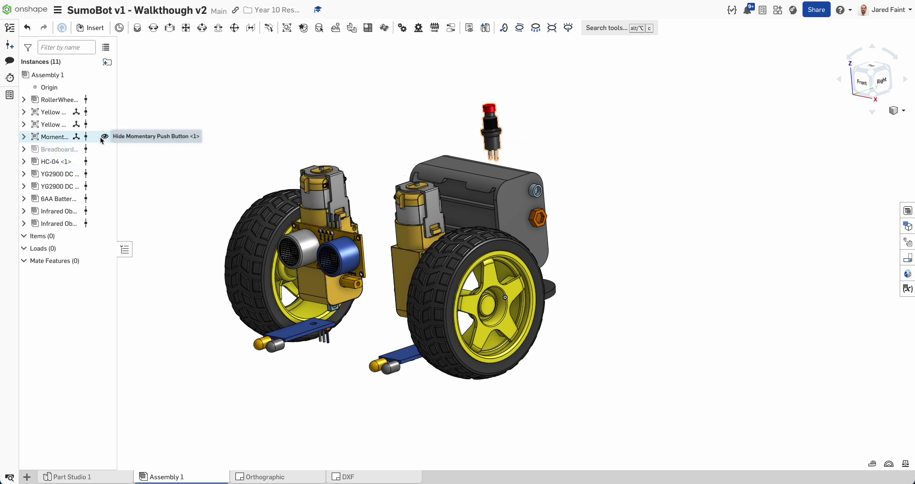
{"action": "left_click", "coordinate": [105, 137]}
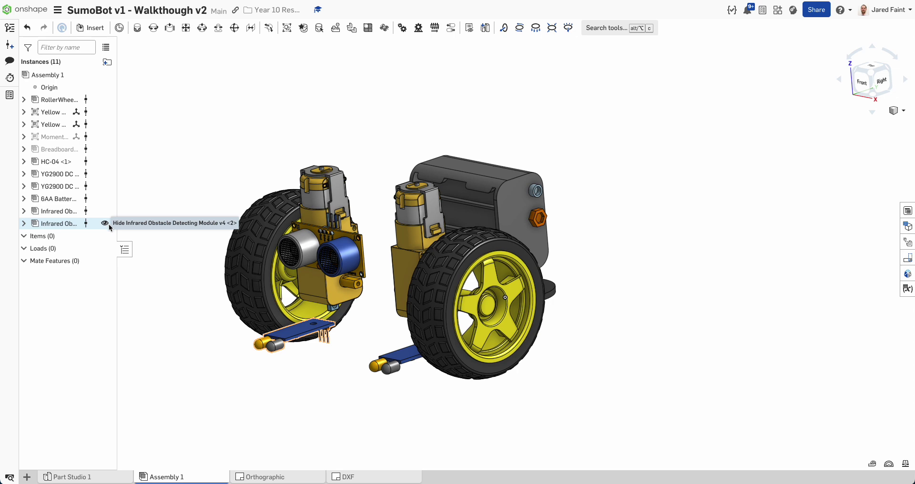
Hide both yellow wheels and the HC-04 sensor so the motors are exposed.
{"action": "right_click_drag", "start_coordinate": [479, 305], "coordinate": [437, 304]}
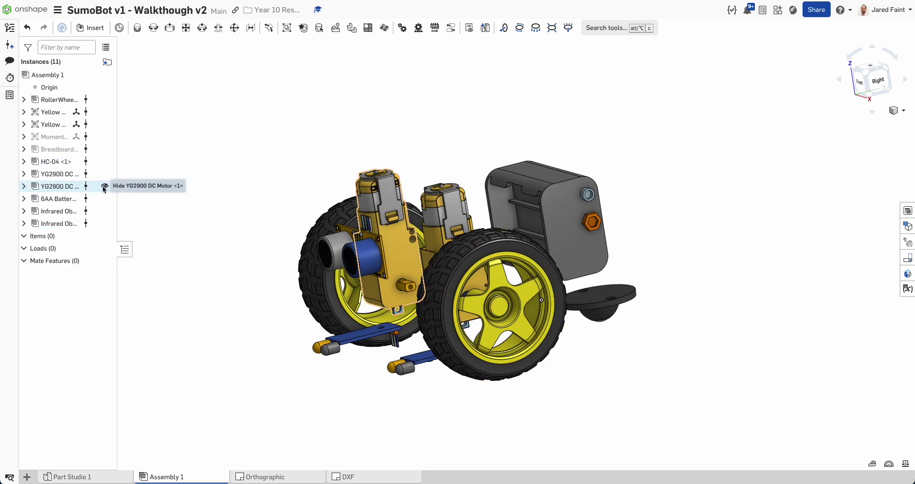
{"action": "left_click", "coordinate": [104, 125]}
{"action": "left_click", "coordinate": [104, 112]}
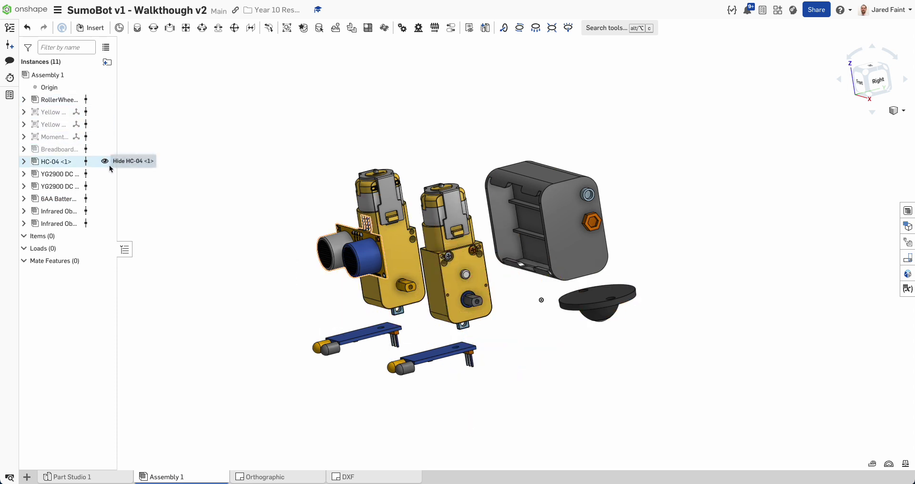
{"action": "left_click", "coordinate": [104, 162]}
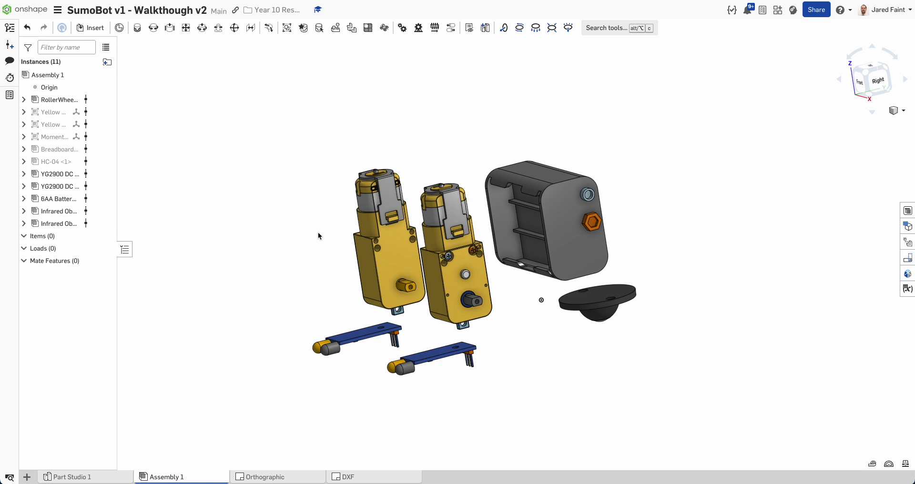
{"action": "right_click_drag", "start_coordinate": [548, 308], "coordinate": [531, 304]}
{"action": "right_click_drag", "start_coordinate": [404, 234], "coordinate": [329, 229]}
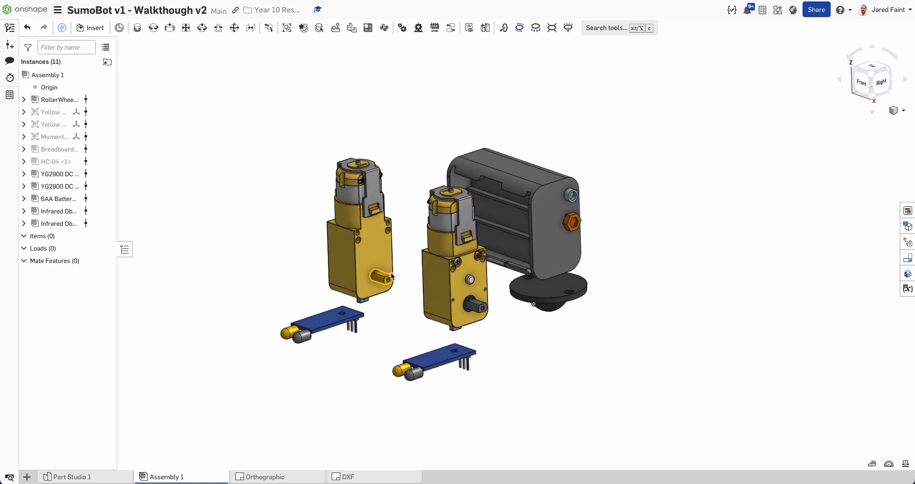
Insert the Base and Part 2 from Part Studio 1 into the assembly.
{"action": "left_click", "coordinate": [95, 29]}
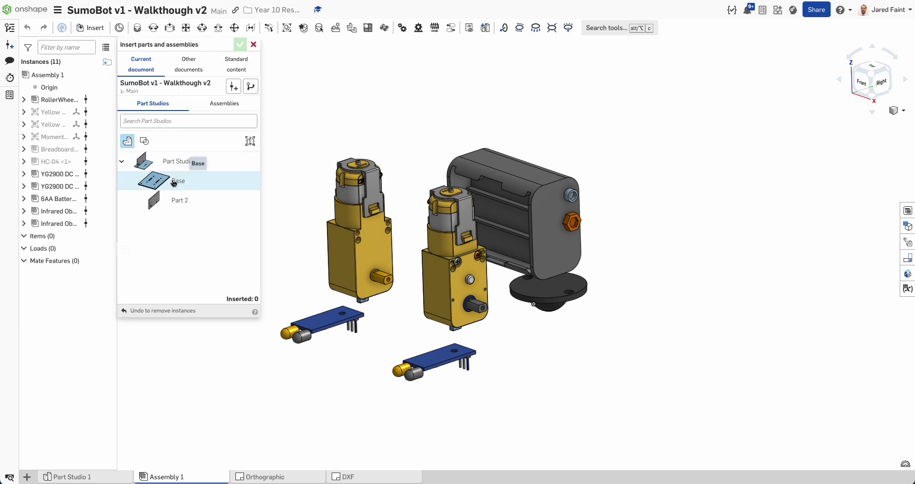
{"action": "left_click", "coordinate": [178, 182]}
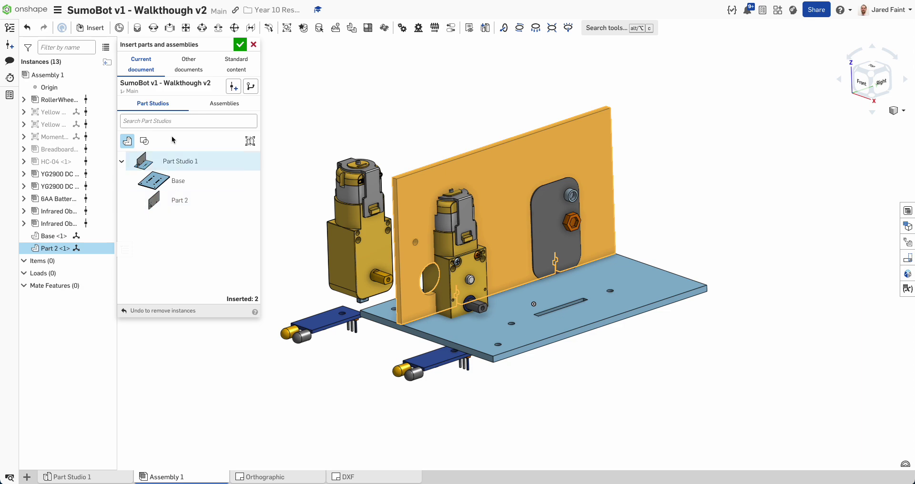
{"action": "left_click", "coordinate": [239, 48]}
Fix the Base part in place in the assembly.
{"action": "right_click_drag", "start_coordinate": [536, 324], "coordinate": [496, 323]}
{"action": "right_click_drag", "start_coordinate": [565, 331], "coordinate": [562, 290]}
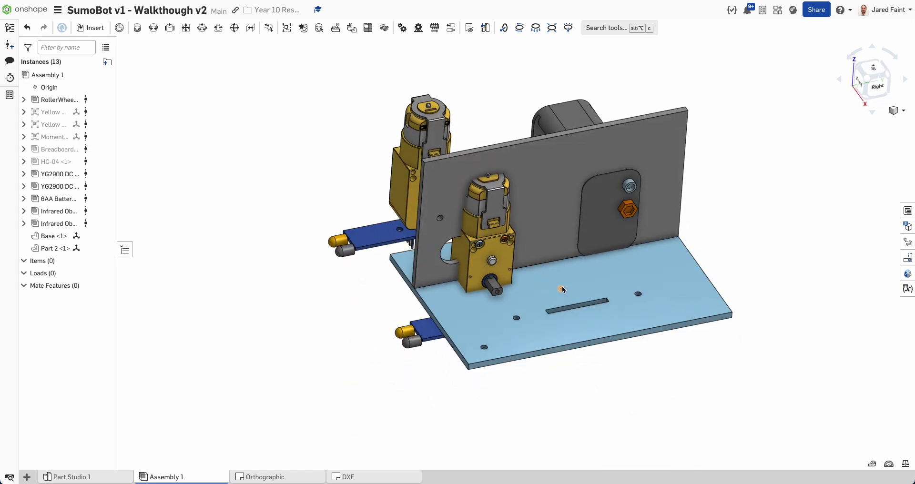
{"action": "right_click", "coordinate": [498, 317]}
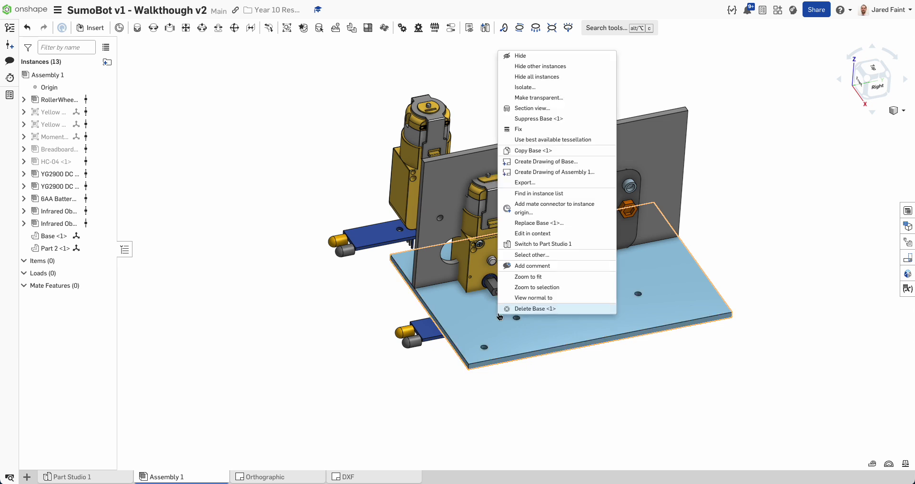
{"action": "left_click", "coordinate": [527, 132]}
Select the roller wheel, both infrared modules and both YG2900 motors together.
{"action": "right_click_drag", "start_coordinate": [528, 400], "coordinate": [561, 372]}
{"action": "left_click", "coordinate": [575, 333]}
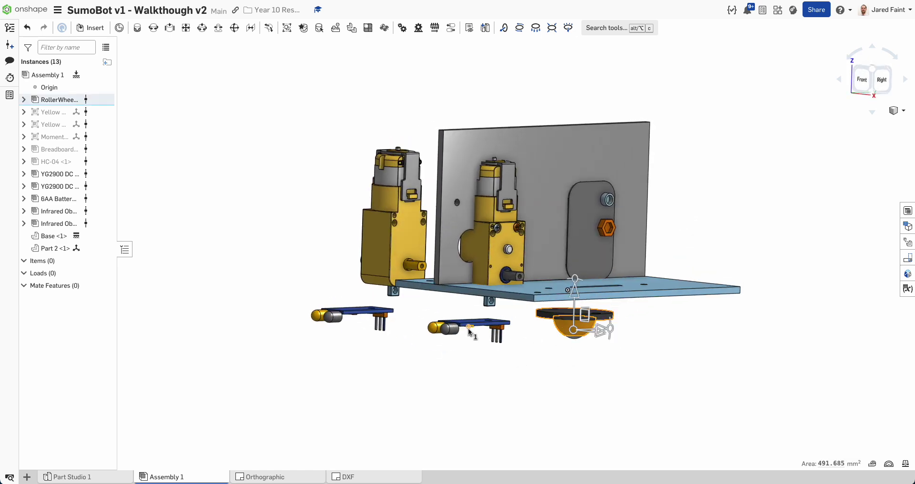
{"action": "left_click", "coordinate": [479, 327]}
{"action": "left_click", "coordinate": [364, 310]}
{"action": "left_click", "coordinate": [383, 267]}
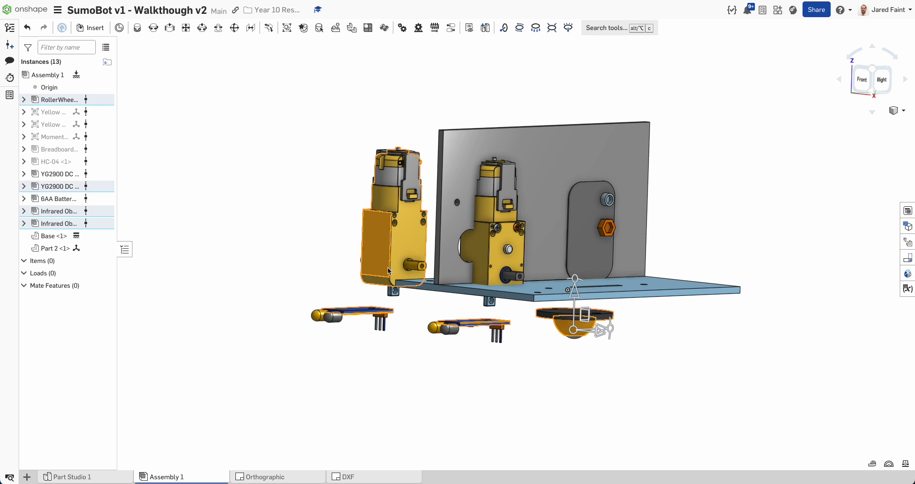
{"action": "left_click", "coordinate": [482, 258]}
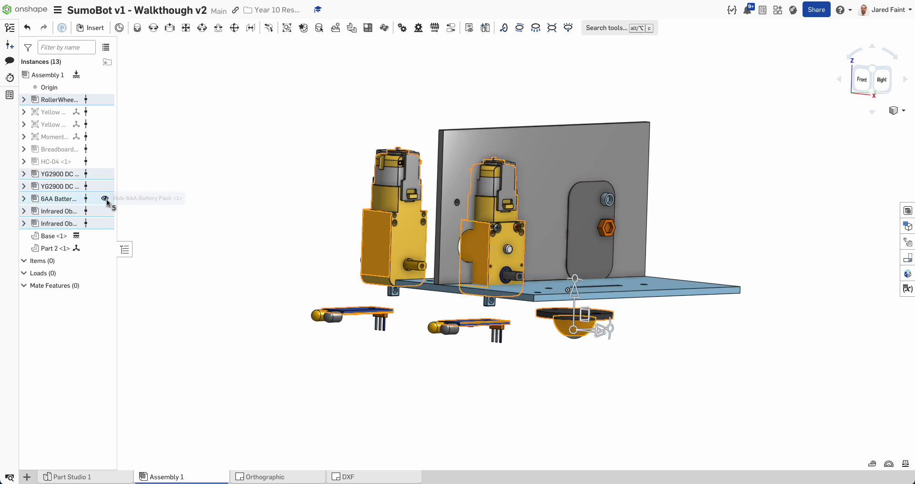
Show both yellow wheels, the push button, the breadboard and the HC-04 sensor again.
{"action": "left_click", "coordinate": [105, 112]}
{"action": "left_click", "coordinate": [105, 125]}
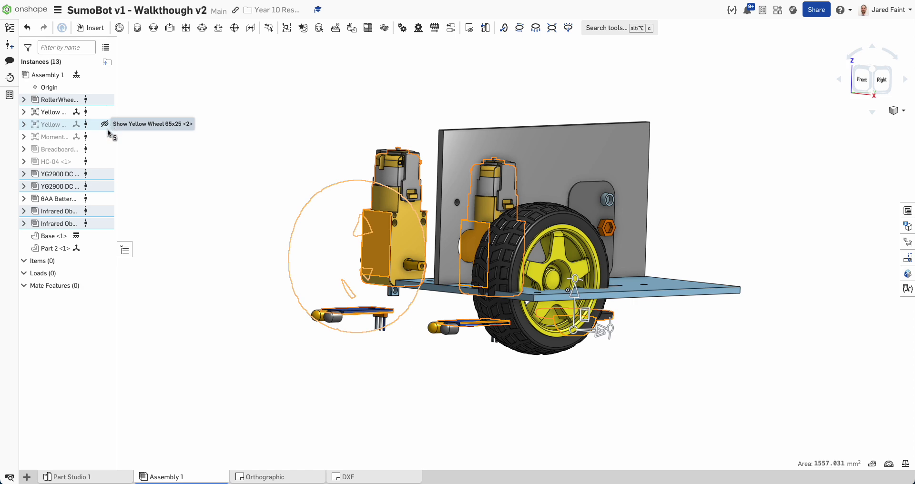
{"action": "left_click", "coordinate": [105, 149]}
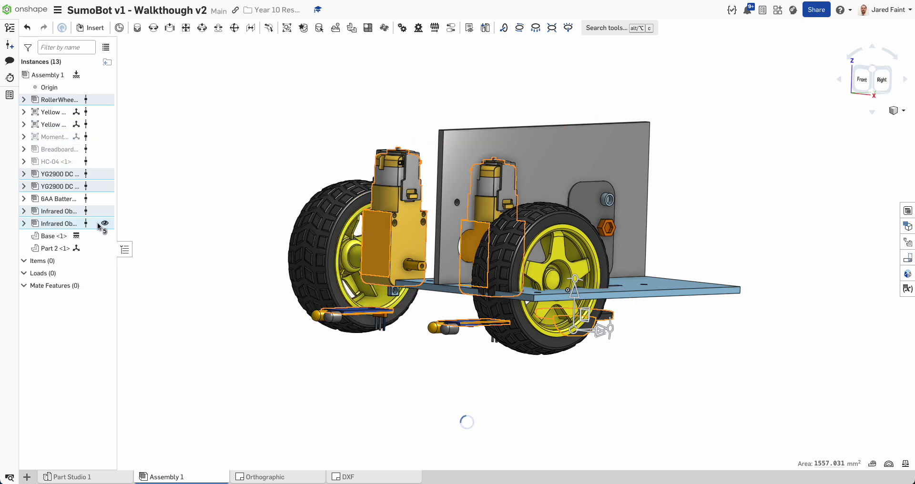
{"action": "right_click_drag", "start_coordinate": [151, 188], "coordinate": [160, 213]}
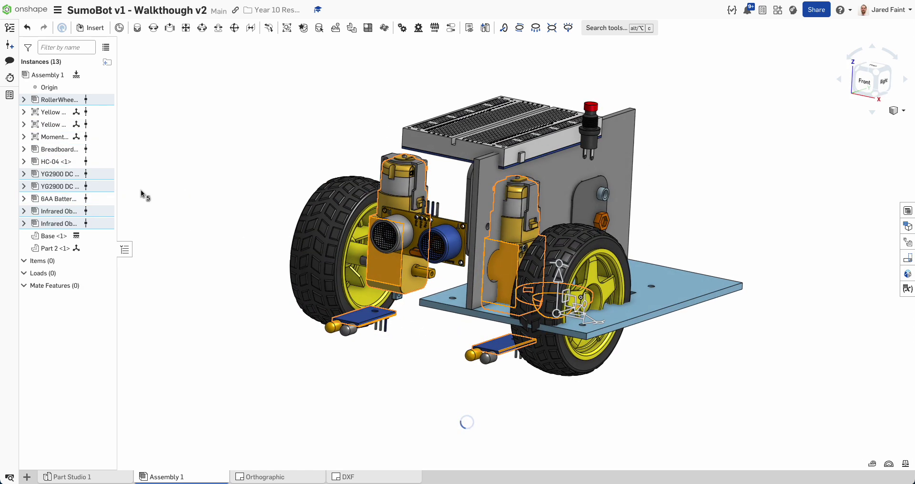
Add the wheels, push button, breadboard, HC-04 sensor and battery pack to the selection and move everything about 42.6 mm along X over the base.
{"action": "left_click", "coordinate": [46, 112]}
{"action": "left_click", "coordinate": [51, 125], "text": "shift"}
{"action": "left_click", "coordinate": [52, 137], "text": "shift"}
{"action": "left_click", "coordinate": [55, 149], "text": "shift"}
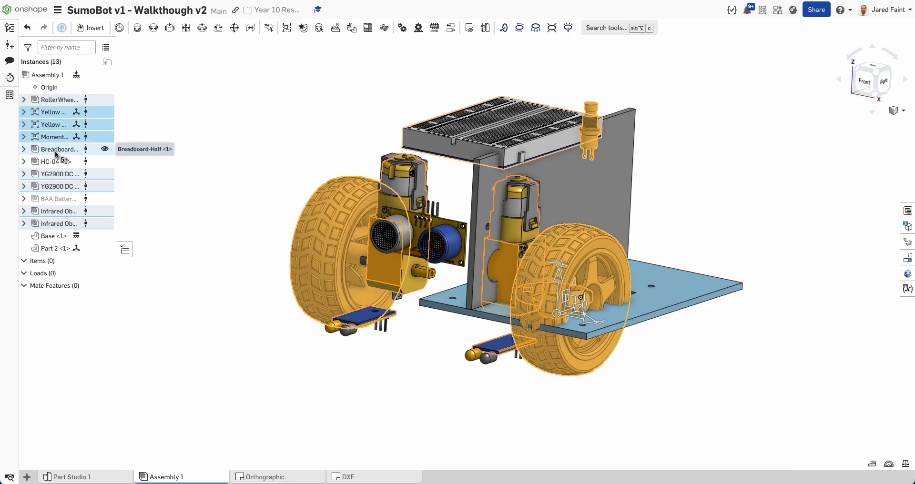
{"action": "left_click", "coordinate": [54, 161], "text": "shift"}
{"action": "left_click", "coordinate": [55, 198], "text": "shift"}
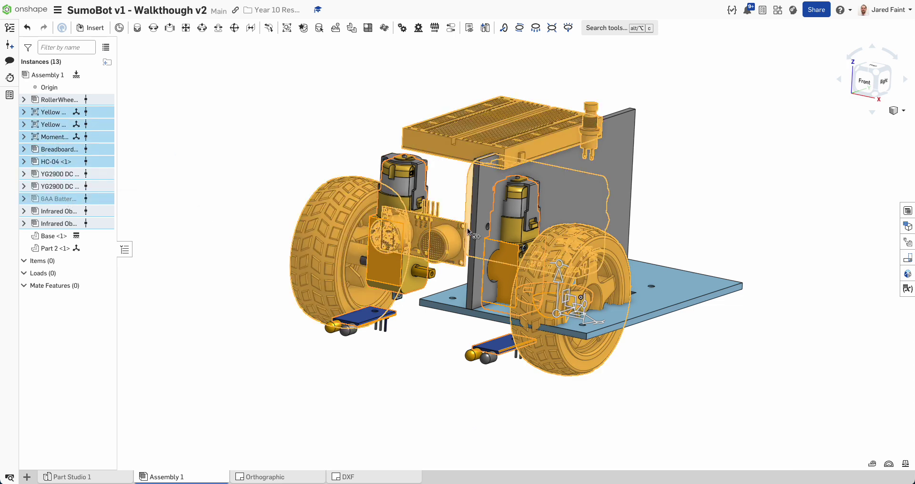
{"action": "mouse_move", "coordinate": [565, 284]}
{"action": "right_mouse_down"}
{"action": "mouse_move", "coordinate": [574, 296]}
{"action": "mouse_move", "coordinate": [557, 289]}
{"action": "right_mouse_up"}
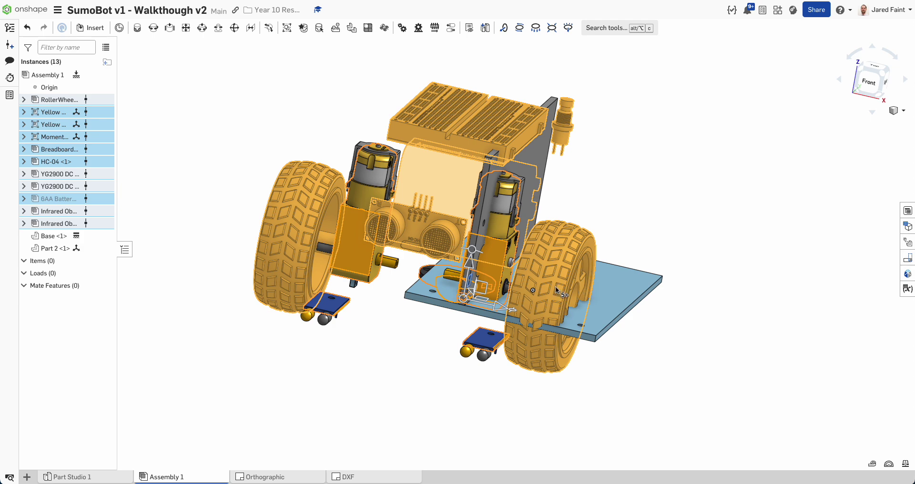
{"action": "left_click_drag", "start_coordinate": [509, 313], "coordinate": [587, 341]}
From the front view, raise all selected components about 13.2 mm so the roller wheel and infrared modules meet the base's underside.
{"action": "right_click_drag", "start_coordinate": [508, 355], "coordinate": [515, 346]}
{"action": "right_click_drag", "start_coordinate": [720, 100], "coordinate": [722, 100]}
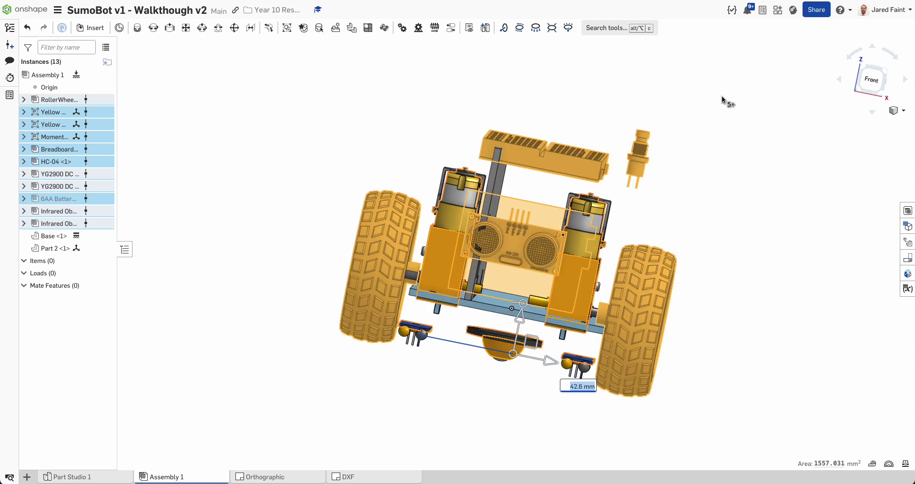
{"action": "left_click", "coordinate": [882, 84]}
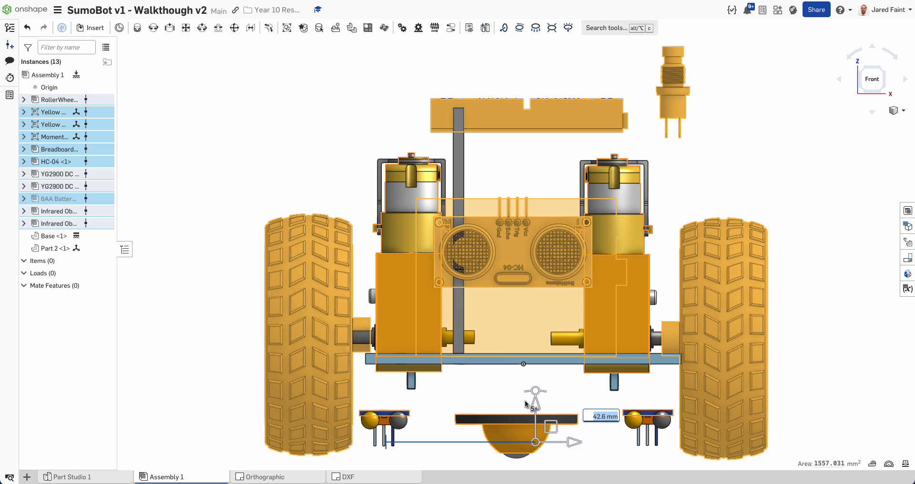
{"action": "left_click_drag", "start_coordinate": [534, 404], "coordinate": [536, 349]}
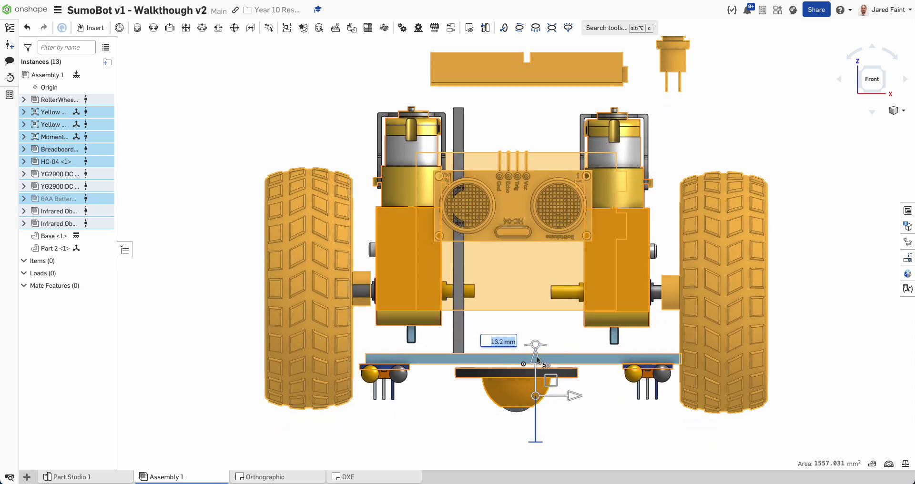
{"action": "right_click_drag", "start_coordinate": [598, 399], "coordinate": [537, 411]}
{"action": "mouse_move", "coordinate": [510, 257]}
{"action": "right_mouse_down"}
{"action": "mouse_move", "coordinate": [490, 242]}
{"action": "mouse_move", "coordinate": [514, 250]}
{"action": "right_mouse_up"}
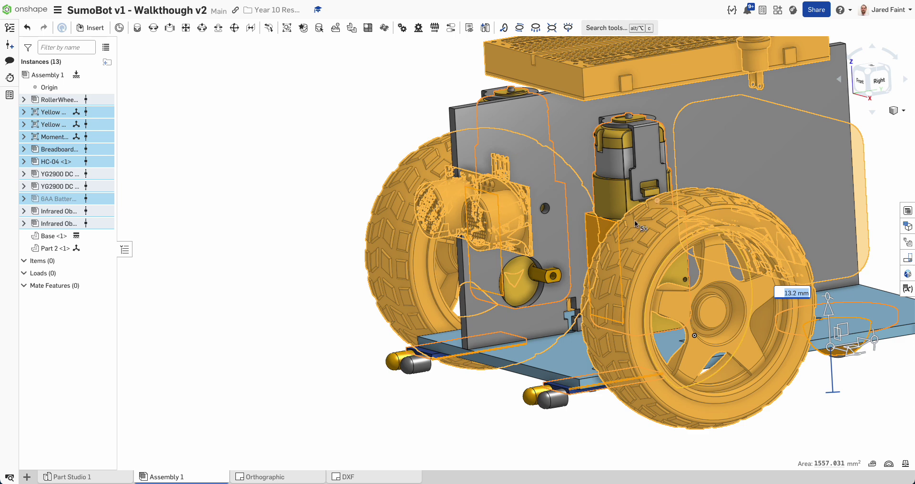
Clear the selection and hide both yellow wheels, the push button, the breadboard, the HC-04 sensor and the first YG2900 motor.
{"action": "left_click", "coordinate": [228, 174]}
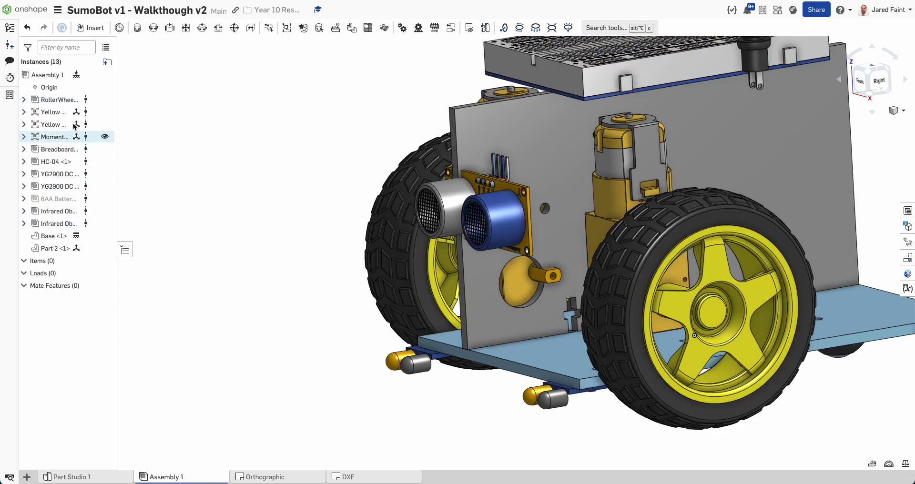
{"action": "left_click", "coordinate": [105, 111]}
{"action": "left_click", "coordinate": [105, 125]}
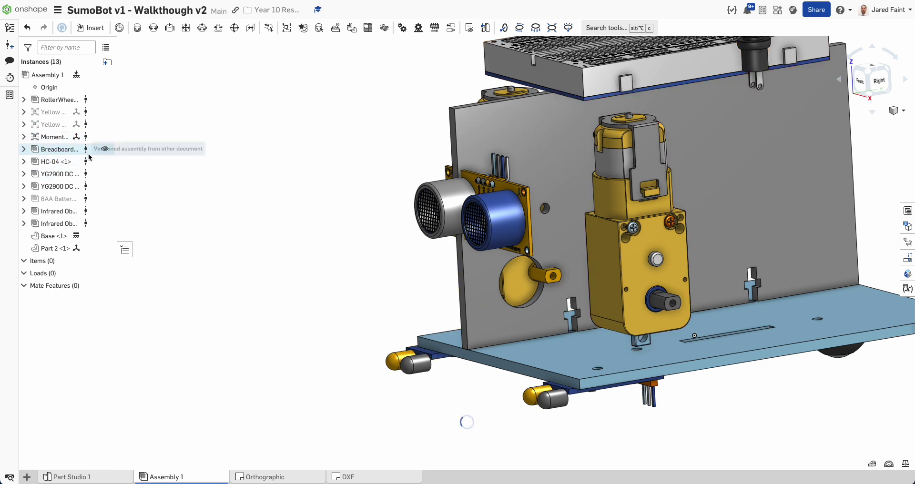
{"action": "left_click", "coordinate": [105, 150]}
{"action": "left_click", "coordinate": [105, 162]}
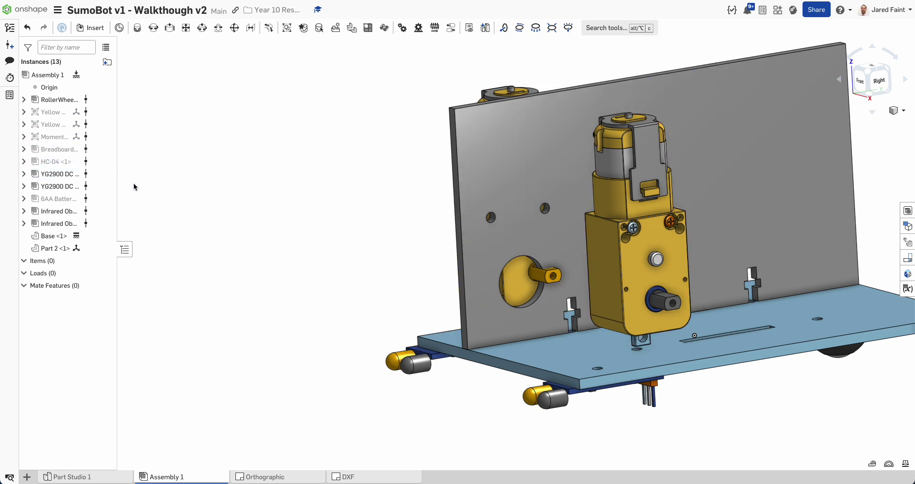
{"action": "left_click", "coordinate": [105, 175]}
Add a Fastened mate joining the side plate's front mounting hole, on its motor side, to the matching hole of the visible YG2900 motor.
{"action": "right_click_drag", "start_coordinate": [536, 272], "coordinate": [494, 280]}
{"action": "left_click", "coordinate": [138, 27]}
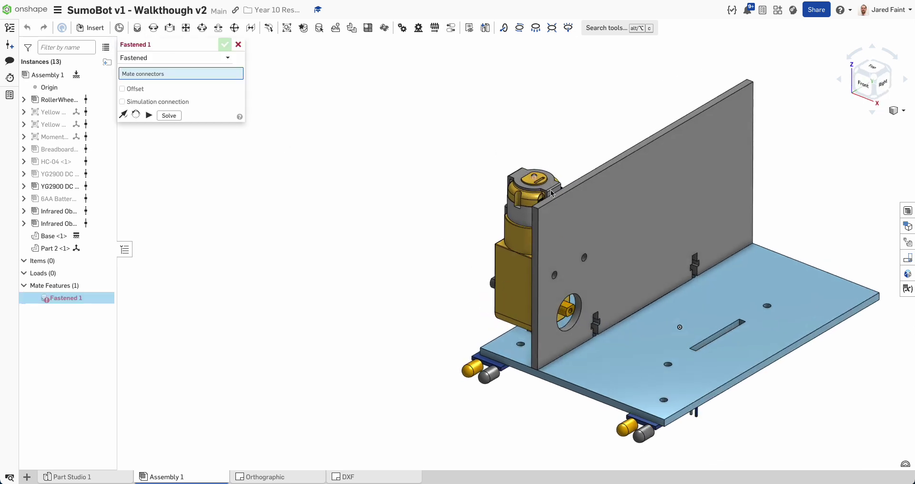
{"action": "scroll", "coordinate": [552, 266], "scroll_direction": "up", "scroll_amount": 5}
{"action": "right_click_drag", "start_coordinate": [552, 265], "coordinate": [426, 263]}
{"action": "left_click", "coordinate": [523, 310]}
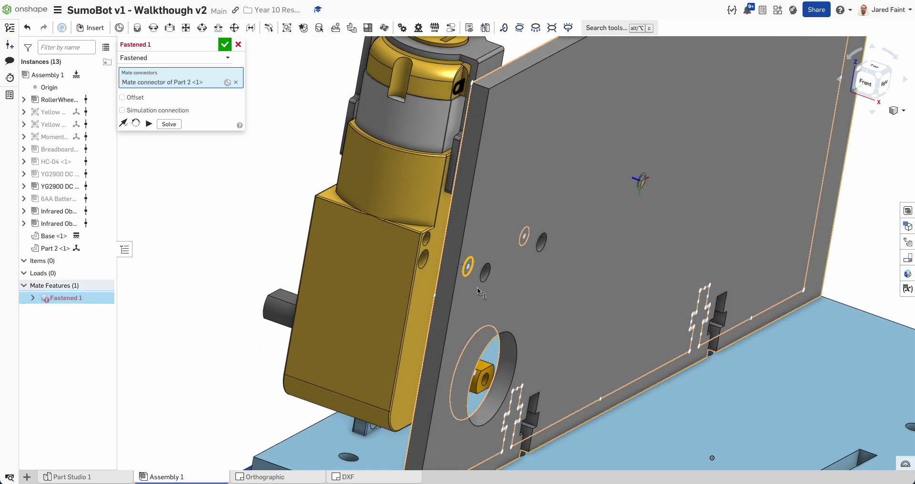
{"action": "left_click", "coordinate": [426, 263]}
{"action": "right_click_drag", "start_coordinate": [429, 266], "coordinate": [439, 362]}
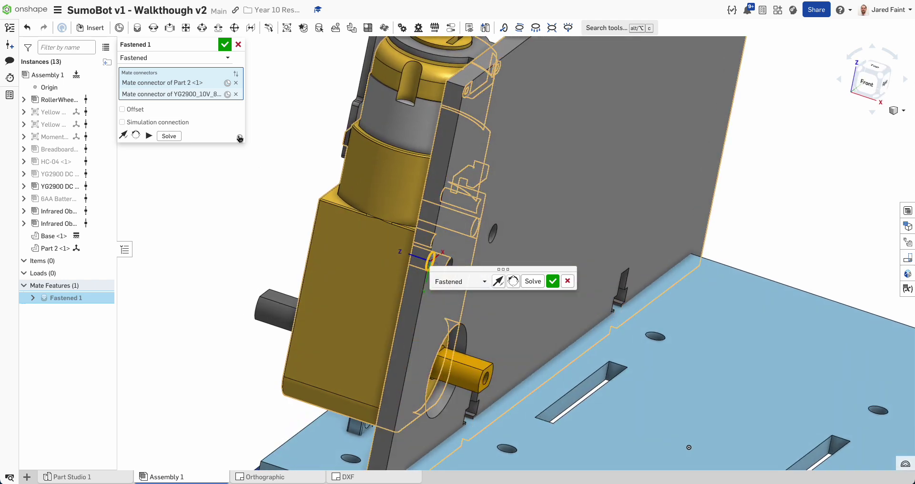
{"action": "left_click", "coordinate": [226, 46]}
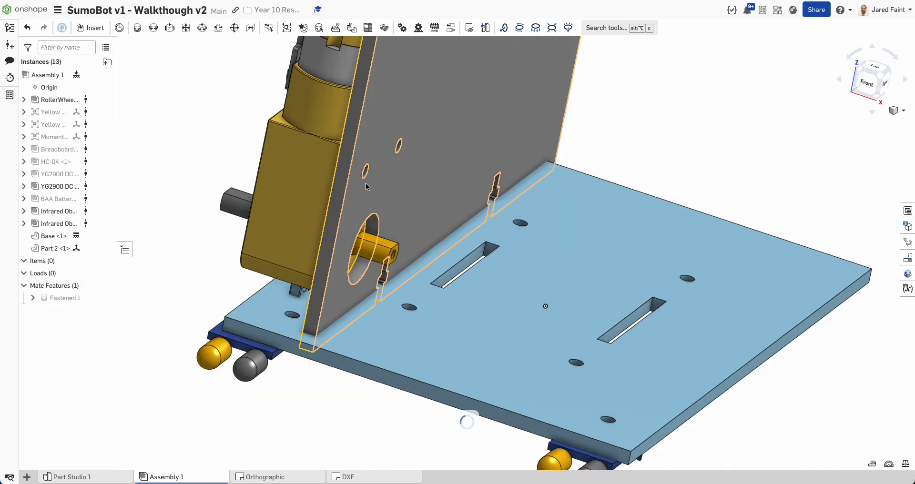
In Part Studio 1, rename the side plate's extrude feature as Extrude Side.
{"action": "right_click_drag", "start_coordinate": [416, 228], "coordinate": [403, 196]}
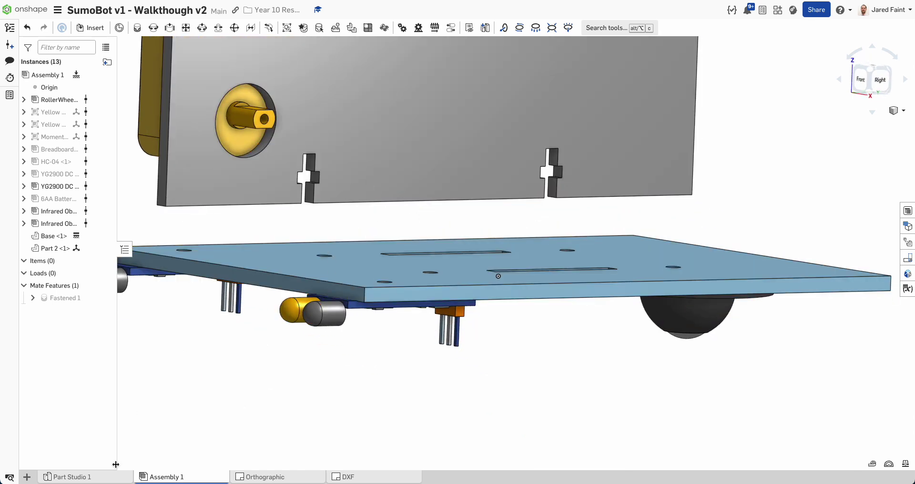
{"action": "left_click", "coordinate": [102, 478]}
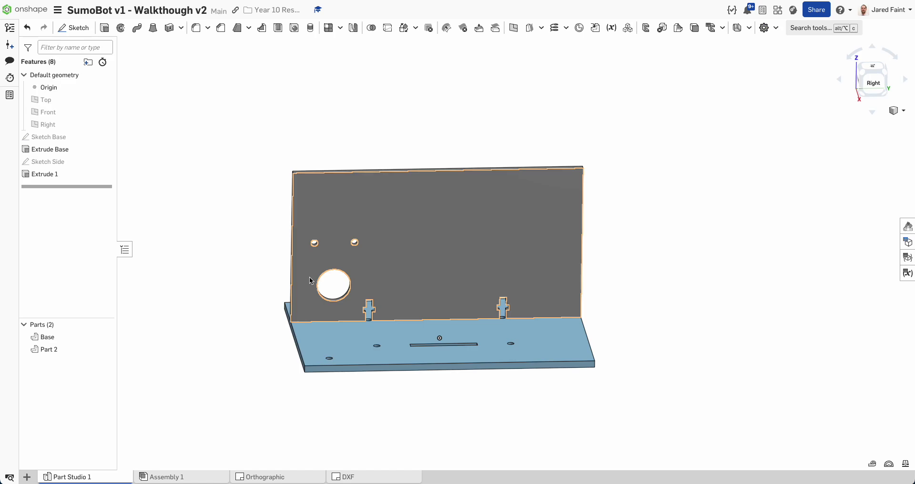
{"action": "right_click", "coordinate": [50, 175]}
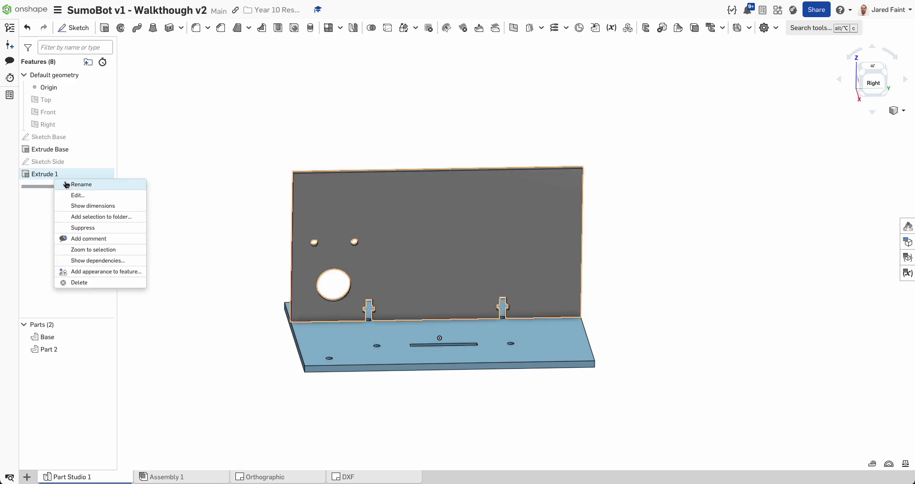
{"action": "left_click", "coordinate": [70, 185]}
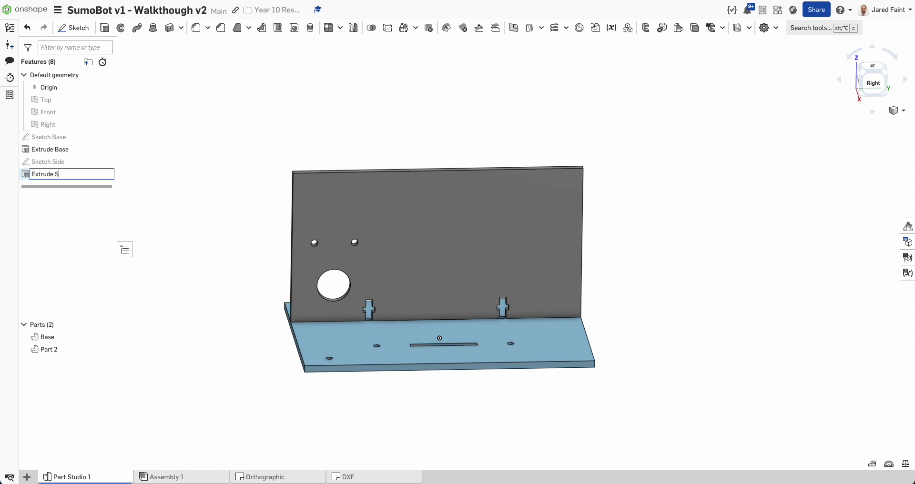
{"action": "type", "text": "Extrude Side"}
{"action": "key", "text": "Return"}
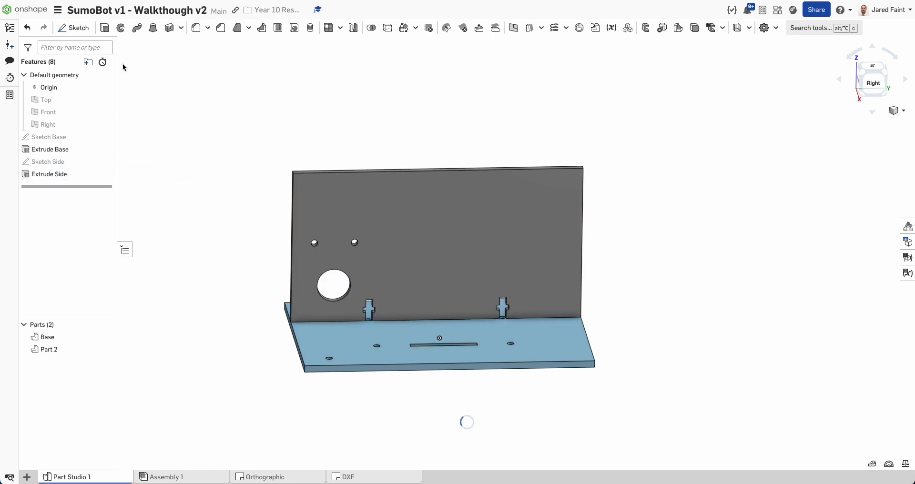
Edit Extrude Side to include the rectangular tab region of Sketch Side below the plate's bottom edge.
{"action": "double_click", "coordinate": [46, 174]}
{"action": "mouse_move", "coordinate": [430, 317]}
{"action": "right_mouse_down"}
{"action": "mouse_move", "coordinate": [422, 311]}
{"action": "mouse_move", "coordinate": [424, 322]}
{"action": "right_mouse_up"}
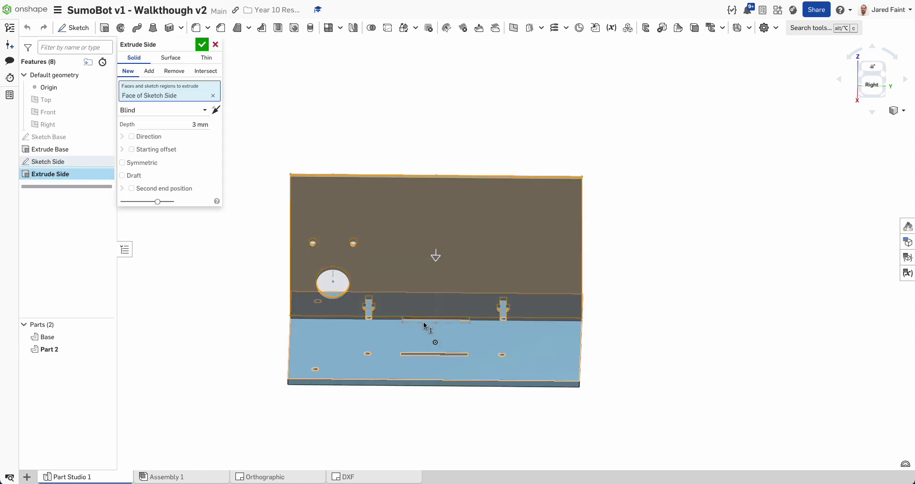
{"action": "scroll", "coordinate": [424, 322], "scroll_direction": "up", "scroll_amount": 5}
{"action": "left_click", "coordinate": [419, 317]}
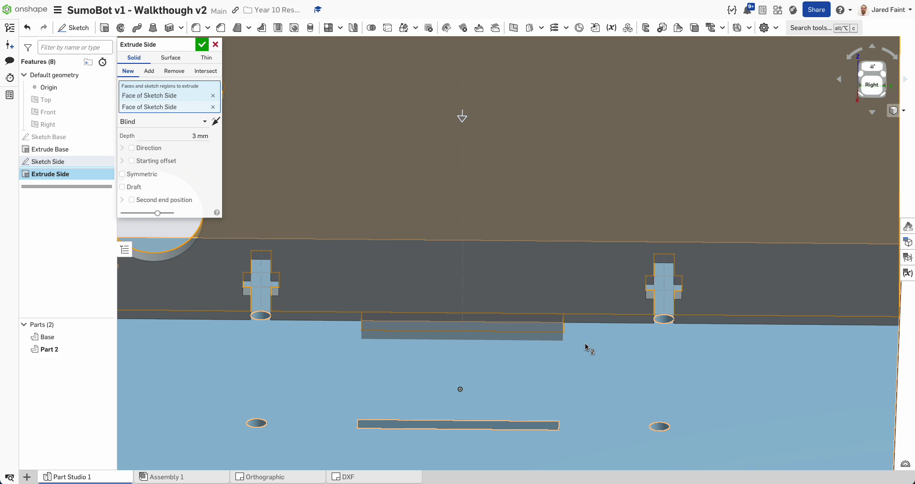
{"action": "left_click", "coordinate": [203, 46]}
{"action": "mouse_move", "coordinate": [424, 338]}
{"action": "right_mouse_down"}
{"action": "mouse_move", "coordinate": [423, 319]}
{"action": "mouse_move", "coordinate": [431, 336]}
{"action": "right_mouse_up"}
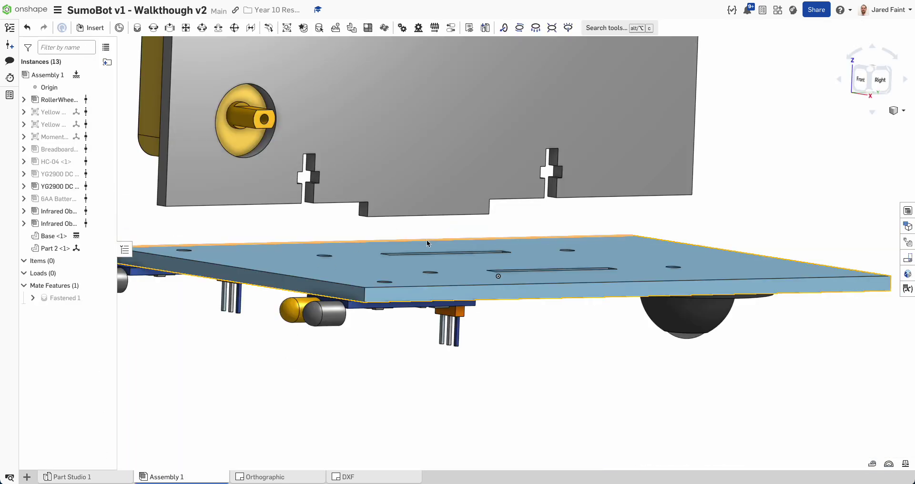
In Assembly 1, add a Fastened mate joining the midpoint of the side plate's tab edge to the midpoint of the base slot's underside edge.
{"action": "right_click_drag", "start_coordinate": [427, 240], "coordinate": [408, 218]}
{"action": "right_click_drag", "start_coordinate": [425, 246], "coordinate": [433, 277]}
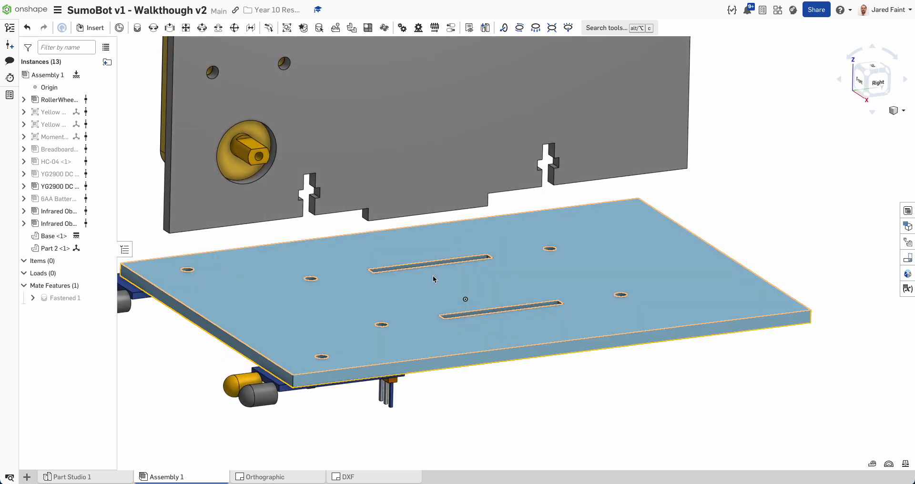
{"action": "left_click", "coordinate": [137, 28]}
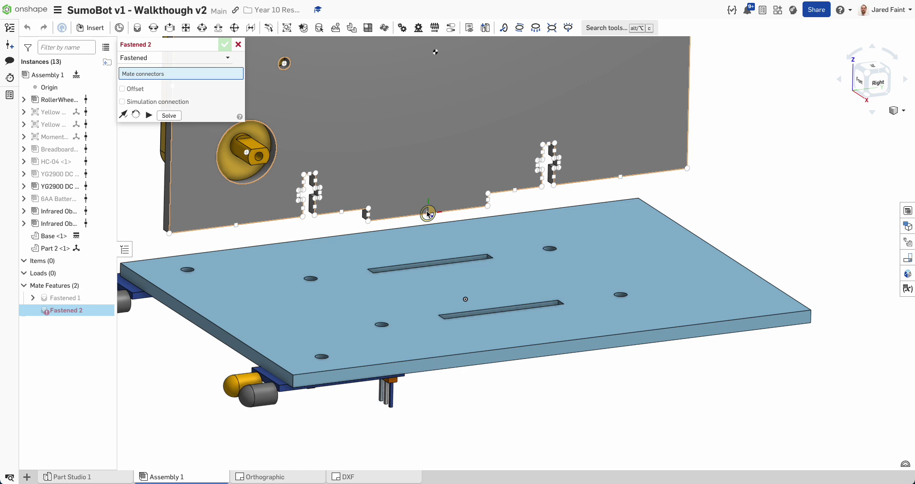
{"action": "left_click", "coordinate": [428, 214]}
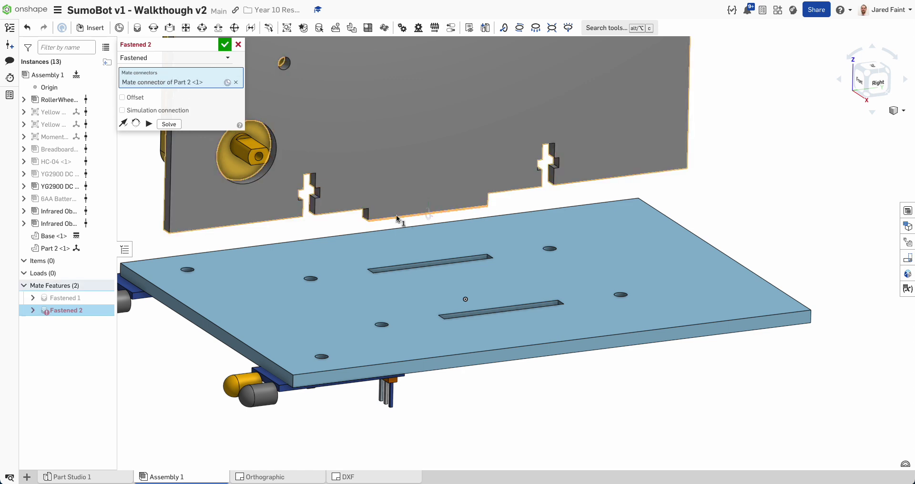
{"action": "right_click_drag", "start_coordinate": [434, 330], "coordinate": [430, 298]}
{"action": "right_click_drag", "start_coordinate": [449, 411], "coordinate": [493, 419]}
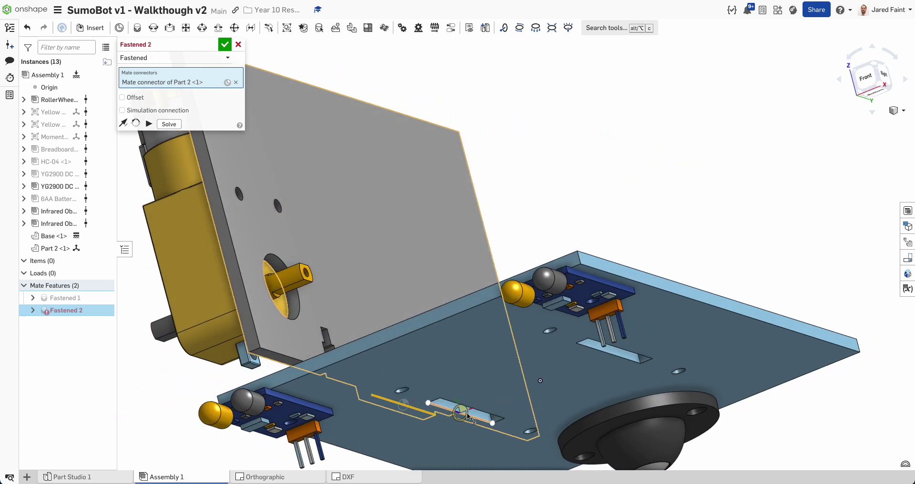
{"action": "left_click", "coordinate": [476, 409]}
{"action": "right_click_drag", "start_coordinate": [476, 407], "coordinate": [341, 230]}
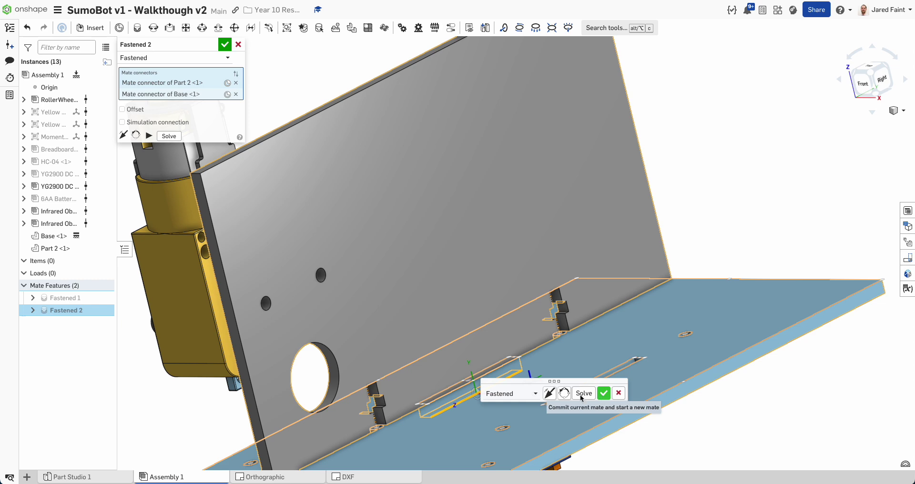
{"action": "left_click", "coordinate": [603, 394]}
{"action": "right_click_drag", "start_coordinate": [395, 384], "coordinate": [367, 413]}
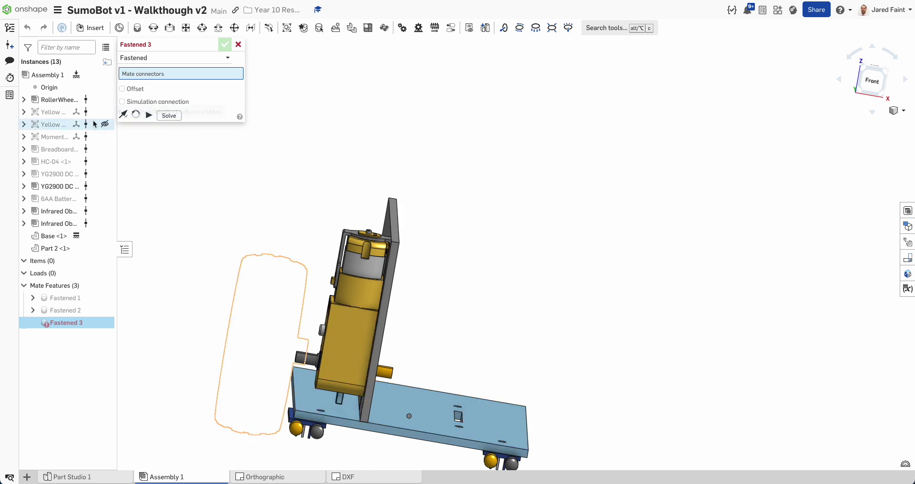
{"action": "left_click", "coordinate": [104, 124]}
{"action": "mouse_move", "coordinate": [291, 355]}
{"action": "right_mouse_down"}
{"action": "mouse_move", "coordinate": [279, 348]}
{"action": "mouse_move", "coordinate": [290, 369]}
{"action": "right_mouse_up"}
{"action": "left_click_drag", "start_coordinate": [274, 332], "coordinate": [197, 318]}
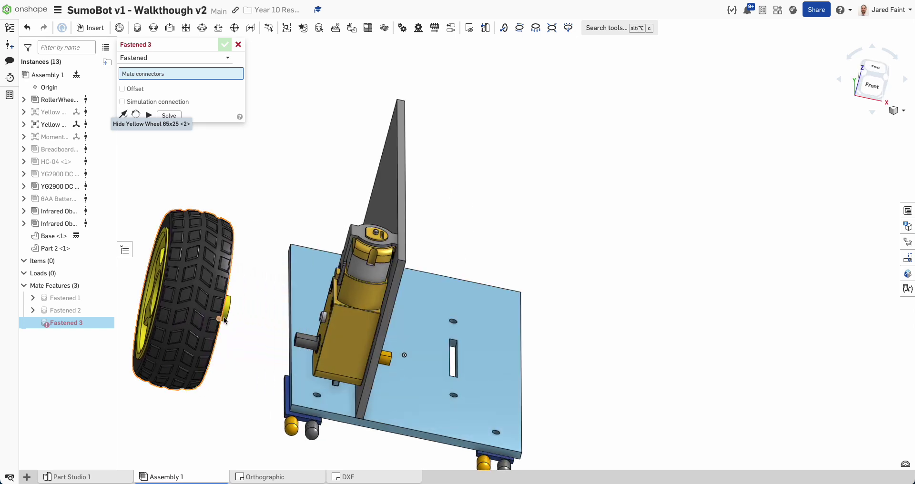
{"action": "right_click_drag", "start_coordinate": [233, 315], "coordinate": [204, 307]}
{"action": "scroll", "coordinate": [203, 310], "scroll_direction": "up", "scroll_amount": 3}
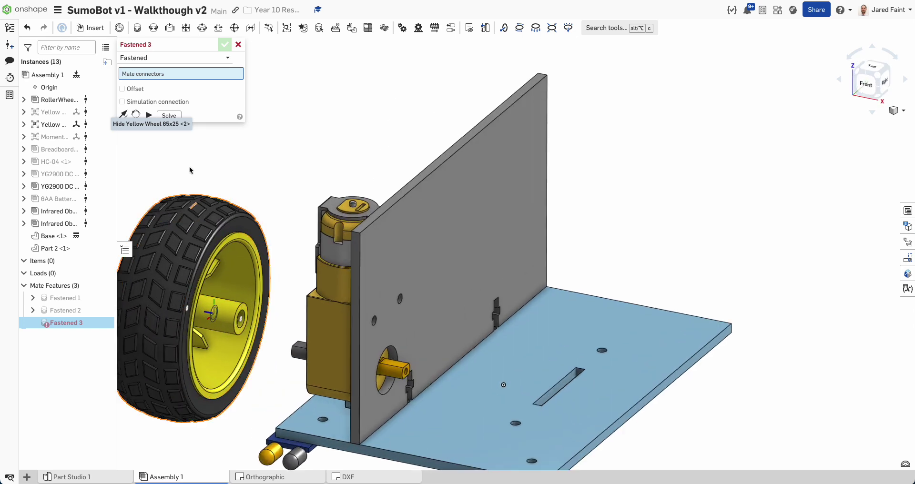
Show the second yellow wheel and add a Revolute mate between its hub bore and the inner end of the YG2900 motor's outer shaft.
{"action": "left_click", "coordinate": [153, 28]}
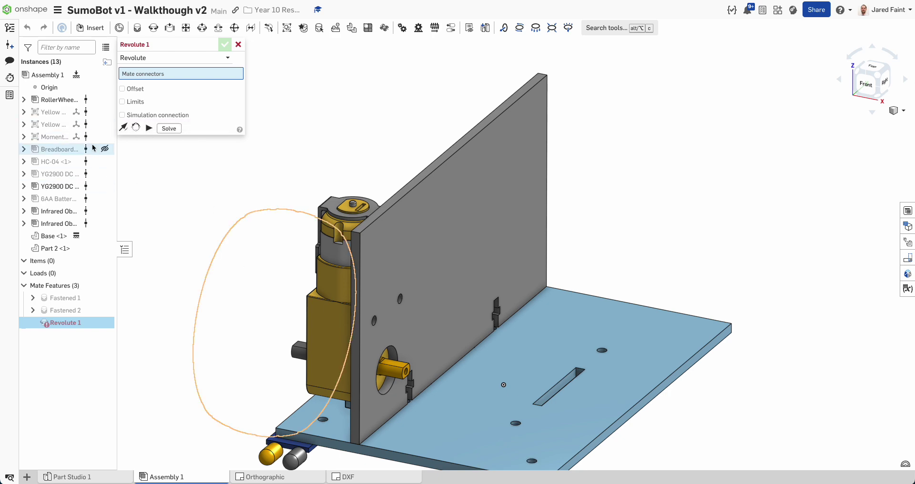
{"action": "left_click", "coordinate": [104, 125]}
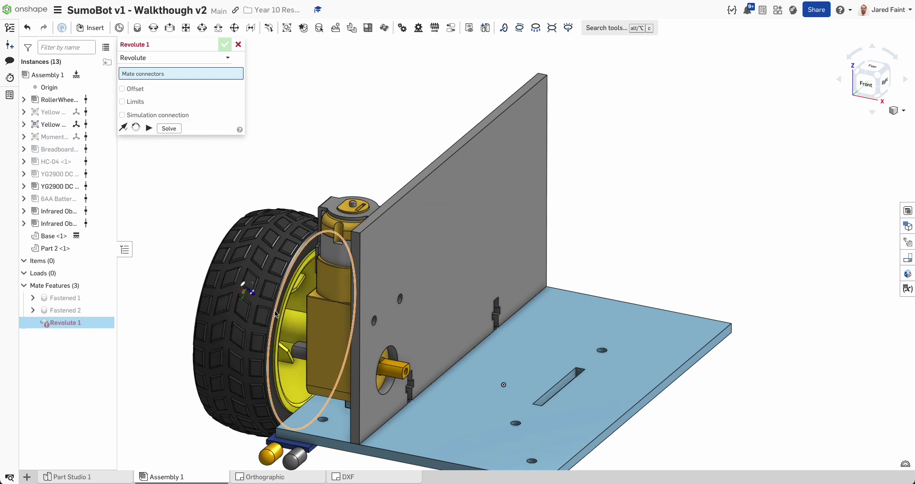
{"action": "right_click_drag", "start_coordinate": [275, 313], "coordinate": [259, 311]}
{"action": "scroll", "coordinate": [270, 333], "scroll_direction": "up", "scroll_amount": 2}
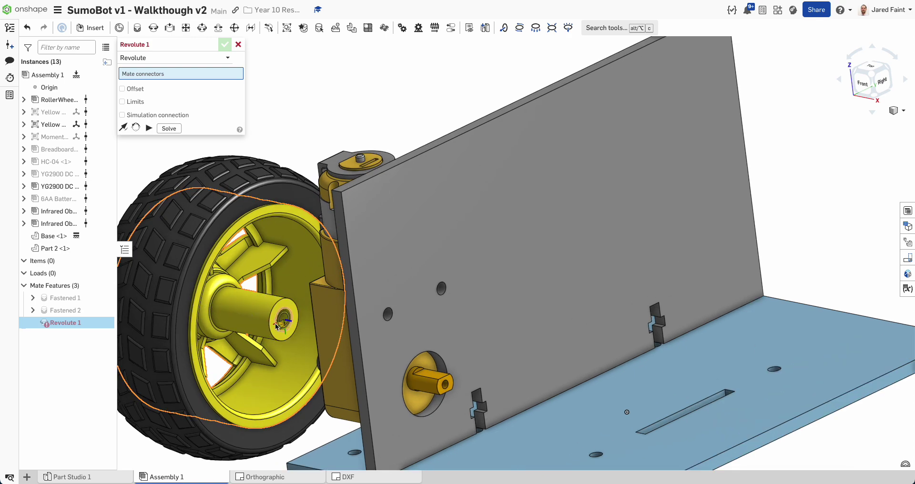
{"action": "left_click", "coordinate": [277, 327]}
{"action": "right_click_drag", "start_coordinate": [277, 327], "coordinate": [347, 355]}
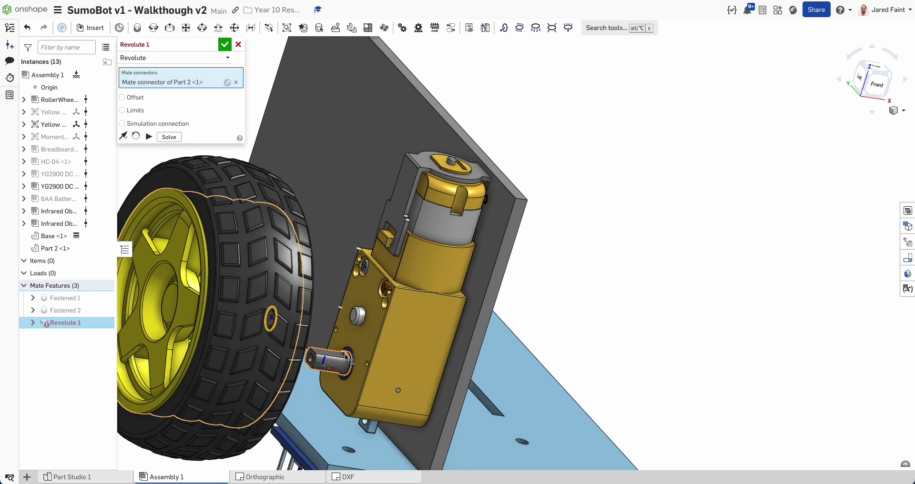
{"action": "scroll", "coordinate": [346, 355], "scroll_direction": "up", "scroll_amount": 5}
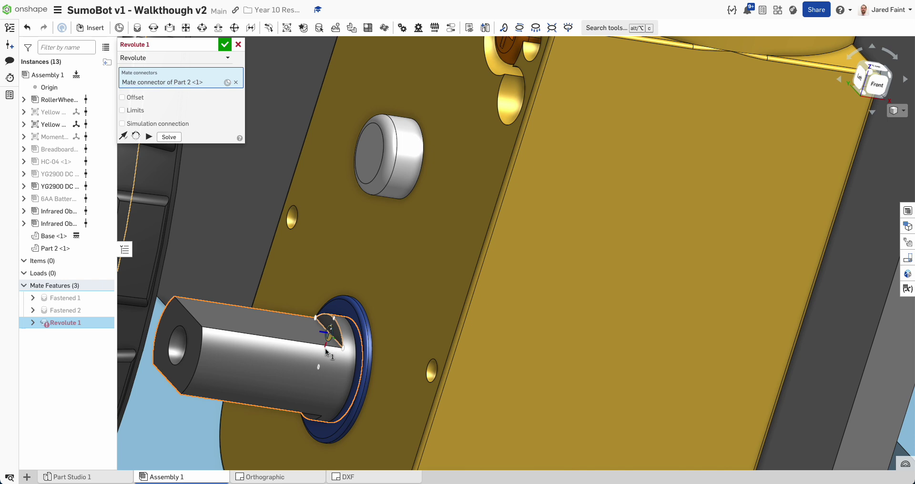
{"action": "left_click", "coordinate": [319, 367]}
{"action": "scroll", "coordinate": [322, 348], "scroll_direction": "down", "scroll_amount": 10}
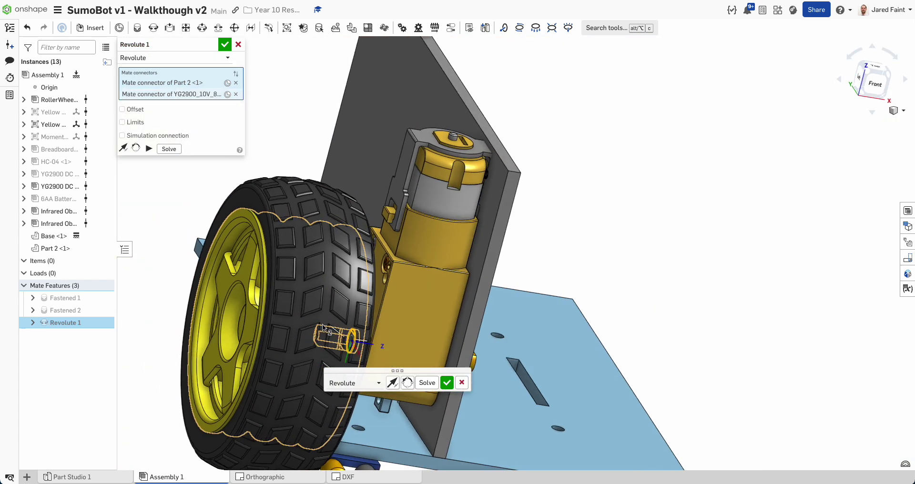
{"action": "right_click_drag", "start_coordinate": [324, 328], "coordinate": [298, 319]}
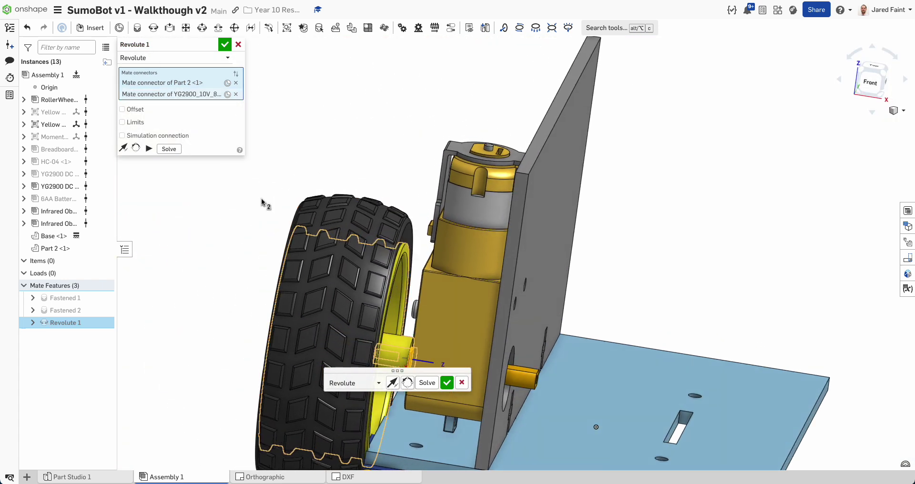
{"action": "left_click", "coordinate": [224, 44]}
{"action": "scroll", "coordinate": [396, 334], "scroll_direction": "down", "scroll_amount": 5}
{"action": "right_click_drag", "start_coordinate": [396, 334], "coordinate": [382, 353]}
{"action": "scroll", "coordinate": [370, 374], "scroll_direction": "down", "scroll_amount": 3}
{"action": "scroll", "coordinate": [382, 354], "scroll_direction": "up", "scroll_amount": 3}
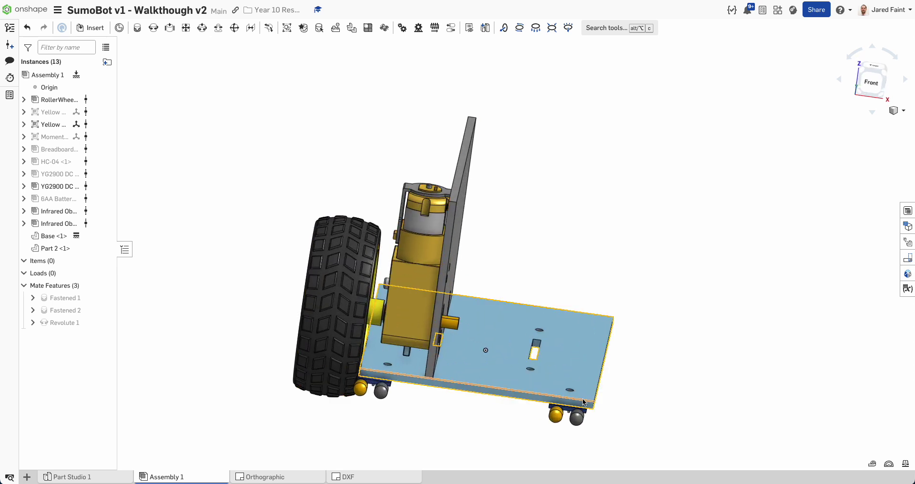
{"action": "right_click_drag", "start_coordinate": [427, 379], "coordinate": [361, 378]}
{"action": "right_click_drag", "start_coordinate": [445, 336], "coordinate": [341, 373]}
In Part Studio 1, edit Sketch Base and set the base rectangle's overall width to 85 mm.
{"action": "left_click", "coordinate": [71, 477]}
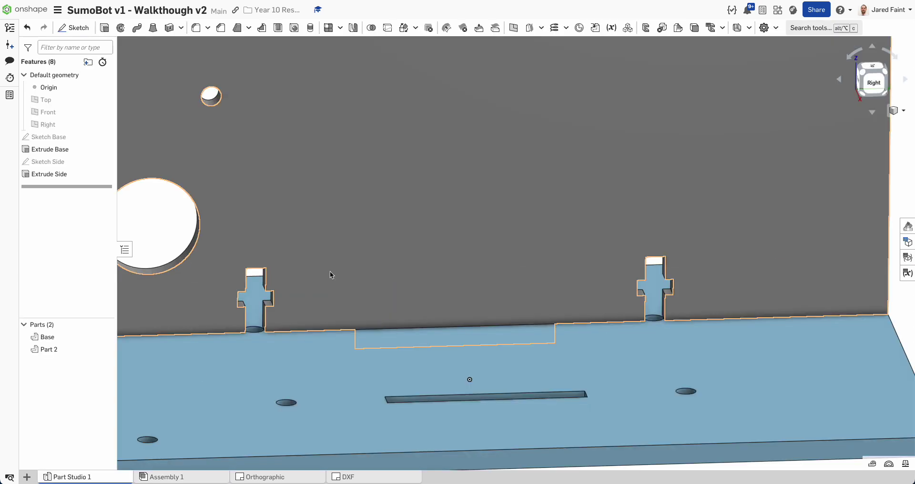
{"action": "double_click", "coordinate": [57, 138]}
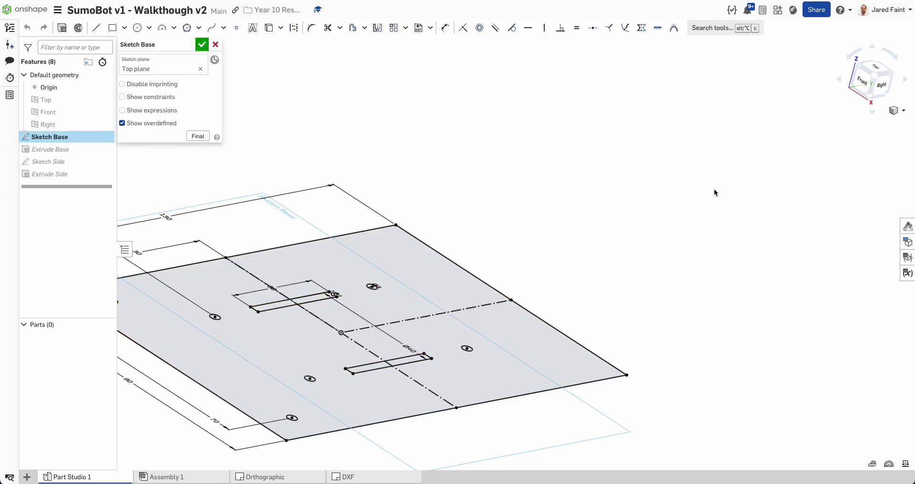
{"action": "key", "text": "n"}
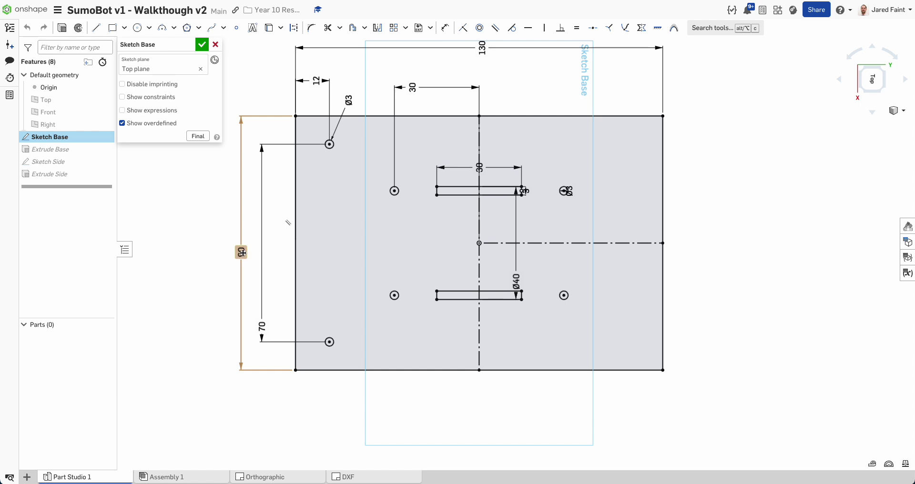
{"action": "double_click", "coordinate": [241, 253]}
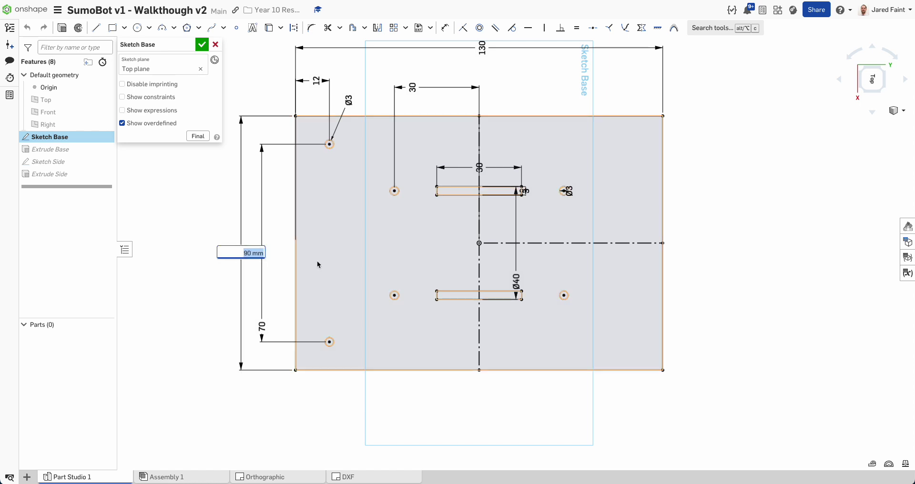
{"action": "type", "text": "85"}
{"action": "key", "text": "Return"}
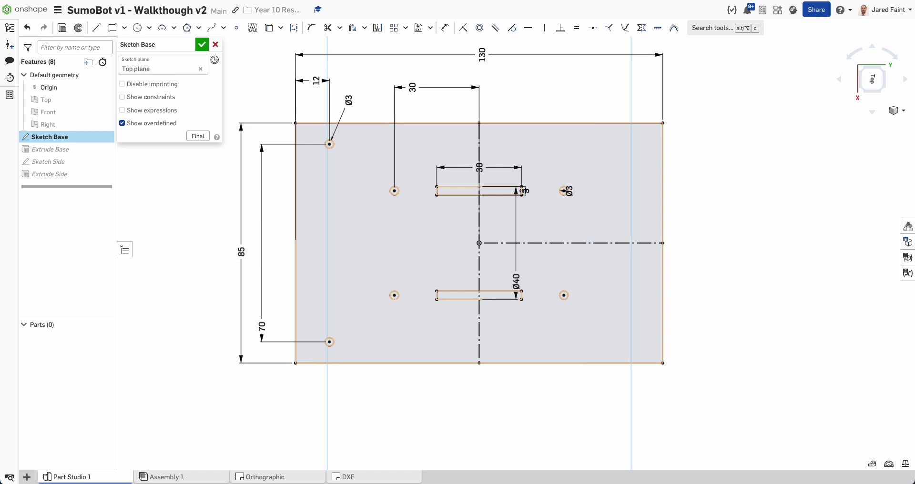
{"action": "left_click", "coordinate": [199, 45]}
In Assembly 1, add a Fastened mate joining the underside of the base's front hole beside the wheel to the loose infrared sensor's mounting hole.
{"action": "left_click", "coordinate": [187, 477]}
{"action": "right_click_drag", "start_coordinate": [282, 394], "coordinate": [312, 361]}
{"action": "scroll", "coordinate": [388, 278], "scroll_direction": "up", "scroll_amount": 5}
{"action": "right_click_drag", "start_coordinate": [388, 279], "coordinate": [376, 249]}
{"action": "left_click_drag", "start_coordinate": [367, 182], "coordinate": [399, 413]}
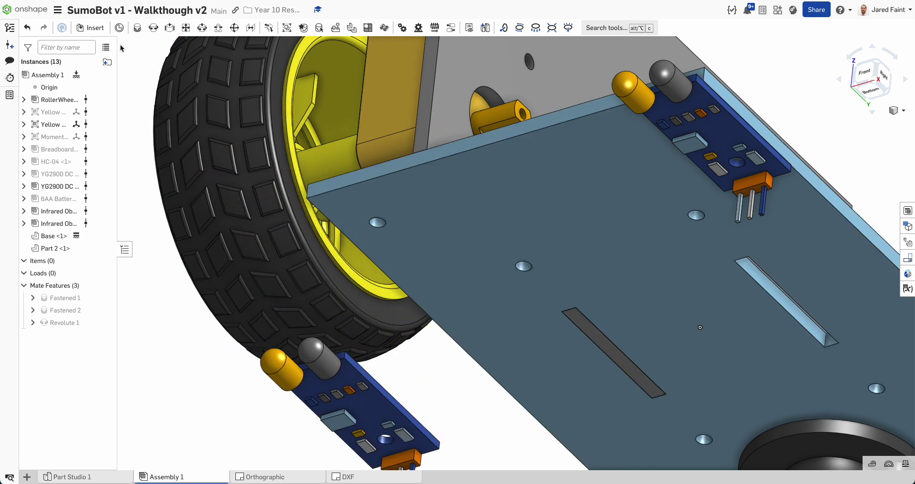
{"action": "left_click", "coordinate": [137, 28]}
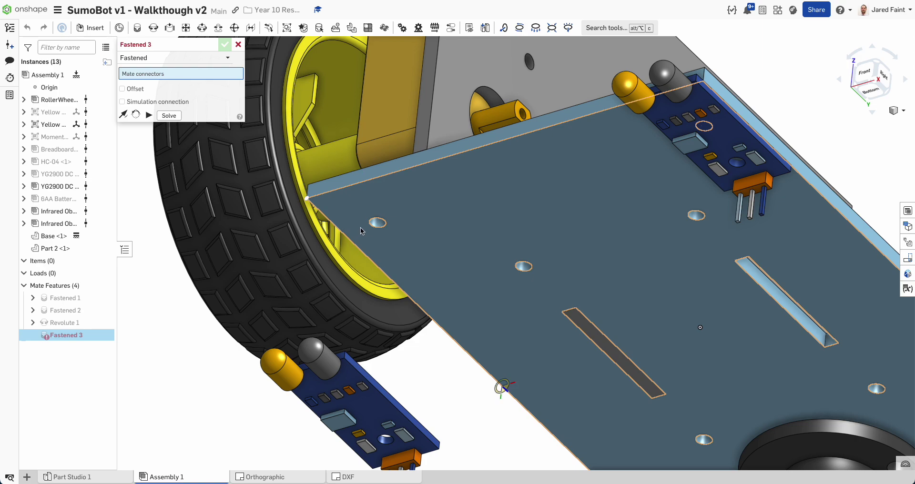
{"action": "left_click", "coordinate": [377, 223]}
{"action": "right_click_drag", "start_coordinate": [377, 231], "coordinate": [364, 458]}
{"action": "left_click_drag", "start_coordinate": [199, 411], "coordinate": [158, 326]}
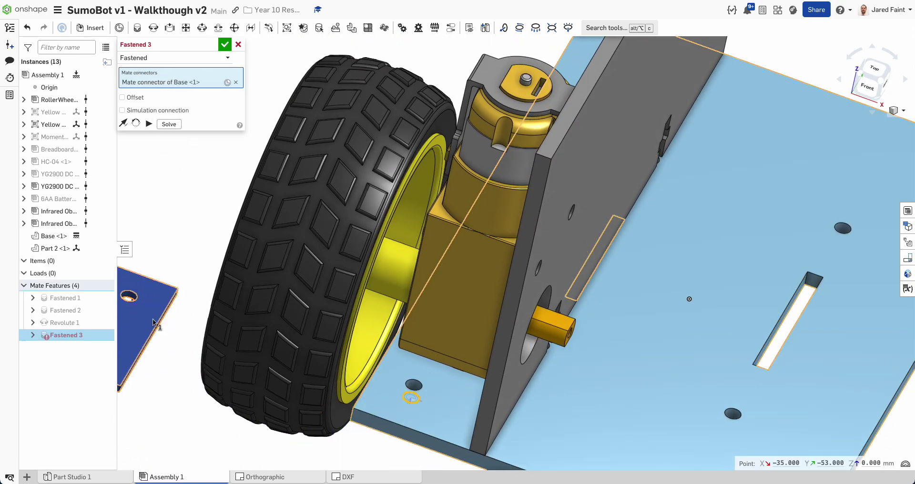
{"action": "left_click", "coordinate": [130, 294]}
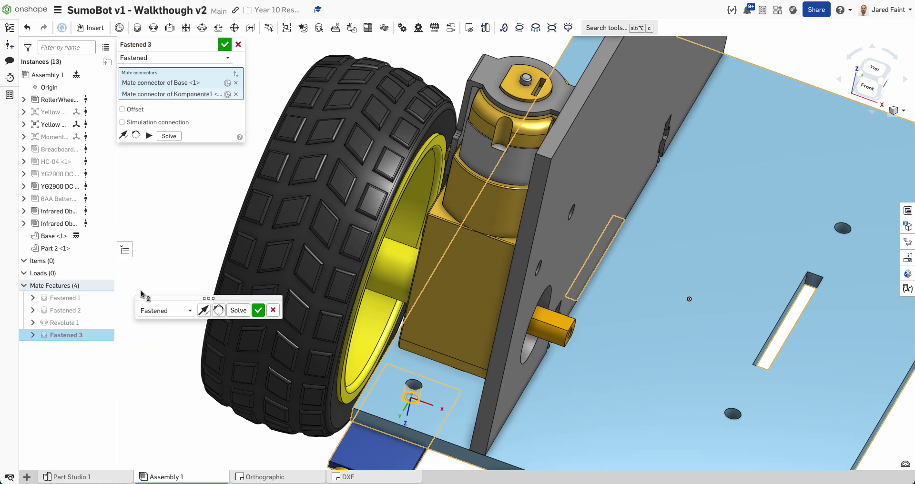
{"action": "right_click_drag", "start_coordinate": [359, 370], "coordinate": [248, 200]}
{"action": "left_click", "coordinate": [224, 45]}
Add a Fastened mate joining the other infrared sensor's mounting hole to the underside of the base's opposite front hole.
{"action": "right_click_drag", "start_coordinate": [485, 342], "coordinate": [348, 210]}
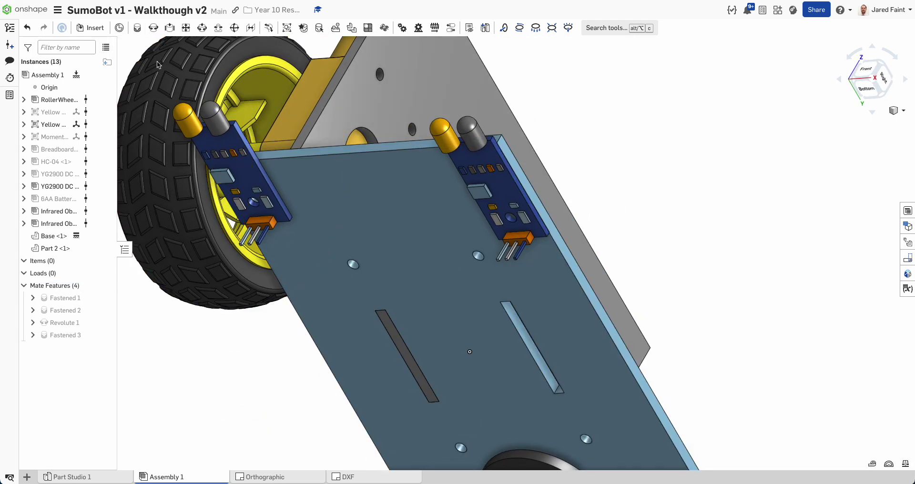
{"action": "left_click", "coordinate": [137, 29]}
{"action": "left_click", "coordinate": [497, 199]}
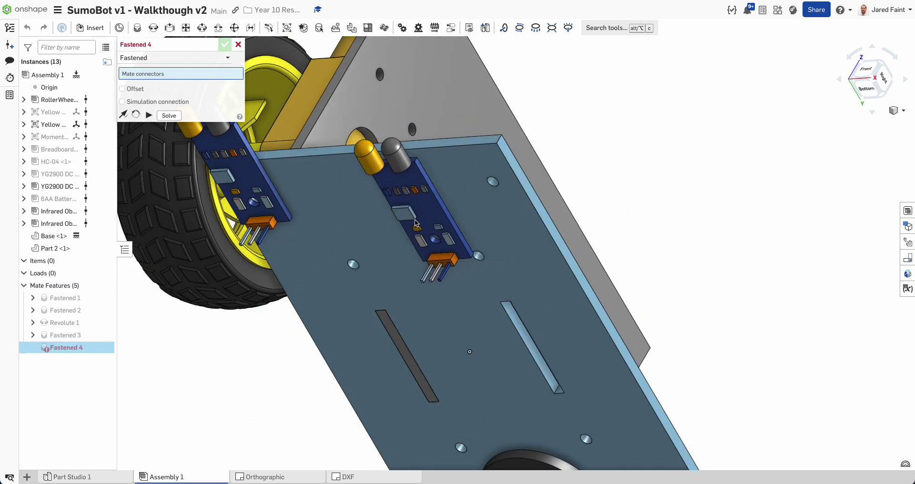
{"action": "left_click", "coordinate": [495, 187]}
{"action": "right_click_drag", "start_coordinate": [496, 188], "coordinate": [454, 216]}
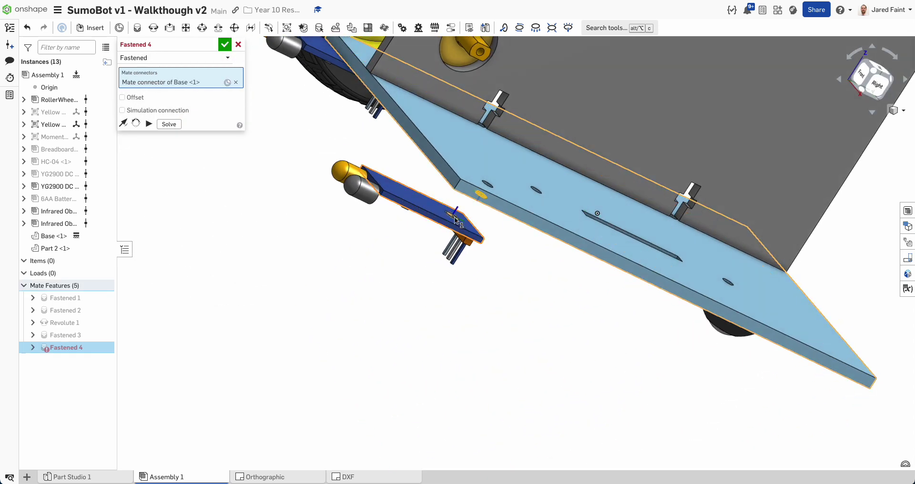
{"action": "left_click", "coordinate": [452, 216]}
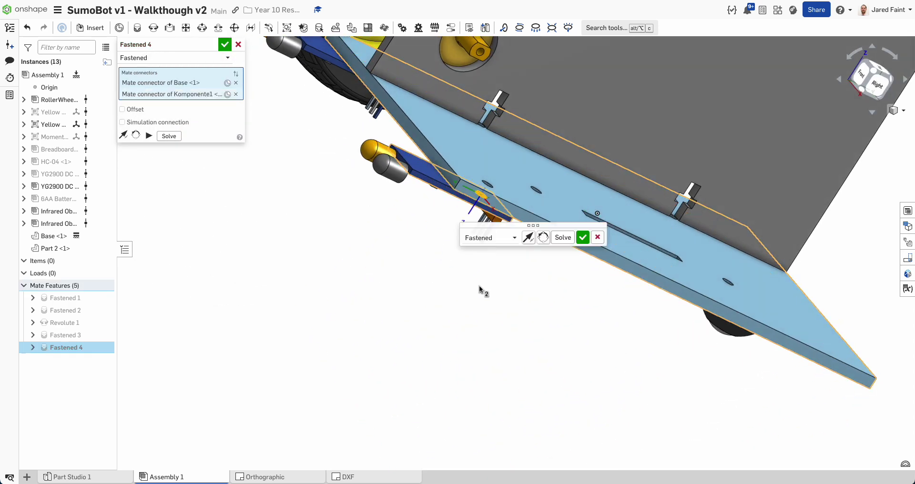
{"action": "left_click", "coordinate": [578, 242]}
In Part Studio 1, edit Sketch Base to move the two sensor holes farther from the base's front edge, then return to Assembly 1.
{"action": "scroll", "coordinate": [415, 258], "scroll_direction": "down", "scroll_amount": 5}
{"action": "right_click_drag", "start_coordinate": [416, 257], "coordinate": [420, 288]}
{"action": "scroll", "coordinate": [416, 220], "scroll_direction": "down", "scroll_amount": 2}
{"action": "right_click_drag", "start_coordinate": [416, 222], "coordinate": [424, 276]}
{"action": "right_click_drag", "start_coordinate": [401, 216], "coordinate": [301, 352]}
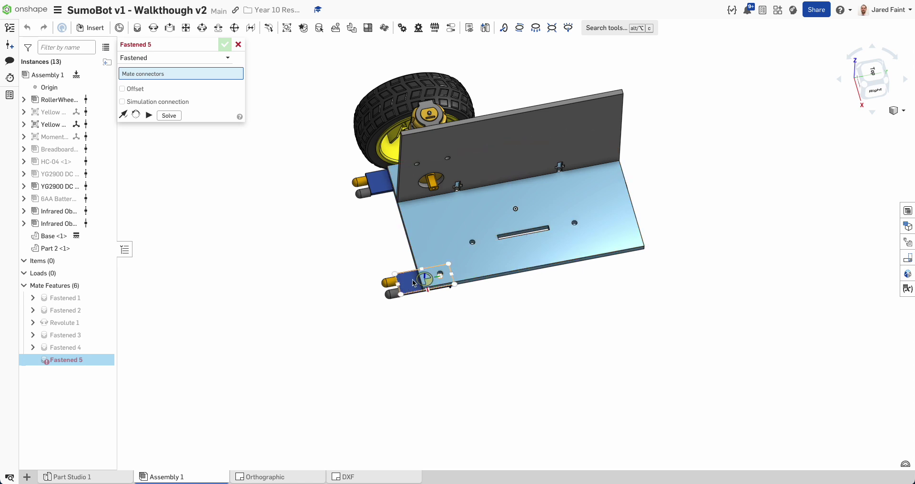
{"action": "left_click", "coordinate": [84, 478]}
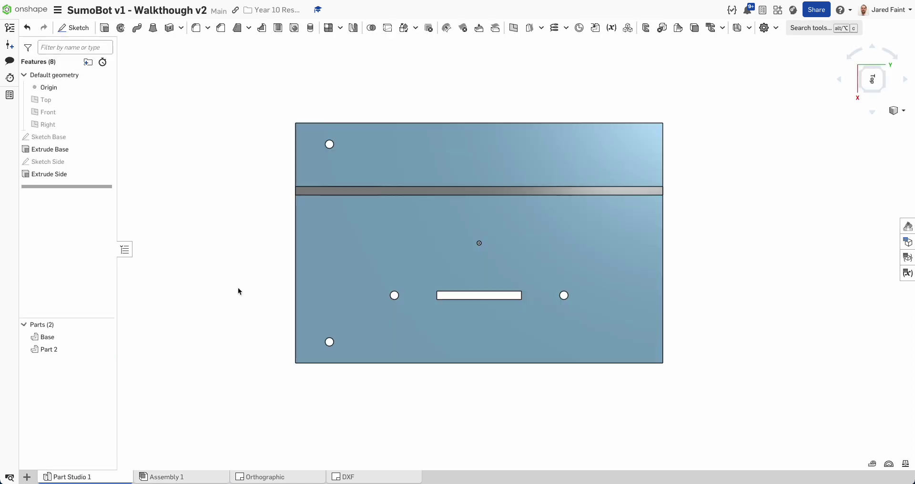
{"action": "double_click", "coordinate": [49, 137]}
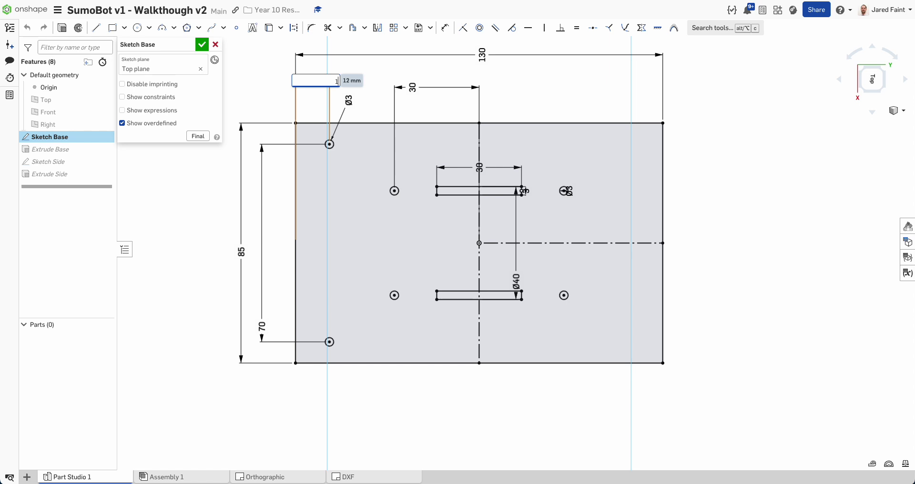
{"action": "left_click", "coordinate": [202, 45]}
{"action": "left_click", "coordinate": [194, 480]}
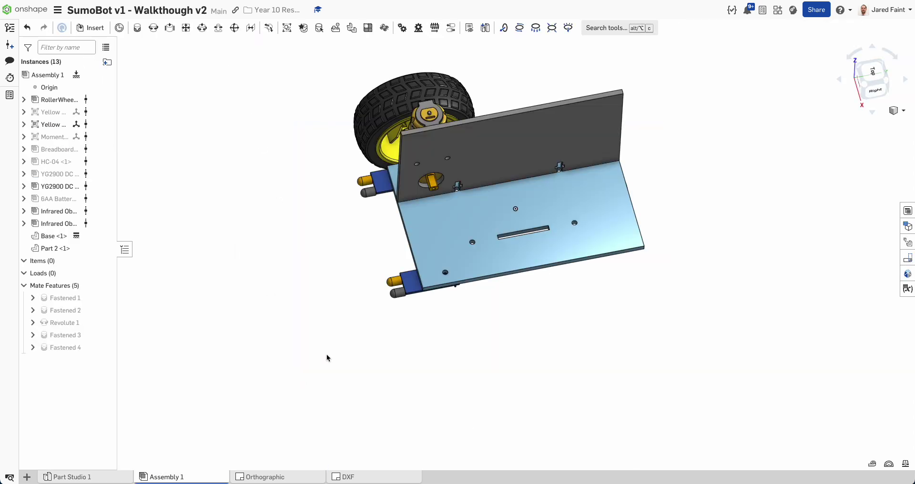
Examine how the infrared sensors, side plate and wheel sit on the base from several angles, including the isometric view.
{"action": "mouse_move", "coordinate": [435, 283]}
{"action": "right_mouse_down"}
{"action": "mouse_move", "coordinate": [433, 218]}
{"action": "mouse_move", "coordinate": [446, 245]}
{"action": "mouse_move", "coordinate": [436, 270]}
{"action": "right_mouse_up"}
{"action": "scroll", "coordinate": [436, 270], "scroll_direction": "up", "scroll_amount": 3}
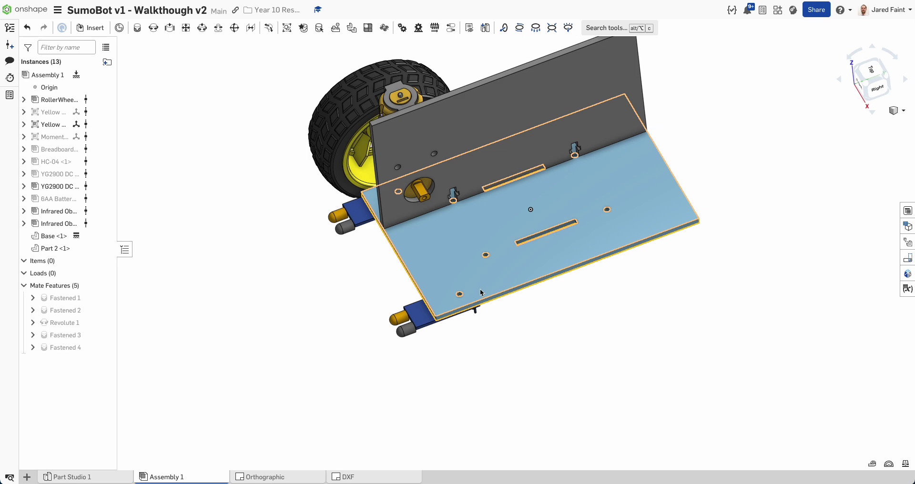
{"action": "right_click_drag", "start_coordinate": [478, 288], "coordinate": [310, 165]}
{"action": "right_click", "coordinate": [334, 164]}
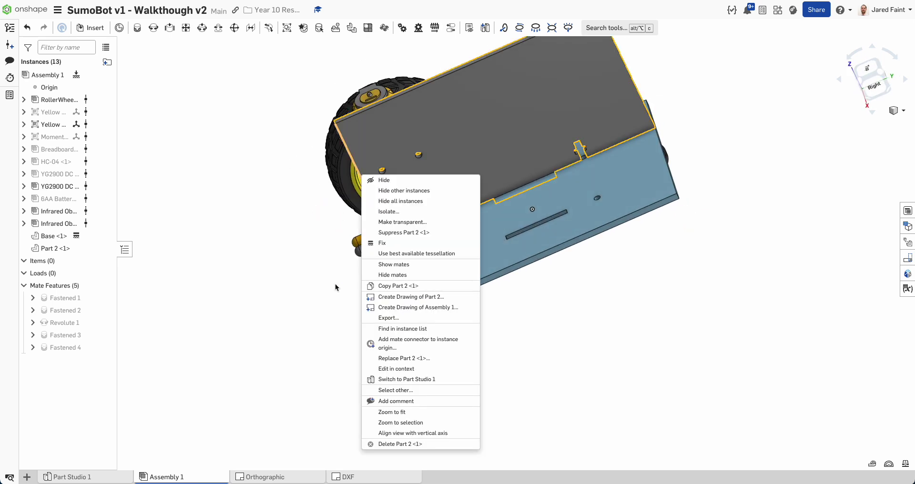
{"action": "left_click", "coordinate": [343, 273]}
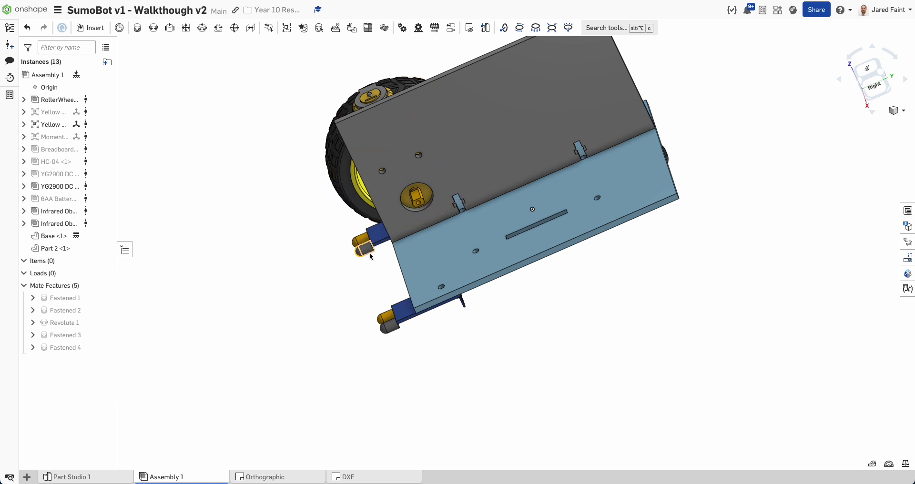
{"action": "key", "text": "shift+7"}
{"action": "right_click_drag", "start_coordinate": [451, 328], "coordinate": [460, 320]}
{"action": "right_click_drag", "start_coordinate": [453, 203], "coordinate": [424, 213]}
{"action": "right_click_drag", "start_coordinate": [474, 249], "coordinate": [508, 229]}
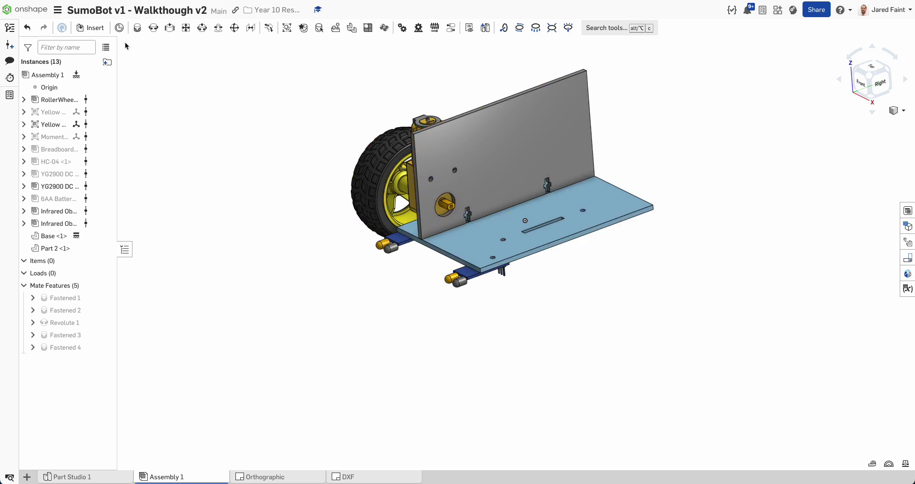
Insert a second instance of the side plate, Part 2, into the assembly beside the base's free slot.
{"action": "left_click", "coordinate": [90, 28]}
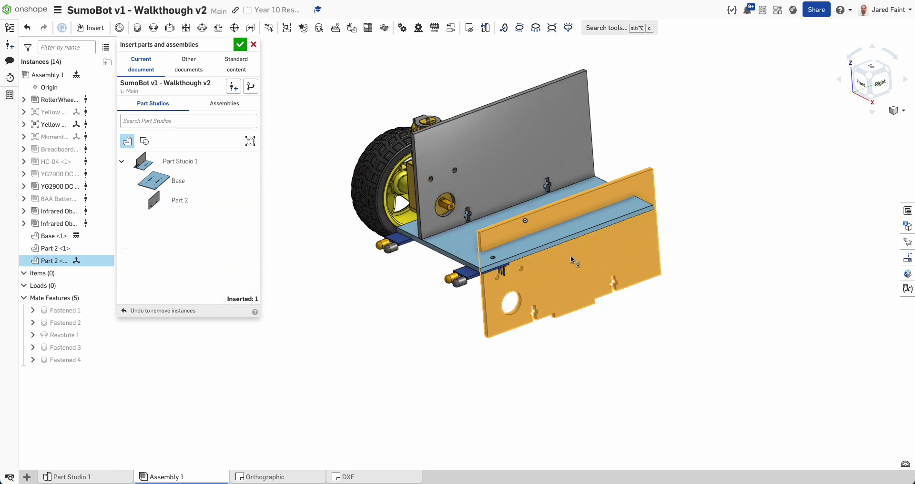
{"action": "left_click", "coordinate": [589, 250]}
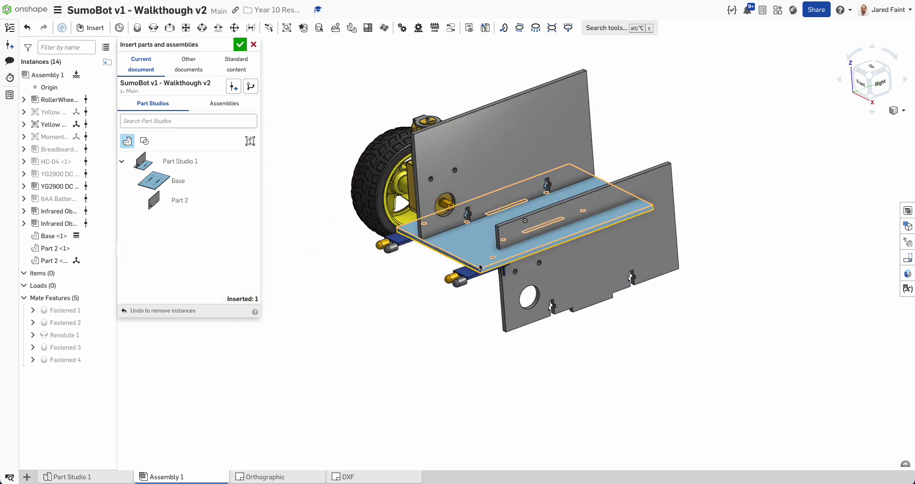
{"action": "left_click", "coordinate": [240, 45]}
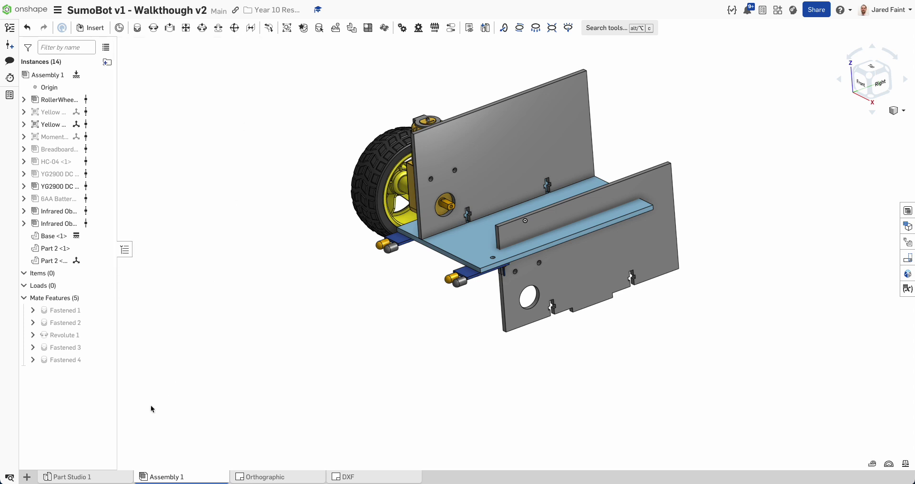
In Part Studio 1, bring up the available actions for the side plate, Part 2.
{"action": "left_click", "coordinate": [71, 477]}
{"action": "right_click_drag", "start_coordinate": [344, 249], "coordinate": [287, 259]}
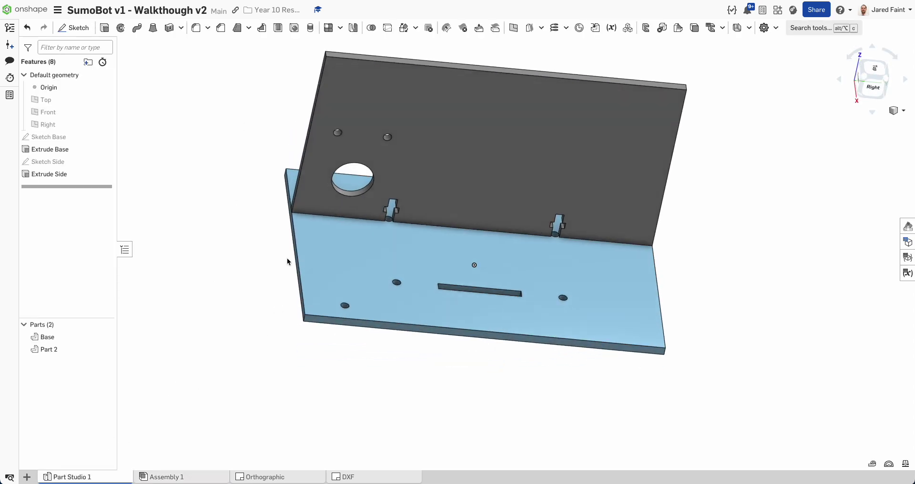
{"action": "right_click", "coordinate": [50, 350]}
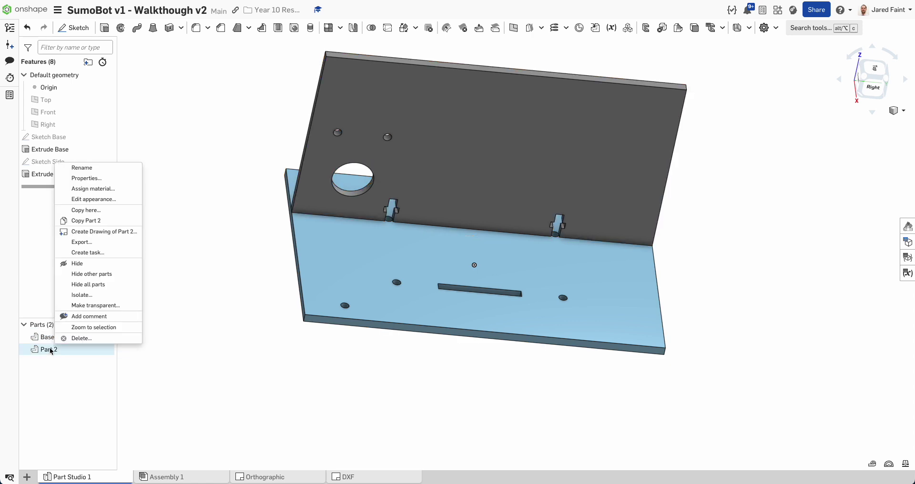
Rename the second part in the parts list as Side.
{"action": "left_click", "coordinate": [80, 168]}
{"action": "type", "text": "Side"}
{"action": "key", "text": "Return"}
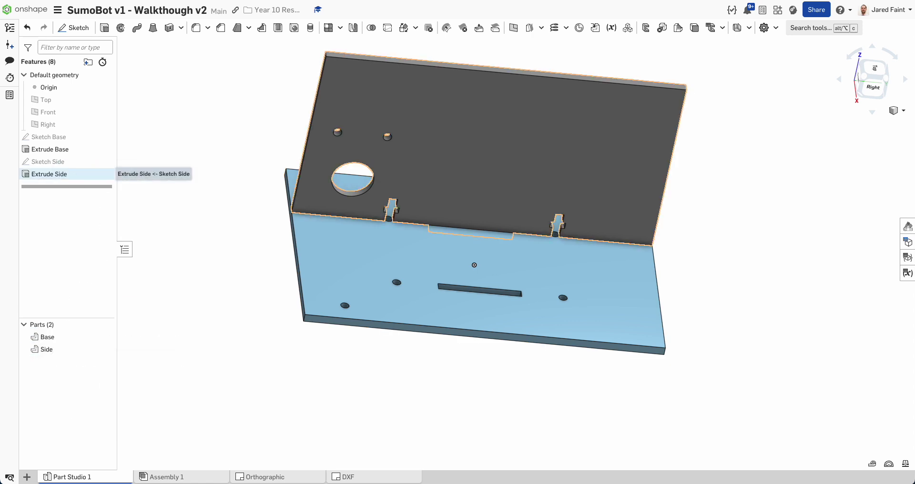
{"action": "left_click", "coordinate": [128, 192]}
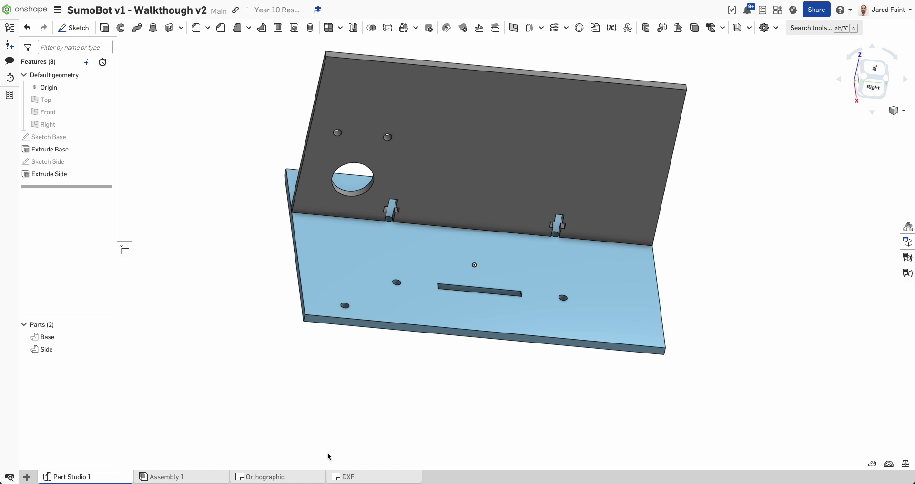
In Assembly 1, join the bottom tab of the loose Side <2> plate to the Base's free slot with a Fastened mate.
{"action": "left_click", "coordinate": [182, 481]}
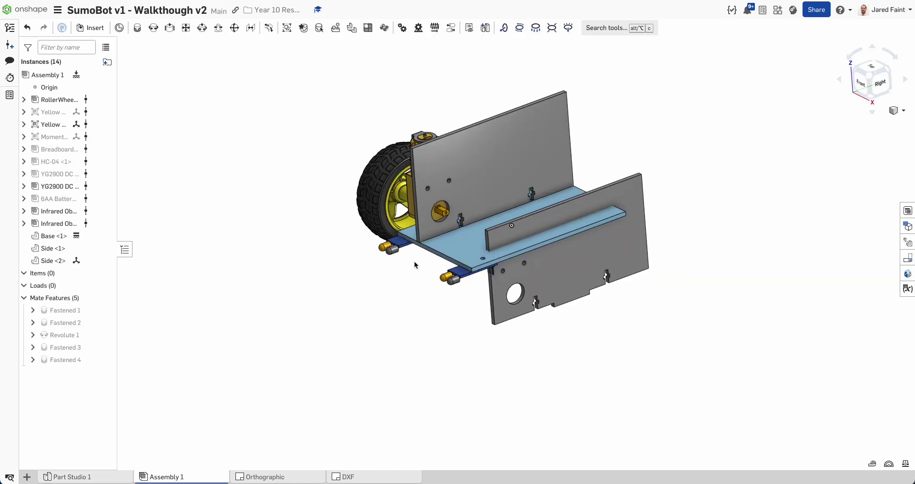
{"action": "left_click_drag", "start_coordinate": [541, 234], "coordinate": [521, 188]}
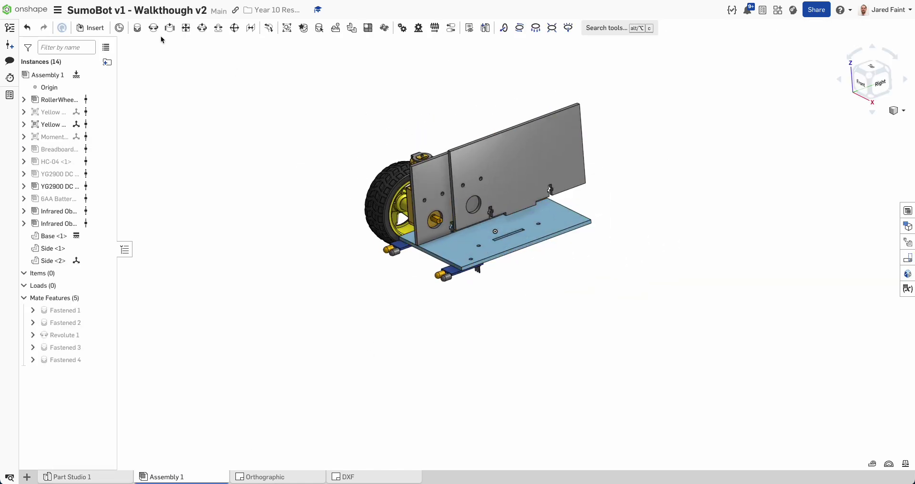
{"action": "left_click", "coordinate": [133, 29]}
{"action": "scroll", "coordinate": [510, 224], "scroll_direction": "up", "scroll_amount": 8}
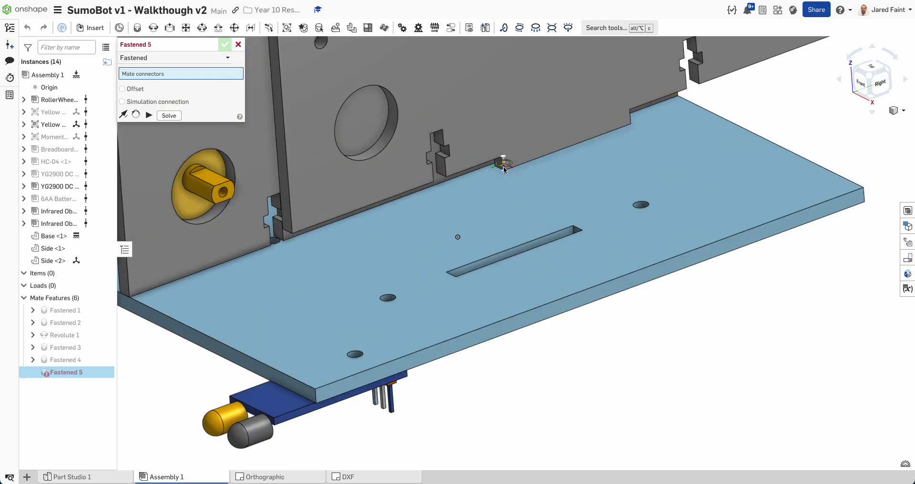
{"action": "scroll", "coordinate": [506, 170], "scroll_direction": "up", "scroll_amount": 5}
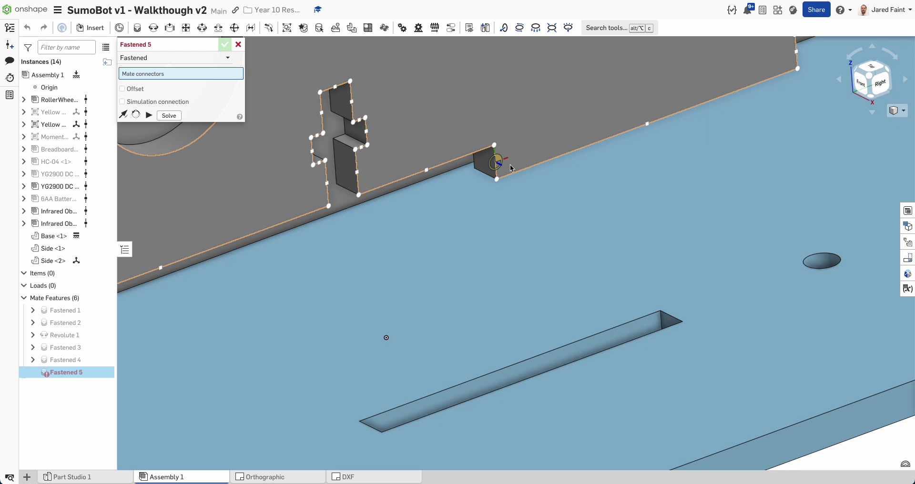
{"action": "left_click", "coordinate": [508, 176]}
{"action": "scroll", "coordinate": [449, 372], "scroll_direction": "down", "scroll_amount": 5}
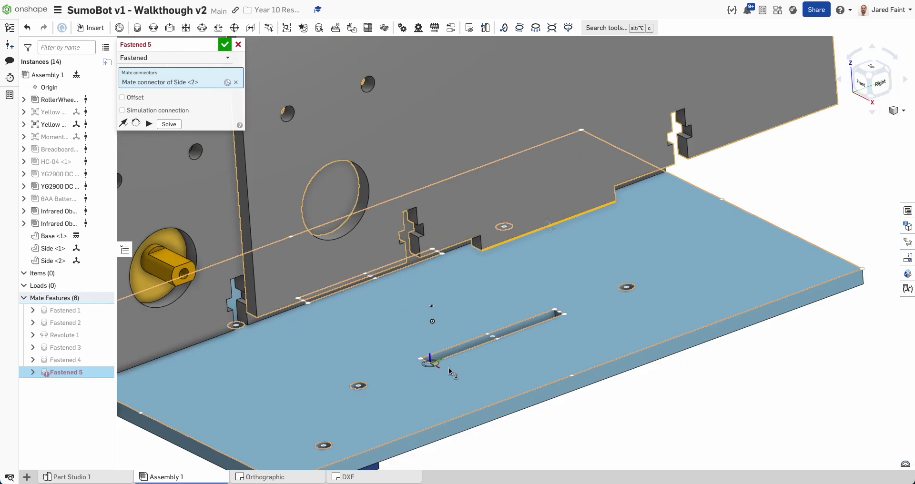
{"action": "right_click_drag", "start_coordinate": [453, 402], "coordinate": [655, 425]}
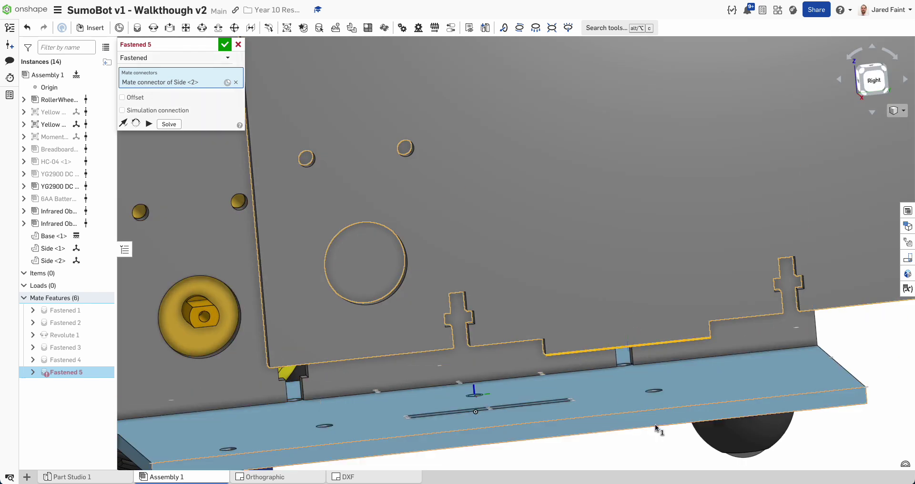
{"action": "right_click_drag", "start_coordinate": [665, 460], "coordinate": [459, 400]}
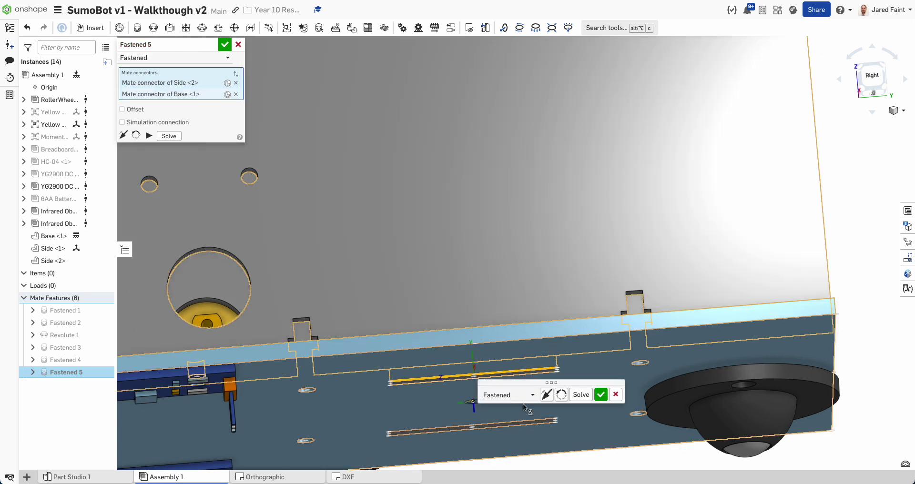
{"action": "right_click_drag", "start_coordinate": [539, 248], "coordinate": [503, 313]}
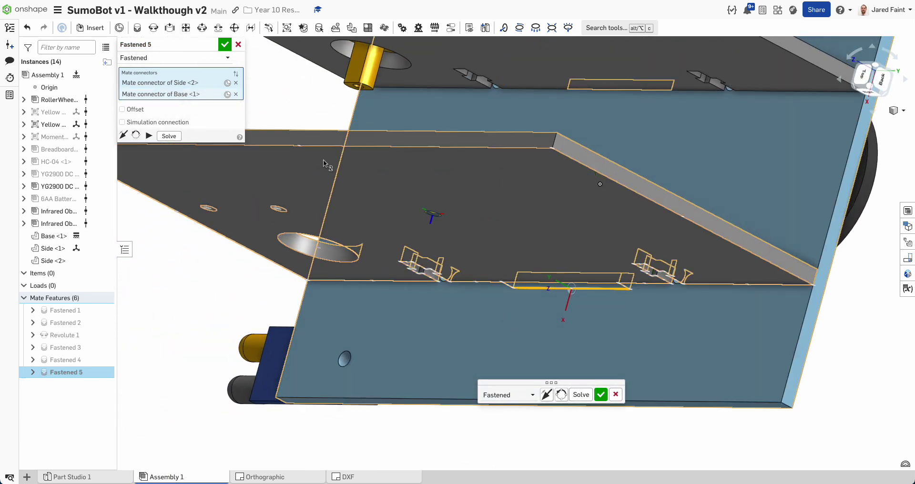
{"action": "left_click", "coordinate": [225, 45]}
Show the hidden Yellow wheel and YG2900 DC motor, and move both outward, clear of the Side <2> plate.
{"action": "right_click_drag", "start_coordinate": [233, 97], "coordinate": [342, 255]}
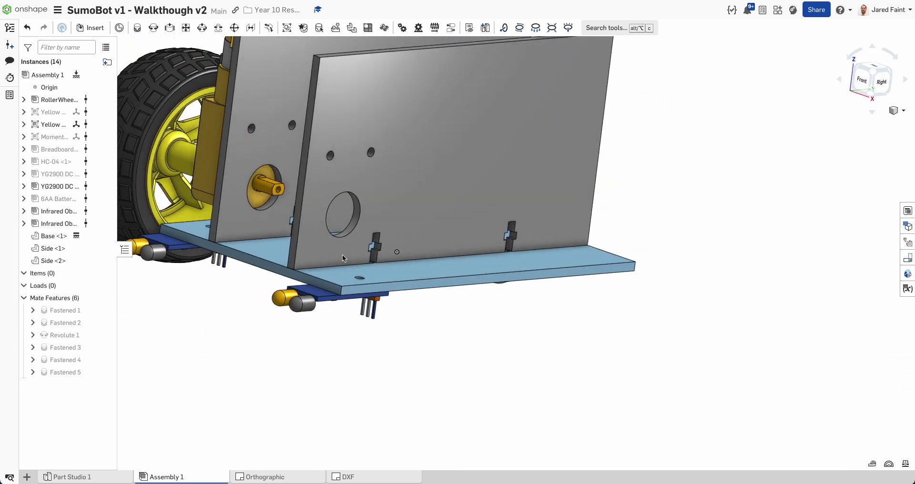
{"action": "left_click", "coordinate": [104, 112]}
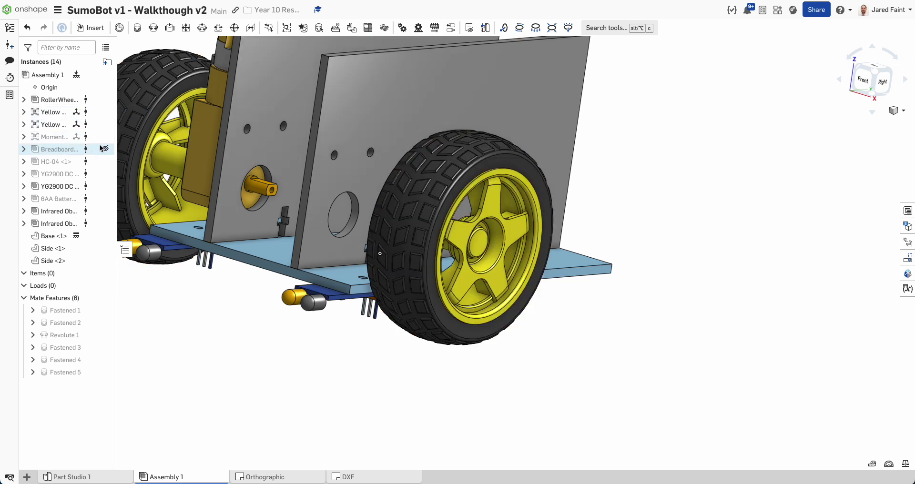
{"action": "left_click", "coordinate": [105, 174]}
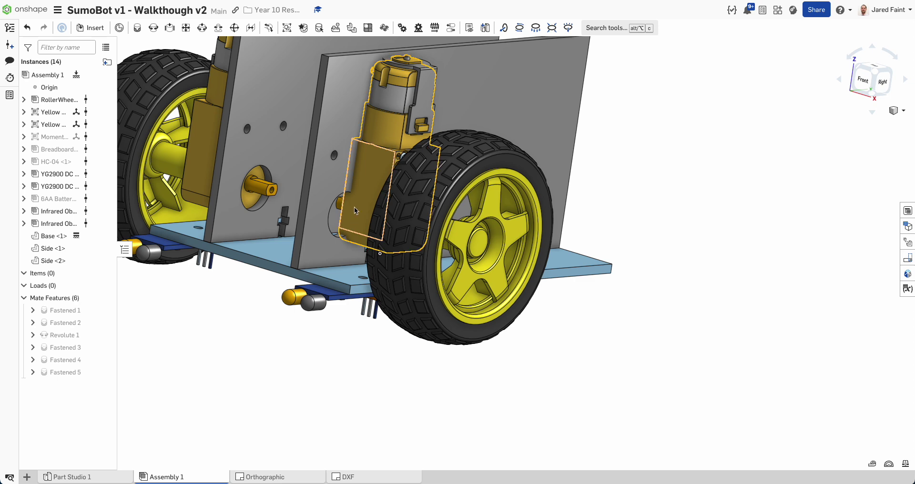
{"action": "left_click_drag", "start_coordinate": [481, 275], "coordinate": [665, 322]}
{"action": "left_click_drag", "start_coordinate": [379, 207], "coordinate": [457, 281]}
{"action": "right_click_drag", "start_coordinate": [459, 285], "coordinate": [469, 256]}
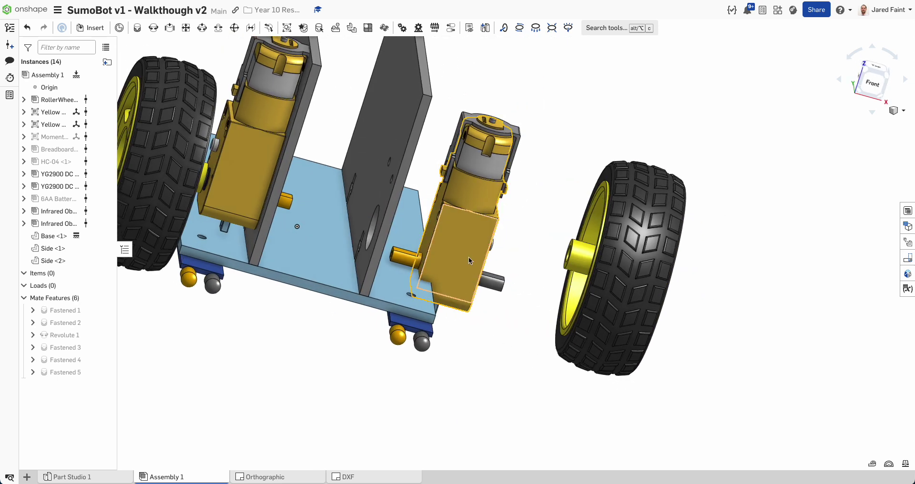
Attach the loose YG2900 motor to the outer face of Side <2> at a mounting hole with a Fastened mate.
{"action": "left_click", "coordinate": [138, 28]}
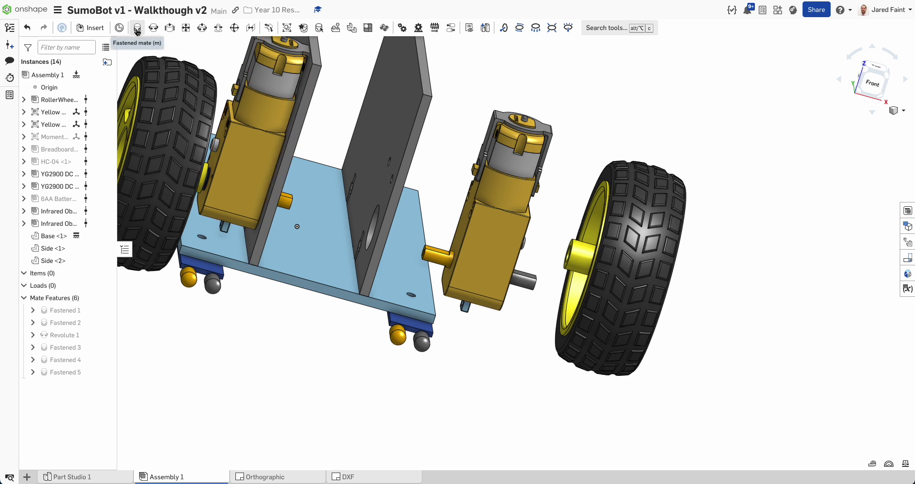
{"action": "scroll", "coordinate": [445, 189], "scroll_direction": "up", "scroll_amount": 5}
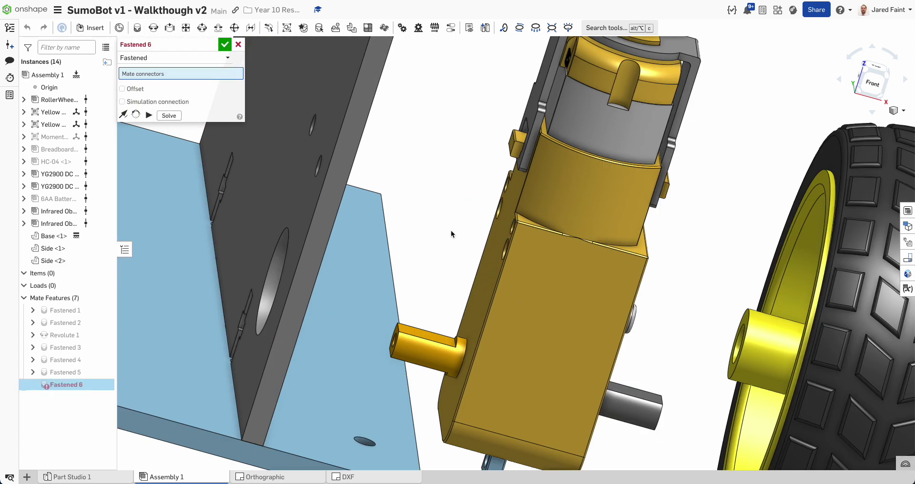
{"action": "right_click_drag", "start_coordinate": [451, 234], "coordinate": [392, 231]}
{"action": "left_click", "coordinate": [242, 172]}
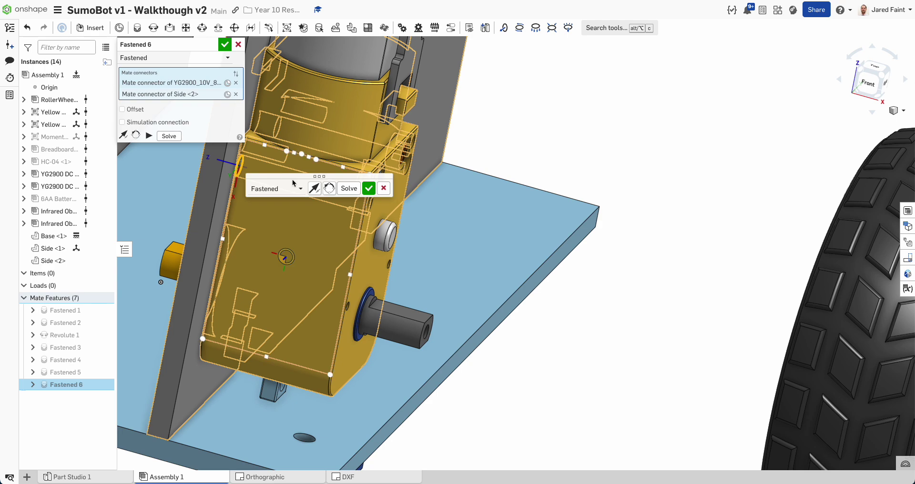
{"action": "left_click", "coordinate": [369, 189]}
Connect the loose wheel's hub to the outer shaft of the newly mounted motor with a Revolute mate.
{"action": "right_click_drag", "start_coordinate": [365, 196], "coordinate": [403, 221]}
{"action": "left_click", "coordinate": [155, 30]}
{"action": "left_click", "coordinate": [469, 313]}
{"action": "right_click_drag", "start_coordinate": [469, 313], "coordinate": [204, 316]}
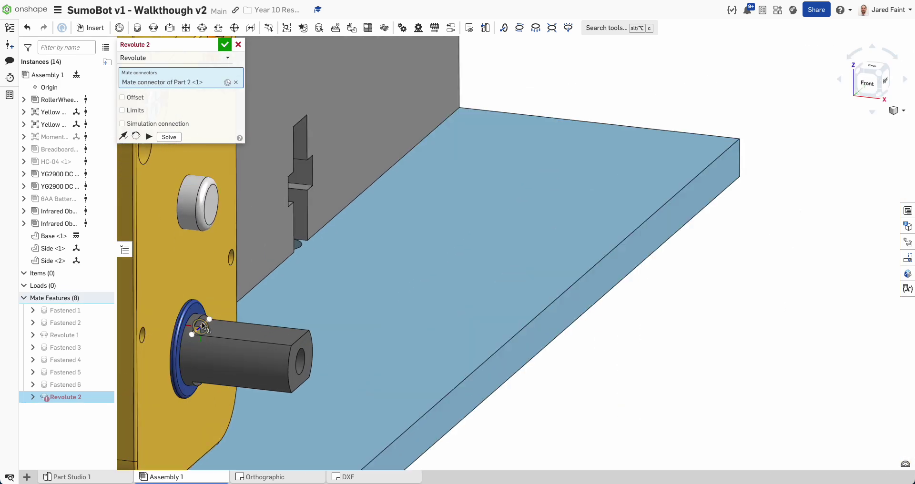
{"action": "scroll", "coordinate": [200, 321], "scroll_direction": "up", "scroll_amount": 3}
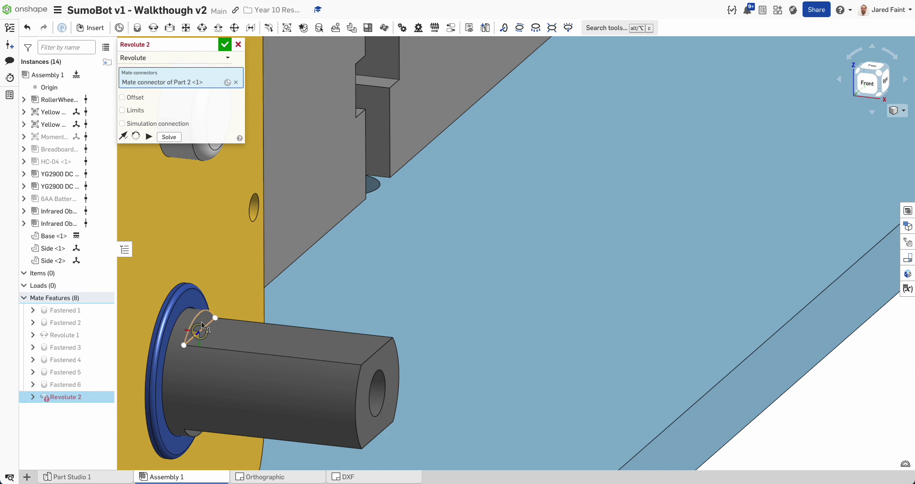
{"action": "left_click", "coordinate": [201, 367]}
{"action": "scroll", "coordinate": [229, 341], "scroll_direction": "down", "scroll_amount": 5}
{"action": "right_click_drag", "start_coordinate": [246, 337], "coordinate": [264, 333]}
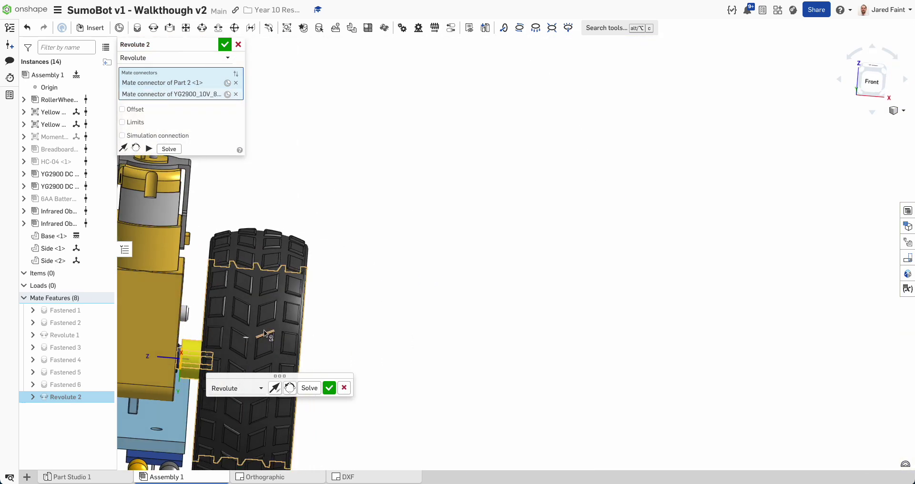
{"action": "left_click", "coordinate": [329, 389]}
{"action": "scroll", "coordinate": [233, 322], "scroll_direction": "down", "scroll_amount": 8}
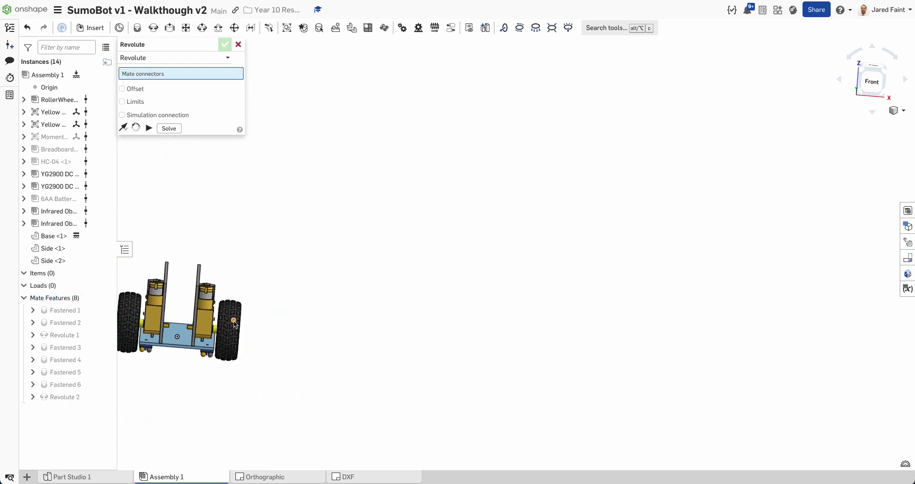
{"action": "left_click", "coordinate": [239, 45]}
Examine how the two side plates, motors and wheels fit together on the base from several angles.
{"action": "right_click_drag", "start_coordinate": [260, 141], "coordinate": [252, 207]}
{"action": "scroll", "coordinate": [236, 305], "scroll_direction": "up", "scroll_amount": 5}
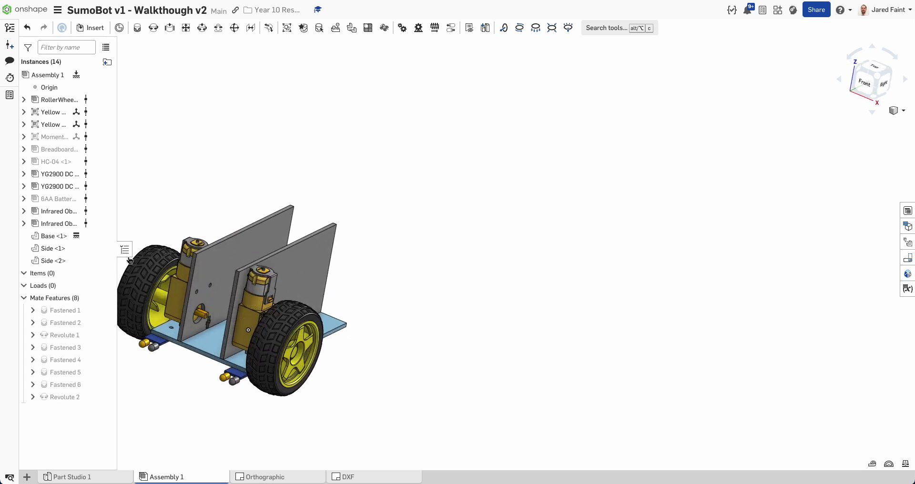
{"action": "scroll", "coordinate": [219, 306], "scroll_direction": "up", "scroll_amount": 4}
{"action": "right_click_drag", "start_coordinate": [222, 310], "coordinate": [199, 307]}
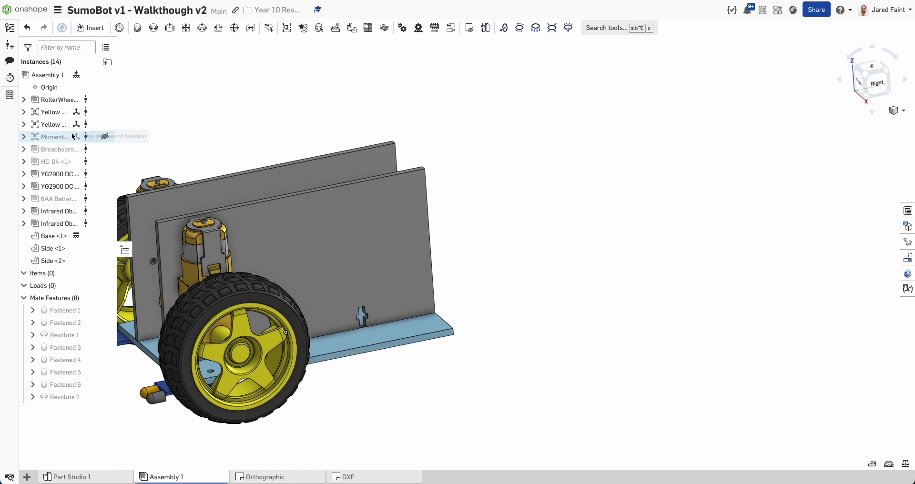
{"action": "right_click_drag", "start_coordinate": [151, 220], "coordinate": [351, 292]}
{"action": "scroll", "coordinate": [348, 248], "scroll_direction": "up", "scroll_amount": 5}
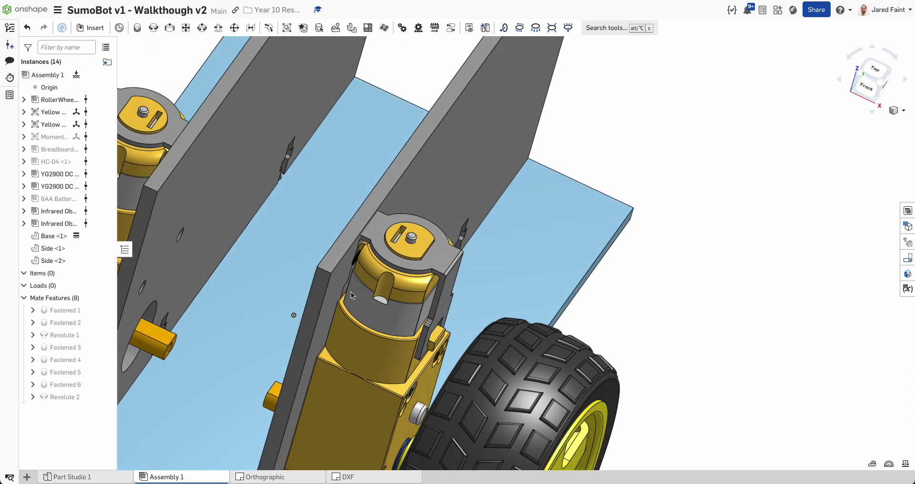
{"action": "right_click_drag", "start_coordinate": [227, 233], "coordinate": [201, 214]}
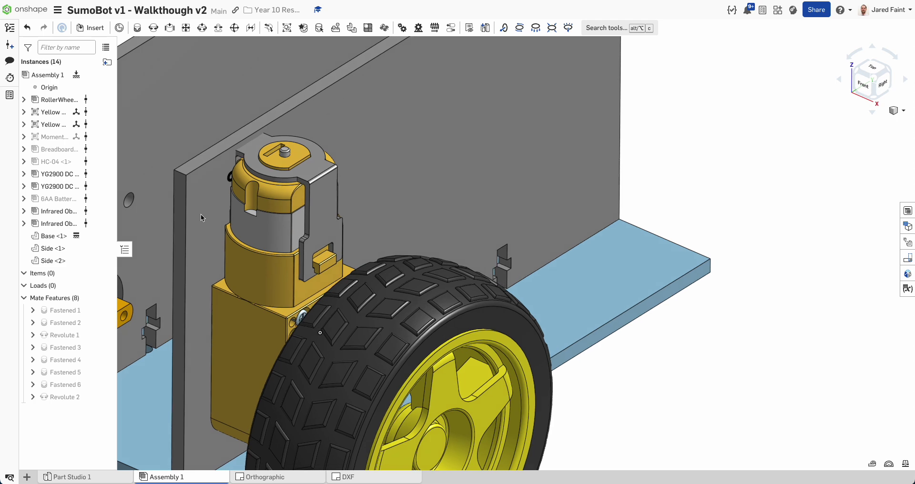
{"action": "middle_click_drag", "start_coordinate": [202, 211], "coordinate": [238, 105]}
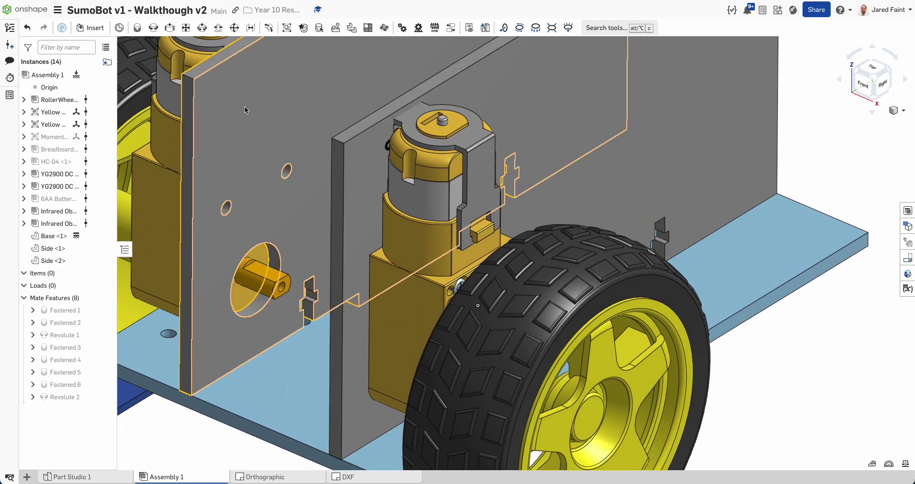
Open the Side <1> plate for editing in the context of the assembly.
{"action": "right_click", "coordinate": [244, 107]}
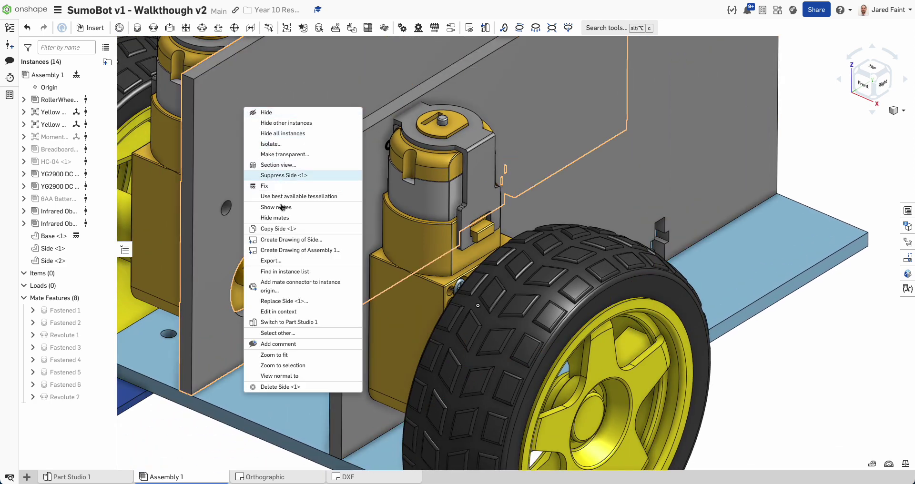
{"action": "left_click", "coordinate": [281, 313]}
{"action": "right_click_drag", "start_coordinate": [287, 311], "coordinate": [333, 204]}
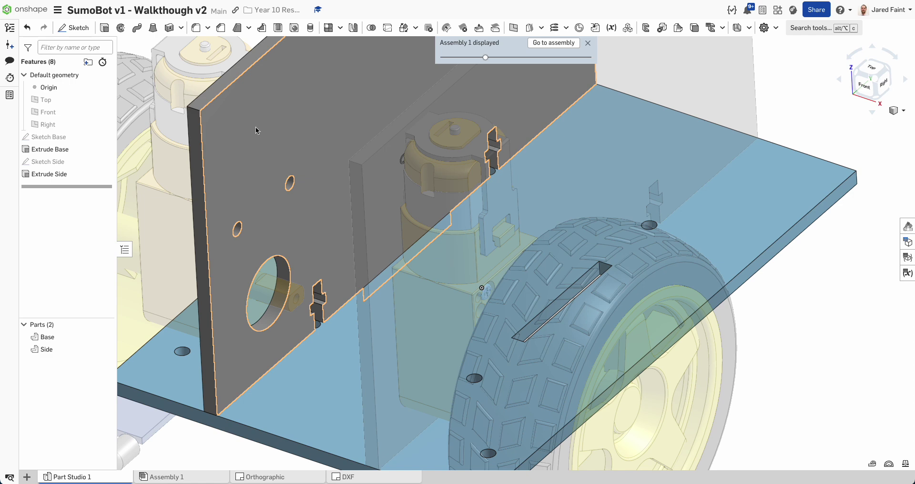
{"action": "right_click_drag", "start_coordinate": [407, 78], "coordinate": [250, 174]}
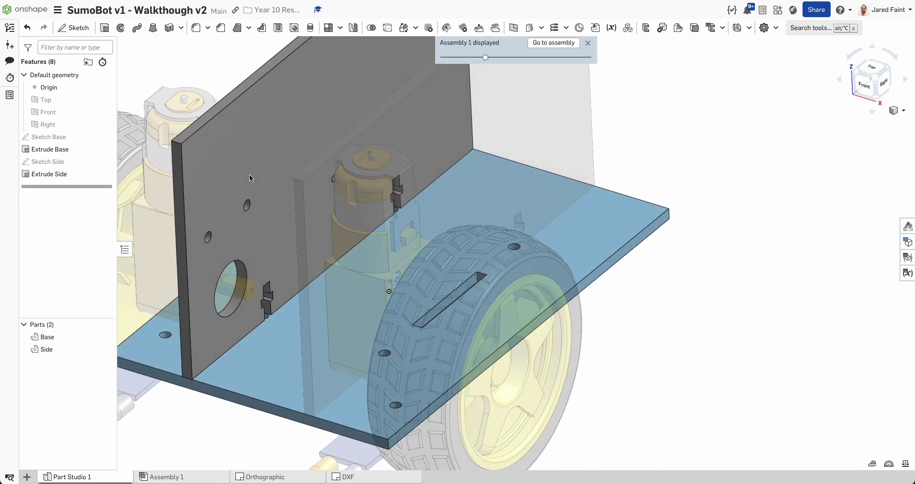
Make the Side part transparent and inspect the motors and wheels behind it in relation to the plate.
{"action": "right_click", "coordinate": [224, 169]}
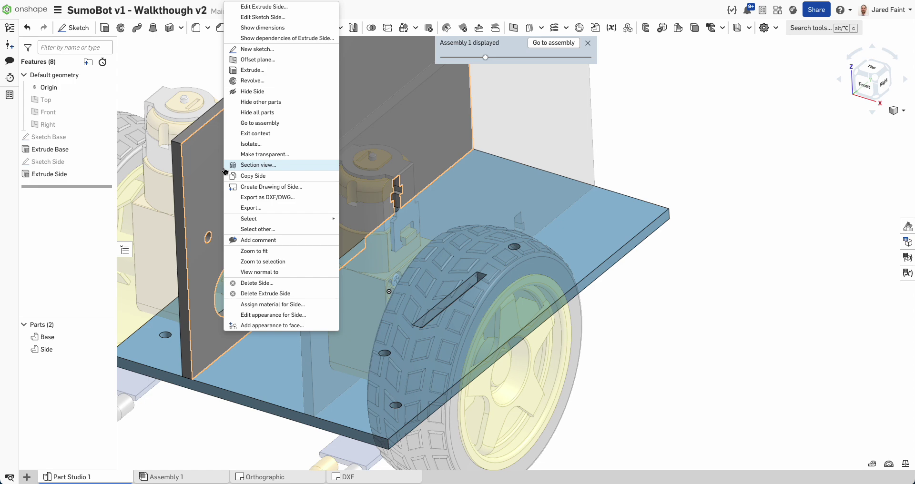
{"action": "left_click", "coordinate": [263, 157]}
{"action": "right_click_drag", "start_coordinate": [247, 184], "coordinate": [250, 160]}
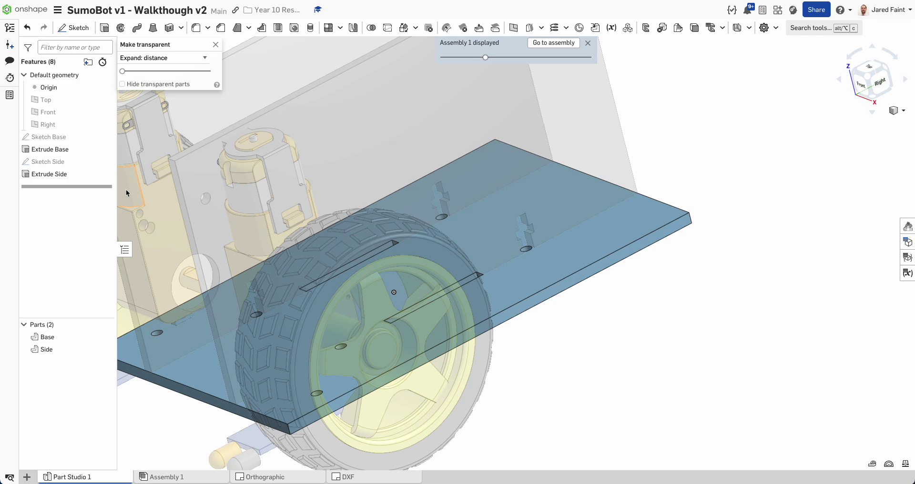
{"action": "scroll", "coordinate": [276, 260], "scroll_direction": "down", "scroll_amount": 4}
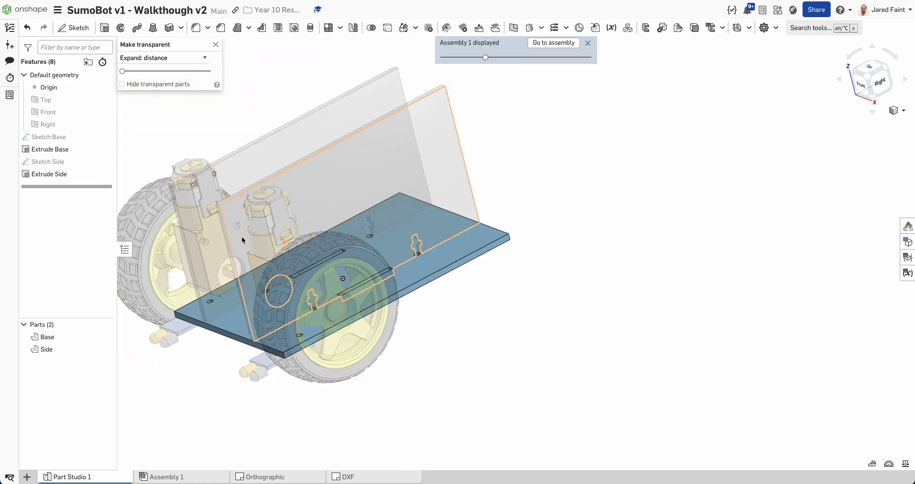
{"action": "right_click_drag", "start_coordinate": [242, 236], "coordinate": [235, 233]}
{"action": "key", "text": "shift+4"}
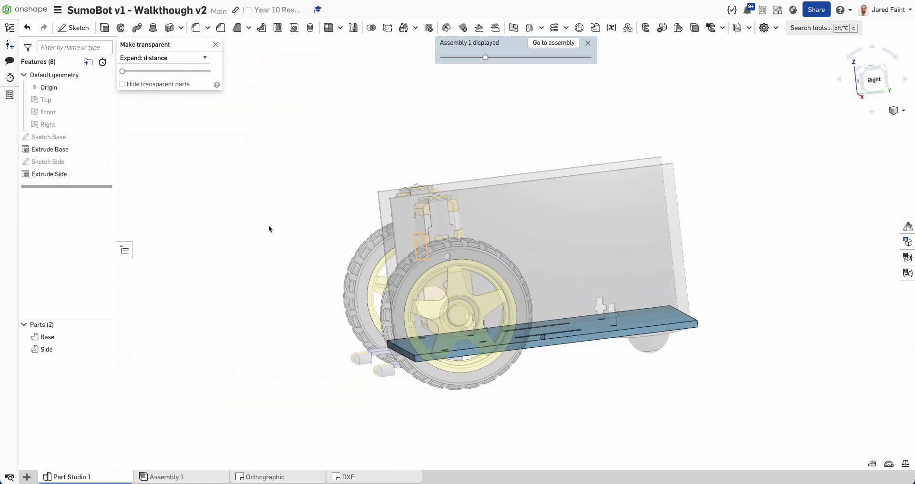
{"action": "middle_click_drag", "start_coordinate": [508, 244], "coordinate": [477, 280]}
{"action": "scroll", "coordinate": [477, 281], "scroll_direction": "up", "scroll_amount": 8}
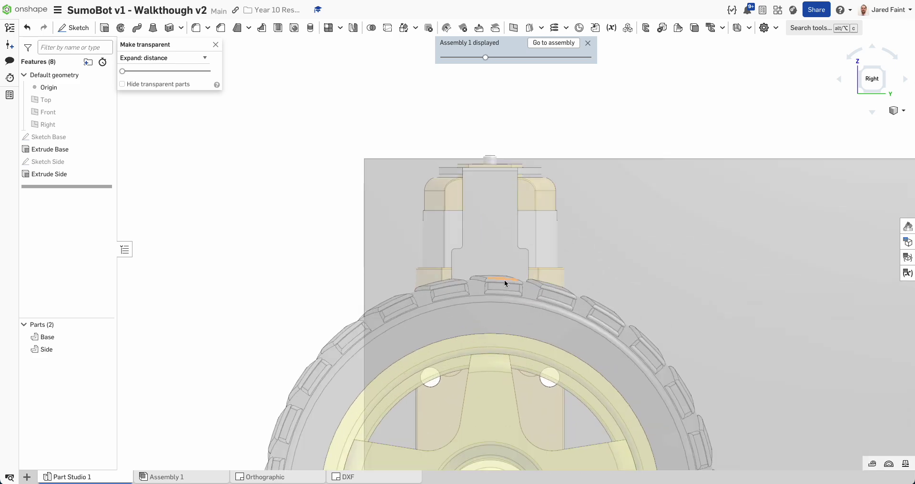
{"action": "right_click_drag", "start_coordinate": [475, 274], "coordinate": [479, 293]}
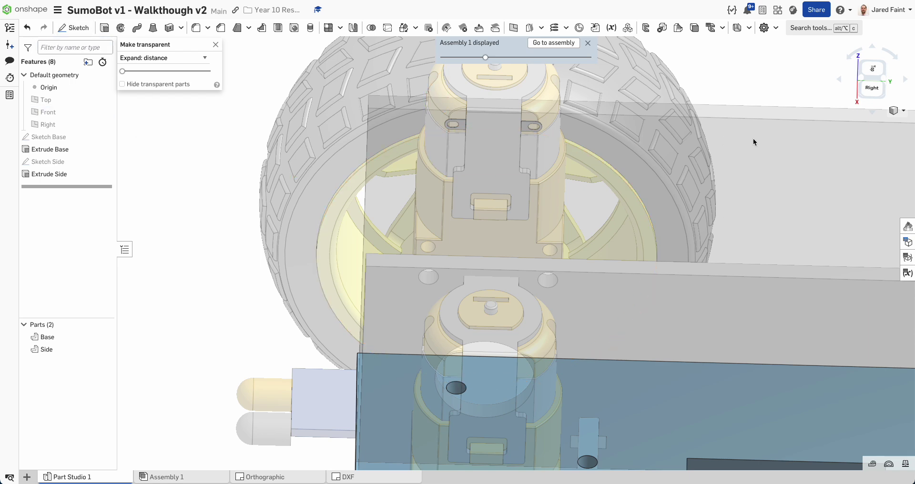
In Sketch Side, draw a rectangle about 11.4 by 10.9 mm over the motor's clip above the two 3 mm holes and accept the sketch.
{"action": "right_click", "coordinate": [786, 145]}
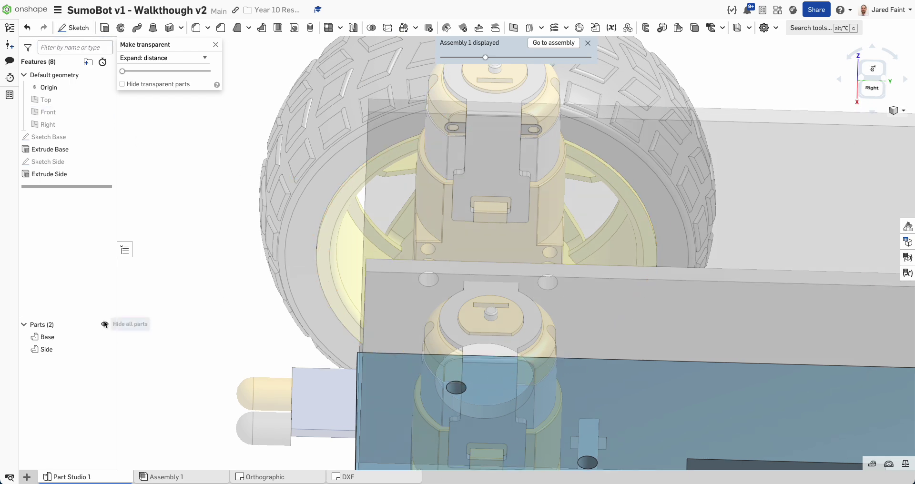
{"action": "right_click", "coordinate": [54, 161]}
{"action": "left_click", "coordinate": [81, 177]}
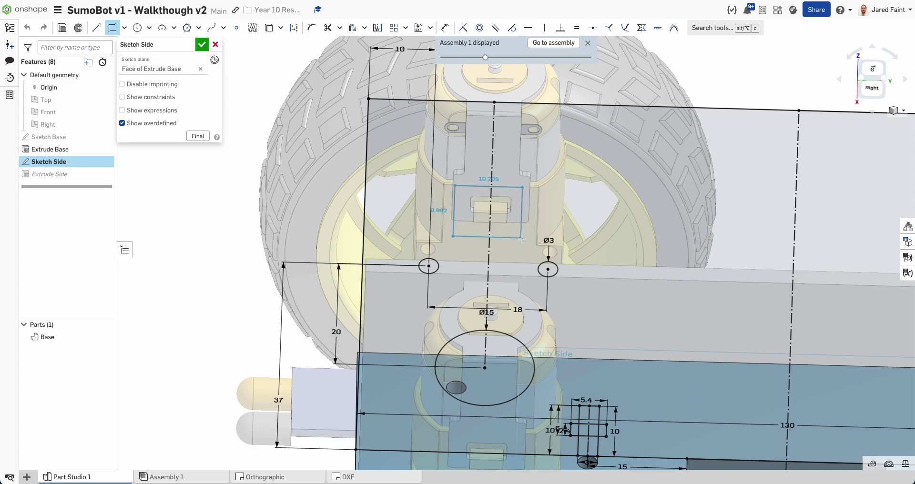
{"action": "mouse_move", "coordinate": [541, 244]}
{"action": "right_mouse_down"}
{"action": "mouse_move", "coordinate": [425, 203]}
{"action": "mouse_move", "coordinate": [412, 213]}
{"action": "mouse_move", "coordinate": [449, 230]}
{"action": "right_mouse_up"}
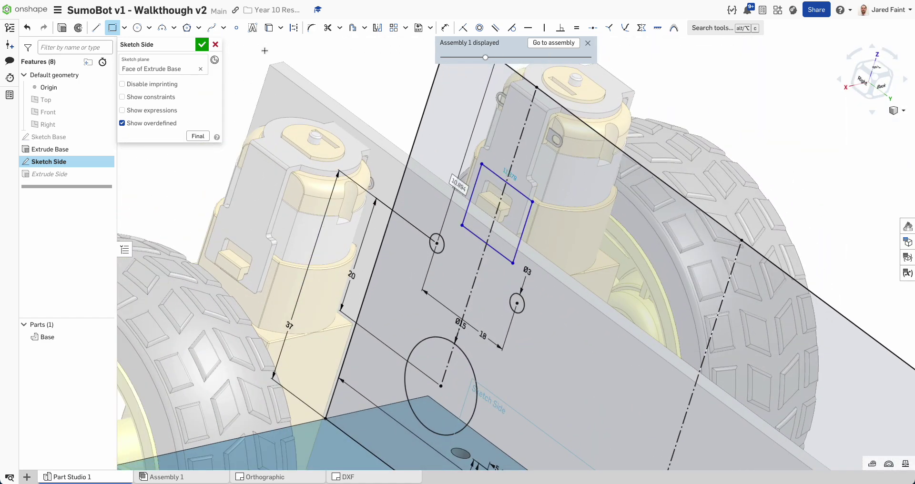
{"action": "left_click", "coordinate": [200, 47]}
{"action": "mouse_move", "coordinate": [542, 205]}
{"action": "right_mouse_down"}
{"action": "mouse_move", "coordinate": [548, 194]}
{"action": "mouse_move", "coordinate": [531, 216]}
{"action": "right_mouse_up"}
{"action": "scroll", "coordinate": [530, 215], "scroll_direction": "up", "scroll_amount": 5}
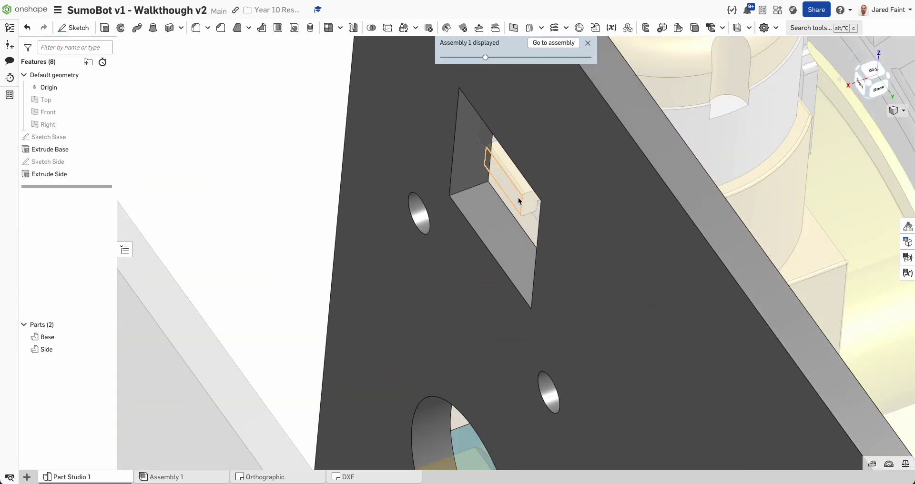
{"action": "right_click_drag", "start_coordinate": [529, 200], "coordinate": [506, 212]}
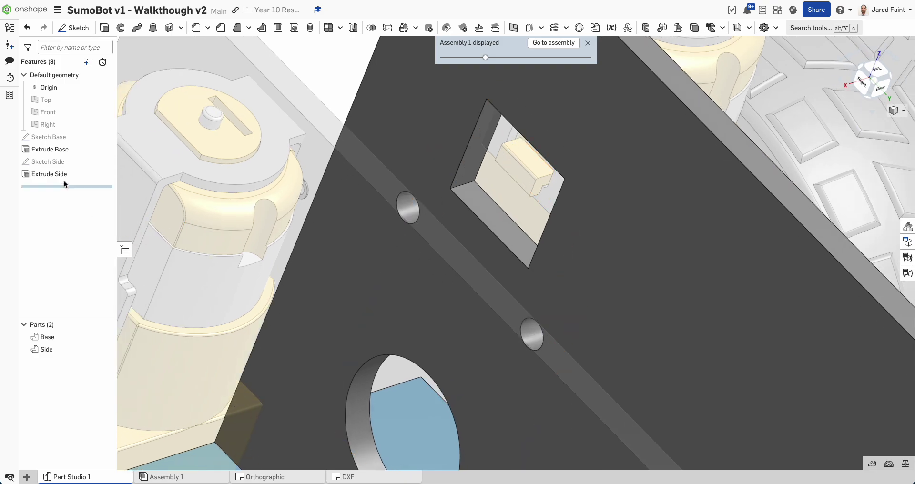
Reopen Sketch Side and dimension the new rectangle's upper edge 16 mm below the plate's top edge.
{"action": "double_click", "coordinate": [53, 164]}
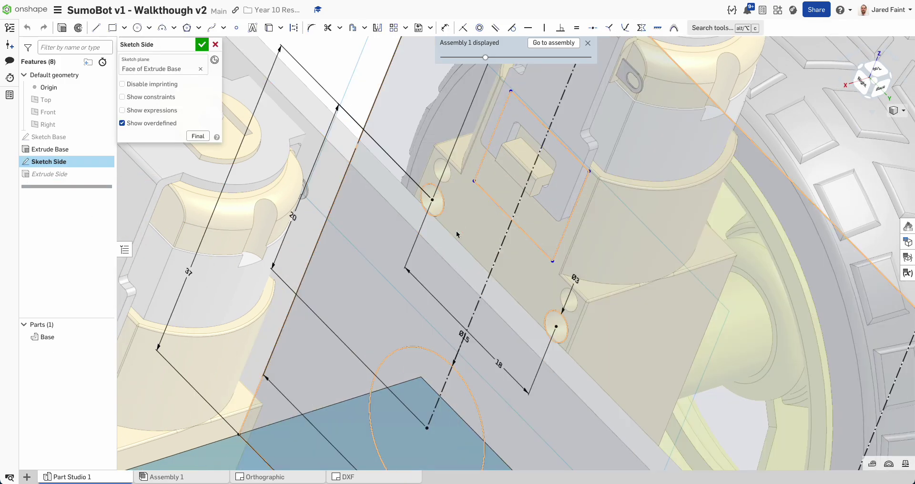
{"action": "key", "text": "n"}
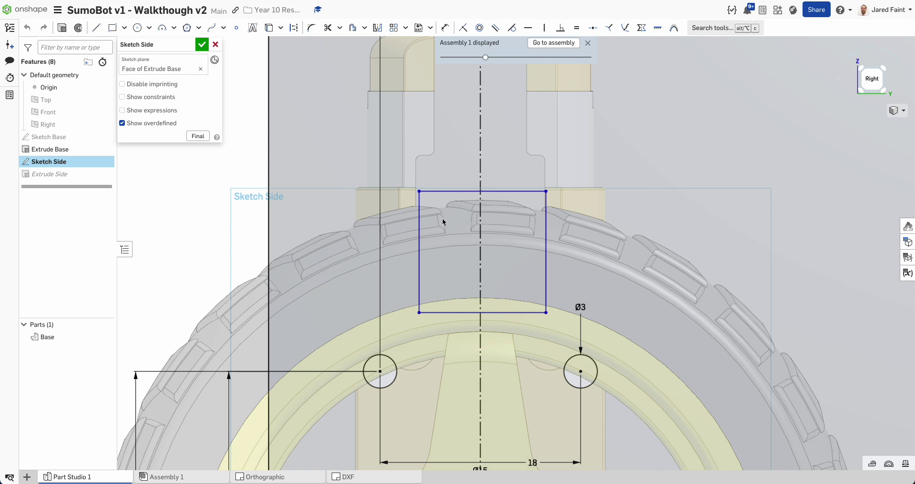
{"action": "key", "text": "u"}
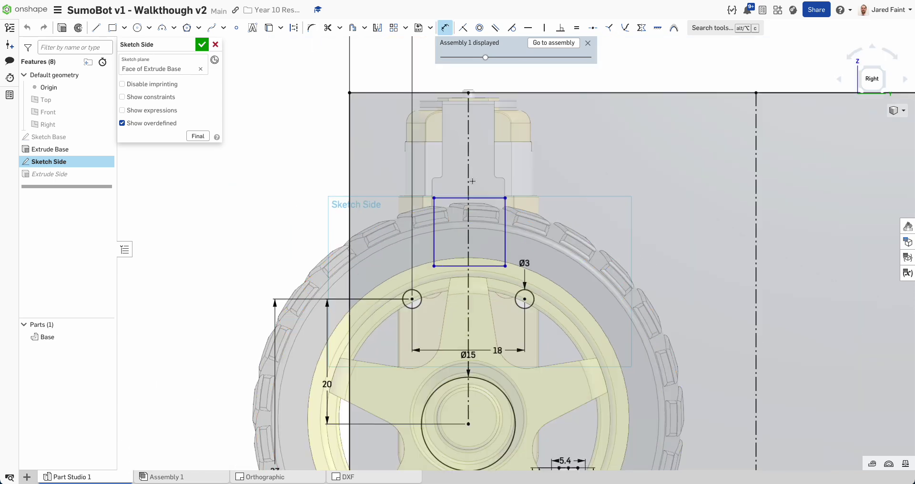
{"action": "left_click", "coordinate": [432, 93]}
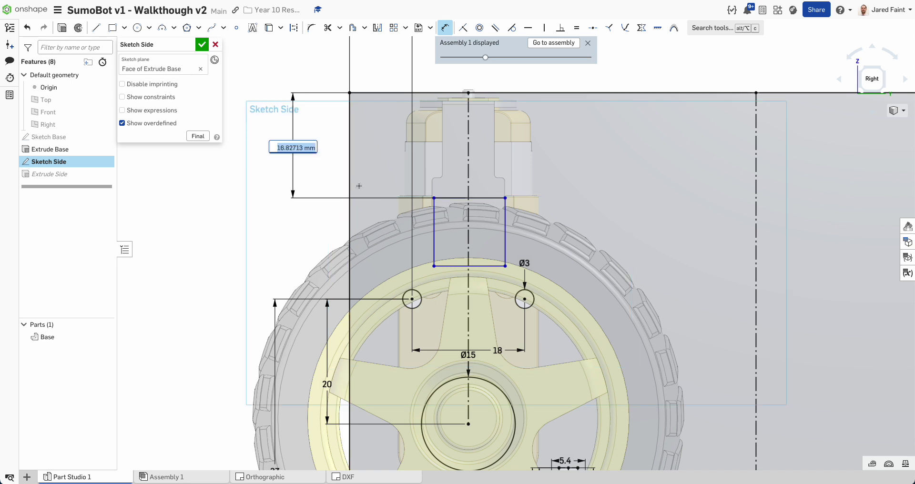
{"action": "type", "text": "16"}
{"action": "key", "text": "Return"}
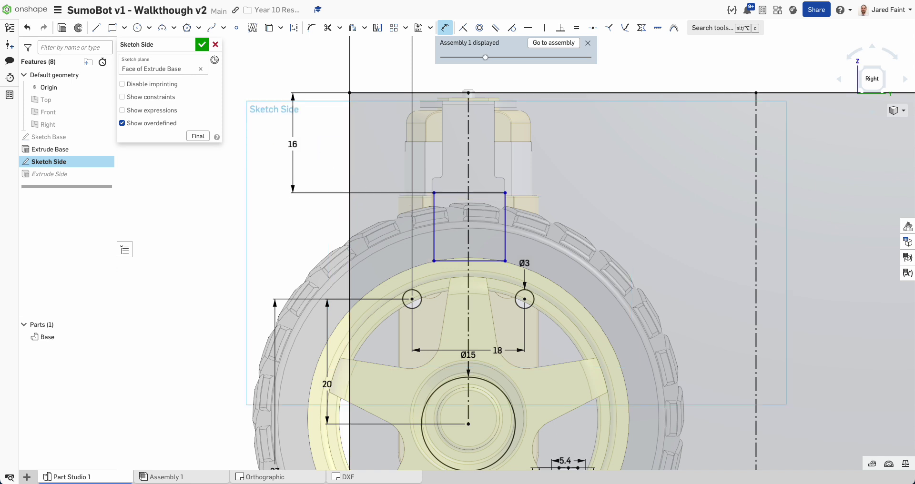
Make the rectangle's two vertical sides symmetric about the motor's vertical centreline.
{"action": "left_click", "coordinate": [641, 27]}
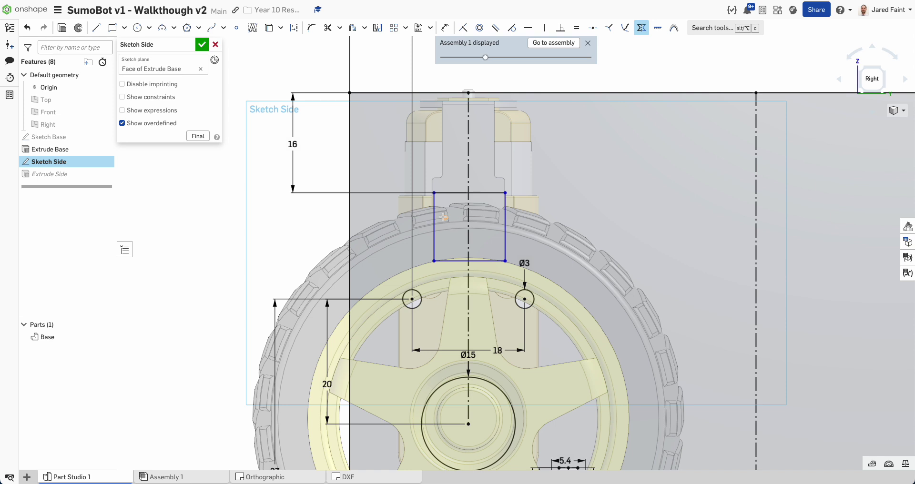
{"action": "key", "text": "Escape"}
{"action": "left_click", "coordinate": [435, 240]}
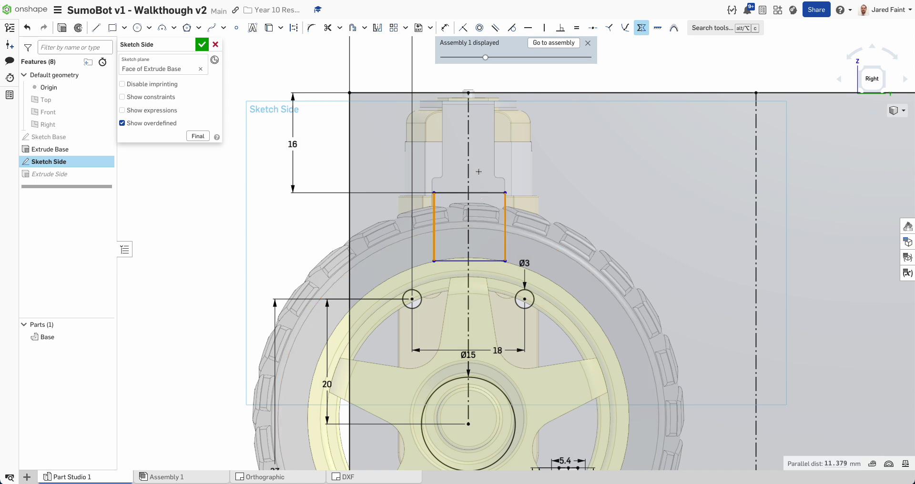
{"action": "left_click", "coordinate": [467, 187]}
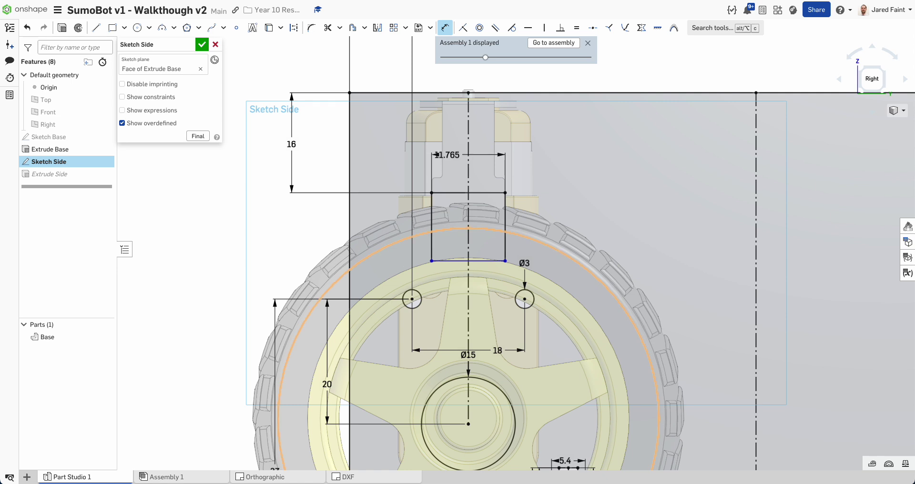
Dimension the rectangle's width and height to 12 mm each and accept the side plate sketch.
{"action": "left_click", "coordinate": [431, 241]}
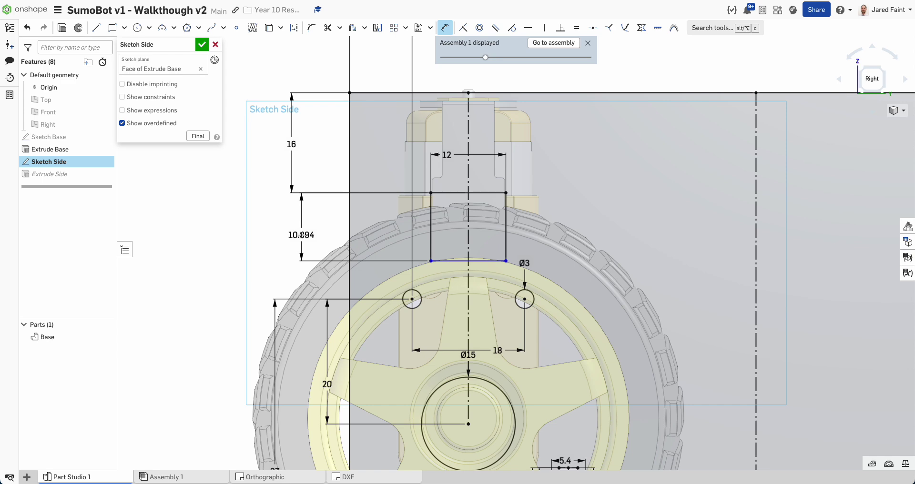
{"action": "left_click", "coordinate": [303, 236]}
{"action": "key", "text": "Return"}
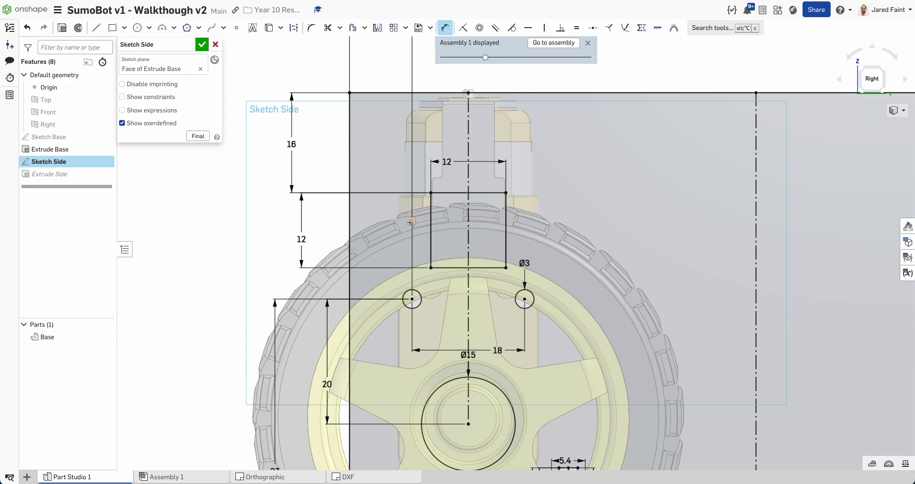
{"action": "left_click", "coordinate": [203, 44]}
{"action": "mouse_move", "coordinate": [418, 130]}
{"action": "right_mouse_down"}
{"action": "mouse_move", "coordinate": [530, 173]}
{"action": "mouse_move", "coordinate": [510, 212]}
{"action": "mouse_move", "coordinate": [488, 170]}
{"action": "mouse_move", "coordinate": [544, 221]}
{"action": "mouse_move", "coordinate": [476, 232]}
{"action": "mouse_move", "coordinate": [503, 231]}
{"action": "mouse_move", "coordinate": [535, 207]}
{"action": "right_mouse_up"}
{"action": "scroll", "coordinate": [546, 205], "scroll_direction": "down", "scroll_amount": 3}
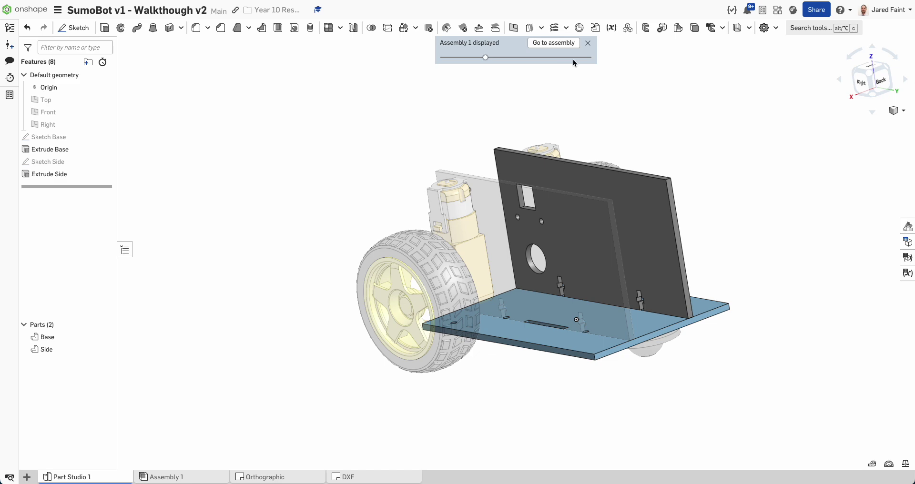
{"action": "right_click_drag", "start_coordinate": [562, 241], "coordinate": [593, 230]}
Return to Assembly 1, check the Side part in Part Studio 1, and inspect the side plates on the base.
{"action": "left_click", "coordinate": [554, 43]}
{"action": "right_click_drag", "start_coordinate": [586, 196], "coordinate": [494, 284]}
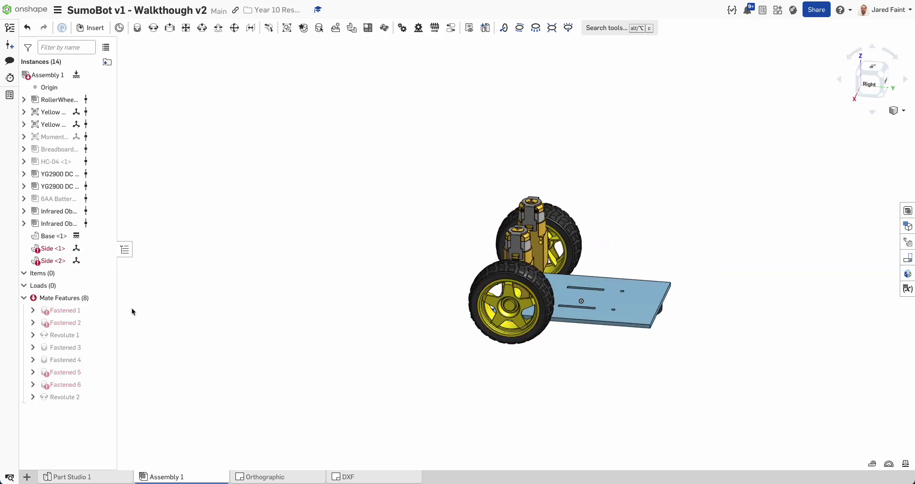
{"action": "mouse_move", "coordinate": [55, 250]}
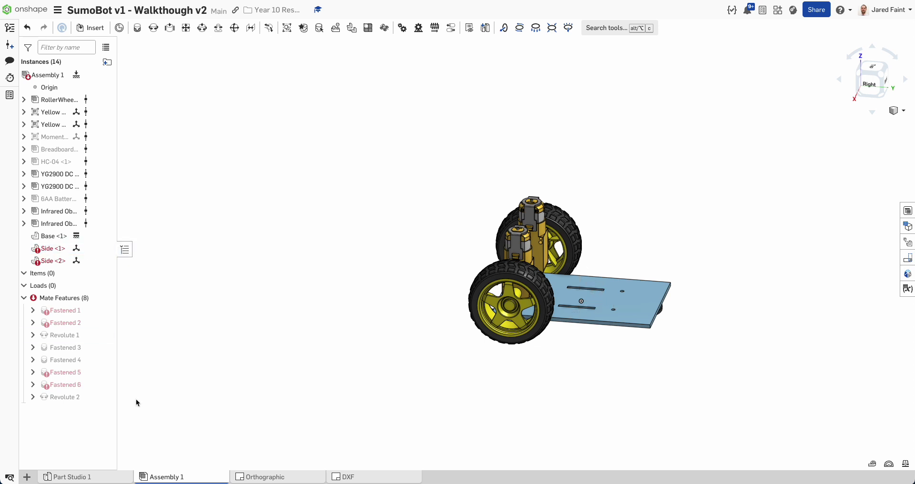
{"action": "left_click", "coordinate": [78, 477]}
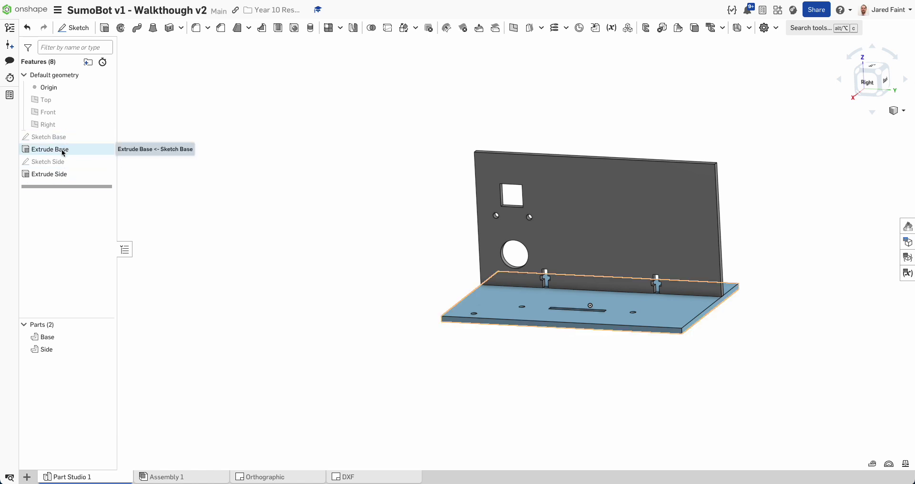
{"action": "left_click", "coordinate": [162, 477]}
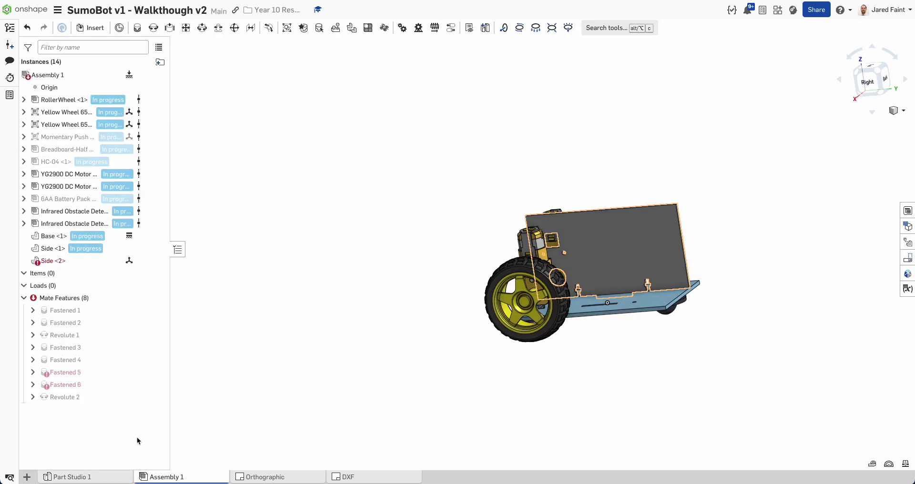
{"action": "scroll", "coordinate": [540, 236], "scroll_direction": "up", "scroll_amount": 3}
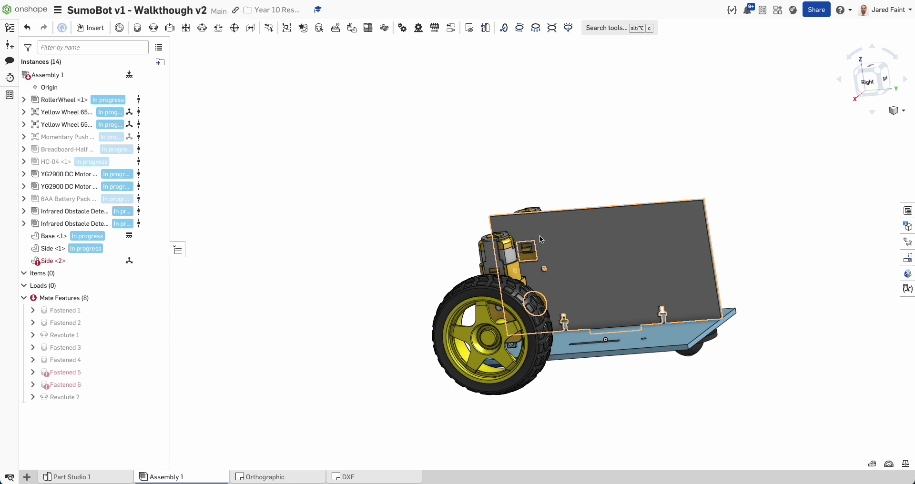
{"action": "right_click_drag", "start_coordinate": [571, 258], "coordinate": [531, 282]}
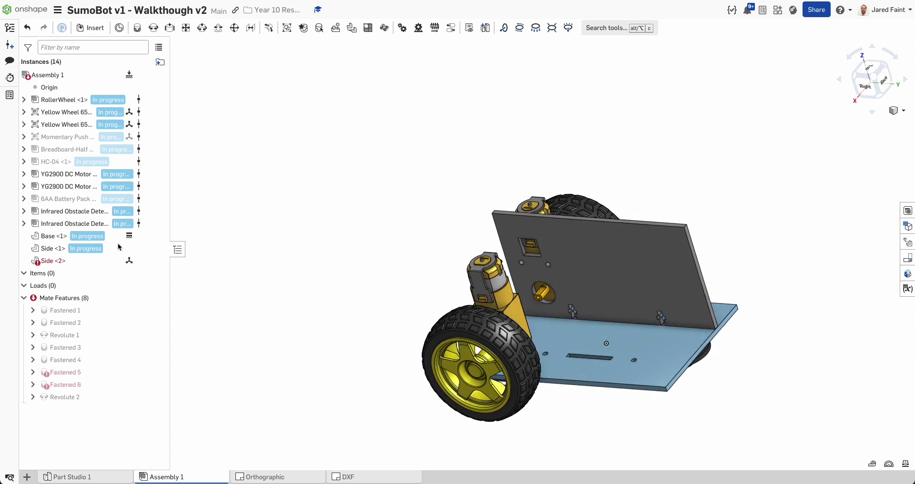
{"action": "right_click_drag", "start_coordinate": [593, 327], "coordinate": [525, 326]}
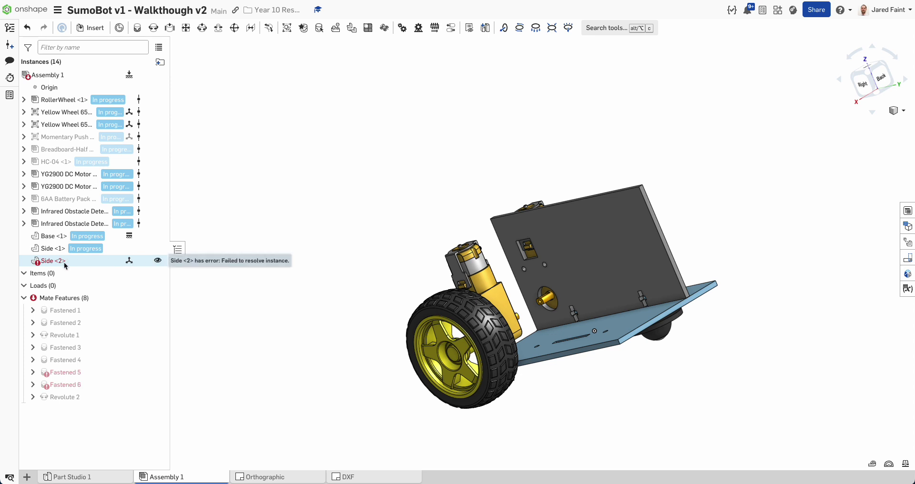
Replace the Side <2> instance with the Side part from Part Studio 1, without replacing all instances.
{"action": "right_click", "coordinate": [55, 264]}
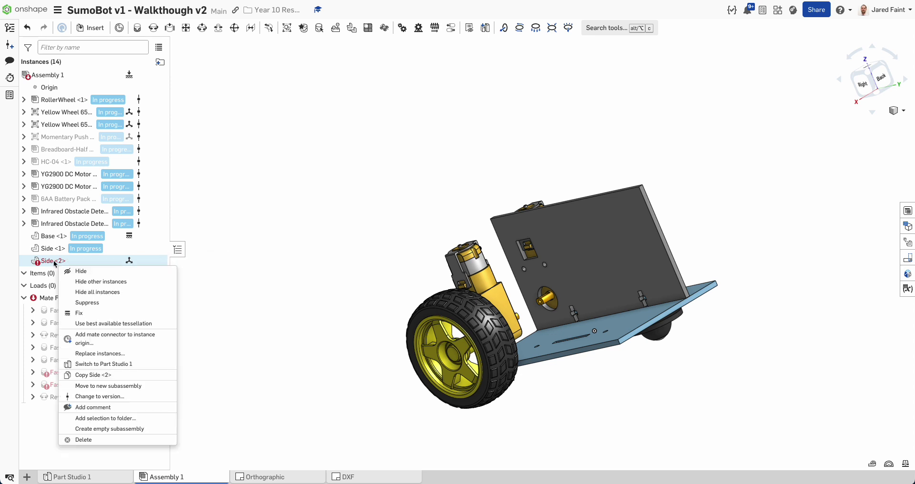
{"action": "left_click", "coordinate": [100, 354]}
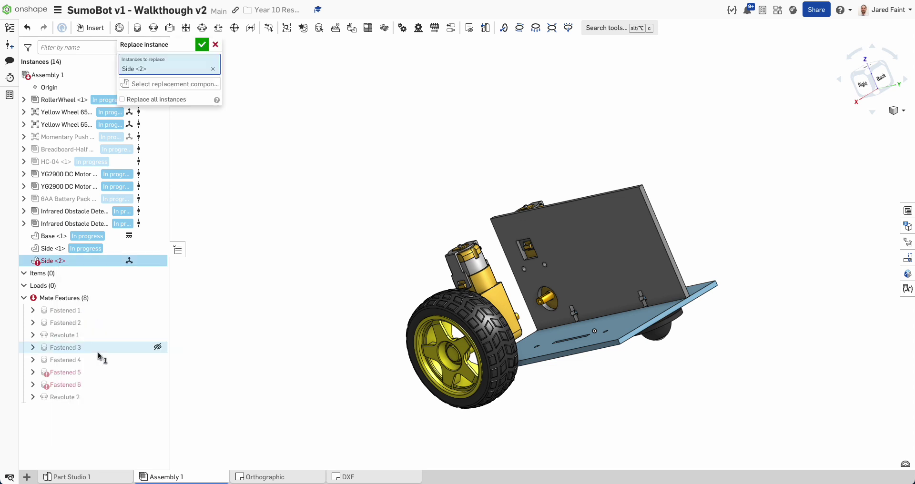
{"action": "left_click", "coordinate": [157, 84]}
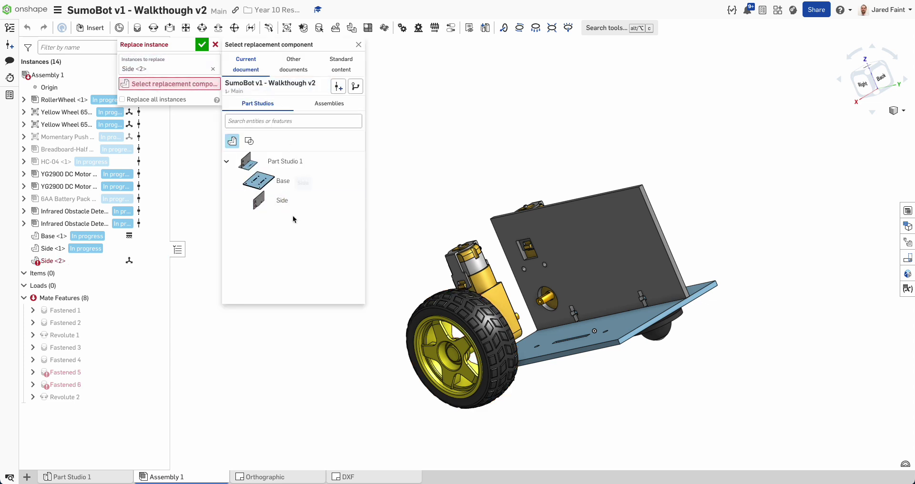
{"action": "left_click", "coordinate": [281, 203]}
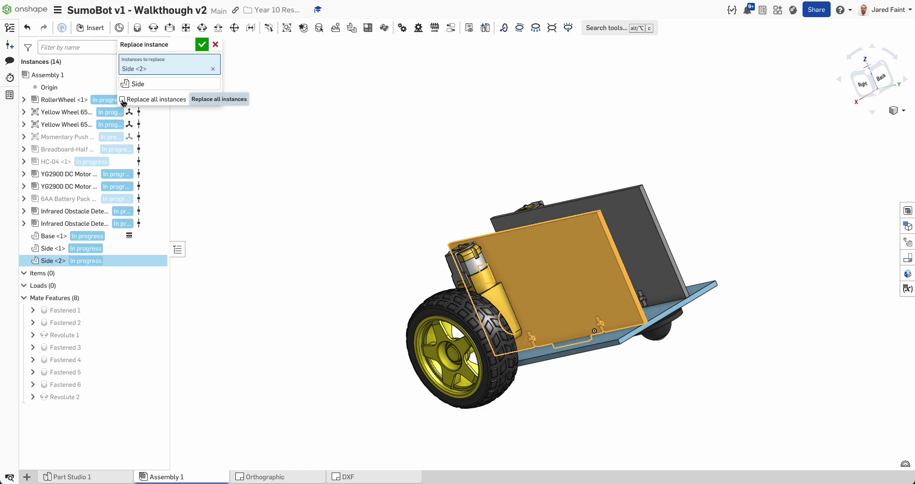
{"action": "left_click", "coordinate": [202, 45]}
{"action": "mouse_move", "coordinate": [436, 252]}
{"action": "right_mouse_down"}
{"action": "mouse_move", "coordinate": [510, 239]}
{"action": "mouse_move", "coordinate": [442, 238]}
{"action": "mouse_move", "coordinate": [396, 255]}
{"action": "mouse_move", "coordinate": [444, 265]}
{"action": "right_mouse_up"}
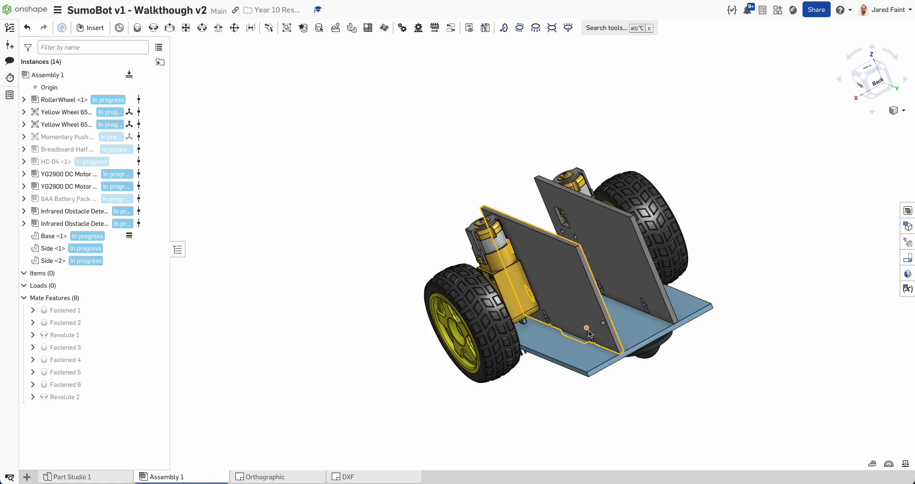
Show the hidden 6AA Battery Pack in the assembly.
{"action": "scroll", "coordinate": [604, 365], "scroll_direction": "down", "scroll_amount": 2}
{"action": "scroll", "coordinate": [588, 353], "scroll_direction": "up", "scroll_amount": 8}
{"action": "right_click_drag", "start_coordinate": [588, 353], "coordinate": [556, 365]}
{"action": "scroll", "coordinate": [555, 365], "scroll_direction": "down", "scroll_amount": 2}
{"action": "right_click_drag", "start_coordinate": [593, 302], "coordinate": [553, 290]}
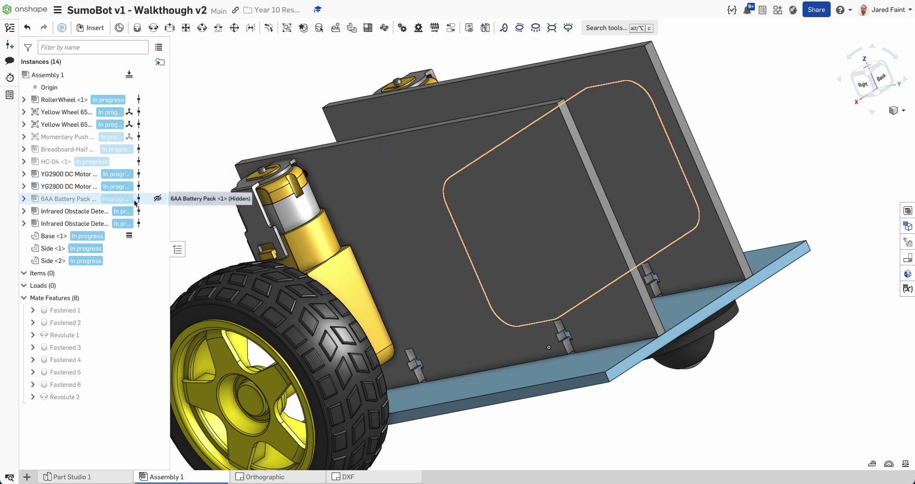
{"action": "left_click", "coordinate": [158, 198]}
{"action": "right_click_drag", "start_coordinate": [432, 241], "coordinate": [593, 292]}
{"action": "mouse_move", "coordinate": [645, 223]}
{"action": "right_mouse_down"}
{"action": "mouse_move", "coordinate": [574, 204]}
{"action": "mouse_move", "coordinate": [623, 222]}
{"action": "mouse_move", "coordinate": [640, 210]}
{"action": "right_mouse_up"}
Move the 6AA Battery Pack forward along the side plates, closer to the wheels and clear of the rear slot.
{"action": "left_click_drag", "start_coordinate": [519, 244], "coordinate": [465, 259]}
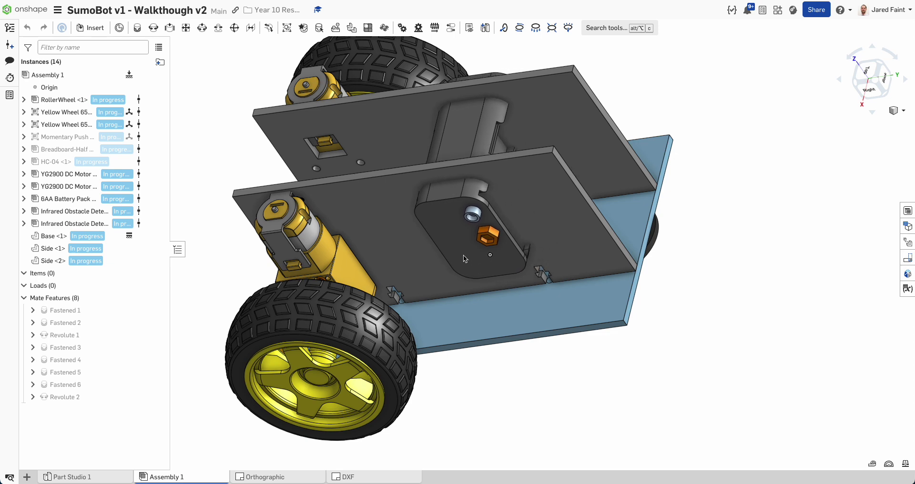
{"action": "right_click_drag", "start_coordinate": [491, 260], "coordinate": [508, 247]}
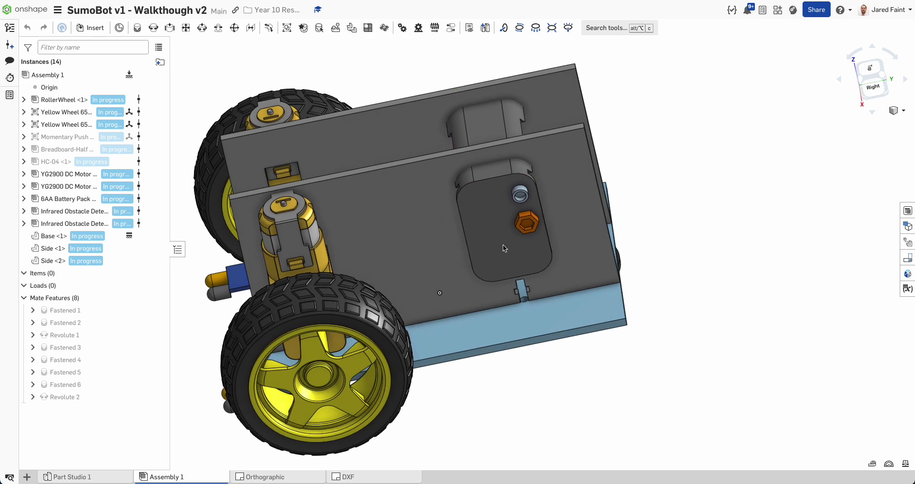
{"action": "left_click_drag", "start_coordinate": [502, 245], "coordinate": [454, 256]}
{"action": "mouse_move", "coordinate": [452, 256]}
{"action": "right_mouse_down"}
{"action": "mouse_move", "coordinate": [453, 269]}
{"action": "mouse_move", "coordinate": [443, 245]}
{"action": "mouse_move", "coordinate": [447, 265]}
{"action": "right_mouse_up"}
{"action": "left_click_drag", "start_coordinate": [447, 265], "coordinate": [443, 279]}
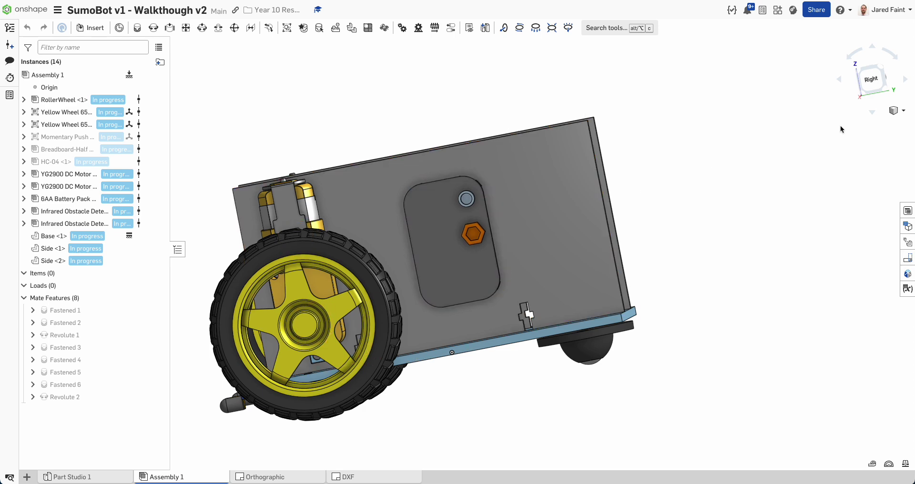
Examine the battery pack's fit through the side plates in the Right view and from several angles.
{"action": "left_click", "coordinate": [872, 80]}
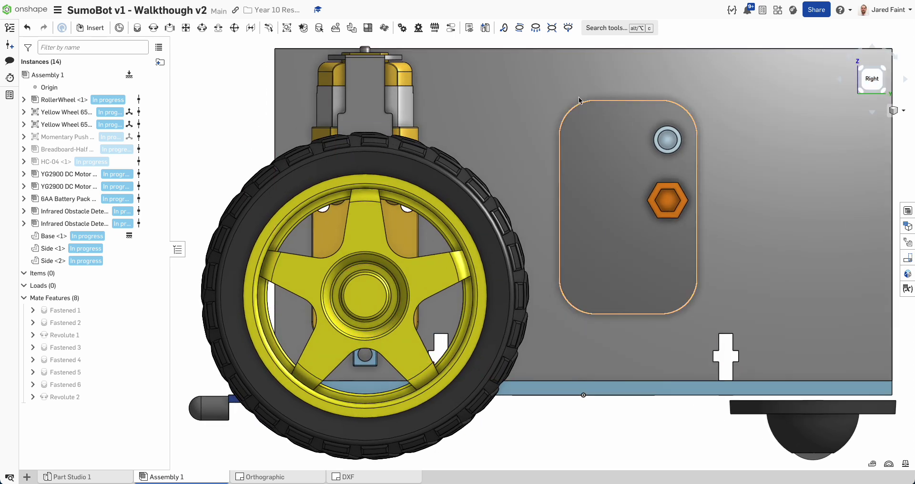
{"action": "scroll", "coordinate": [681, 229], "scroll_direction": "down", "scroll_amount": 2}
{"action": "right_click_drag", "start_coordinate": [680, 231], "coordinate": [712, 256]}
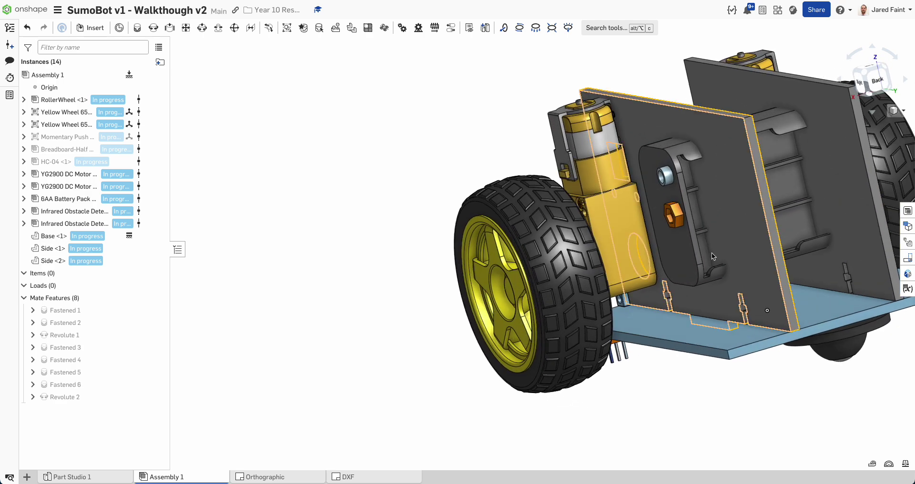
{"action": "right_click_drag", "start_coordinate": [712, 255], "coordinate": [734, 222]}
{"action": "scroll", "coordinate": [734, 220], "scroll_direction": "up", "scroll_amount": 3}
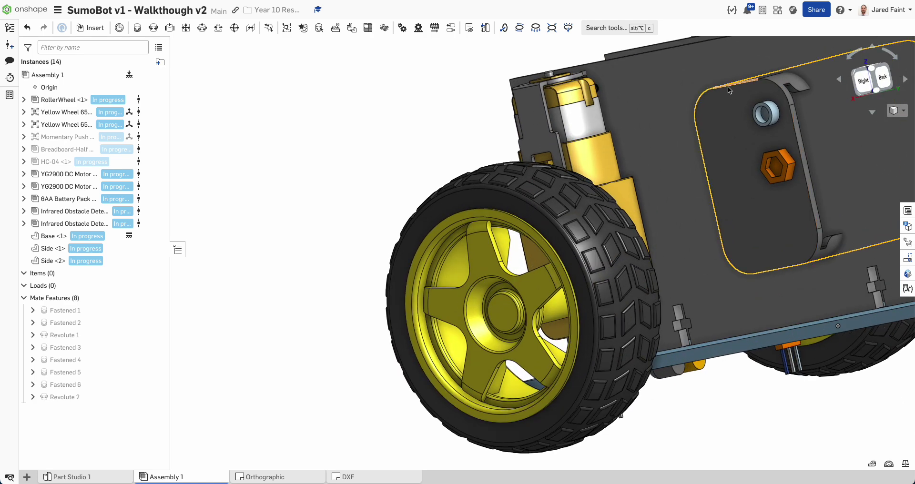
Measure the height and width of the 6AA Battery Pack between its opposite outer edges.
{"action": "left_click", "coordinate": [728, 86]}
{"action": "left_click", "coordinate": [773, 270]}
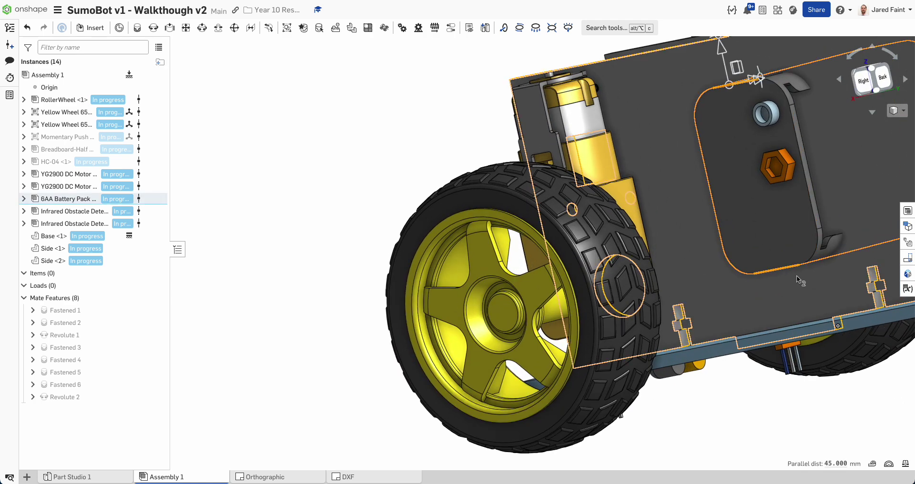
{"action": "left_click", "coordinate": [717, 205]}
{"action": "left_click", "coordinate": [808, 183]}
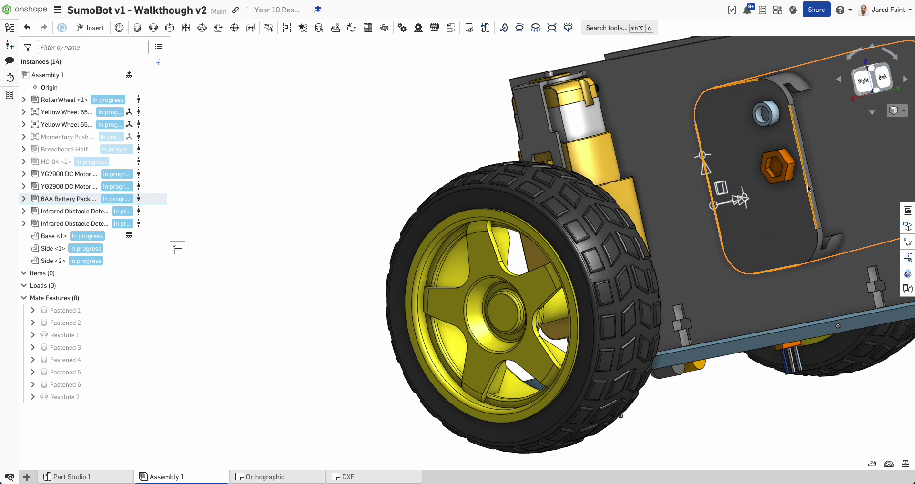
{"action": "right_click_drag", "start_coordinate": [797, 425], "coordinate": [819, 426]}
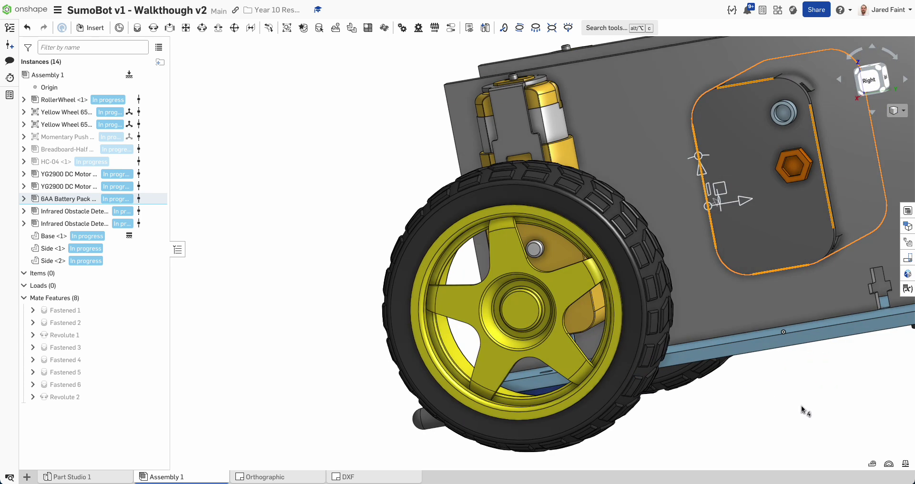
{"action": "left_click", "coordinate": [803, 411]}
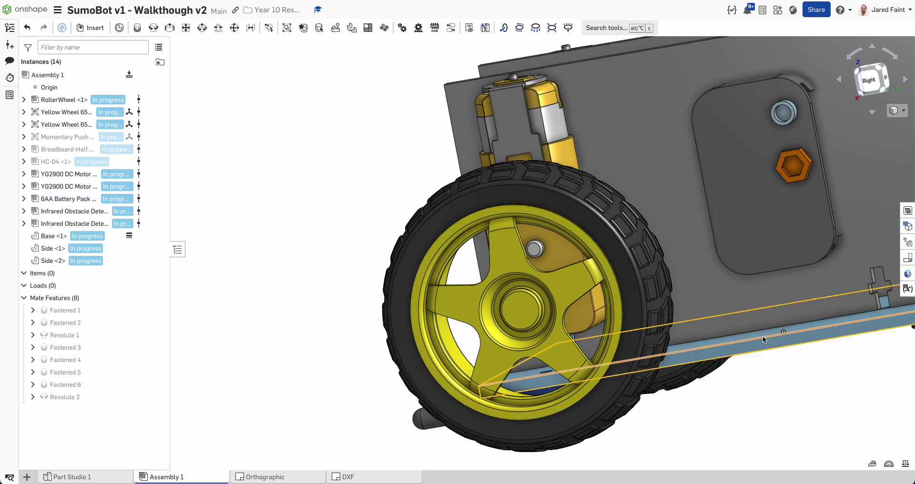
From the Right view, switch to the Part Studio of Side <2> in the assembly's context and open Sketch Side for editing.
{"action": "left_click", "coordinate": [875, 85]}
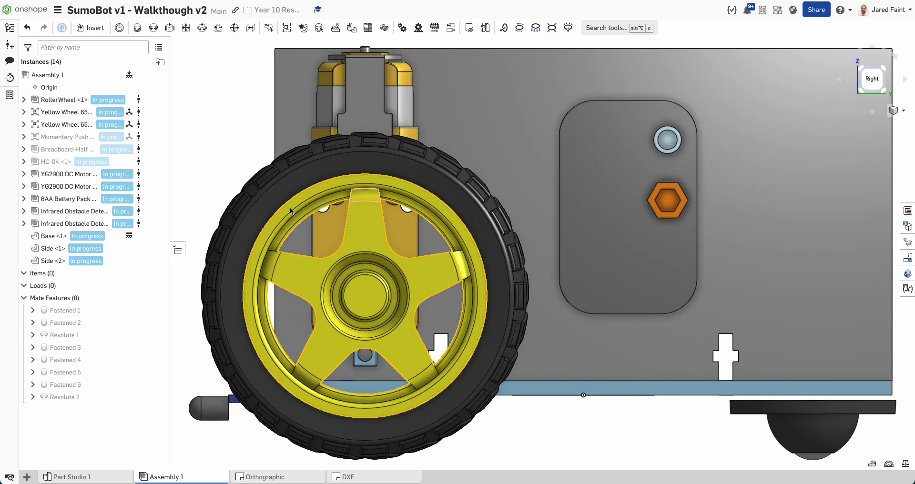
{"action": "right_click", "coordinate": [502, 93]}
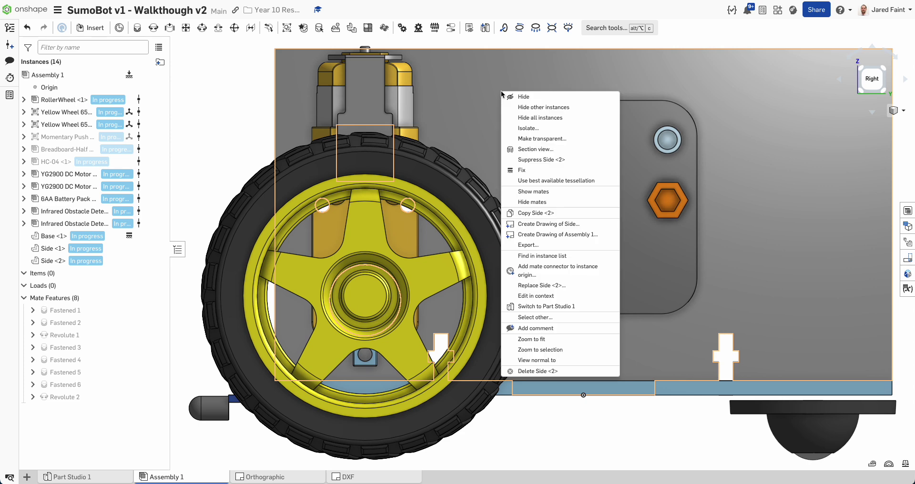
{"action": "left_click", "coordinate": [539, 306]}
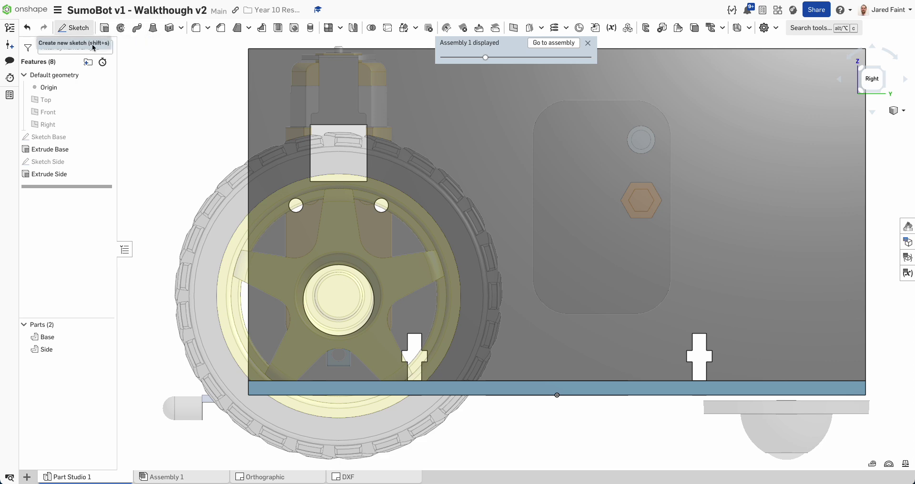
{"action": "double_click", "coordinate": [53, 162]}
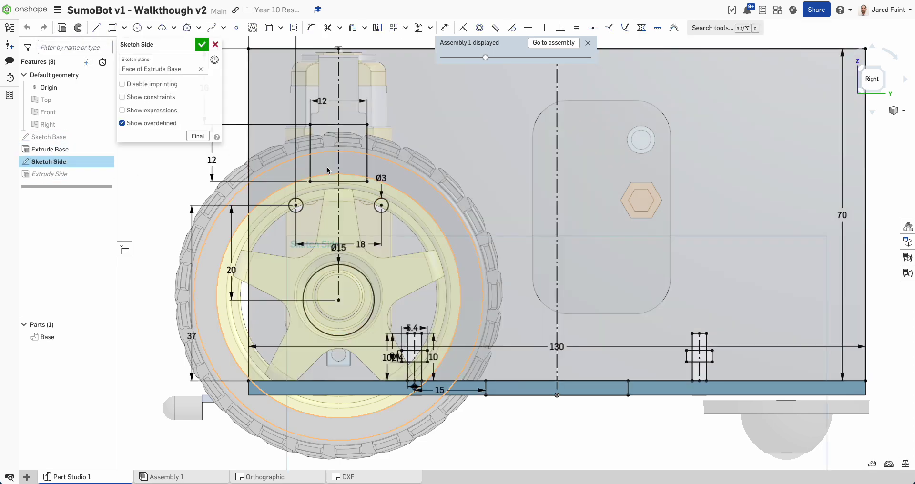
Sketch a corner rectangle about 30.4 mm wide around the battery pack's outline on the side plate.
{"action": "left_click", "coordinate": [112, 27]}
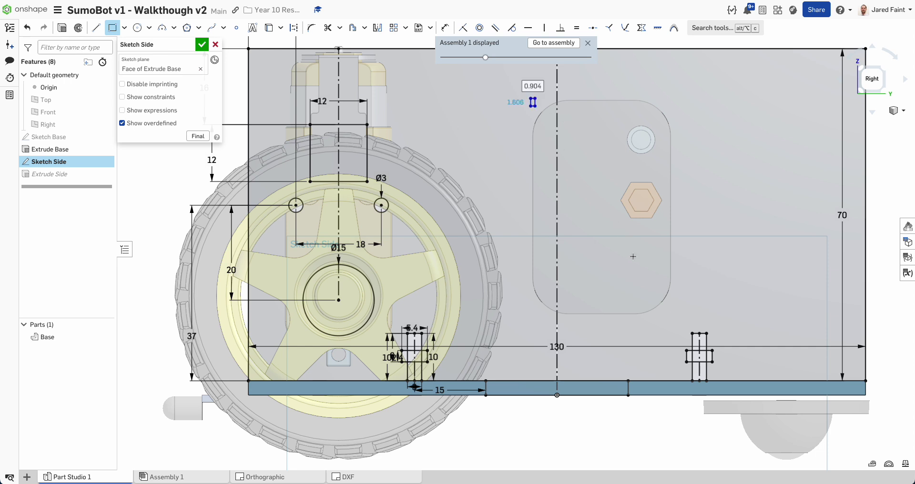
{"action": "left_click", "coordinate": [531, 99]}
{"action": "left_click", "coordinate": [653, 276]}
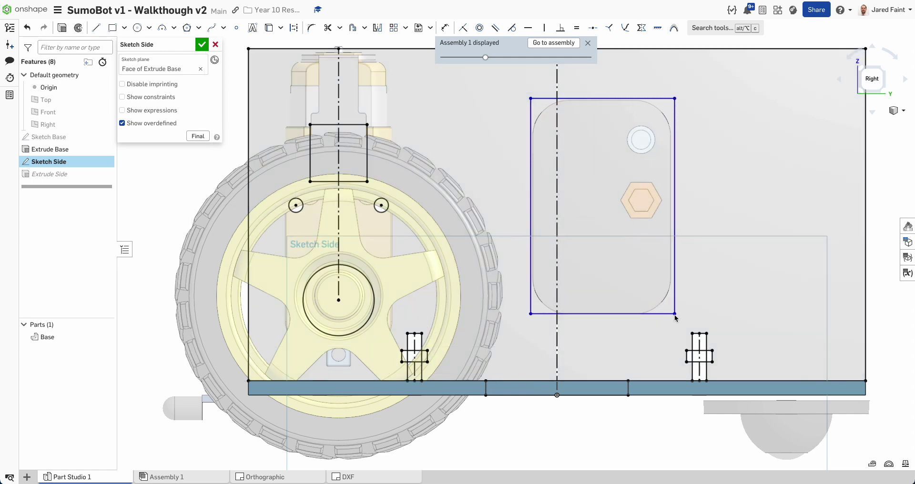
{"action": "left_click", "coordinate": [675, 316]}
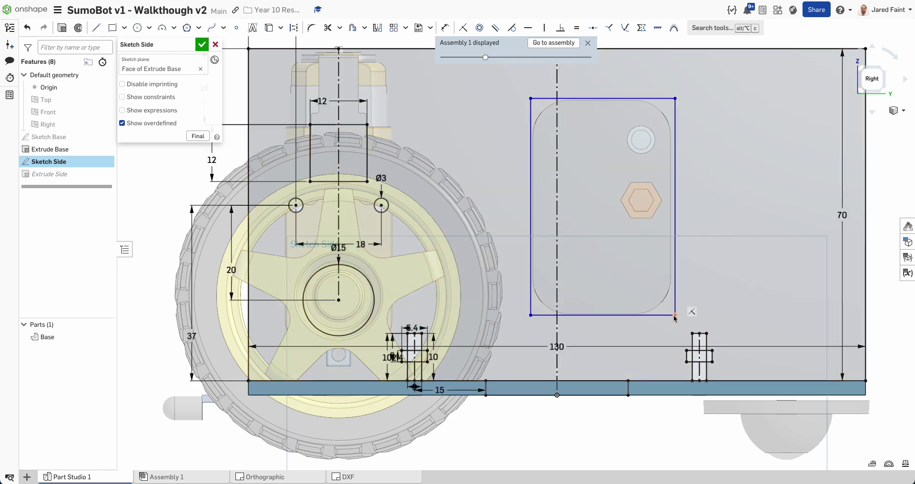
Dimension the battery cutout rectangle to 30 mm wide and 45 mm high.
{"action": "left_click", "coordinate": [531, 193]}
{"action": "left_click", "coordinate": [675, 177]}
{"action": "left_click", "coordinate": [625, 82]}
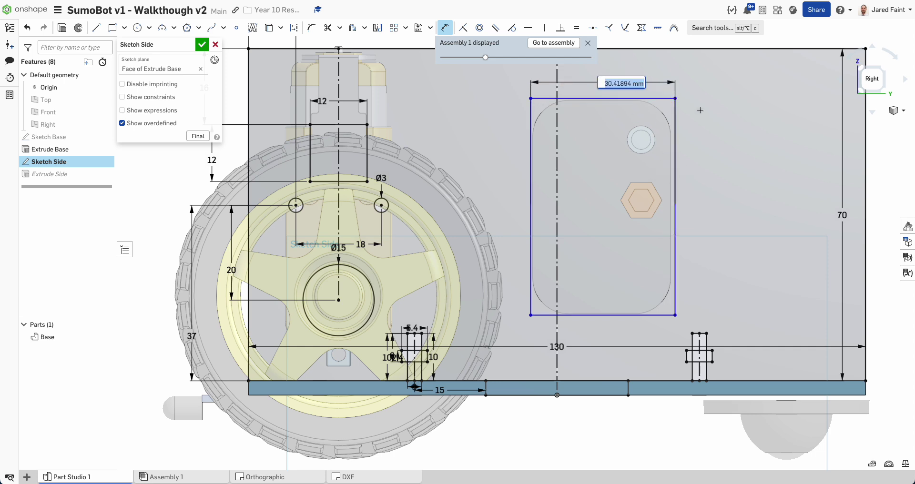
{"action": "key", "text": "Return"}
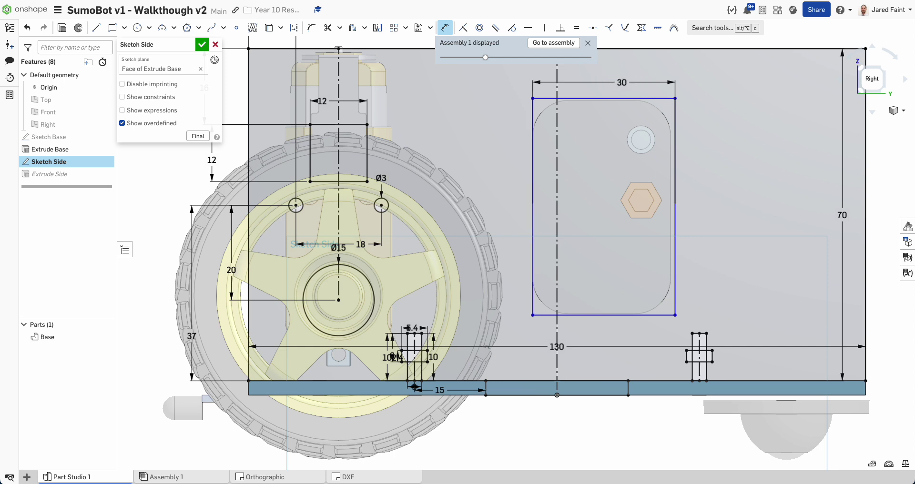
{"action": "left_click", "coordinate": [590, 316]}
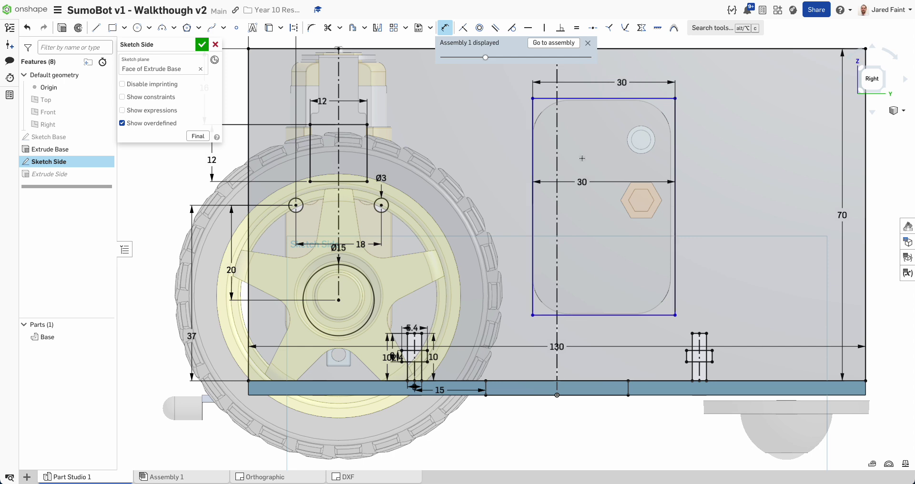
{"action": "left_click", "coordinate": [572, 99]}
{"action": "left_click", "coordinate": [510, 138]}
{"action": "type", "text": "45"}
{"action": "key", "text": "Return"}
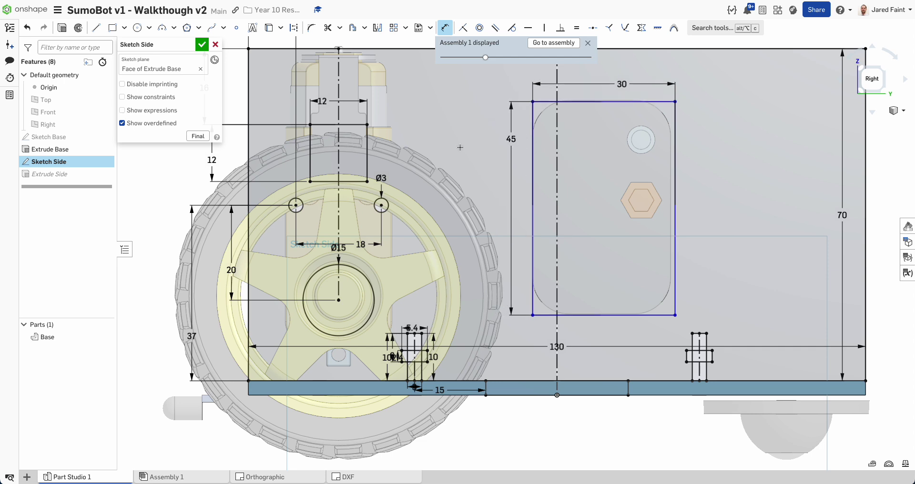
Fillet all four corners of the battery cutout rectangle with a 5 mm radius and accept the sketch.
{"action": "left_click", "coordinate": [312, 28]}
{"action": "left_click", "coordinate": [533, 101]}
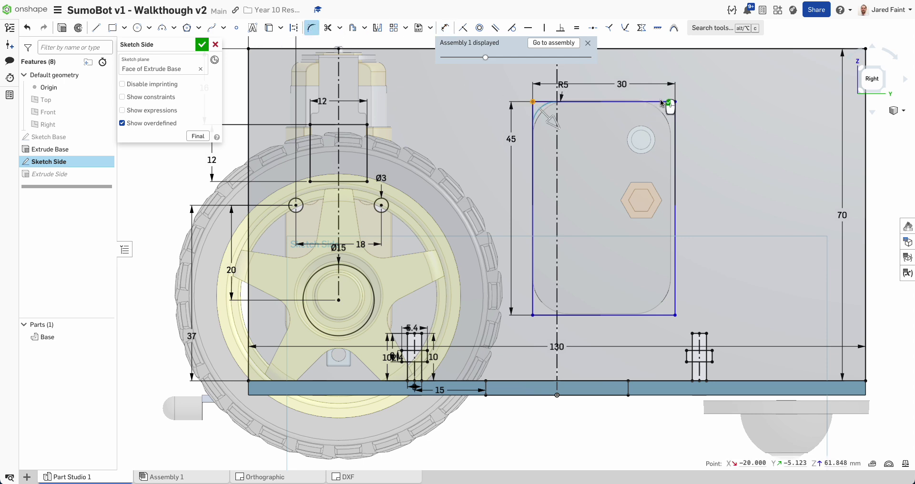
{"action": "left_click", "coordinate": [675, 102]}
{"action": "left_click", "coordinate": [676, 315]}
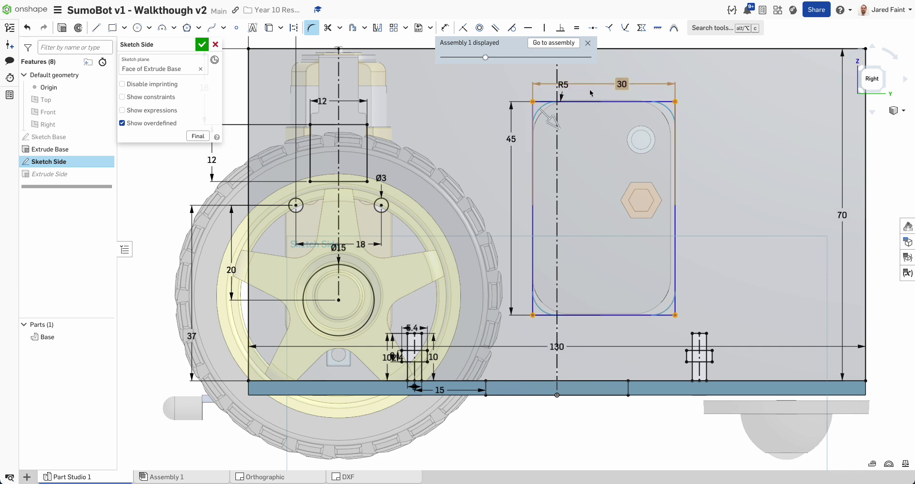
{"action": "left_click", "coordinate": [711, 173]}
{"action": "scroll", "coordinate": [668, 221], "scroll_direction": "down", "scroll_amount": 3}
{"action": "mouse_move", "coordinate": [666, 220]}
{"action": "right_mouse_down"}
{"action": "mouse_move", "coordinate": [658, 222]}
{"action": "mouse_move", "coordinate": [670, 221]}
{"action": "right_mouse_up"}
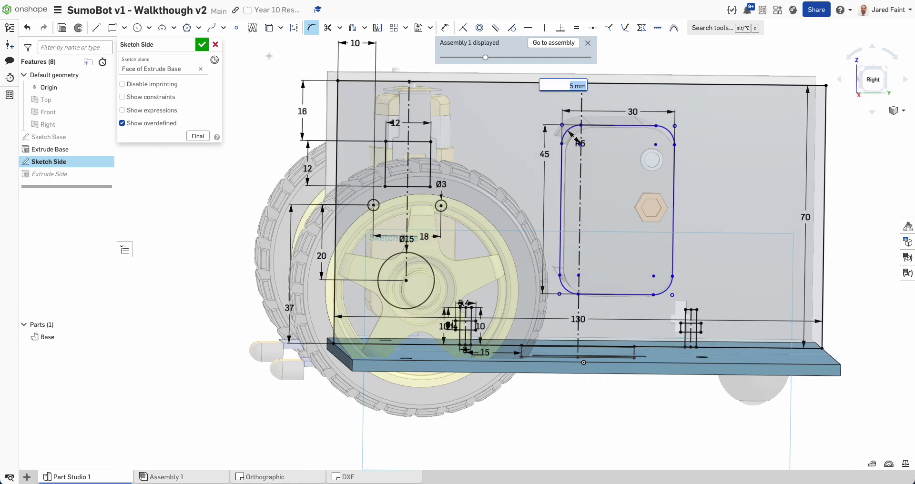
{"action": "left_click", "coordinate": [200, 46]}
{"action": "mouse_move", "coordinate": [698, 190]}
{"action": "right_mouse_down"}
{"action": "mouse_move", "coordinate": [680, 198]}
{"action": "mouse_move", "coordinate": [689, 196]}
{"action": "right_mouse_up"}
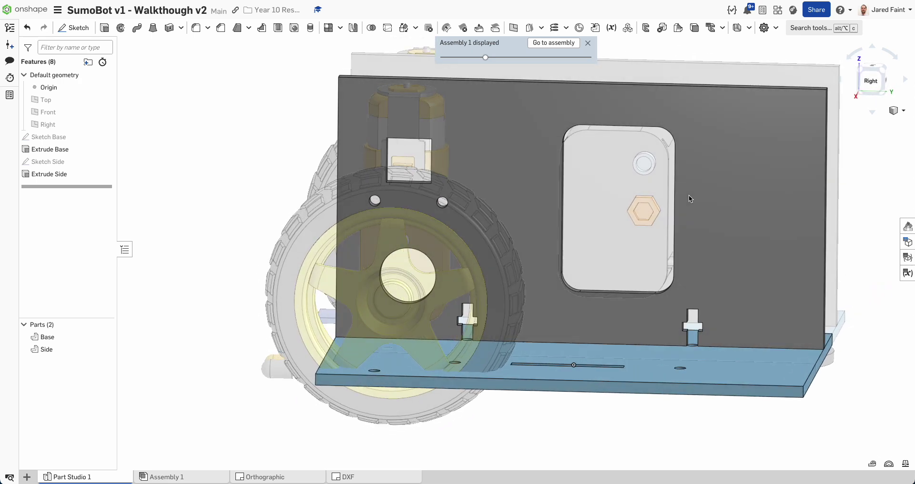
Reopen Sketch Side and dimension the cutout's lower edge 15 mm above the side plate's bottom edge.
{"action": "double_click", "coordinate": [59, 165]}
{"action": "key", "text": "u"}
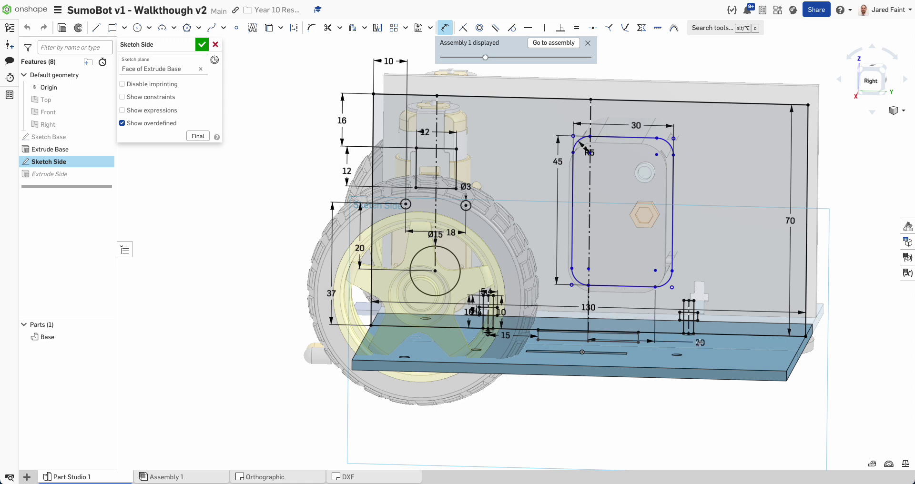
{"action": "left_click", "coordinate": [667, 333]}
{"action": "left_click", "coordinate": [851, 310]}
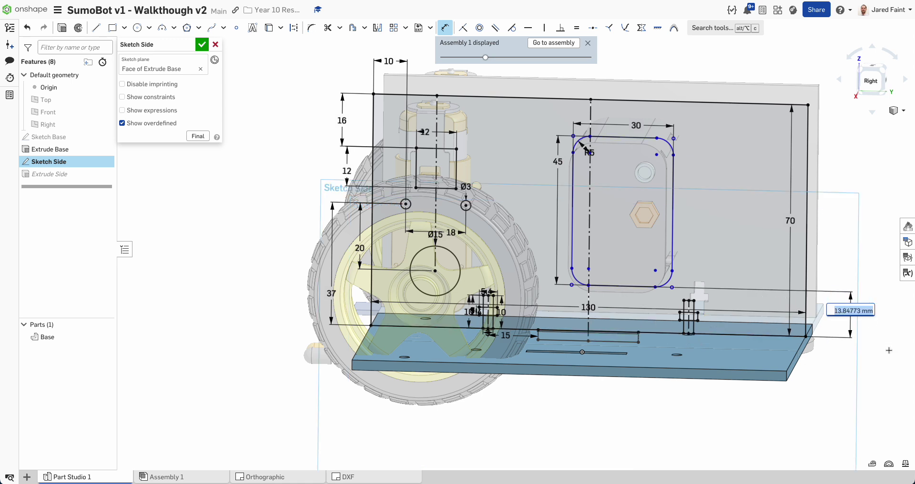
{"action": "type", "text": "15"}
{"action": "key", "text": "Return"}
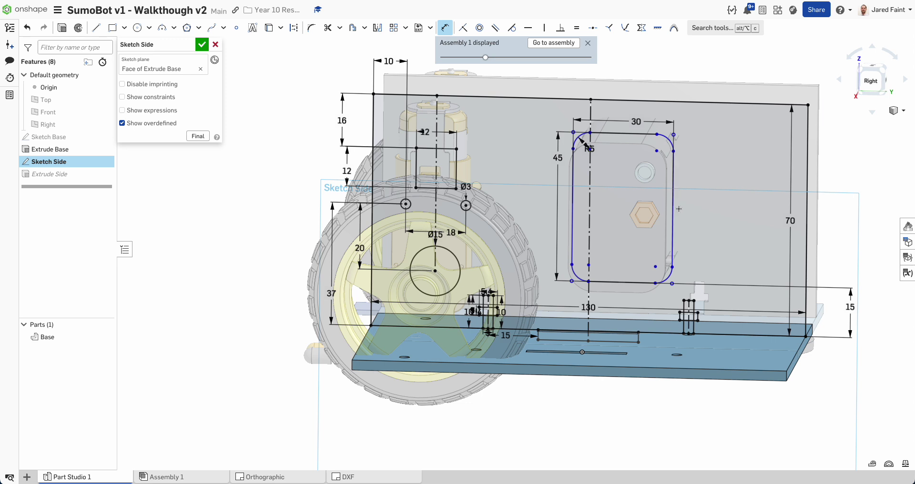
Try to dimension the cutout's wheel-side edge 5 mm from the plate's vertical centreline, and delete that dimension.
{"action": "left_click", "coordinate": [571, 221]}
{"action": "left_click", "coordinate": [590, 217]}
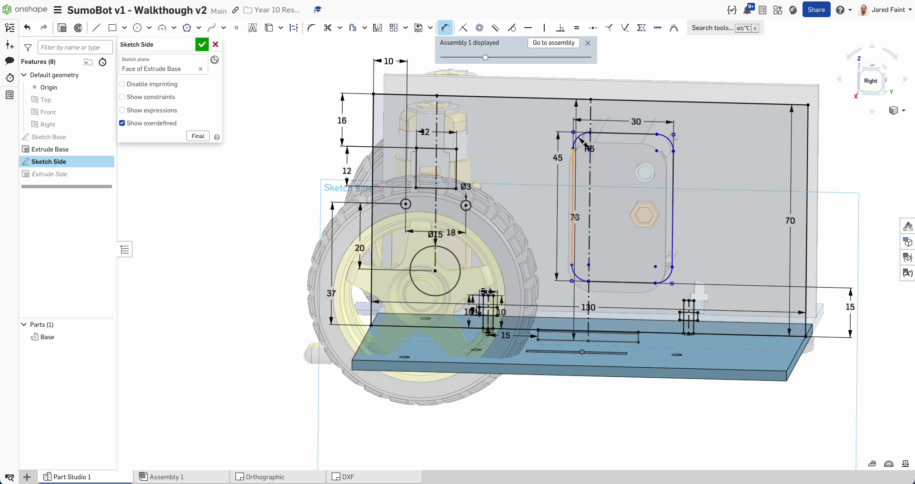
{"action": "left_click", "coordinate": [582, 75]}
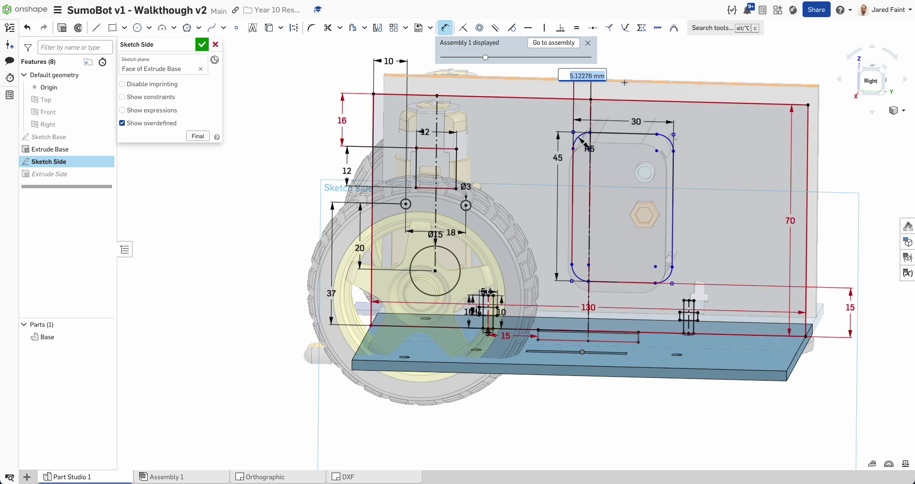
{"action": "type", "text": "5"}
{"action": "key", "text": "Return"}
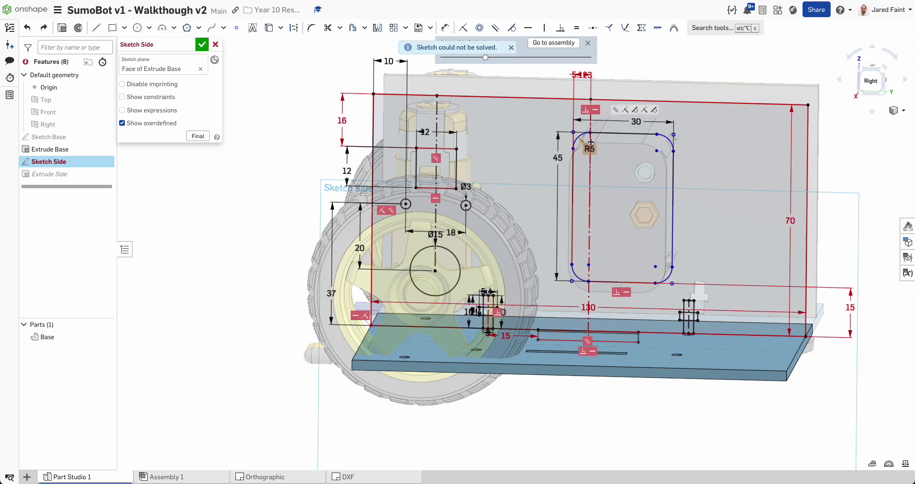
{"action": "scroll", "coordinate": [596, 88], "scroll_direction": "up", "scroll_amount": 2}
{"action": "scroll", "coordinate": [650, 270], "scroll_direction": "down", "scroll_amount": 2}
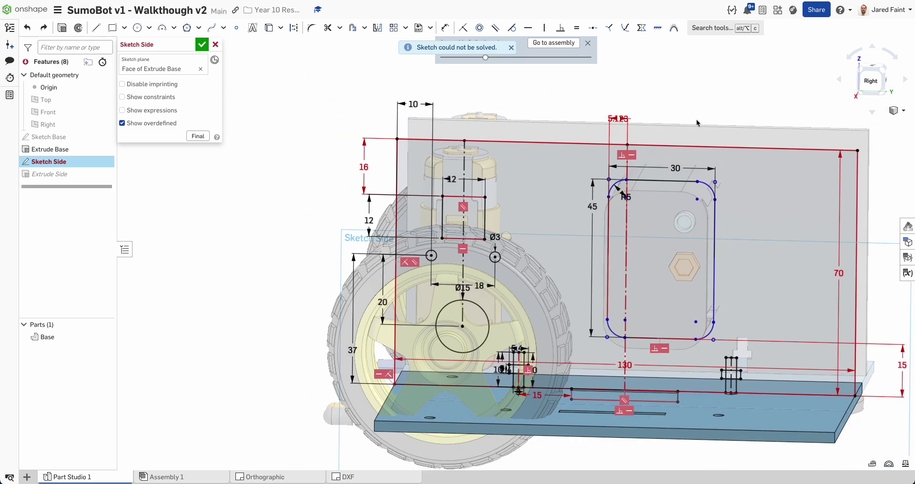
{"action": "left_click", "coordinate": [626, 102]}
{"action": "key", "text": "Delete"}
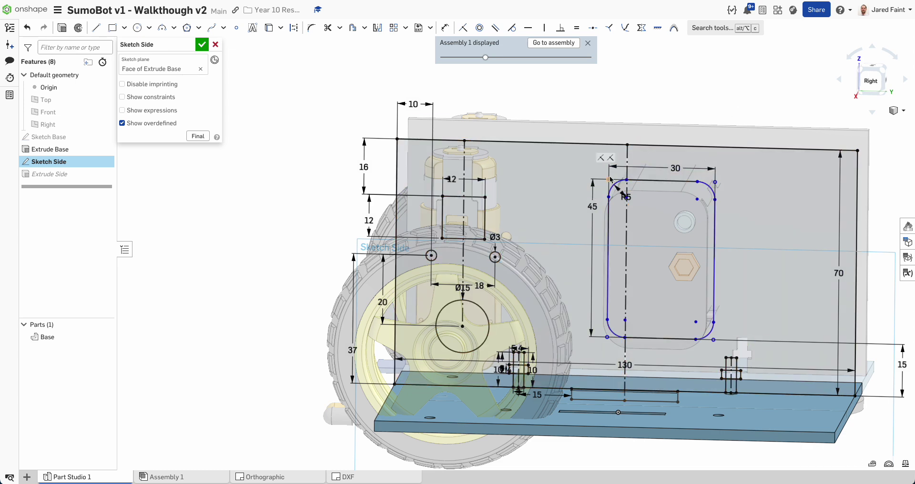
Retry the 5 mm offset dimension between the centreline and the cutout's wheel-side edge, and remove the conflicting dimension.
{"action": "left_click", "coordinate": [610, 263]}
{"action": "left_click", "coordinate": [626, 261]}
{"action": "left_click", "coordinate": [622, 98]}
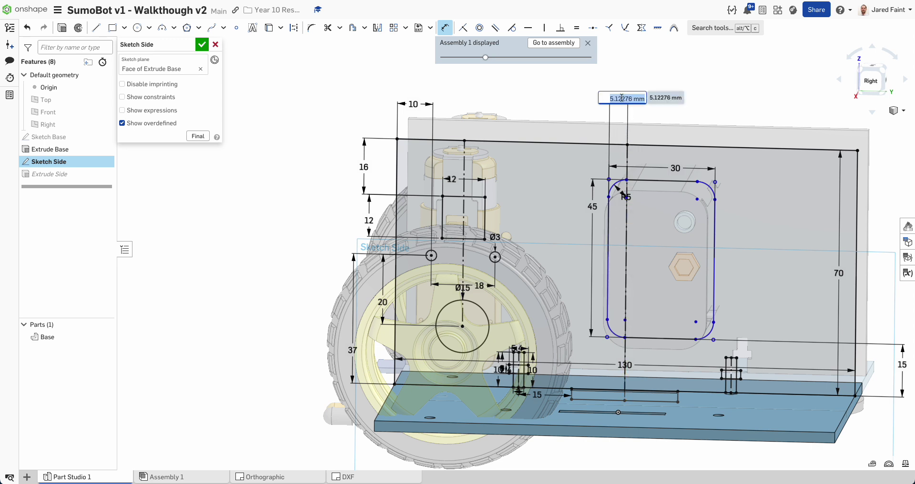
{"action": "type", "text": "5"}
{"action": "key", "text": "Return"}
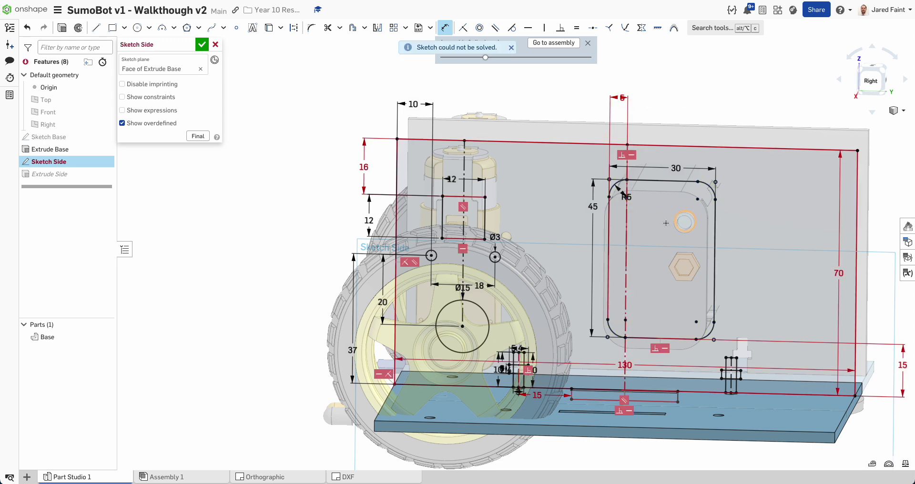
{"action": "scroll", "coordinate": [667, 229], "scroll_direction": "down", "scroll_amount": 3}
{"action": "scroll", "coordinate": [670, 248], "scroll_direction": "up", "scroll_amount": 4}
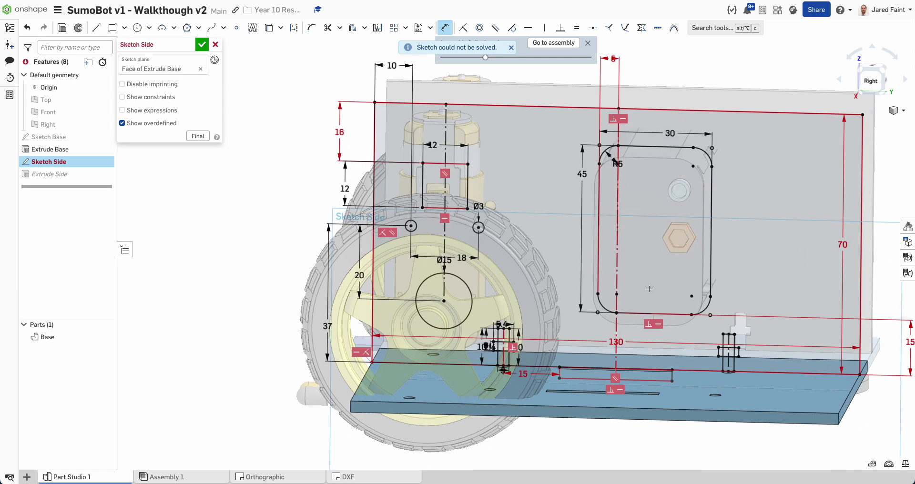
{"action": "scroll", "coordinate": [642, 256], "scroll_direction": "up", "scroll_amount": 2}
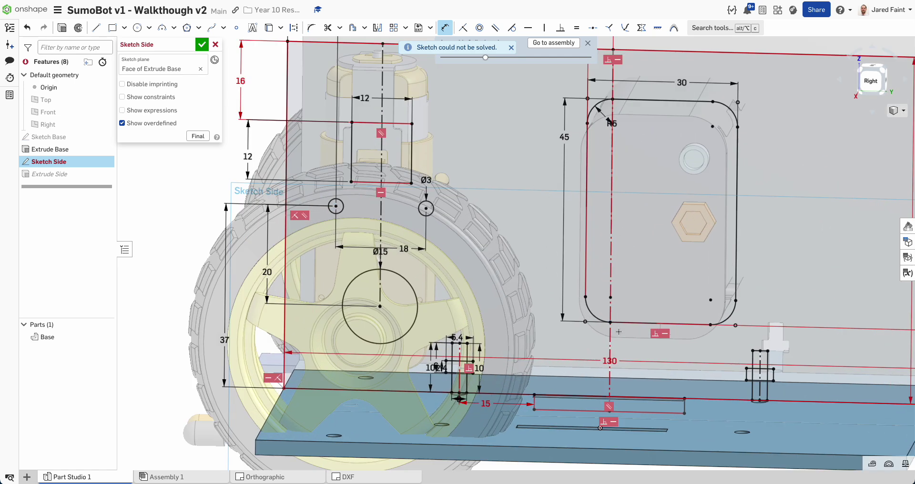
{"action": "key", "text": "Escape"}
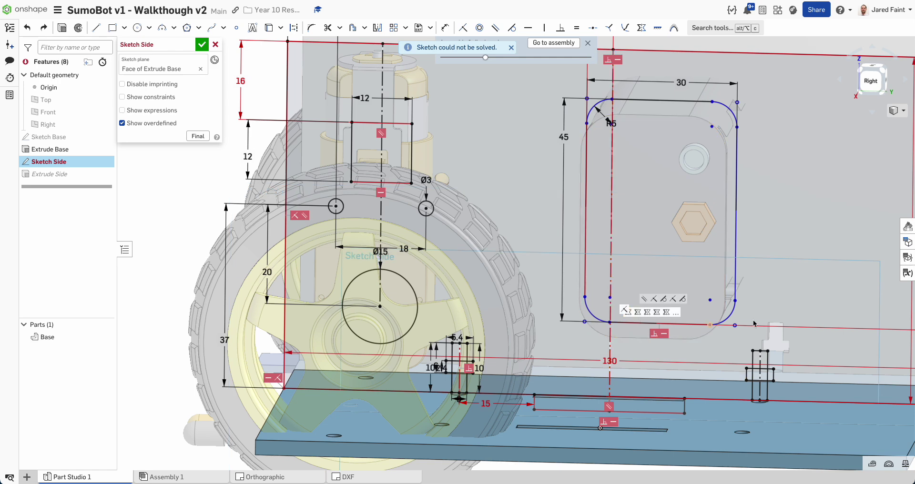
{"action": "middle_click_drag", "start_coordinate": [686, 167], "coordinate": [675, 231]}
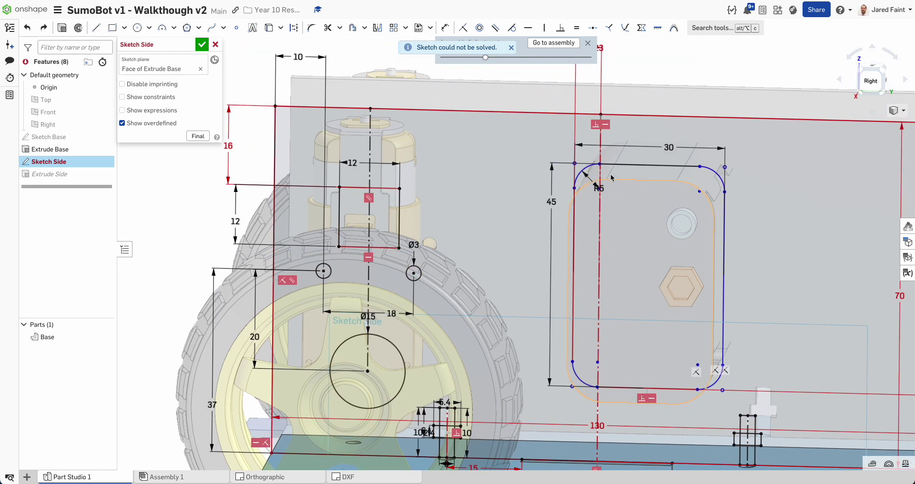
{"action": "middle_click_drag", "start_coordinate": [638, 57], "coordinate": [679, 81]}
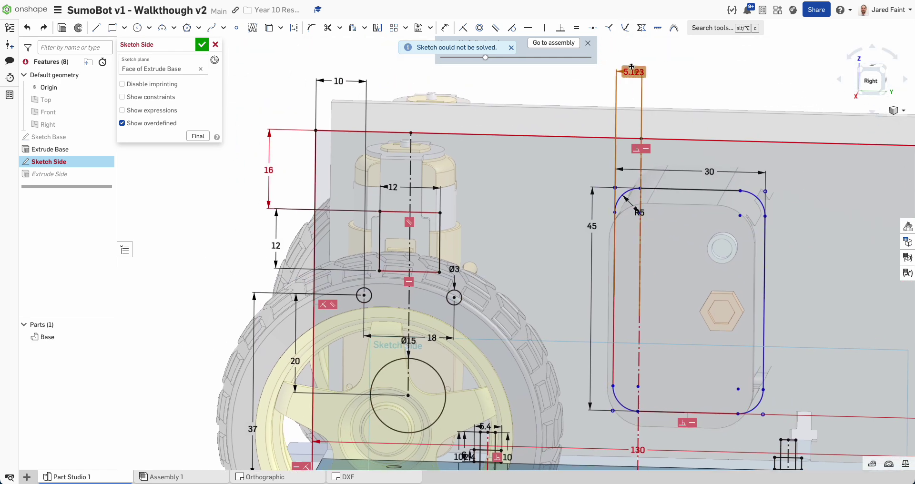
{"action": "left_click", "coordinate": [635, 72]}
{"action": "key", "text": "Delete"}
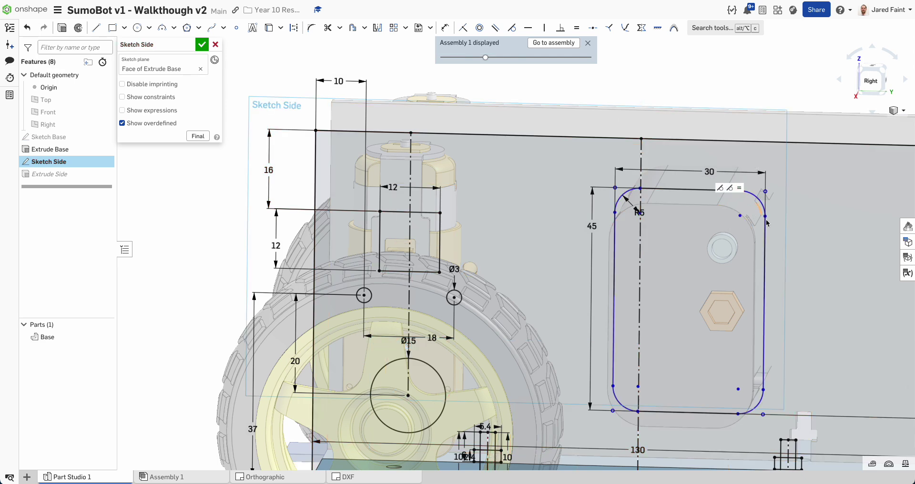
Move the battery cutout away from the wheel so its wheel-side edge clears the side plate's vertical centreline.
{"action": "left_click_drag", "start_coordinate": [764, 218], "coordinate": [805, 219]}
{"action": "key", "text": "d"}
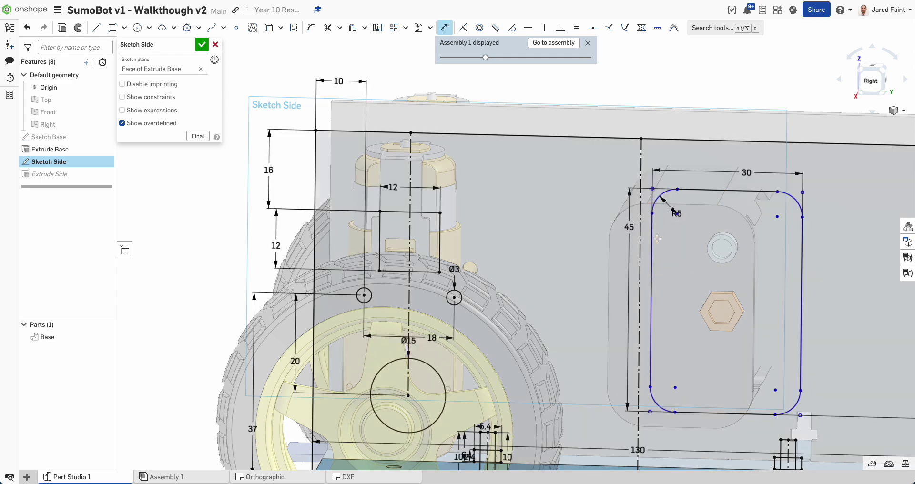
{"action": "scroll", "coordinate": [652, 254], "scroll_direction": "down", "scroll_amount": 5}
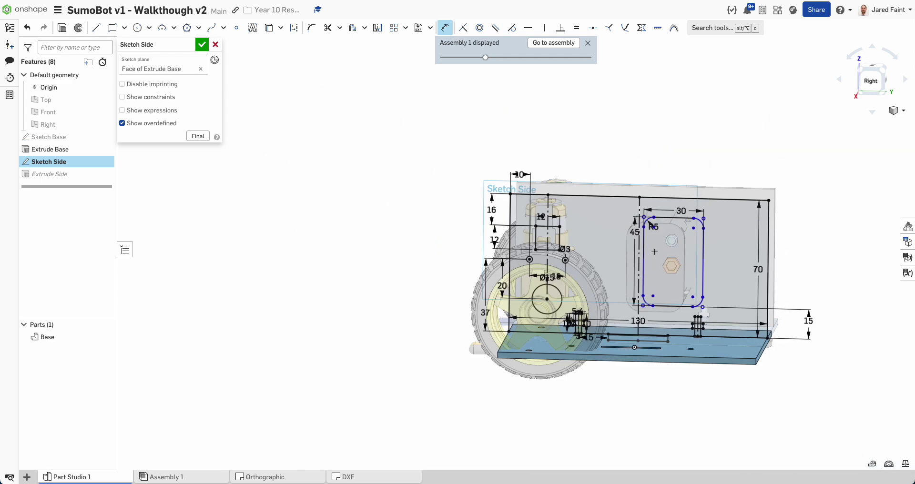
{"action": "key", "text": "Escape"}
{"action": "scroll", "coordinate": [661, 258], "scroll_direction": "up", "scroll_amount": 3}
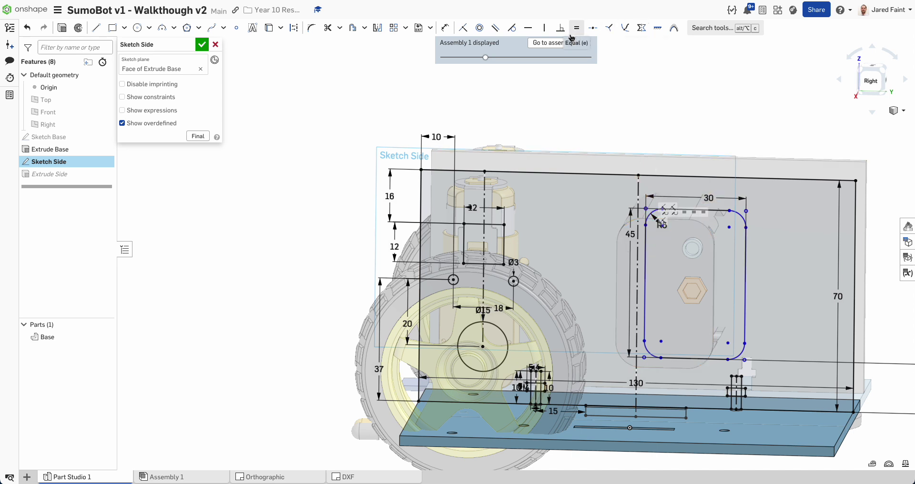
Align the cutout's wheel-side edge with the vertical centreline using a Coincident constraint, and delete the conflicting constraint.
{"action": "left_click", "coordinate": [643, 267]}
{"action": "left_click", "coordinate": [639, 239]}
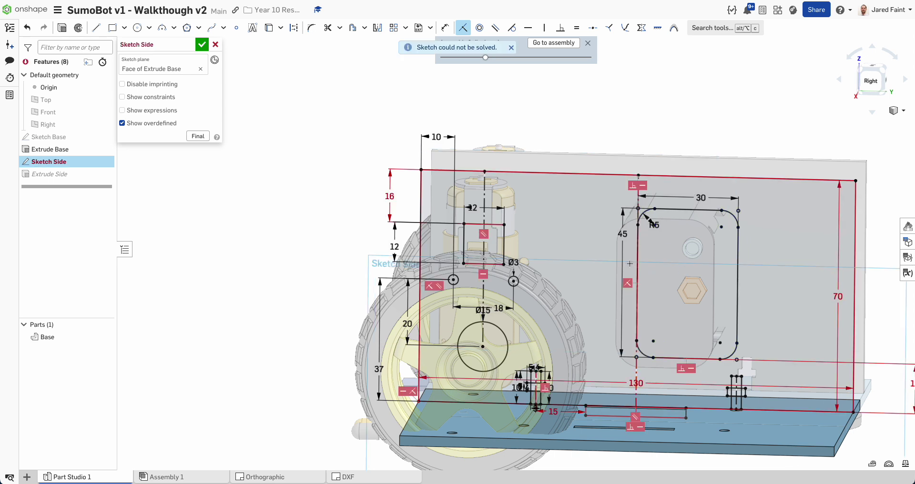
{"action": "key", "text": "Escape"}
{"action": "left_click", "coordinate": [629, 284]}
{"action": "key", "text": "Delete"}
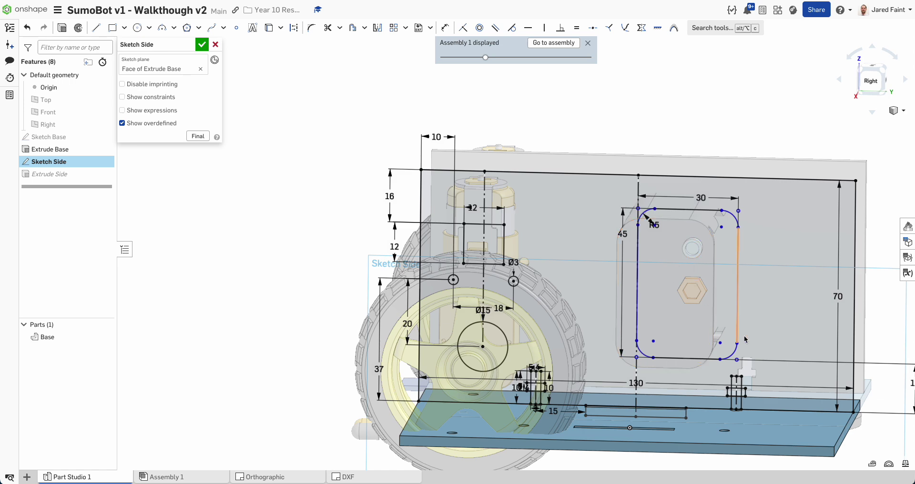
Check the sketch geometry against the battery pack from an angled view and accept Sketch Side.
{"action": "scroll", "coordinate": [674, 262], "scroll_direction": "down", "scroll_amount": 3}
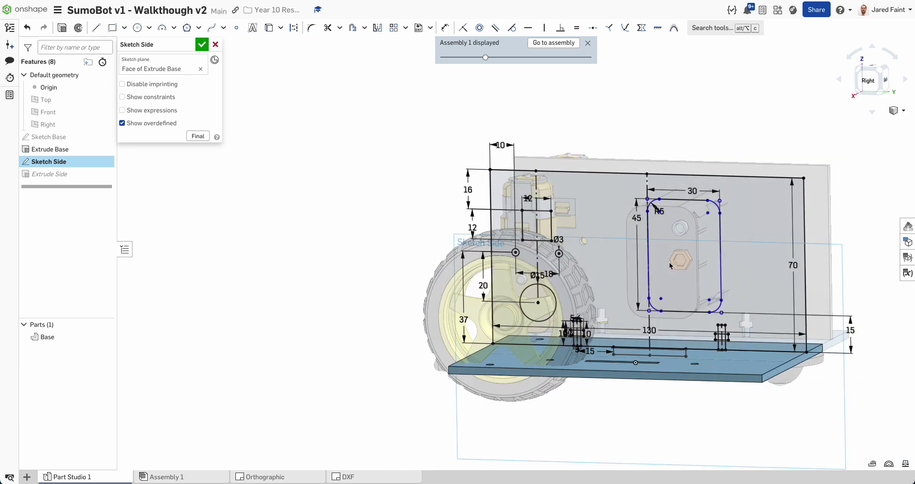
{"action": "key", "text": "ctrl+a"}
{"action": "key", "text": "Escape"}
{"action": "right_click_drag", "start_coordinate": [728, 225], "coordinate": [721, 228]}
{"action": "key", "text": "ctrl+a"}
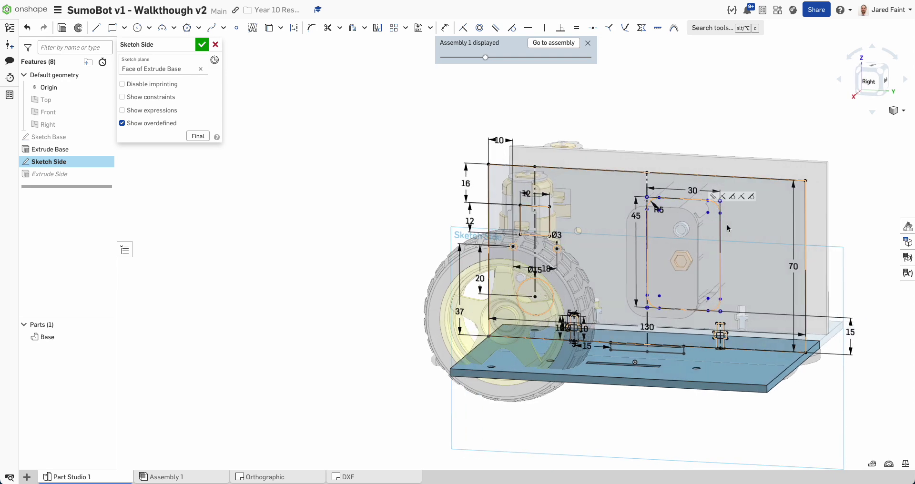
{"action": "left_click", "coordinate": [727, 225]}
{"action": "mouse_move", "coordinate": [728, 225]}
{"action": "right_mouse_down"}
{"action": "mouse_move", "coordinate": [777, 349]}
{"action": "mouse_move", "coordinate": [677, 200]}
{"action": "right_mouse_up"}
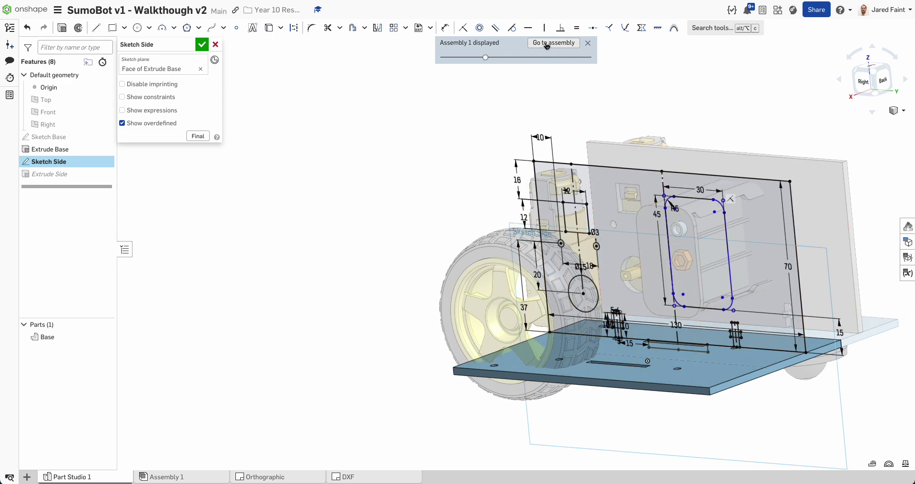
{"action": "left_click", "coordinate": [205, 47]}
Inspect the battery cutout in the extruded side plate and return to Assembly 1.
{"action": "mouse_move", "coordinate": [720, 234]}
{"action": "right_mouse_down"}
{"action": "mouse_move", "coordinate": [685, 263]}
{"action": "mouse_move", "coordinate": [678, 283]}
{"action": "mouse_move", "coordinate": [651, 279]}
{"action": "mouse_move", "coordinate": [693, 276]}
{"action": "right_mouse_up"}
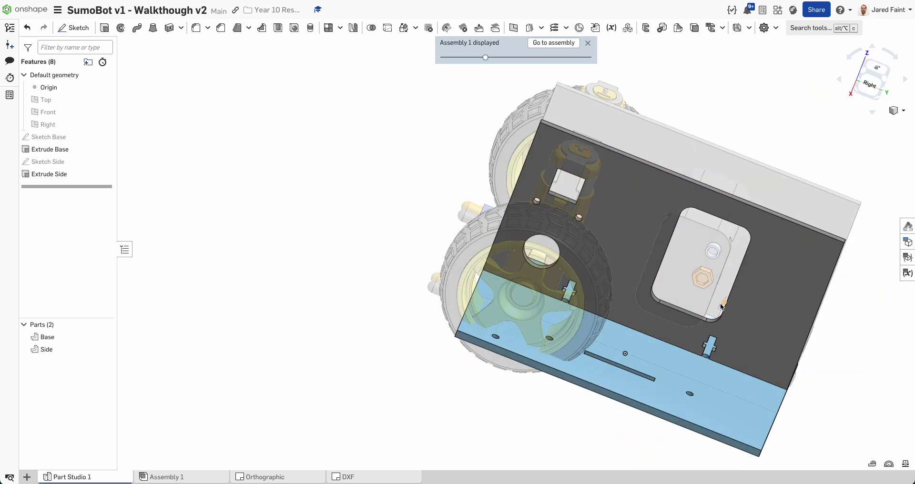
{"action": "right_click_drag", "start_coordinate": [842, 355], "coordinate": [678, 266]}
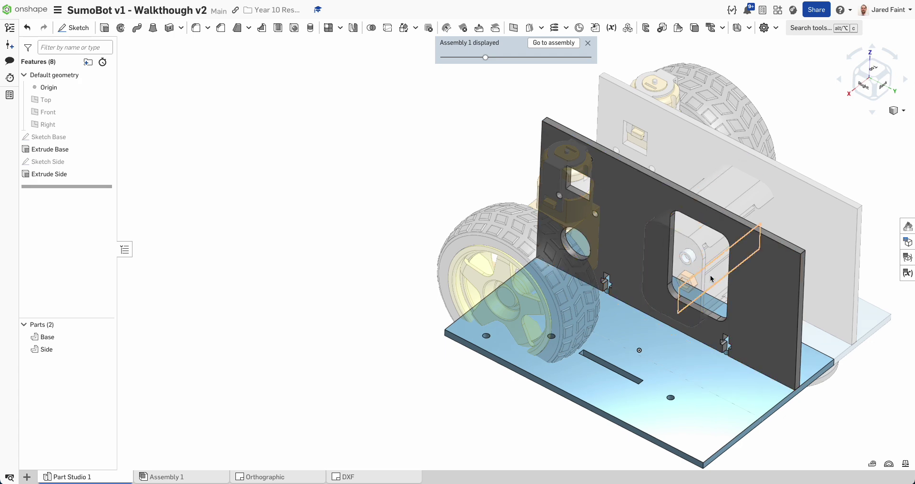
{"action": "right_click_drag", "start_coordinate": [737, 224], "coordinate": [639, 244]}
{"action": "left_click", "coordinate": [554, 43]}
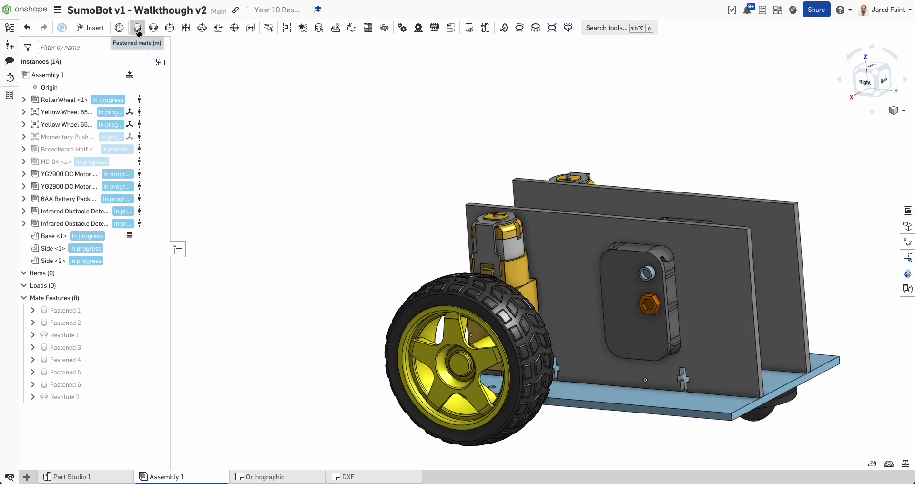
Add a Fastened mate between the top edge midpoints of the Side <2> cutout and the battery pack's outer face.
{"action": "left_click", "coordinate": [138, 28]}
{"action": "scroll", "coordinate": [668, 239], "scroll_direction": "up", "scroll_amount": 5}
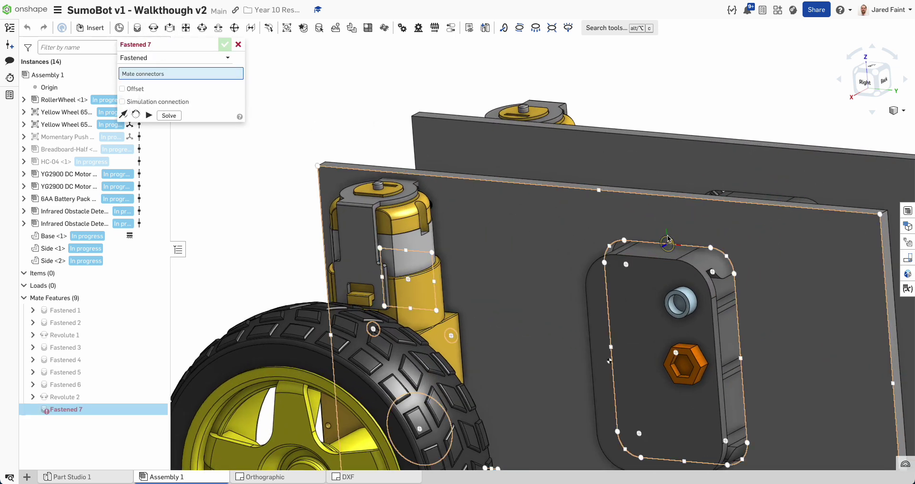
{"action": "left_click", "coordinate": [645, 260]}
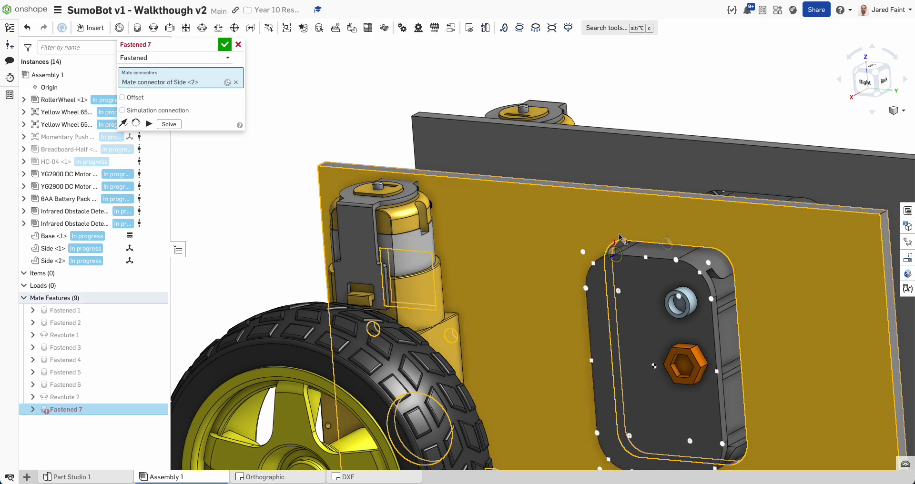
{"action": "left_click", "coordinate": [643, 263]}
{"action": "mouse_move", "coordinate": [643, 263]}
{"action": "right_mouse_down"}
{"action": "mouse_move", "coordinate": [577, 271]}
{"action": "mouse_move", "coordinate": [641, 273]}
{"action": "right_mouse_up"}
{"action": "scroll", "coordinate": [577, 270], "scroll_direction": "down", "scroll_amount": 4}
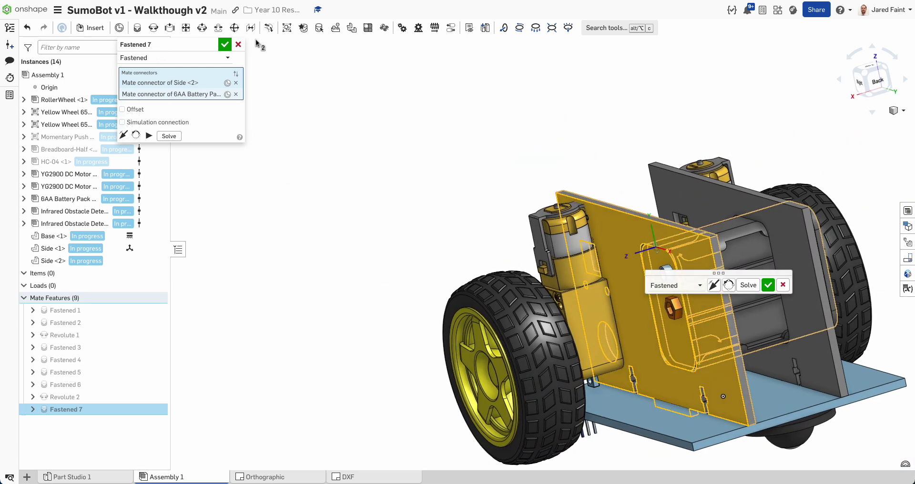
Offset the battery pack's Fastened mate by -10 mm along Z and accept it.
{"action": "left_click", "coordinate": [123, 109]}
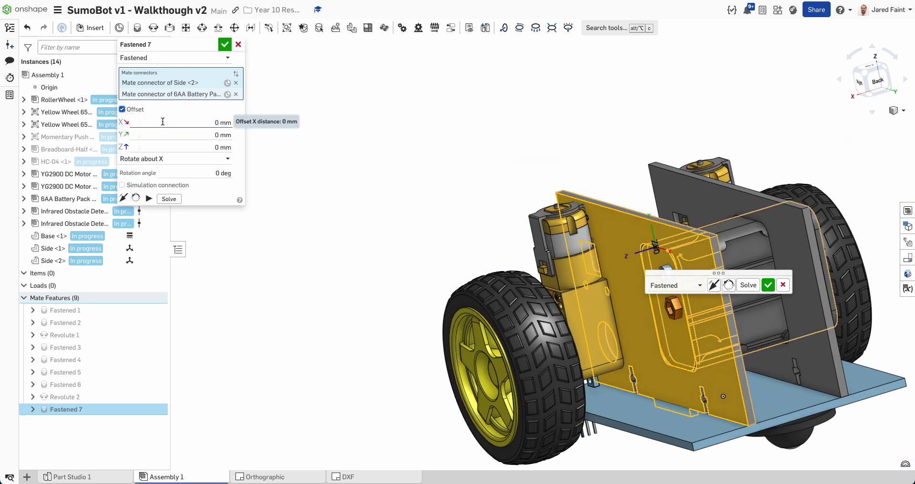
{"action": "scroll", "coordinate": [657, 246], "scroll_direction": "up", "scroll_amount": 3}
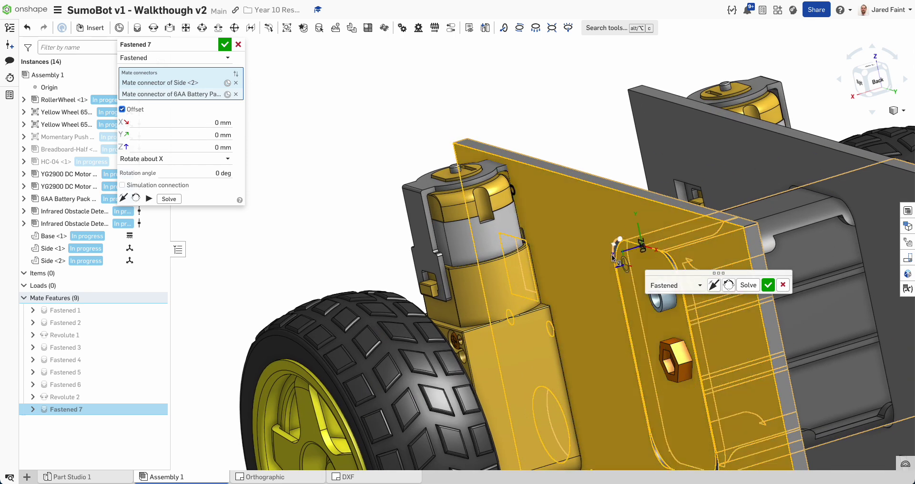
{"action": "left_click", "coordinate": [167, 148]}
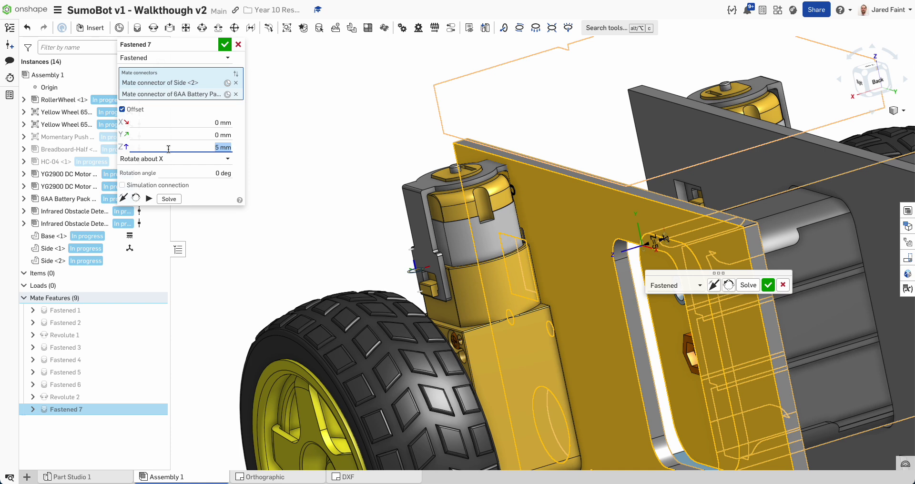
{"action": "type", "text": "-10"}
{"action": "key", "text": "Return"}
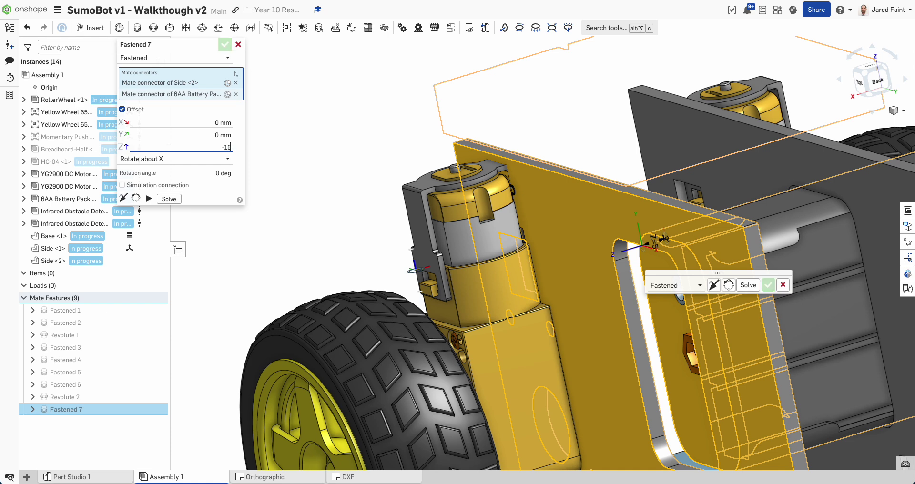
{"action": "scroll", "coordinate": [491, 210], "scroll_direction": "down", "scroll_amount": 4}
{"action": "mouse_move", "coordinate": [506, 217]}
{"action": "right_mouse_down"}
{"action": "mouse_move", "coordinate": [462, 226]}
{"action": "mouse_move", "coordinate": [490, 224]}
{"action": "right_mouse_up"}
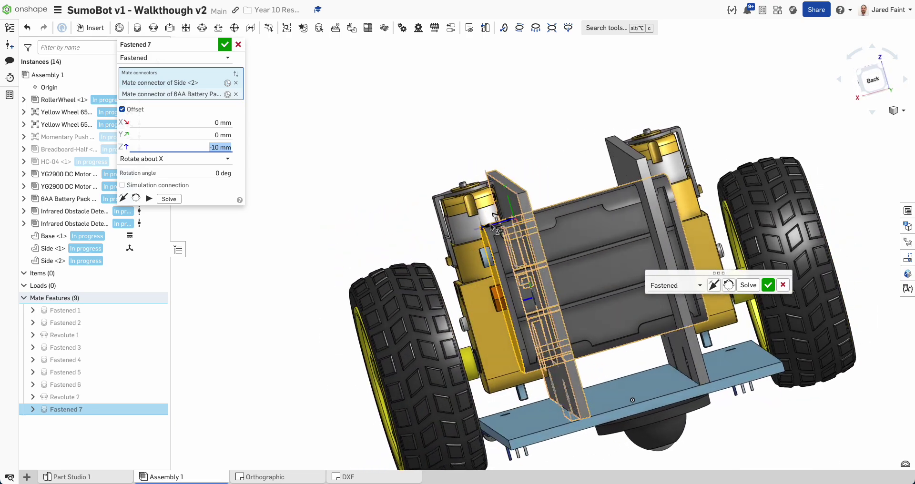
{"action": "left_click", "coordinate": [224, 45]}
{"action": "right_click_drag", "start_coordinate": [512, 281], "coordinate": [536, 324]}
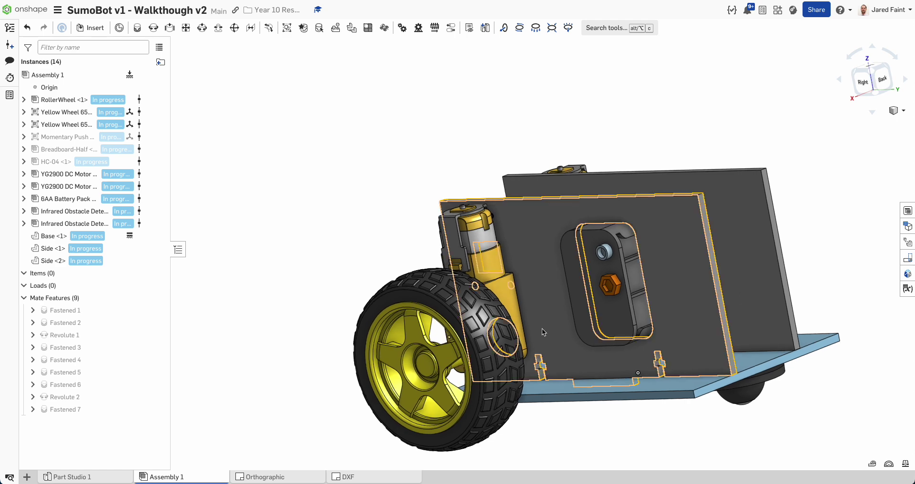
{"action": "right_click_drag", "start_coordinate": [571, 293], "coordinate": [668, 375]}
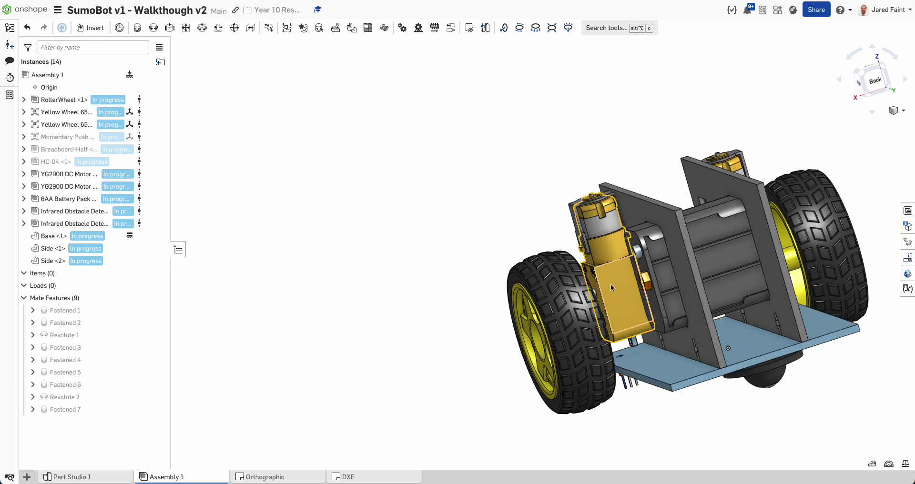
Examine the base plate's underside and measure the roller wheel's mounting hole diameter and the distance between hole centres.
{"action": "left_click", "coordinate": [668, 375]}
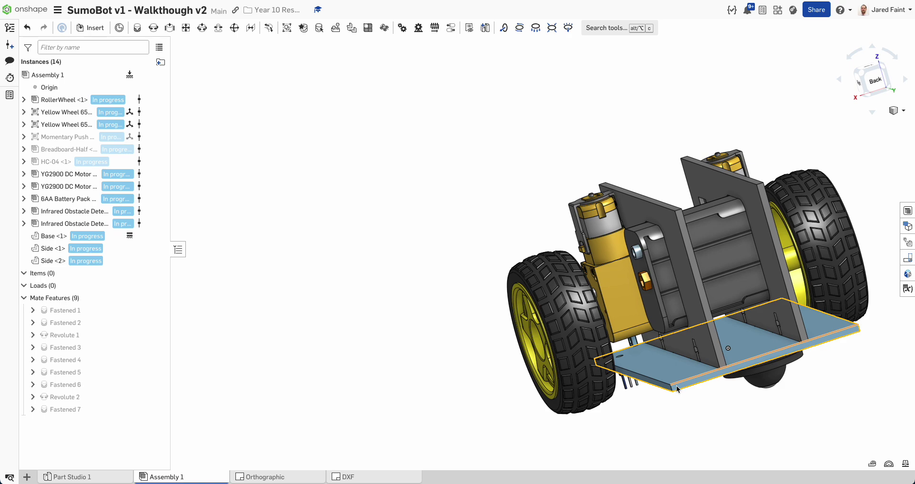
{"action": "right_click_drag", "start_coordinate": [679, 366], "coordinate": [496, 325]}
{"action": "right_click_drag", "start_coordinate": [525, 406], "coordinate": [521, 382]}
{"action": "scroll", "coordinate": [477, 329], "scroll_direction": "up", "scroll_amount": 6}
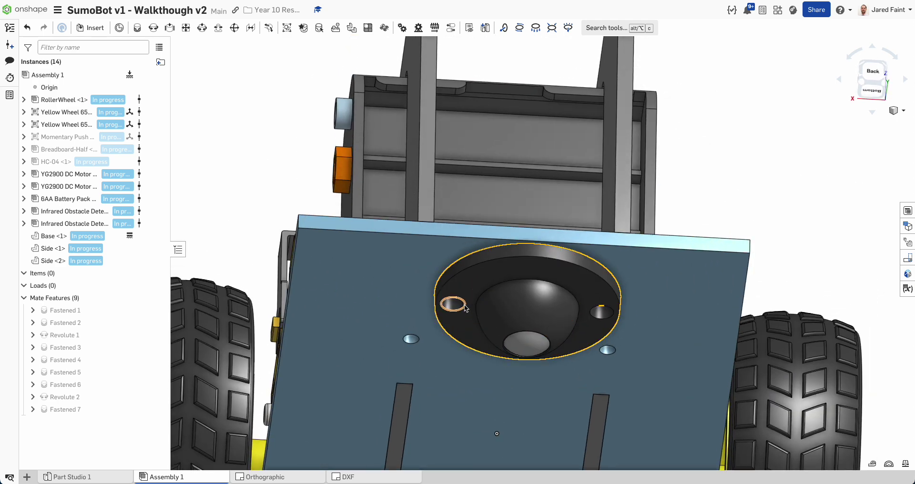
{"action": "left_click", "coordinate": [461, 306]}
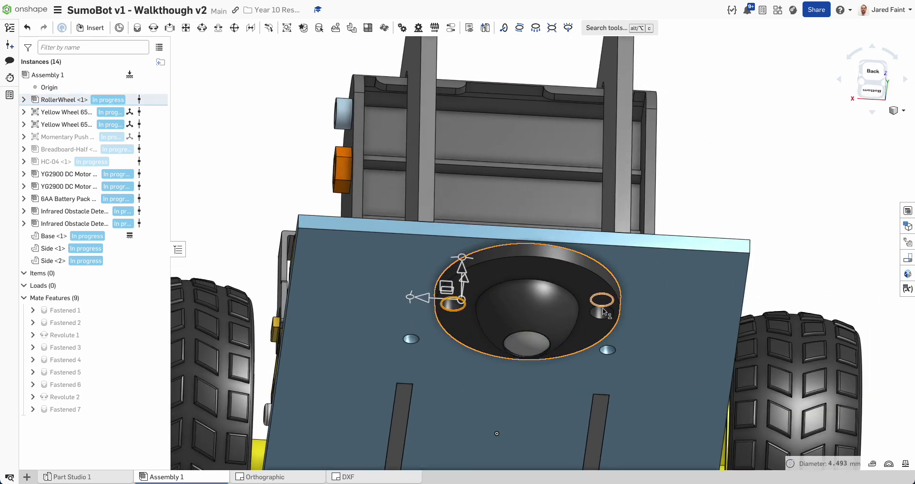
{"action": "left_click", "coordinate": [603, 311]}
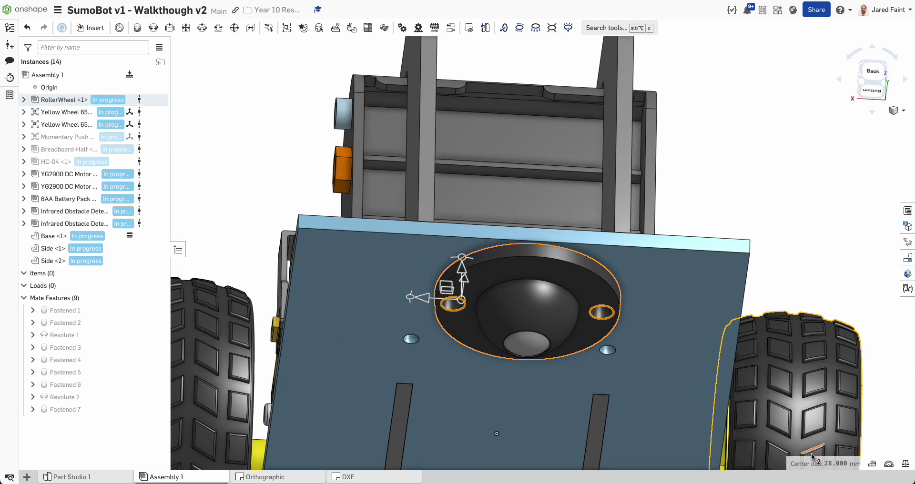
{"action": "key", "text": "shift+2"}
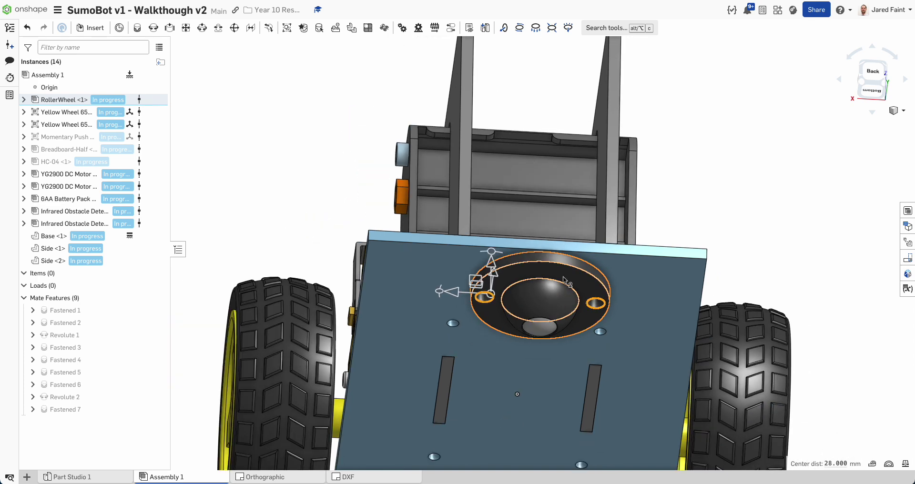
Move the roller wheel down until it sits clear below the base plate.
{"action": "left_click", "coordinate": [535, 338]}
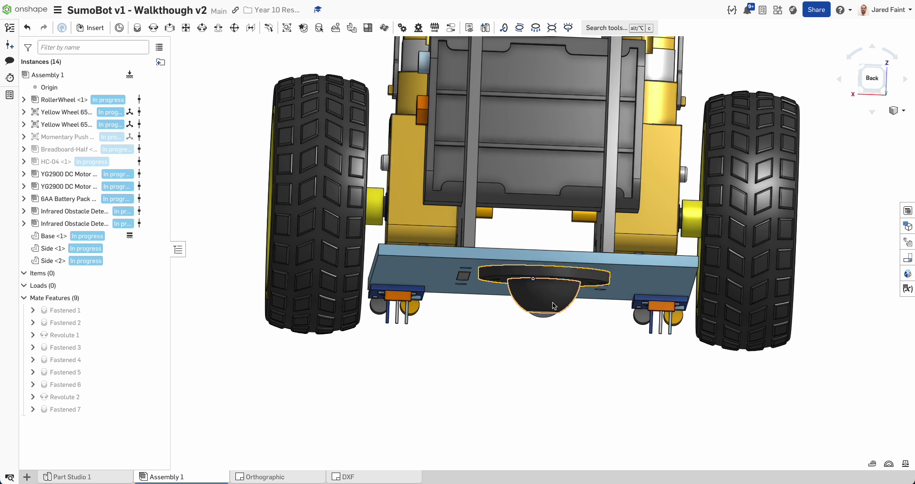
{"action": "left_click_drag", "start_coordinate": [554, 293], "coordinate": [542, 303]}
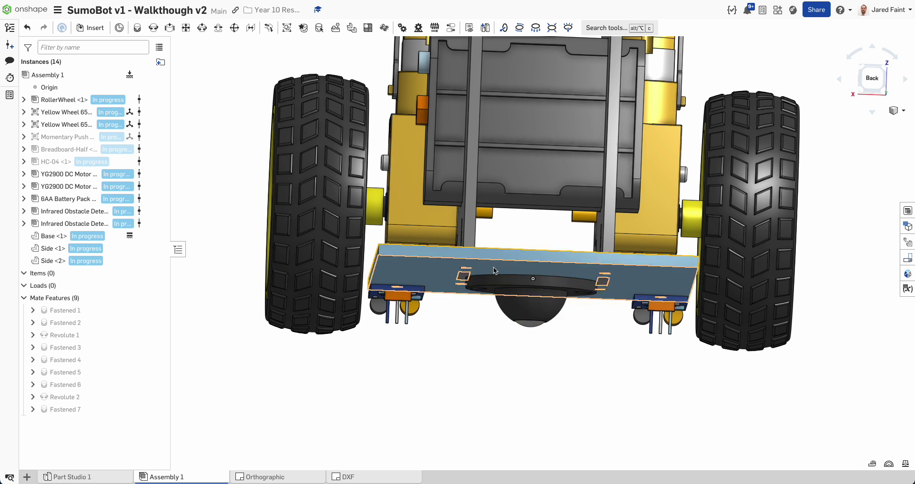
{"action": "left_click_drag", "start_coordinate": [516, 307], "coordinate": [518, 336]}
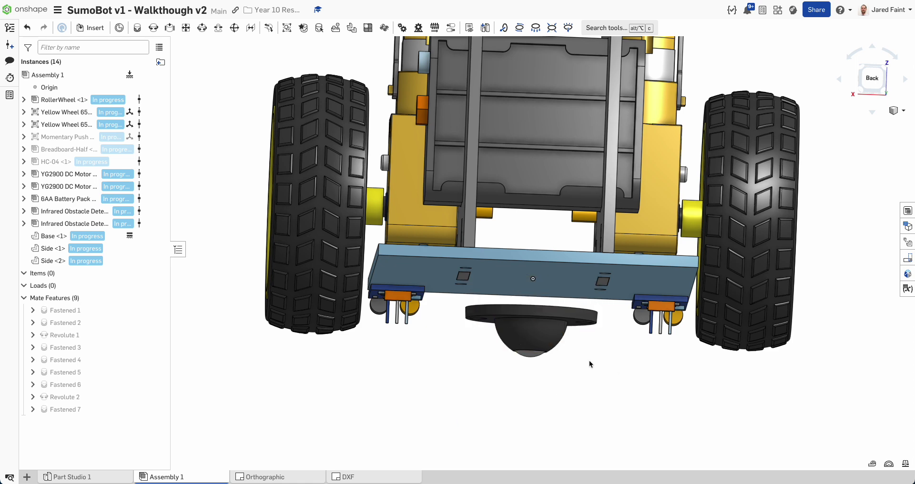
Edit Base <1> in the context of the assembly and reopen Sketch Base.
{"action": "right_click", "coordinate": [550, 274]}
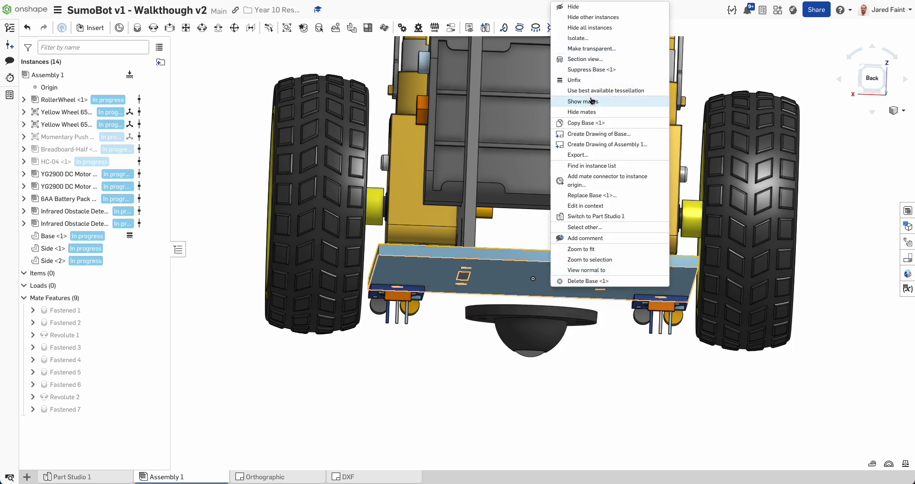
{"action": "left_click", "coordinate": [586, 209]}
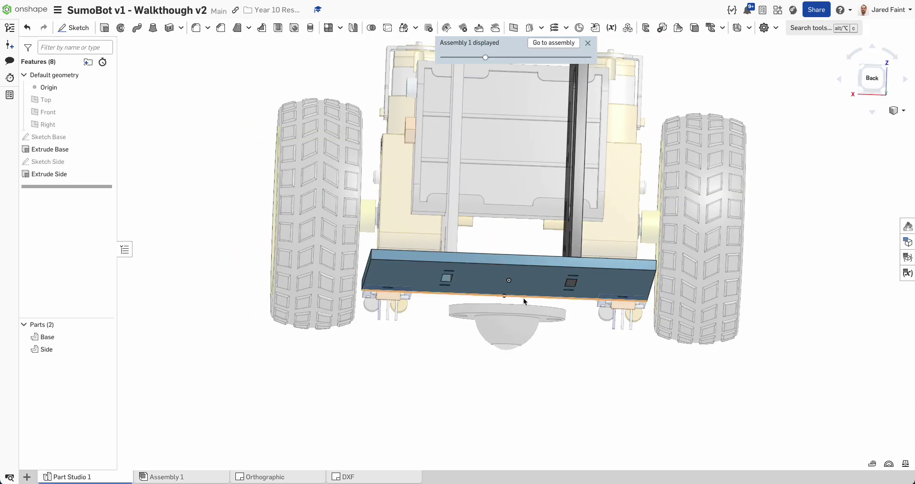
{"action": "right_click_drag", "start_coordinate": [524, 299], "coordinate": [524, 290]}
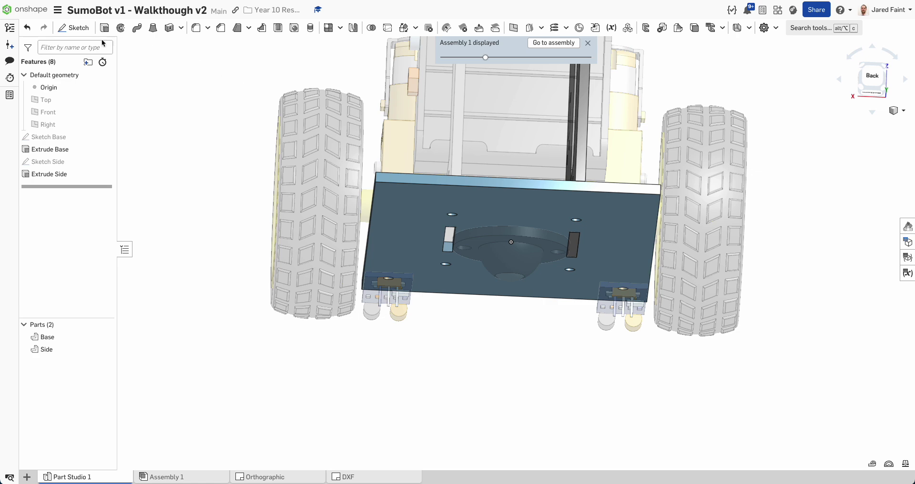
{"action": "left_click", "coordinate": [49, 139]}
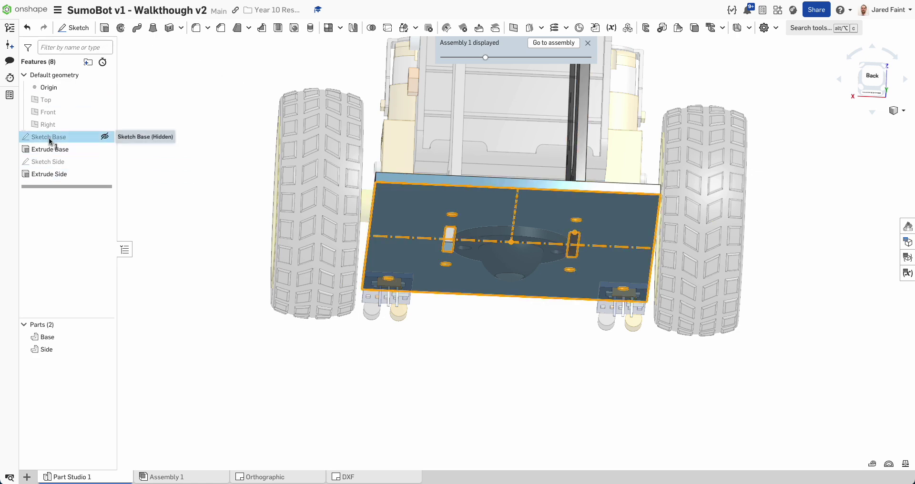
{"action": "double_click", "coordinate": [50, 140]}
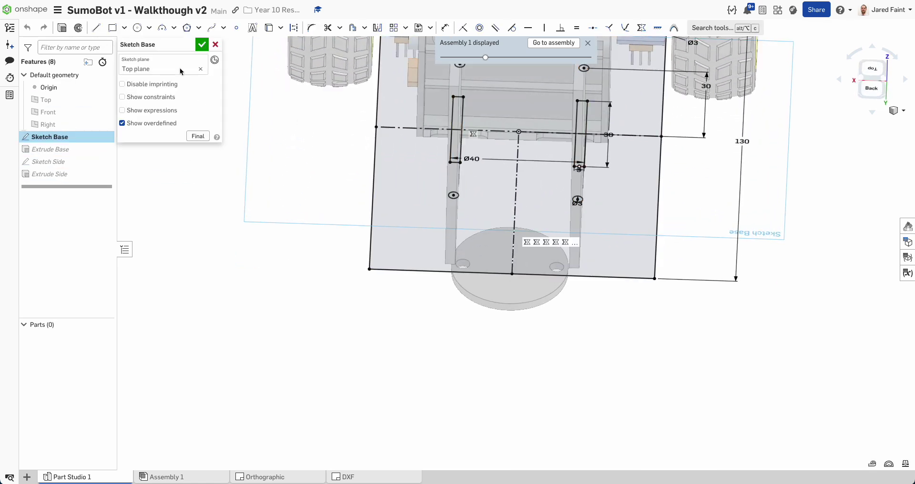
Sketch a 2.6 mm diameter circle on the base plate above the roller wheel, beside the vertical centreline.
{"action": "left_click", "coordinate": [138, 27]}
{"action": "scroll", "coordinate": [486, 240], "scroll_direction": "up", "scroll_amount": 3}
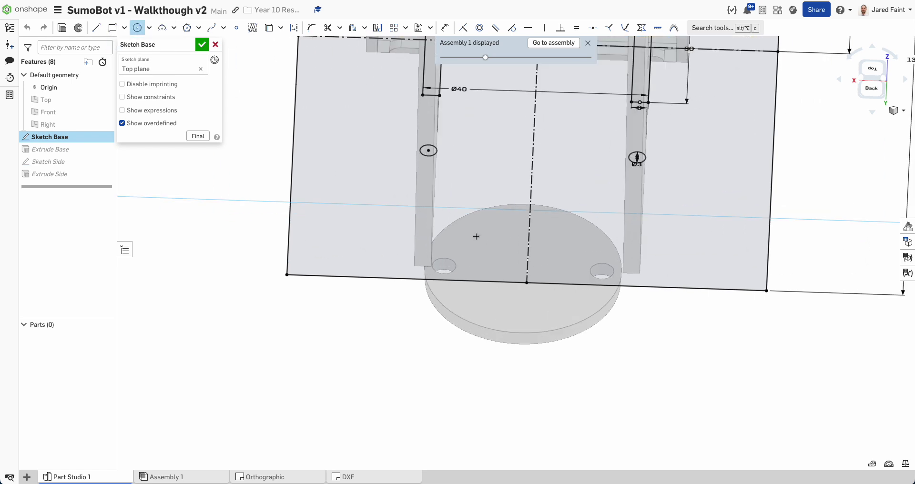
{"action": "left_click", "coordinate": [472, 234]}
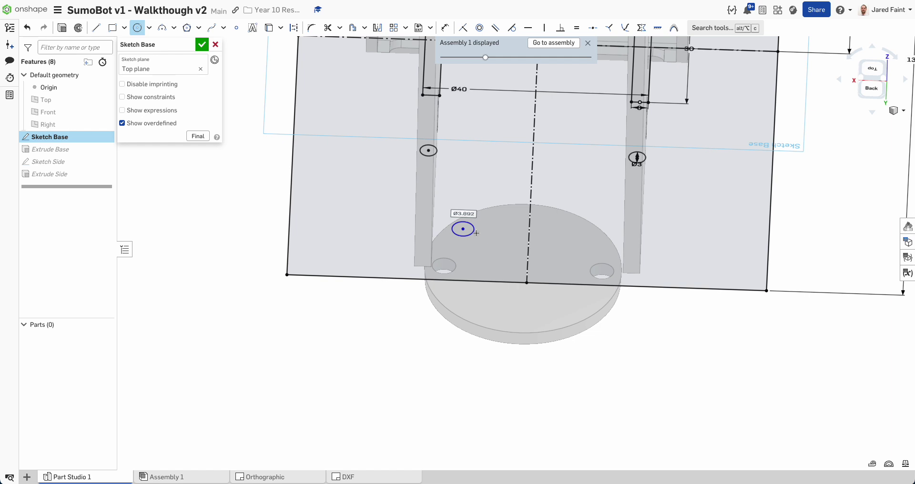
{"action": "type", "text": "2.65"}
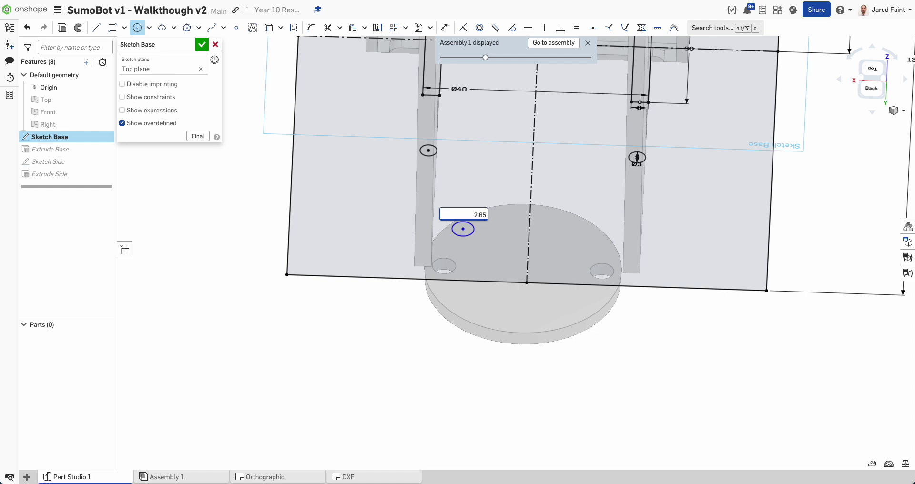
{"action": "key", "text": "Return"}
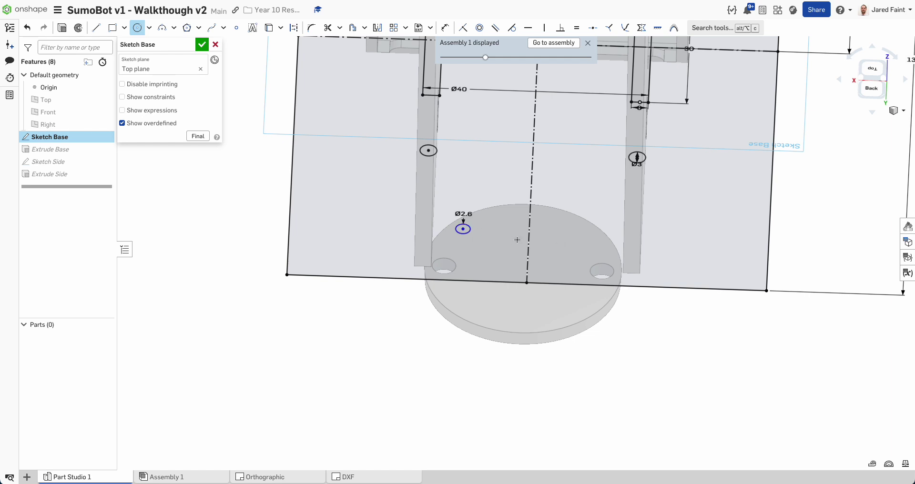
Add a second circle across the centreline, equal to the 2.6 mm circle, and make the pair symmetric about the centreline.
{"action": "left_click", "coordinate": [597, 231]}
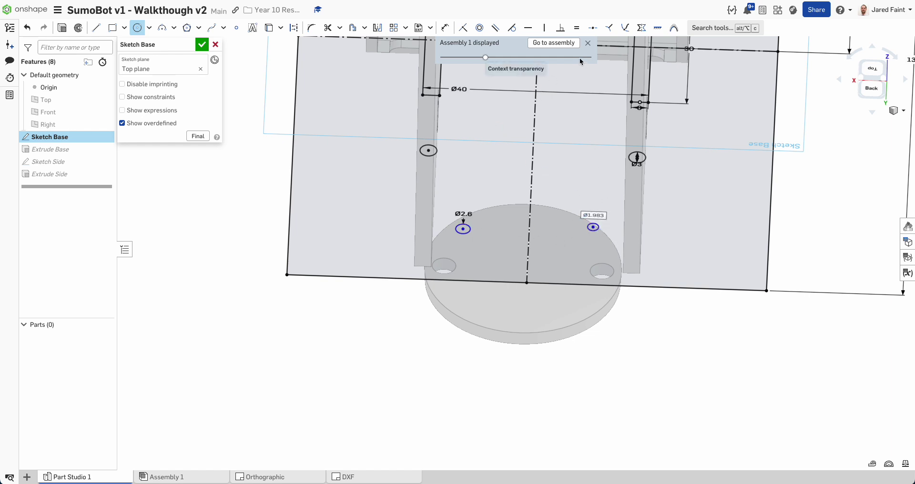
{"action": "key", "text": "e"}
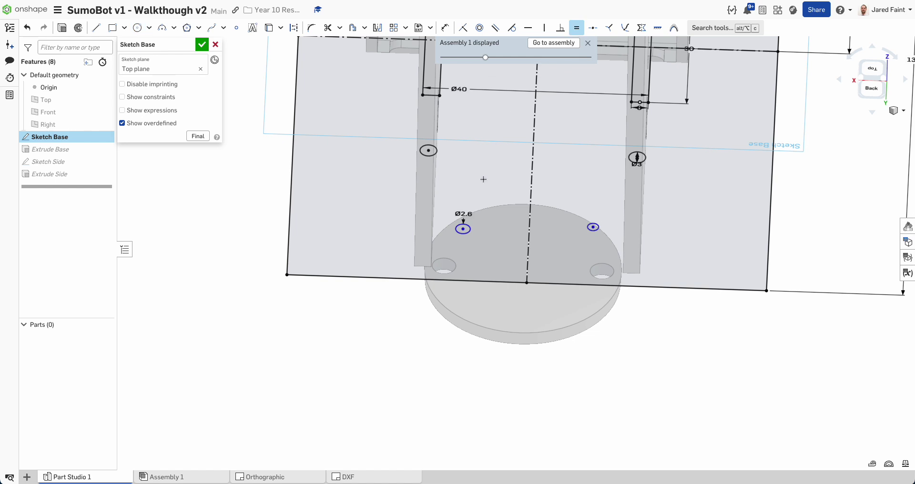
{"action": "left_click", "coordinate": [591, 232]}
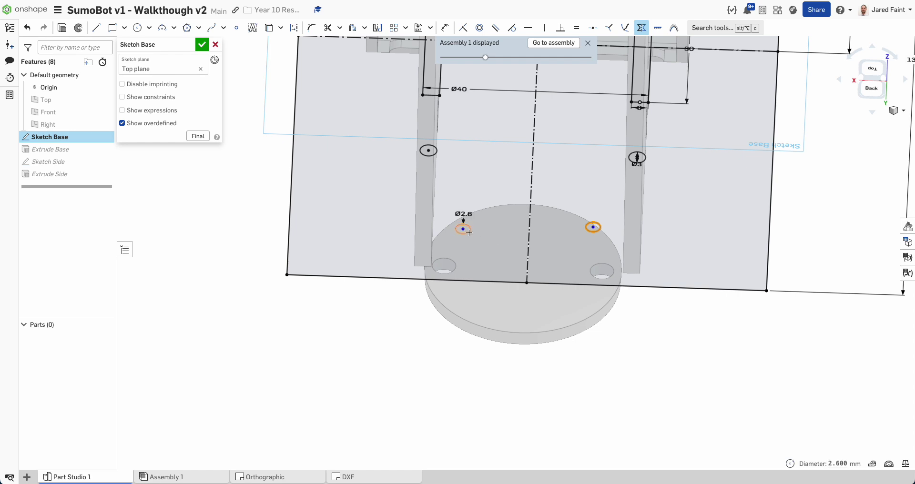
{"action": "left_click", "coordinate": [528, 233]}
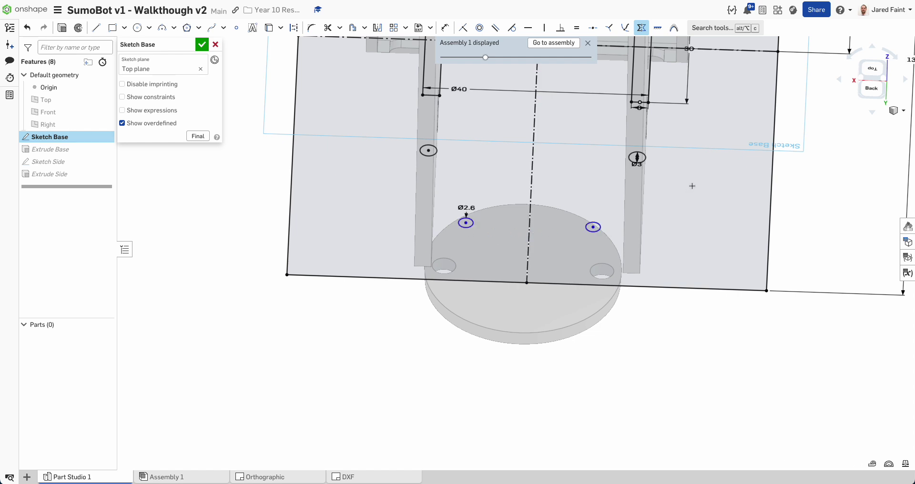
Dimension one roller wheel hole's centre to the vertical centreline as 28/2 mm.
{"action": "left_click", "coordinate": [865, 67]}
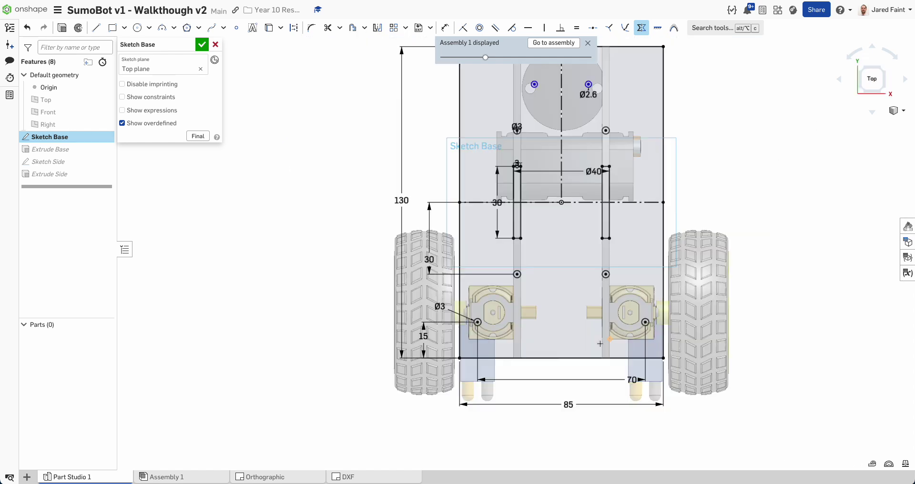
{"action": "scroll", "coordinate": [588, 159], "scroll_direction": "up", "scroll_amount": 5}
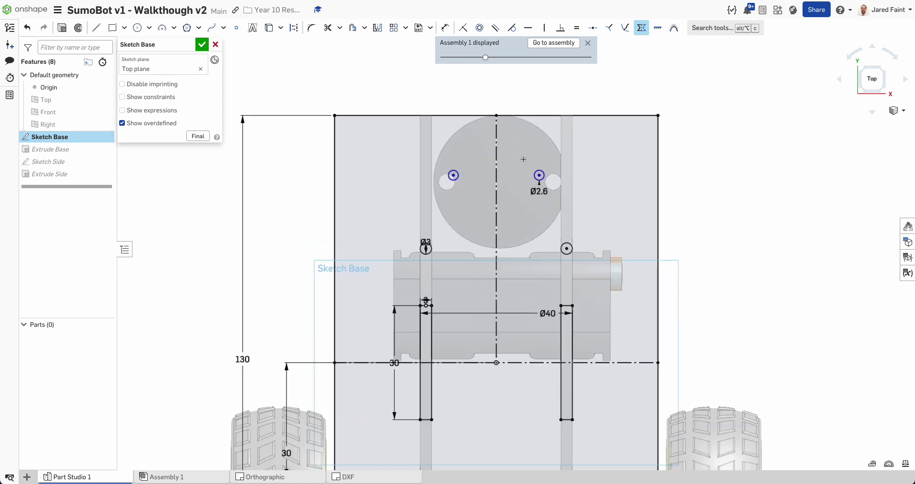
{"action": "key", "text": "u"}
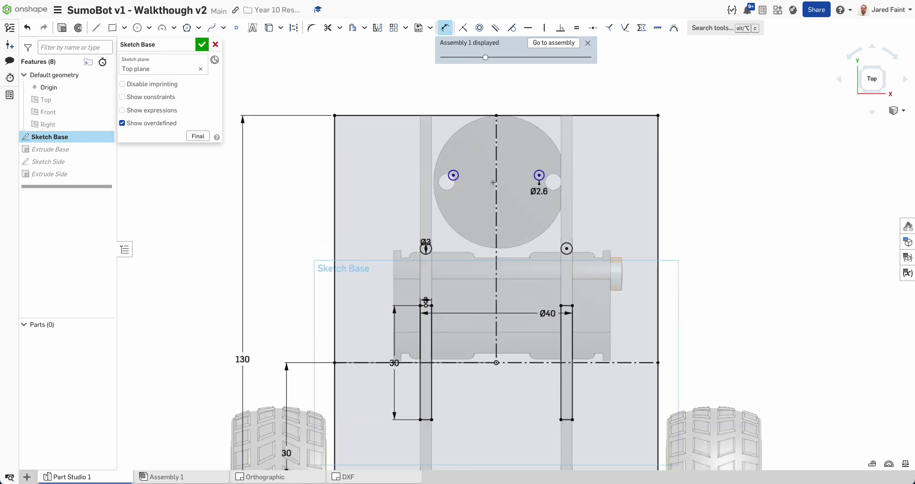
{"action": "left_click", "coordinate": [496, 181]}
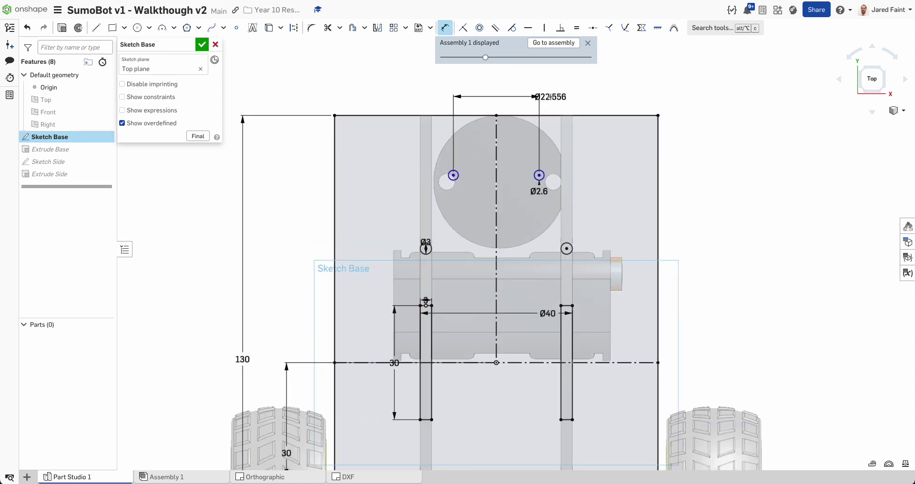
{"action": "left_click", "coordinate": [466, 97]}
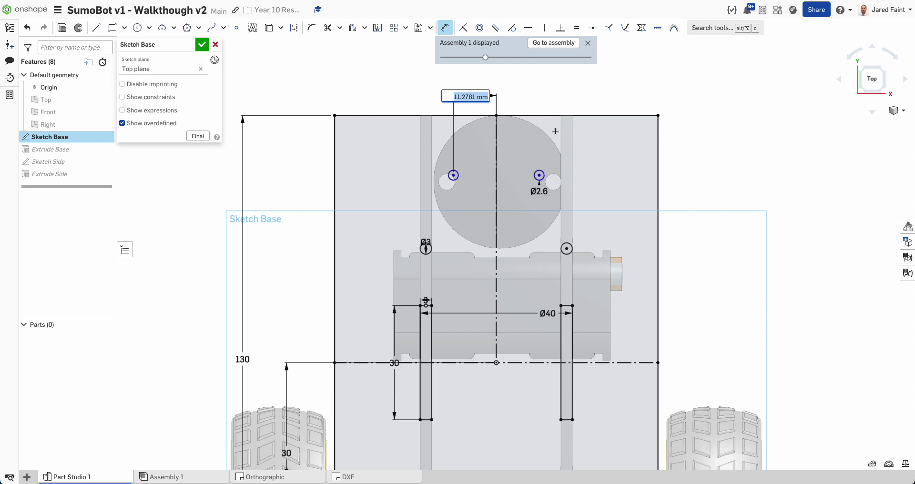
{"action": "type", "text": "28/2"}
{"action": "key", "text": "Return"}
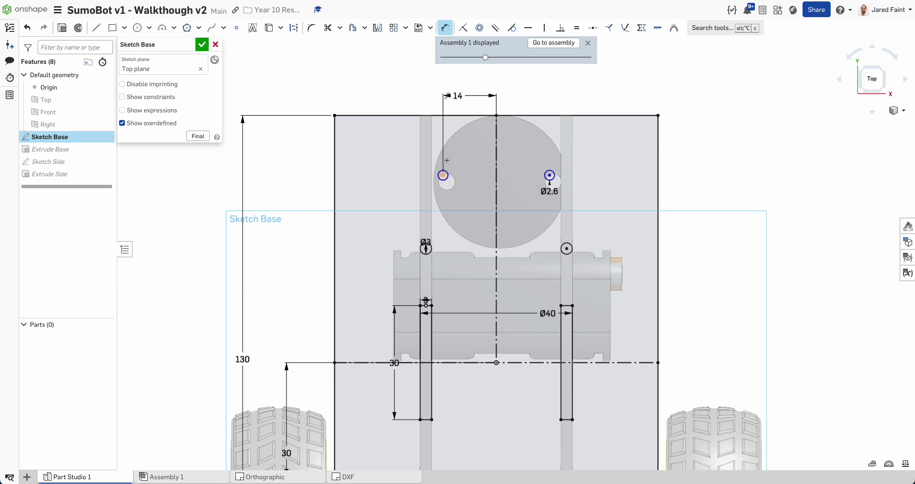
Dimension the roller wheel holes 18 mm from the base plate's nearest end edge and accept the sketch.
{"action": "left_click", "coordinate": [440, 116]}
{"action": "left_click", "coordinate": [537, 132]}
{"action": "type", "text": "1"}
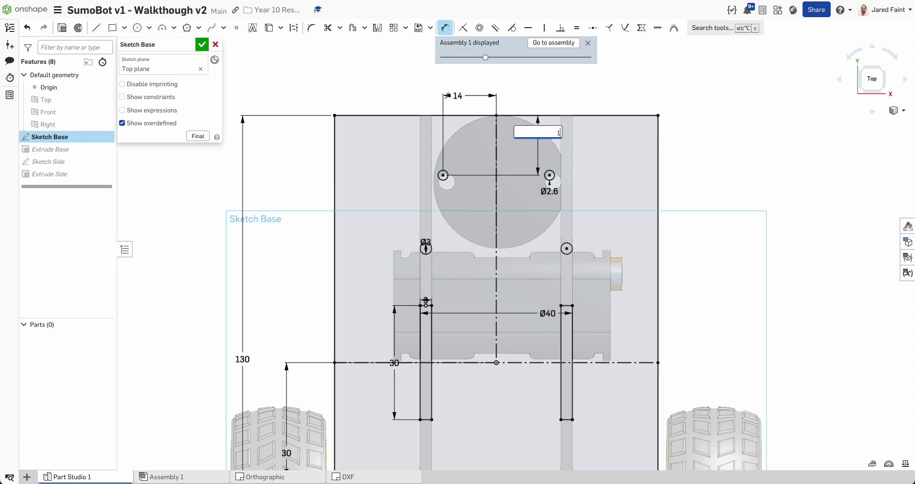
{"action": "type", "text": "8"}
{"action": "key", "text": "Return"}
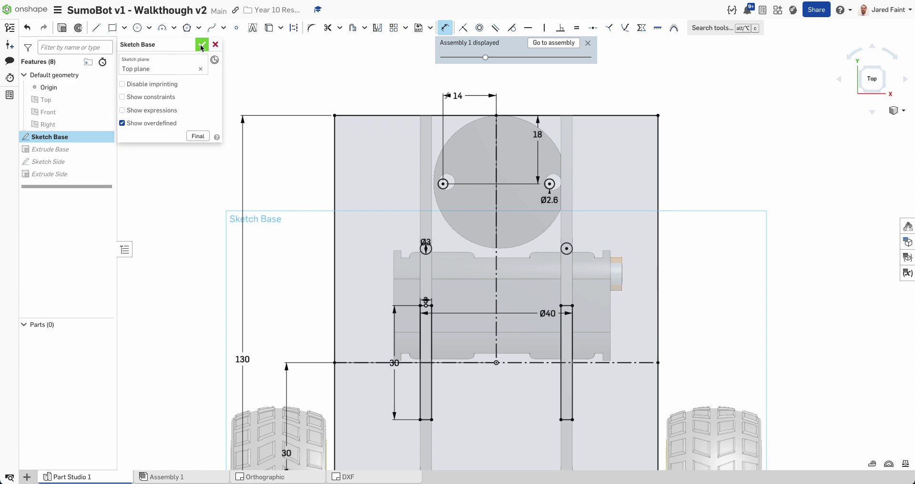
{"action": "key", "text": "Return"}
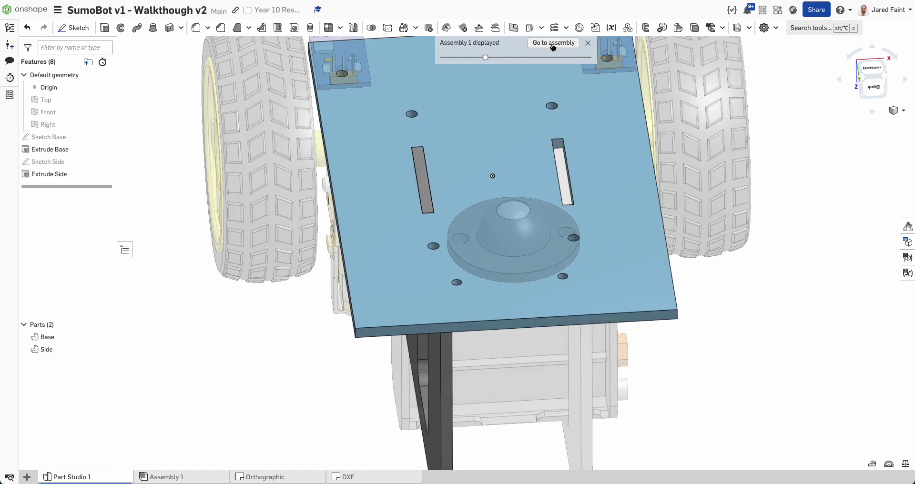
Return to the assembly and attach the roller wheel to the base plate's underside with a Fastened mate between matching mounting holes.
{"action": "left_click", "coordinate": [553, 43]}
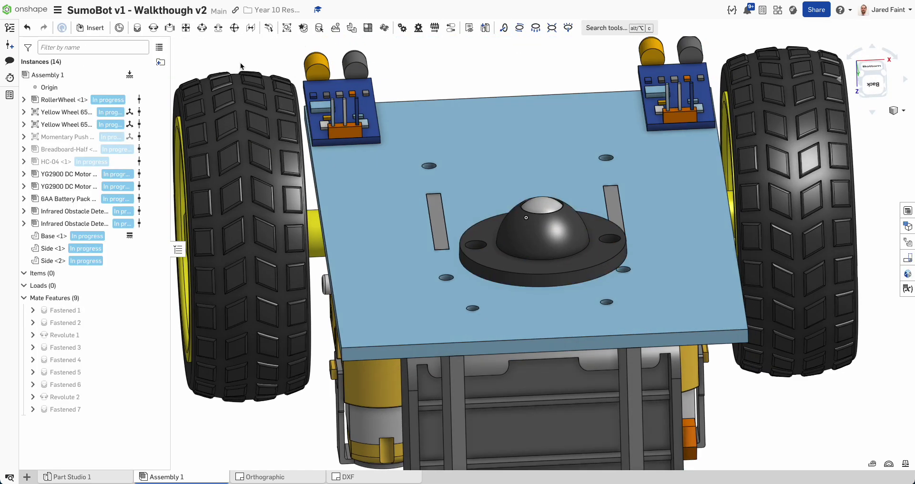
{"action": "left_click", "coordinate": [137, 28]}
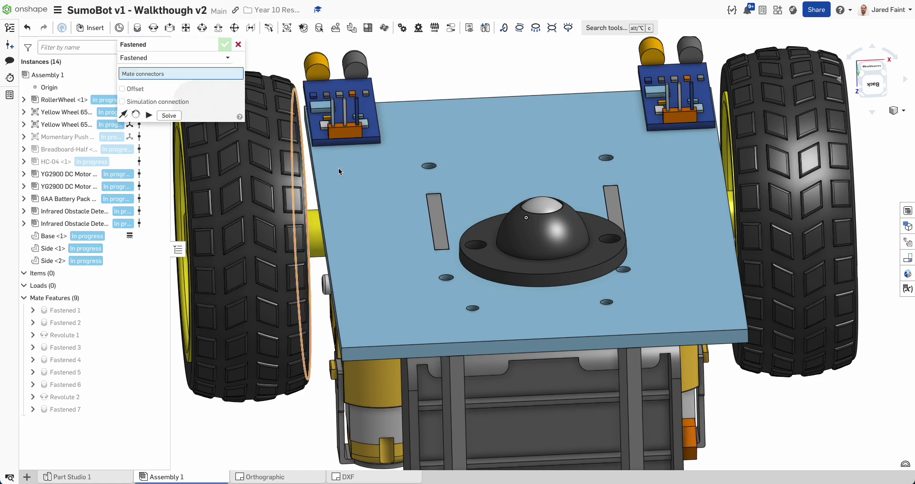
{"action": "left_click", "coordinate": [481, 304]}
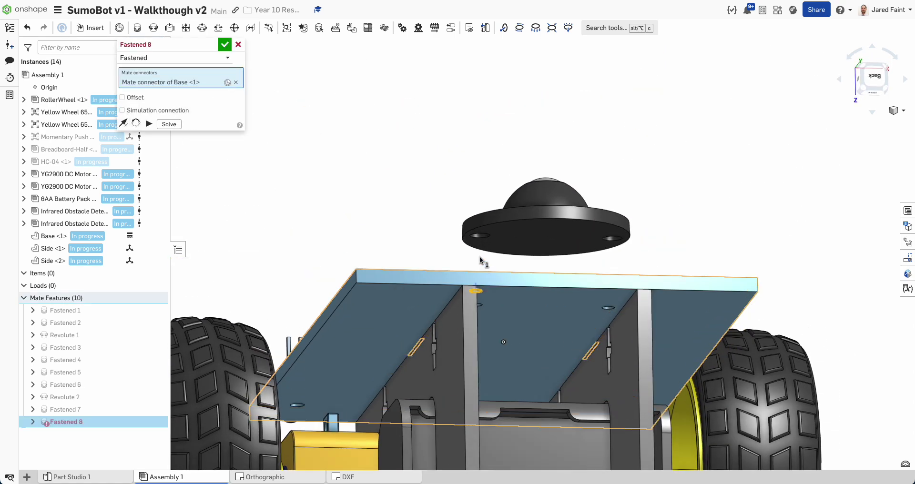
{"action": "left_click", "coordinate": [483, 237]}
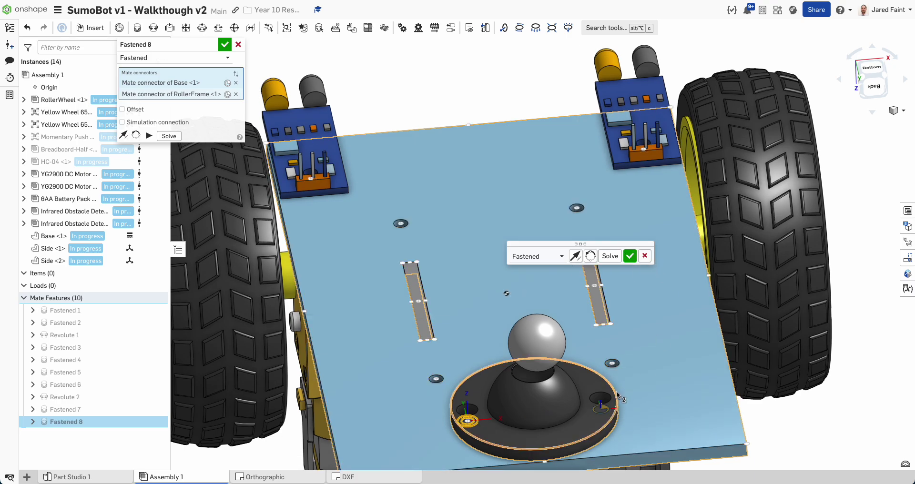
{"action": "right_click_drag", "start_coordinate": [616, 391], "coordinate": [615, 426]}
{"action": "left_click", "coordinate": [630, 256]}
Examine the assembled SumoBot from the side and front, and discard the empty Fastened mate.
{"action": "right_click_drag", "start_coordinate": [572, 277], "coordinate": [476, 213]}
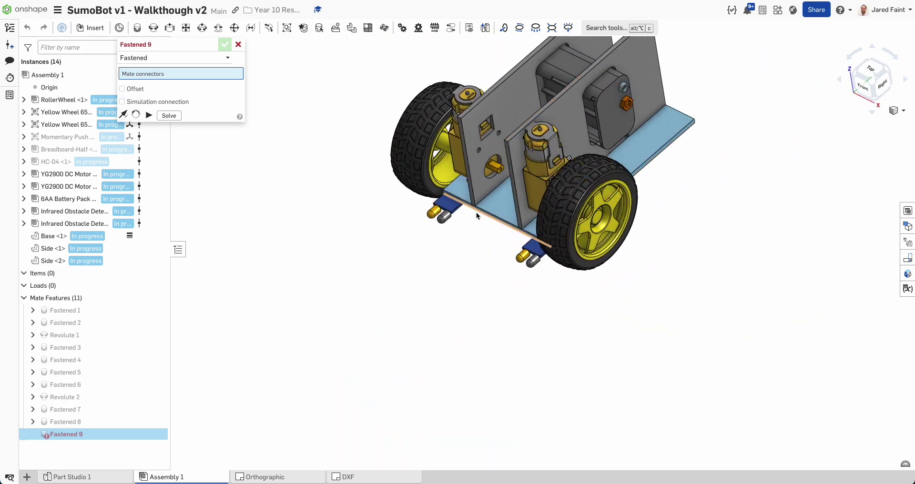
{"action": "scroll", "coordinate": [476, 213], "scroll_direction": "up", "scroll_amount": 3}
{"action": "right_click_drag", "start_coordinate": [665, 120], "coordinate": [415, 170]}
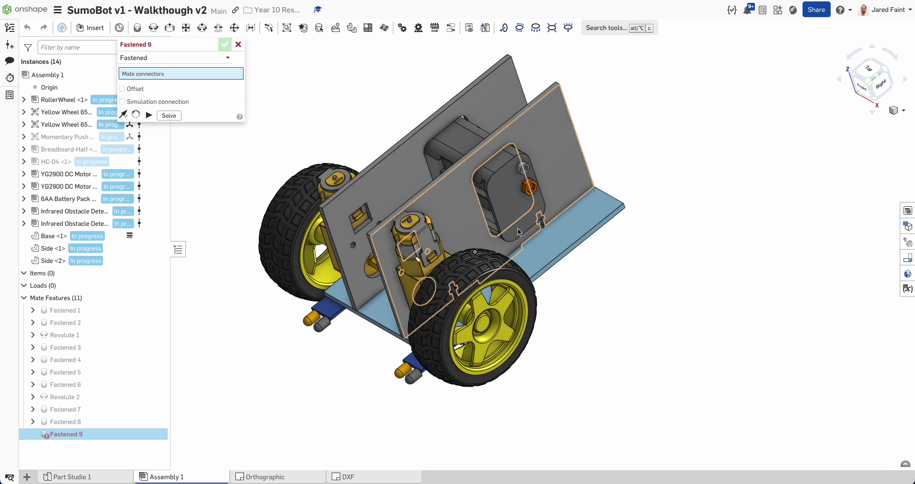
{"action": "right_click_drag", "start_coordinate": [701, 288], "coordinate": [640, 259]}
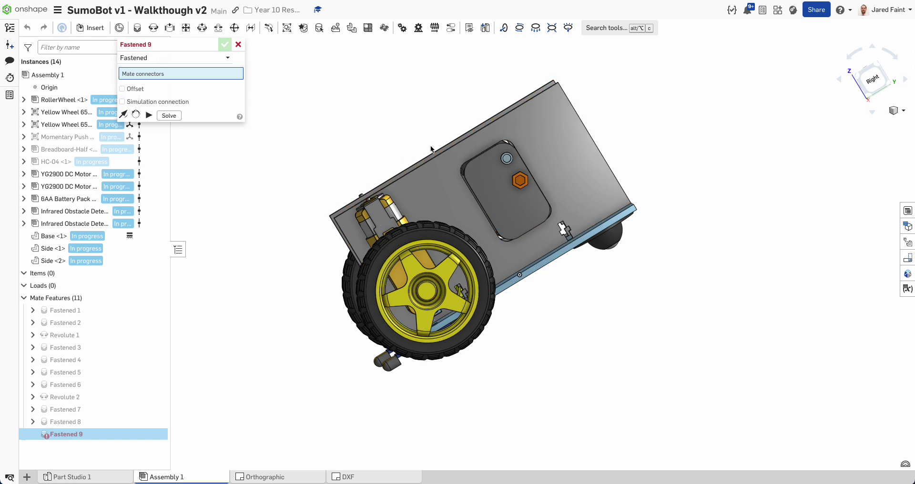
{"action": "right_click_drag", "start_coordinate": [446, 151], "coordinate": [369, 213]}
{"action": "scroll", "coordinate": [369, 213], "scroll_direction": "down", "scroll_amount": 5}
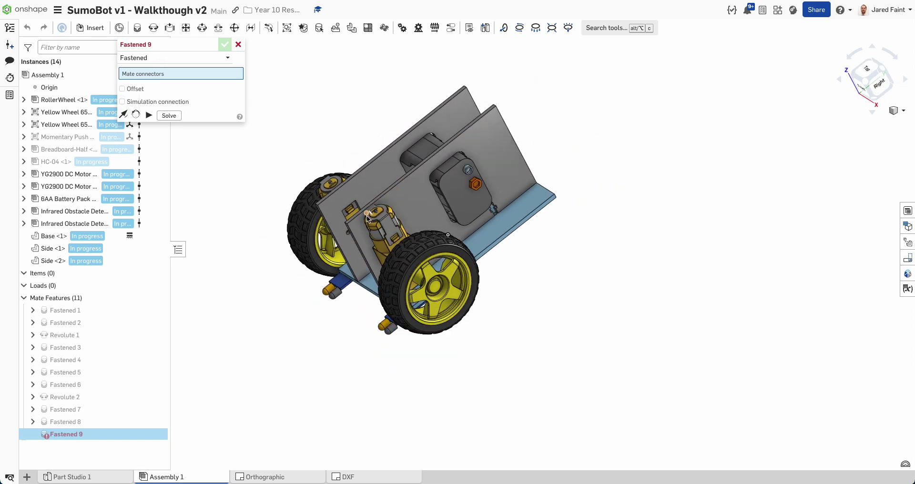
{"action": "left_click", "coordinate": [864, 90]}
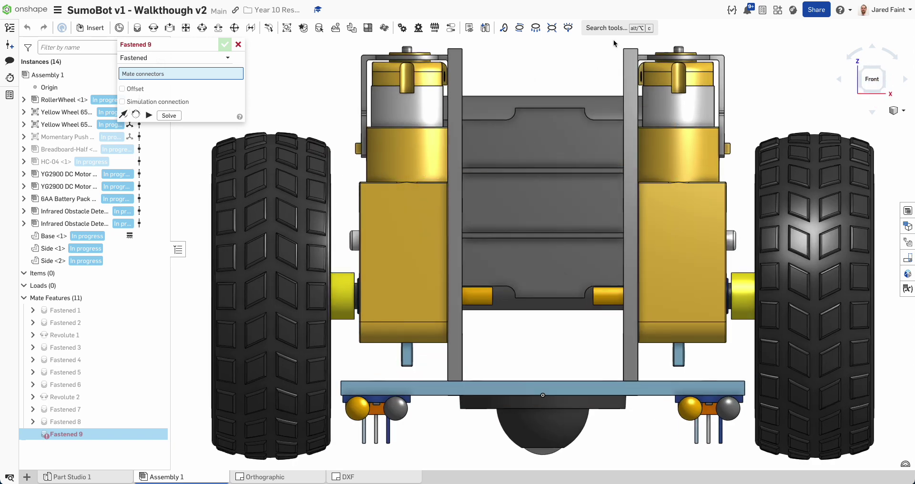
{"action": "middle_click_drag", "start_coordinate": [550, 86], "coordinate": [533, 118]}
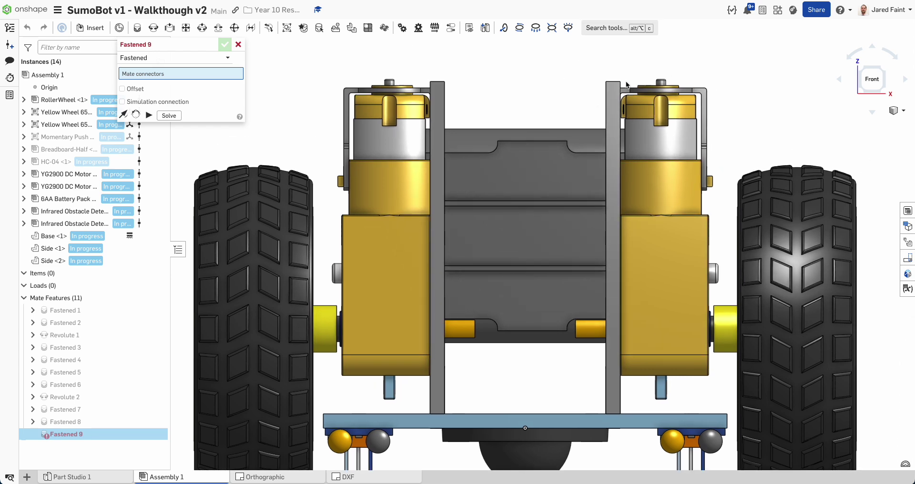
{"action": "right_click_drag", "start_coordinate": [607, 82], "coordinate": [585, 89]}
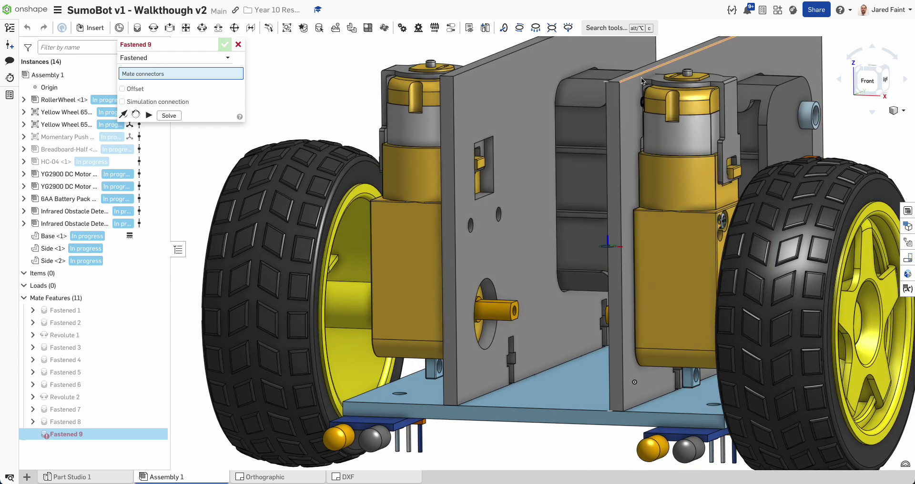
{"action": "middle_click_drag", "start_coordinate": [608, 96], "coordinate": [545, 179]}
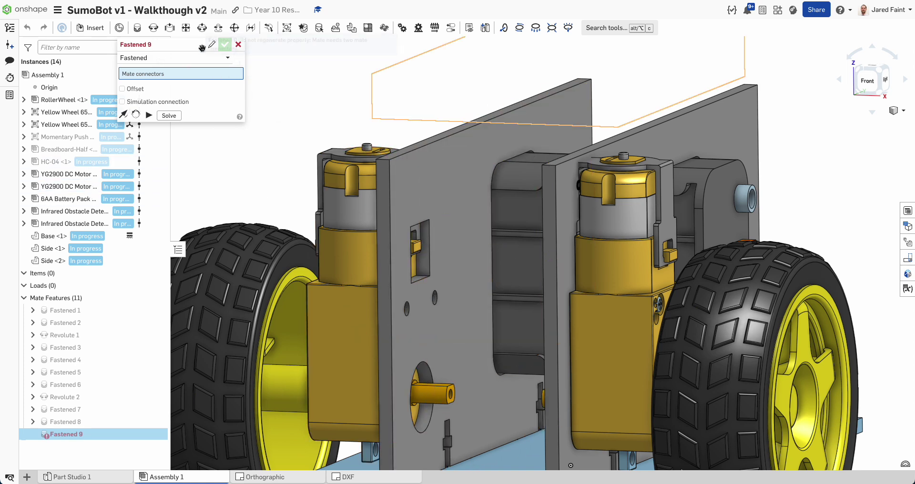
{"action": "left_click", "coordinate": [239, 44]}
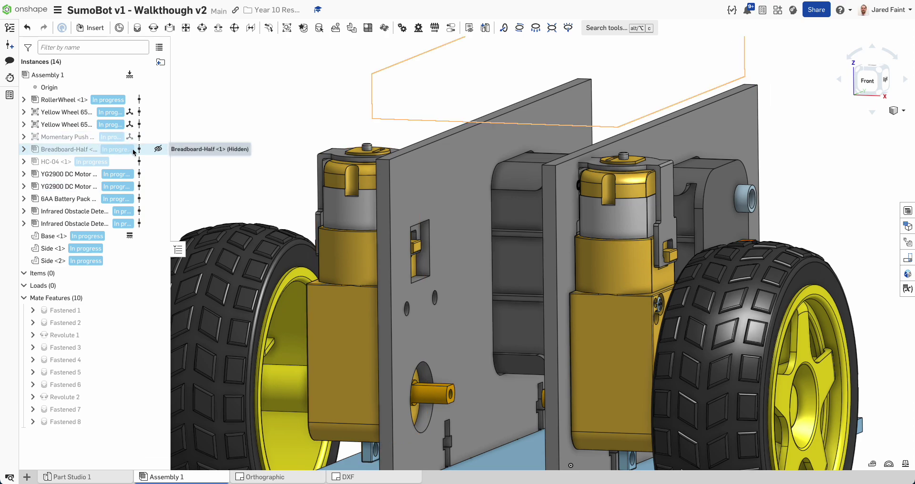
Unhide Breadboard-Half <1> and position it over the side plates' upper edges.
{"action": "left_click", "coordinate": [158, 149]}
{"action": "scroll", "coordinate": [533, 177], "scroll_direction": "down", "scroll_amount": 3}
{"action": "right_click_drag", "start_coordinate": [533, 177], "coordinate": [506, 178]}
{"action": "scroll", "coordinate": [573, 149], "scroll_direction": "down", "scroll_amount": 2}
{"action": "middle_click_drag", "start_coordinate": [573, 148], "coordinate": [489, 222]}
{"action": "left_click_drag", "start_coordinate": [609, 180], "coordinate": [623, 184]}
{"action": "right_click_drag", "start_coordinate": [623, 184], "coordinate": [591, 219]}
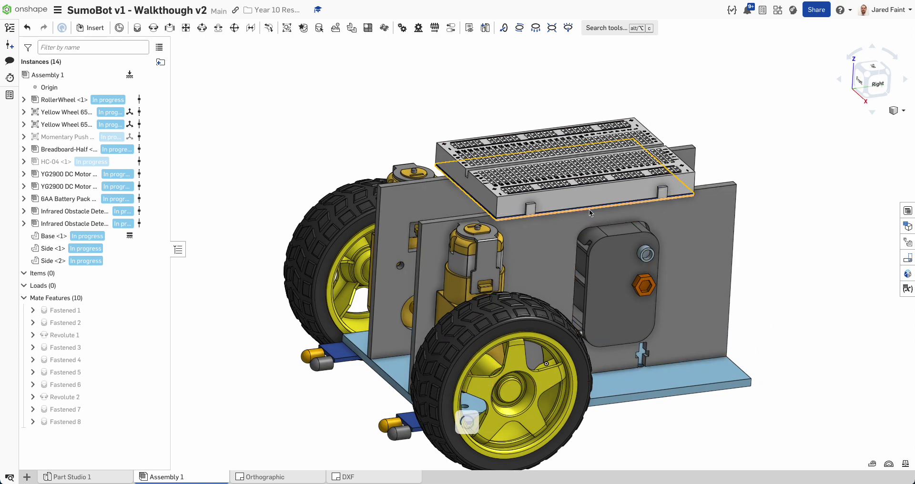
Examine how the breadboard sits over the side plates and battery pack from several angles.
{"action": "right_click_drag", "start_coordinate": [582, 213], "coordinate": [529, 230]}
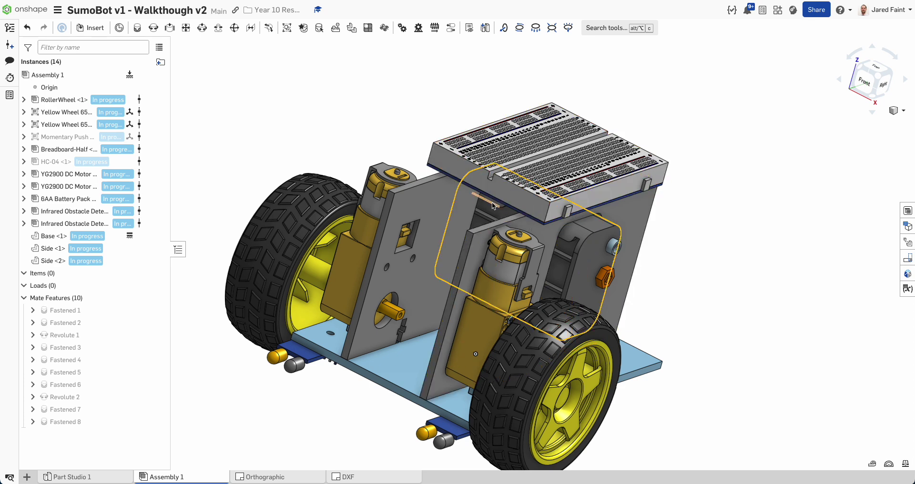
{"action": "right_click_drag", "start_coordinate": [510, 219], "coordinate": [639, 206]}
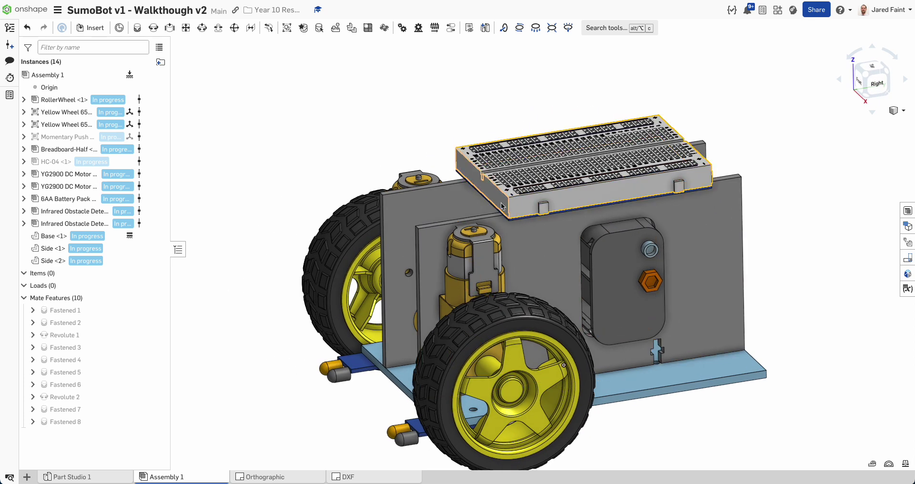
{"action": "left_click", "coordinate": [545, 208]}
{"action": "right_click_drag", "start_coordinate": [545, 208], "coordinate": [763, 239]}
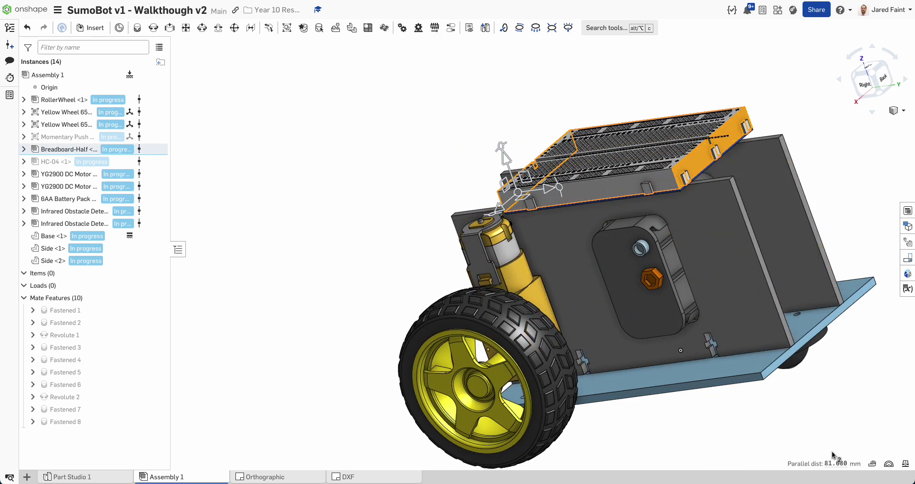
{"action": "left_click", "coordinate": [806, 387]}
{"action": "right_click_drag", "start_coordinate": [806, 387], "coordinate": [682, 351]}
{"action": "right_click_drag", "start_coordinate": [755, 182], "coordinate": [794, 174]}
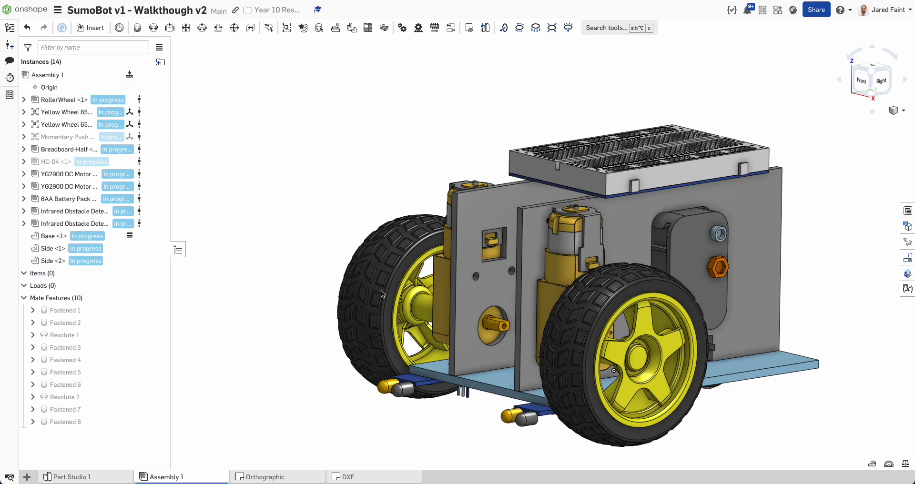
Edit the Side <1> part in the context of the assembly and open its Sketch Side for editing.
{"action": "right_click", "coordinate": [505, 209]}
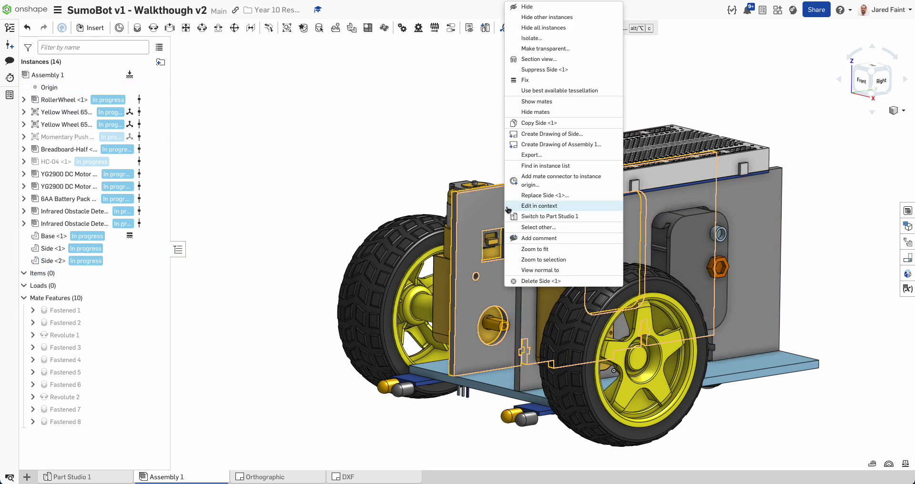
{"action": "left_click", "coordinate": [541, 209]}
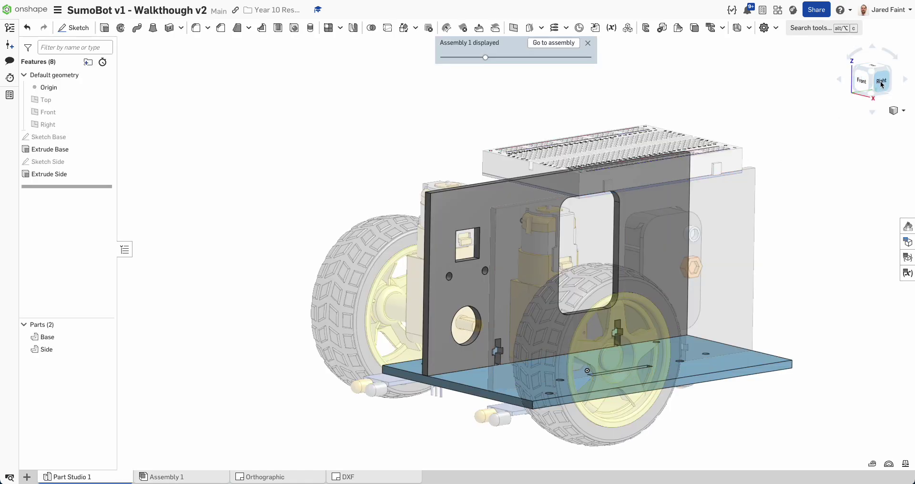
{"action": "left_click", "coordinate": [881, 85]}
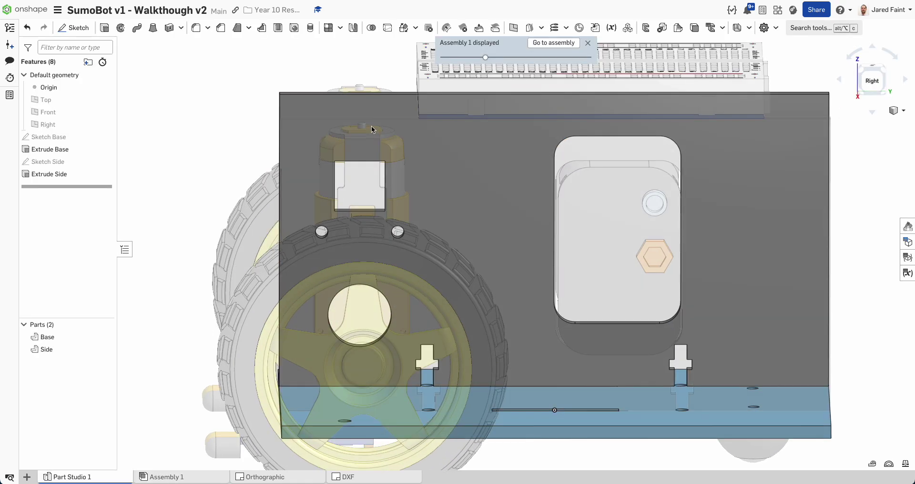
{"action": "right_click", "coordinate": [356, 107]}
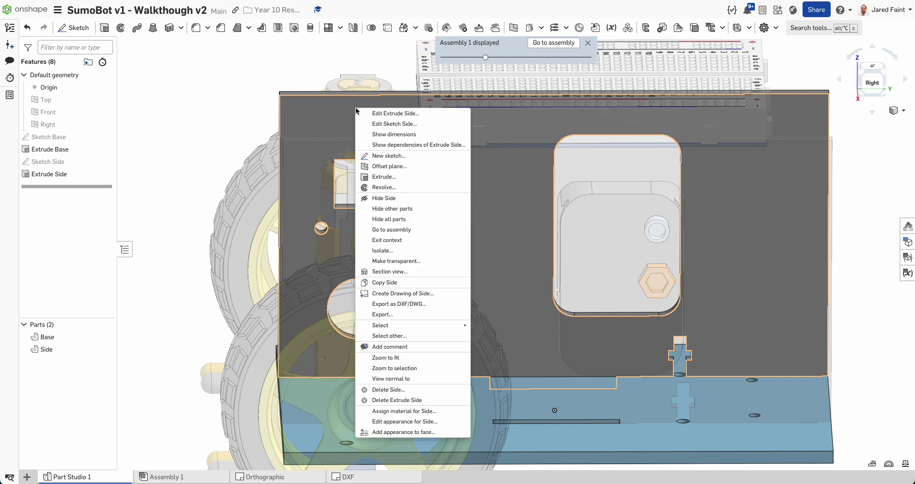
{"action": "left_click", "coordinate": [406, 125]}
{"action": "key", "text": "n"}
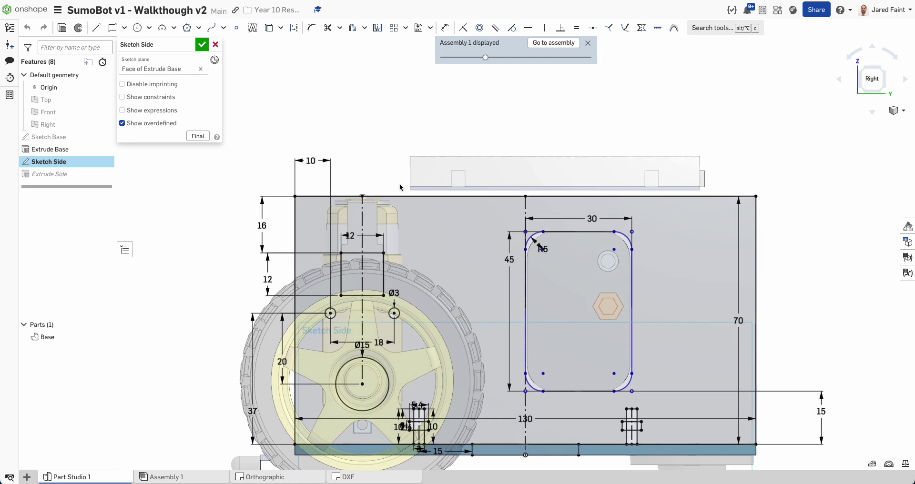
Sketch a rectangular tab 6 mm wide and 5 mm high on the side plate's upper edge, just in front of the breadboard.
{"action": "left_click", "coordinate": [112, 28]}
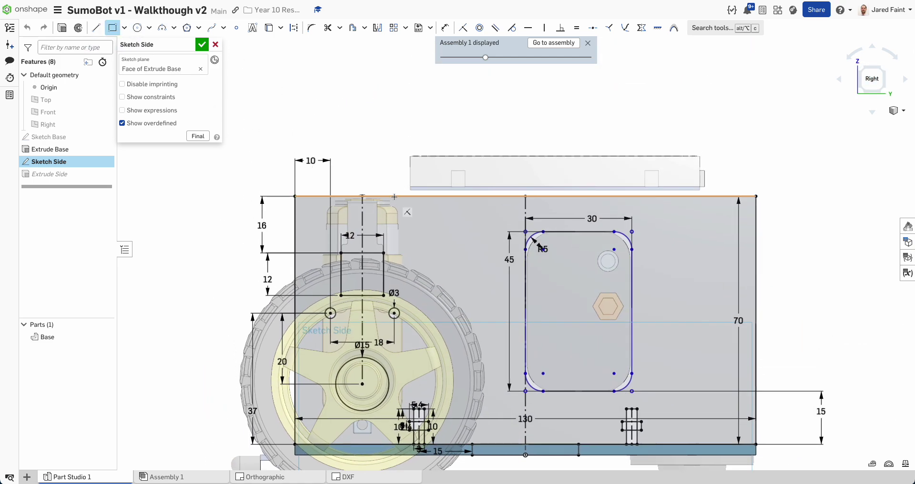
{"action": "left_click_drag", "start_coordinate": [374, 196], "coordinate": [397, 178]}
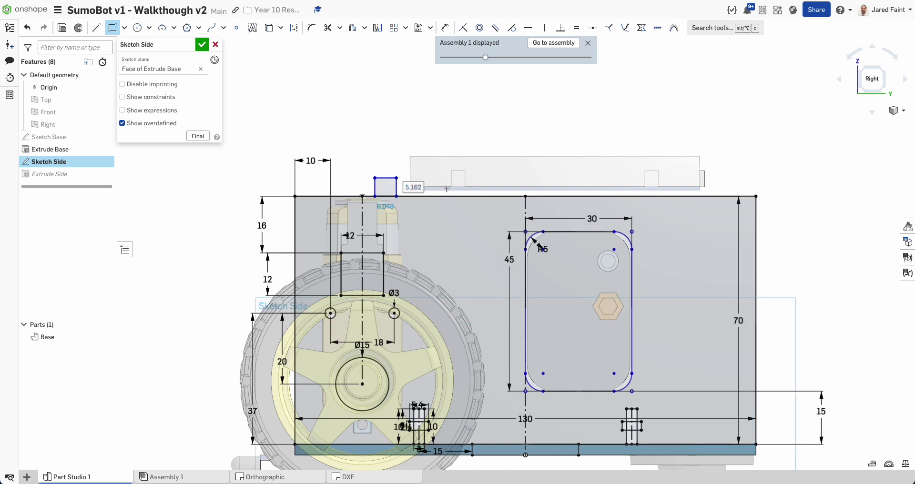
{"action": "type", "text": "5"}
{"action": "key", "text": "Return"}
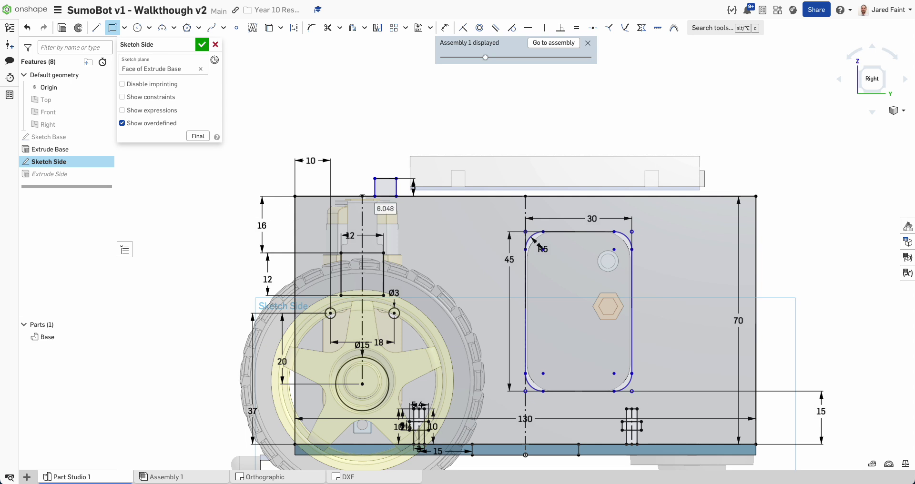
{"action": "type", "text": "6"}
{"action": "key", "text": "Return"}
Sketch a matching tab 6 mm wide and 5 mm high on the plate's upper edge, behind the breadboard's rear end.
{"action": "left_click", "coordinate": [728, 196]}
{"action": "left_click", "coordinate": [710, 177]}
{"action": "type", "text": "6"}
{"action": "key", "text": "Return"}
{"action": "type", "text": "5"}
{"action": "key", "text": "Return"}
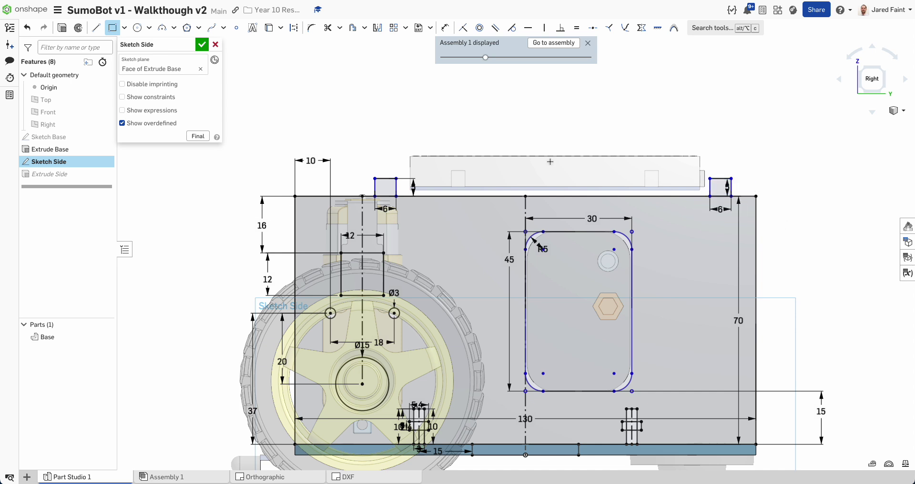
{"action": "scroll", "coordinate": [524, 159], "scroll_direction": "up", "scroll_amount": 2}
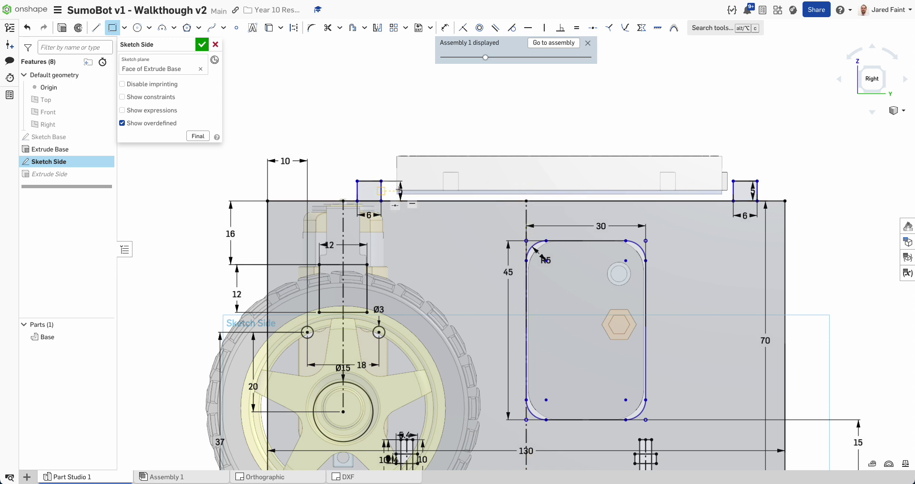
{"action": "key", "text": "d"}
{"action": "left_click", "coordinate": [382, 192]}
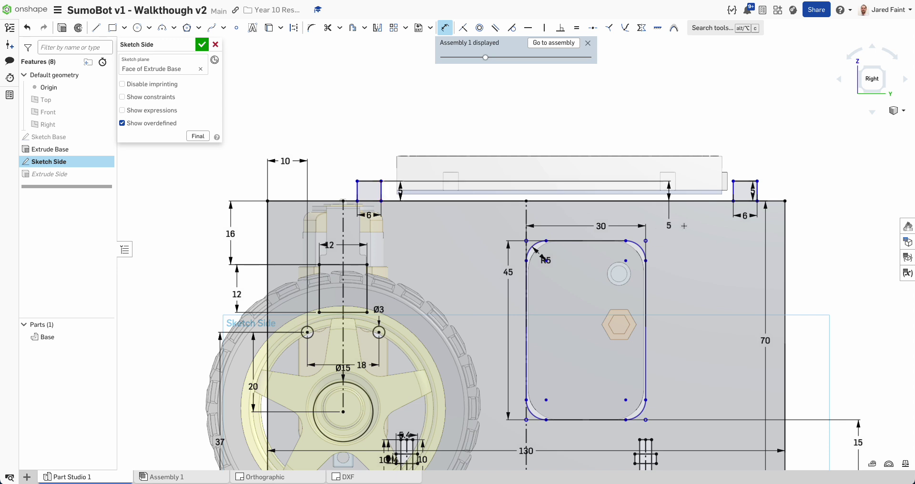
{"action": "left_click", "coordinate": [733, 228]}
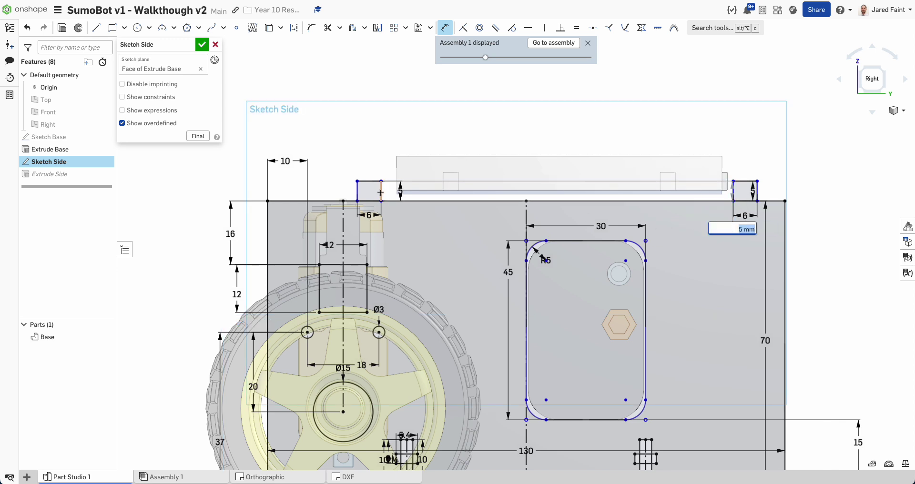
{"action": "key", "text": "Return"}
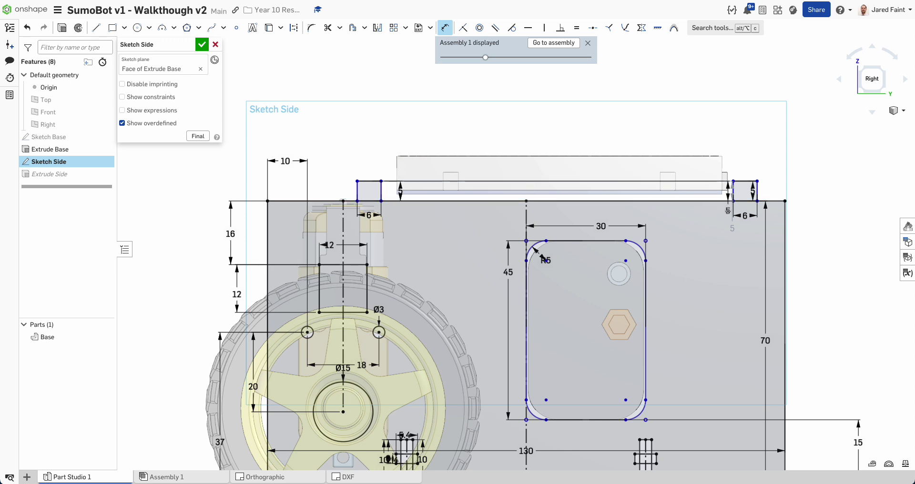
{"action": "key", "text": "Escape"}
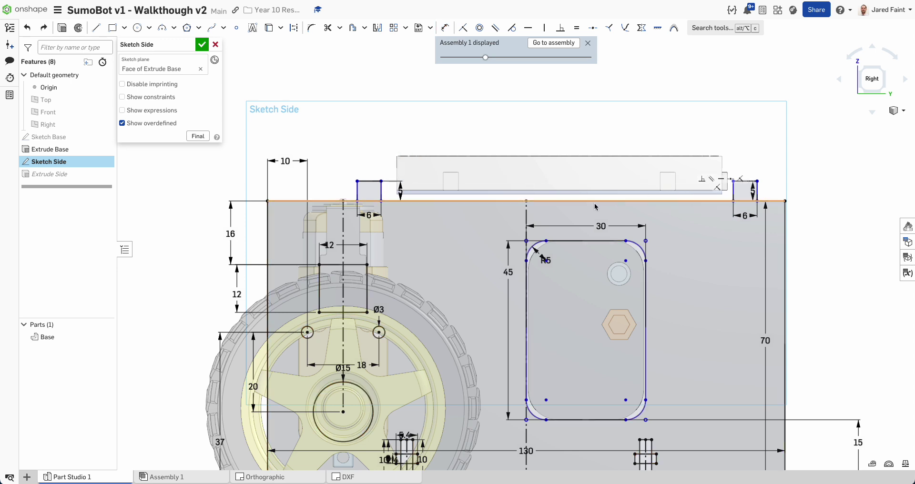
{"action": "key", "text": "d"}
{"action": "left_click", "coordinate": [382, 190]}
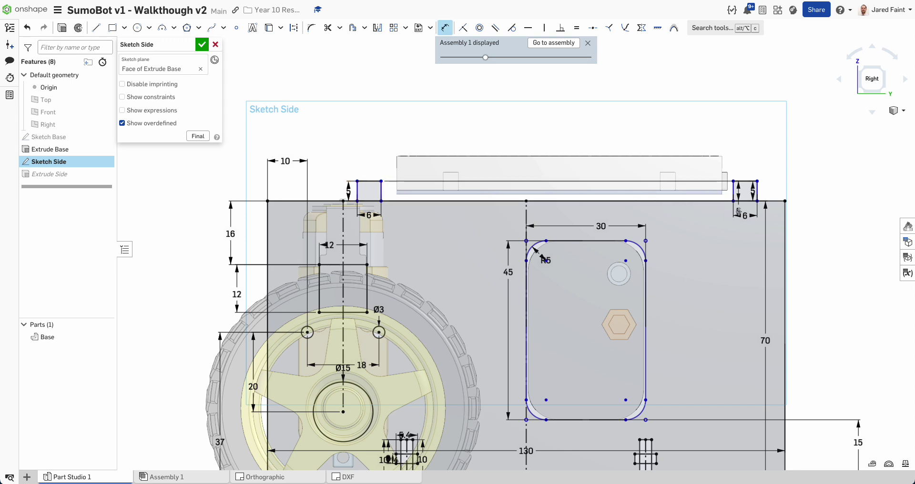
{"action": "left_click", "coordinate": [734, 219]}
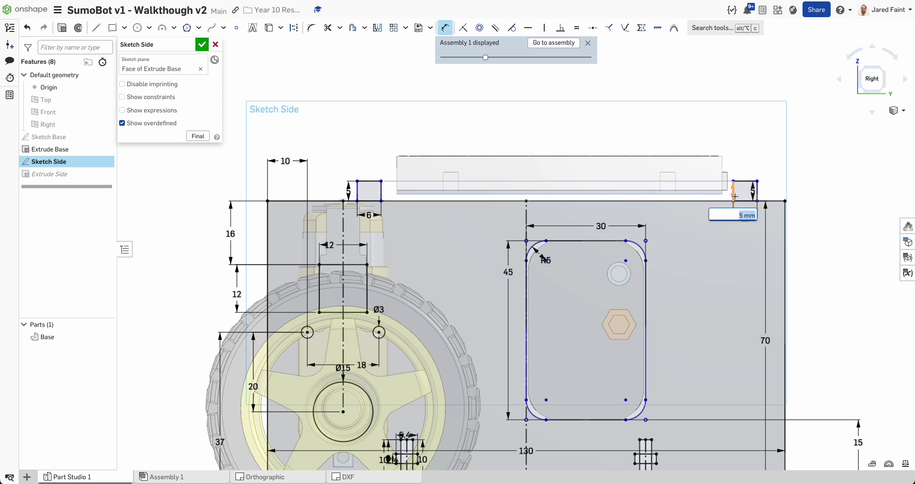
{"action": "key", "text": "Return"}
{"action": "key", "text": "Escape"}
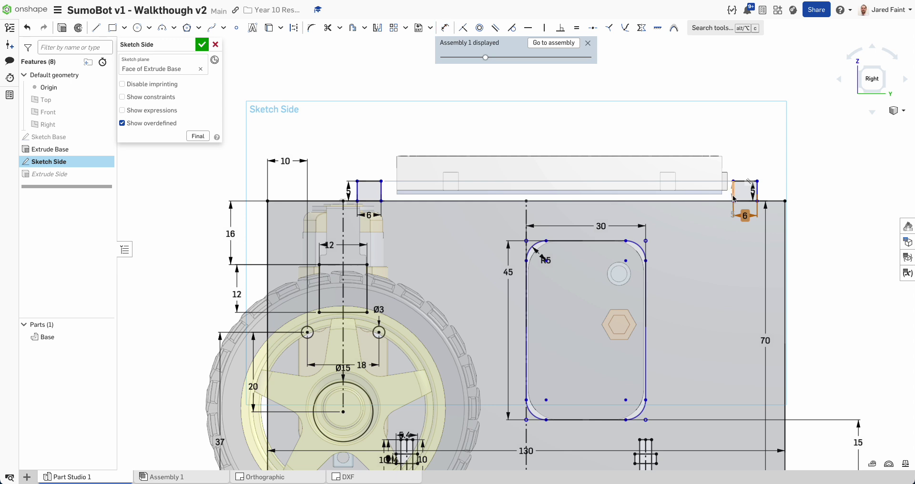
Dimension the distance between the inner edges of the two upper tabs and set it to 82 mm.
{"action": "key", "text": "d"}
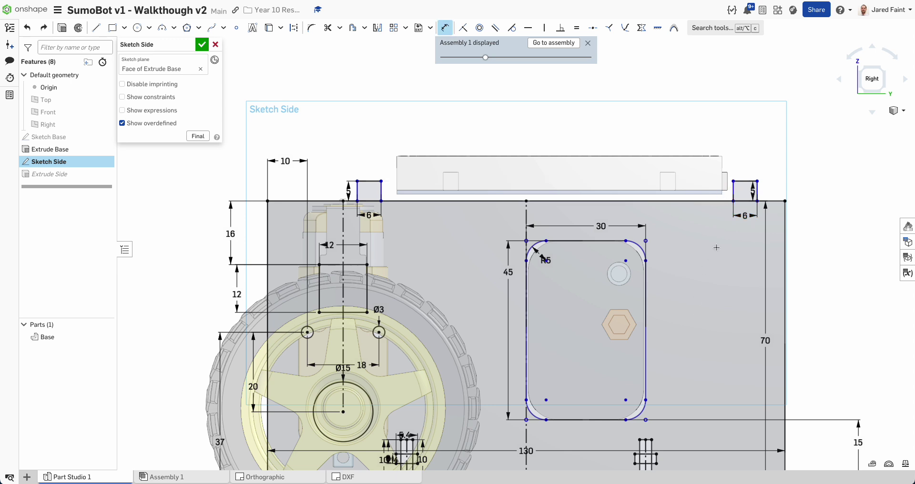
{"action": "left_click", "coordinate": [733, 196]}
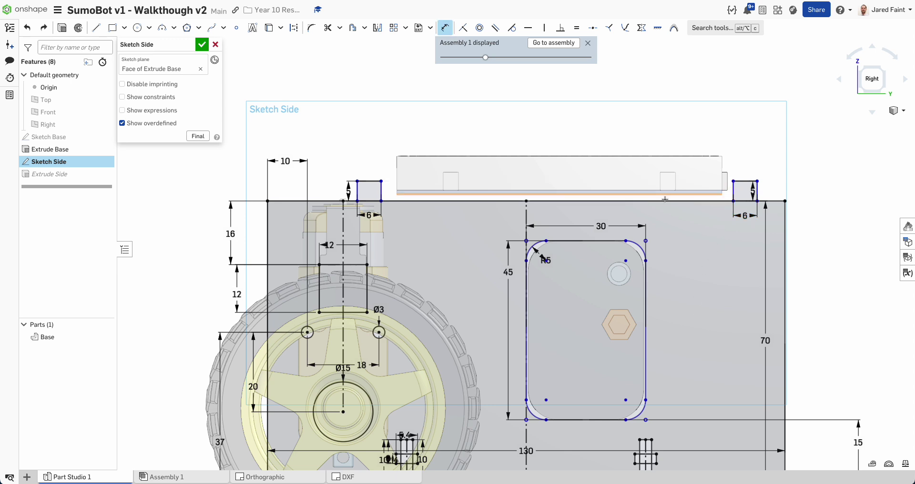
{"action": "left_click", "coordinate": [381, 191]}
{"action": "left_click", "coordinate": [500, 141]}
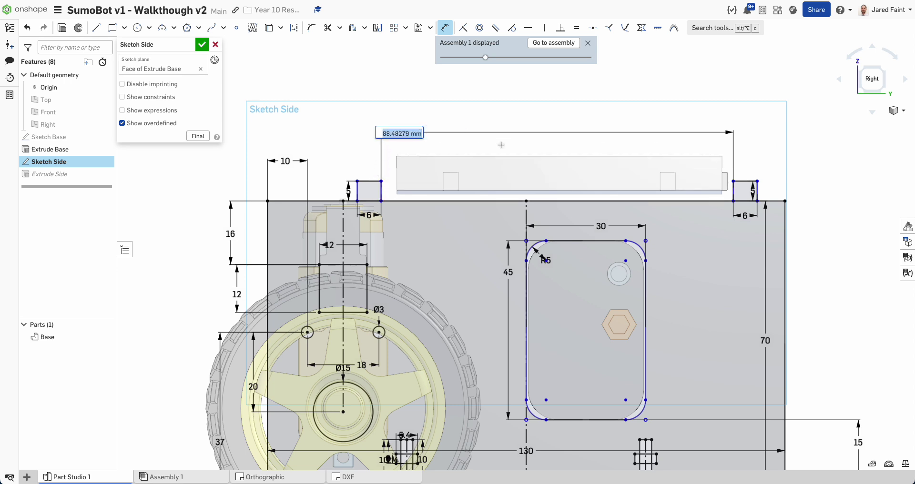
{"action": "type", "text": "82"}
{"action": "key", "text": "Return"}
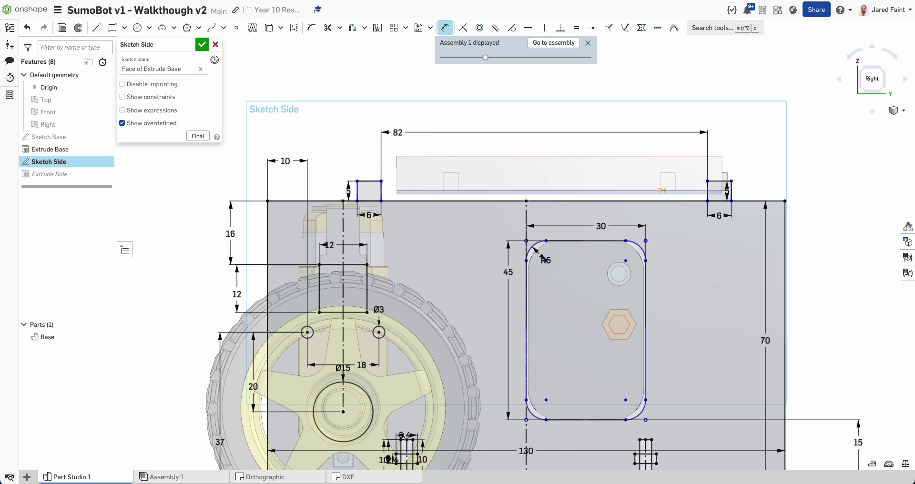
Fillet the corner between the front tab's outer edge and the side plate's upper edge with a 3 mm radius.
{"action": "left_click", "coordinate": [312, 30]}
{"action": "left_click", "coordinate": [355, 194]}
{"action": "left_click", "coordinate": [326, 203]}
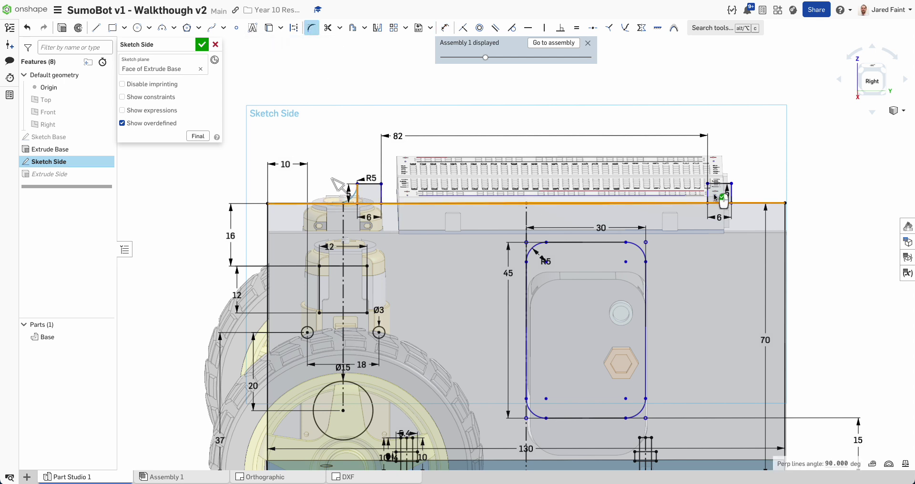
{"action": "scroll", "coordinate": [353, 187], "scroll_direction": "up", "scroll_amount": 5}
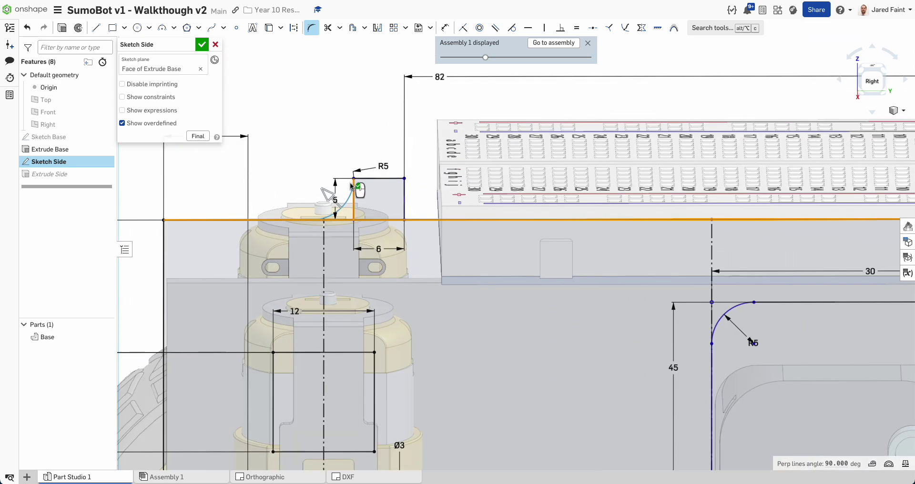
{"action": "scroll", "coordinate": [352, 186], "scroll_direction": "up", "scroll_amount": 3}
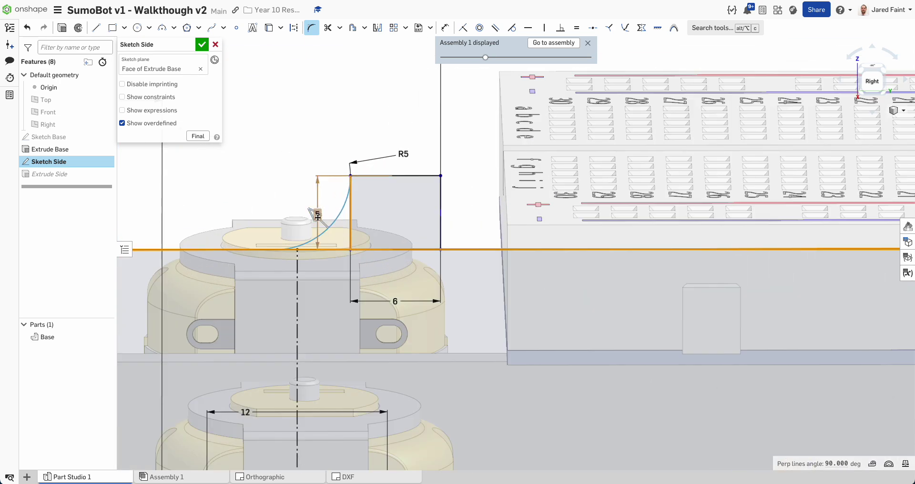
{"action": "mouse_move", "coordinate": [298, 215]}
{"action": "left_mouse_down"}
{"action": "mouse_move", "coordinate": [267, 203]}
{"action": "mouse_move", "coordinate": [295, 199]}
{"action": "mouse_move", "coordinate": [324, 223]}
{"action": "left_mouse_up"}
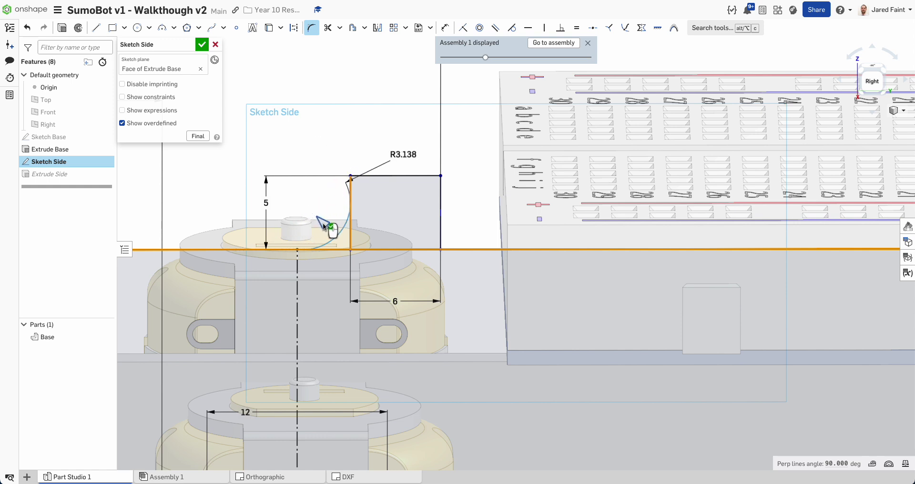
{"action": "double_click", "coordinate": [409, 155]}
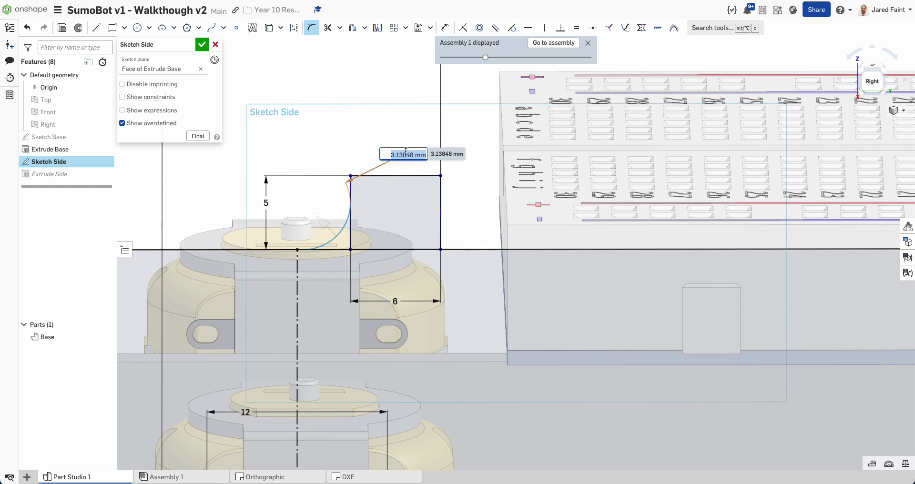
{"action": "type", "text": "3"}
{"action": "key", "text": "Return"}
Try to fillet the corner between the rear tab's outer edge and the plate's upper edge, and undo the front tab's fillet.
{"action": "scroll", "coordinate": [424, 186], "scroll_direction": "down", "scroll_amount": 5}
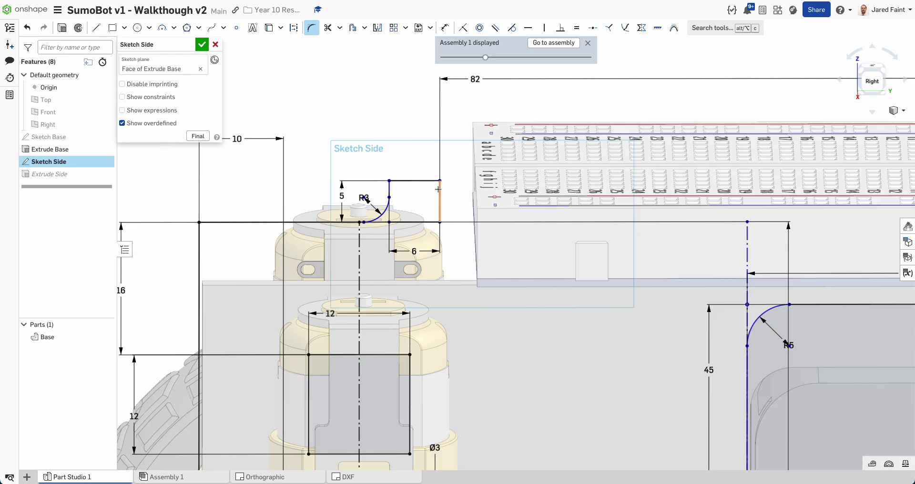
{"action": "middle_click_drag", "start_coordinate": [358, 192], "coordinate": [255, 209]}
{"action": "middle_click_drag", "start_coordinate": [684, 231], "coordinate": [521, 232]}
{"action": "middle_click_drag", "start_coordinate": [818, 240], "coordinate": [695, 250]}
{"action": "scroll", "coordinate": [695, 250], "scroll_direction": "down", "scroll_amount": 4}
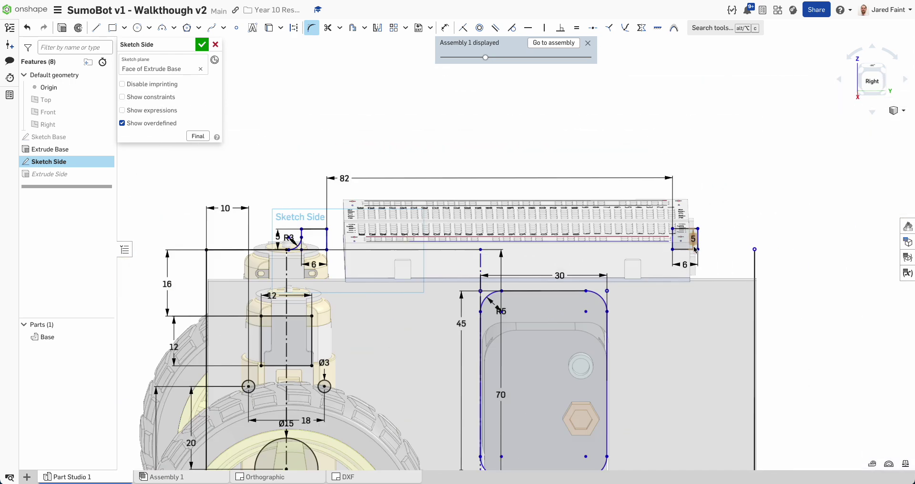
{"action": "left_click", "coordinate": [866, 85]}
{"action": "scroll", "coordinate": [687, 167], "scroll_direction": "up", "scroll_amount": 5}
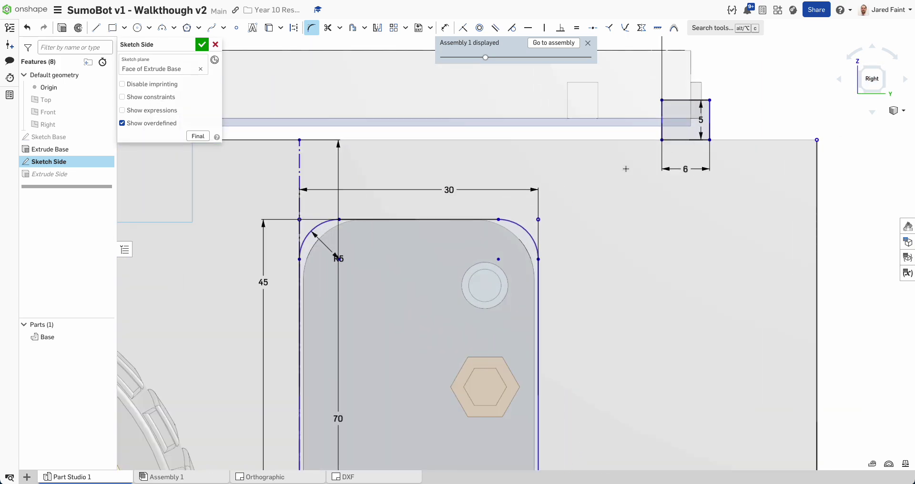
{"action": "scroll", "coordinate": [478, 170], "scroll_direction": "down", "scroll_amount": 10}
{"action": "scroll", "coordinate": [451, 161], "scroll_direction": "up", "scroll_amount": 3}
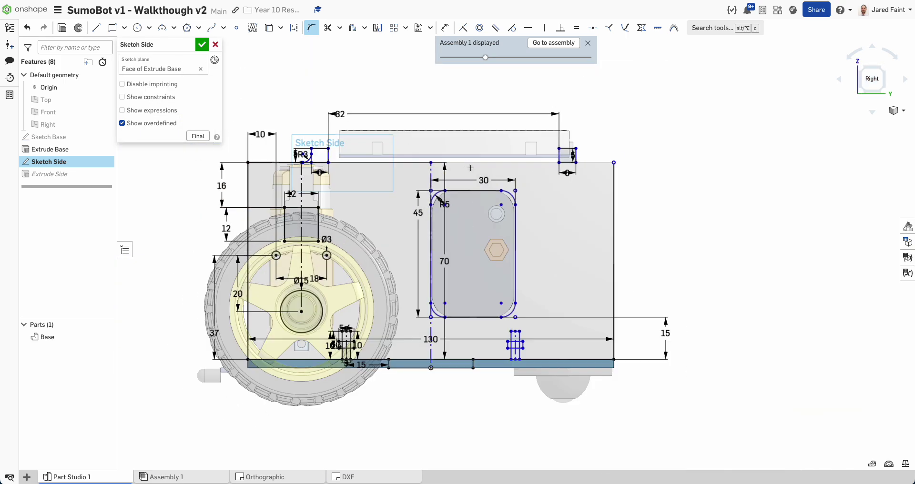
{"action": "scroll", "coordinate": [567, 156], "scroll_direction": "up", "scroll_amount": 3}
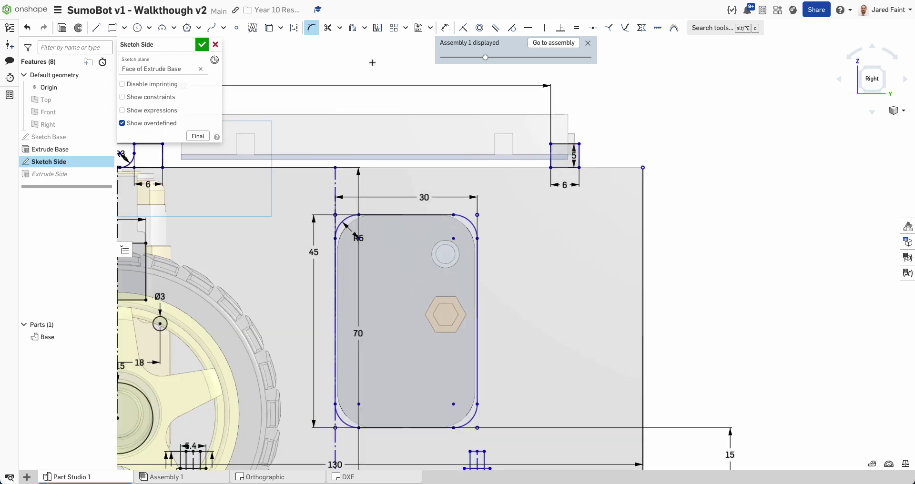
{"action": "left_click", "coordinate": [580, 157]}
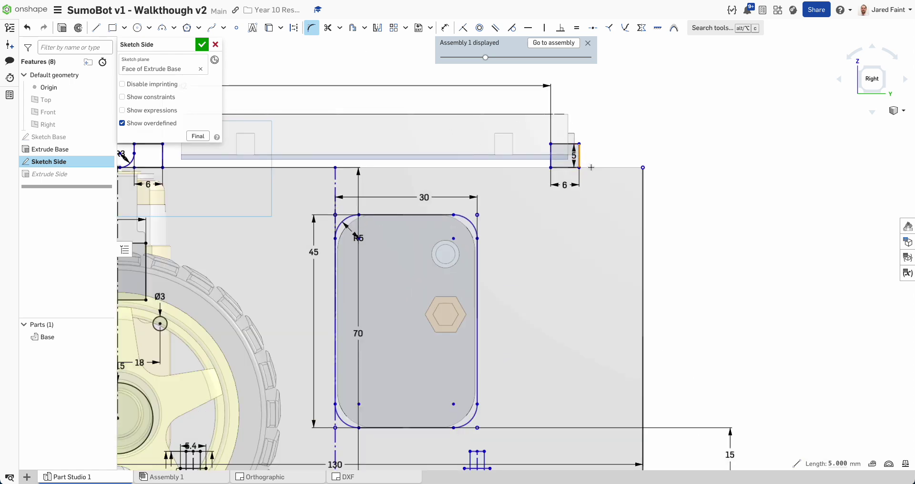
{"action": "left_click", "coordinate": [594, 167]}
{"action": "scroll", "coordinate": [564, 168], "scroll_direction": "down", "scroll_amount": 3}
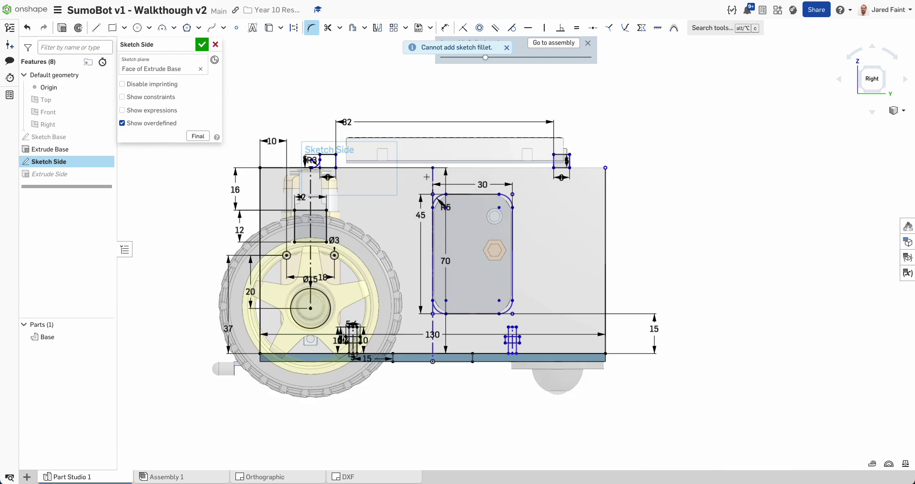
{"action": "key", "text": "Escape"}
{"action": "scroll", "coordinate": [594, 157], "scroll_direction": "up", "scroll_amount": 3}
{"action": "scroll", "coordinate": [594, 157], "scroll_direction": "up", "scroll_amount": 2}
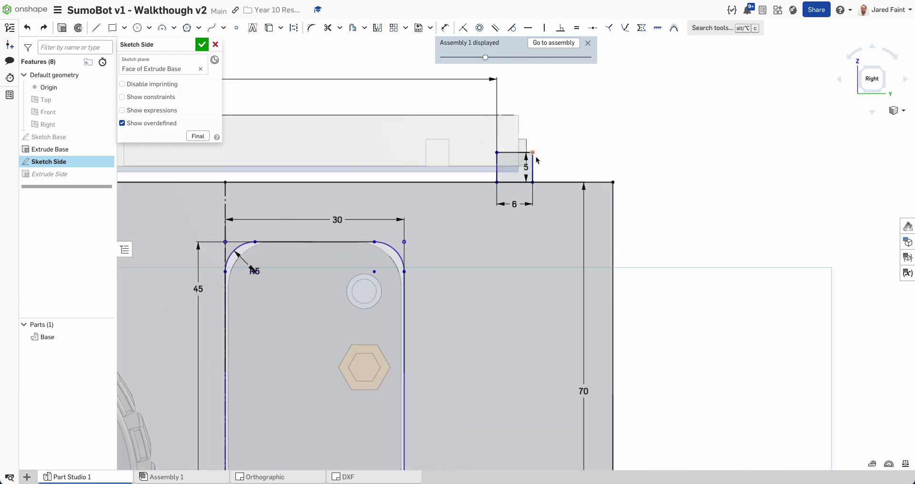
{"action": "left_click", "coordinate": [311, 27]}
{"action": "key", "text": "f"}
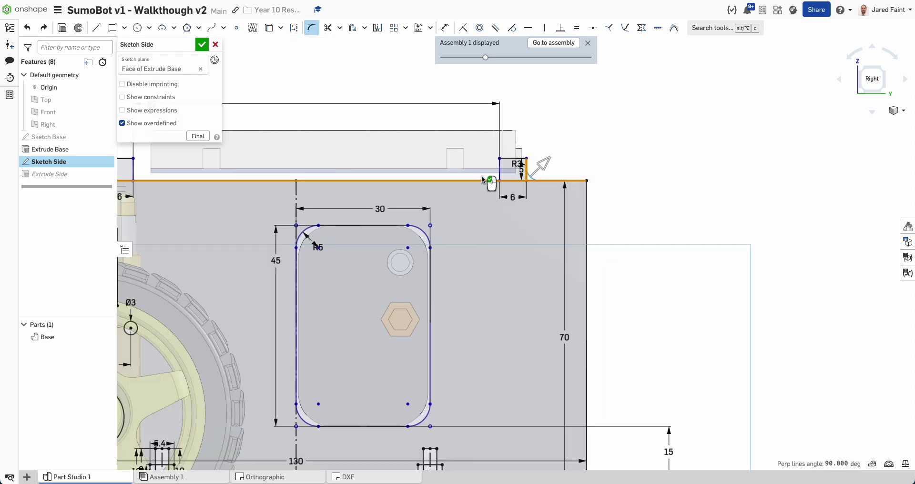
{"action": "scroll", "coordinate": [369, 222], "scroll_direction": "up", "scroll_amount": 1}
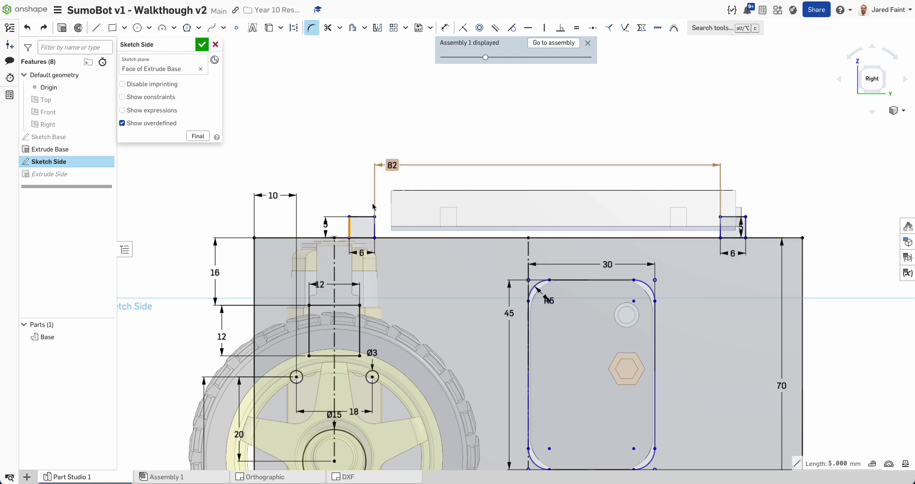
{"action": "key", "text": "Escape"}
Trim the plate's upper edge beneath both tabs and fillet each tab's outer base corner with a 3 mm radius.
{"action": "key", "text": "m"}
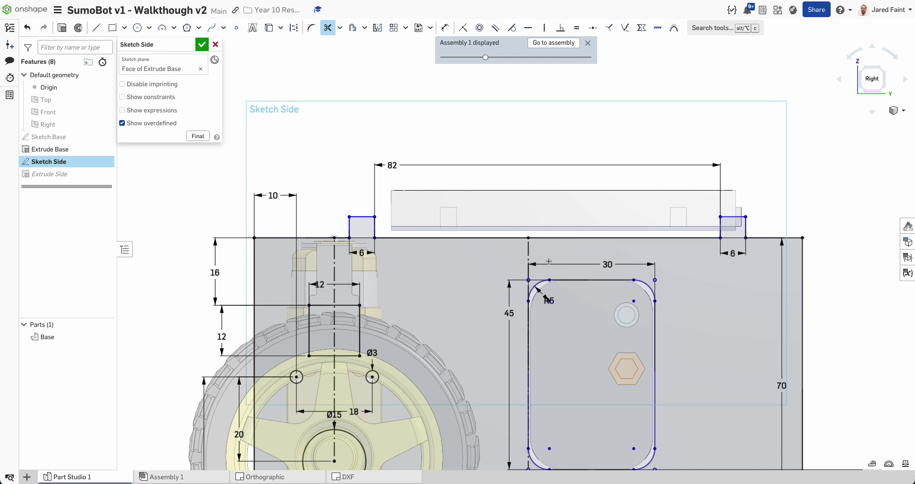
{"action": "left_click", "coordinate": [311, 27]}
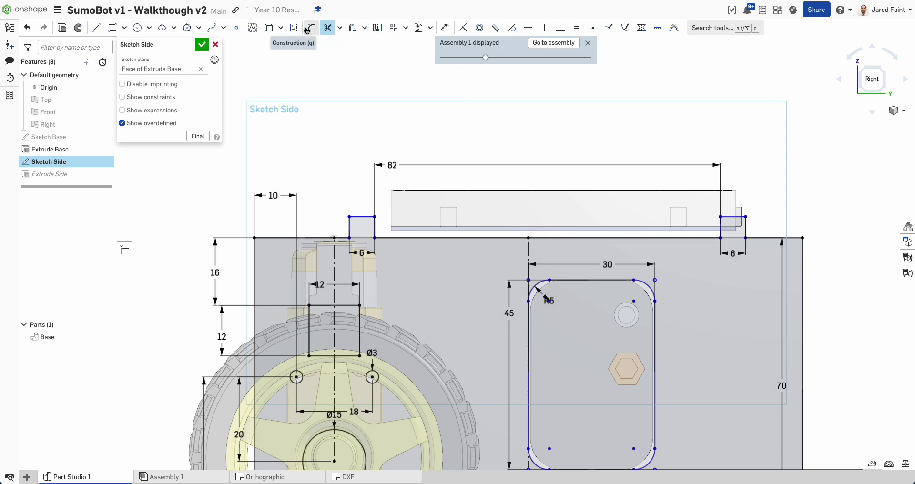
{"action": "left_click", "coordinate": [349, 228]}
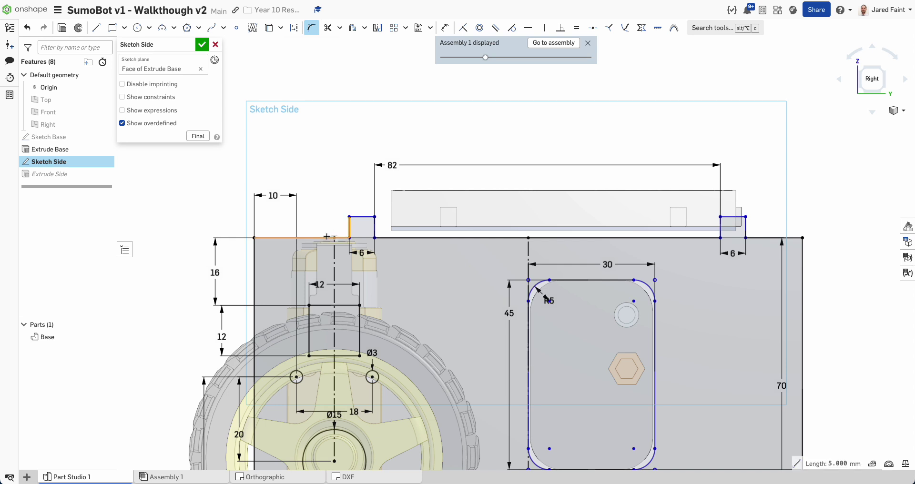
{"action": "left_click", "coordinate": [323, 237]}
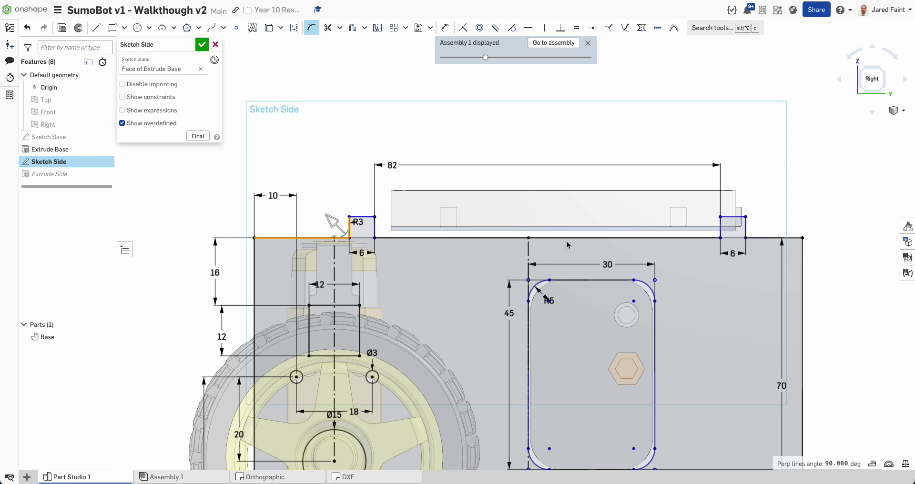
{"action": "left_click", "coordinate": [752, 236]}
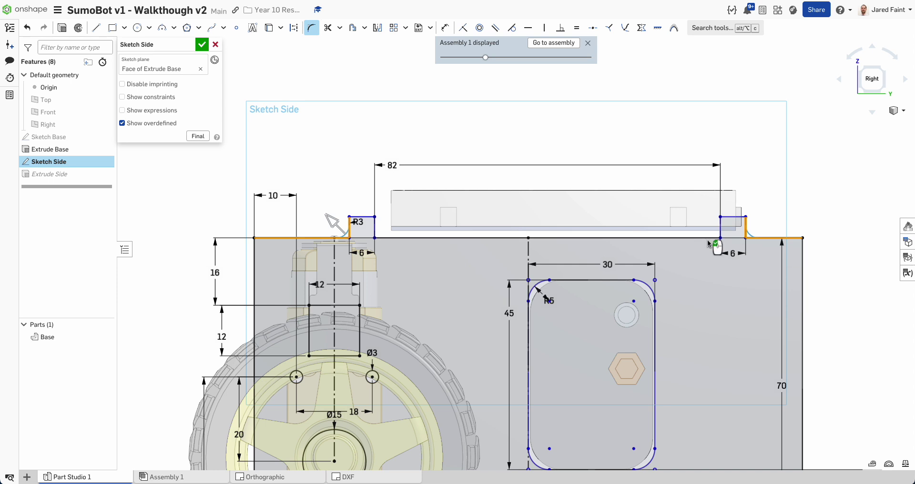
{"action": "left_click", "coordinate": [349, 237]}
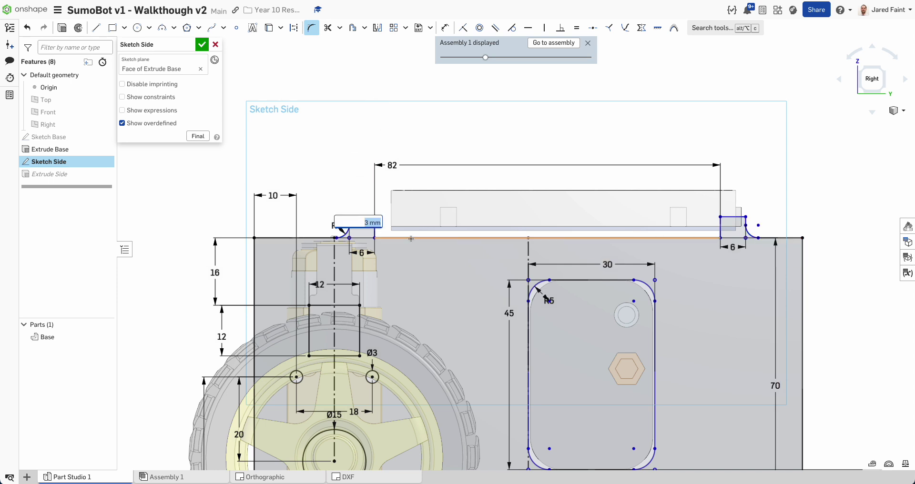
{"action": "scroll", "coordinate": [763, 233], "scroll_direction": "up", "scroll_amount": 2}
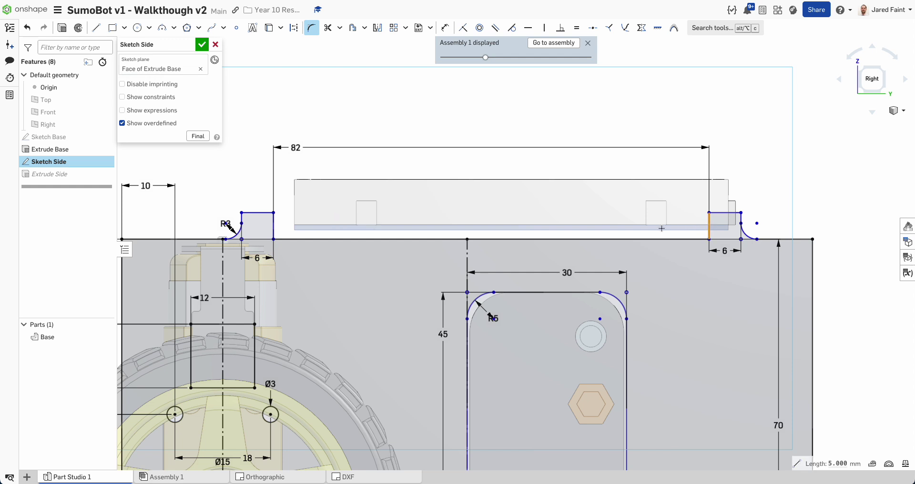
Dimension both tabs to 5 mm high and fillet their upper outer corners with a 2 mm radius.
{"action": "key", "text": "Escape"}
{"action": "key", "text": "u"}
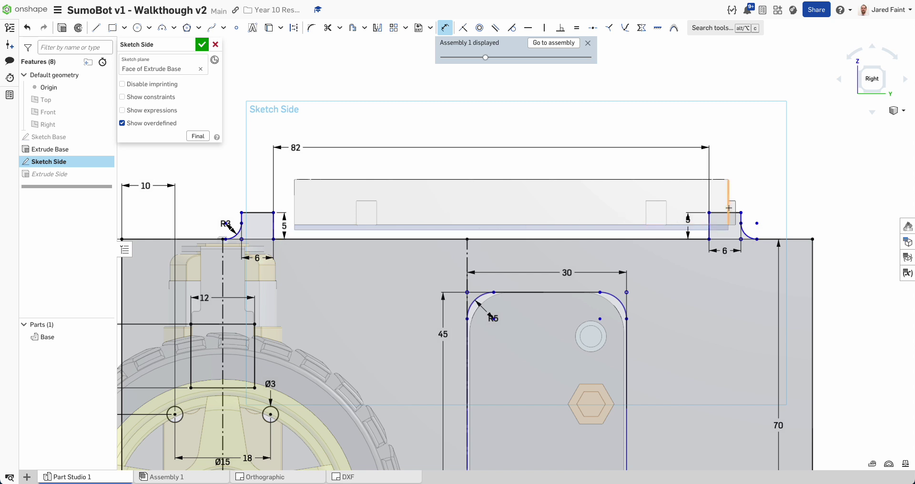
{"action": "left_click", "coordinate": [311, 27]}
{"action": "scroll", "coordinate": [244, 212], "scroll_direction": "up", "scroll_amount": 3}
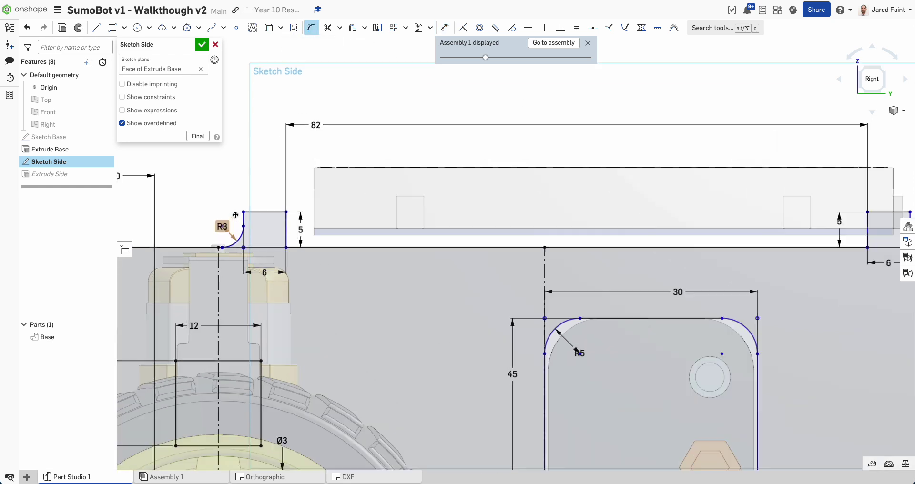
{"action": "left_click", "coordinate": [245, 211]}
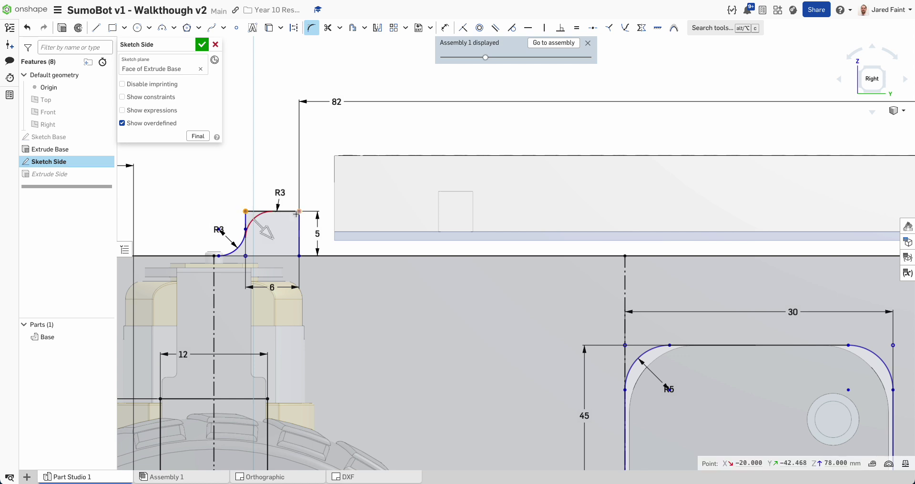
{"action": "left_click", "coordinate": [292, 211]}
{"action": "type", "text": "2"}
{"action": "middle_click_drag", "start_coordinate": [493, 222], "coordinate": [299, 211]}
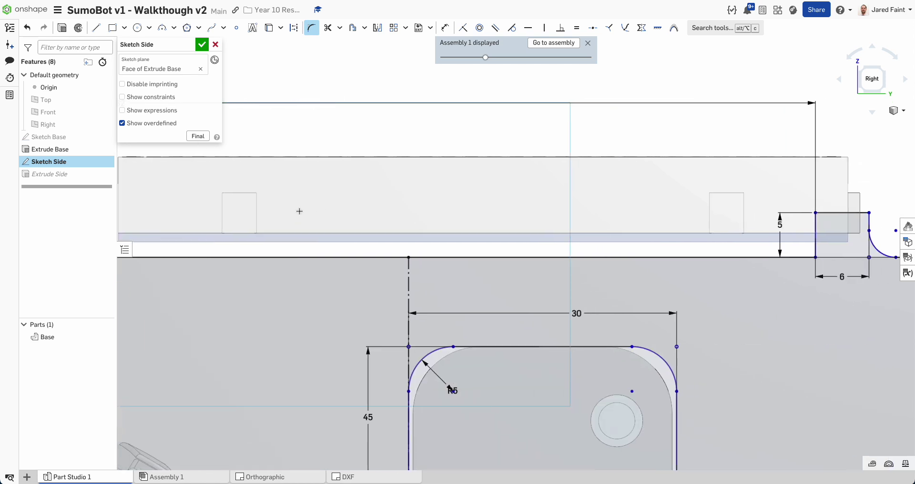
{"action": "left_click", "coordinate": [869, 212]}
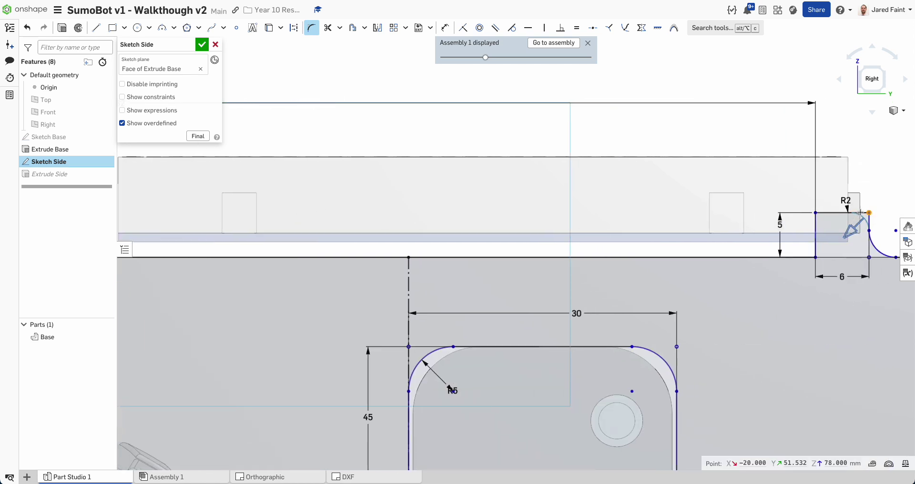
Dimension the distance from the rear tab's inner edge to the plate's rear corner and set it to 20 mm.
{"action": "scroll", "coordinate": [836, 295], "scroll_direction": "down", "scroll_amount": 5}
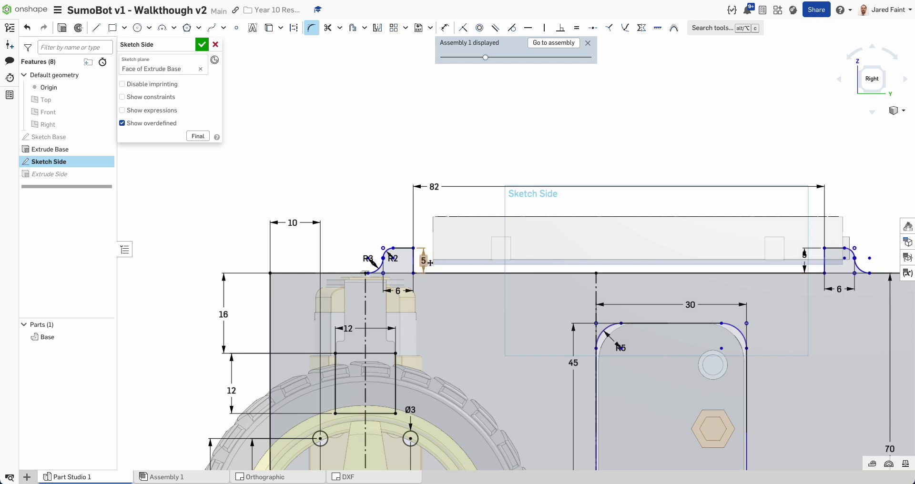
{"action": "middle_click_drag", "start_coordinate": [606, 284], "coordinate": [404, 264]}
{"action": "key", "text": "u"}
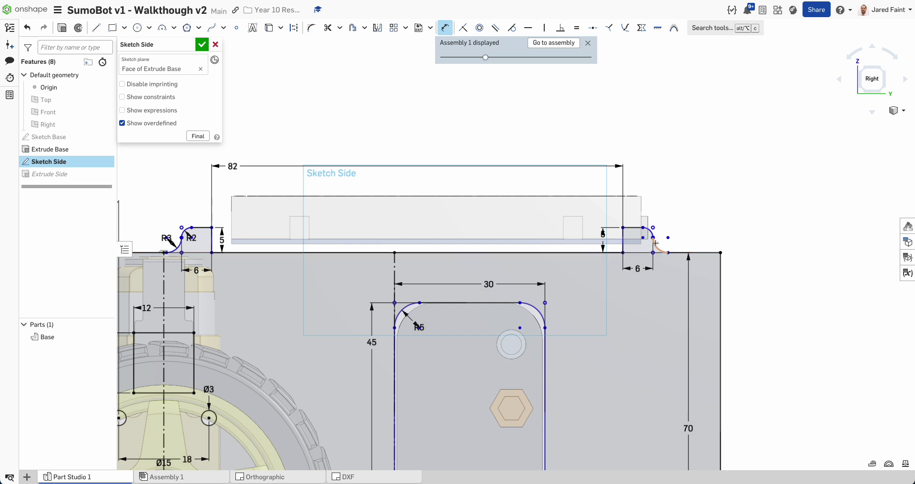
{"action": "left_click", "coordinate": [720, 254]}
{"action": "left_click", "coordinate": [734, 201]}
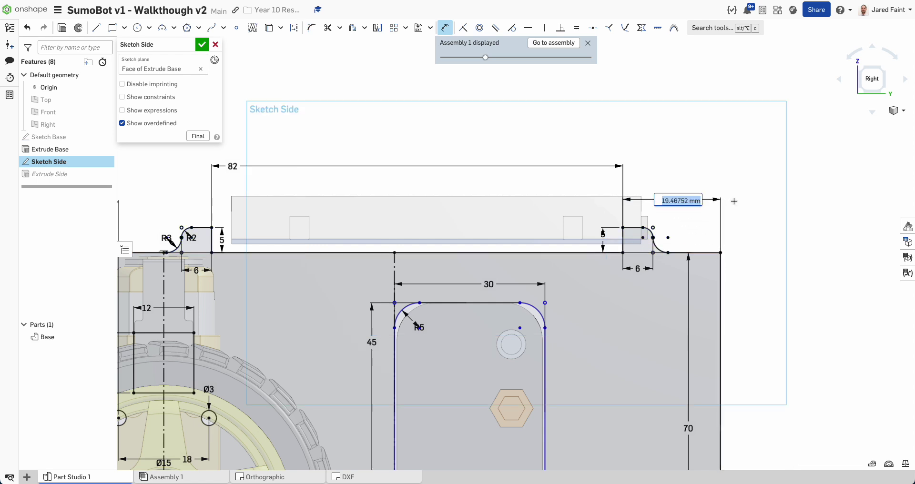
{"action": "type", "text": "20"}
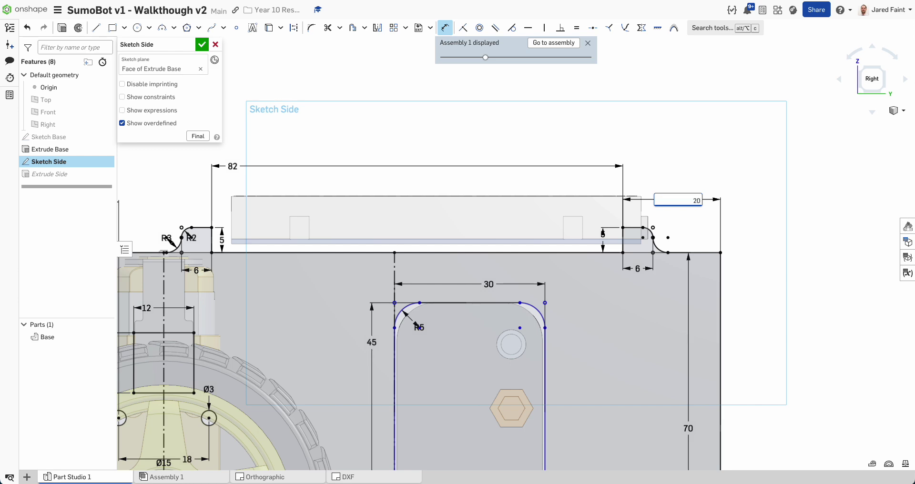
{"action": "key", "text": "Return"}
{"action": "scroll", "coordinate": [790, 191], "scroll_direction": "down", "scroll_amount": 4}
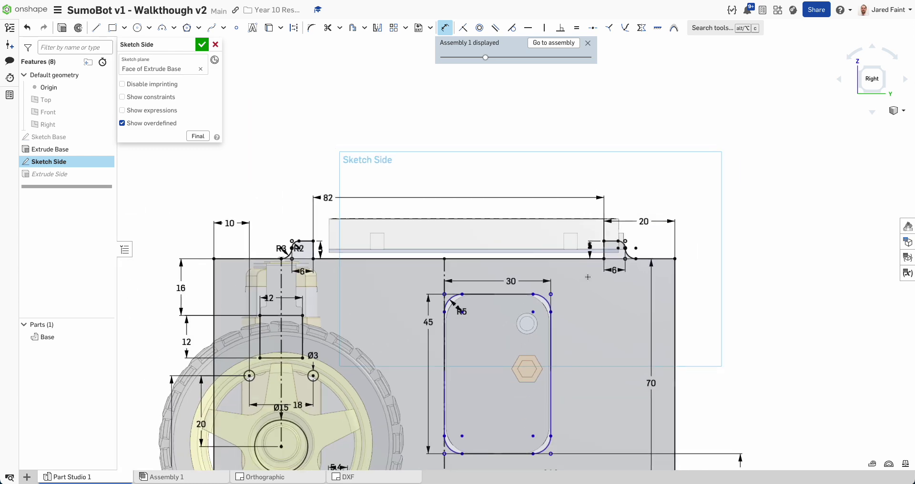
Finish the side plate sketch, check the tabs against the breadboard, and return to Assembly 1.
{"action": "left_click", "coordinate": [202, 44]}
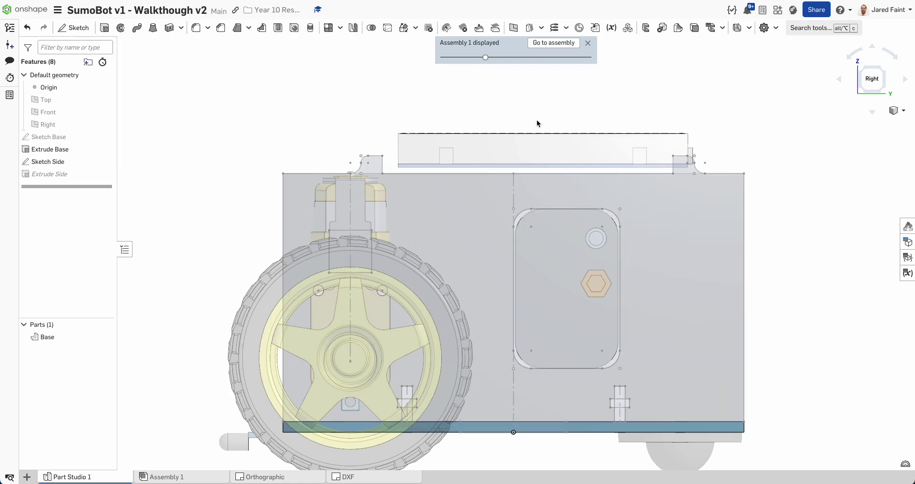
{"action": "right_click_drag", "start_coordinate": [545, 127], "coordinate": [536, 147]}
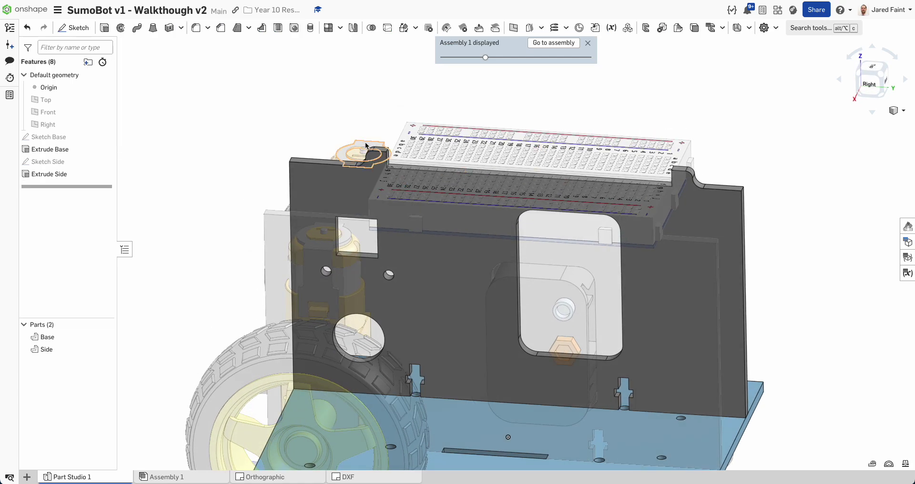
{"action": "right_click_drag", "start_coordinate": [365, 142], "coordinate": [378, 166]}
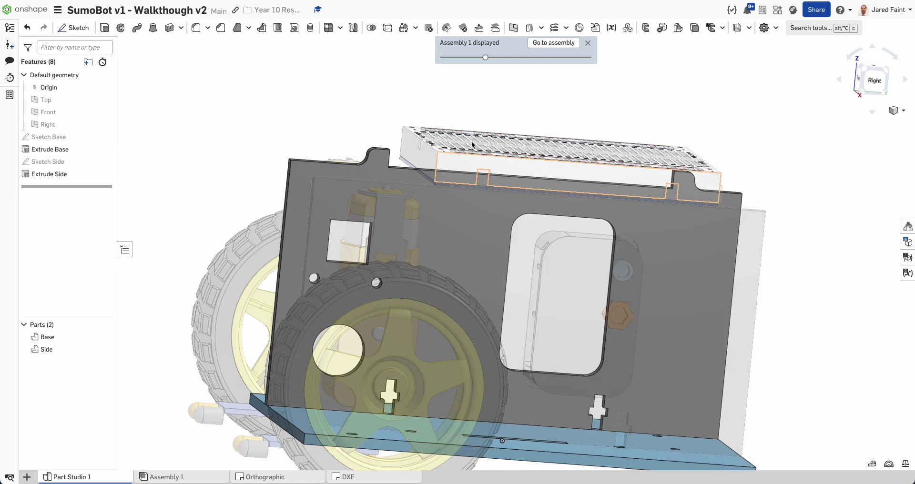
{"action": "left_click", "coordinate": [553, 42]}
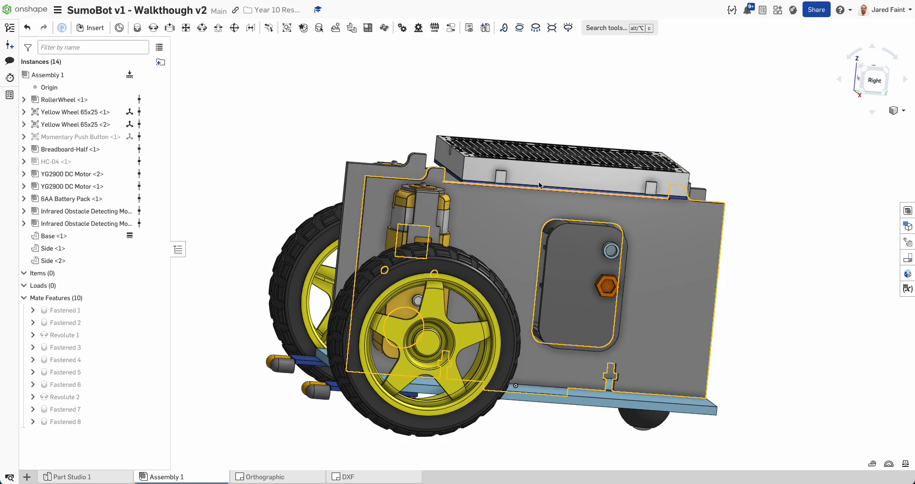
Add a Fastened mate between the breadboard's front end face and the inner face of the front tab on Side <1>.
{"action": "left_click", "coordinate": [136, 29]}
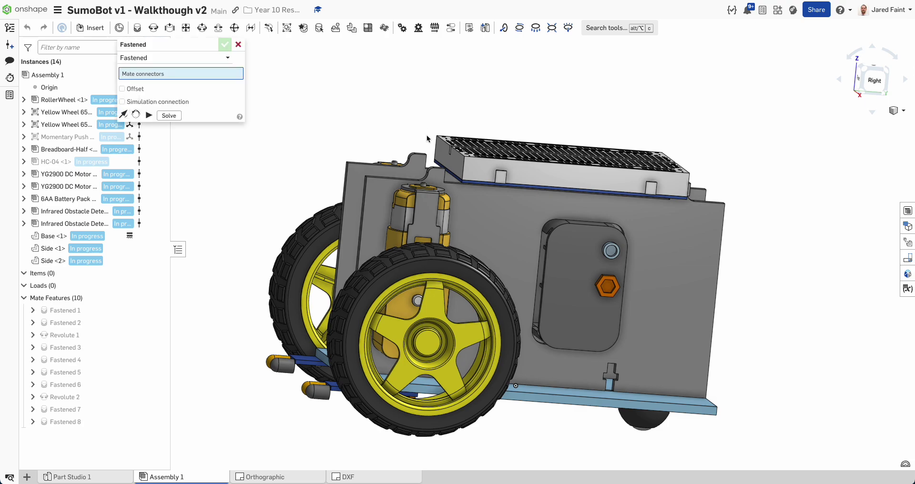
{"action": "scroll", "coordinate": [427, 138], "scroll_direction": "up", "scroll_amount": 5}
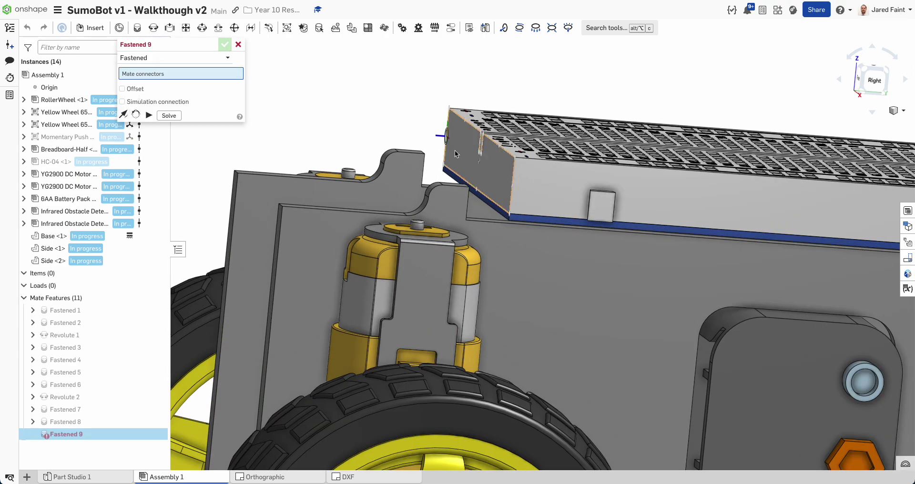
{"action": "left_click", "coordinate": [459, 151]}
{"action": "right_click_drag", "start_coordinate": [458, 151], "coordinate": [416, 189]}
{"action": "scroll", "coordinate": [417, 174], "scroll_direction": "up", "scroll_amount": 5}
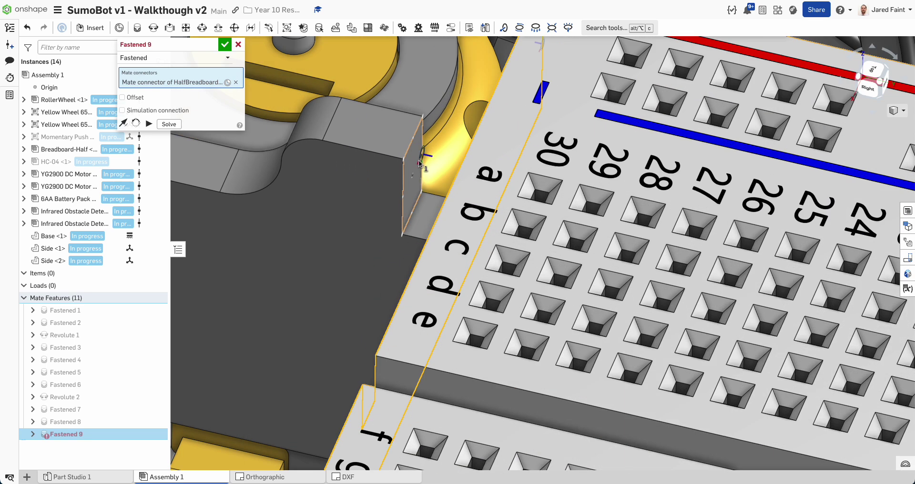
{"action": "left_click", "coordinate": [420, 164]}
{"action": "scroll", "coordinate": [419, 159], "scroll_direction": "down", "scroll_amount": 5}
{"action": "scroll", "coordinate": [426, 247], "scroll_direction": "down", "scroll_amount": 5}
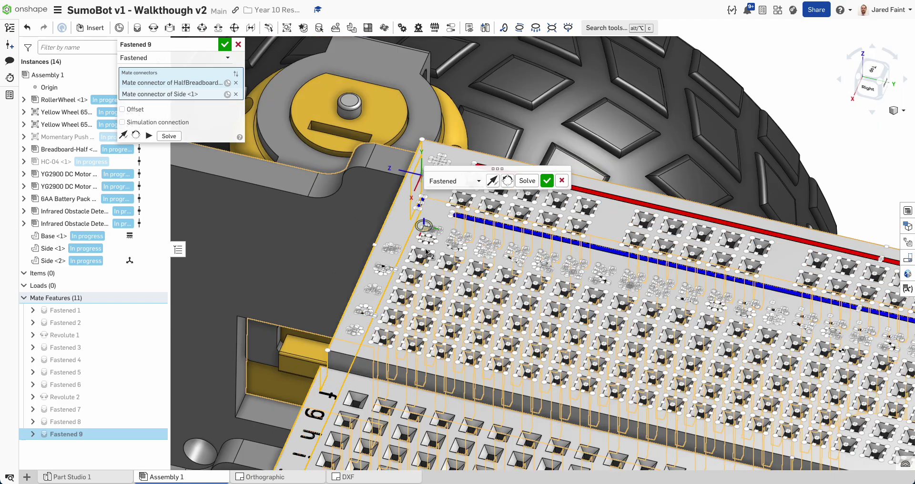
Enable the offset of the breadboard's Fastened mate and set its X value to -7 mm.
{"action": "right_click_drag", "start_coordinate": [431, 311], "coordinate": [474, 310]}
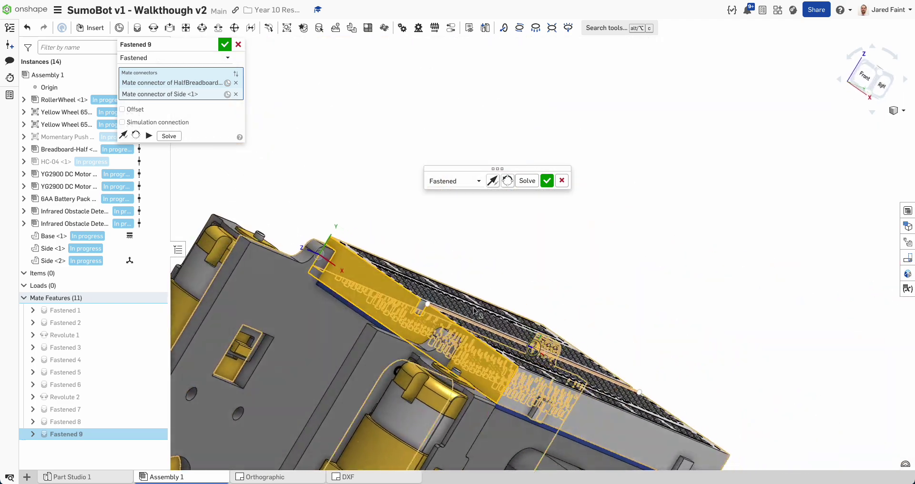
{"action": "left_click", "coordinate": [867, 78]}
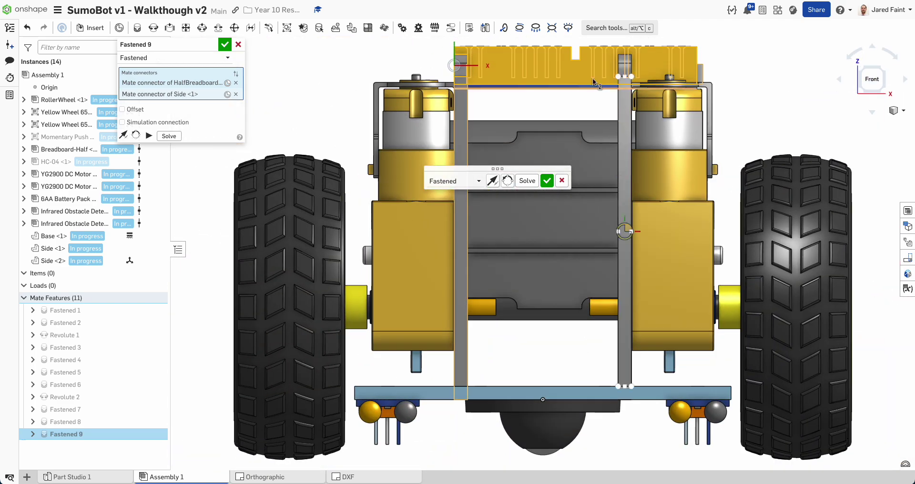
{"action": "middle_click_drag", "start_coordinate": [567, 83], "coordinate": [541, 161]}
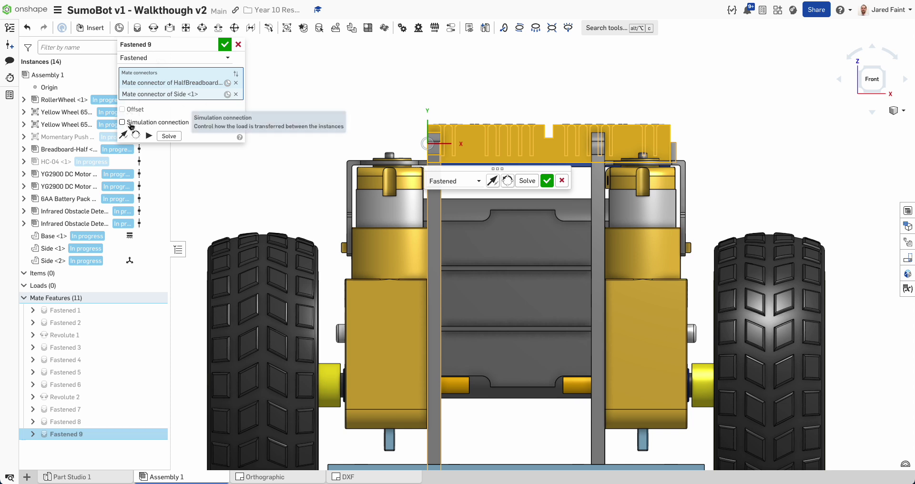
{"action": "left_click", "coordinate": [123, 110]}
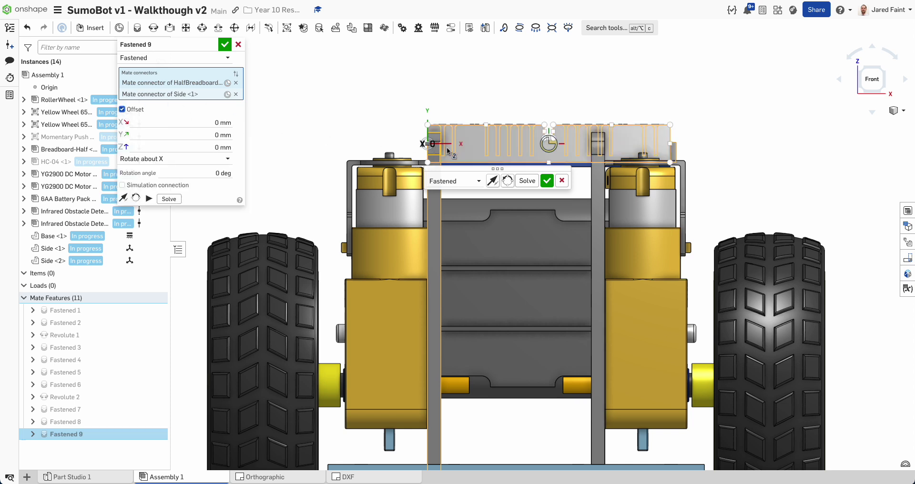
{"action": "left_click", "coordinate": [175, 123]}
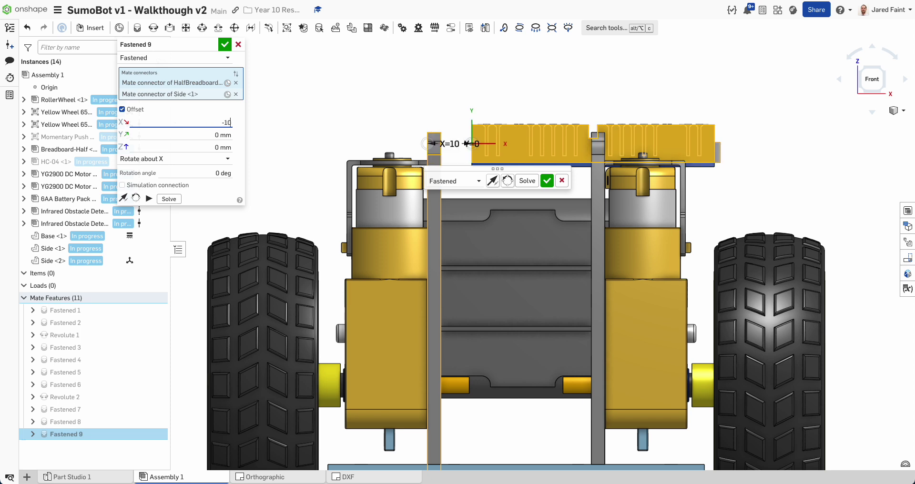
{"action": "key", "text": "Return"}
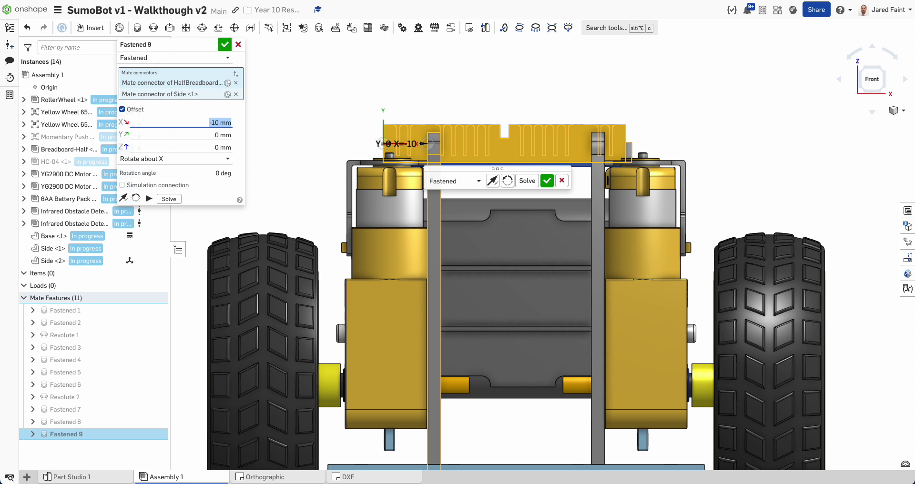
{"action": "type", "text": "-7"}
{"action": "key", "text": "Return"}
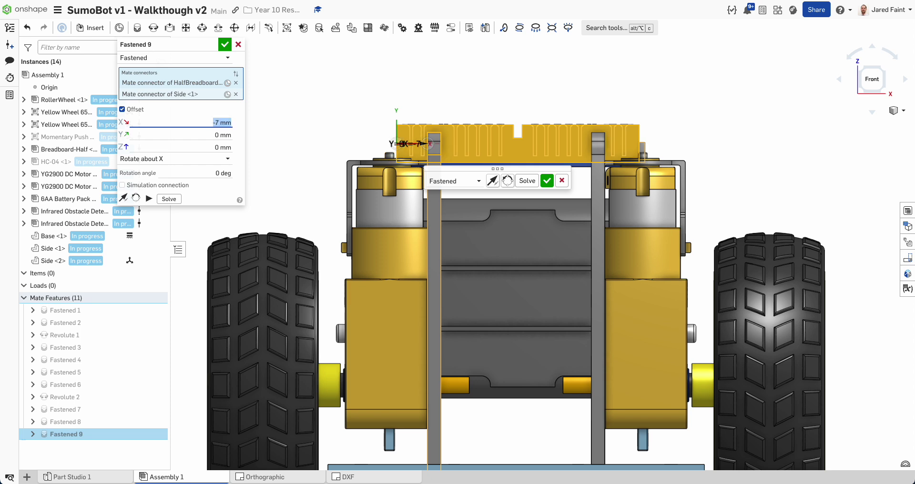
Accept the breadboard's Fastened mate and inspect its fit between the side plates' locating tabs.
{"action": "left_click", "coordinate": [225, 45]}
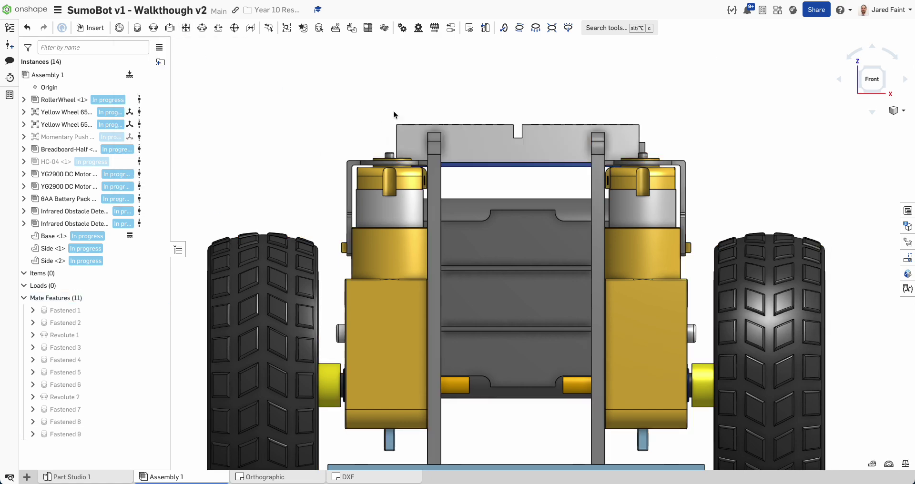
{"action": "scroll", "coordinate": [525, 116], "scroll_direction": "down", "scroll_amount": 2}
{"action": "right_click_drag", "start_coordinate": [524, 138], "coordinate": [496, 164]}
{"action": "scroll", "coordinate": [519, 116], "scroll_direction": "down", "scroll_amount": 5}
{"action": "right_click_drag", "start_coordinate": [519, 114], "coordinate": [530, 154]}
{"action": "scroll", "coordinate": [501, 186], "scroll_direction": "up", "scroll_amount": 10}
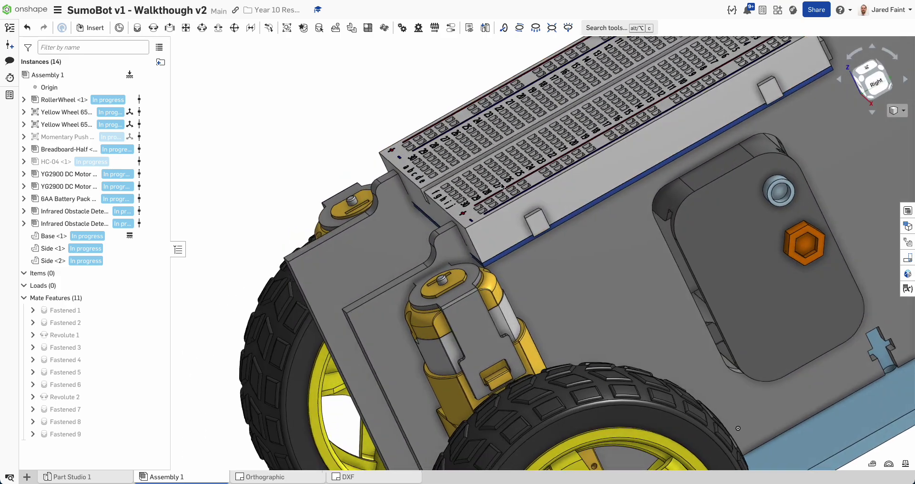
{"action": "right_click_drag", "start_coordinate": [501, 186], "coordinate": [610, 126]}
{"action": "scroll", "coordinate": [632, 116], "scroll_direction": "down", "scroll_amount": 10}
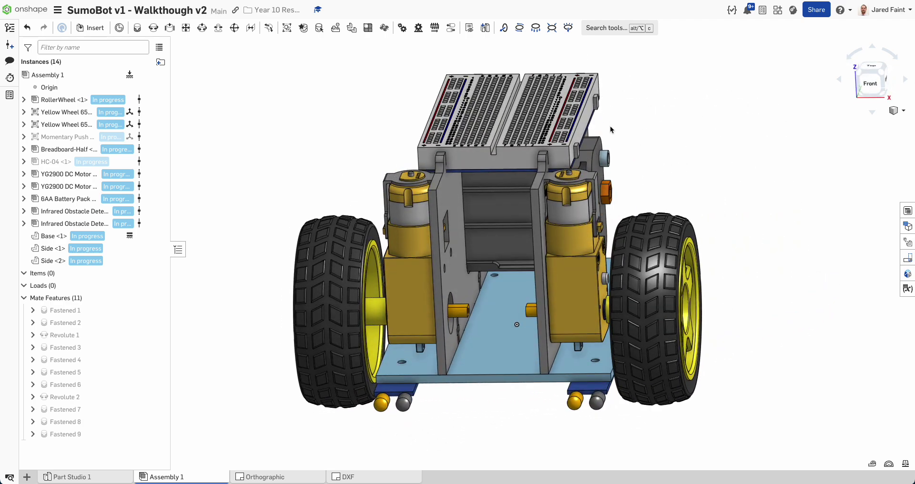
{"action": "scroll", "coordinate": [611, 127], "scroll_direction": "down", "scroll_amount": 5}
{"action": "right_click_drag", "start_coordinate": [660, 202], "coordinate": [603, 186]}
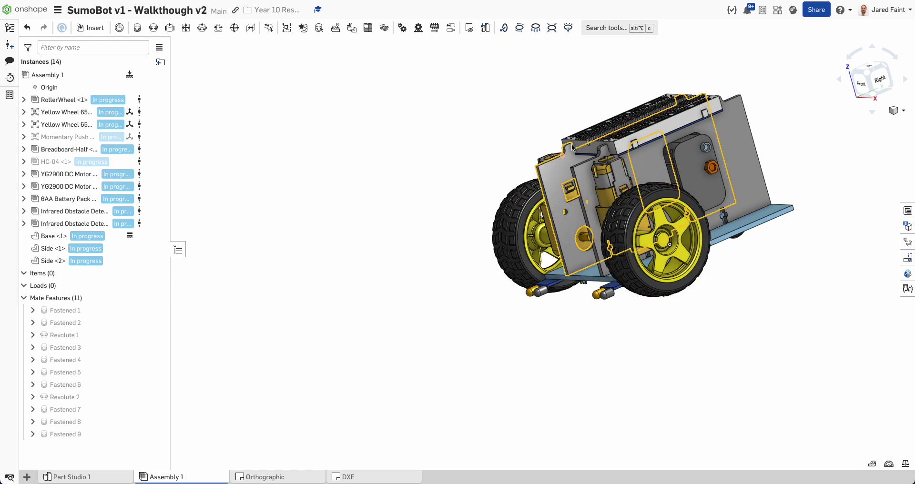
Measure the length of the side plate between its front and rear edges.
{"action": "right_click_drag", "start_coordinate": [518, 217], "coordinate": [577, 210]}
{"action": "left_click", "coordinate": [812, 190]}
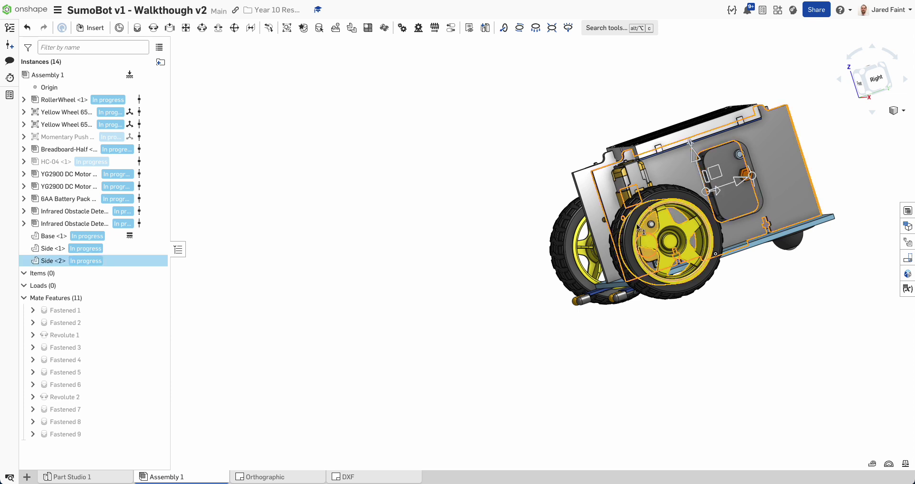
{"action": "left_click", "coordinate": [606, 218]}
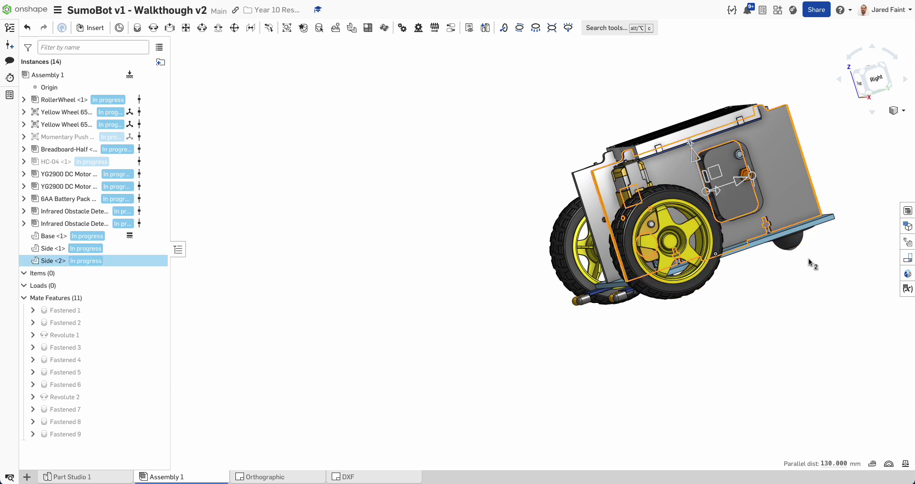
{"action": "right_click_drag", "start_coordinate": [722, 287], "coordinate": [524, 308]}
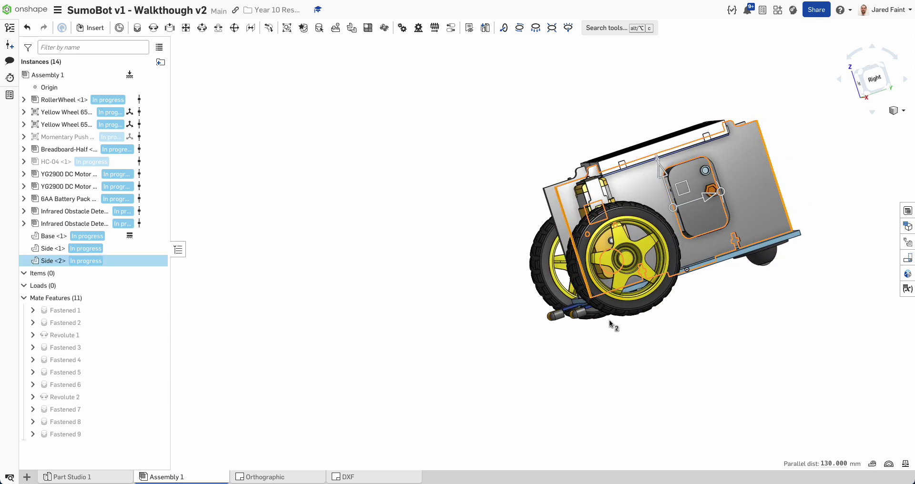
{"action": "left_click", "coordinate": [614, 366]}
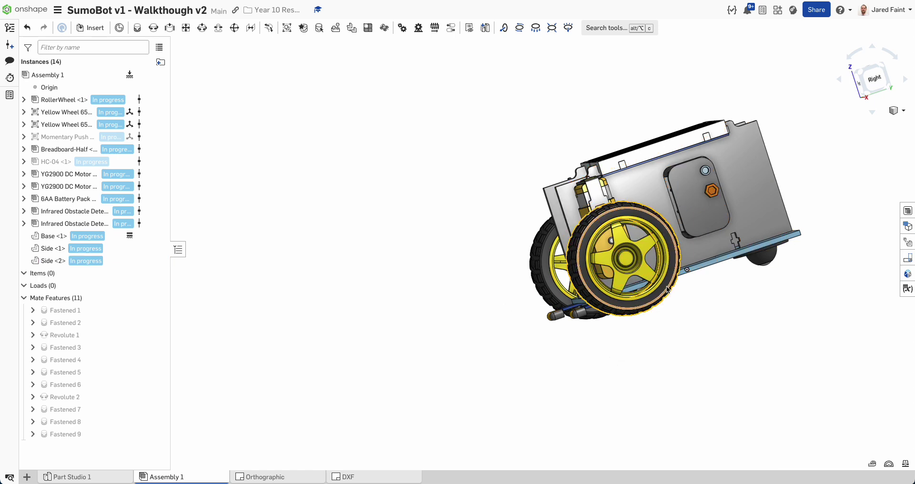
Edit Side <2> in the context of the assembly and open Sketch Side for editing in the Right view.
{"action": "scroll", "coordinate": [657, 289], "scroll_direction": "down", "scroll_amount": 1}
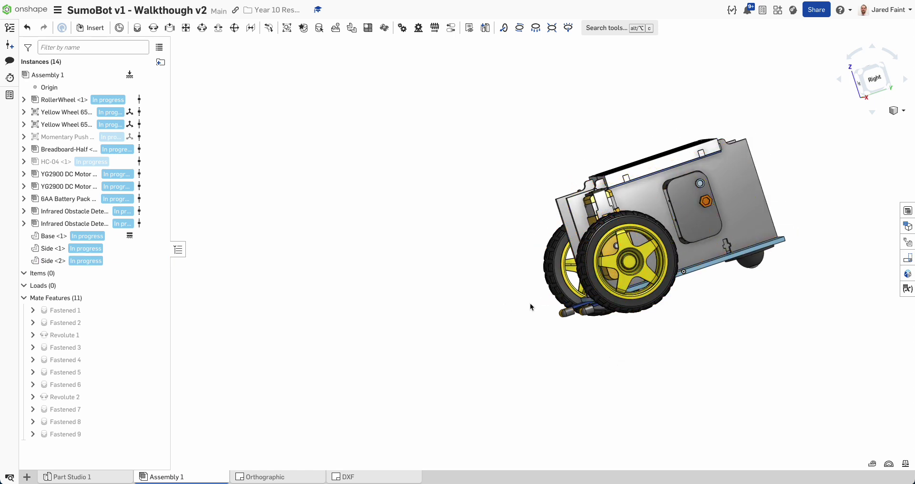
{"action": "right_click_drag", "start_coordinate": [586, 268], "coordinate": [585, 210]}
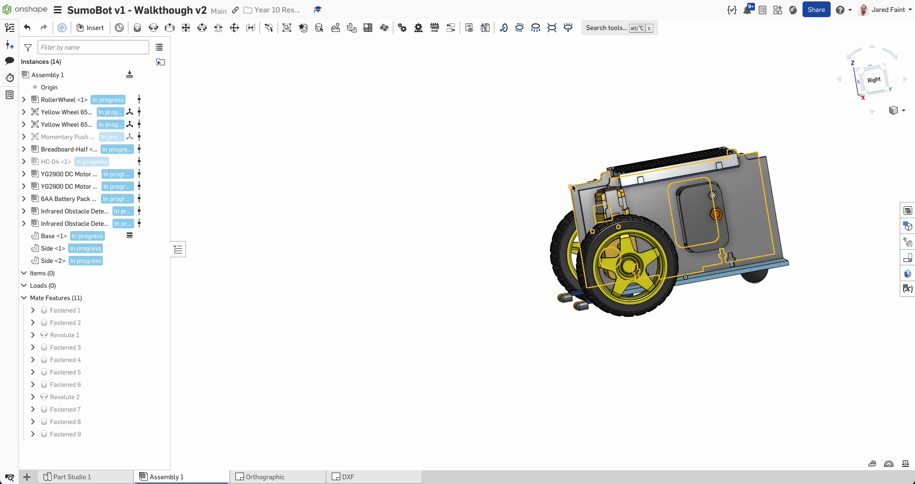
{"action": "scroll", "coordinate": [590, 192], "scroll_direction": "up", "scroll_amount": 2}
{"action": "scroll", "coordinate": [590, 192], "scroll_direction": "up", "scroll_amount": 1}
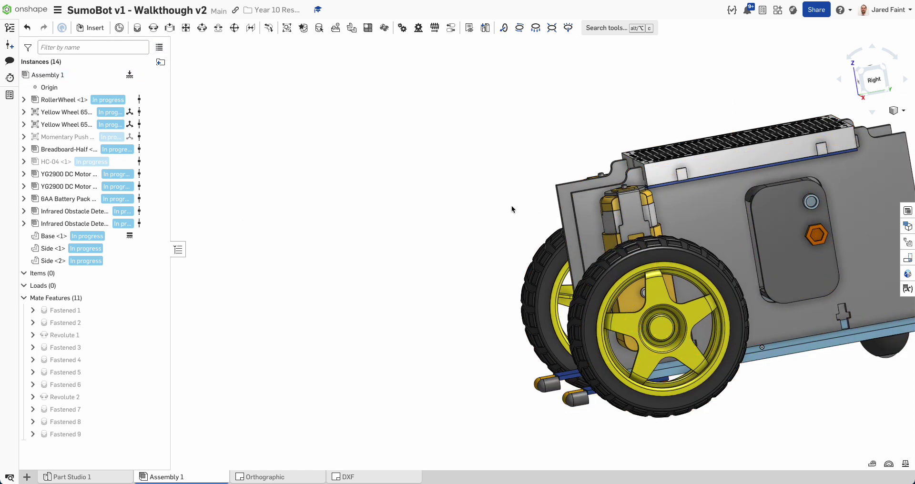
{"action": "right_click", "coordinate": [594, 204]}
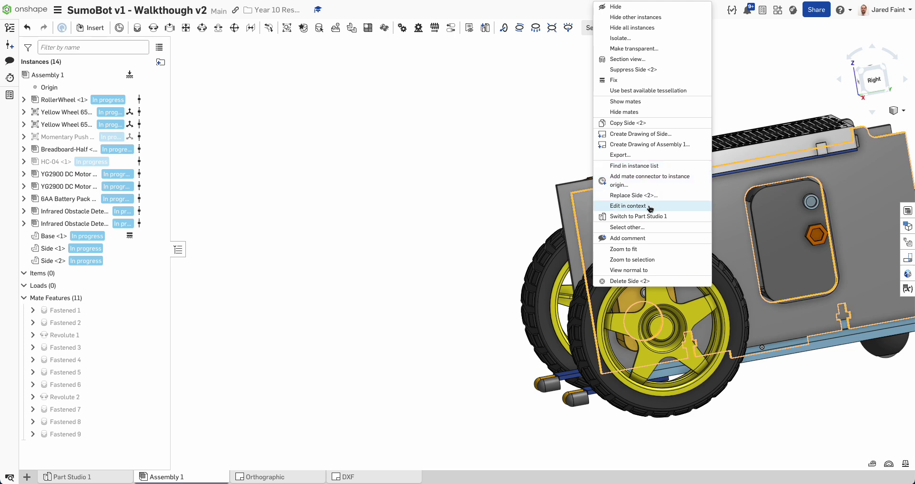
{"action": "left_click", "coordinate": [626, 206]}
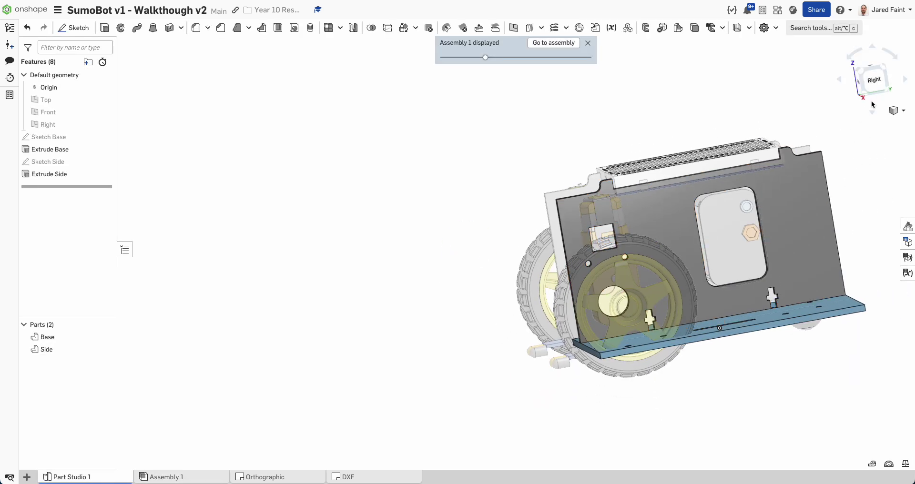
{"action": "left_click", "coordinate": [873, 79]}
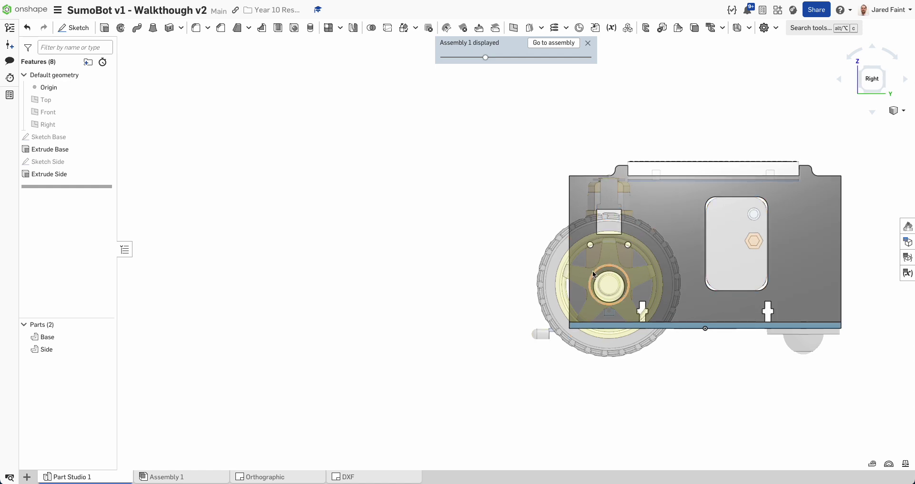
{"action": "double_click", "coordinate": [60, 162]}
Extend the plate's bottom edge forward about 20 mm and close it with a sloped line about 73 mm long to the upper front corner.
{"action": "left_click", "coordinate": [96, 28]}
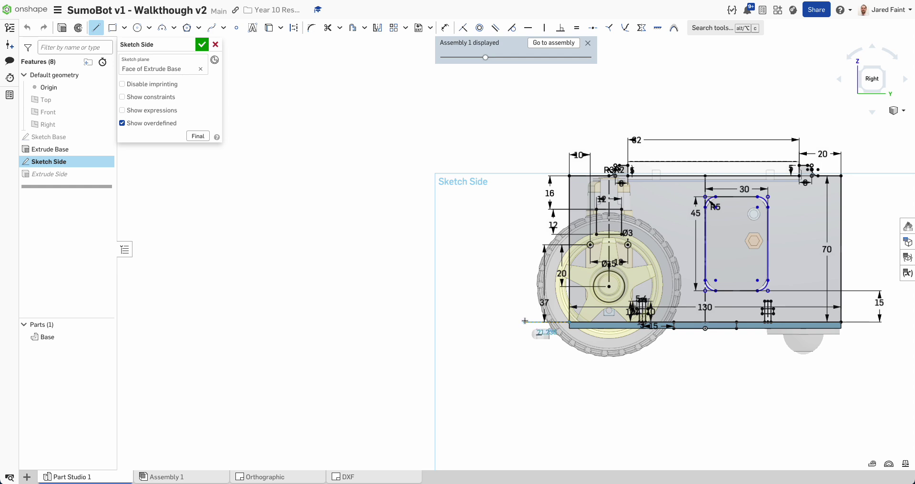
{"action": "left_click", "coordinate": [527, 322]}
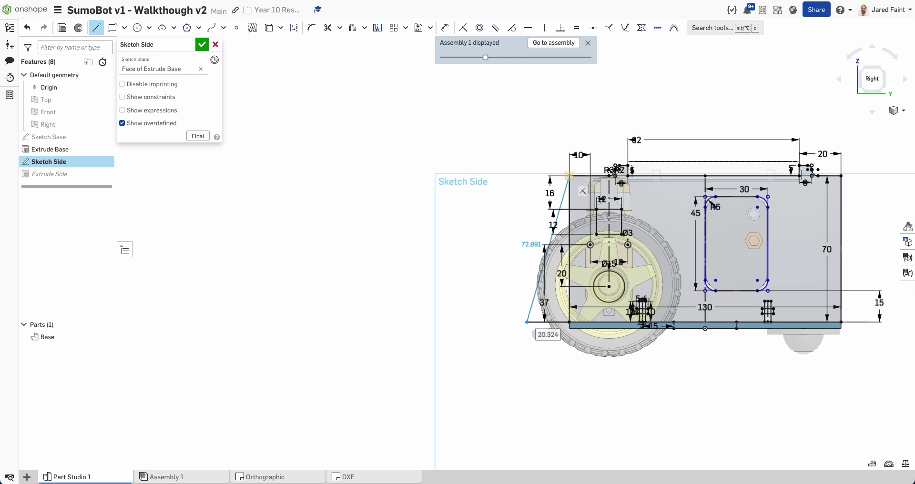
{"action": "left_click", "coordinate": [569, 176]}
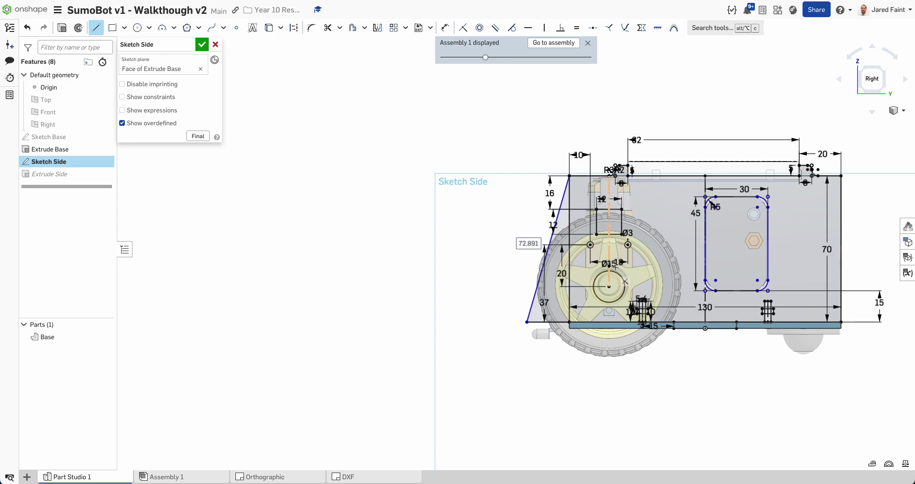
{"action": "scroll", "coordinate": [609, 268], "scroll_direction": "up", "scroll_amount": 1}
{"action": "key", "text": "Escape"}
{"action": "scroll", "coordinate": [605, 281], "scroll_direction": "up", "scroll_amount": 2}
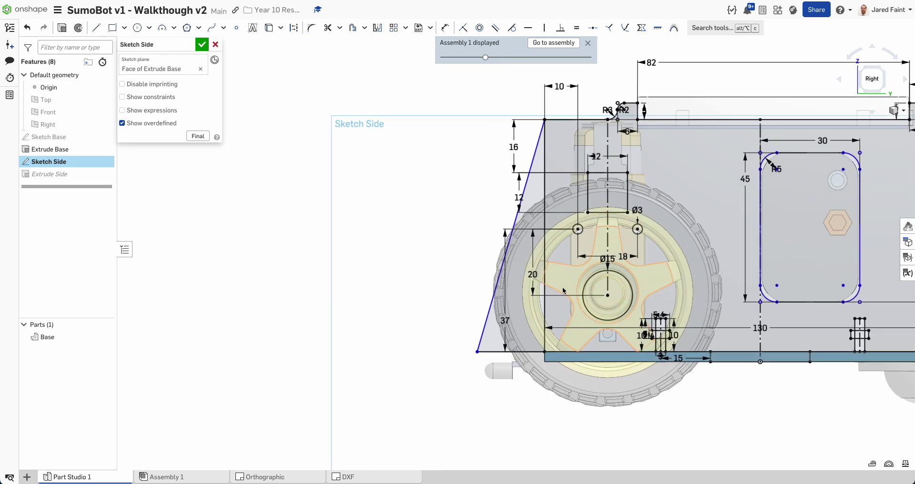
Set the distance from the plate's vertical front edge to the nearest motor mounting hole to 15 mm.
{"action": "double_click", "coordinate": [558, 86]}
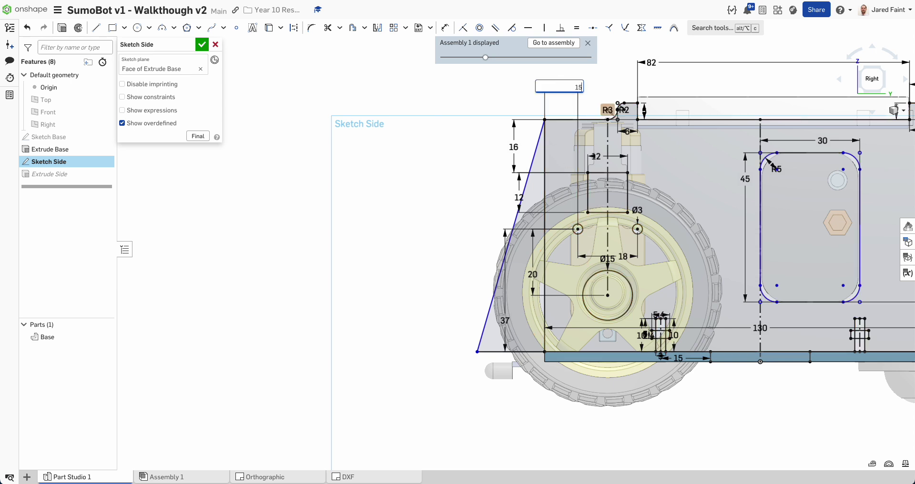
{"action": "type", "text": "15"}
{"action": "key", "text": "Return"}
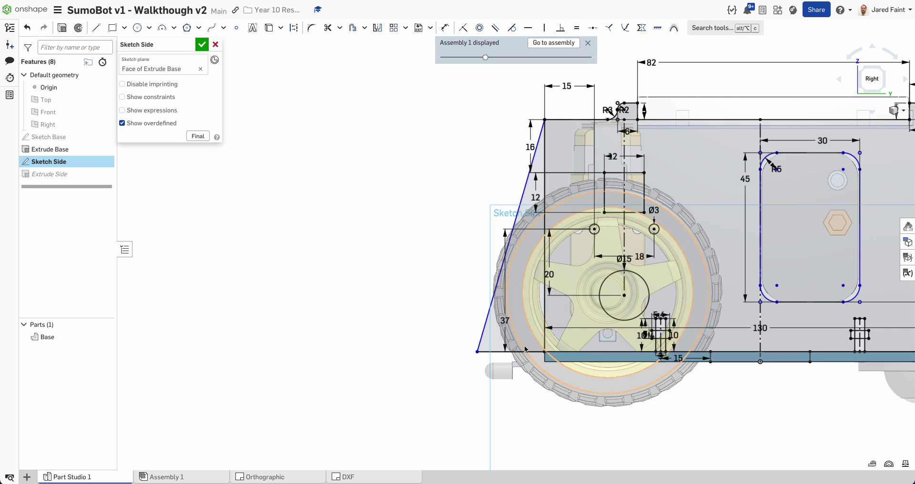
Examine the sloped front edge and the shifted motor cutouts against the wheel, motor and infrared sensors.
{"action": "scroll", "coordinate": [490, 334], "scroll_direction": "down", "scroll_amount": 2}
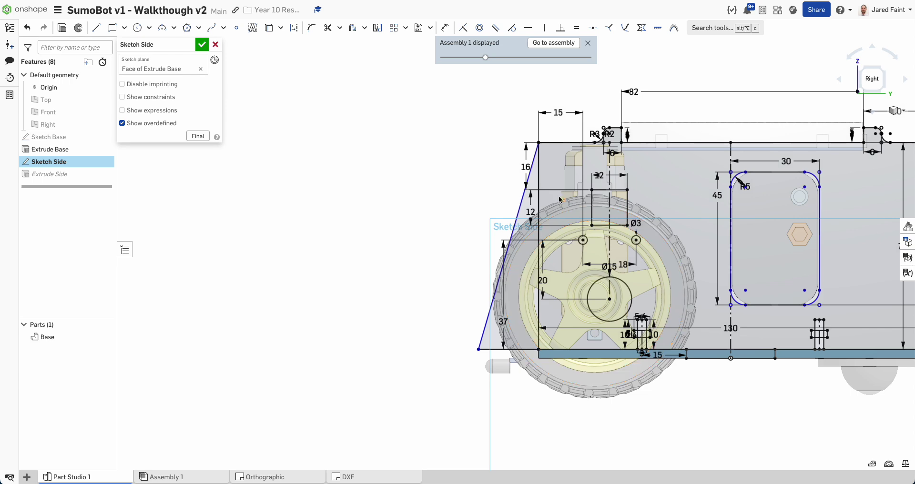
{"action": "middle_click_drag", "start_coordinate": [519, 191], "coordinate": [521, 214]}
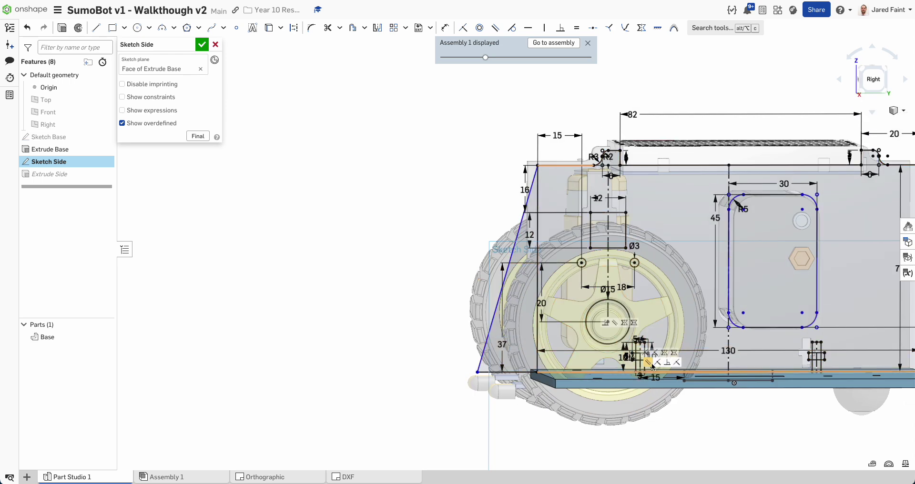
{"action": "scroll", "coordinate": [658, 342], "scroll_direction": "up", "scroll_amount": 2}
{"action": "scroll", "coordinate": [658, 341], "scroll_direction": "down", "scroll_amount": 2}
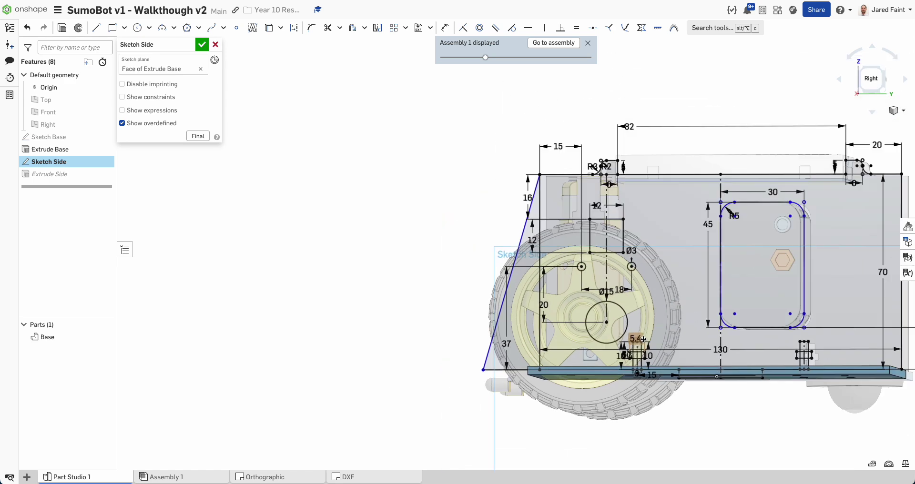
{"action": "scroll", "coordinate": [596, 329], "scroll_direction": "up", "scroll_amount": 5}
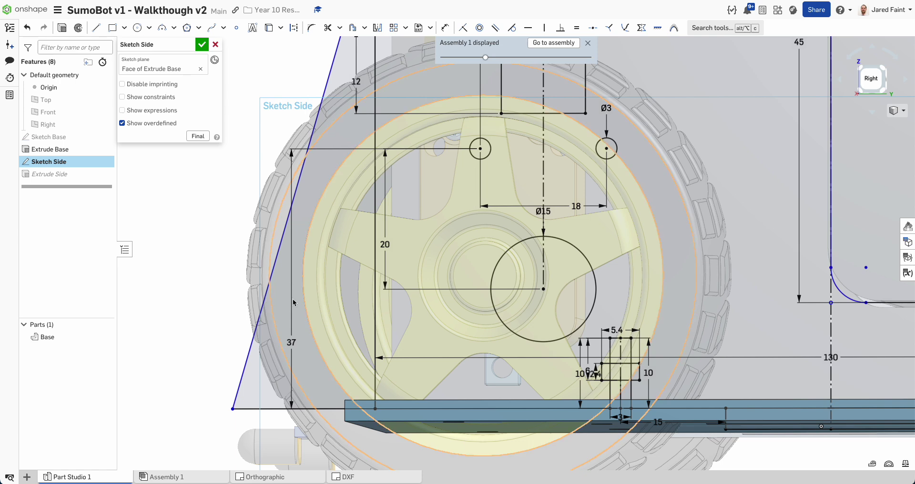
{"action": "middle_click_drag", "start_coordinate": [318, 203], "coordinate": [326, 215]}
{"action": "scroll", "coordinate": [378, 211], "scroll_direction": "down", "scroll_amount": 3}
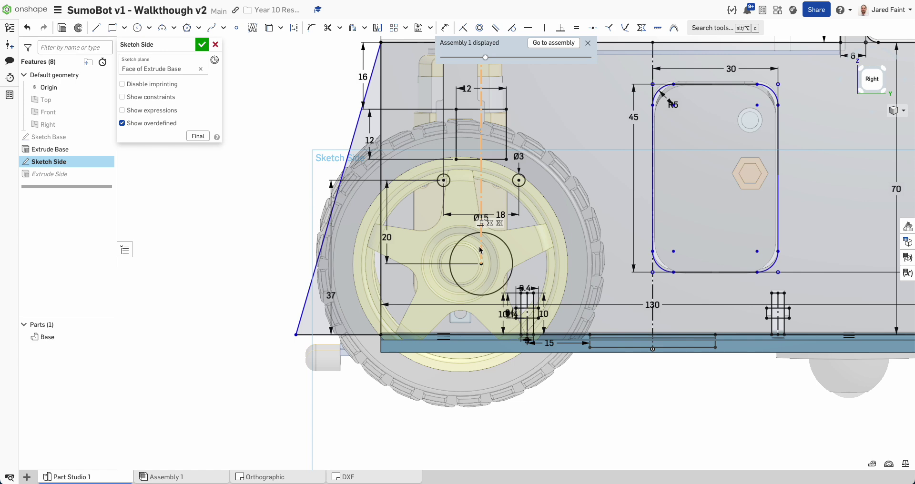
{"action": "middle_click_drag", "start_coordinate": [480, 250], "coordinate": [386, 319]}
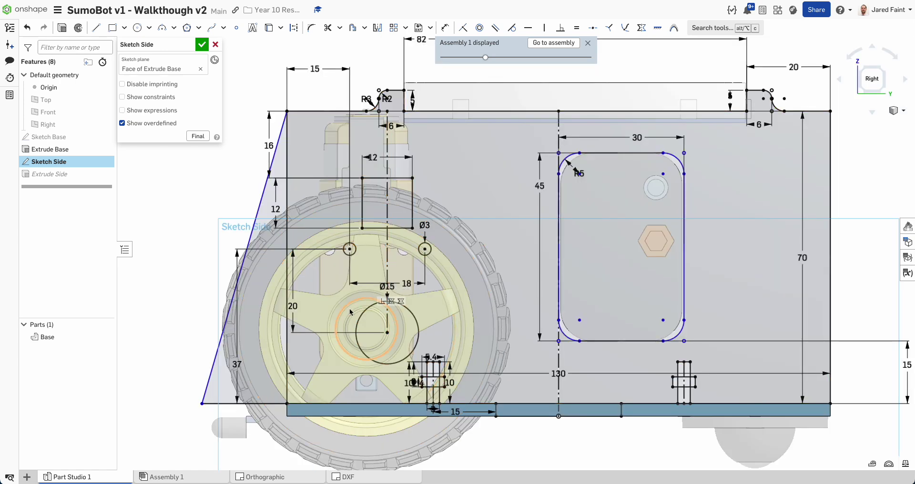
Draw a 10 mm by 3 mm aligned rectangle inward from the sloped front line as a bolt slot.
{"action": "left_click", "coordinate": [124, 28]}
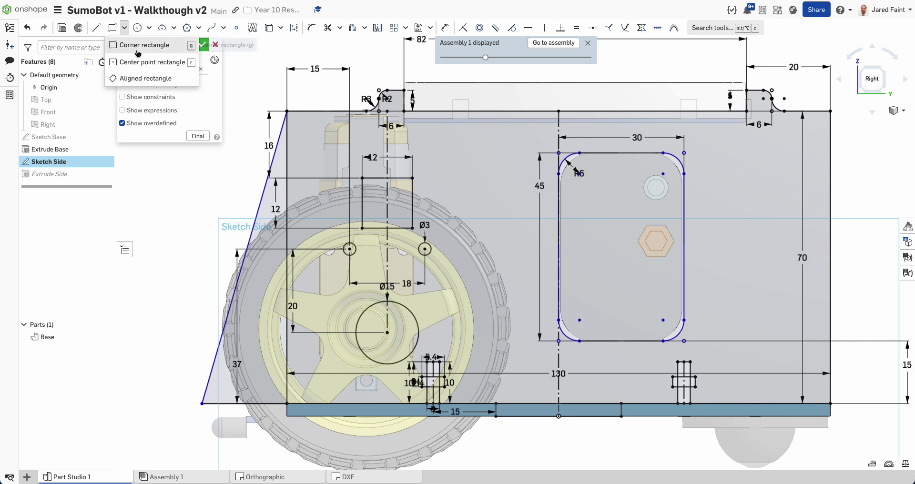
{"action": "left_click", "coordinate": [140, 79]}
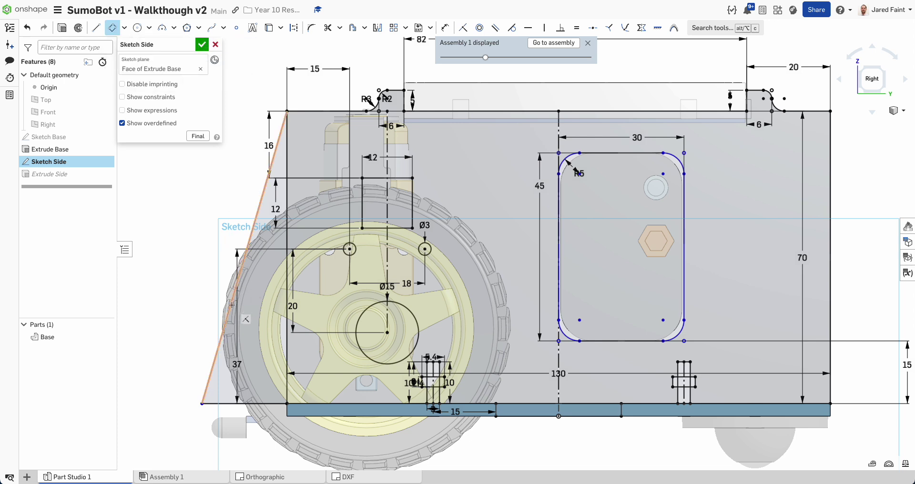
{"action": "left_click", "coordinate": [260, 315]}
{"action": "left_click", "coordinate": [258, 322]}
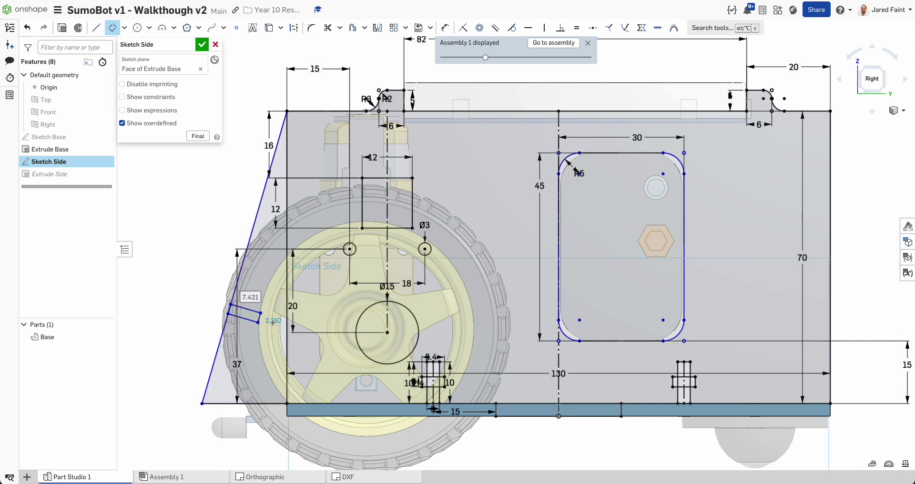
{"action": "type", "text": "10"}
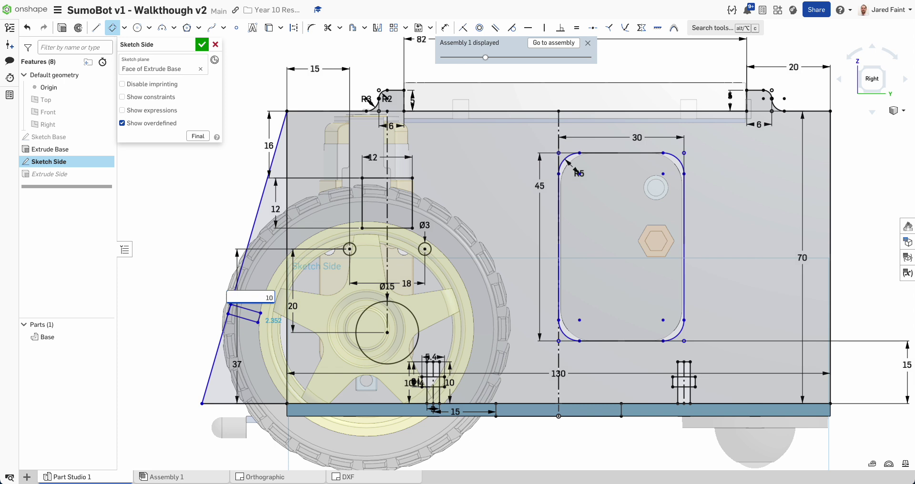
{"action": "key", "text": "Return"}
{"action": "type", "text": "2"}
{"action": "key", "text": "Return"}
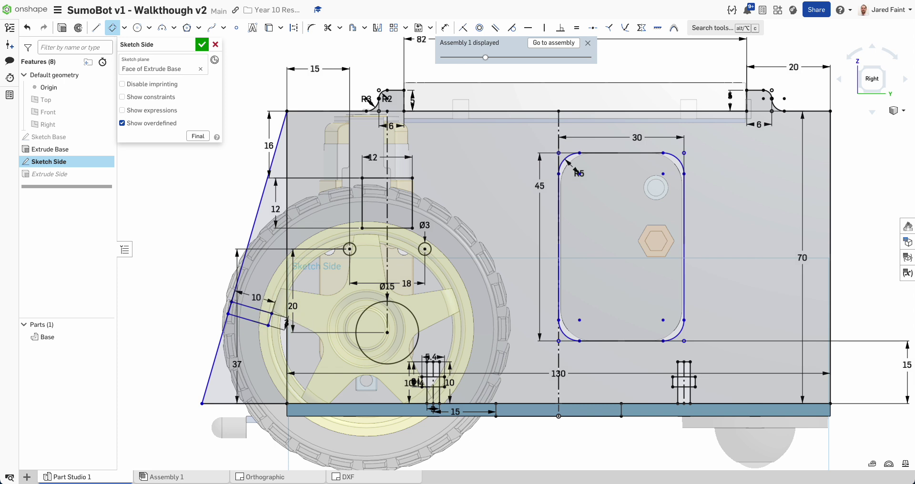
Draw a 5.4 mm by 2.4 mm aligned rectangle across the bolt slot at the sloped front line as a nut slot.
{"action": "left_click", "coordinate": [252, 301]}
{"action": "left_click", "coordinate": [242, 330]}
{"action": "left_click", "coordinate": [252, 333]}
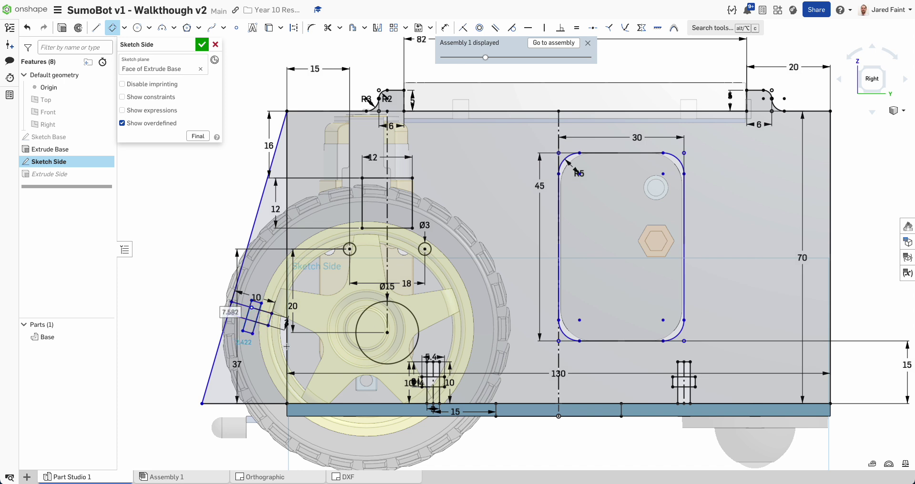
{"action": "type", "text": "5."}
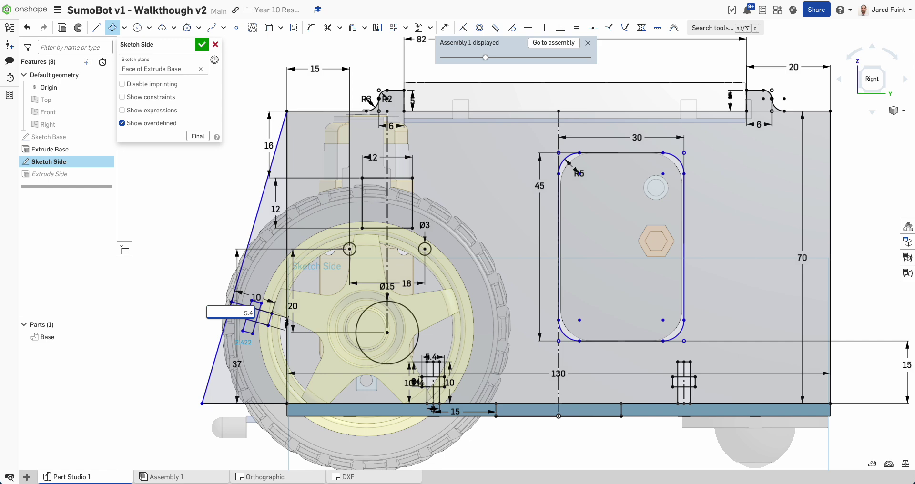
{"action": "type", "text": "4"}
{"action": "key", "text": "Return"}
{"action": "key", "text": "Return"}
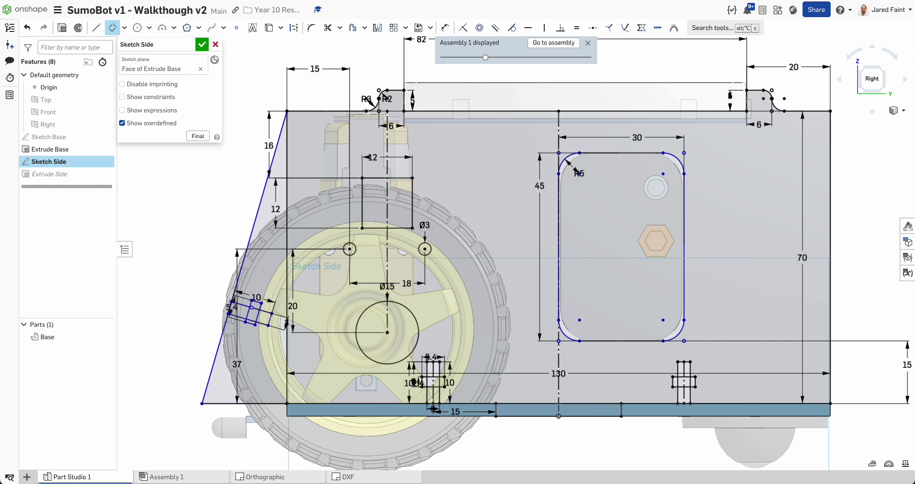
Draw a construction line along the middle of the bolt slot, from its inner end to the sloped front edge.
{"action": "scroll", "coordinate": [257, 336], "scroll_direction": "up", "scroll_amount": 2}
{"action": "left_click", "coordinate": [98, 27]}
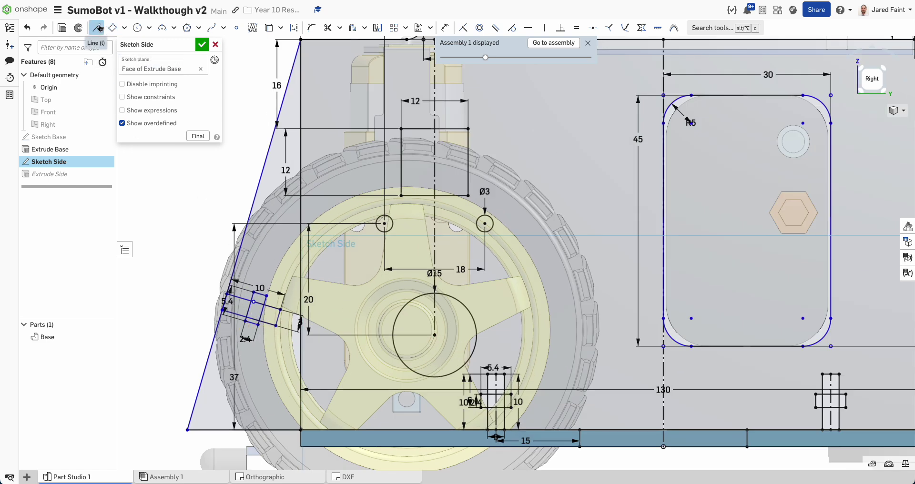
{"action": "left_click", "coordinate": [278, 317]}
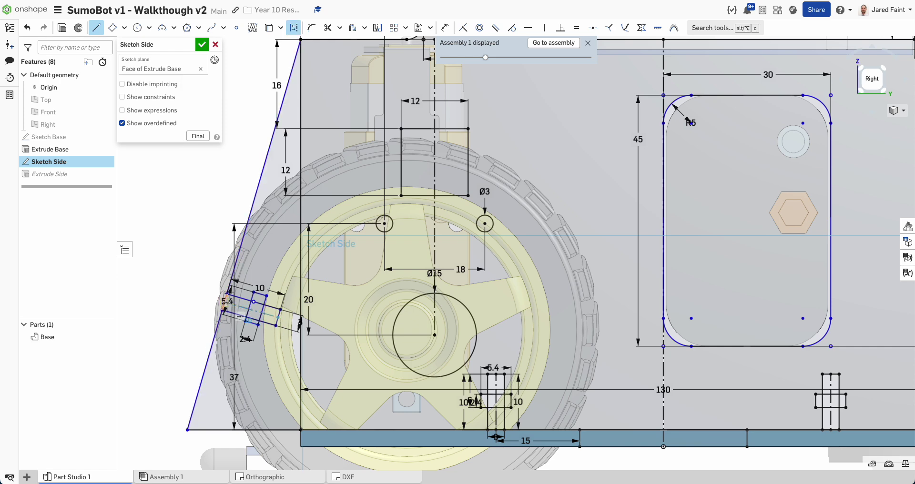
{"action": "left_click", "coordinate": [226, 302]}
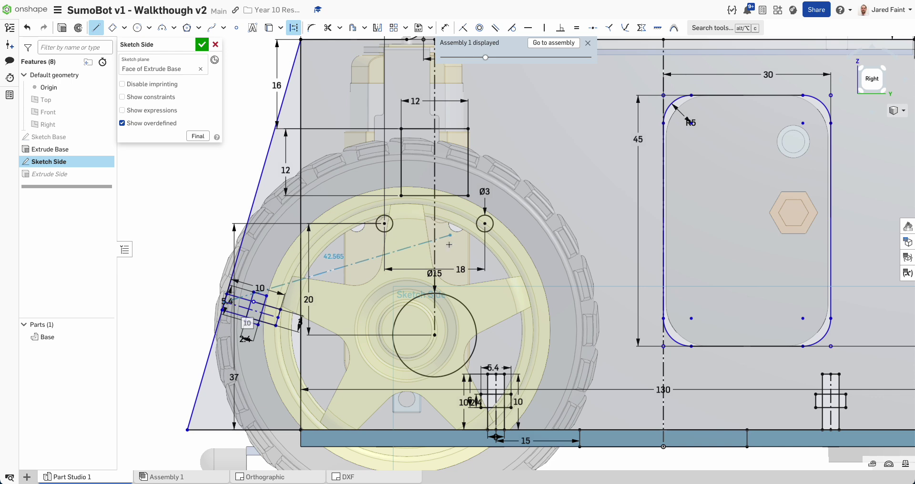
Make the long sides of the bolt slot and the short ends of the nut slot symmetric about the construction centre line.
{"action": "key", "text": "s"}
{"action": "left_click", "coordinate": [462, 288]}
{"action": "scroll", "coordinate": [184, 328], "scroll_direction": "up", "scroll_amount": 3}
{"action": "scroll", "coordinate": [255, 310], "scroll_direction": "up", "scroll_amount": 1}
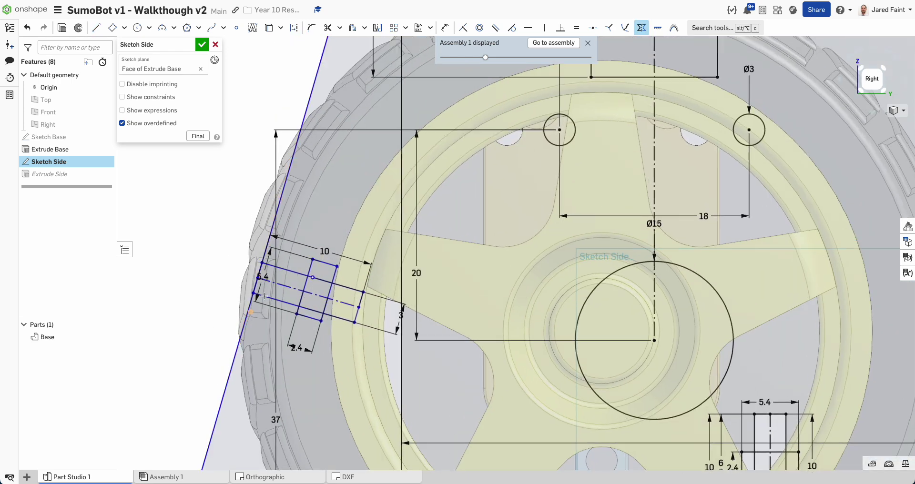
{"action": "left_click", "coordinate": [288, 288]}
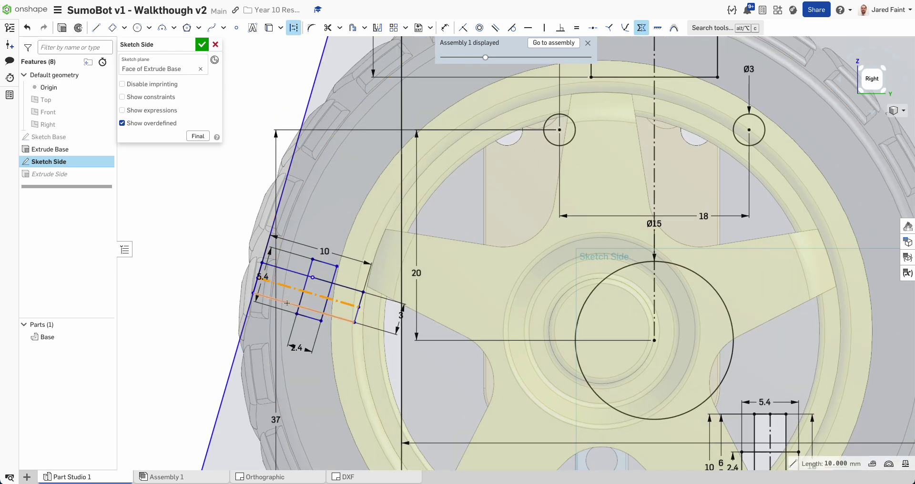
{"action": "left_click", "coordinate": [294, 272]}
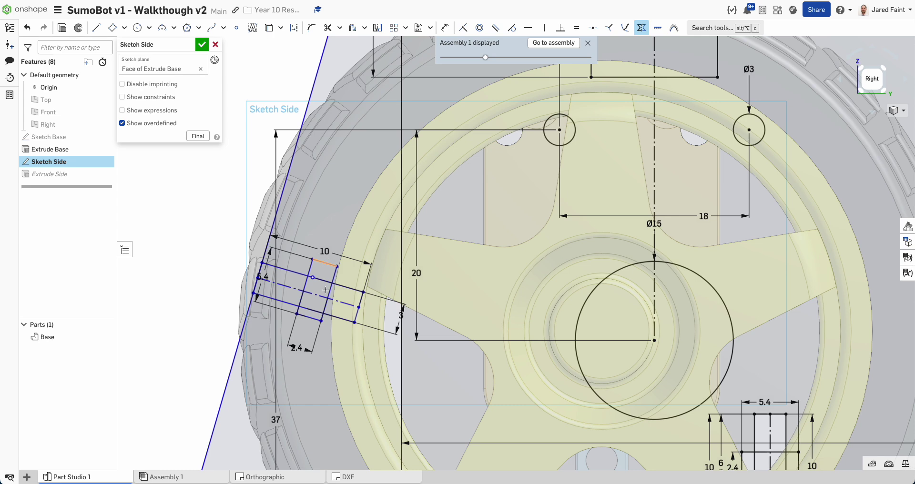
{"action": "left_click", "coordinate": [328, 273]}
{"action": "left_click", "coordinate": [315, 295]}
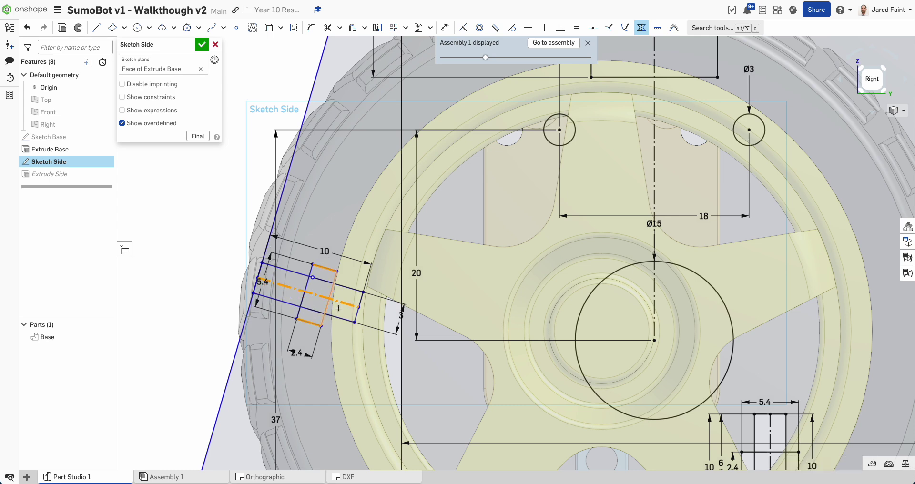
Try to dimension the nut slot's outer edge 6 mm from the inner end of the bolt slot.
{"action": "key", "text": "d"}
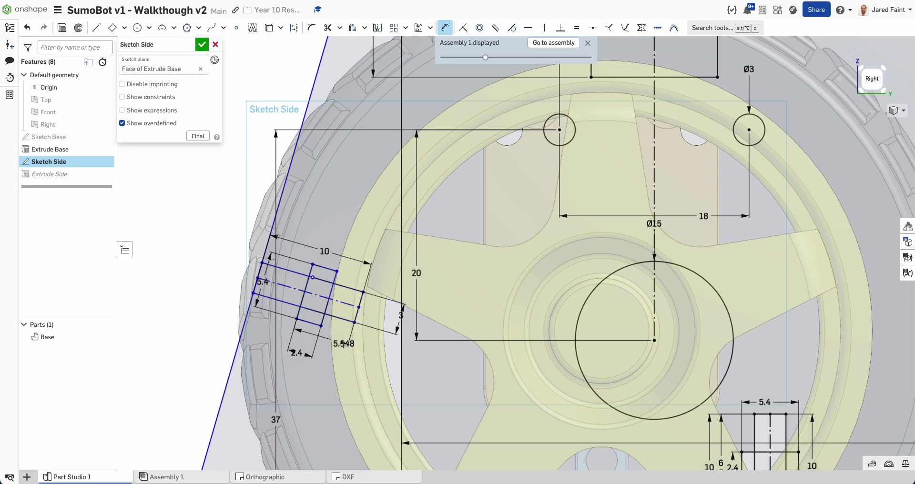
{"action": "left_click", "coordinate": [339, 359]}
{"action": "key", "text": "Return"}
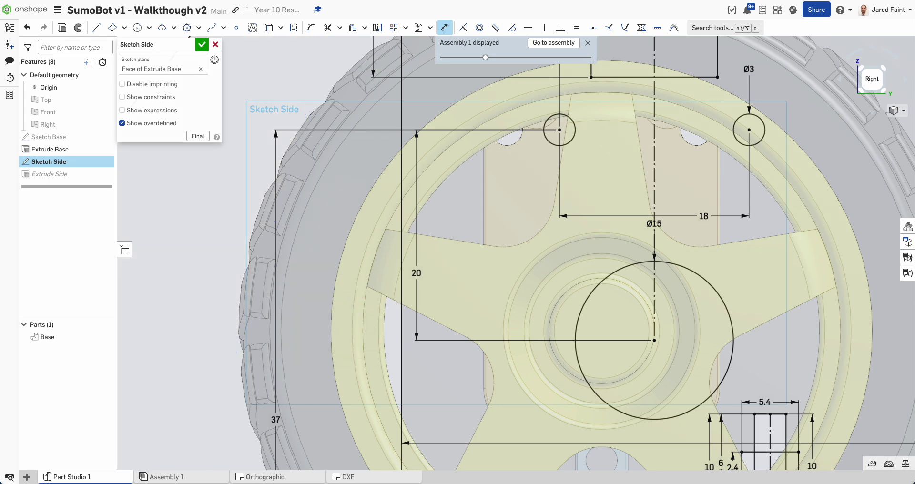
{"action": "scroll", "coordinate": [415, 260], "scroll_direction": "down", "scroll_amount": 5}
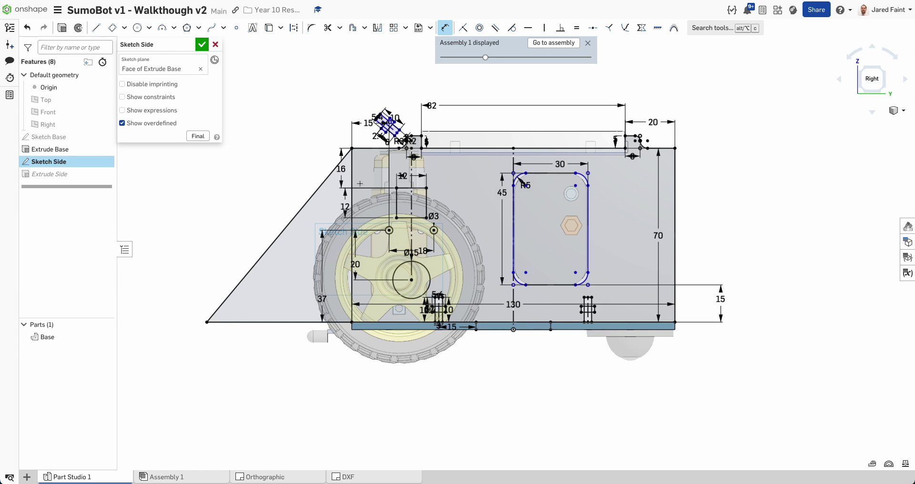
{"action": "scroll", "coordinate": [343, 277], "scroll_direction": "up", "scroll_amount": 8}
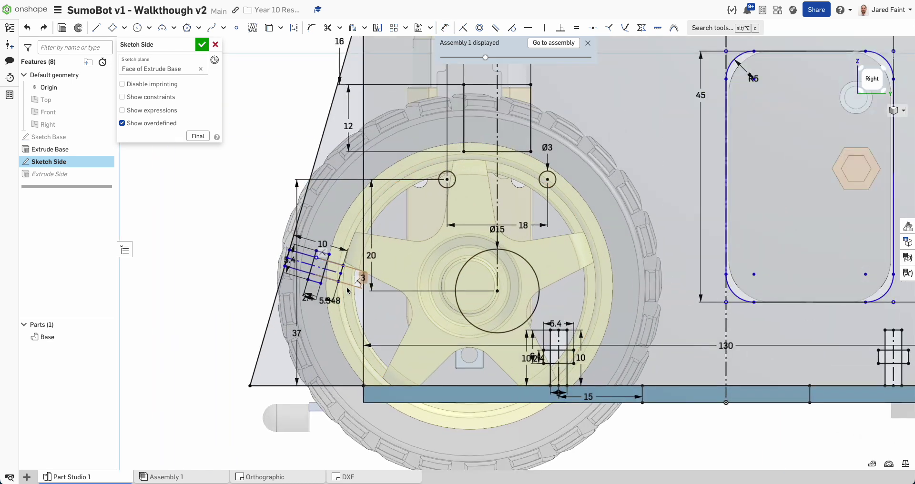
Retry 6 mm for the nut slot's distance from the bolt slot's inner end, moving the displaced slots before undoing the change.
{"action": "left_click_drag", "start_coordinate": [306, 323], "coordinate": [281, 350]}
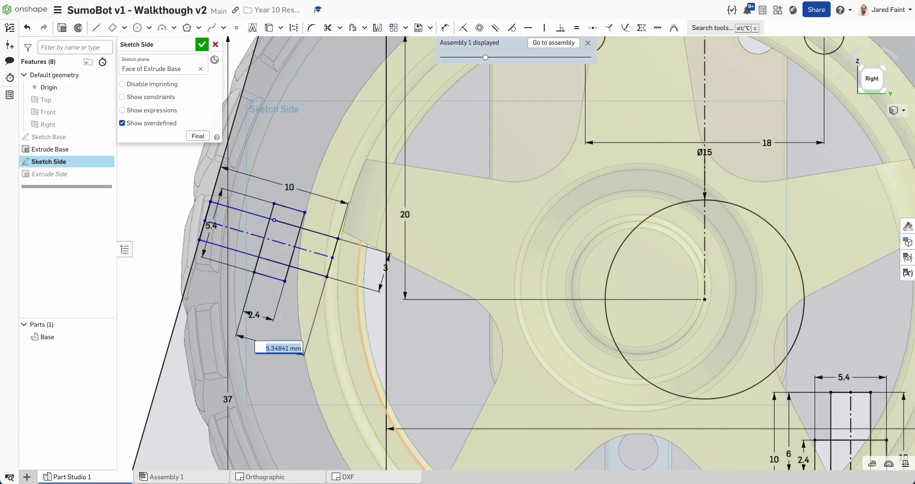
{"action": "scroll", "coordinate": [372, 374], "scroll_direction": "down", "scroll_amount": 8}
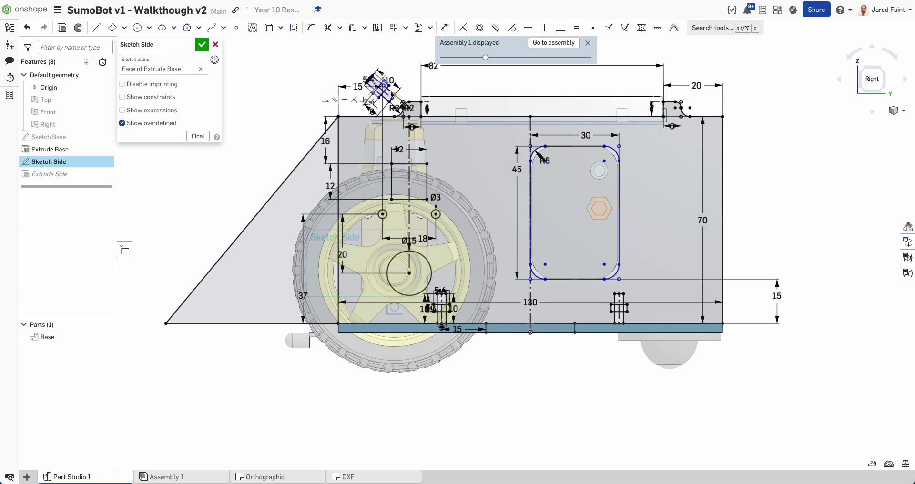
{"action": "scroll", "coordinate": [392, 94], "scroll_direction": "up", "scroll_amount": 5}
{"action": "mouse_move", "coordinate": [394, 117]}
{"action": "left_mouse_down"}
{"action": "mouse_move", "coordinate": [268, 329]}
{"action": "mouse_move", "coordinate": [212, 394]}
{"action": "left_mouse_up"}
{"action": "middle_click_drag", "start_coordinate": [234, 366], "coordinate": [421, 214]}
{"action": "scroll", "coordinate": [377, 279], "scroll_direction": "down", "scroll_amount": 6}
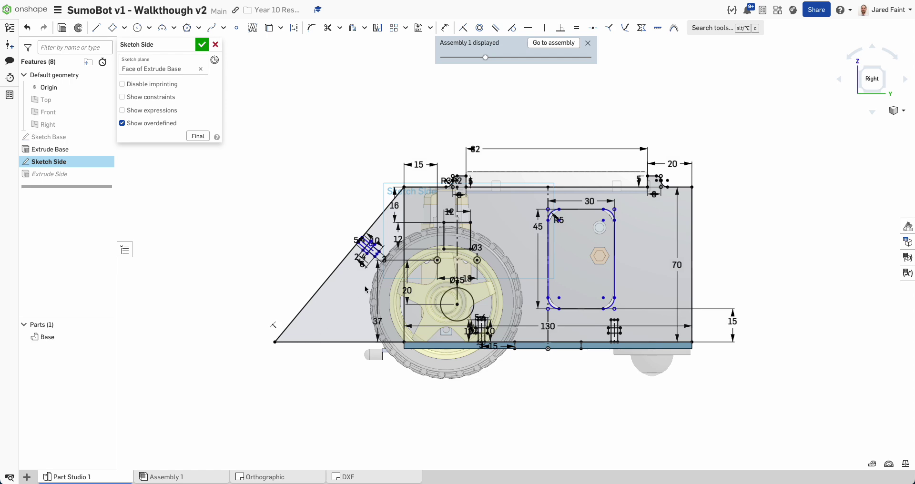
{"action": "scroll", "coordinate": [393, 305], "scroll_direction": "up", "scroll_amount": 8}
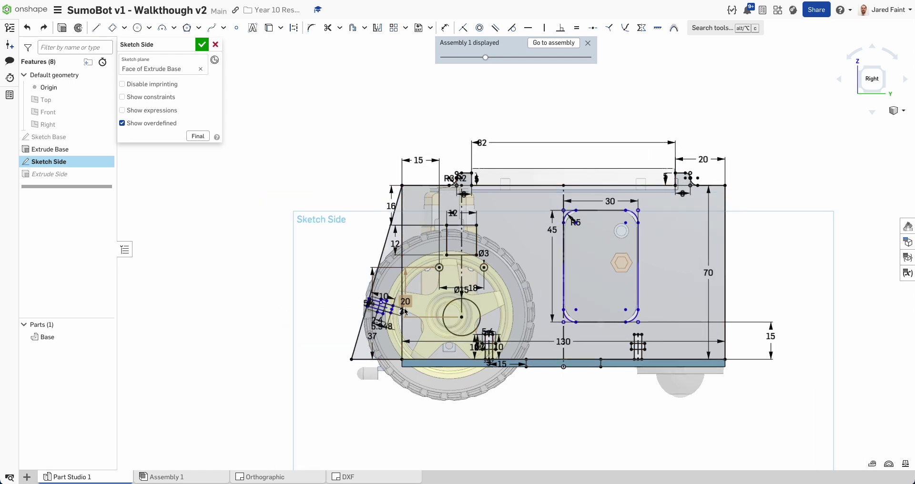
Try to make the nut slot's short end and the bolt slot's side parallel to the construction centre line.
{"action": "scroll", "coordinate": [387, 309], "scroll_direction": "up", "scroll_amount": 3}
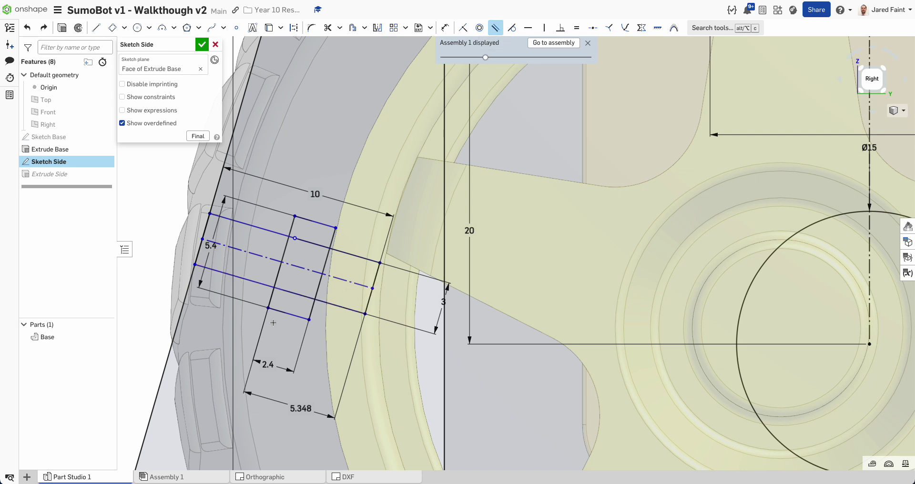
{"action": "left_click", "coordinate": [286, 315]}
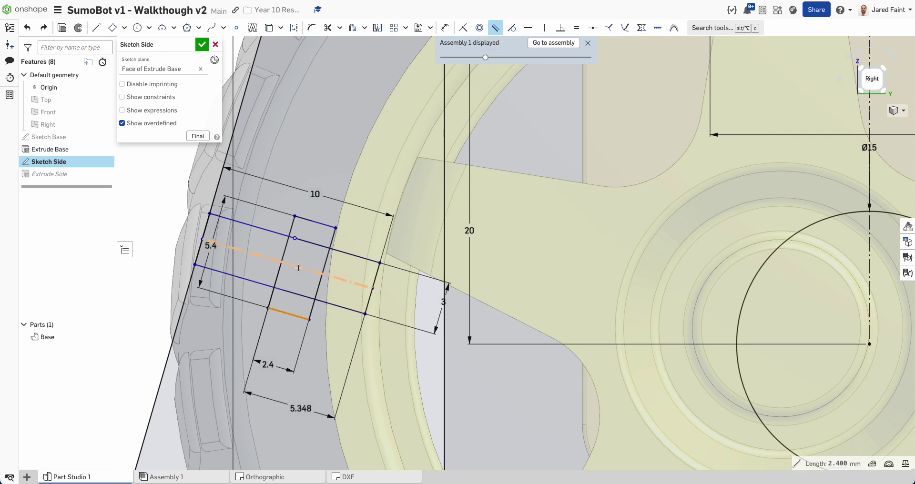
{"action": "left_click", "coordinate": [298, 268]}
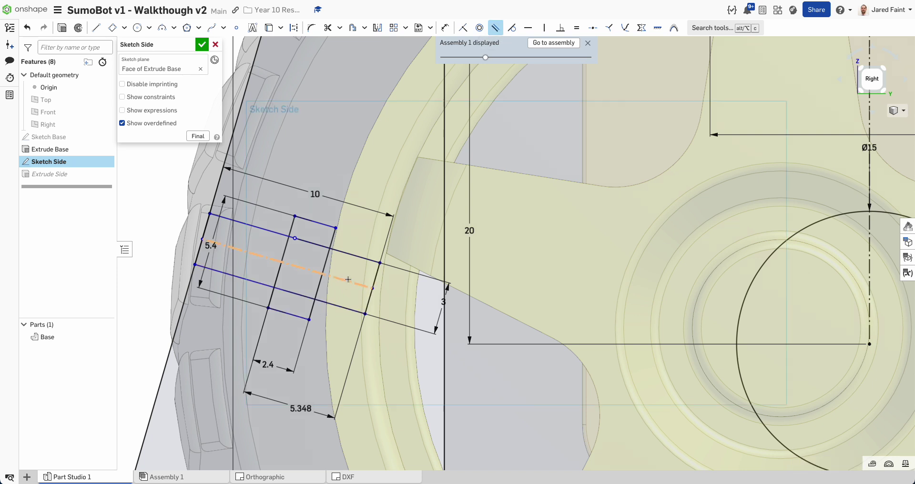
{"action": "left_click", "coordinate": [258, 283]}
{"action": "left_click", "coordinate": [256, 255]}
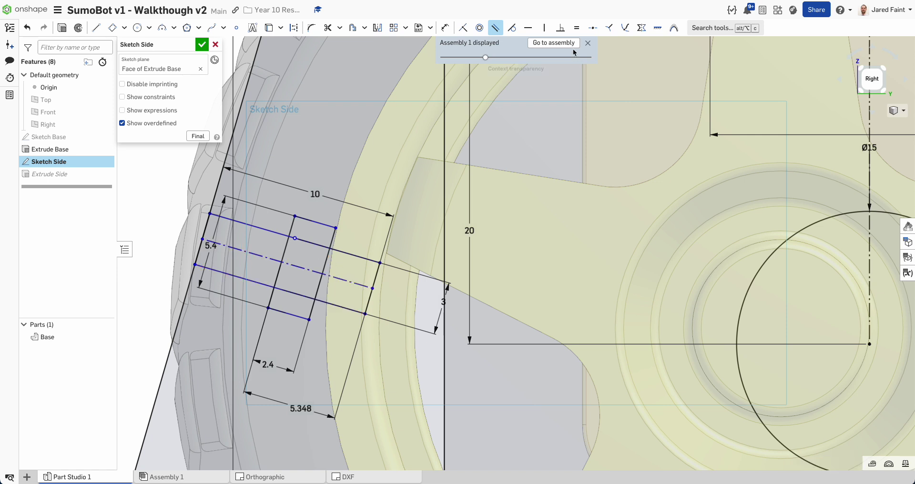
{"action": "left_click", "coordinate": [561, 28]}
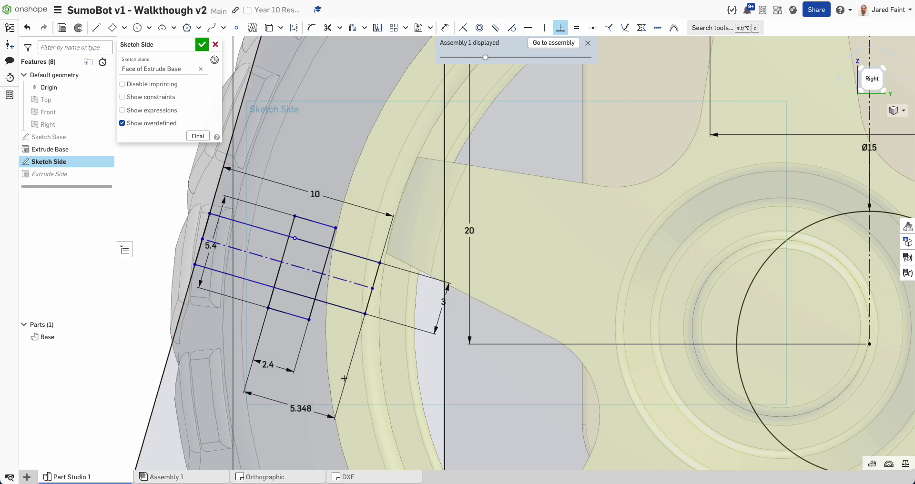
{"action": "key", "text": "Escape"}
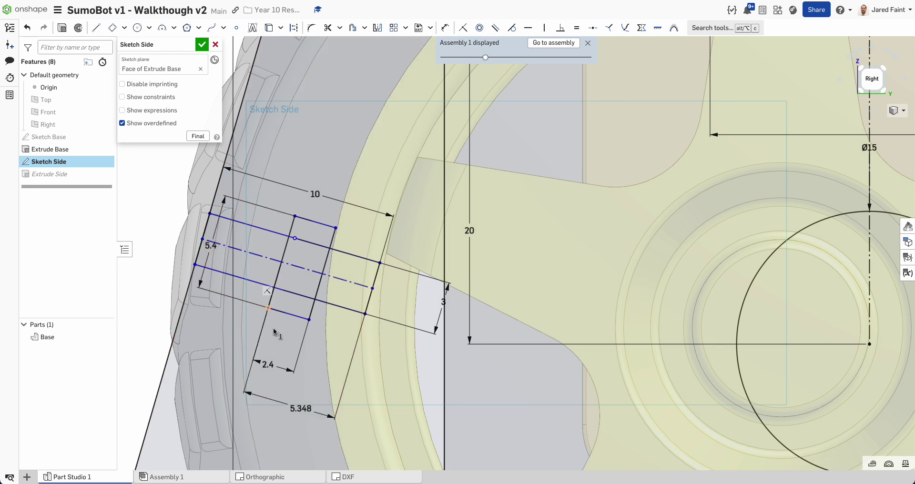
Delete the distance dimension between the nut slot and the bolt slot's inner end, and reposition the 5.4 mm dimension beside the nut slot.
{"action": "left_click", "coordinate": [313, 412]}
{"action": "key", "text": "Delete"}
{"action": "mouse_move", "coordinate": [267, 309]}
{"action": "left_mouse_down"}
{"action": "mouse_move", "coordinate": [252, 305]}
{"action": "mouse_move", "coordinate": [282, 311]}
{"action": "left_mouse_up"}
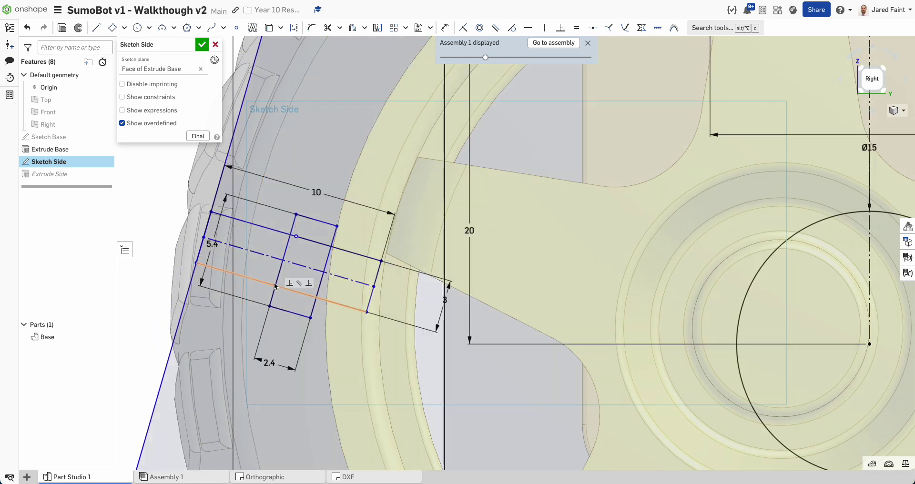
{"action": "mouse_move", "coordinate": [214, 244]}
{"action": "left_mouse_down"}
{"action": "mouse_move", "coordinate": [269, 278]}
{"action": "mouse_move", "coordinate": [341, 301]}
{"action": "left_mouse_up"}
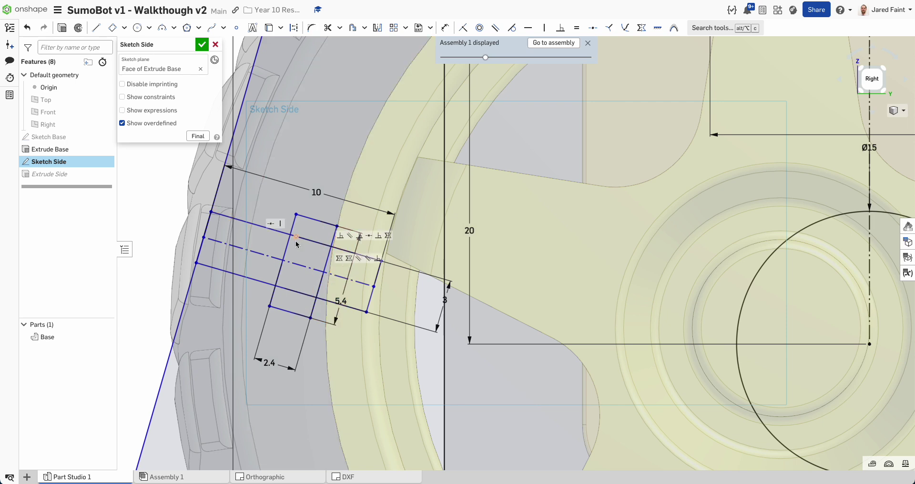
Dimension the lower edge of the sloped extension, from its front tip to the plate's vertical front line, as 18 mm.
{"action": "scroll", "coordinate": [275, 272], "scroll_direction": "down", "scroll_amount": 2}
{"action": "scroll", "coordinate": [272, 295], "scroll_direction": "down", "scroll_amount": 3}
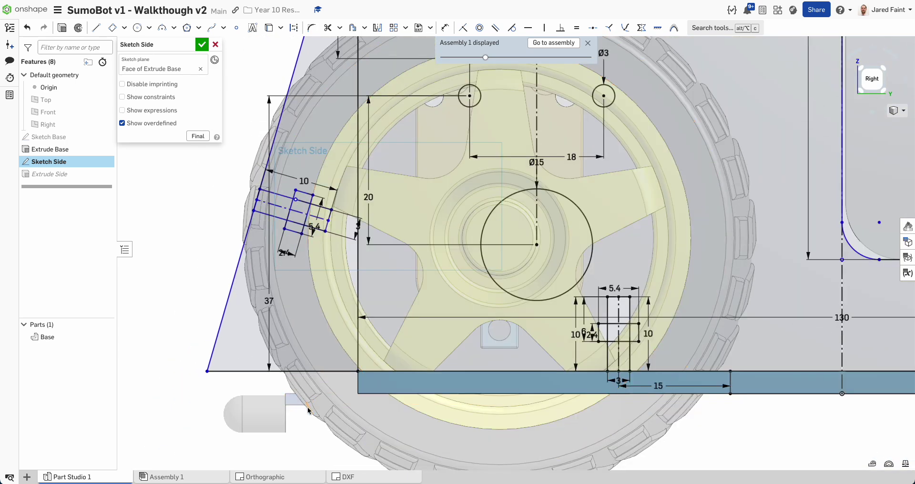
{"action": "scroll", "coordinate": [331, 413], "scroll_direction": "down", "scroll_amount": 1}
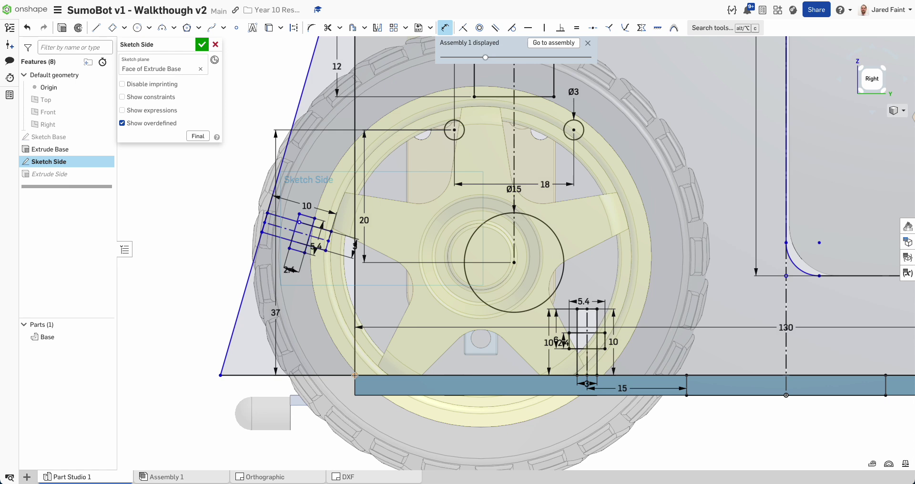
{"action": "left_click", "coordinate": [221, 386]}
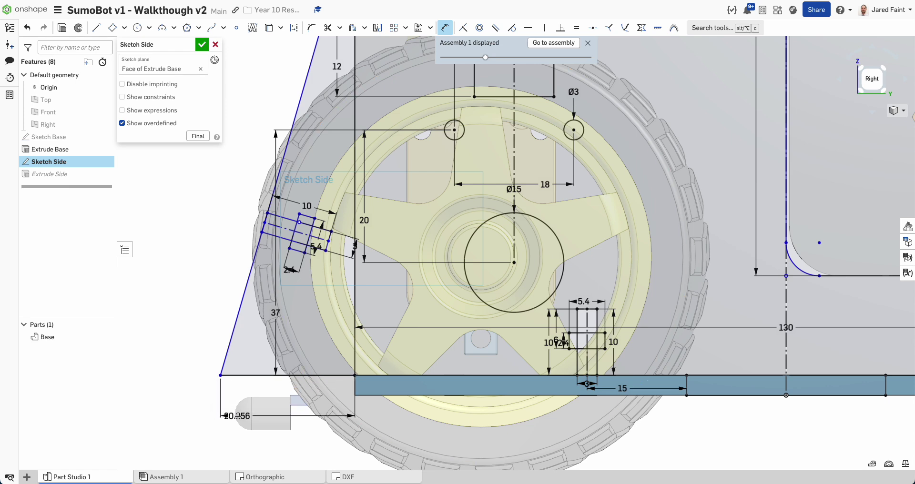
{"action": "left_click", "coordinate": [278, 426]}
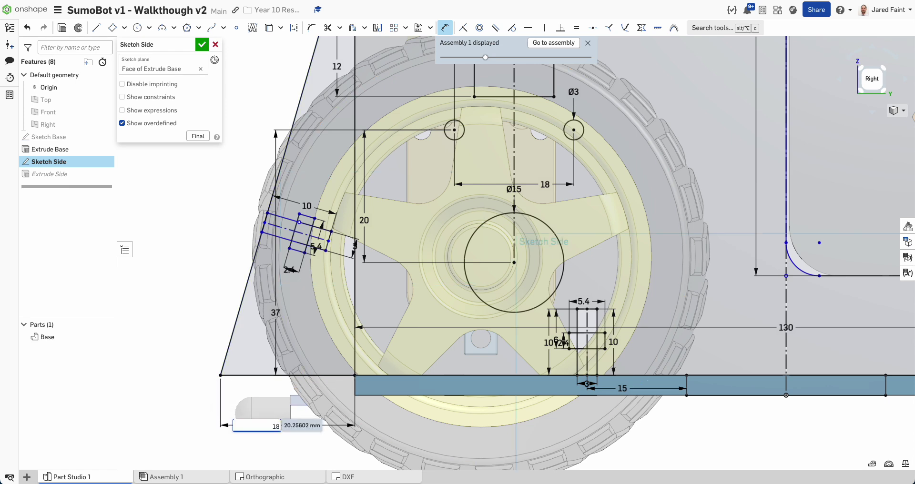
{"action": "key", "text": "Return"}
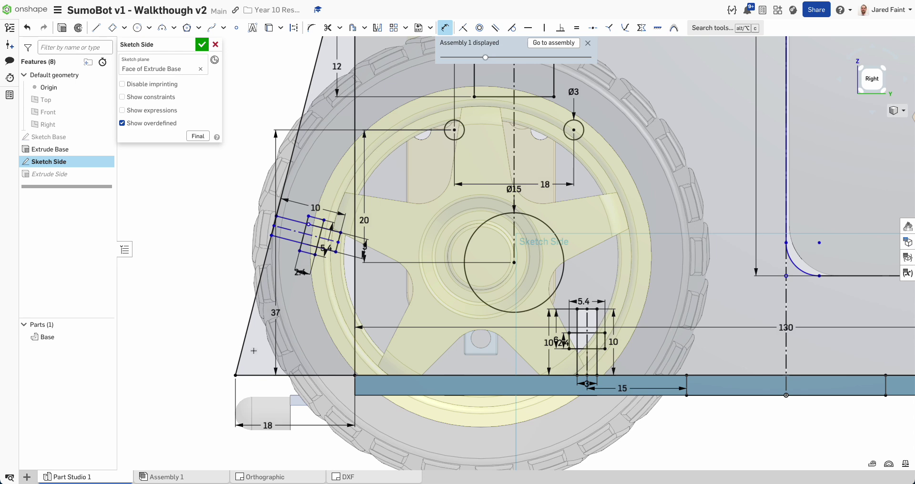
Examine the constraints on the nut slot and how it can move relative to the bolt slot and sloped edge.
{"action": "scroll", "coordinate": [300, 270], "scroll_direction": "up", "scroll_amount": 3}
{"action": "key", "text": "Escape"}
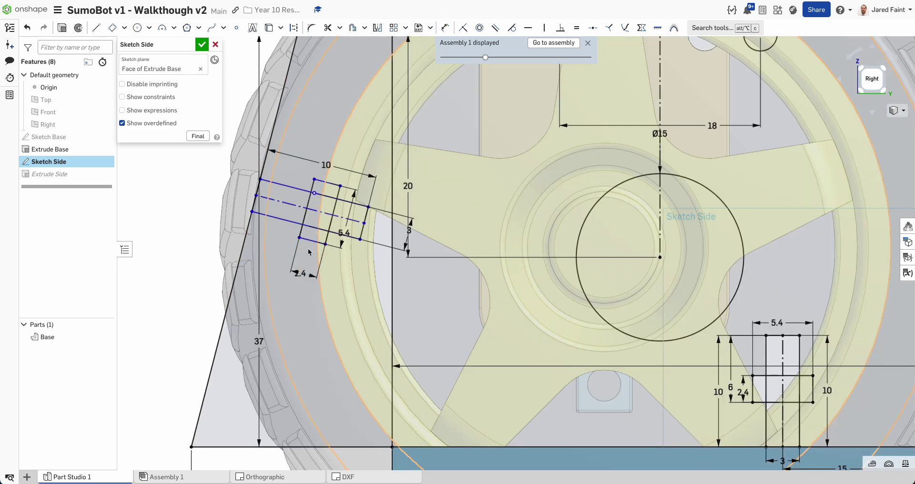
{"action": "mouse_move", "coordinate": [299, 238]}
{"action": "left_mouse_down"}
{"action": "mouse_move", "coordinate": [282, 238]}
{"action": "mouse_move", "coordinate": [341, 256]}
{"action": "mouse_move", "coordinate": [315, 204]}
{"action": "left_mouse_up"}
{"action": "scroll", "coordinate": [314, 202], "scroll_direction": "down", "scroll_amount": 3}
{"action": "middle_click_drag", "start_coordinate": [326, 169], "coordinate": [309, 198]}
{"action": "scroll", "coordinate": [354, 234], "scroll_direction": "up", "scroll_amount": 2}
{"action": "scroll", "coordinate": [303, 205], "scroll_direction": "down", "scroll_amount": 3}
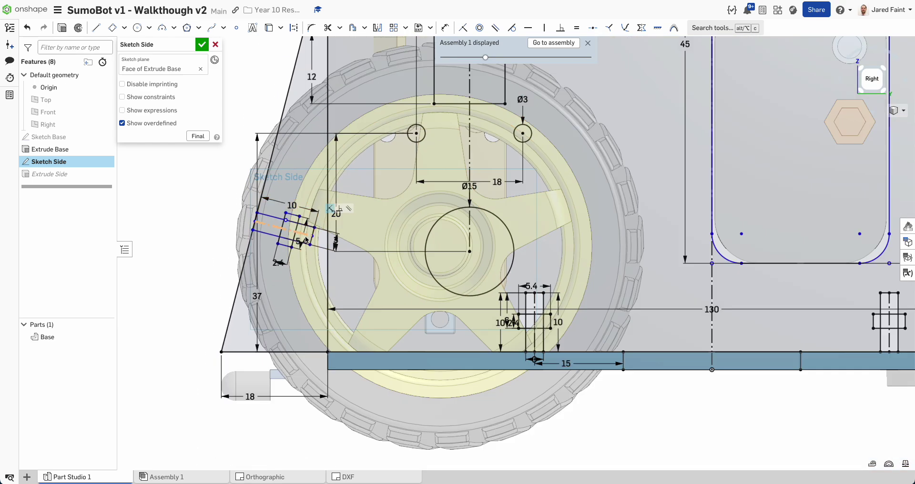
{"action": "scroll", "coordinate": [307, 240], "scroll_direction": "up", "scroll_amount": 3}
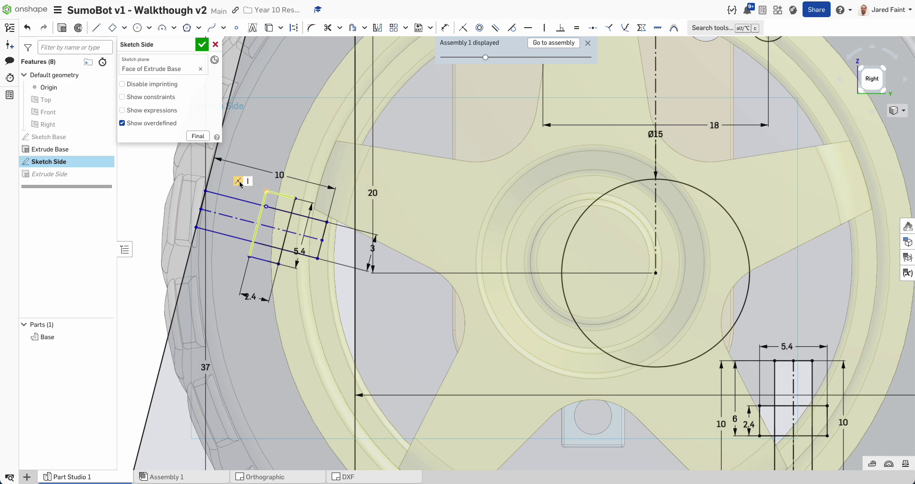
{"action": "scroll", "coordinate": [274, 269], "scroll_direction": "down", "scroll_amount": 2}
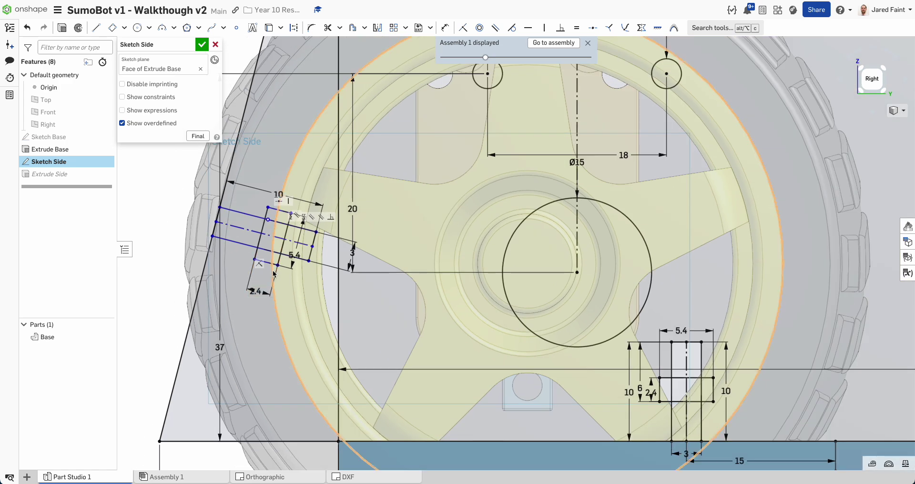
{"action": "scroll", "coordinate": [274, 241], "scroll_direction": "down", "scroll_amount": 2}
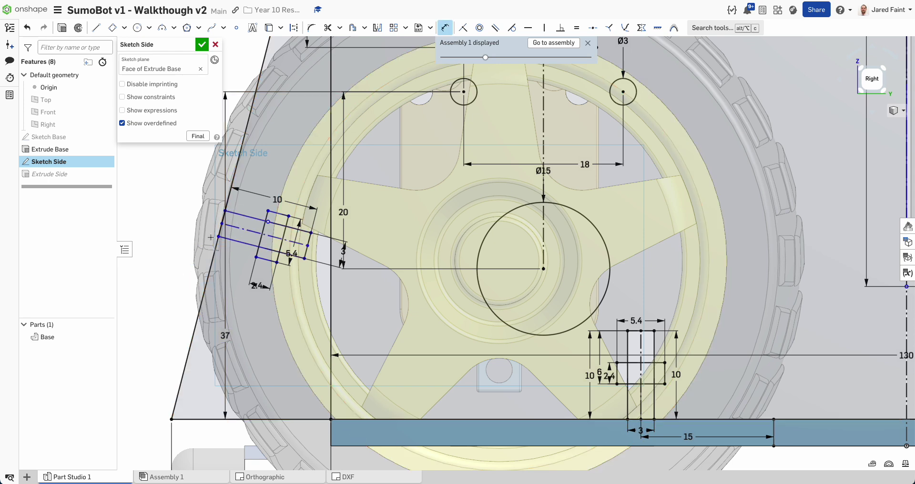
Dimension the distance along the sloped edge from the plate's upper front corner to the bolt slot's lower outer corner as 50 mm and finish the sketch.
{"action": "middle_click_drag", "start_coordinate": [277, 215], "coordinate": [263, 379]}
{"action": "scroll", "coordinate": [302, 194], "scroll_direction": "down", "scroll_amount": 3}
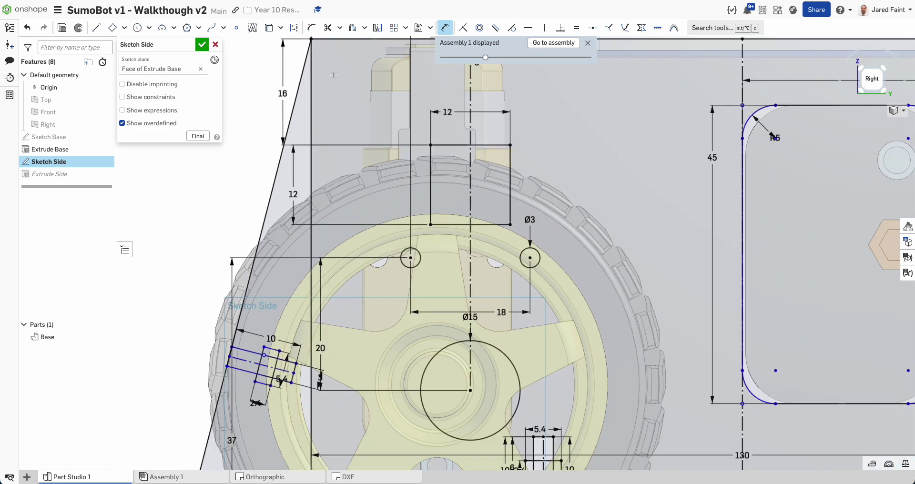
{"action": "left_click", "coordinate": [311, 38]}
{"action": "left_click", "coordinate": [245, 156]}
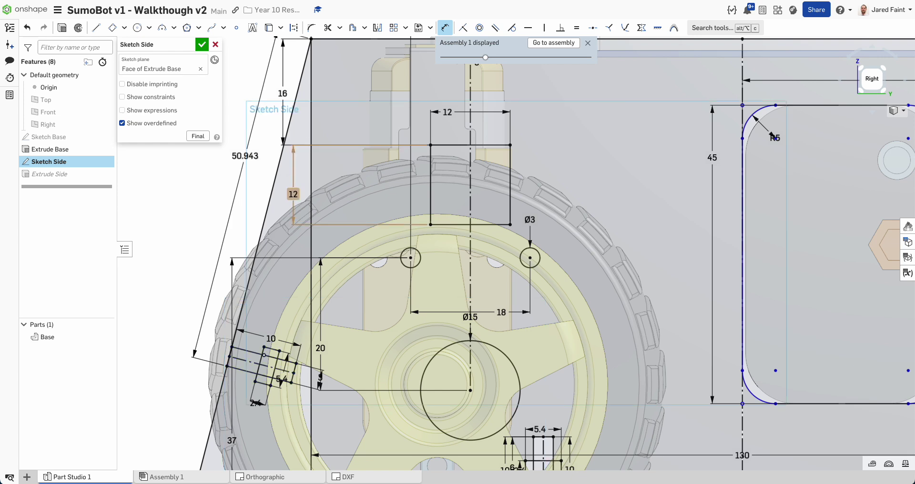
{"action": "type", "text": "50"}
{"action": "key", "text": "Return"}
{"action": "scroll", "coordinate": [253, 236], "scroll_direction": "down", "scroll_amount": 3}
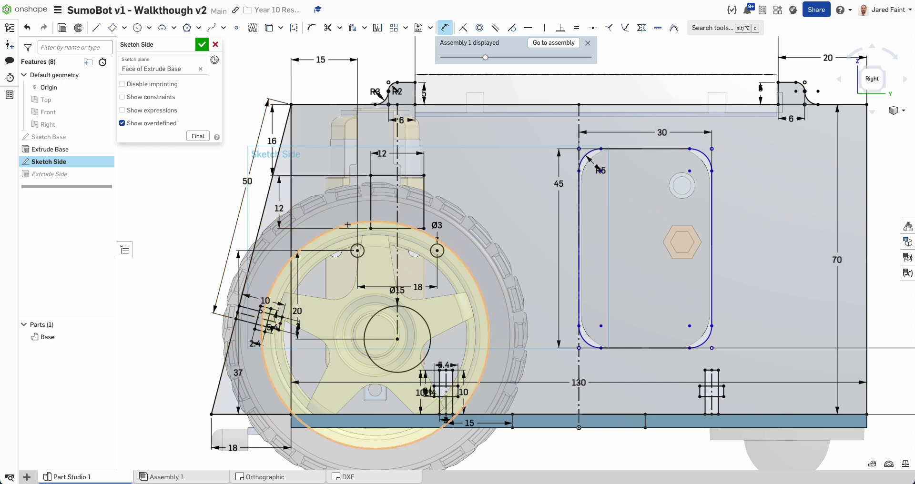
{"action": "scroll", "coordinate": [304, 329], "scroll_direction": "down", "scroll_amount": 2}
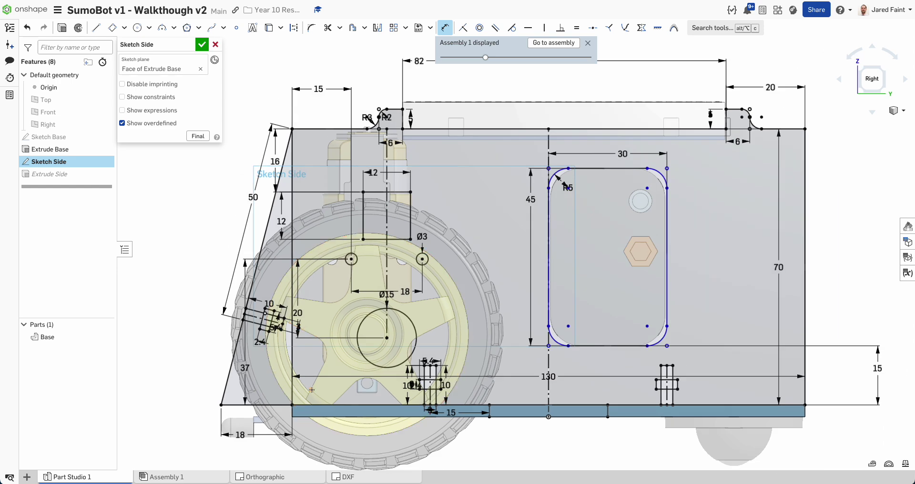
{"action": "left_click", "coordinate": [202, 46]}
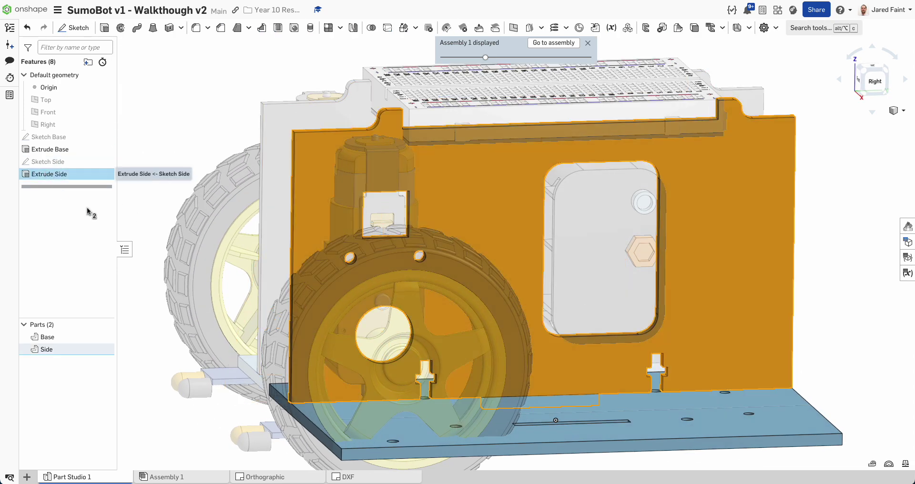
Add the sloped front region of Sketch Side to the Extrude Side feature.
{"action": "double_click", "coordinate": [48, 174]}
{"action": "left_click", "coordinate": [260, 370]}
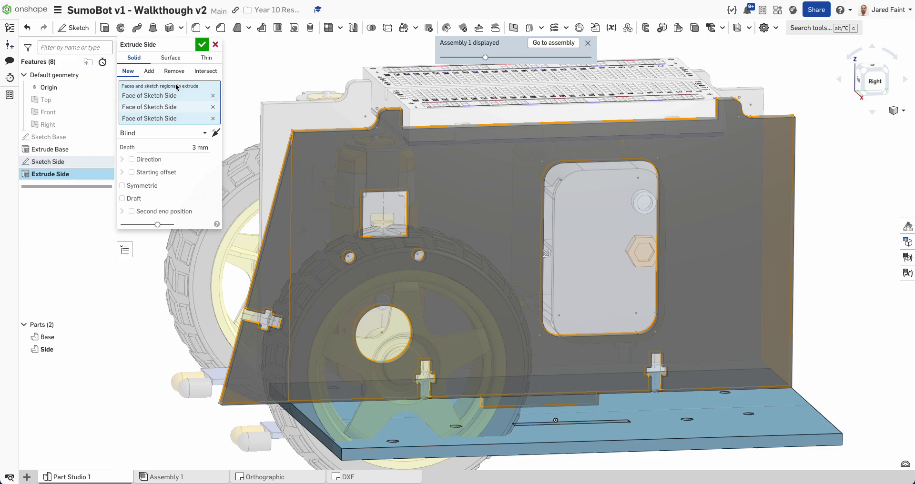
{"action": "left_click", "coordinate": [202, 47]}
{"action": "right_click_drag", "start_coordinate": [295, 272], "coordinate": [336, 239]}
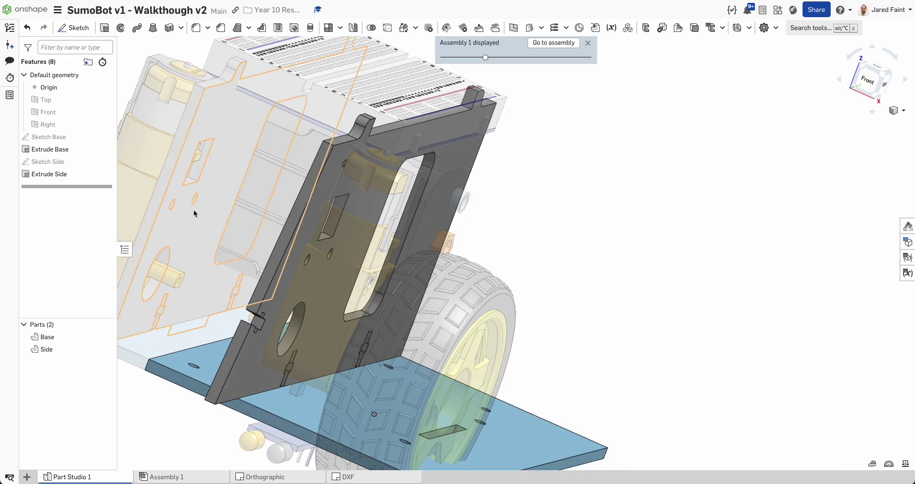
Switch to Assembly 1 and show the hidden HC-04 ultrasonic sensor.
{"action": "left_click", "coordinate": [542, 42]}
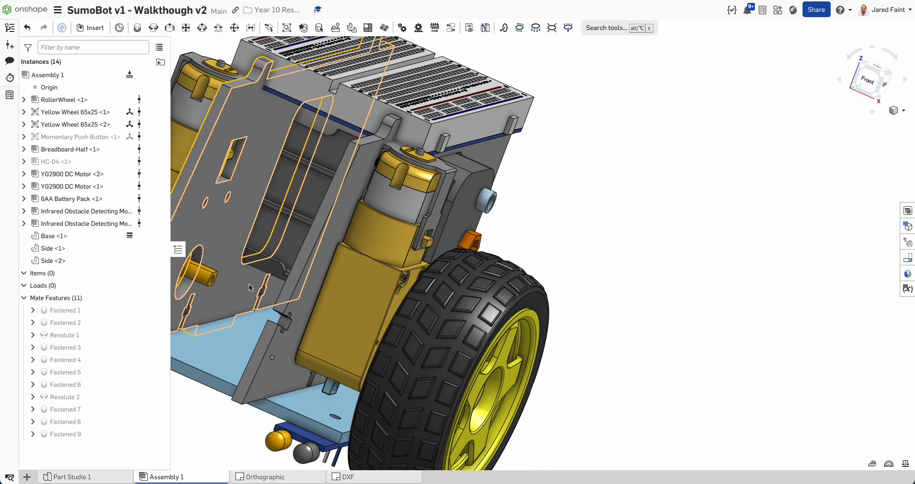
{"action": "right_click_drag", "start_coordinate": [269, 276], "coordinate": [198, 189]}
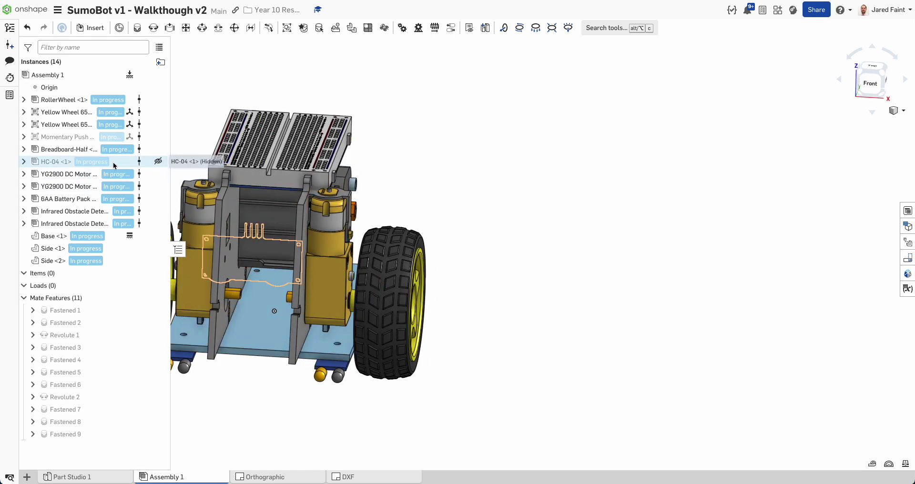
{"action": "left_click", "coordinate": [158, 162]}
{"action": "right_click_drag", "start_coordinate": [248, 268], "coordinate": [199, 251]}
{"action": "scroll", "coordinate": [238, 258], "scroll_direction": "up", "scroll_amount": 4}
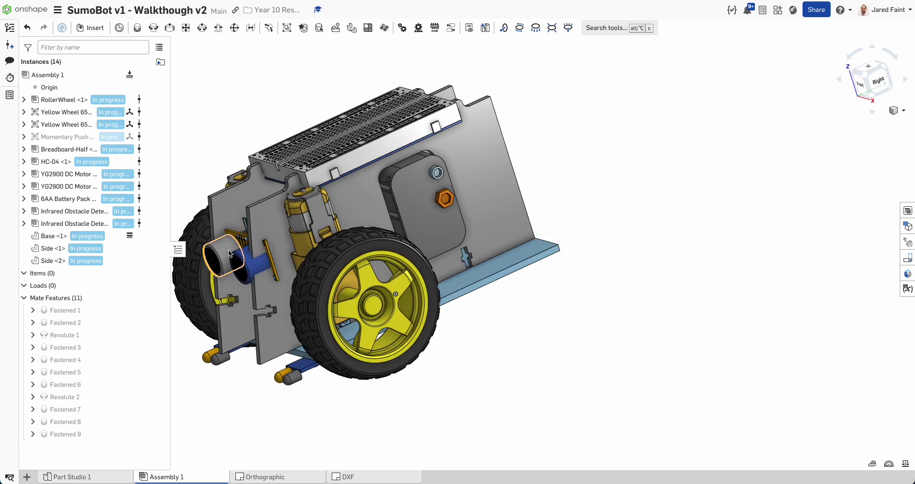
Examine from the front and at an angle how the HC-04 sensor fits between the two side plates and their sloped front edges.
{"action": "left_click_drag", "start_coordinate": [237, 240], "coordinate": [248, 224]}
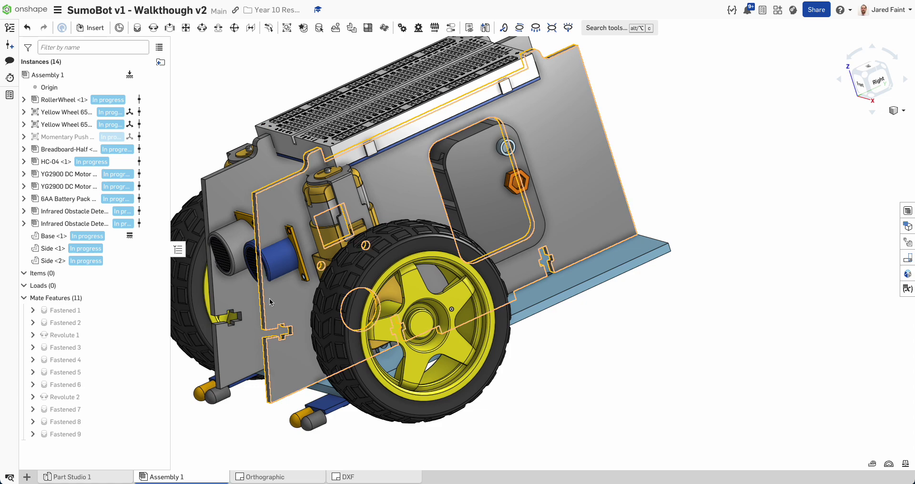
{"action": "right_click_drag", "start_coordinate": [278, 286], "coordinate": [327, 281]}
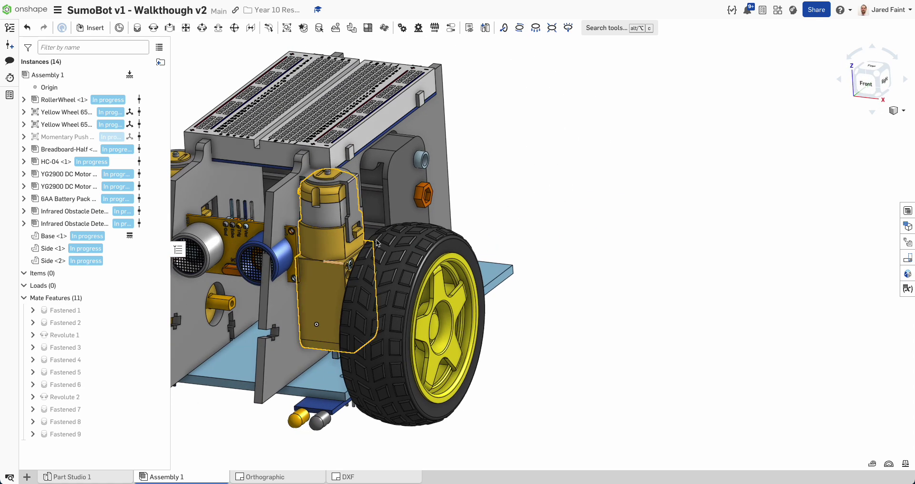
{"action": "left_click", "coordinate": [869, 84]}
{"action": "scroll", "coordinate": [560, 165], "scroll_direction": "up", "scroll_amount": 3}
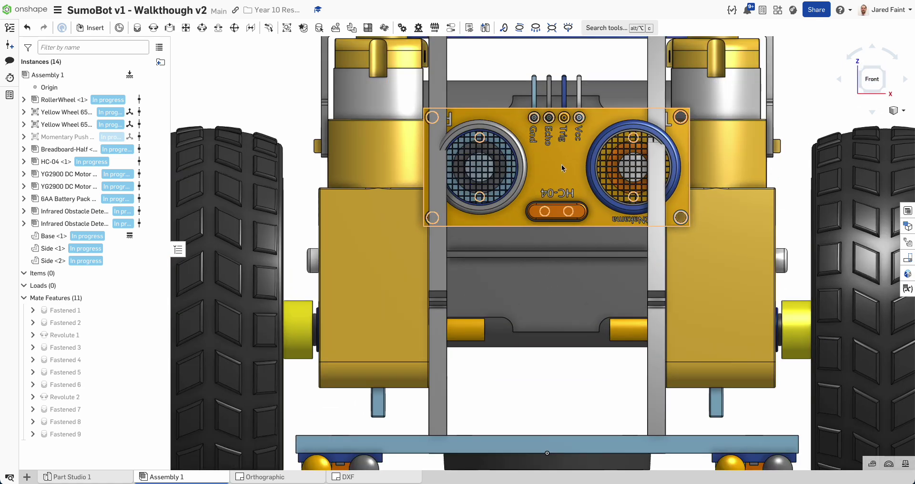
{"action": "mouse_move", "coordinate": [547, 163]}
{"action": "left_mouse_down"}
{"action": "mouse_move", "coordinate": [533, 162]}
{"action": "mouse_move", "coordinate": [558, 172]}
{"action": "left_mouse_up"}
{"action": "right_click_drag", "start_coordinate": [573, 181], "coordinate": [542, 190]}
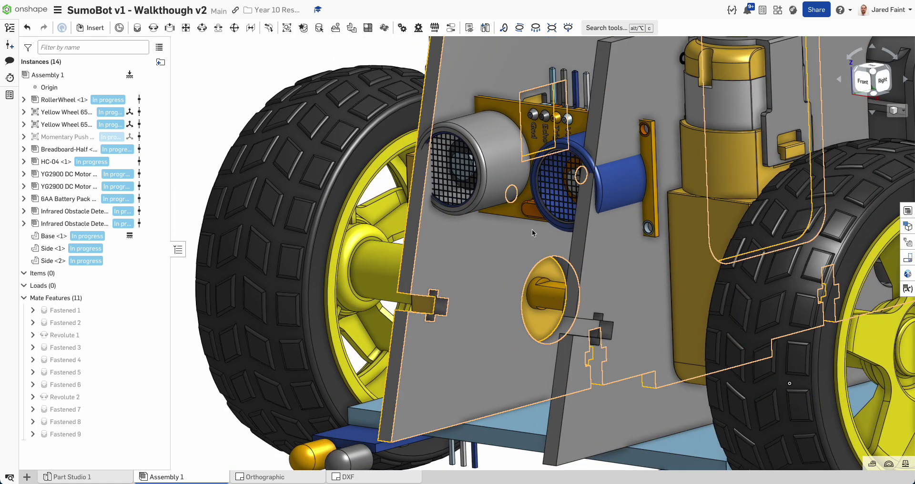
{"action": "scroll", "coordinate": [532, 230], "scroll_direction": "down", "scroll_amount": 10}
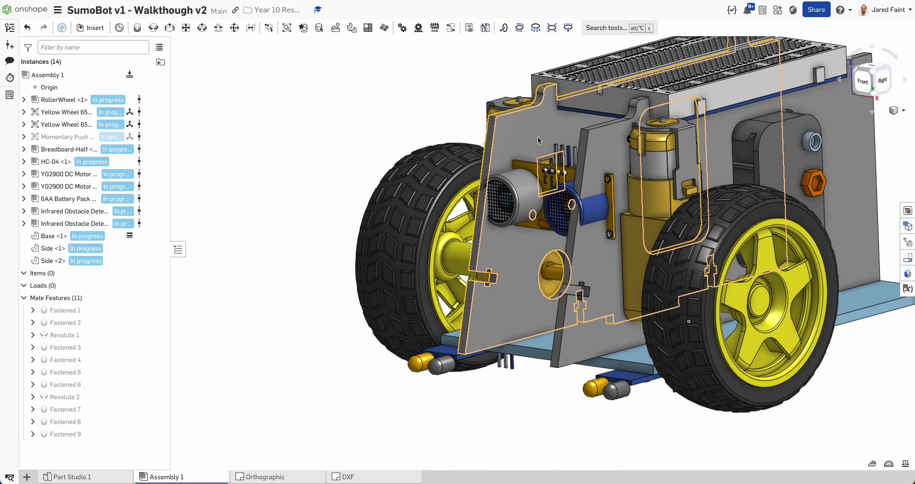
{"action": "right_click_drag", "start_coordinate": [572, 210], "coordinate": [599, 202]}
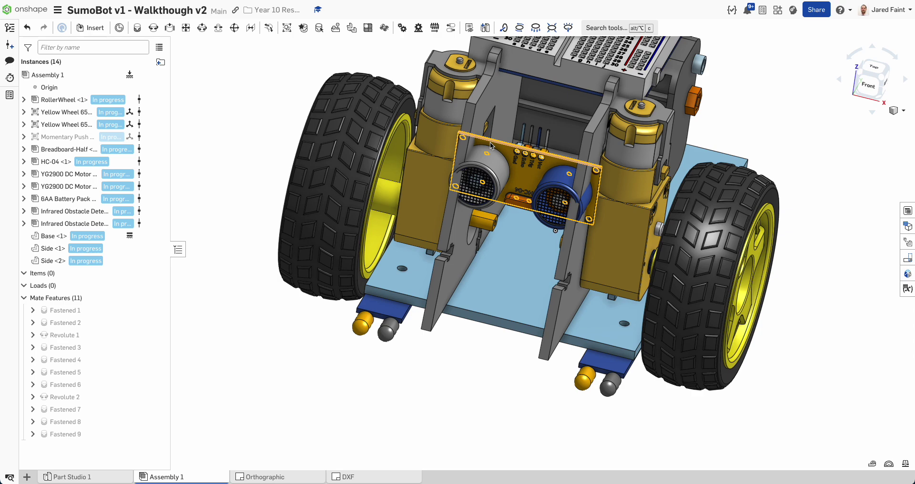
{"action": "right_click_drag", "start_coordinate": [520, 136], "coordinate": [478, 130]}
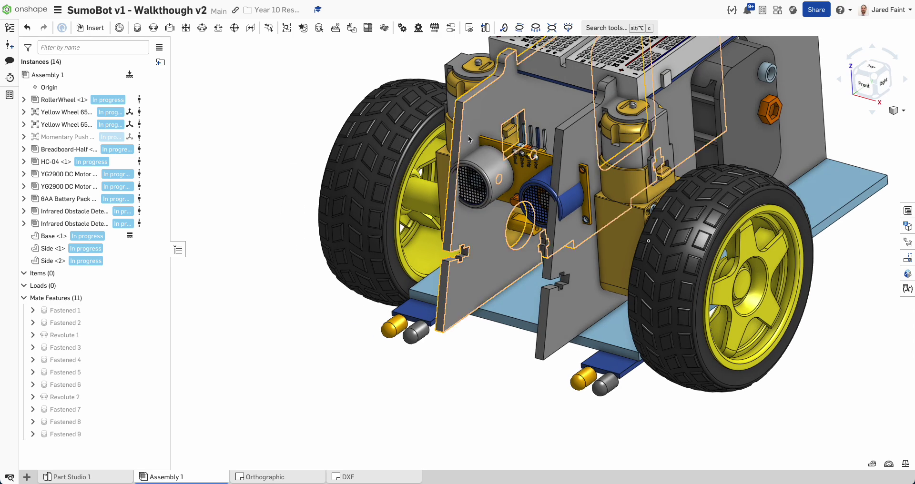
Nudge the HC-04 ultrasonic sensor about 3.9 mm downward between the two side panels.
{"action": "middle_click_drag", "start_coordinate": [473, 115], "coordinate": [403, 130]}
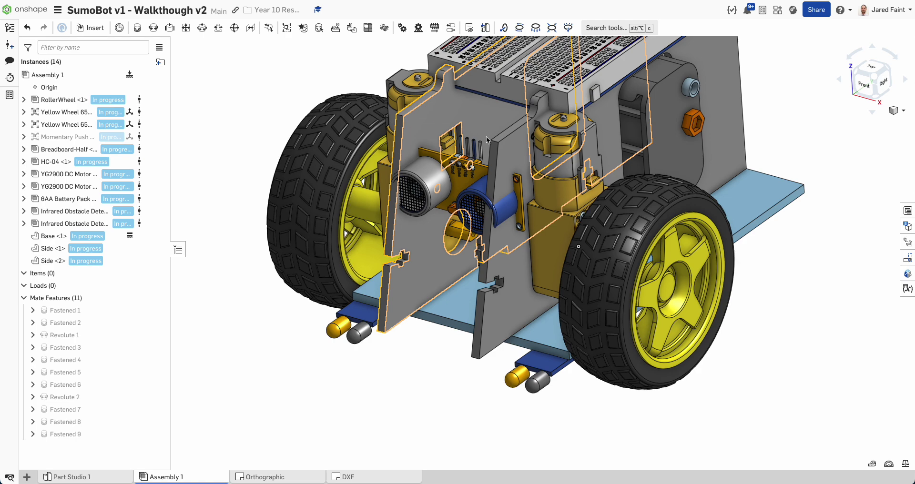
{"action": "right_click_drag", "start_coordinate": [475, 200], "coordinate": [370, 189]}
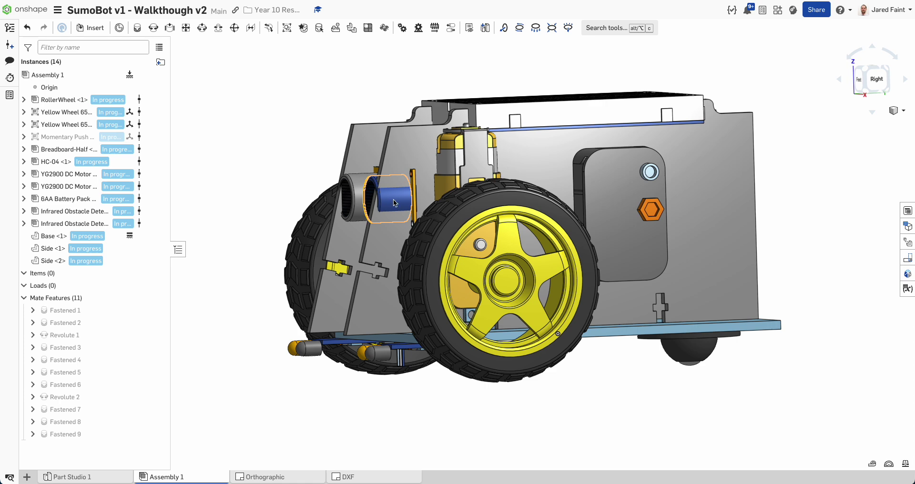
{"action": "left_click", "coordinate": [369, 189]}
{"action": "left_click_drag", "start_coordinate": [370, 234], "coordinate": [370, 237]}
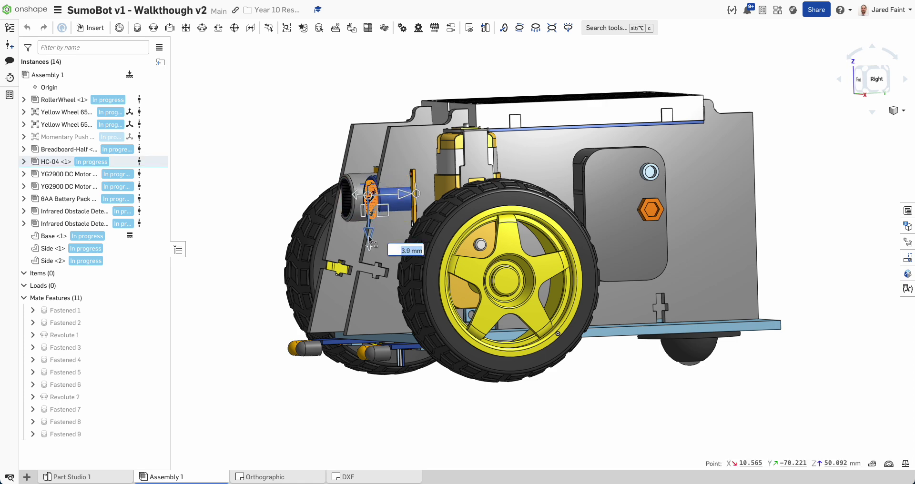
{"action": "right_click_drag", "start_coordinate": [370, 239], "coordinate": [426, 236]}
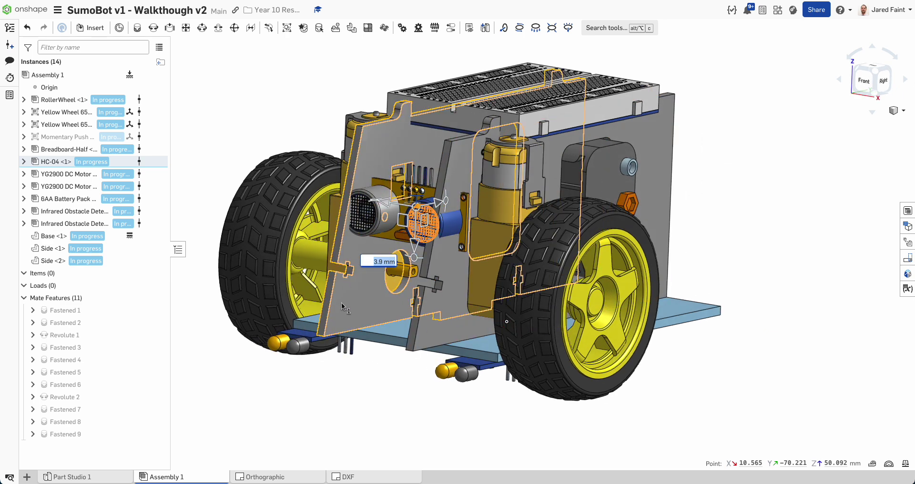
{"action": "left_click", "coordinate": [230, 138]}
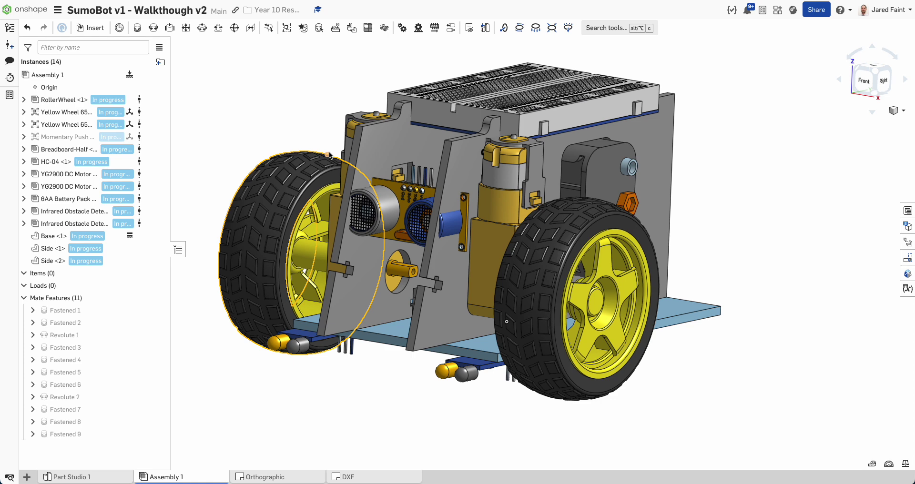
Edit the second Side part in the context of the assembly and open its sketch for editing.
{"action": "right_click_drag", "start_coordinate": [404, 242], "coordinate": [405, 219]}
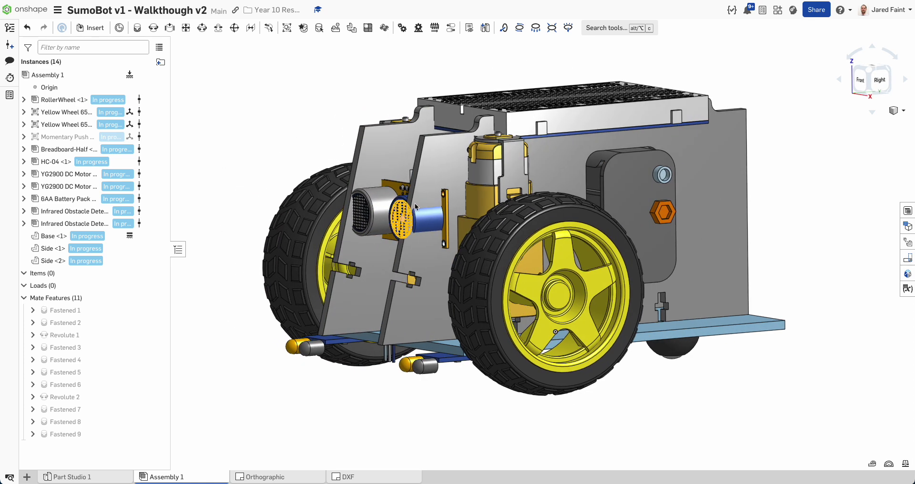
{"action": "right_click", "coordinate": [442, 156]}
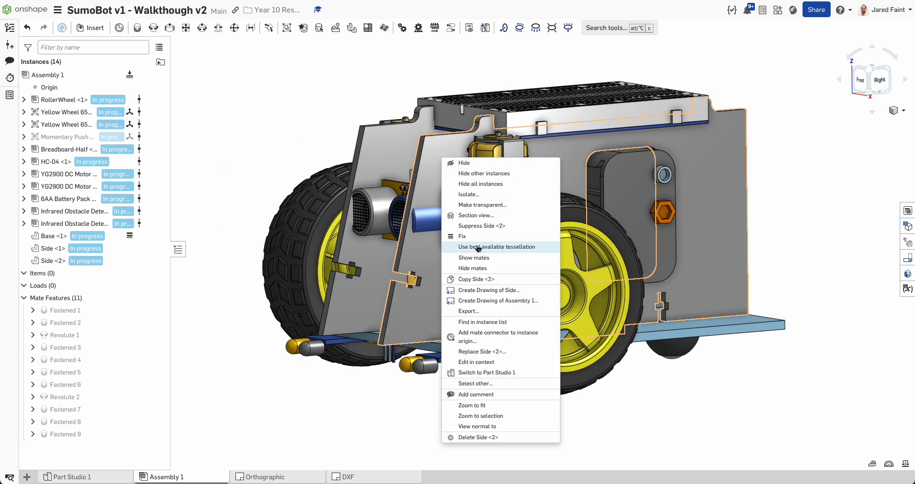
{"action": "left_click", "coordinate": [478, 361]}
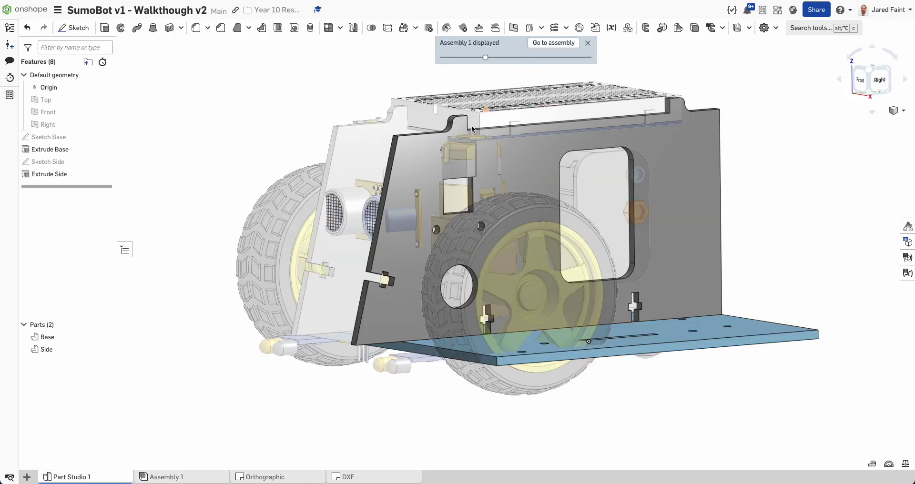
{"action": "right_click", "coordinate": [419, 171]}
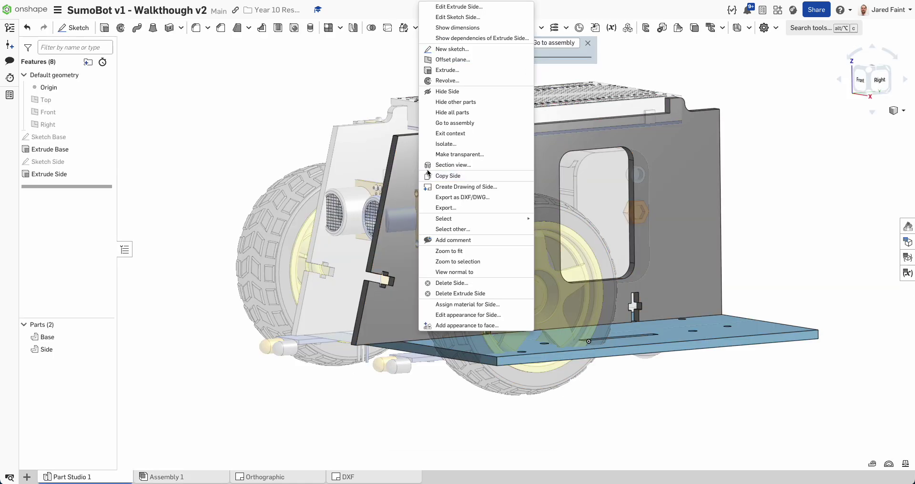
{"action": "left_click", "coordinate": [457, 18]}
{"action": "key", "text": "n"}
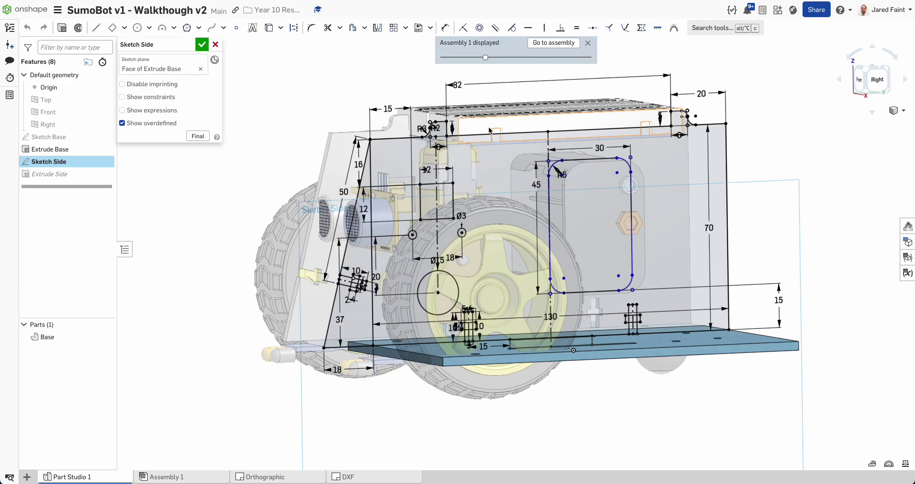
Sketch a construction line perpendicular to the slanted front edge at the sensor and extend it to the motor's vertical centreline.
{"action": "middle_click_drag", "start_coordinate": [364, 222], "coordinate": [367, 246]}
{"action": "scroll", "coordinate": [367, 247], "scroll_direction": "up", "scroll_amount": 2}
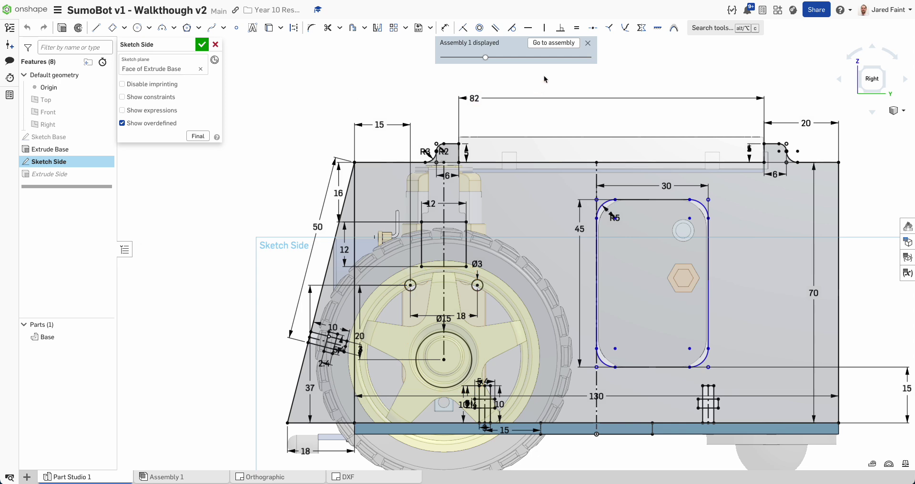
{"action": "right_click_drag", "start_coordinate": [370, 308], "coordinate": [390, 324]}
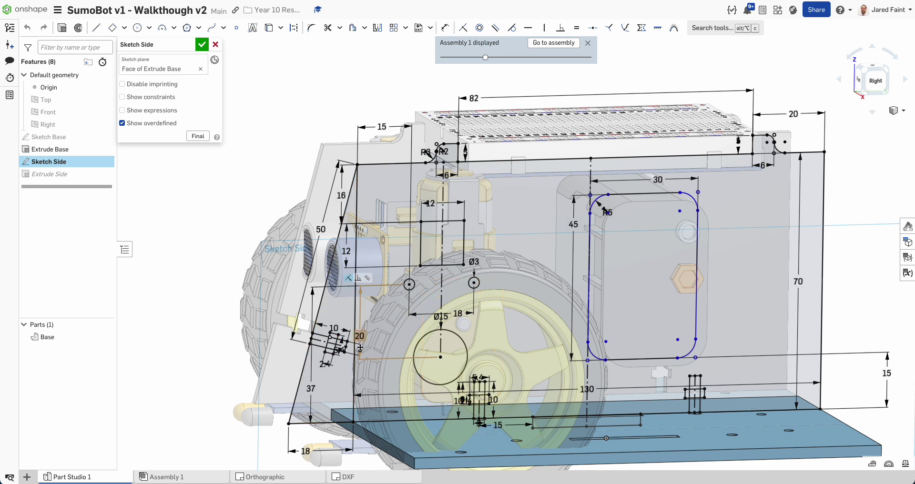
{"action": "left_click", "coordinate": [96, 27]}
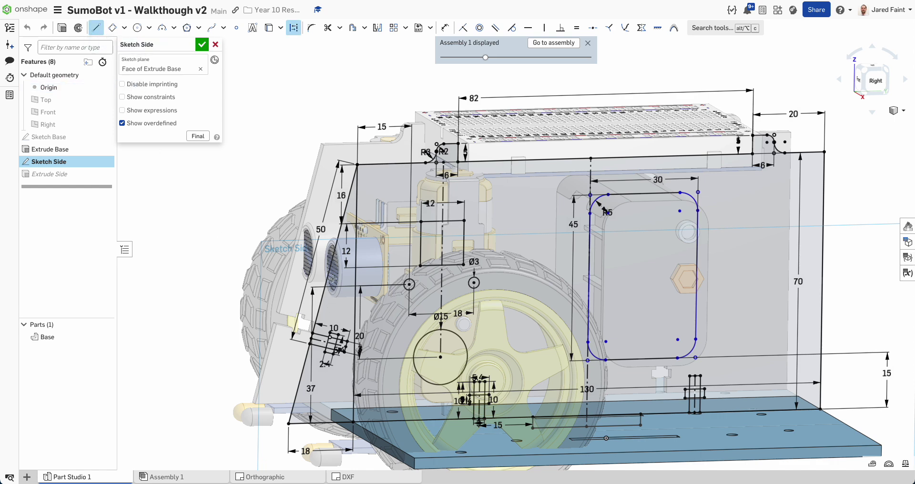
{"action": "left_click", "coordinate": [332, 259]}
{"action": "left_click", "coordinate": [388, 270]}
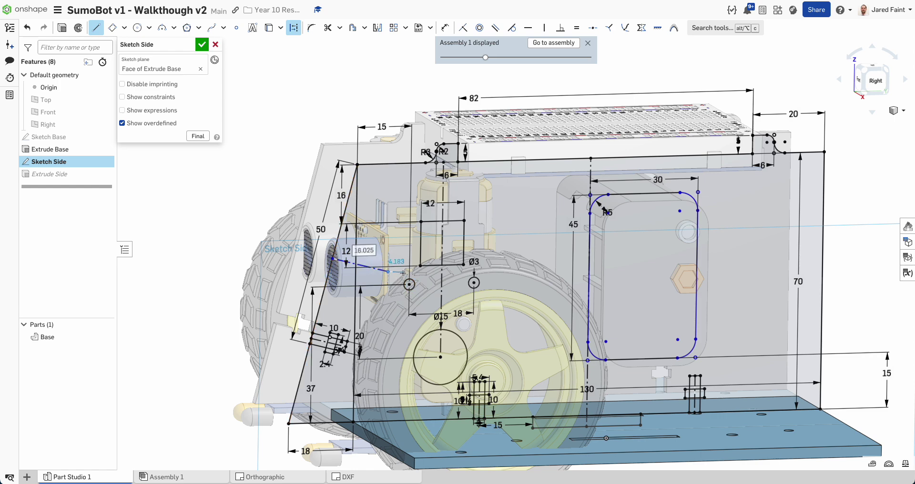
{"action": "key", "text": "Escape"}
{"action": "scroll", "coordinate": [329, 233], "scroll_direction": "up", "scroll_amount": 4}
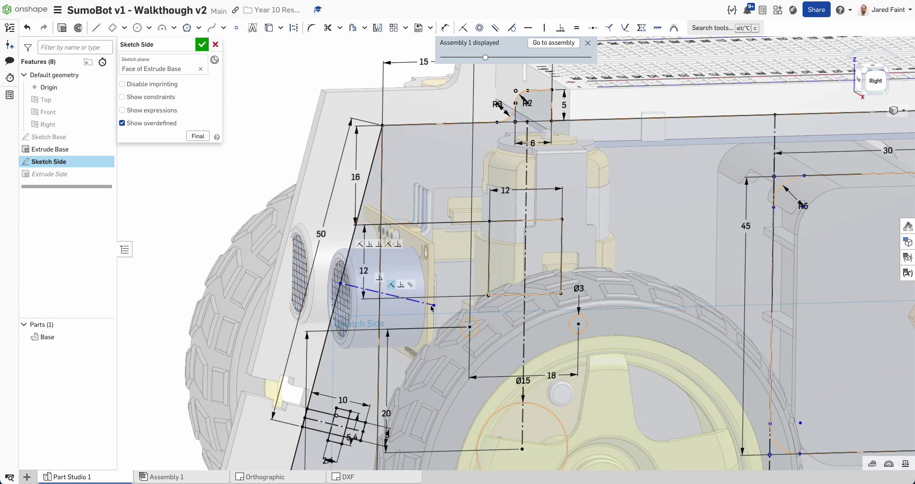
{"action": "left_click_drag", "start_coordinate": [435, 306], "coordinate": [524, 333]}
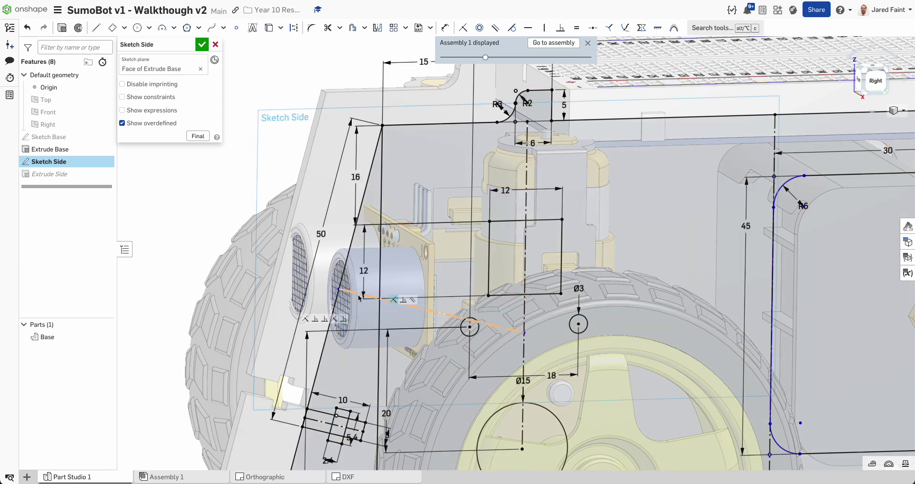
{"action": "scroll", "coordinate": [354, 273], "scroll_direction": "down", "scroll_amount": 4}
{"action": "scroll", "coordinate": [366, 331], "scroll_direction": "up", "scroll_amount": 2}
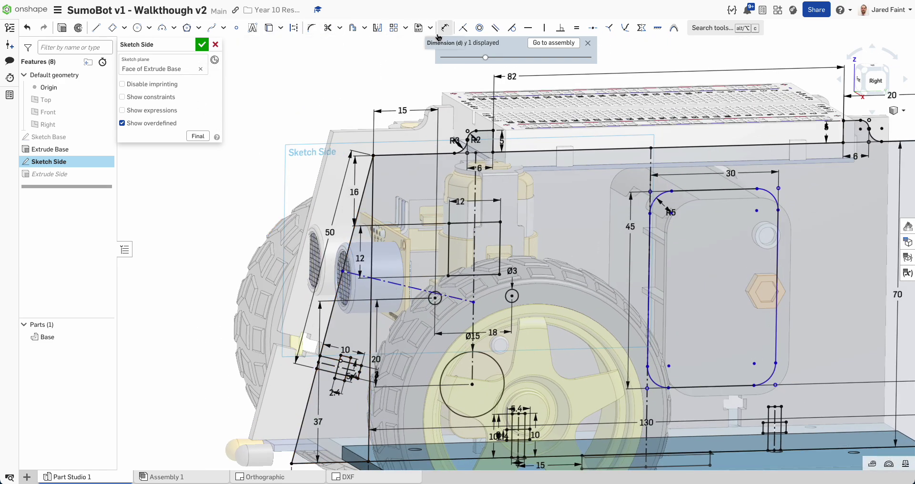
{"action": "left_click", "coordinate": [378, 28]}
{"action": "scroll", "coordinate": [347, 375], "scroll_direction": "up", "scroll_amount": 3}
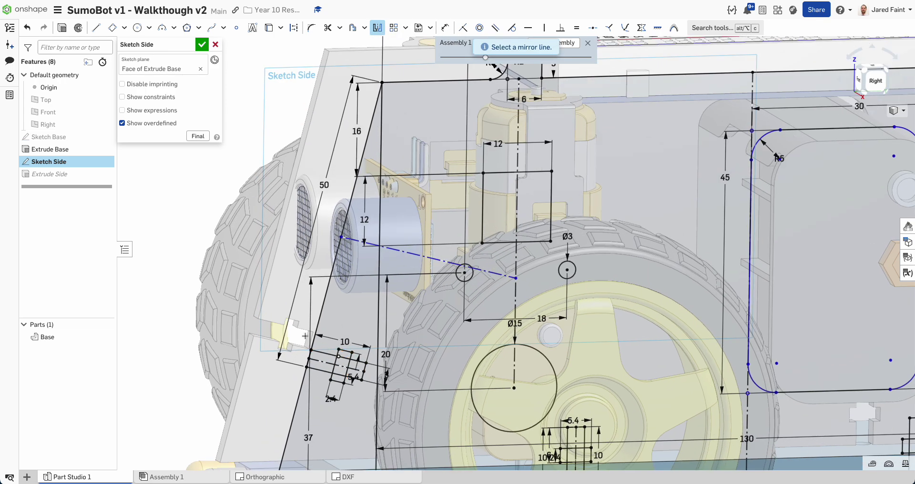
{"action": "left_click_drag", "start_coordinate": [303, 336], "coordinate": [376, 397]}
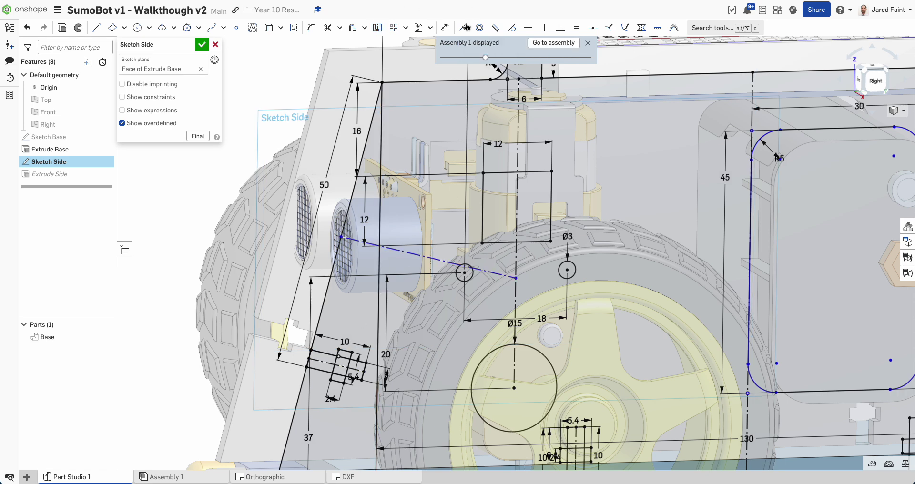
Mirror the T-slot profile on the slanted front edge across the new construction line.
{"action": "left_click", "coordinate": [377, 27]}
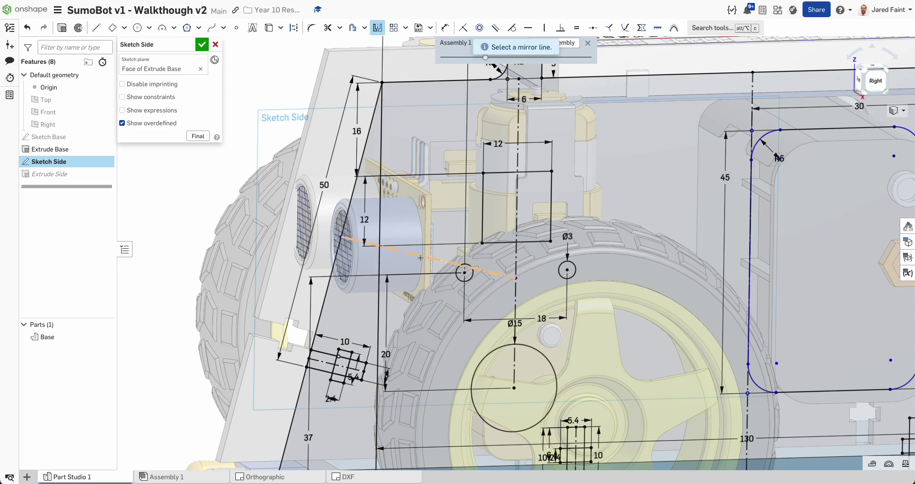
{"action": "left_click", "coordinate": [421, 258]}
{"action": "left_click_drag", "start_coordinate": [299, 342], "coordinate": [381, 408]}
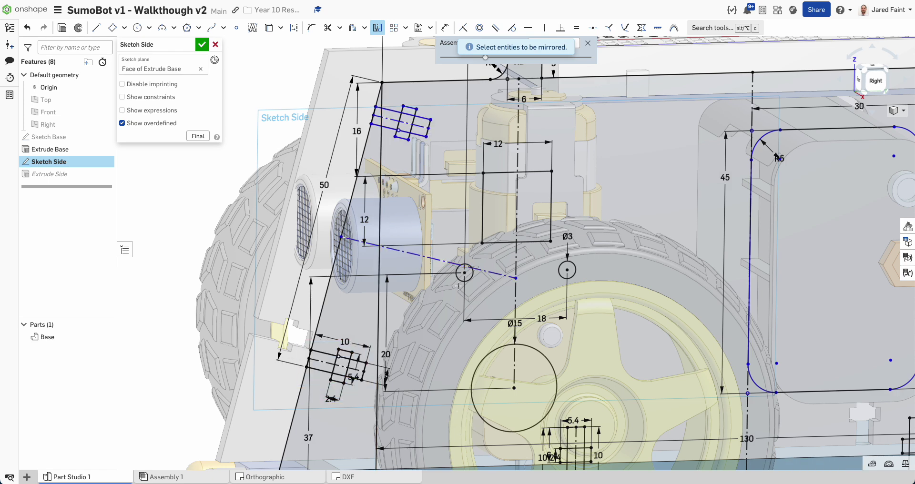
{"action": "key", "text": "Escape"}
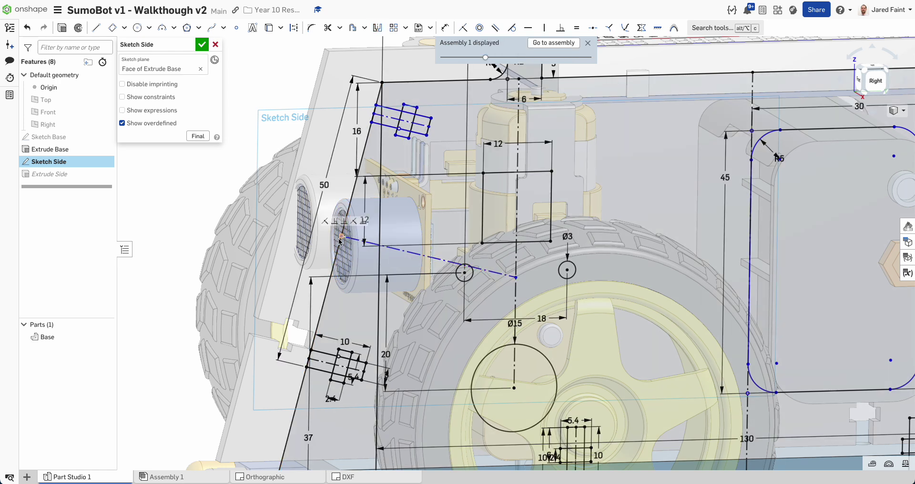
Shift the construction mirror line down the slanted edge and dimension it 30 mm from the side profile's upper front corner.
{"action": "left_click_drag", "start_coordinate": [342, 239], "coordinate": [339, 253]}
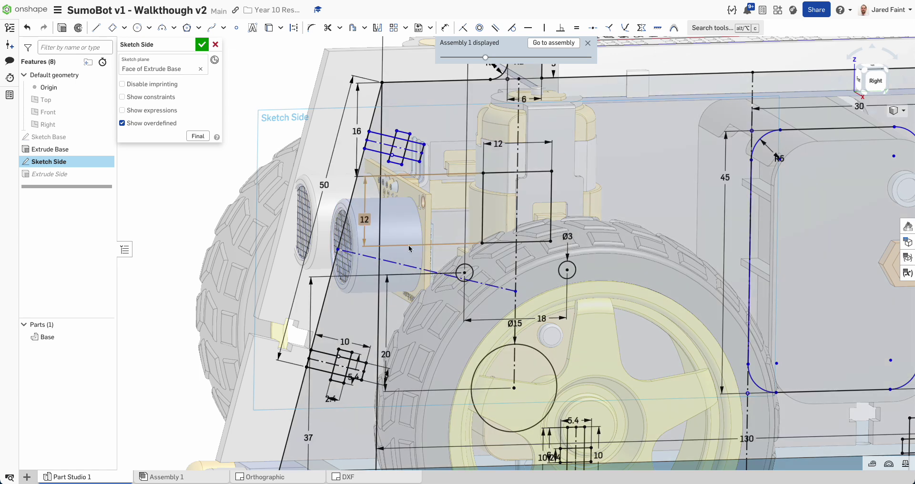
{"action": "key", "text": "d"}
{"action": "left_click", "coordinate": [369, 257]}
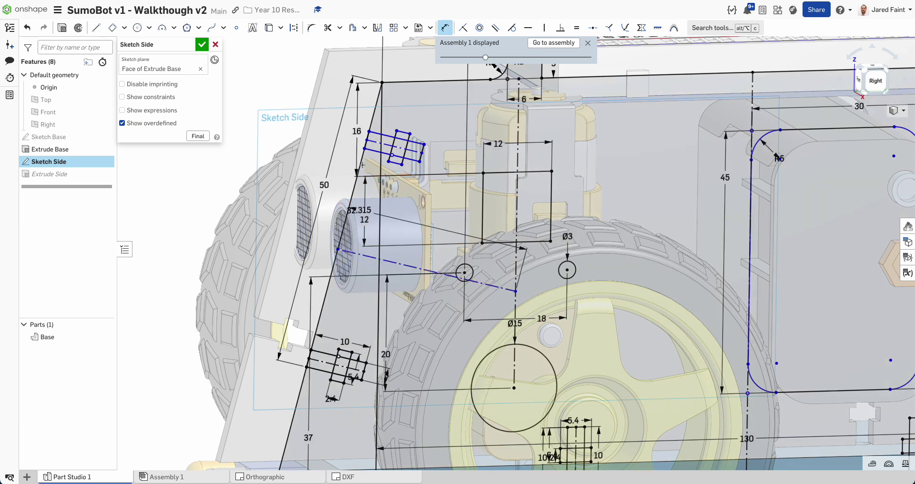
{"action": "left_click", "coordinate": [380, 89]}
{"action": "left_click", "coordinate": [300, 89]}
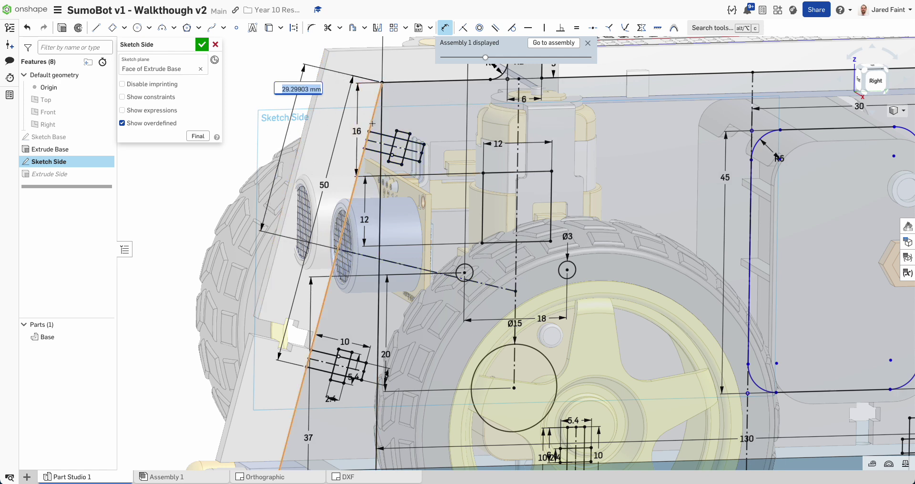
{"action": "type", "text": "30"}
{"action": "key", "text": "Return"}
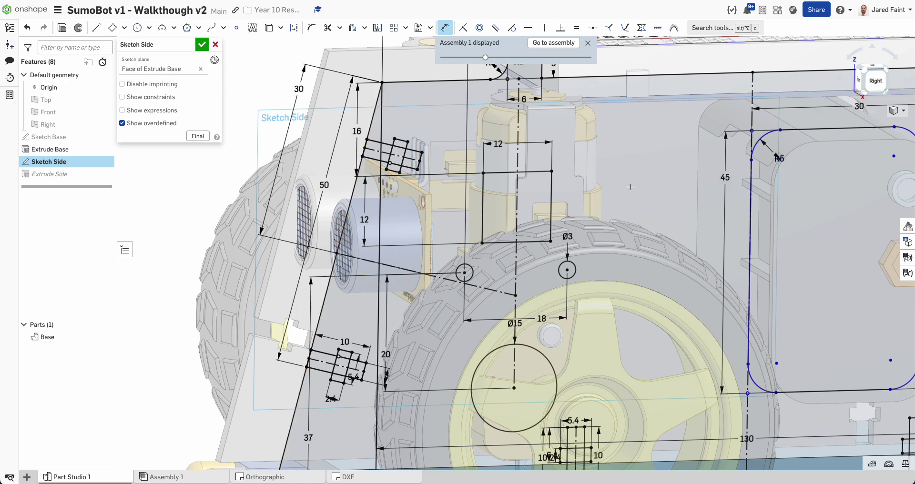
Return to the assembly and hide both yellow wheels.
{"action": "left_click", "coordinate": [553, 43]}
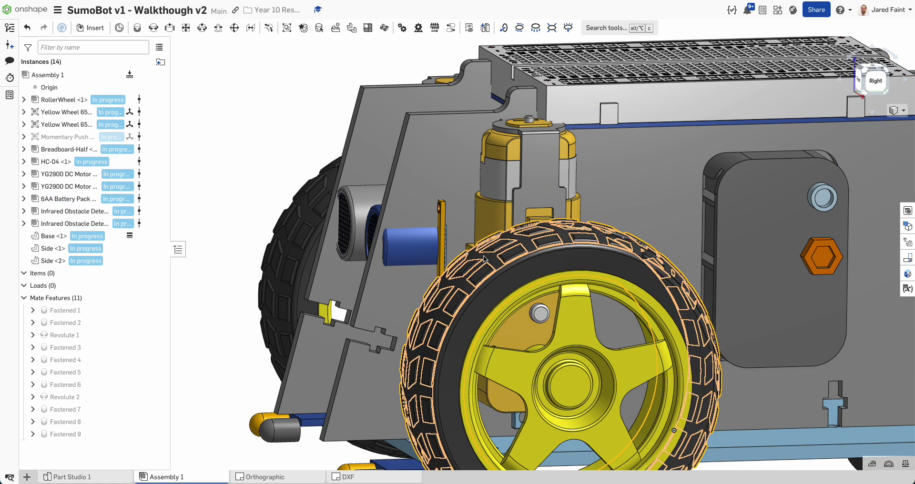
{"action": "scroll", "coordinate": [543, 299], "scroll_direction": "down", "scroll_amount": 3}
{"action": "scroll", "coordinate": [543, 299], "scroll_direction": "down", "scroll_amount": 1}
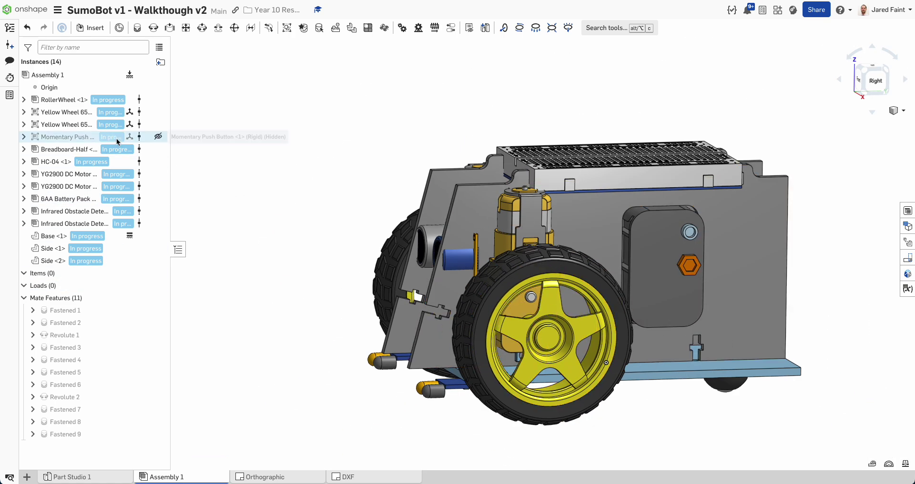
{"action": "left_click", "coordinate": [158, 112]}
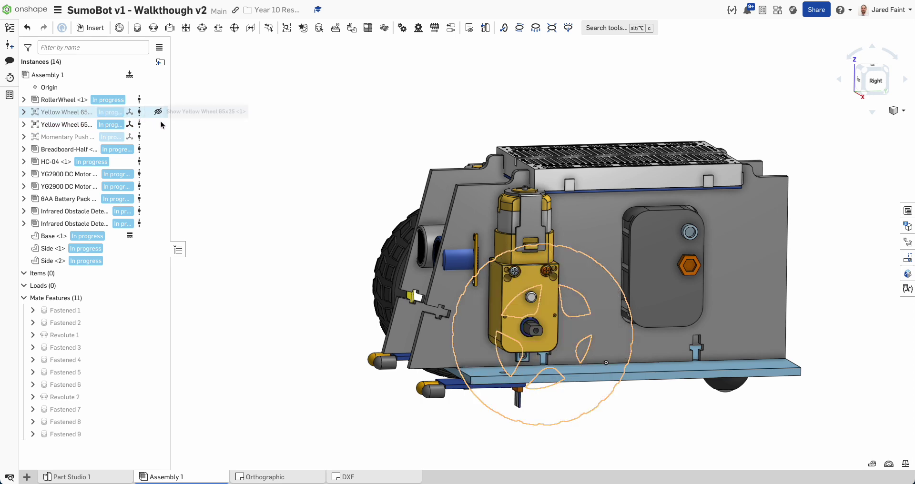
{"action": "left_click", "coordinate": [158, 124]}
Edit the second Side part in context again so its sketch shows against the assembly with the wheels hidden.
{"action": "right_click_drag", "start_coordinate": [423, 288], "coordinate": [481, 293]}
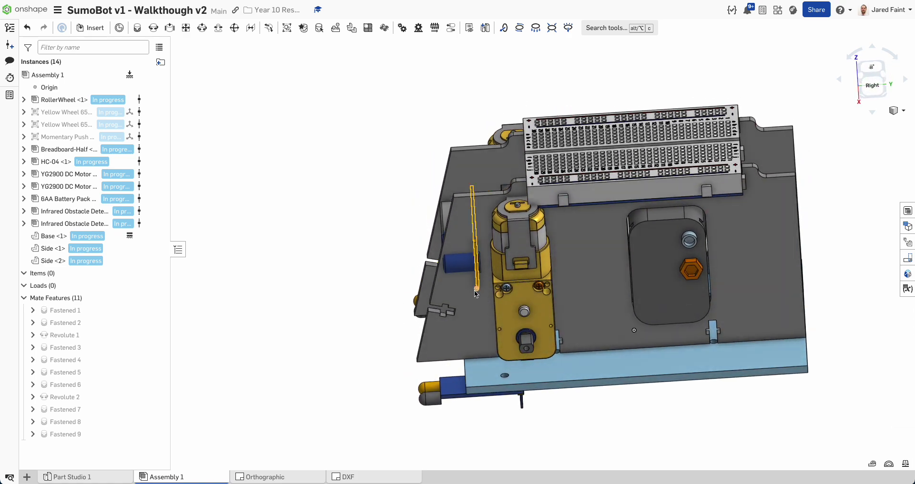
{"action": "right_click", "coordinate": [487, 313]}
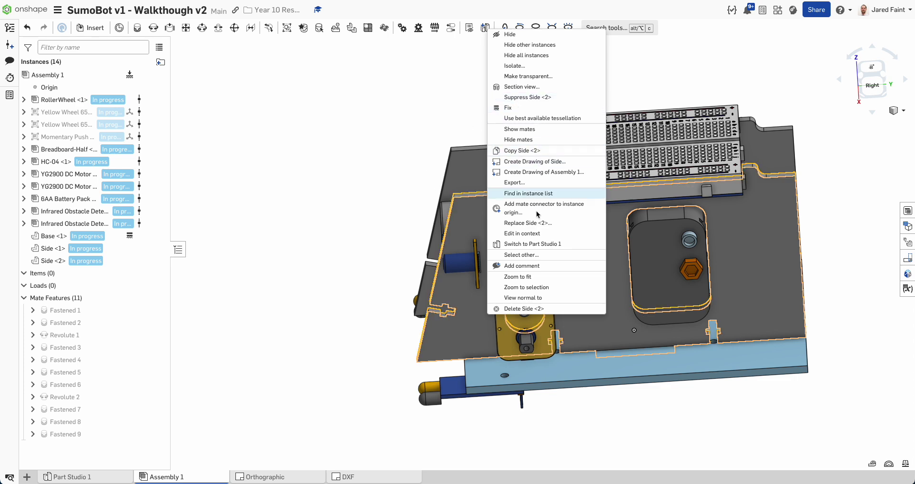
{"action": "left_click", "coordinate": [527, 236]}
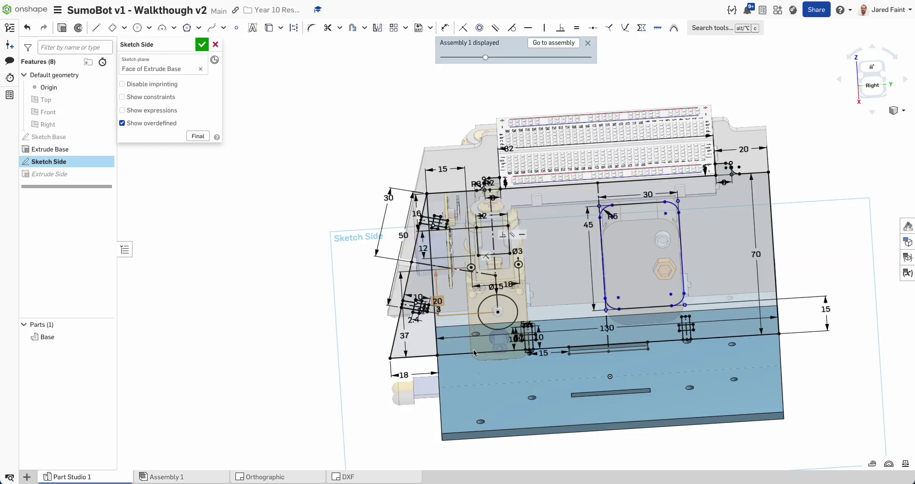
{"action": "right_click_drag", "start_coordinate": [426, 252], "coordinate": [433, 245]}
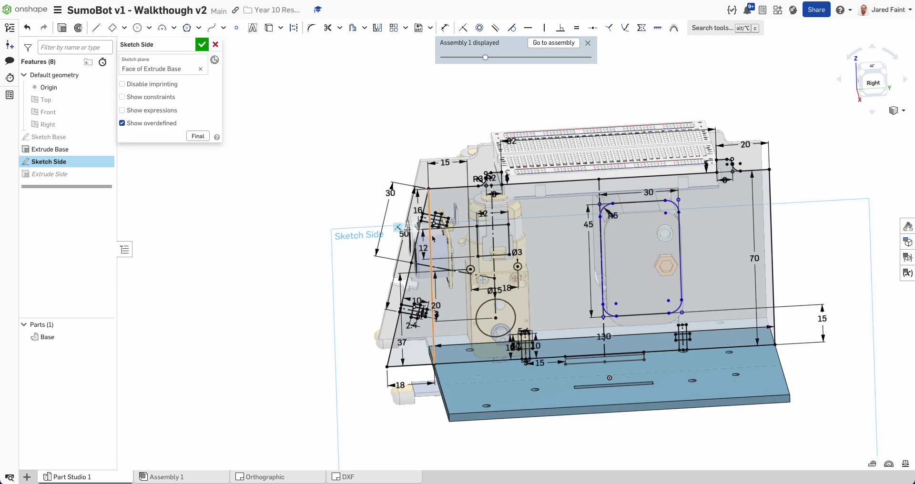
{"action": "key", "text": "n"}
{"action": "scroll", "coordinate": [375, 231], "scroll_direction": "up", "scroll_amount": 5}
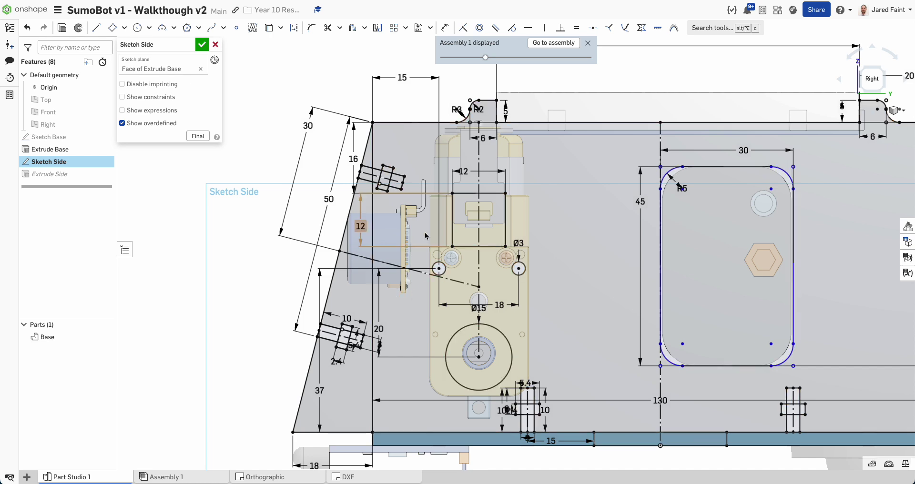
{"action": "scroll", "coordinate": [407, 222], "scroll_direction": "up", "scroll_amount": 3}
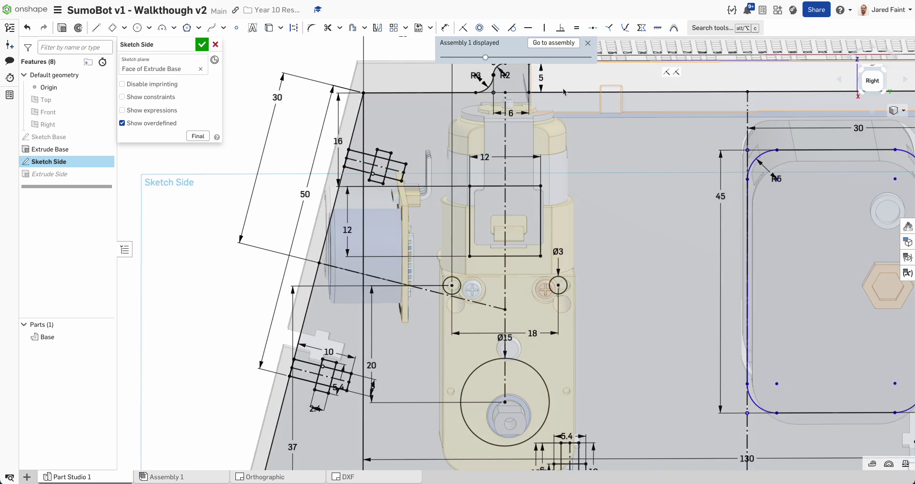
Sketch the sensor cut-out's lower outline inward from the slanted edge, with a notch about 2.4 mm deep around the circuit board.
{"action": "key", "text": "n"}
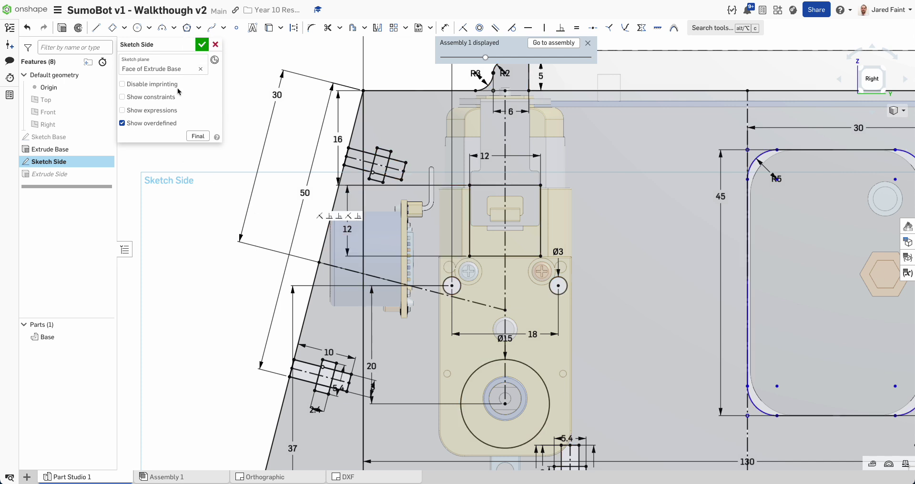
{"action": "left_click", "coordinate": [308, 306]}
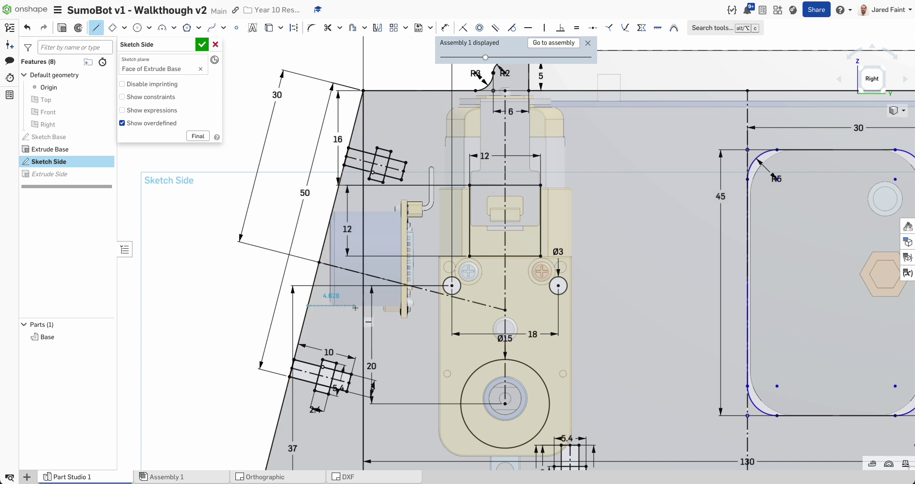
{"action": "left_click", "coordinate": [400, 306]}
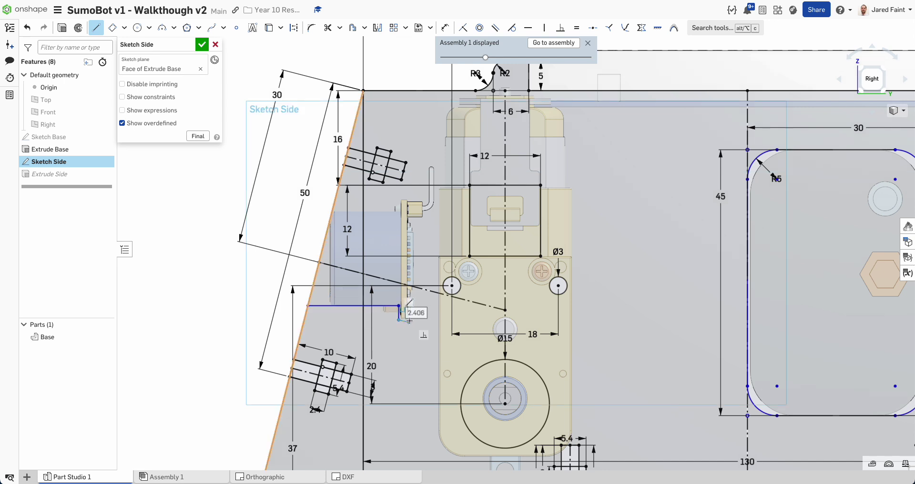
{"action": "scroll", "coordinate": [409, 319], "scroll_direction": "up", "scroll_amount": 5}
{"action": "left_click", "coordinate": [404, 315]}
{"action": "left_click", "coordinate": [403, 267]}
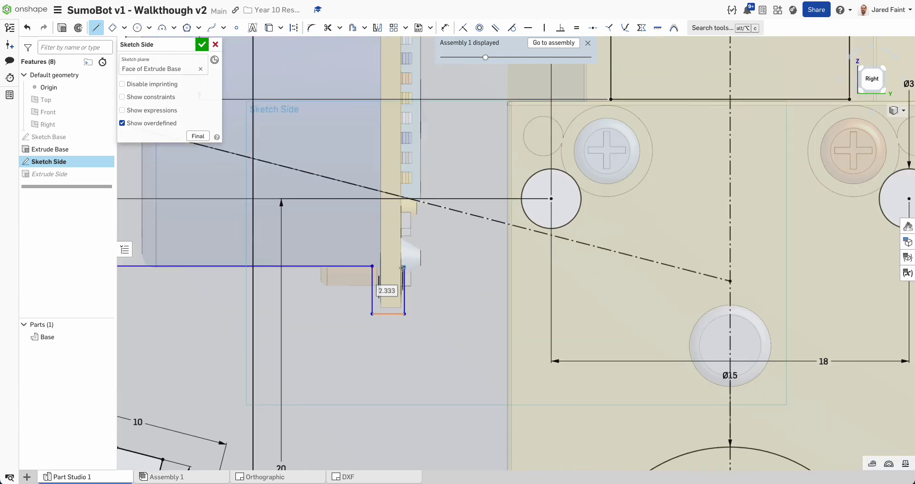
{"action": "left_click", "coordinate": [434, 268]}
Draw a vertical line about 18.5 mm long behind the sensor's circuit board, and move its upper end closer, level with the barrel's upper edge.
{"action": "scroll", "coordinate": [433, 269], "scroll_direction": "down", "scroll_amount": 2}
{"action": "middle_click_drag", "start_coordinate": [433, 268], "coordinate": [433, 342]}
{"action": "key", "text": "a"}
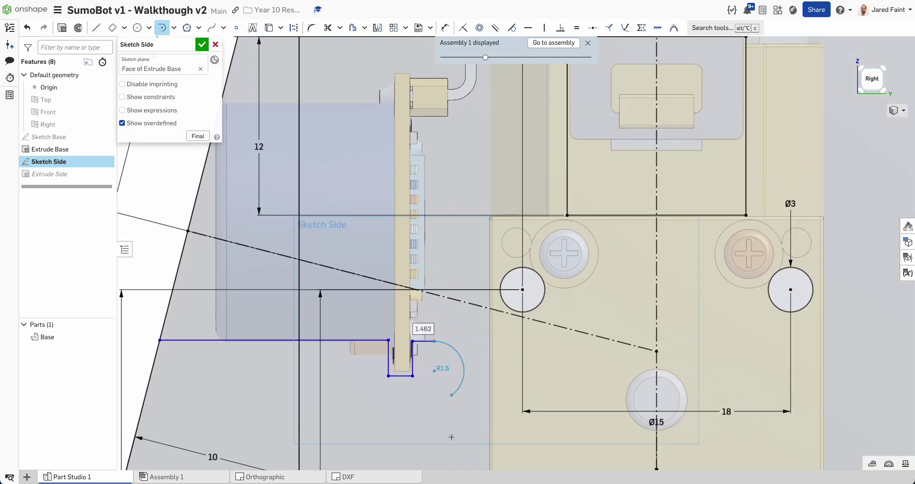
{"action": "key", "text": "l"}
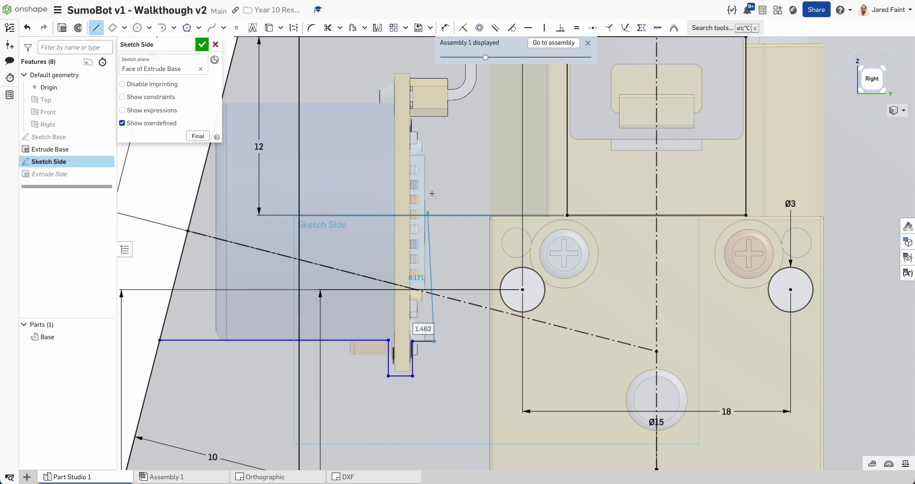
{"action": "left_click", "coordinate": [433, 65]}
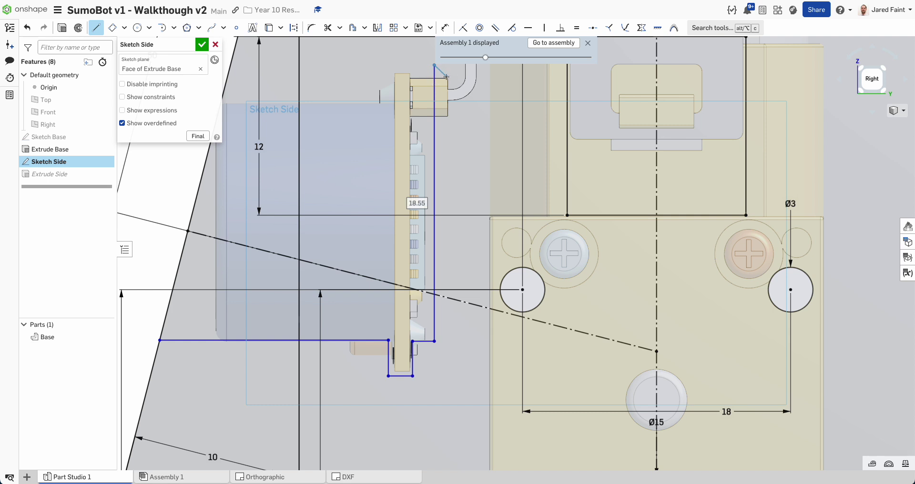
{"action": "key", "text": "Escape"}
{"action": "mouse_move", "coordinate": [434, 64]}
{"action": "left_mouse_down"}
{"action": "mouse_move", "coordinate": [434, 98]}
{"action": "mouse_move", "coordinate": [418, 103]}
{"action": "mouse_move", "coordinate": [426, 105]}
{"action": "left_mouse_up"}
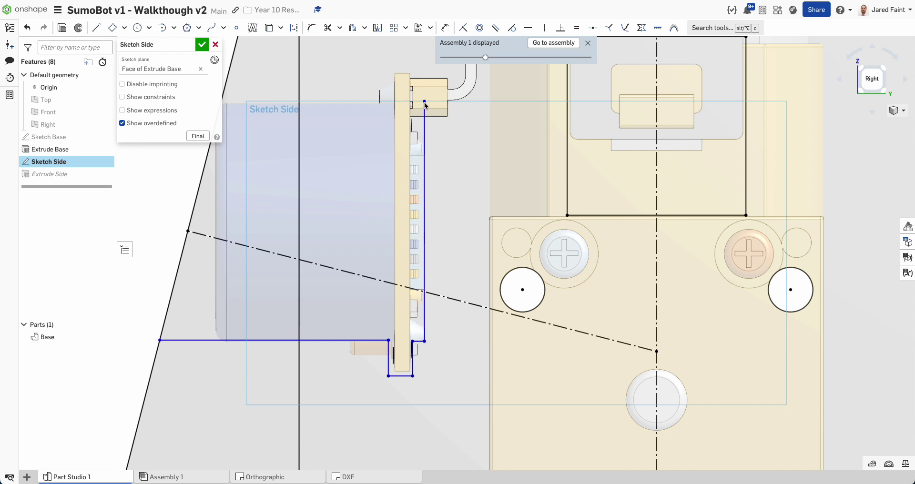
Complete the cut-out outline with an upper notch around the circuit board and a horizontal line about 11 mm long back to the slanted edge.
{"action": "key", "text": "l"}
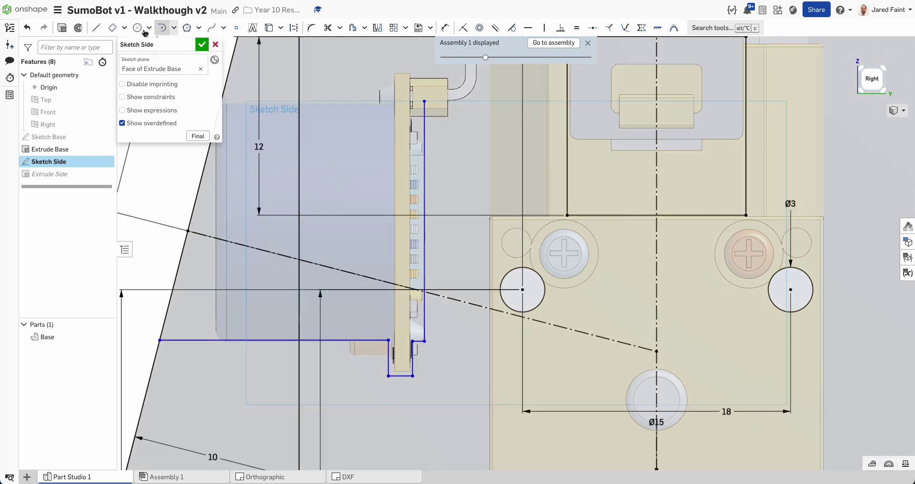
{"action": "left_click", "coordinate": [412, 101]}
{"action": "left_click", "coordinate": [413, 72]}
{"action": "left_click", "coordinate": [394, 72]}
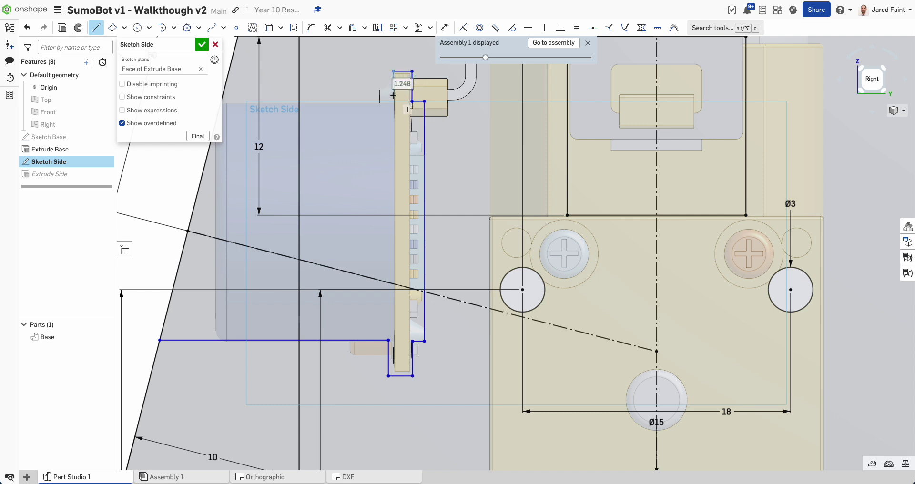
{"action": "scroll", "coordinate": [394, 96], "scroll_direction": "down", "scroll_amount": 2}
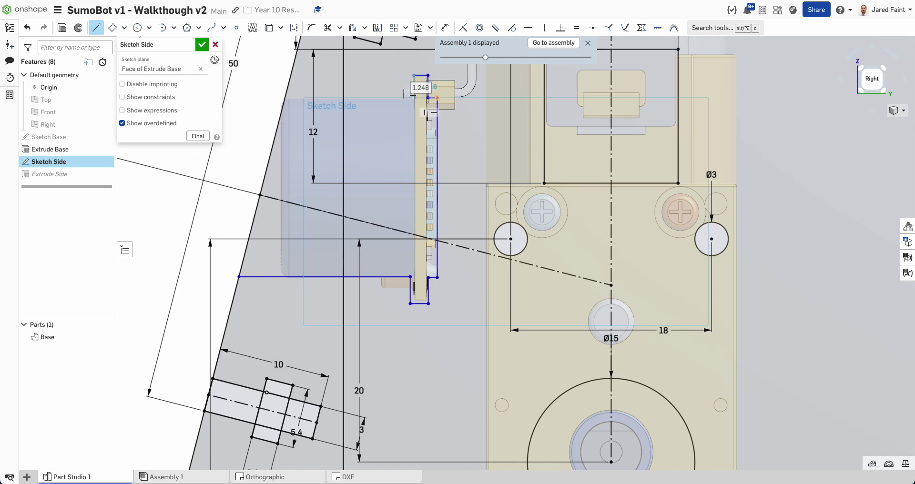
{"action": "left_click", "coordinate": [414, 97]}
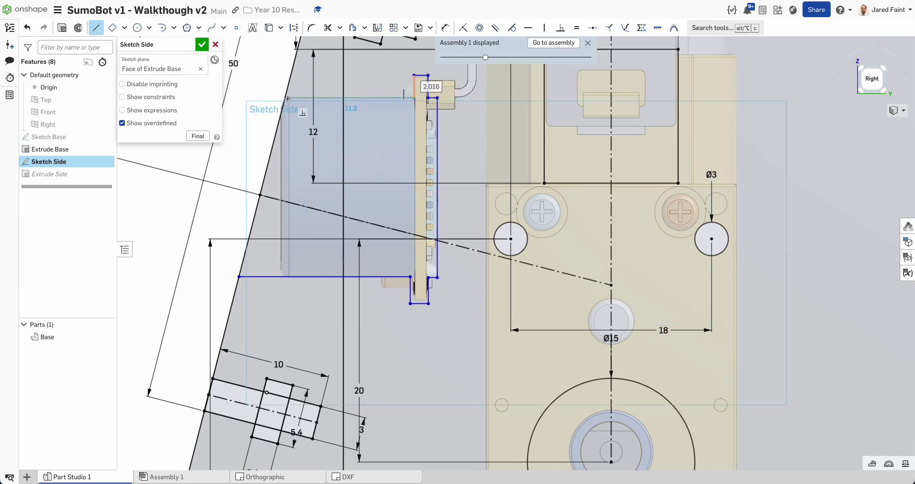
{"action": "left_click", "coordinate": [285, 98]}
{"action": "key", "text": "Escape"}
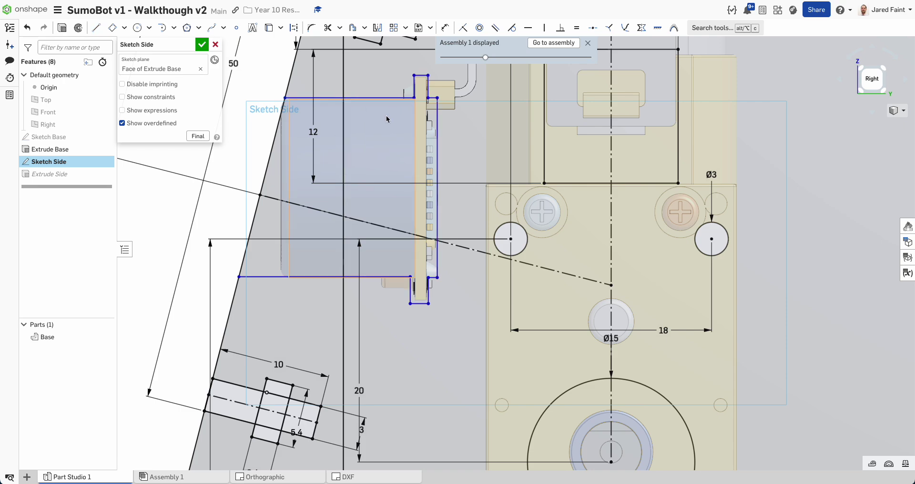
Dimension the lower circuit-board notch 1.6 mm wide.
{"action": "scroll", "coordinate": [414, 240], "scroll_direction": "up", "scroll_amount": 2}
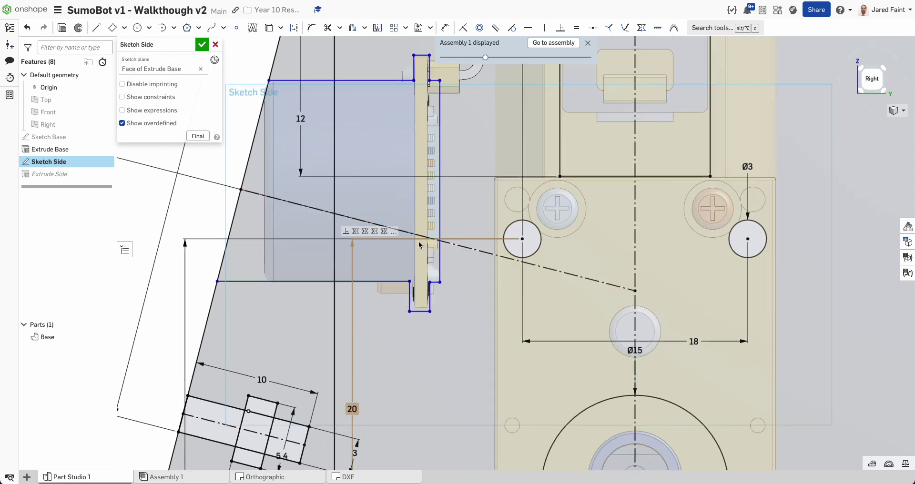
{"action": "mouse_move", "coordinate": [389, 134]}
{"action": "right_mouse_down"}
{"action": "mouse_move", "coordinate": [419, 165]}
{"action": "mouse_move", "coordinate": [409, 173]}
{"action": "right_mouse_up"}
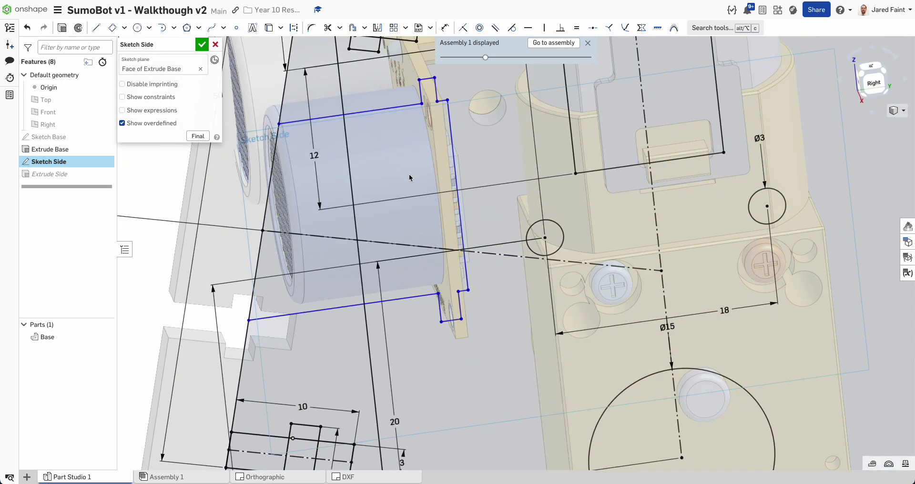
{"action": "key", "text": "u"}
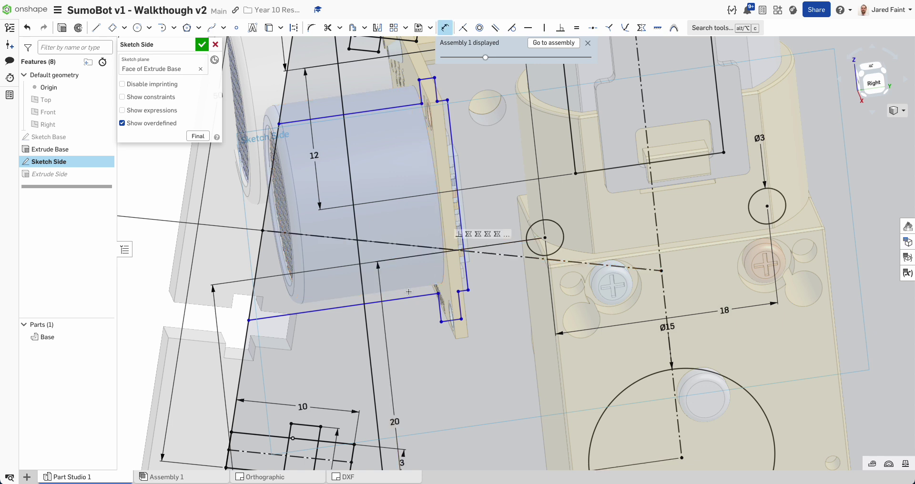
{"action": "left_click", "coordinate": [457, 308]}
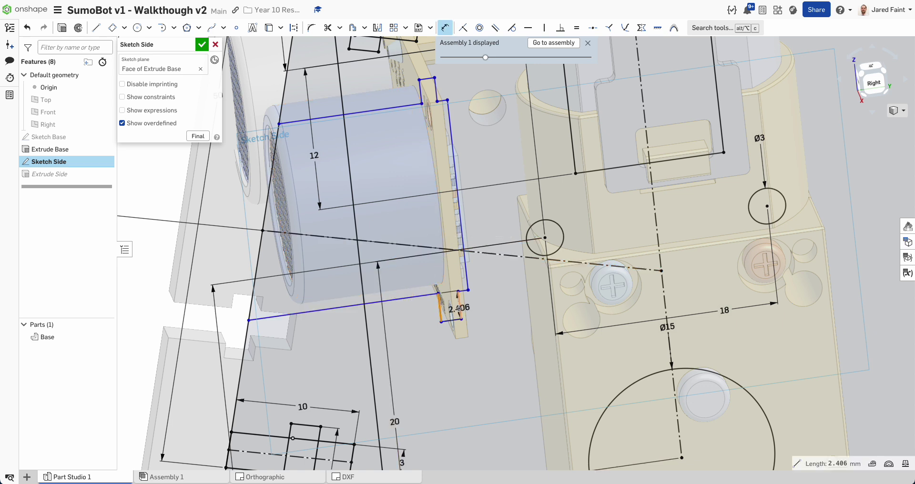
{"action": "left_click", "coordinate": [460, 350]}
{"action": "type", "text": "1.6"}
{"action": "key", "text": "Return"}
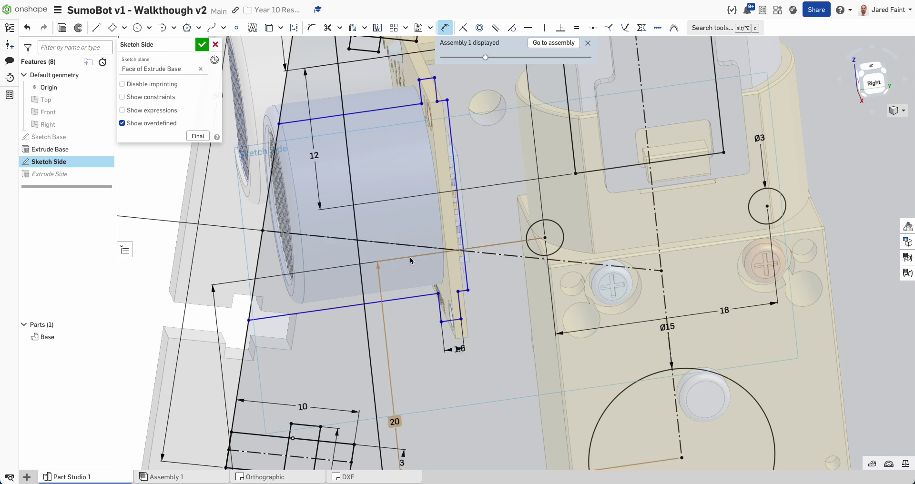
Dimension the short edge between the lower notch and the long vertical line as 0.798 mm.
{"action": "scroll", "coordinate": [465, 292], "scroll_direction": "up", "scroll_amount": 3}
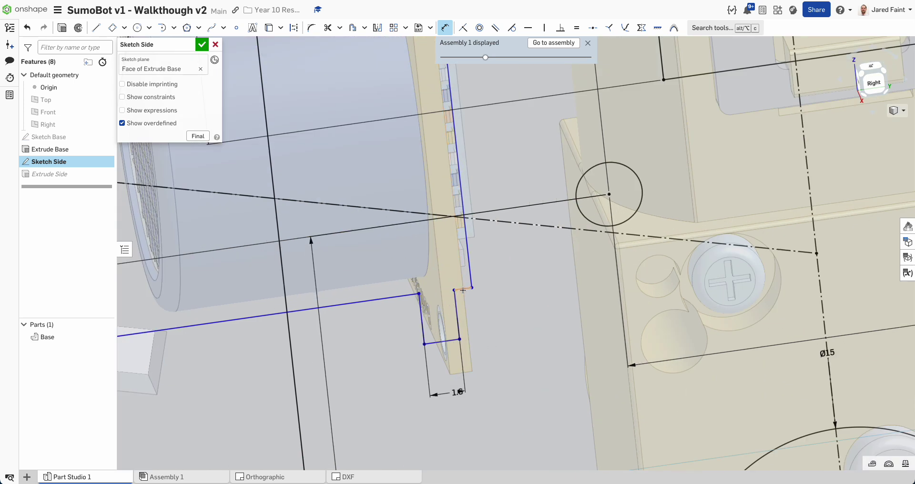
{"action": "left_click", "coordinate": [482, 371]}
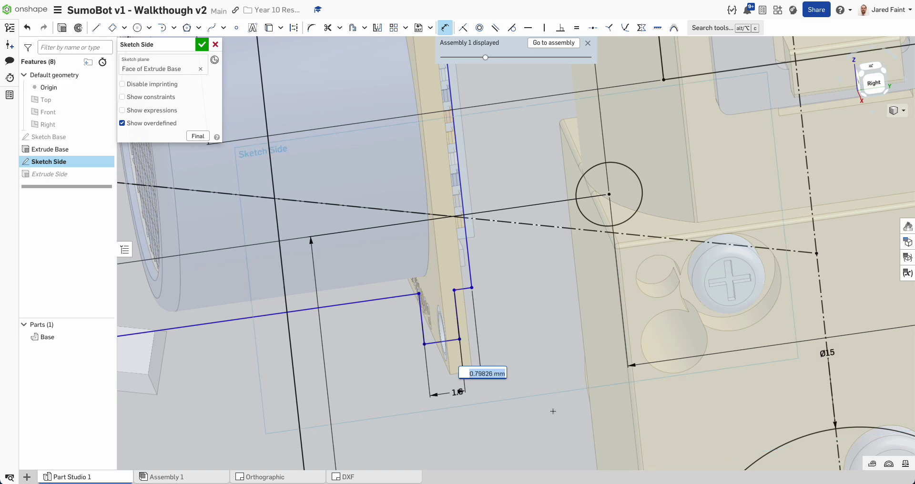
{"action": "type", "text": ".798"}
{"action": "key", "text": "Return"}
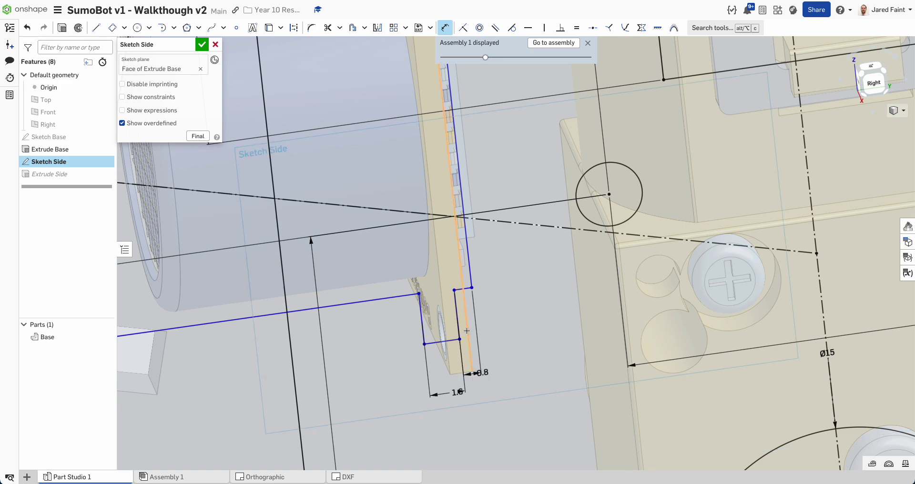
Set the clearance dimension between the lower notch and the long vertical line to 2 mm.
{"action": "scroll", "coordinate": [466, 330], "scroll_direction": "down", "scroll_amount": 5}
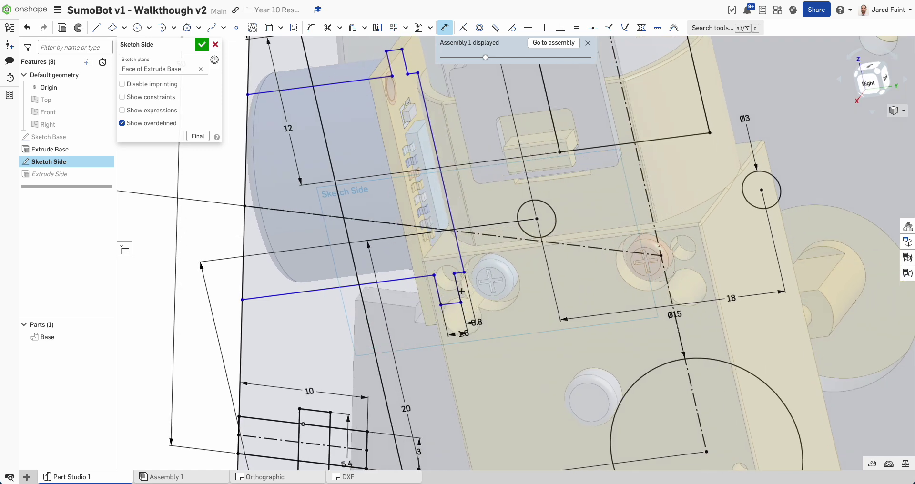
{"action": "scroll", "coordinate": [462, 291], "scroll_direction": "up", "scroll_amount": 1}
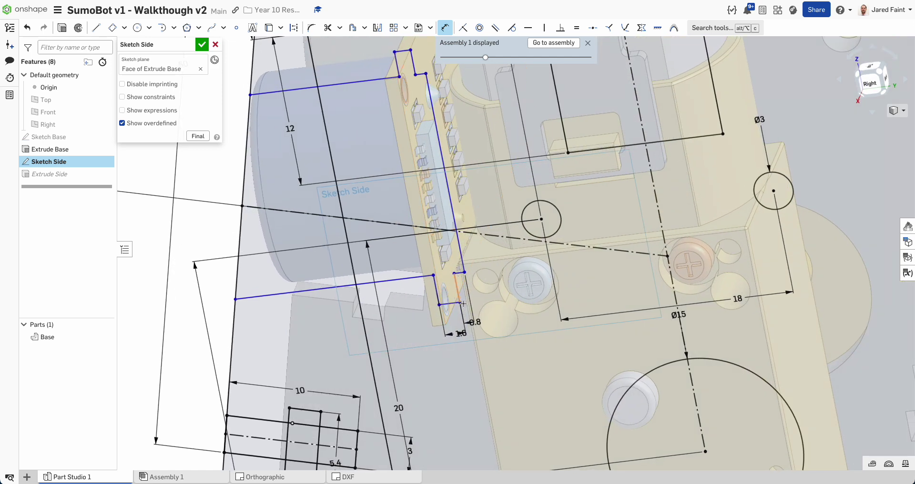
{"action": "key", "text": "Escape"}
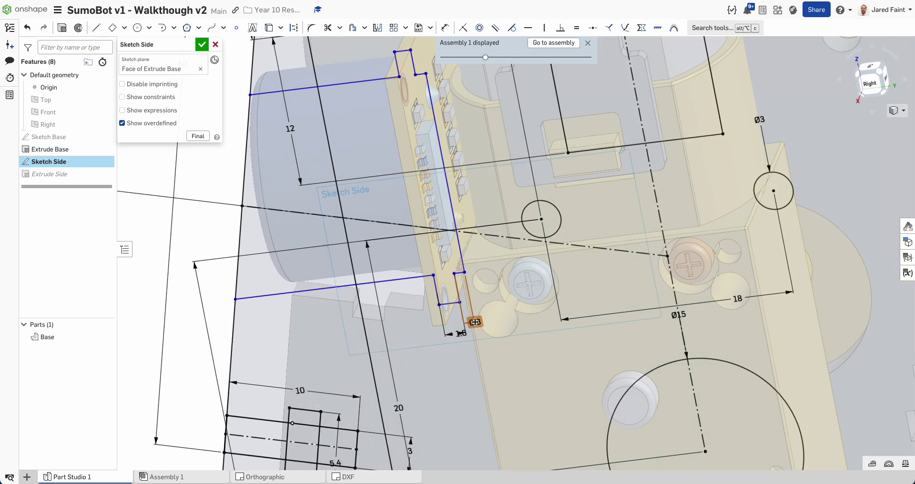
{"action": "double_click", "coordinate": [475, 322]}
{"action": "type", "text": "2"}
{"action": "key", "text": "Return"}
Align both sides of the upper notch with the matching sides of the lower notch using Coincident constraints.
{"action": "middle_click_drag", "start_coordinate": [434, 120], "coordinate": [458, 189]}
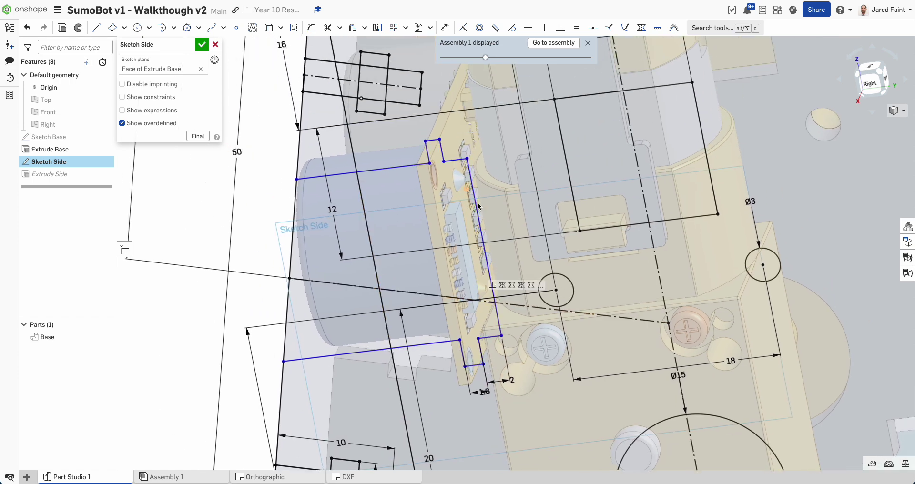
{"action": "left_click", "coordinate": [544, 28]}
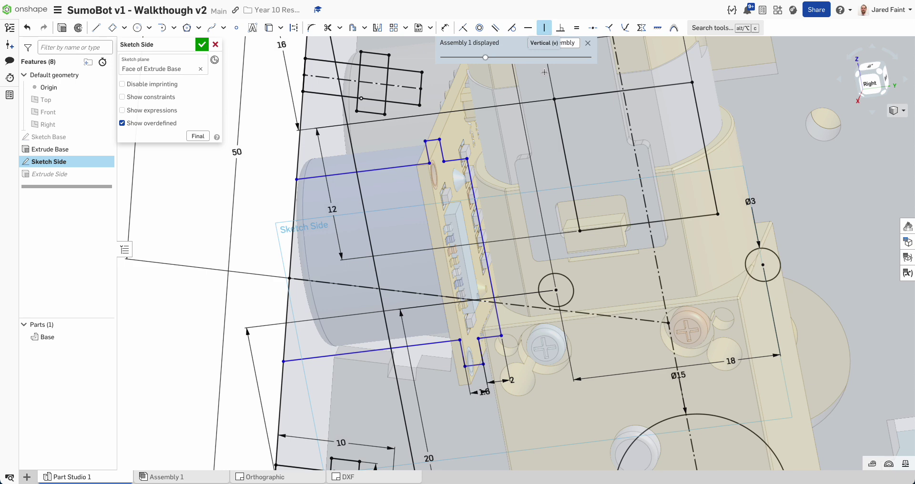
{"action": "left_click", "coordinate": [477, 341]}
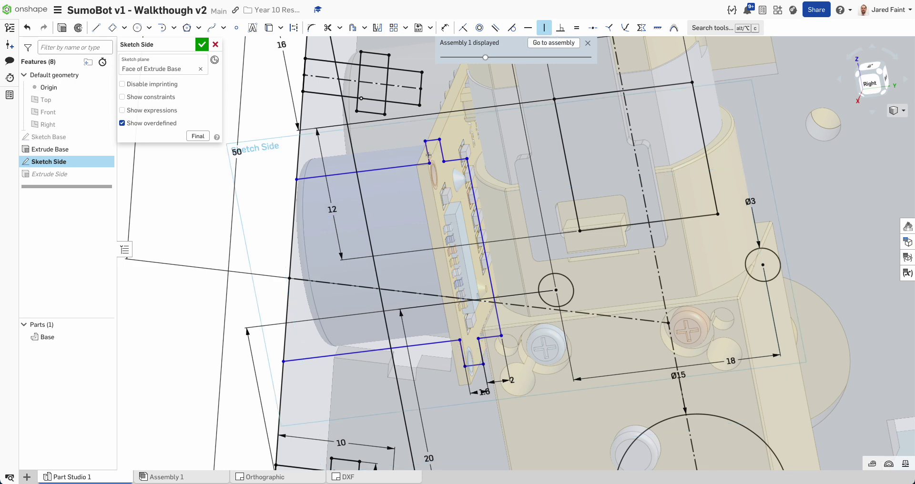
{"action": "right_click_drag", "start_coordinate": [433, 209], "coordinate": [510, 126]}
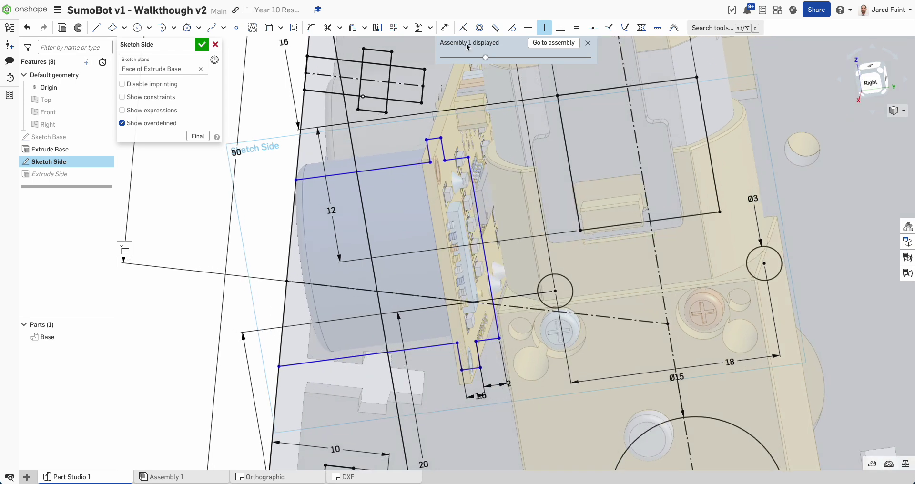
{"action": "left_click", "coordinate": [462, 27]}
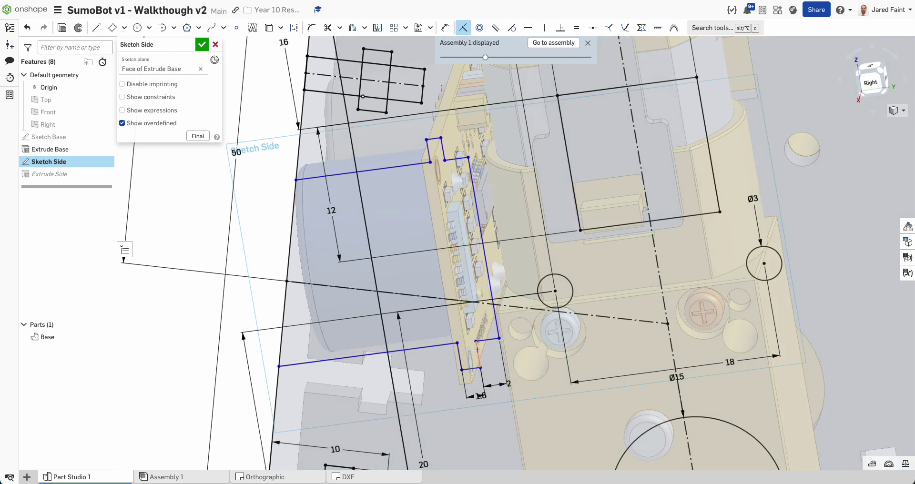
{"action": "left_click", "coordinate": [445, 149]}
{"action": "left_click", "coordinate": [459, 357]}
{"action": "left_click", "coordinate": [427, 145]}
Dimension the distance between the short upper and lower edges behind the circuit board as 16 mm.
{"action": "right_click_drag", "start_coordinate": [432, 216], "coordinate": [441, 214]}
{"action": "key", "text": "u"}
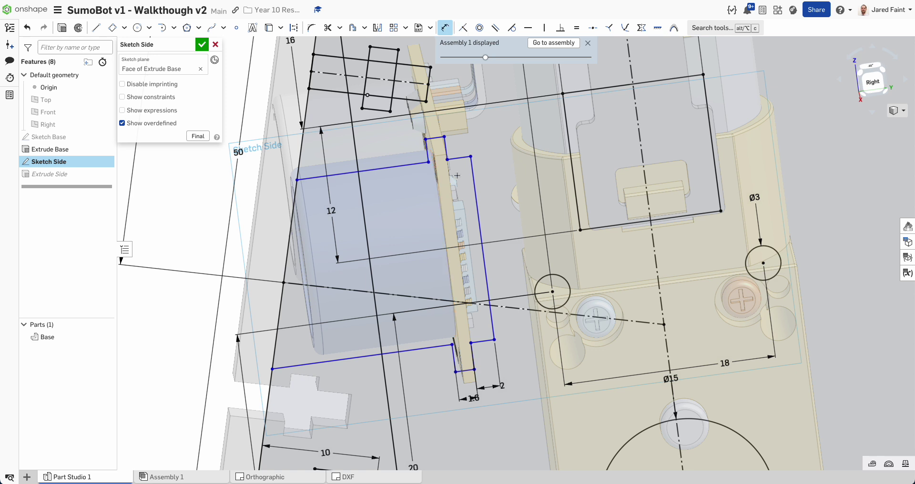
{"action": "left_click", "coordinate": [463, 178]}
{"action": "left_click", "coordinate": [488, 339]}
{"action": "left_click", "coordinate": [554, 280]}
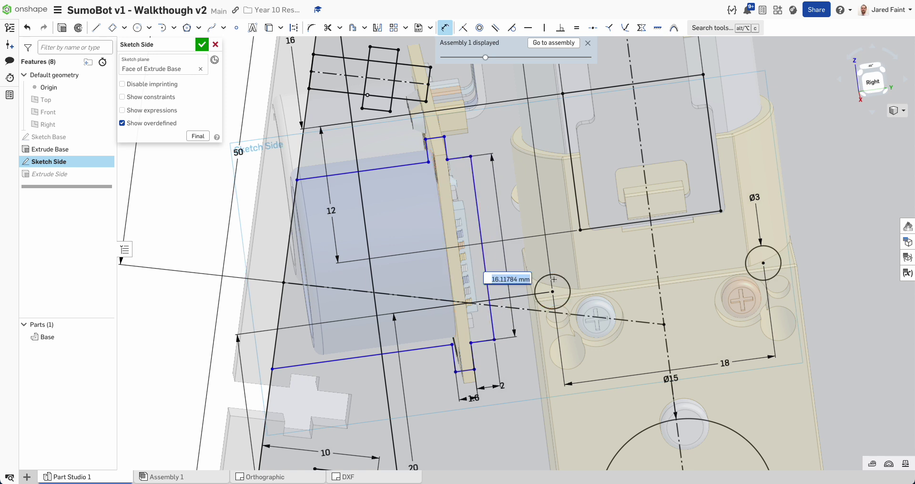
{"action": "type", "text": "16"}
{"action": "key", "text": "Return"}
Make the lower edges on either side of the lower notch coincident, and dimension that notch 2.4 mm deep.
{"action": "scroll", "coordinate": [435, 245], "scroll_direction": "down", "scroll_amount": 3}
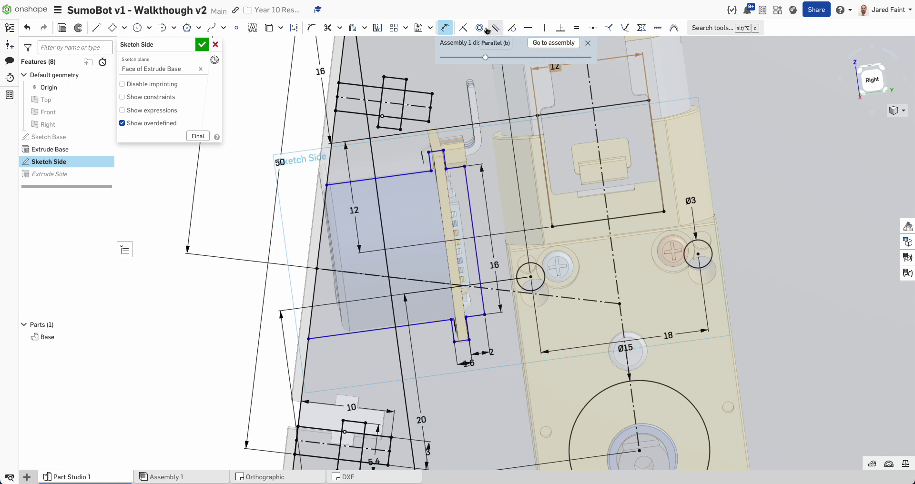
{"action": "left_click", "coordinate": [463, 27]}
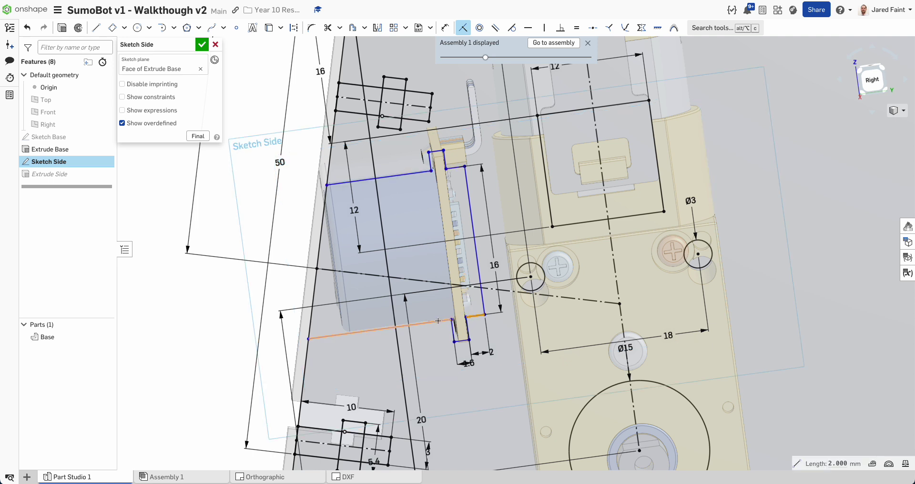
{"action": "key", "text": "u"}
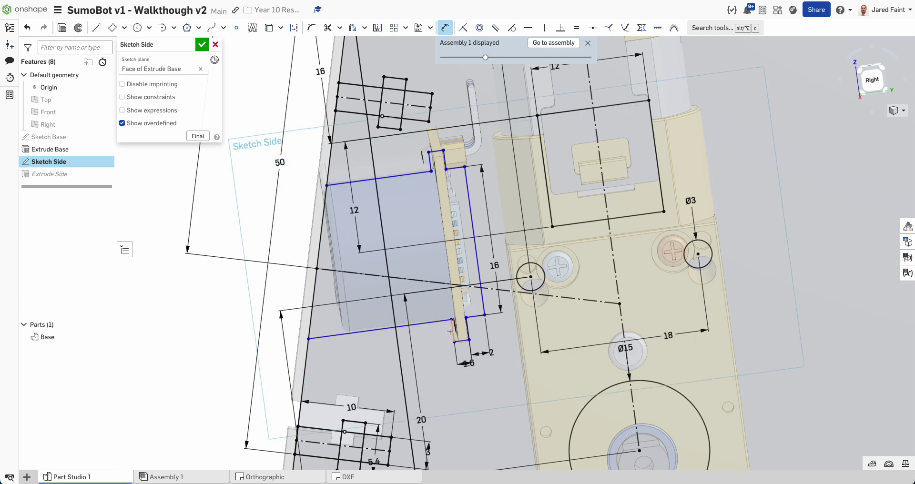
{"action": "double_click", "coordinate": [436, 336]}
{"action": "type", "text": "2."}
{"action": "key", "text": "Escape"}
Make the upper notch's side equal in length to the lower notch's side with an Equal constraint, and accept the sketch.
{"action": "key", "text": "e"}
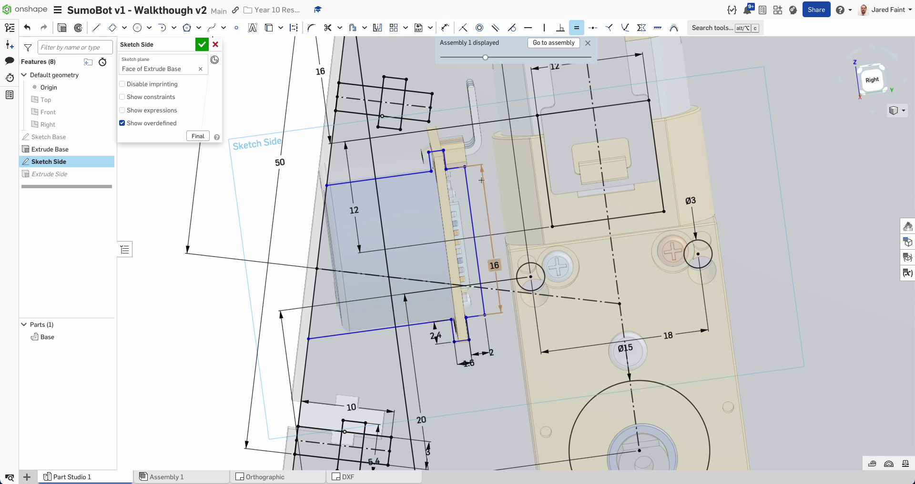
{"action": "left_click", "coordinate": [452, 334]}
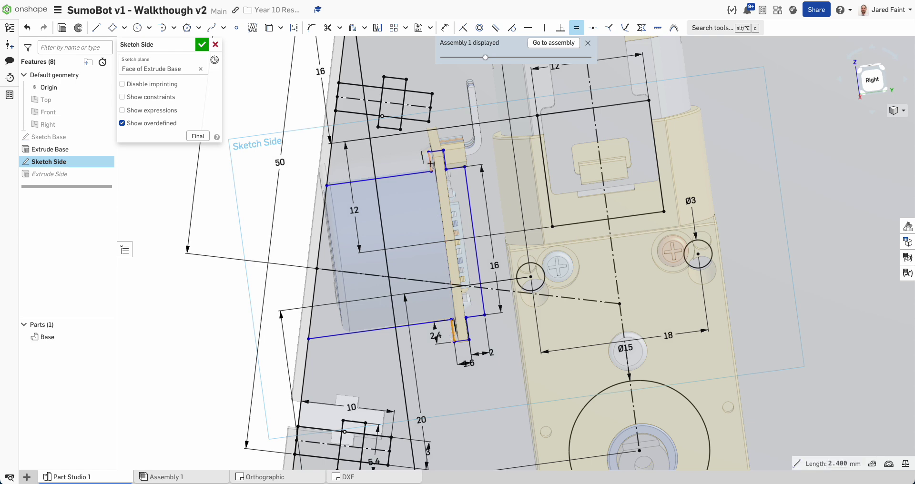
{"action": "left_click", "coordinate": [431, 164]}
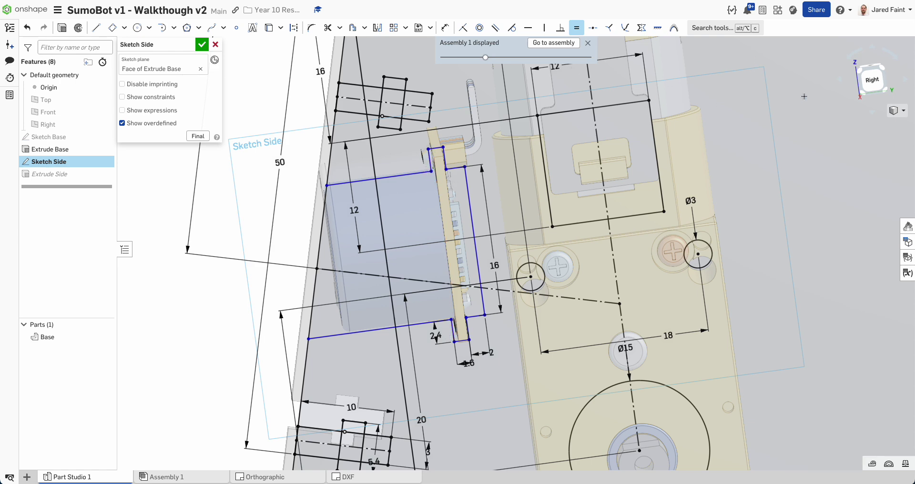
{"action": "left_click", "coordinate": [872, 80]}
{"action": "scroll", "coordinate": [299, 260], "scroll_direction": "up", "scroll_amount": 5}
{"action": "scroll", "coordinate": [299, 259], "scroll_direction": "up", "scroll_amount": 1}
{"action": "scroll", "coordinate": [300, 241], "scroll_direction": "down", "scroll_amount": 1}
{"action": "middle_click_drag", "start_coordinate": [299, 239], "coordinate": [377, 261]}
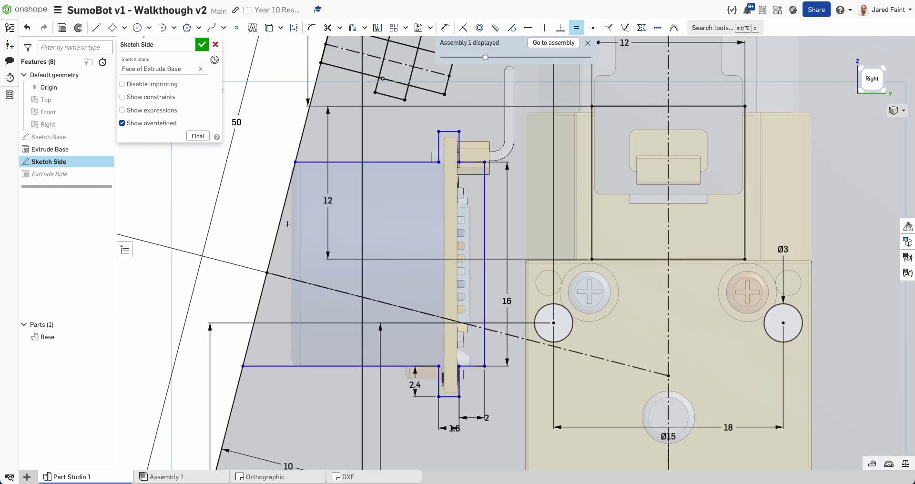
{"action": "scroll", "coordinate": [406, 128], "scroll_direction": "down", "scroll_amount": 3}
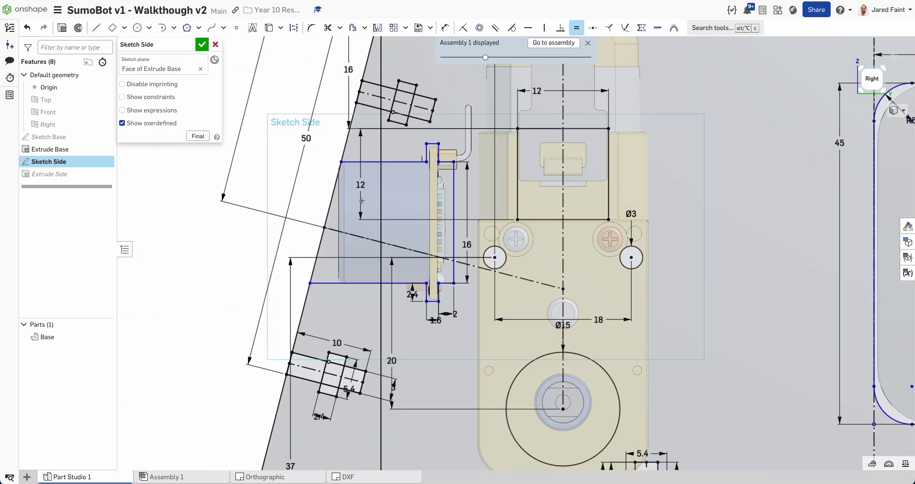
{"action": "left_click", "coordinate": [202, 45]}
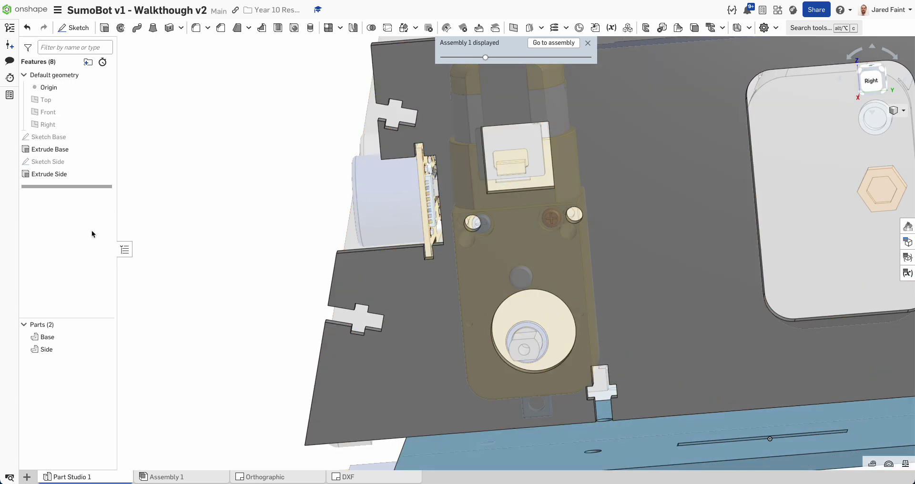
{"action": "double_click", "coordinate": [53, 162]}
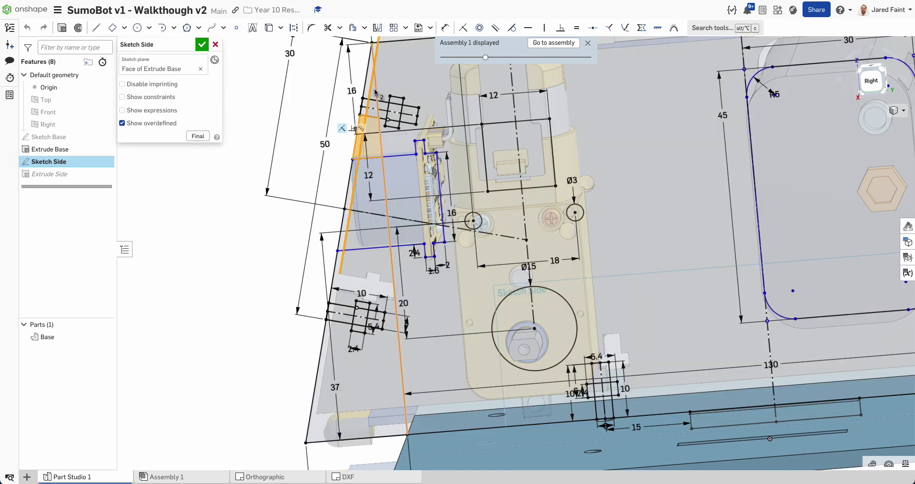
{"action": "scroll", "coordinate": [374, 92], "scroll_direction": "up", "scroll_amount": 2}
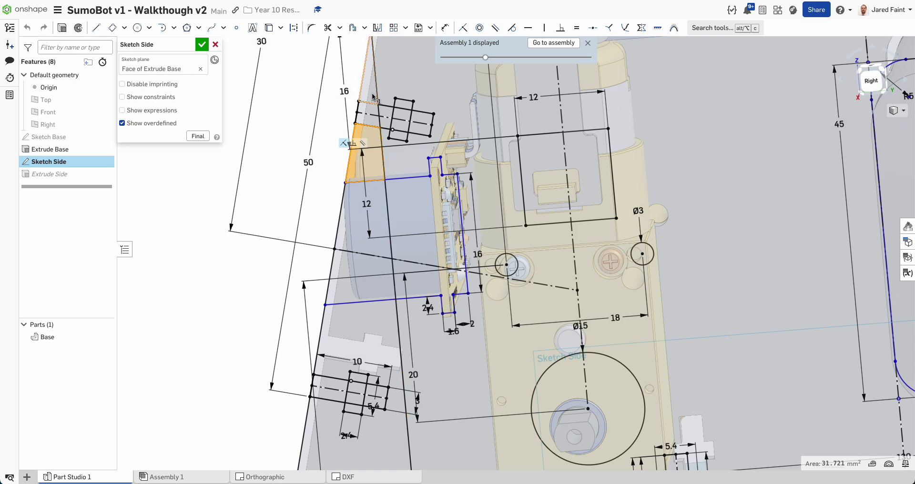
{"action": "scroll", "coordinate": [376, 98], "scroll_direction": "down", "scroll_amount": 3}
{"action": "left_click", "coordinate": [203, 44]}
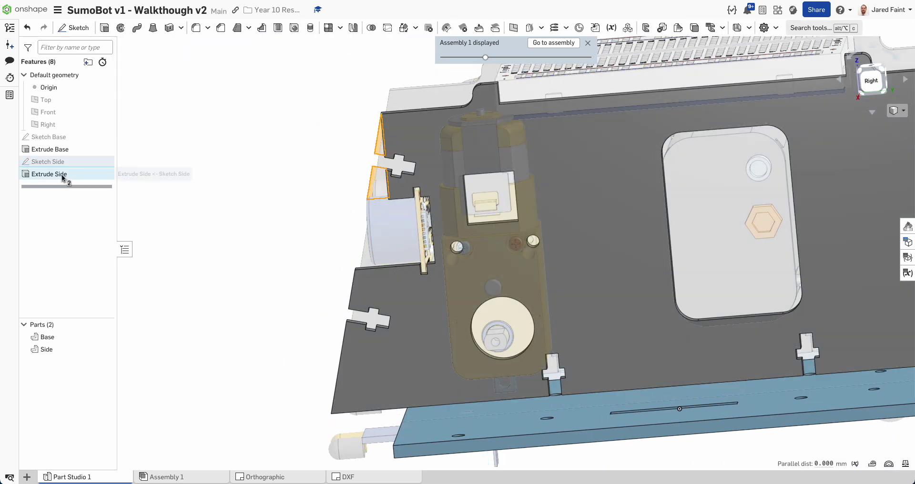
Edit Extrude Side to include the two missing front-edge sketch regions above and below the upper T-slot.
{"action": "double_click", "coordinate": [67, 175]}
{"action": "left_click", "coordinate": [380, 186]}
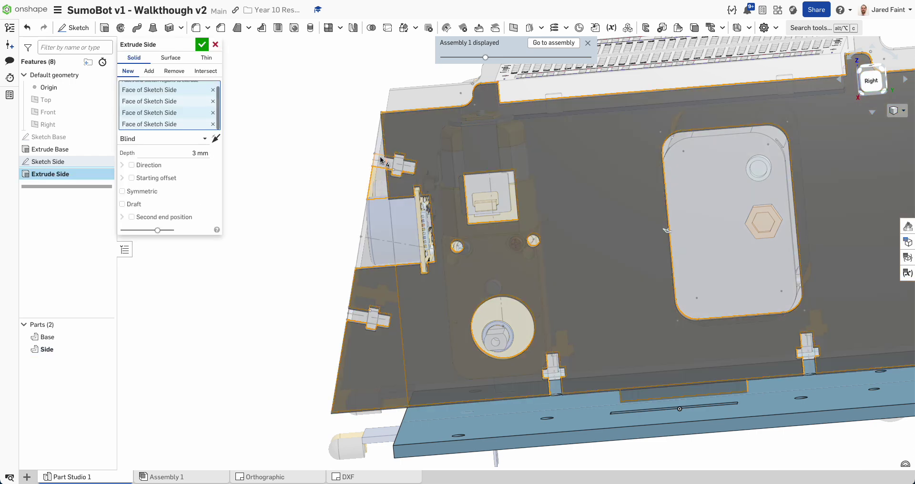
{"action": "left_click", "coordinate": [380, 147]}
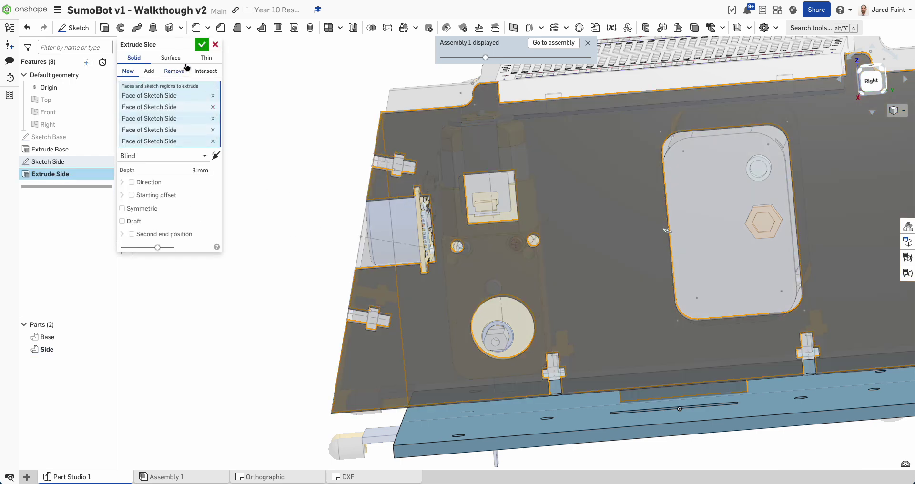
{"action": "left_click", "coordinate": [202, 45]}
Inspect the ultrasonic sensor's fit in the side panel cut-out in context and in Assembly 1.
{"action": "right_click_drag", "start_coordinate": [316, 285], "coordinate": [358, 287]}
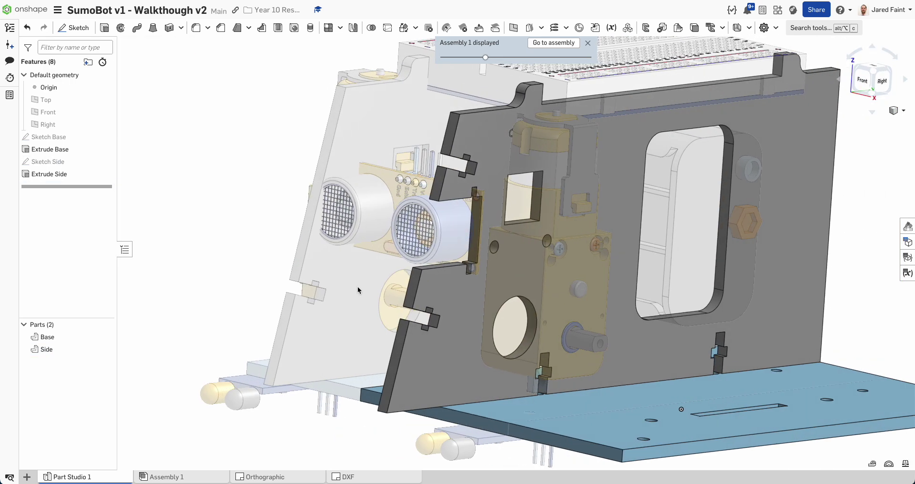
{"action": "scroll", "coordinate": [472, 266], "scroll_direction": "down", "scroll_amount": 2}
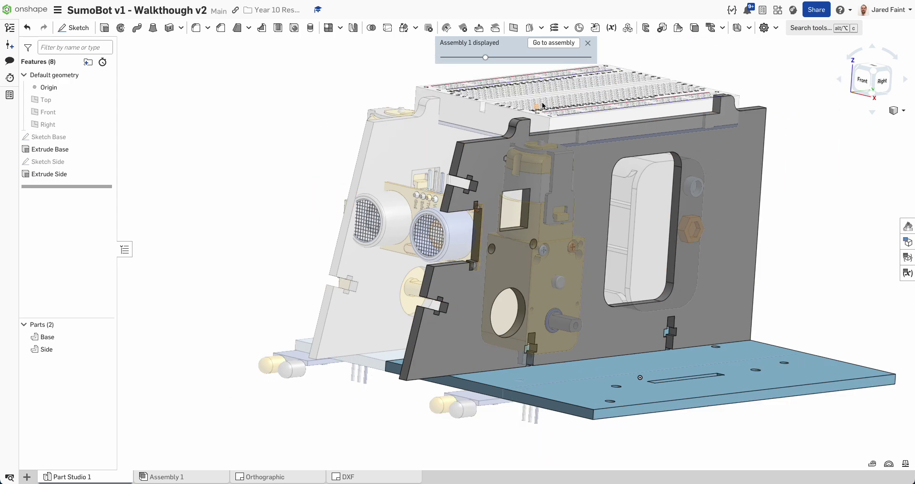
{"action": "left_click", "coordinate": [555, 43]}
{"action": "mouse_move", "coordinate": [485, 255]}
{"action": "right_mouse_down"}
{"action": "mouse_move", "coordinate": [470, 205]}
{"action": "mouse_move", "coordinate": [489, 247]}
{"action": "right_mouse_up"}
{"action": "right_click_drag", "start_coordinate": [389, 274], "coordinate": [305, 343]}
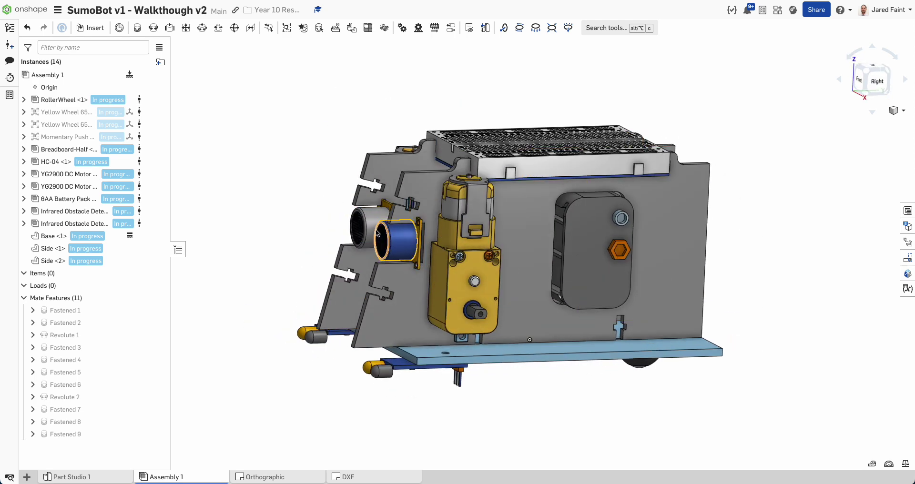
Return to Part Studio 1 and start a sketch on the Side part's slanted front edge face, viewed normal to it.
{"action": "left_click", "coordinate": [83, 478]}
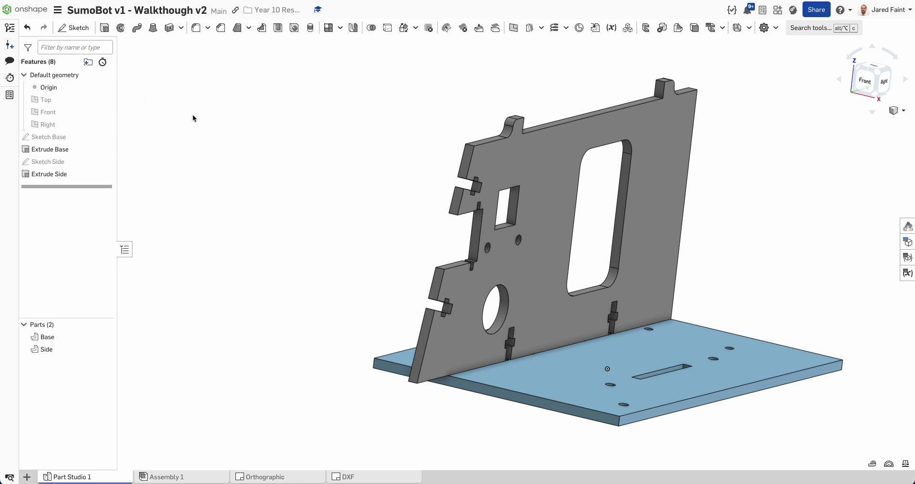
{"action": "left_click", "coordinate": [74, 28]}
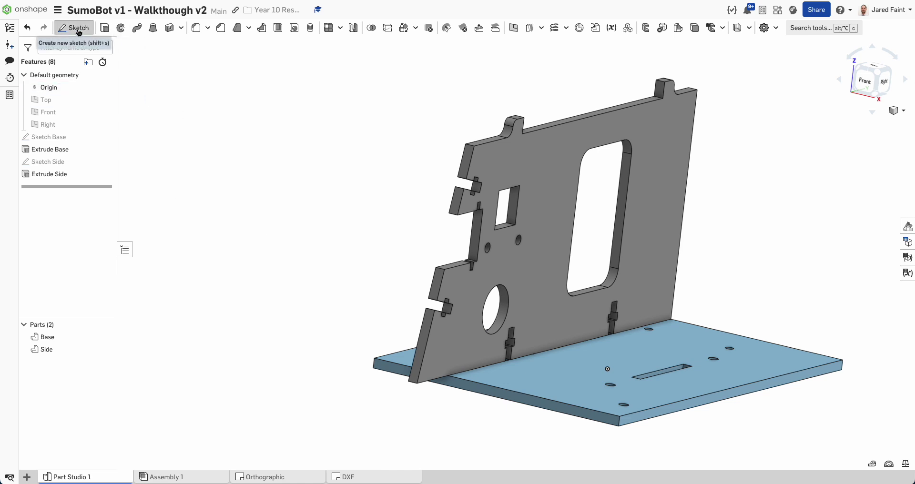
{"action": "left_click", "coordinate": [438, 290]}
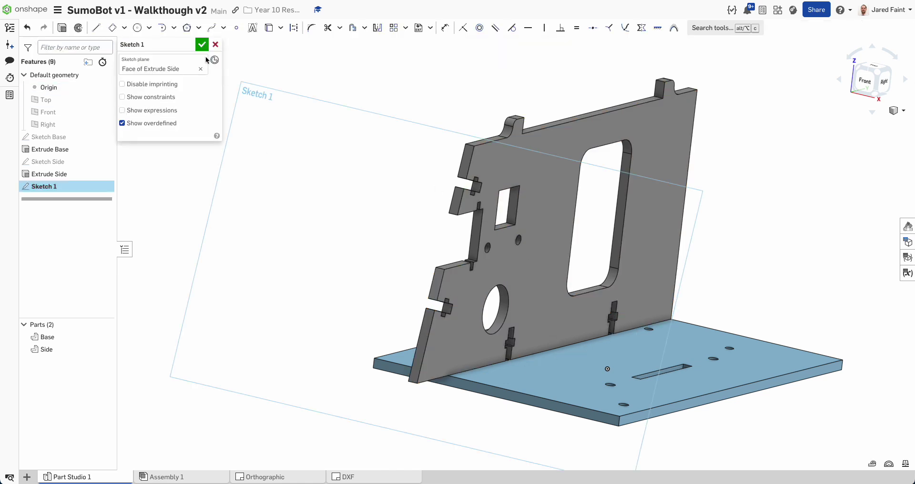
{"action": "key", "text": "n"}
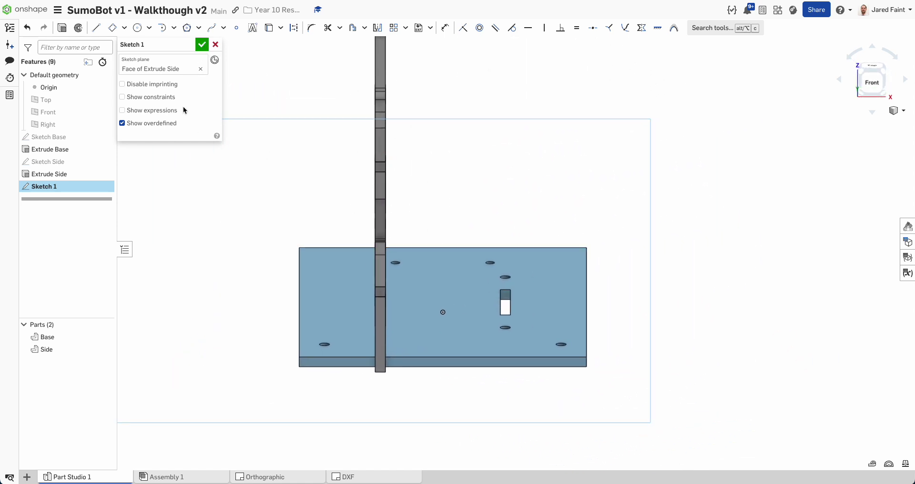
Draw a 3 mm diameter circle centred in the opening of the lower front-edge T-slot.
{"action": "left_click", "coordinate": [137, 27]}
{"action": "scroll", "coordinate": [383, 302], "scroll_direction": "up", "scroll_amount": 2}
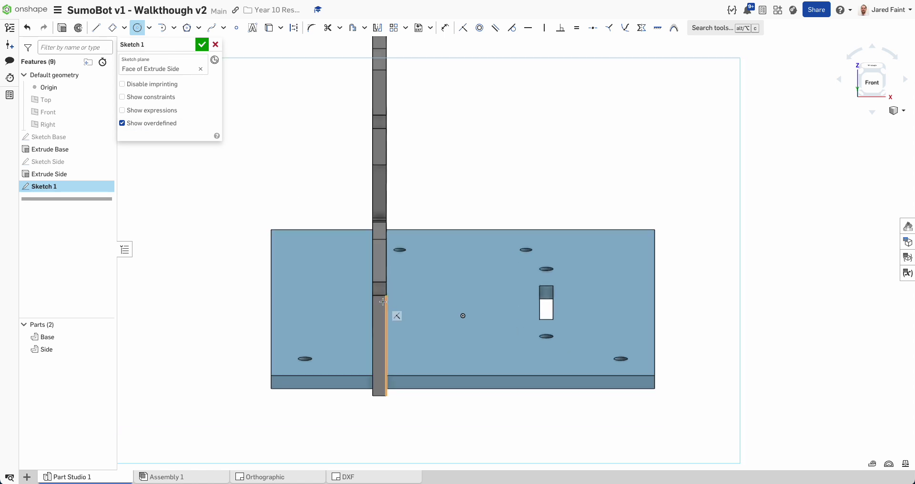
{"action": "scroll", "coordinate": [383, 302], "scroll_direction": "up", "scroll_amount": 1}
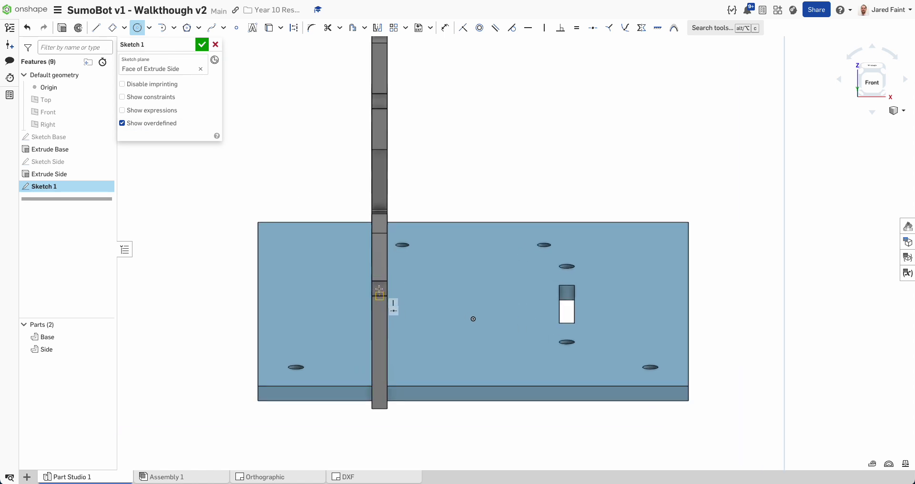
{"action": "left_click", "coordinate": [379, 288]}
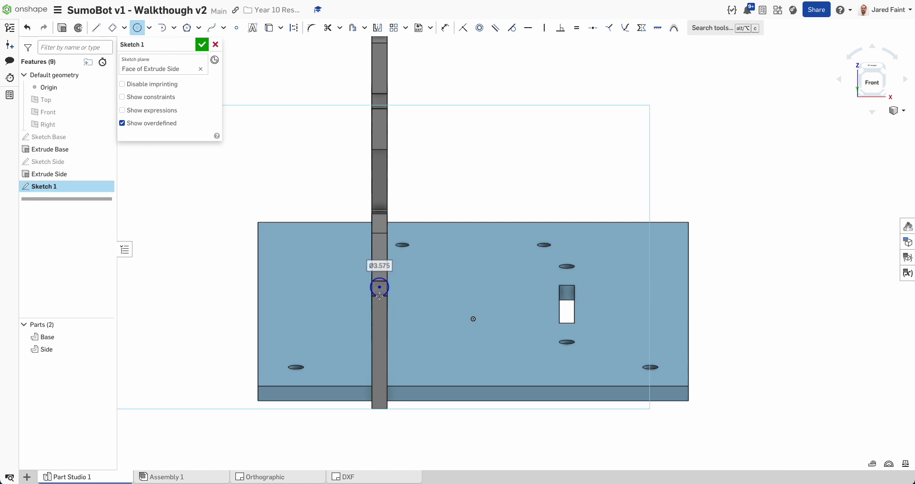
{"action": "type", "text": "3"}
{"action": "key", "text": "Return"}
{"action": "scroll", "coordinate": [379, 296], "scroll_direction": "up", "scroll_amount": 3}
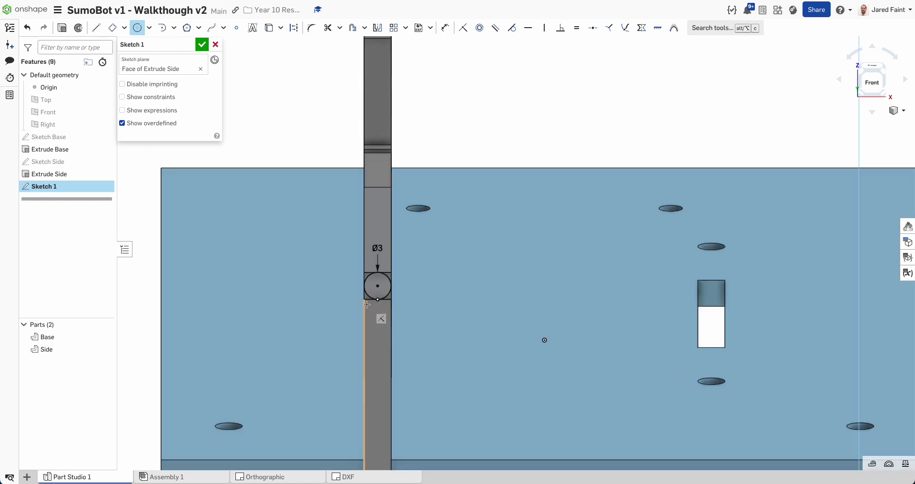
{"action": "scroll", "coordinate": [370, 199], "scroll_direction": "down", "scroll_amount": 3}
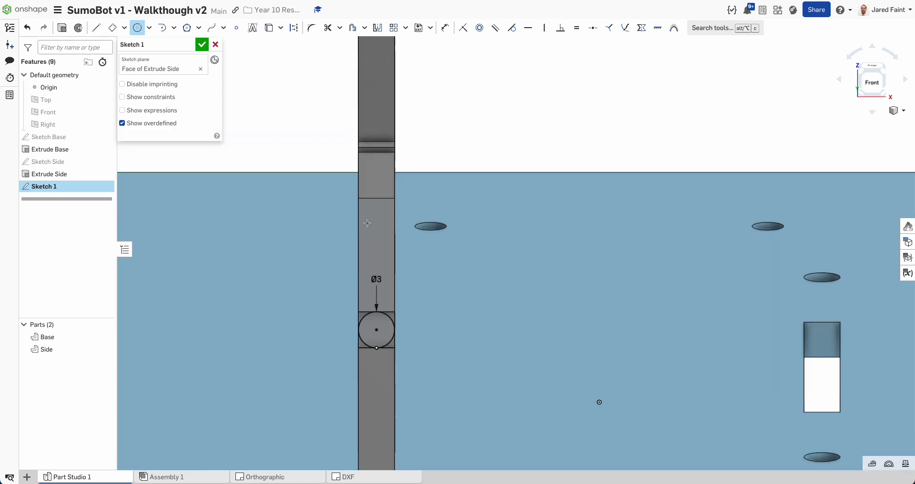
Draw a second 3 mm diameter circle centred in the upper front-edge T-slot opening, and accept the sketch.
{"action": "scroll", "coordinate": [368, 193], "scroll_direction": "down", "scroll_amount": 4}
{"action": "middle_click_drag", "start_coordinate": [351, 180], "coordinate": [280, 221]}
{"action": "right_click_drag", "start_coordinate": [280, 221], "coordinate": [273, 216]}
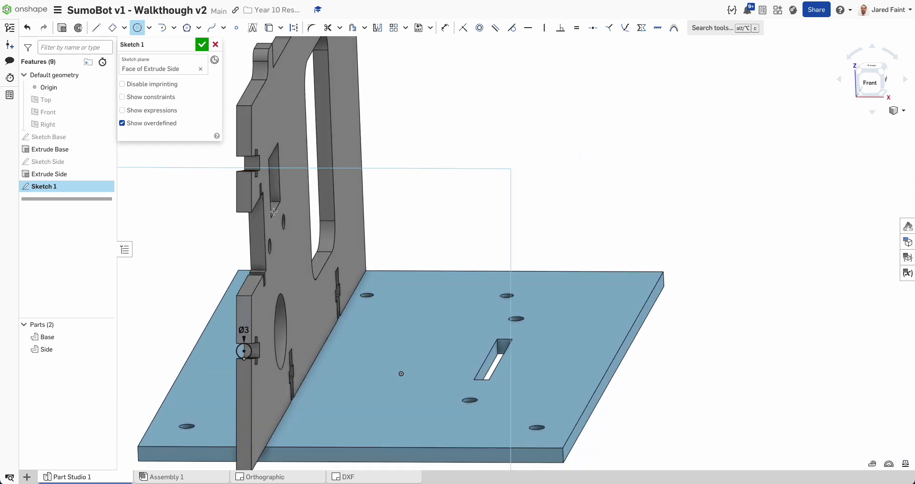
{"action": "scroll", "coordinate": [254, 173], "scroll_direction": "up", "scroll_amount": 3}
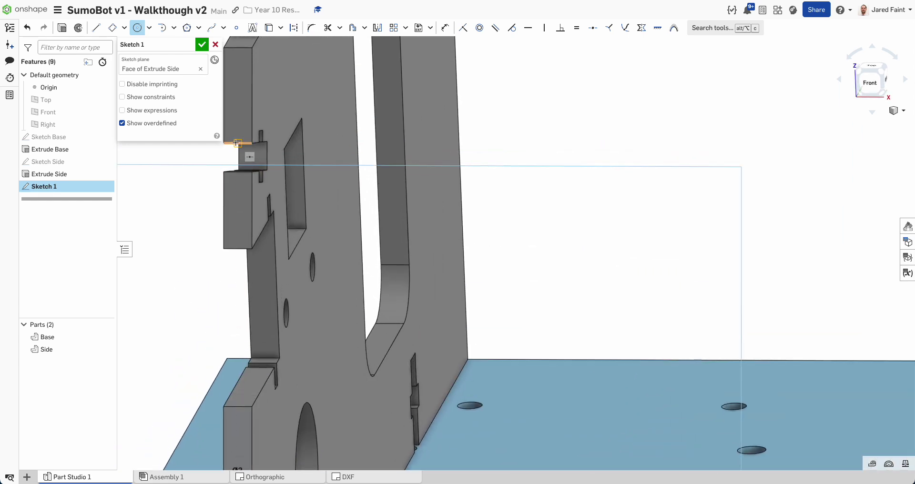
{"action": "left_click", "coordinate": [237, 142]}
{"action": "key", "text": "Escape"}
{"action": "key", "text": "c"}
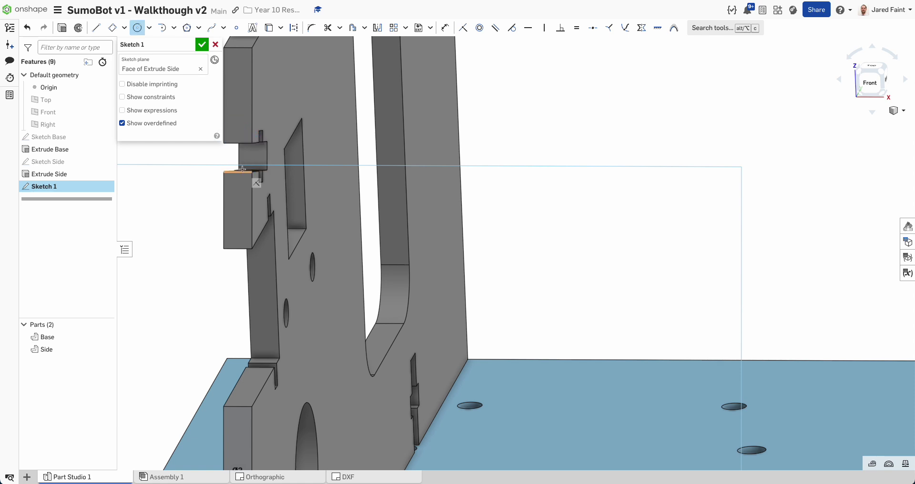
{"action": "left_click", "coordinate": [238, 156]}
{"action": "type", "text": "3"}
{"action": "key", "text": "Return"}
{"action": "scroll", "coordinate": [275, 223], "scroll_direction": "down", "scroll_amount": 3}
{"action": "right_click_drag", "start_coordinate": [274, 223], "coordinate": [238, 298]}
{"action": "scroll", "coordinate": [269, 288], "scroll_direction": "down", "scroll_amount": 3}
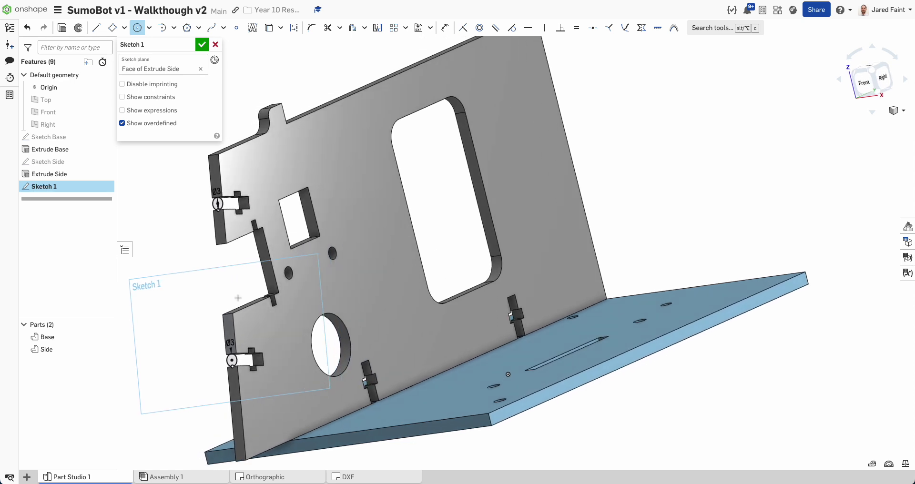
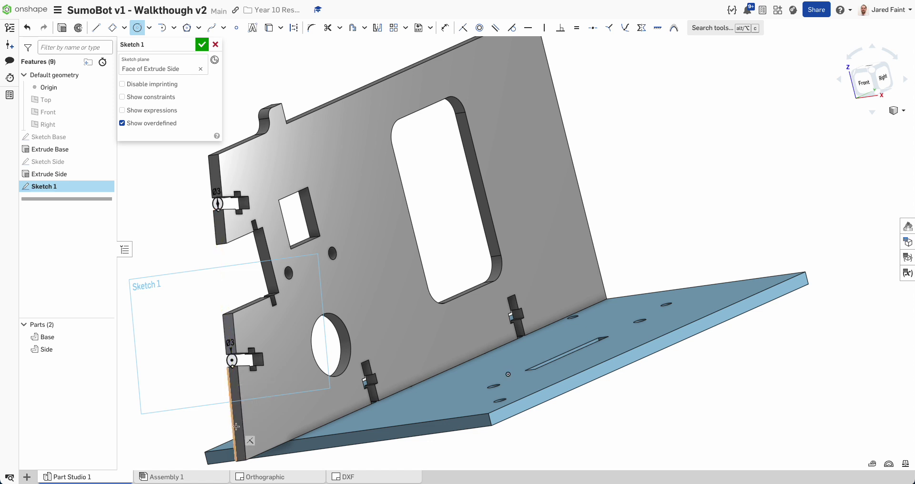
{"action": "left_click", "coordinate": [202, 44]}
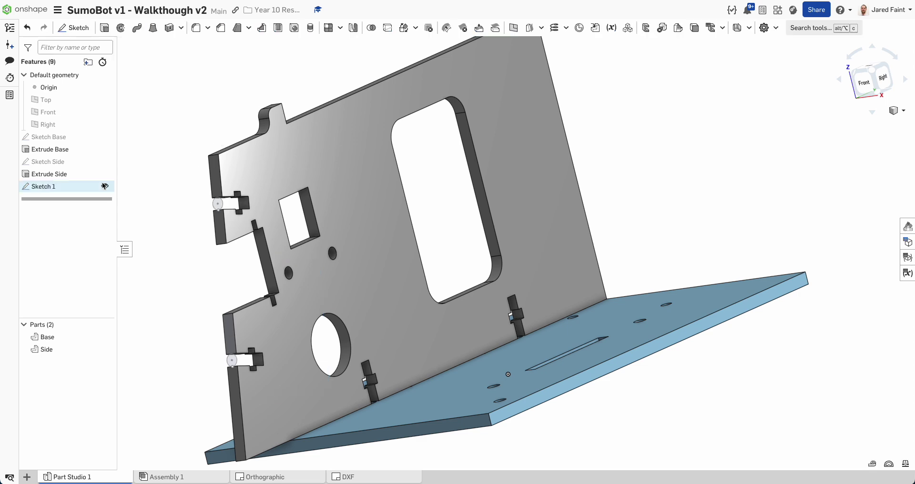
In Sketch Side, dimension the sensor cut-out's lower edge 33 mm above the side's bottom edge.
{"action": "left_click", "coordinate": [50, 162]}
{"action": "double_click", "coordinate": [51, 164]}
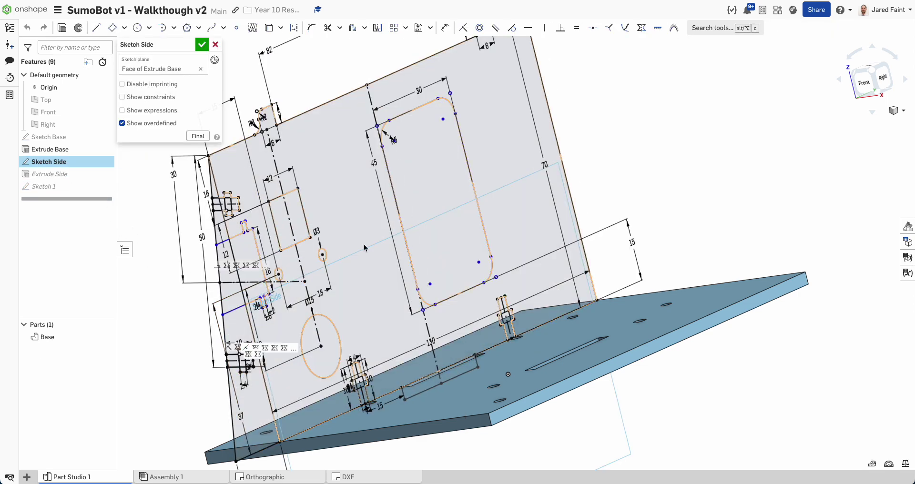
{"action": "key", "text": "n"}
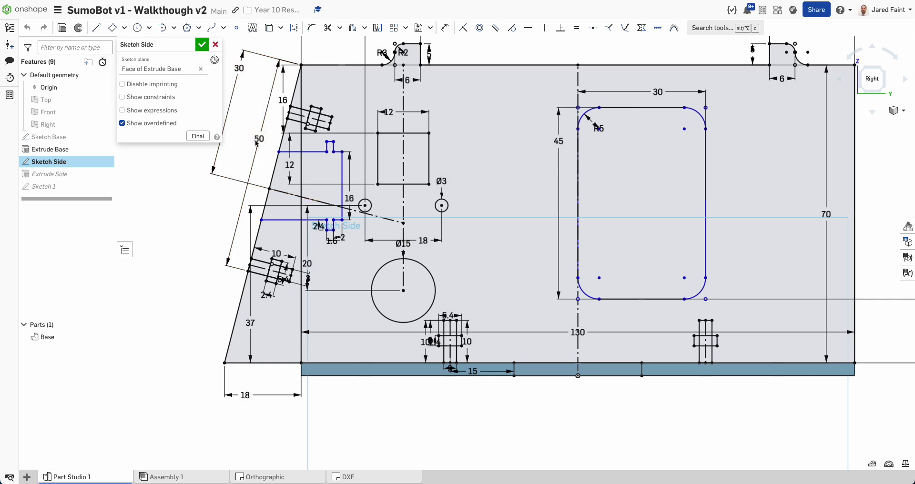
{"action": "key", "text": "u"}
{"action": "left_click", "coordinate": [284, 222]}
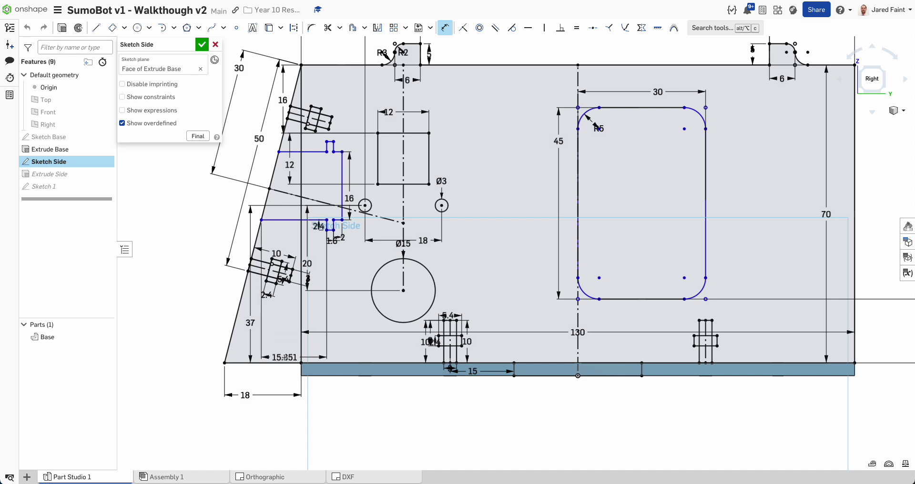
{"action": "left_click", "coordinate": [277, 363]}
{"action": "left_click", "coordinate": [162, 343]}
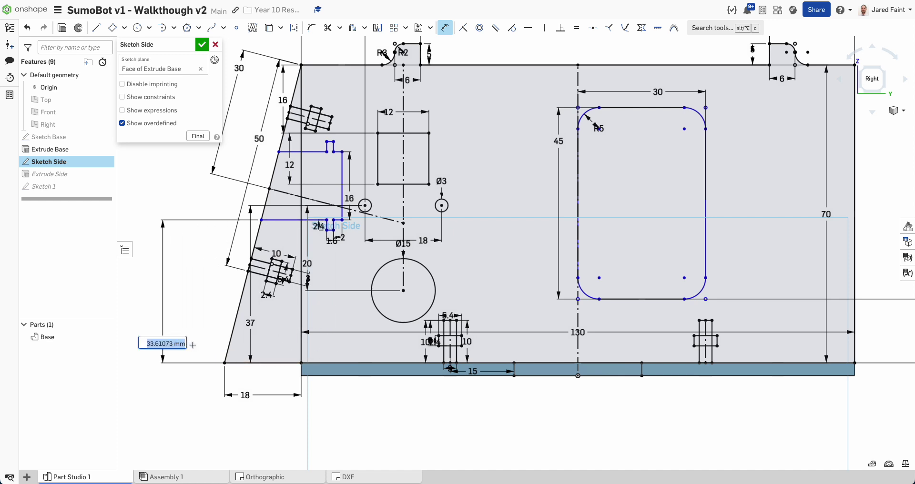
{"action": "type", "text": "33"}
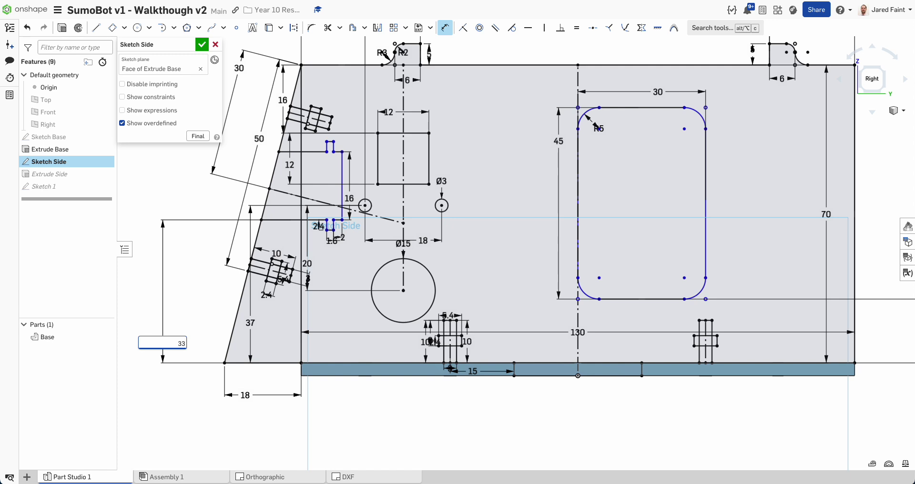
{"action": "key", "text": "Return"}
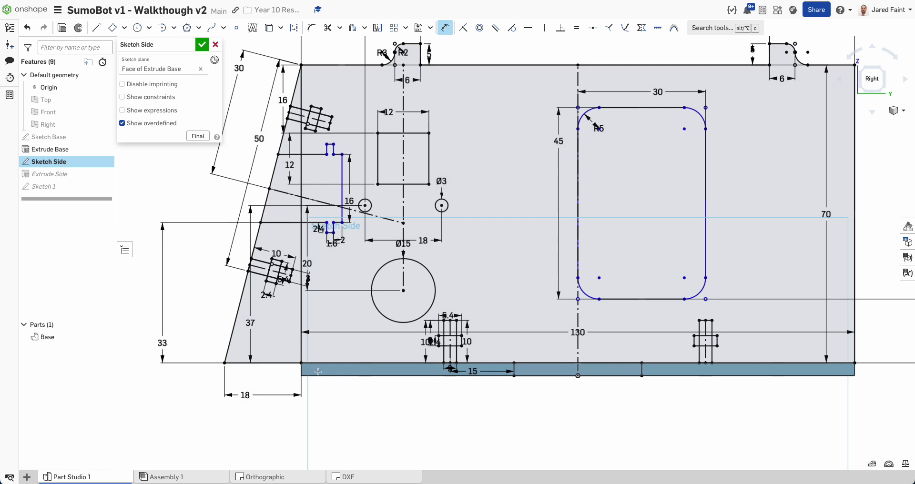
Draw a 3 by 8 mm aligned rectangle outside the side's slanted front edge, below the lower T-slot, with its long side on the edge.
{"action": "left_click", "coordinate": [112, 27]}
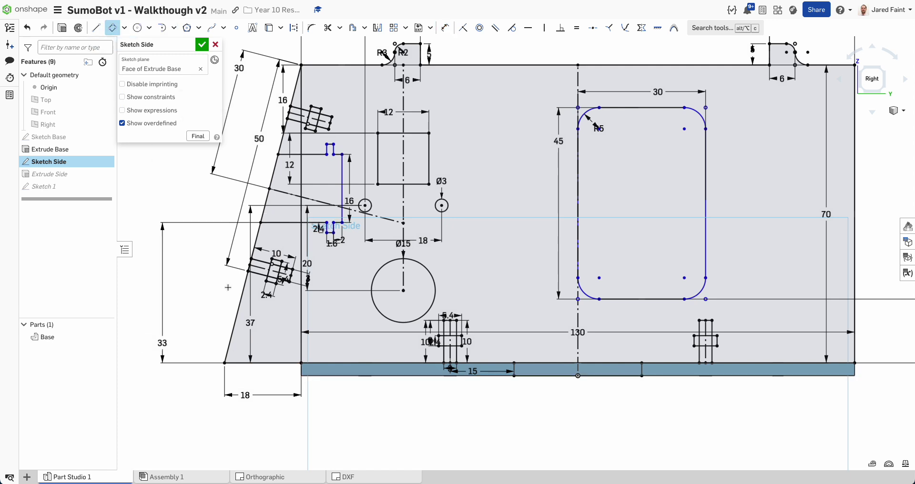
{"action": "scroll", "coordinate": [228, 288], "scroll_direction": "up", "scroll_amount": 1}
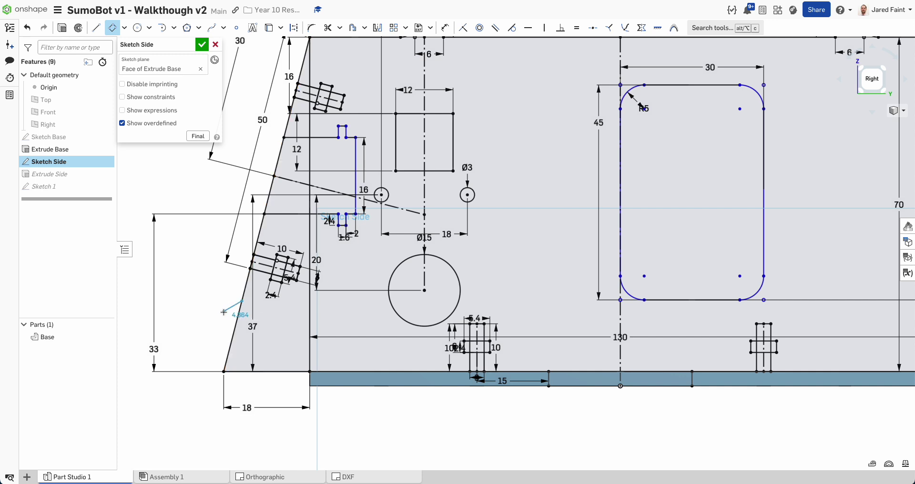
{"action": "left_click", "coordinate": [228, 297]}
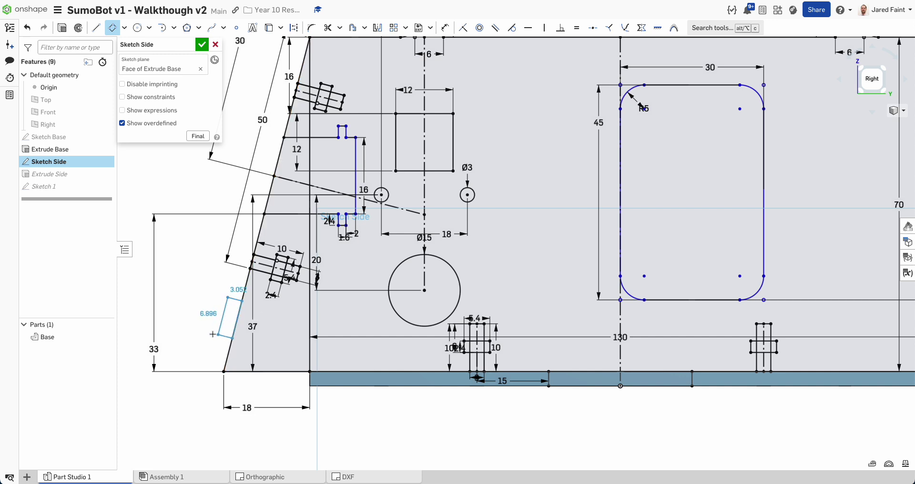
{"action": "left_click", "coordinate": [219, 334]}
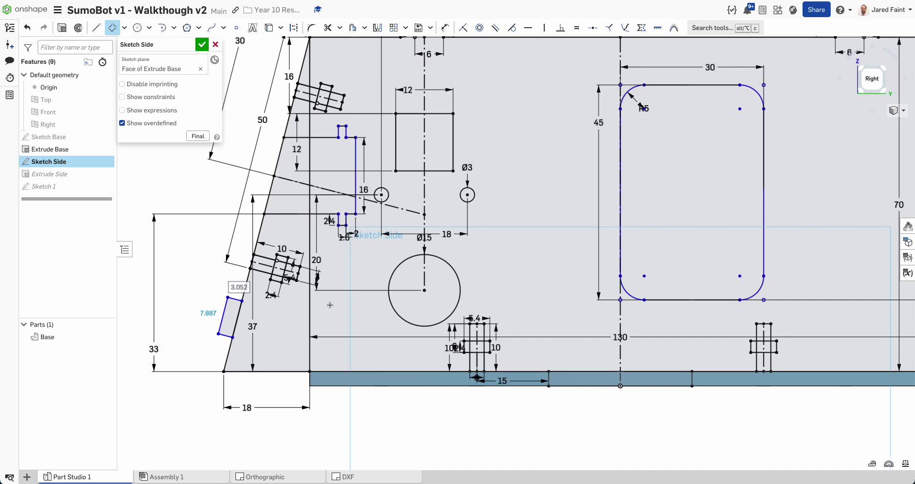
{"action": "type", "text": "3"}
{"action": "key", "text": "Tab"}
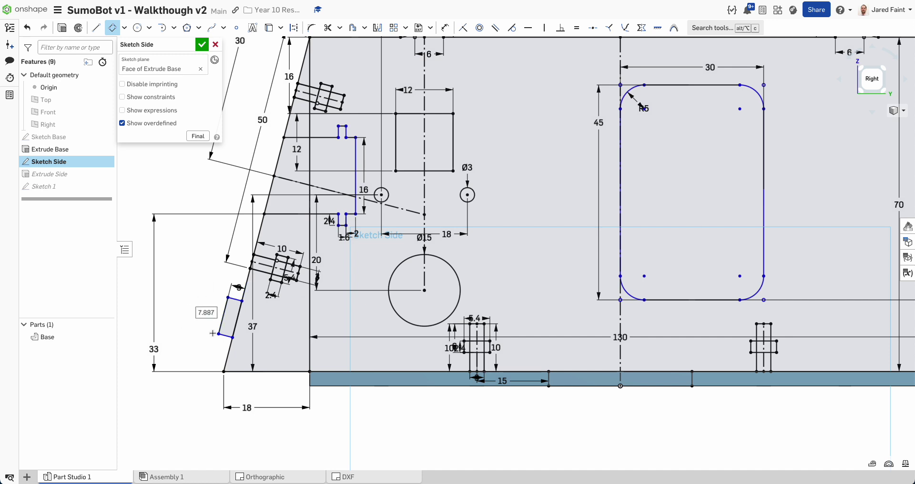
{"action": "type", "text": "8"}
{"action": "key", "text": "Return"}
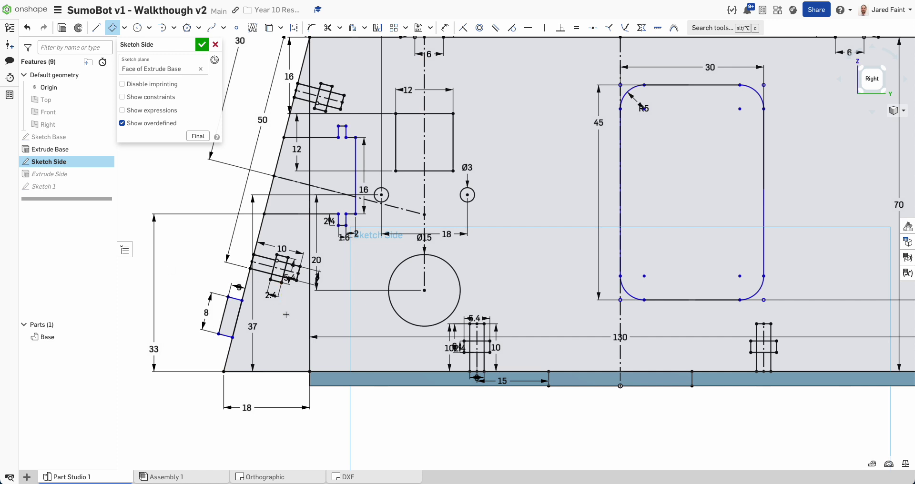
Dimension the lower tab rectangle's bottom end 8 mm from the side's bottom front corner.
{"action": "key", "text": "u"}
{"action": "left_click", "coordinate": [225, 337]}
{"action": "left_click", "coordinate": [198, 340]}
{"action": "type", "text": "8"}
{"action": "key", "text": "Return"}
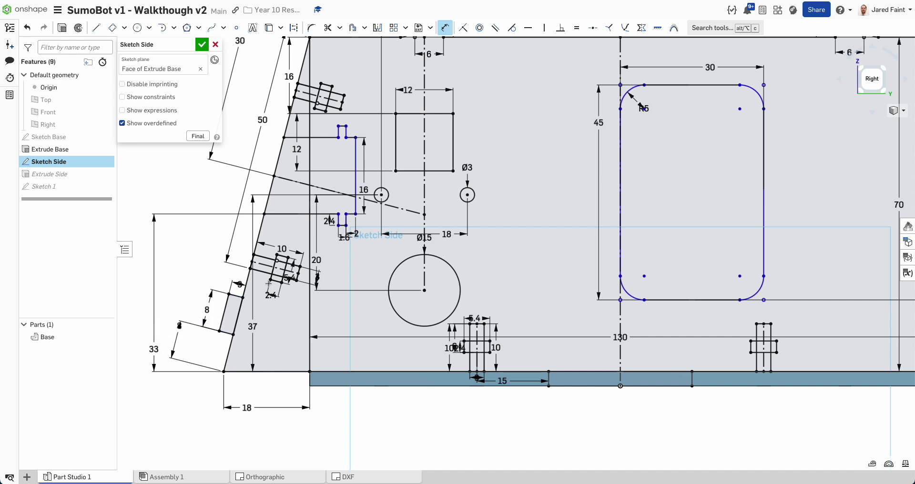
Draw a second aligned rectangle, 3 by 6 mm, outside the slanted front edge at its upper end.
{"action": "scroll", "coordinate": [219, 260], "scroll_direction": "down", "scroll_amount": 3}
{"action": "scroll", "coordinate": [309, 221], "scroll_direction": "up", "scroll_amount": 3}
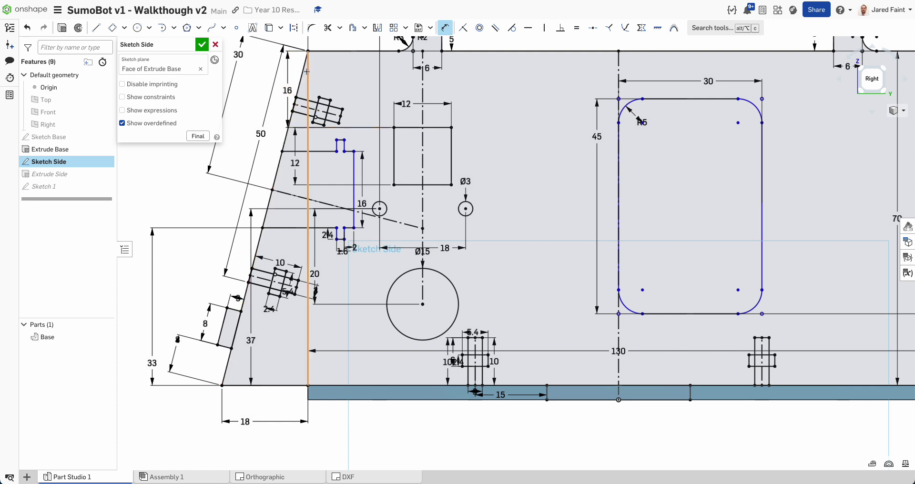
{"action": "right_click_drag", "start_coordinate": [306, 72], "coordinate": [313, 91]}
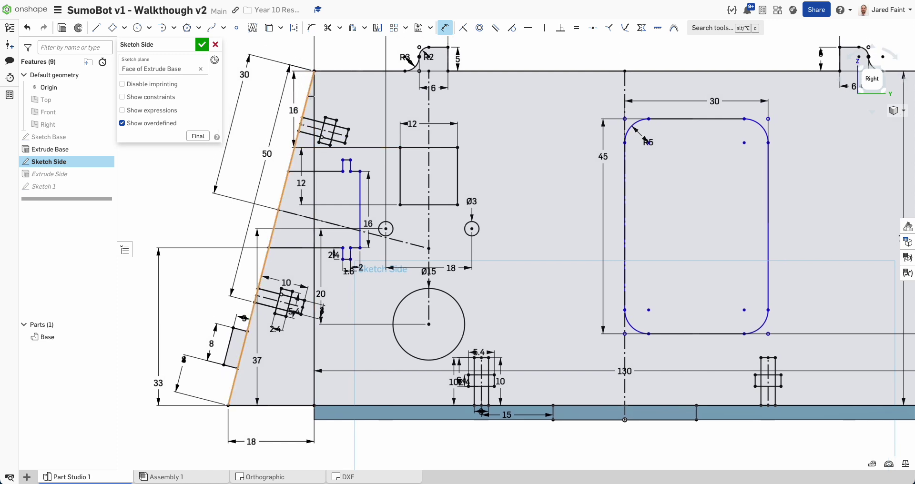
{"action": "scroll", "coordinate": [311, 97], "scroll_direction": "up", "scroll_amount": 1}
{"action": "scroll", "coordinate": [326, 121], "scroll_direction": "up", "scroll_amount": 2}
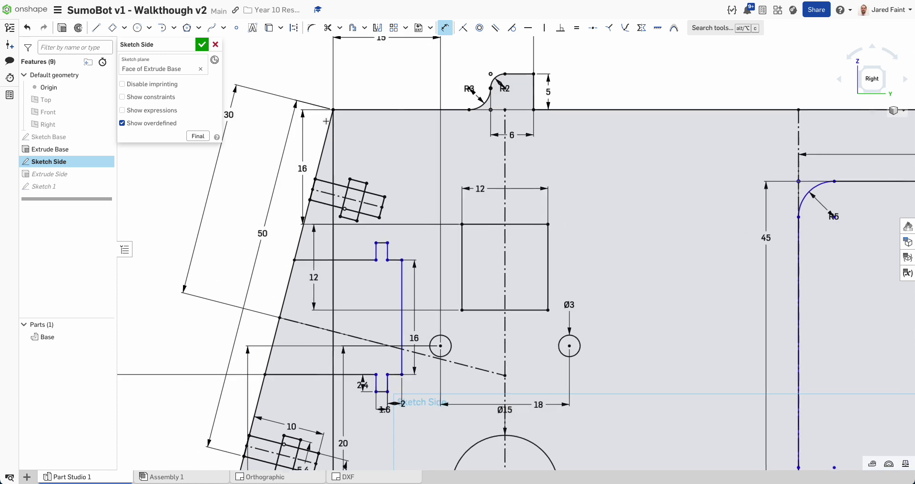
{"action": "left_click", "coordinate": [320, 151]}
{"action": "key", "text": "Escape"}
{"action": "left_click", "coordinate": [113, 28]}
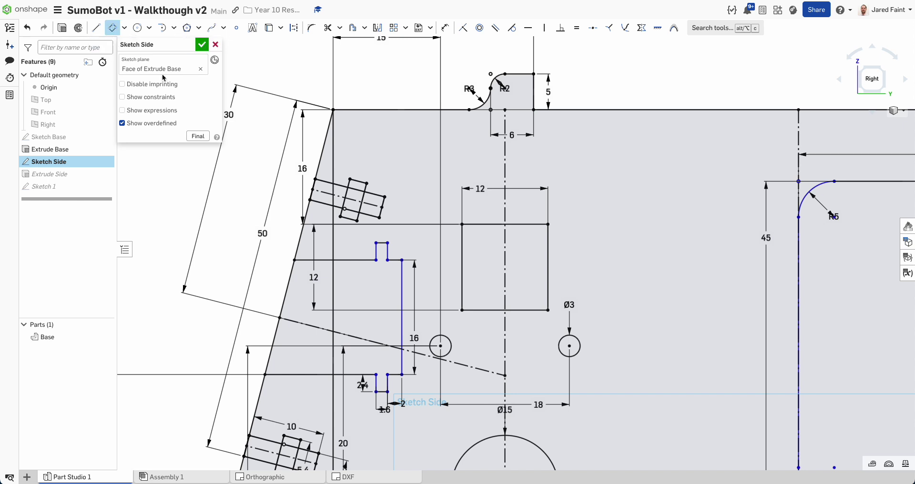
{"action": "left_click", "coordinate": [305, 141]}
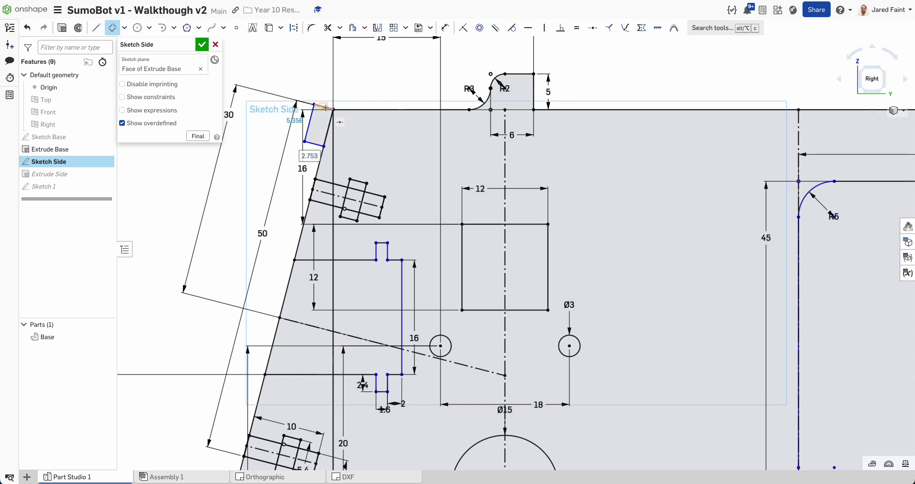
{"action": "left_click", "coordinate": [325, 108]}
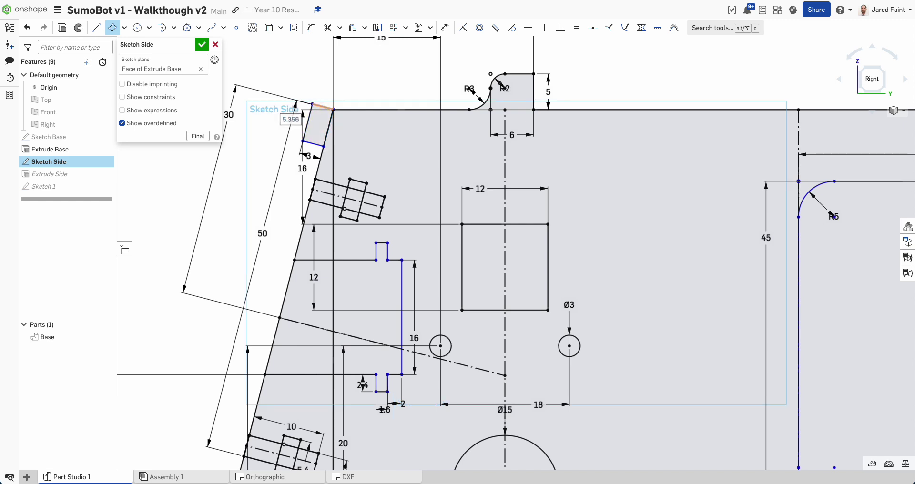
{"action": "type", "text": "6"}
{"action": "key", "text": "Return"}
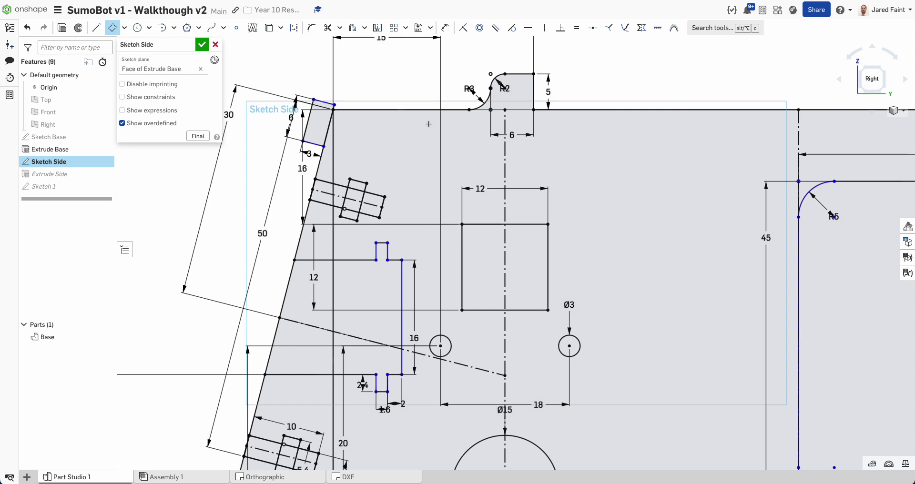
Make the upper tab rectangle's inner top corner coincident with the side's top front corner, and accept Sketch Side.
{"action": "key", "text": "i"}
{"action": "scroll", "coordinate": [315, 118], "scroll_direction": "up", "scroll_amount": 3}
{"action": "left_click", "coordinate": [346, 97]}
{"action": "scroll", "coordinate": [324, 137], "scroll_direction": "down", "scroll_amount": 2}
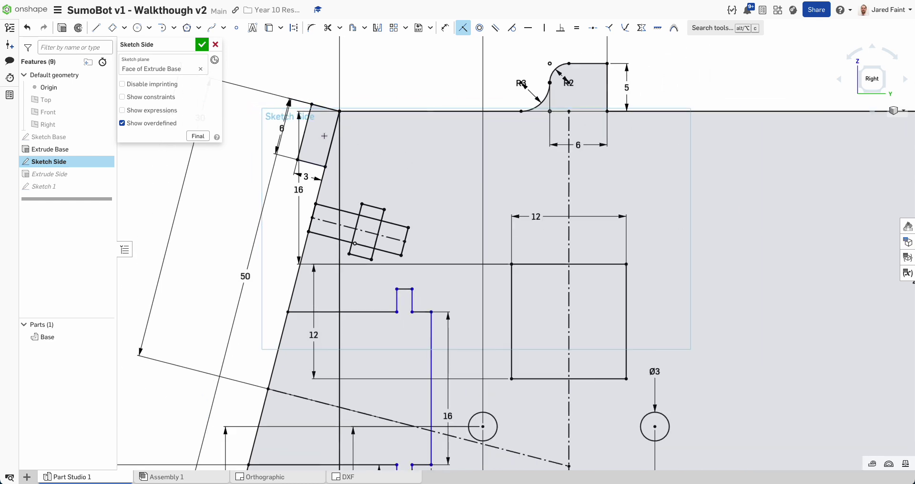
{"action": "scroll", "coordinate": [324, 136], "scroll_direction": "down", "scroll_amount": 1}
{"action": "left_click", "coordinate": [202, 44]}
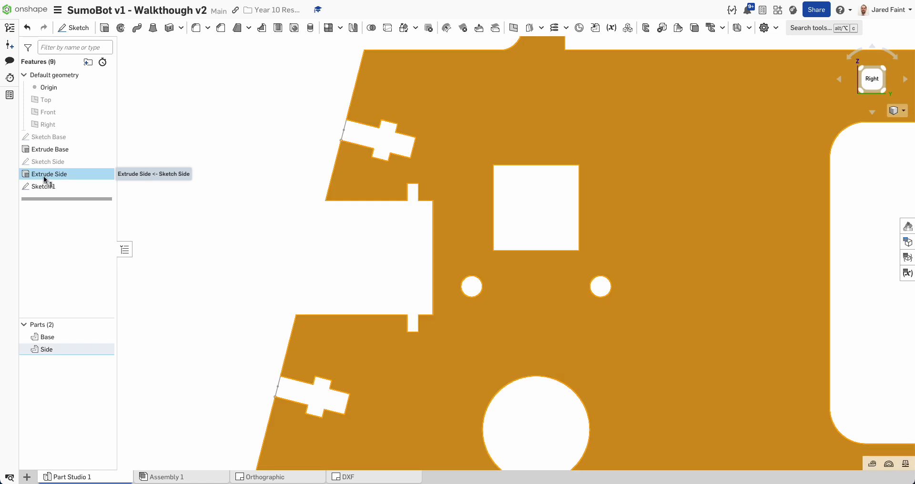
Edit Extrude Side to add the two new front-edge tab regions to its selection, and accept it.
{"action": "double_click", "coordinate": [44, 177]}
{"action": "left_click", "coordinate": [347, 71]}
{"action": "middle_click_drag", "start_coordinate": [325, 272], "coordinate": [394, 115]}
{"action": "left_click", "coordinate": [314, 307]}
{"action": "scroll", "coordinate": [403, 227], "scroll_direction": "down", "scroll_amount": 2}
{"action": "middle_click_drag", "start_coordinate": [446, 181], "coordinate": [324, 267]}
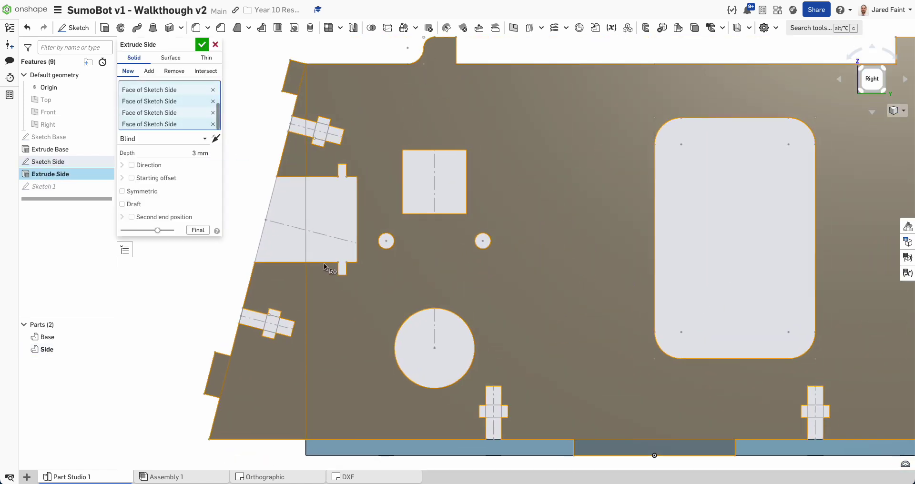
{"action": "left_click", "coordinate": [202, 44]}
Reopen Sketch 1 for editing and rename it Sketch Front.
{"action": "scroll", "coordinate": [293, 153], "scroll_direction": "down", "scroll_amount": 2}
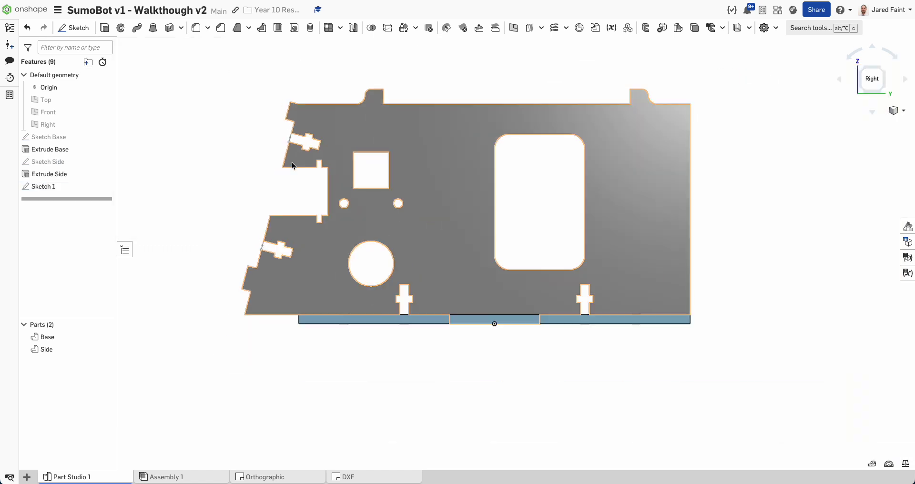
{"action": "right_click_drag", "start_coordinate": [292, 158], "coordinate": [308, 170]}
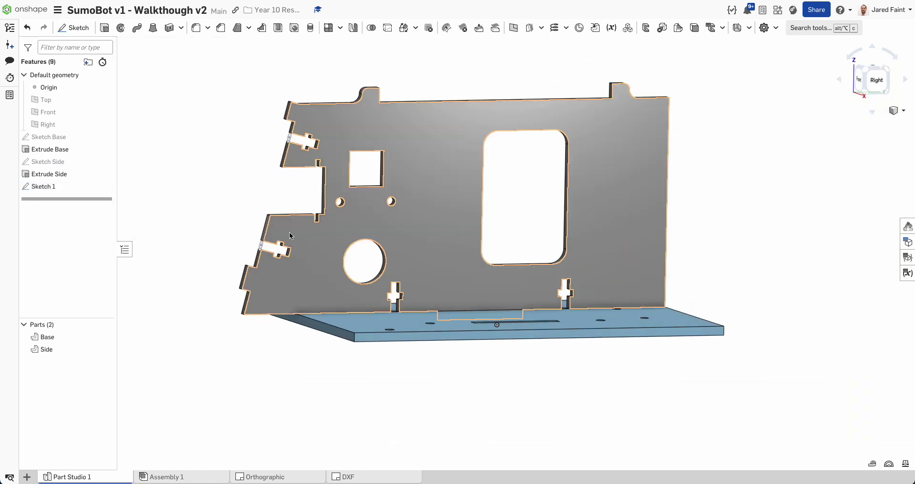
{"action": "double_click", "coordinate": [50, 188]}
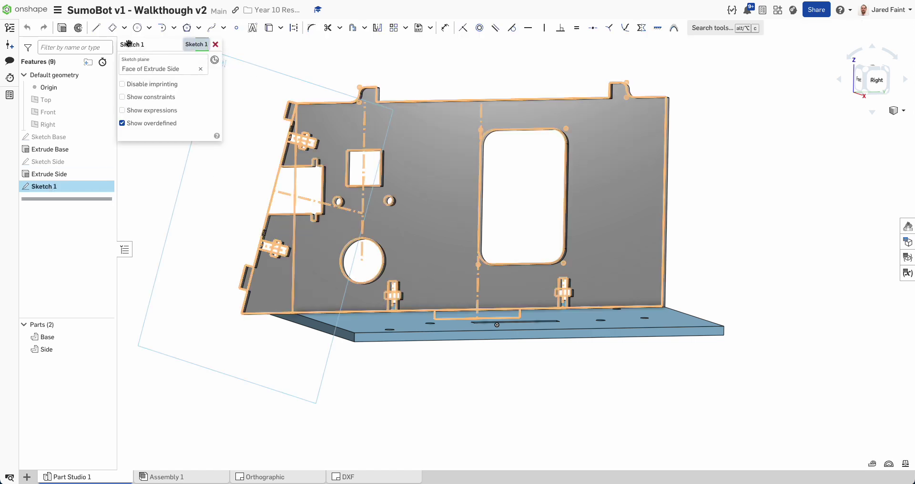
{"action": "left_click", "coordinate": [161, 45]}
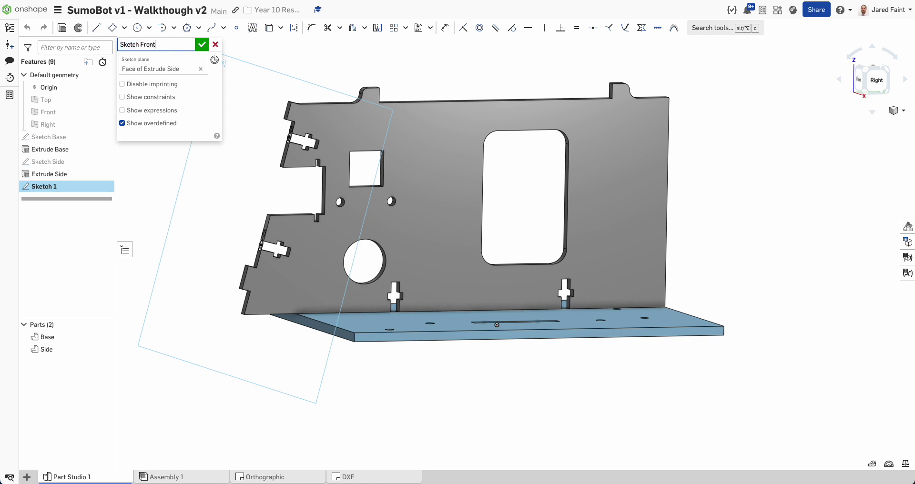
In Sketch Front, viewed normal to its plane, draw a corner rectangle over the lower tab's front face.
{"action": "right_click_drag", "start_coordinate": [243, 229], "coordinate": [275, 237]}
{"action": "key", "text": "n"}
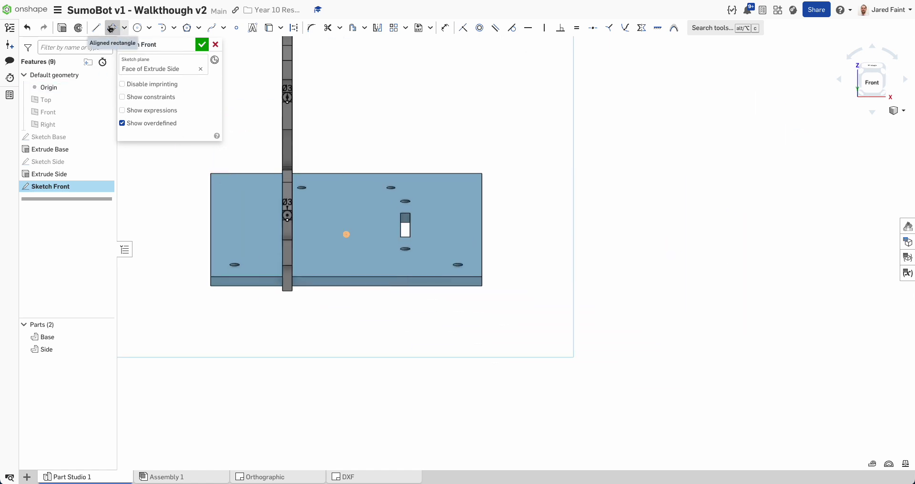
{"action": "left_click", "coordinate": [126, 29]}
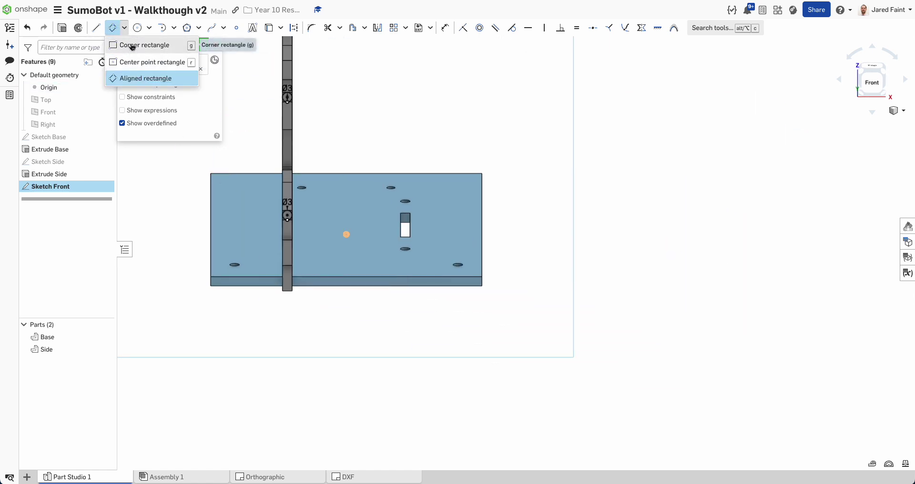
{"action": "left_click", "coordinate": [136, 44]}
{"action": "scroll", "coordinate": [289, 249], "scroll_direction": "up", "scroll_amount": 2}
{"action": "left_click", "coordinate": [280, 237]}
{"action": "left_click", "coordinate": [293, 272]}
Draw another corner rectangle over the upper tab's front face, about 3 mm wide and 6 mm high.
{"action": "middle_click_drag", "start_coordinate": [286, 165], "coordinate": [288, 236]}
{"action": "middle_click_drag", "start_coordinate": [286, 117], "coordinate": [277, 120]}
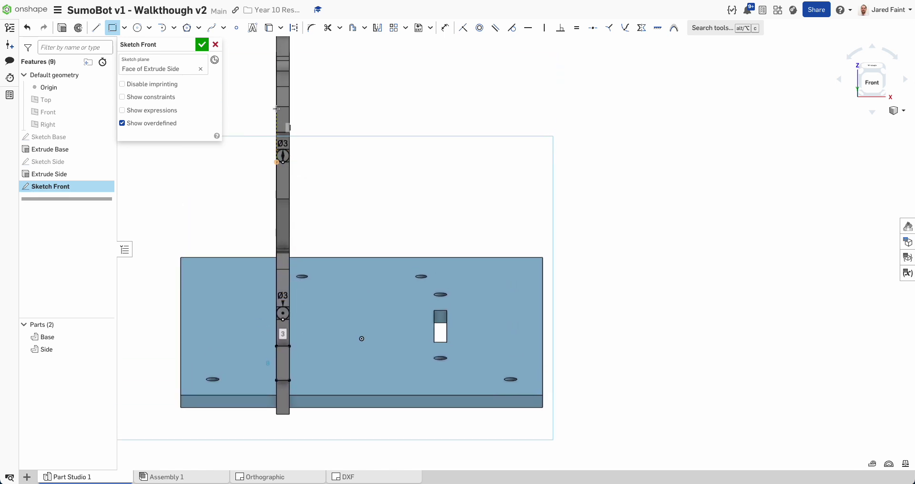
{"action": "right_click_drag", "start_coordinate": [278, 90], "coordinate": [267, 96]}
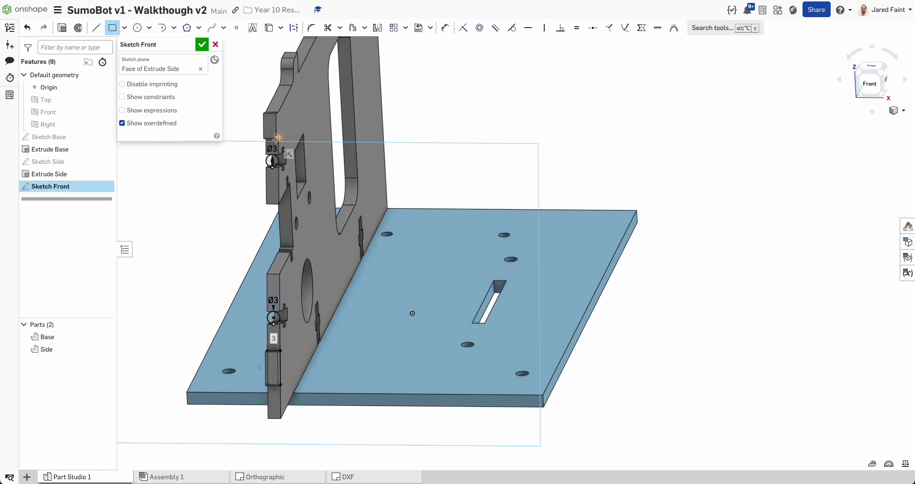
{"action": "scroll", "coordinate": [275, 137], "scroll_direction": "up", "scroll_amount": 3}
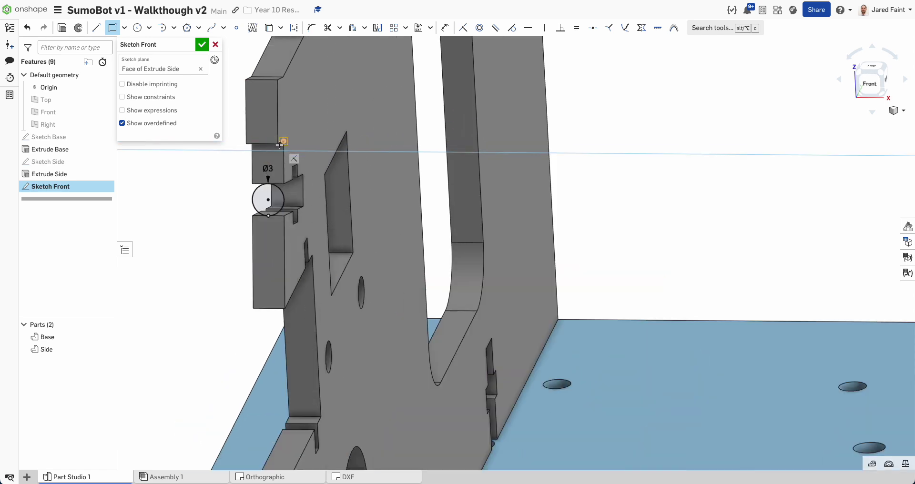
{"action": "key", "text": "n"}
{"action": "middle_click_drag", "start_coordinate": [441, 99], "coordinate": [366, 261]}
{"action": "middle_click_drag", "start_coordinate": [426, 81], "coordinate": [394, 173]}
{"action": "right_click_drag", "start_coordinate": [395, 173], "coordinate": [383, 176]}
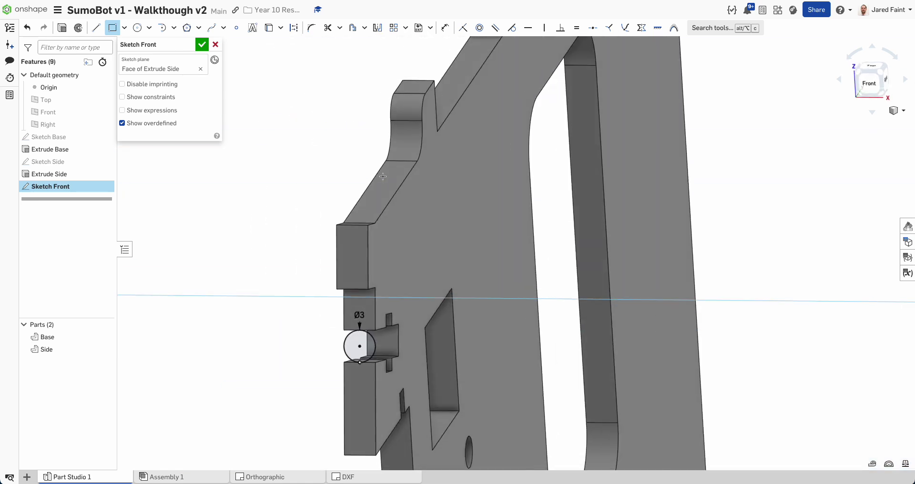
{"action": "left_click", "coordinate": [337, 224]}
{"action": "left_click", "coordinate": [368, 289]}
{"action": "mouse_move", "coordinate": [421, 290]}
{"action": "right_mouse_down"}
{"action": "mouse_move", "coordinate": [401, 290]}
{"action": "mouse_move", "coordinate": [428, 291]}
{"action": "mouse_move", "coordinate": [406, 218]}
{"action": "right_mouse_up"}
In Sketch Front, draw a large corner rectangle enclosing the Side and Base, and set its height to 120 mm.
{"action": "scroll", "coordinate": [429, 290], "scroll_direction": "down", "scroll_amount": 5}
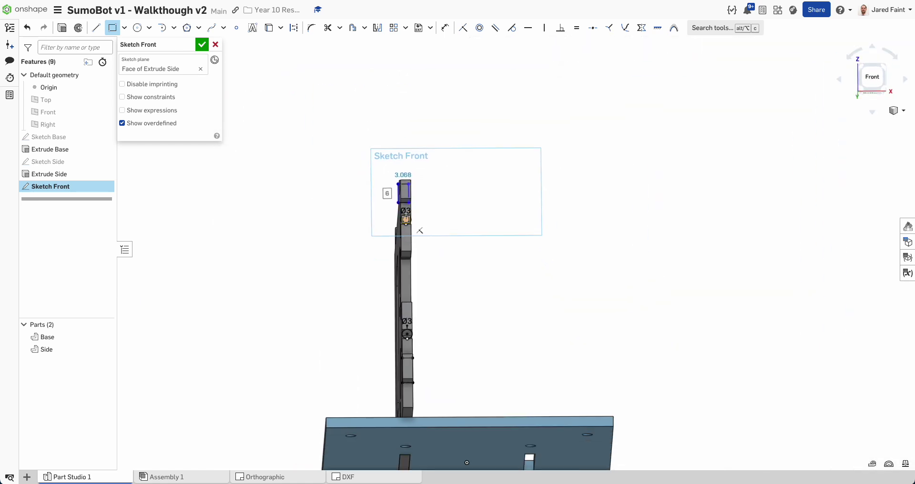
{"action": "key", "text": "n"}
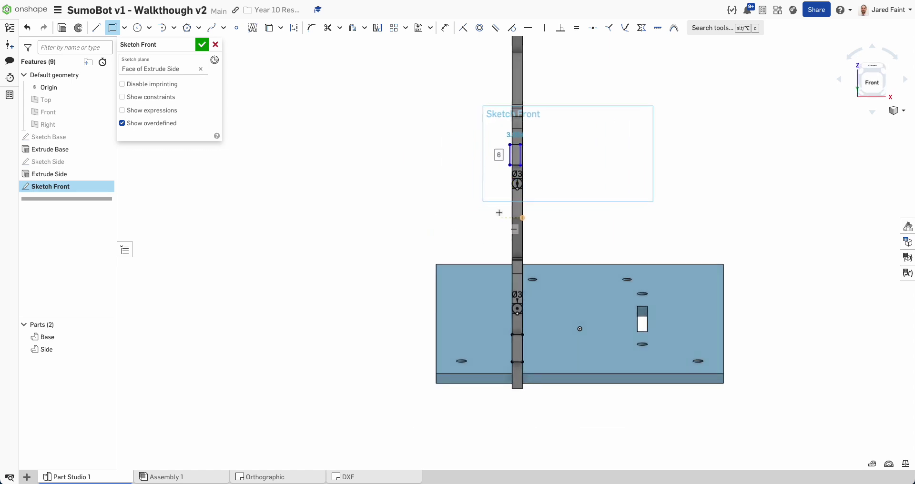
{"action": "left_click", "coordinate": [432, 378]}
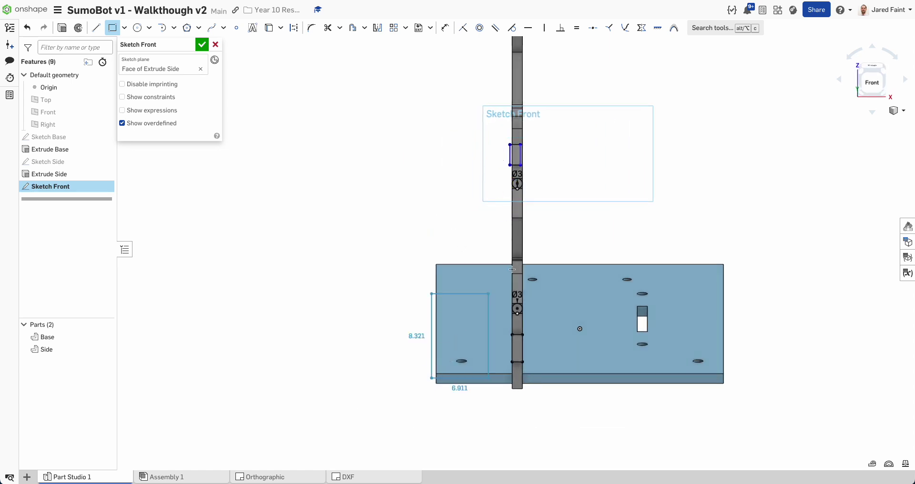
{"action": "middle_click_drag", "start_coordinate": [735, 55], "coordinate": [703, 144]}
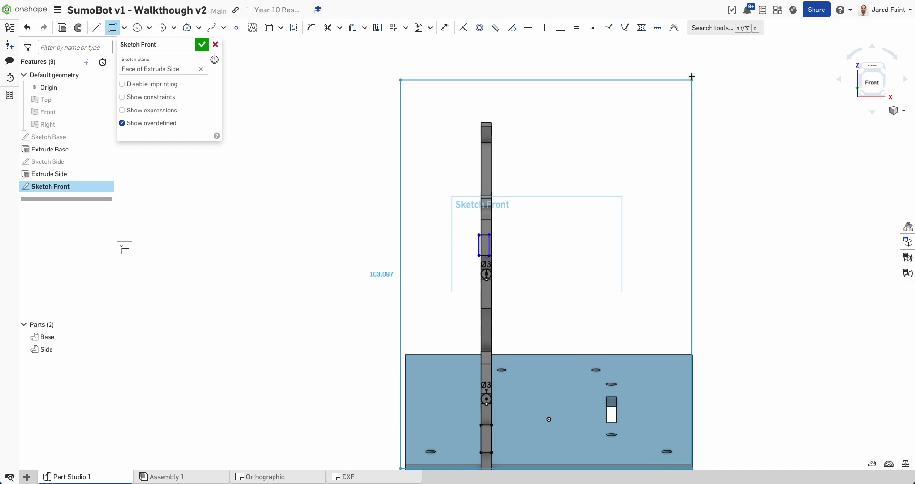
{"action": "left_click", "coordinate": [697, 61]}
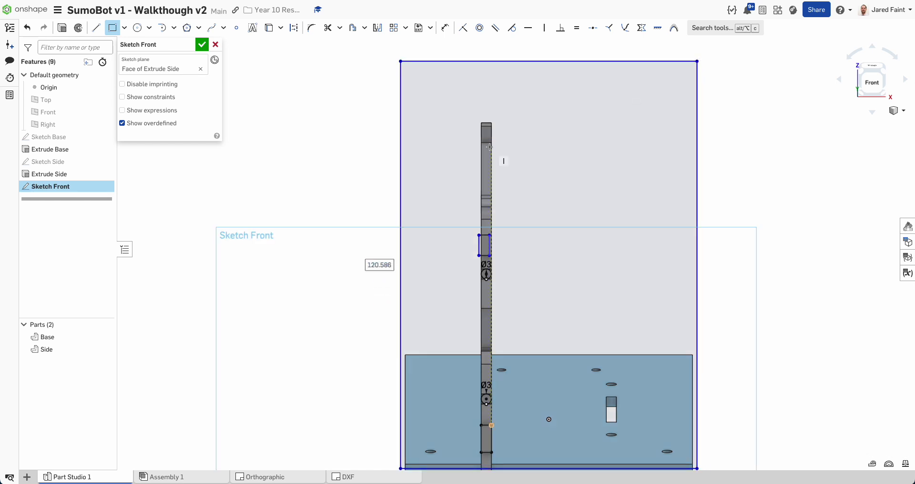
{"action": "type", "text": "120"}
{"action": "key", "text": "Return"}
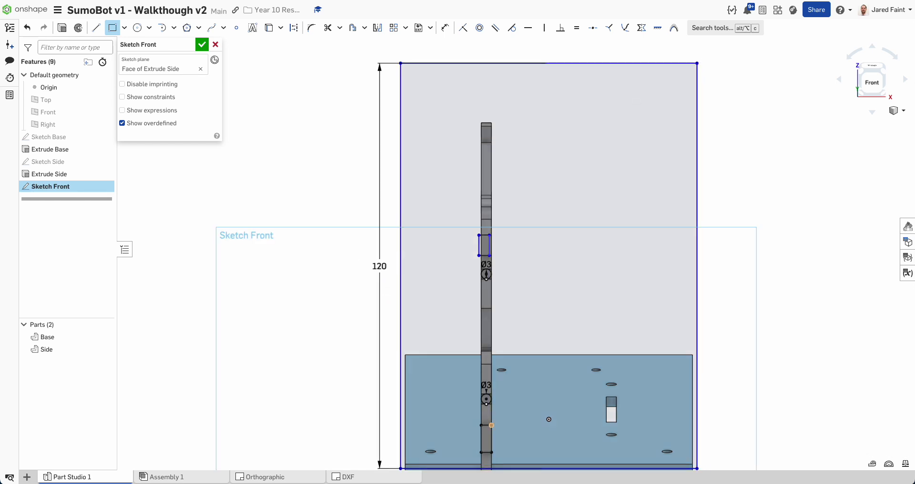
Set the large rectangle's width to 140 mm and reposition it so it sits roughly centred on the Base.
{"action": "scroll", "coordinate": [482, 209], "scroll_direction": "down", "scroll_amount": 1}
{"action": "middle_click_drag", "start_coordinate": [489, 257], "coordinate": [466, 198]}
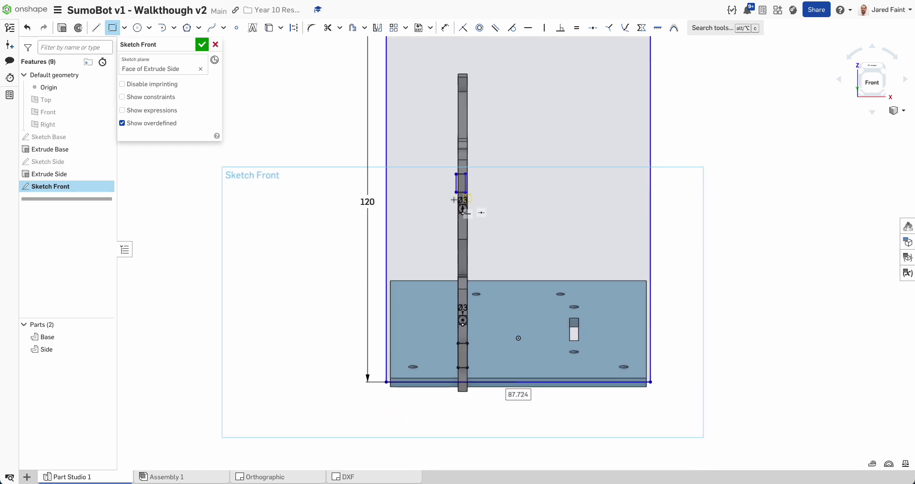
{"action": "left_click", "coordinate": [531, 390]}
{"action": "type", "text": "140"}
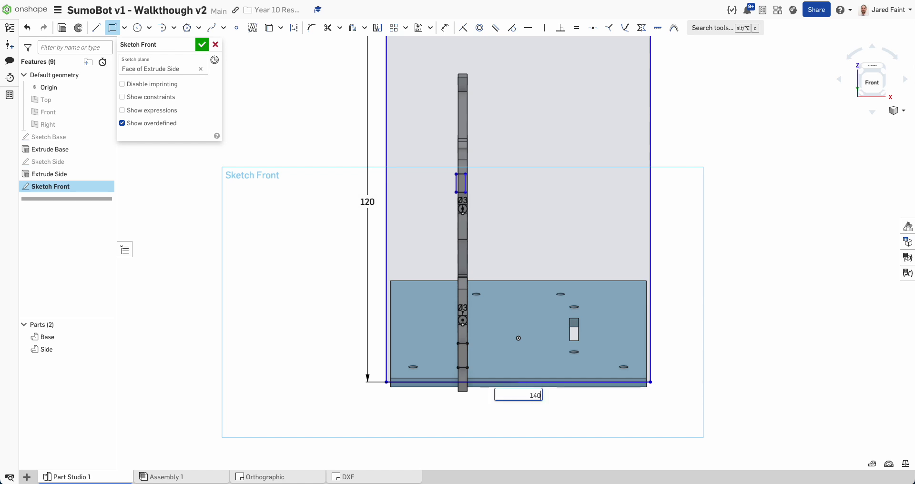
{"action": "key", "text": "Return"}
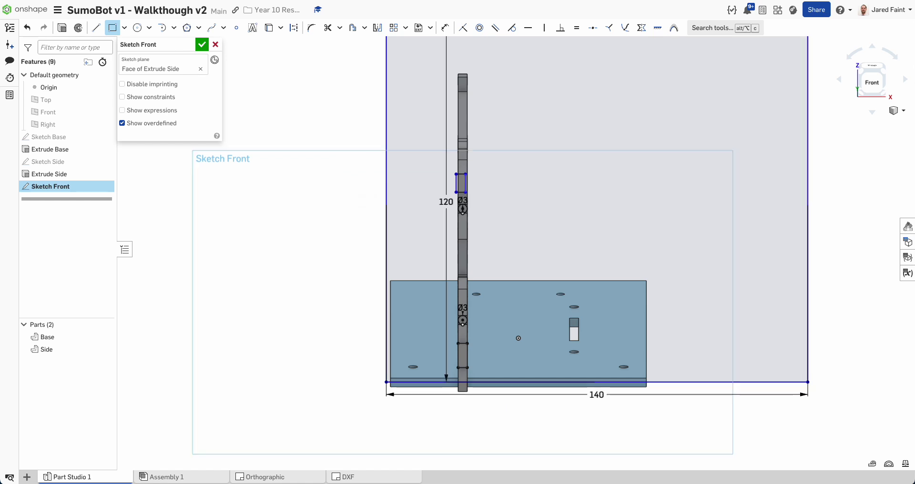
{"action": "scroll", "coordinate": [536, 372], "scroll_direction": "down", "scroll_amount": 3}
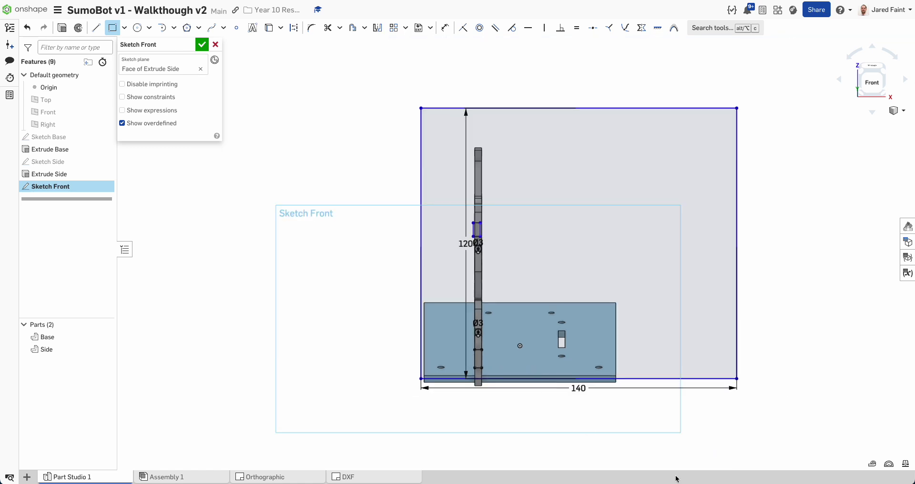
{"action": "key", "text": "Escape"}
{"action": "left_click_drag", "start_coordinate": [729, 386], "coordinate": [679, 392]}
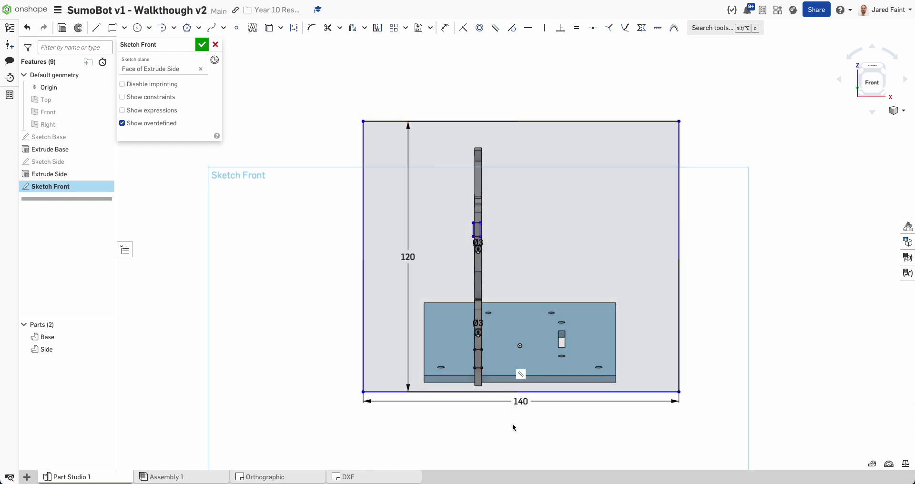
Draw a vertical construction line from the origin up to the large rectangle's top edge.
{"action": "left_click", "coordinate": [96, 27]}
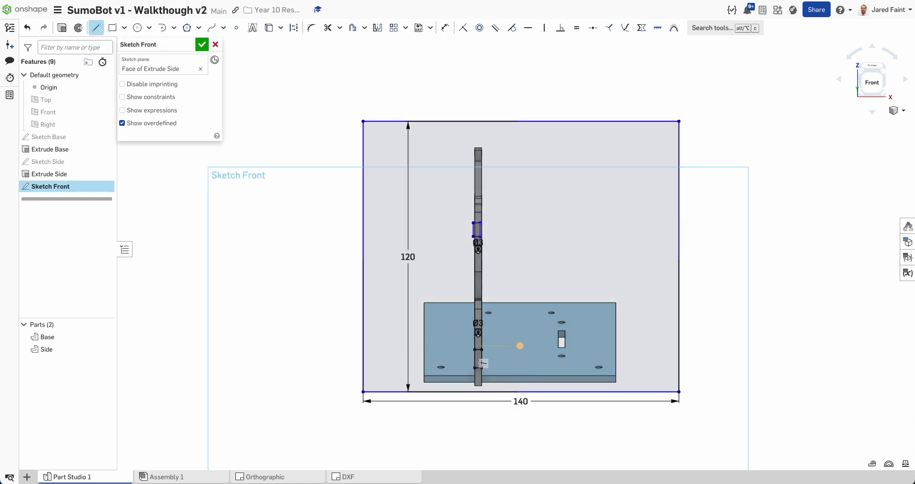
{"action": "left_click", "coordinate": [520, 346]}
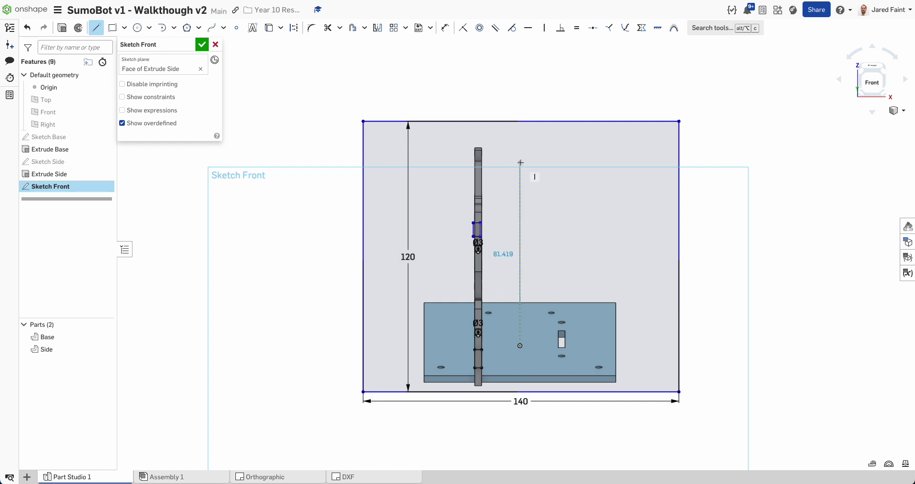
{"action": "left_click", "coordinate": [520, 122]}
{"action": "key", "text": "Escape"}
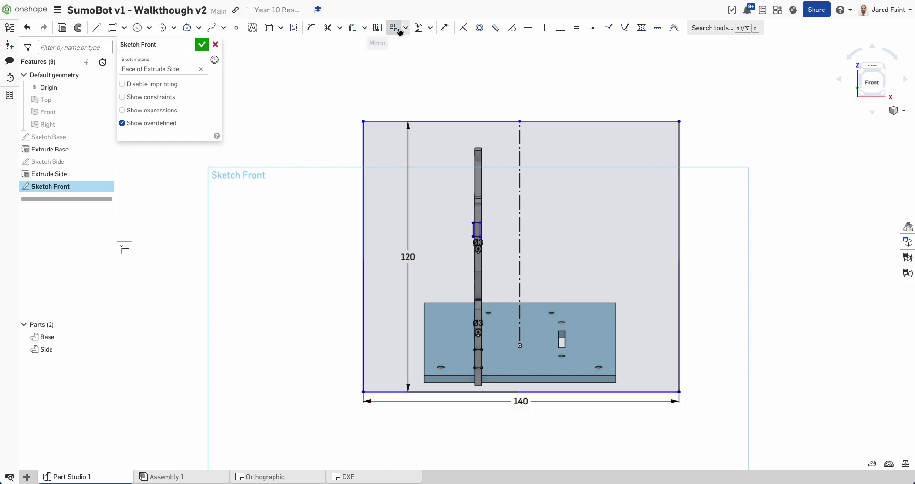
Make the large rectangle's two vertical sides symmetric about the construction line.
{"action": "left_click", "coordinate": [642, 28]}
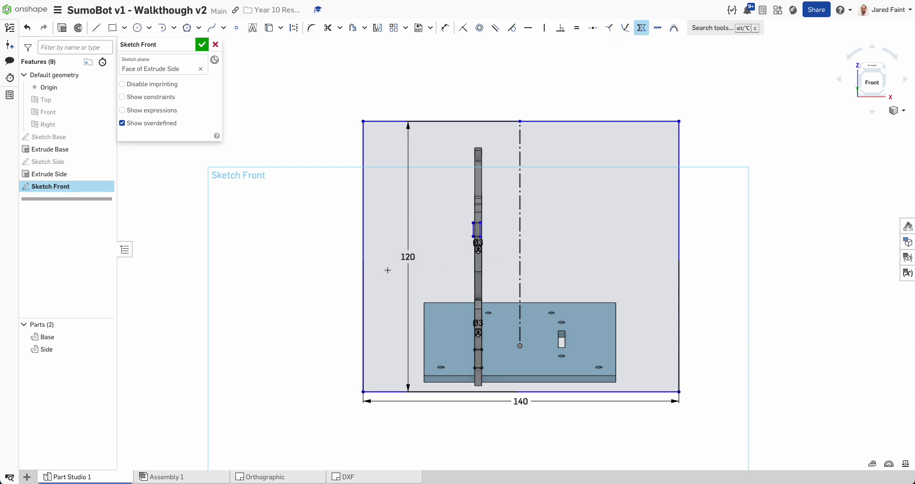
{"action": "left_click", "coordinate": [363, 270]}
{"action": "left_click", "coordinate": [677, 278]}
{"action": "left_click", "coordinate": [520, 272]}
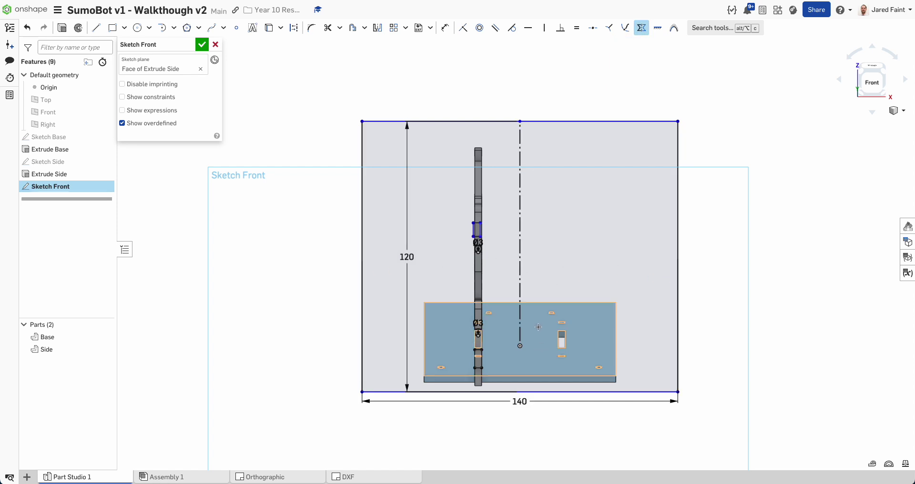
Mirror both tab rectangles and the upper 3 mm bolt hole across the construction line, and accept Sketch Front.
{"action": "right_click_drag", "start_coordinate": [538, 327], "coordinate": [491, 327]}
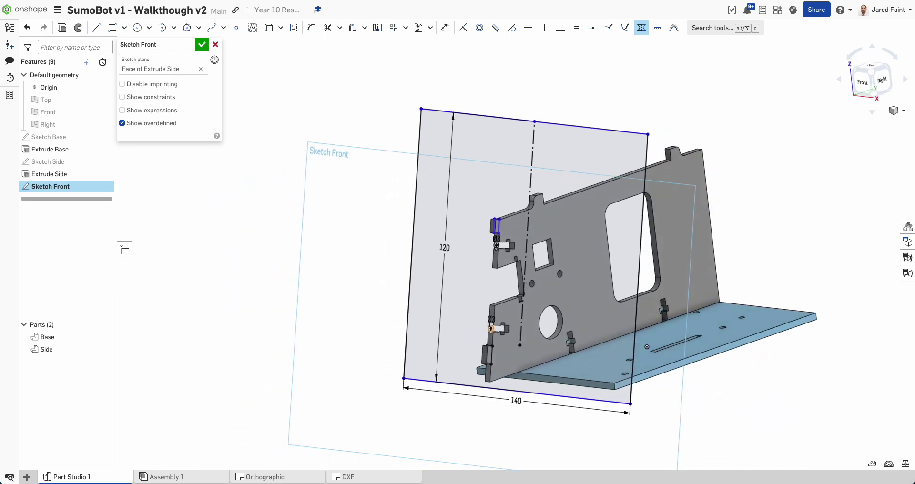
{"action": "scroll", "coordinate": [517, 304], "scroll_direction": "up", "scroll_amount": 5}
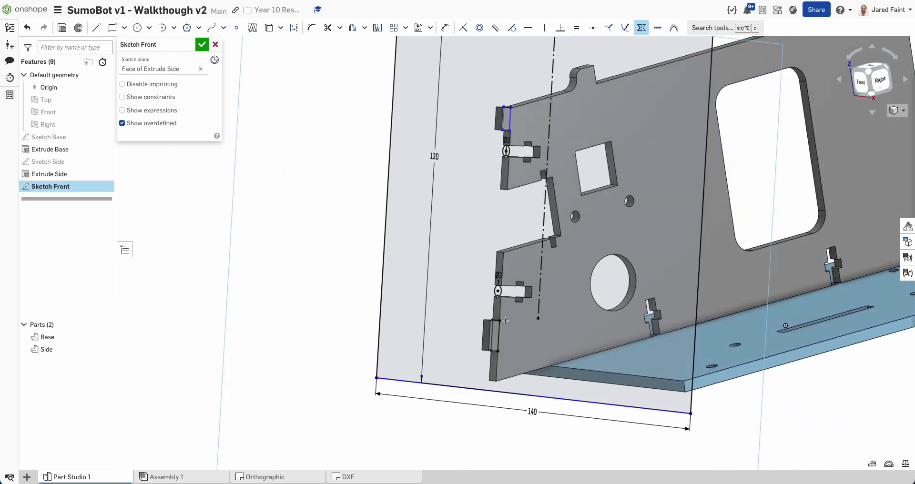
{"action": "scroll", "coordinate": [534, 215], "scroll_direction": "down", "scroll_amount": 4}
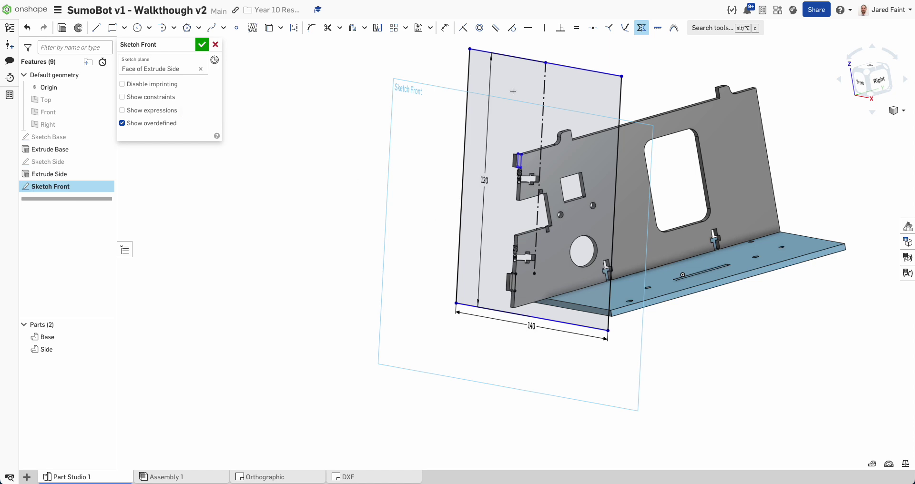
{"action": "right_click_drag", "start_coordinate": [499, 212], "coordinate": [529, 199]}
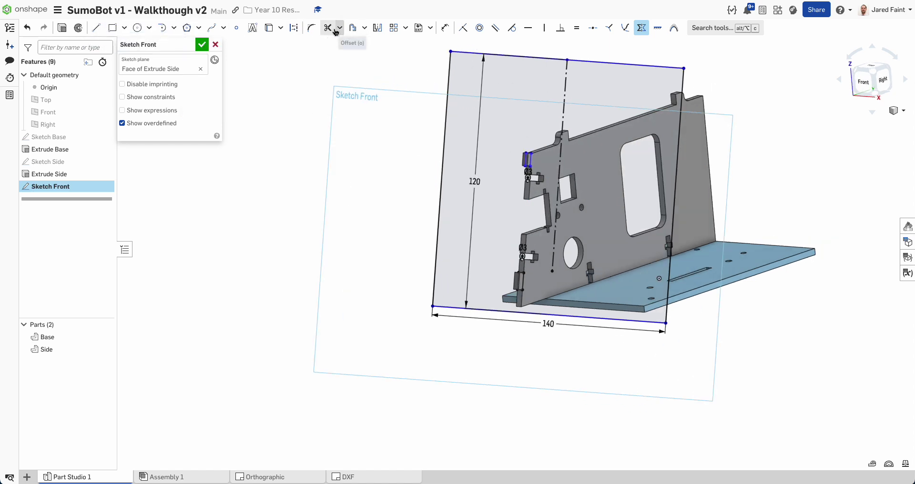
{"action": "left_click", "coordinate": [377, 28]}
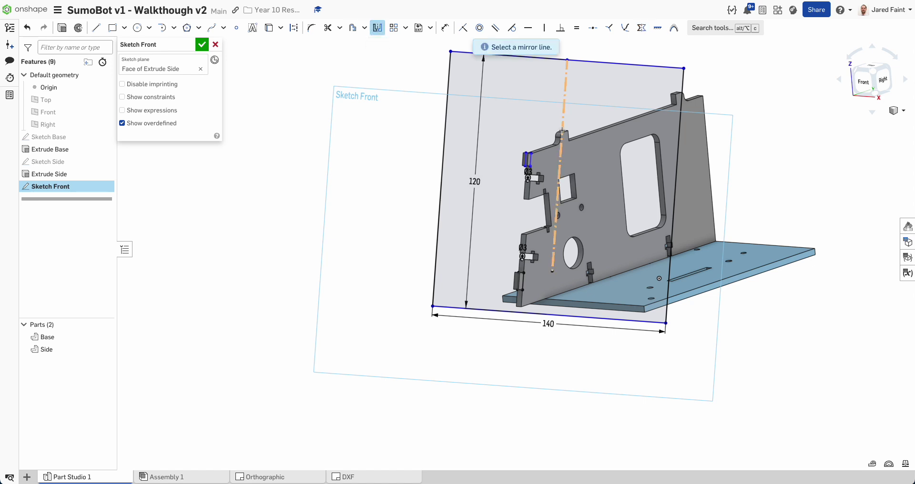
{"action": "left_click", "coordinate": [562, 132]}
{"action": "left_click_drag", "start_coordinate": [513, 139], "coordinate": [537, 180]}
{"action": "left_click_drag", "start_coordinate": [501, 261], "coordinate": [541, 318]}
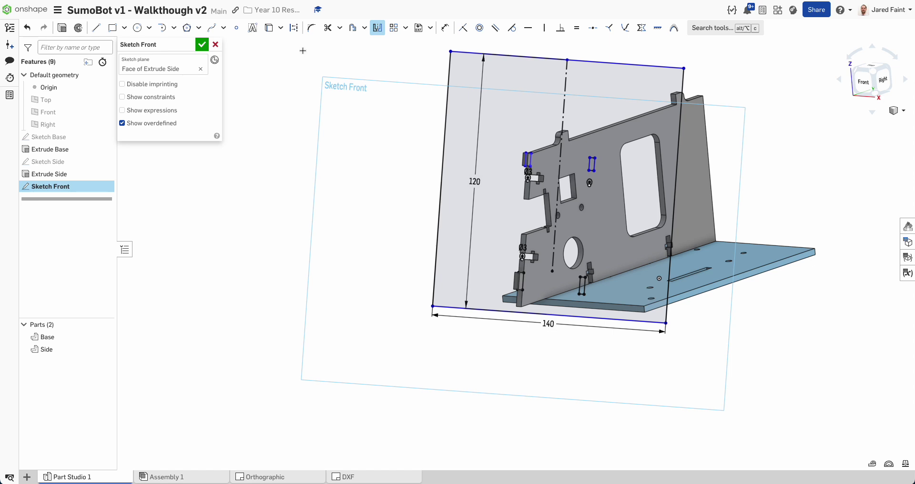
{"action": "left_click", "coordinate": [202, 45]}
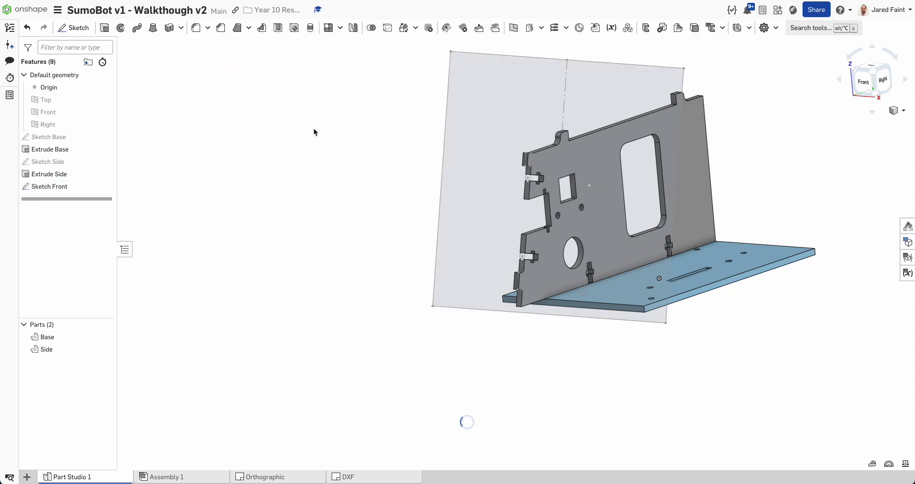
Extrude the front panel region of Sketch Front as a new solid with a blind depth of 3 mm.
{"action": "key", "text": "shift+e"}
{"action": "left_click", "coordinate": [491, 216]}
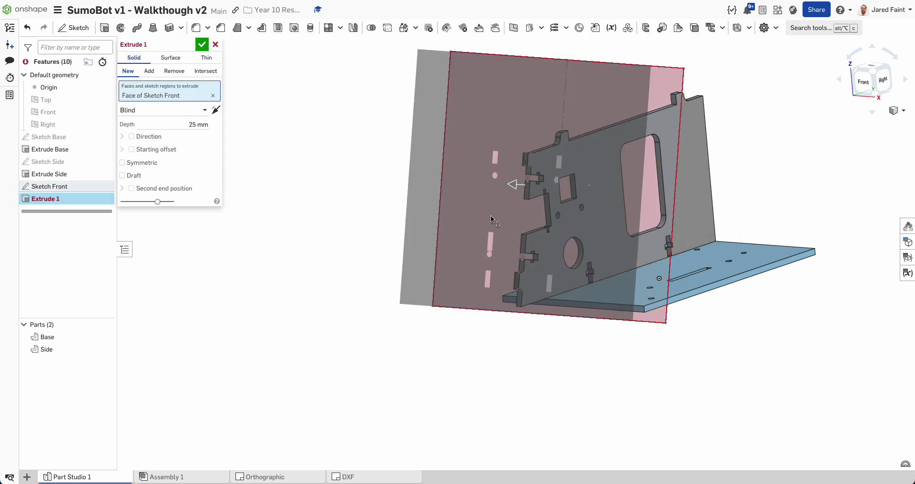
{"action": "left_click", "coordinate": [201, 120]}
{"action": "type", "text": "3"}
{"action": "left_click", "coordinate": [190, 44]}
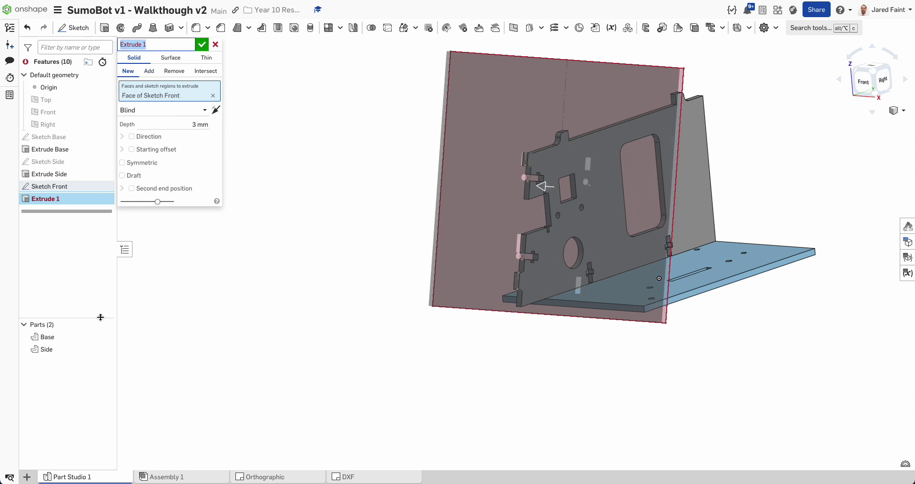
Add the small region directly above the lower bolt hole to the extrusion's selection, and accept the extrusion.
{"action": "right_click_drag", "start_coordinate": [409, 202], "coordinate": [397, 207]}
{"action": "scroll", "coordinate": [539, 194], "scroll_direction": "up", "scroll_amount": 5}
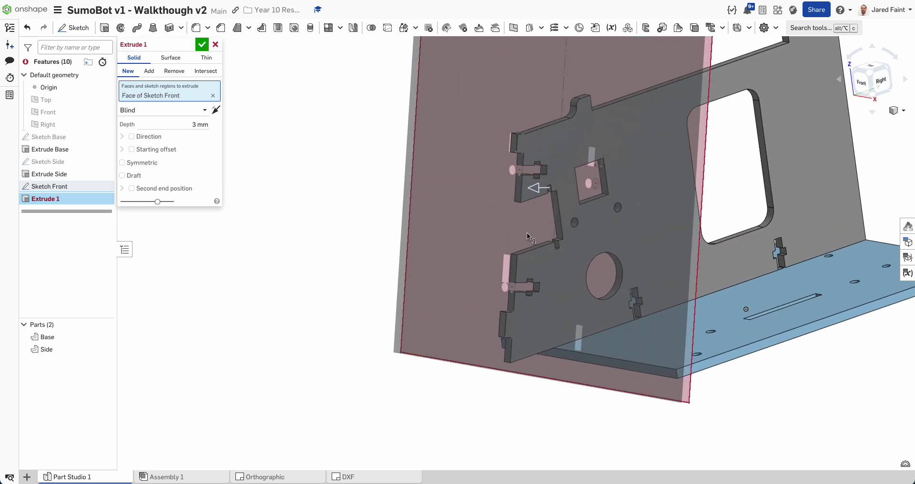
{"action": "mouse_move", "coordinate": [508, 276]}
{"action": "right_mouse_down"}
{"action": "mouse_move", "coordinate": [516, 273]}
{"action": "mouse_move", "coordinate": [510, 260]}
{"action": "right_mouse_up"}
{"action": "scroll", "coordinate": [511, 270], "scroll_direction": "up", "scroll_amount": 5}
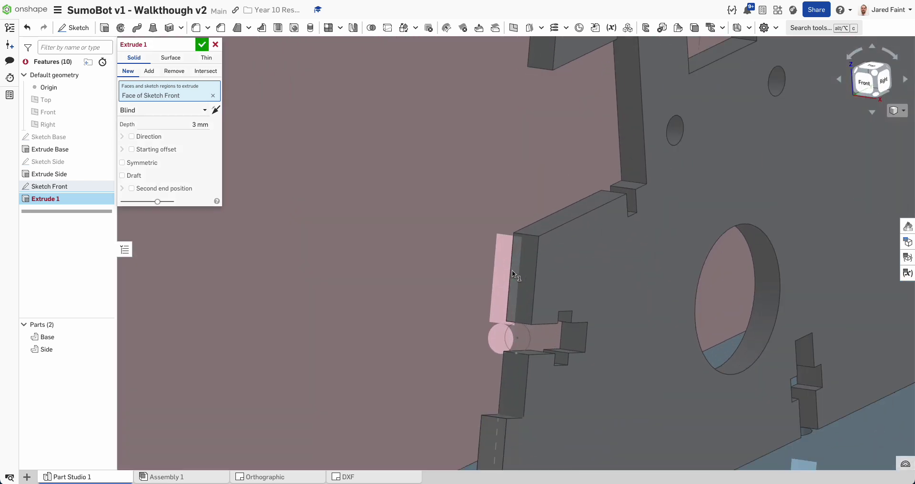
{"action": "left_click", "coordinate": [516, 276]}
{"action": "scroll", "coordinate": [521, 287], "scroll_direction": "down", "scroll_amount": 10}
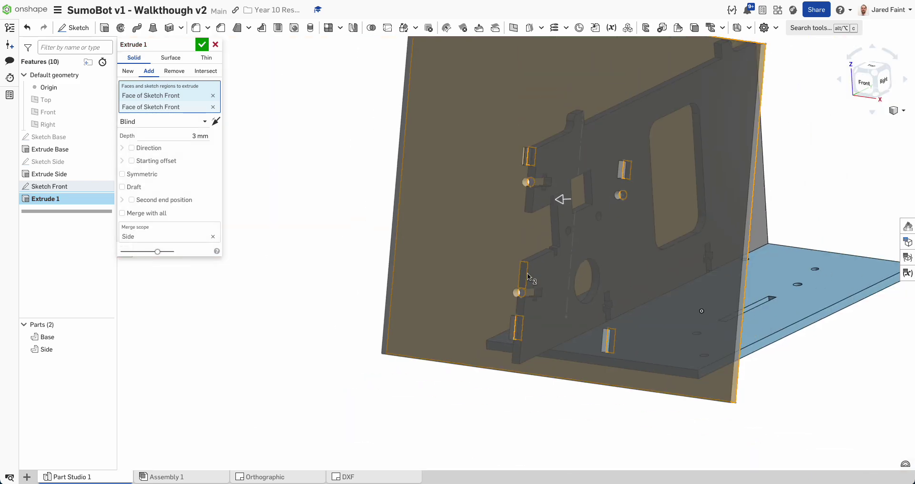
{"action": "right_click_drag", "start_coordinate": [533, 292], "coordinate": [573, 304]}
{"action": "mouse_move", "coordinate": [641, 344]}
{"action": "right_mouse_down"}
{"action": "mouse_move", "coordinate": [594, 320]}
{"action": "mouse_move", "coordinate": [634, 336]}
{"action": "right_mouse_up"}
{"action": "scroll", "coordinate": [622, 327], "scroll_direction": "up", "scroll_amount": 2}
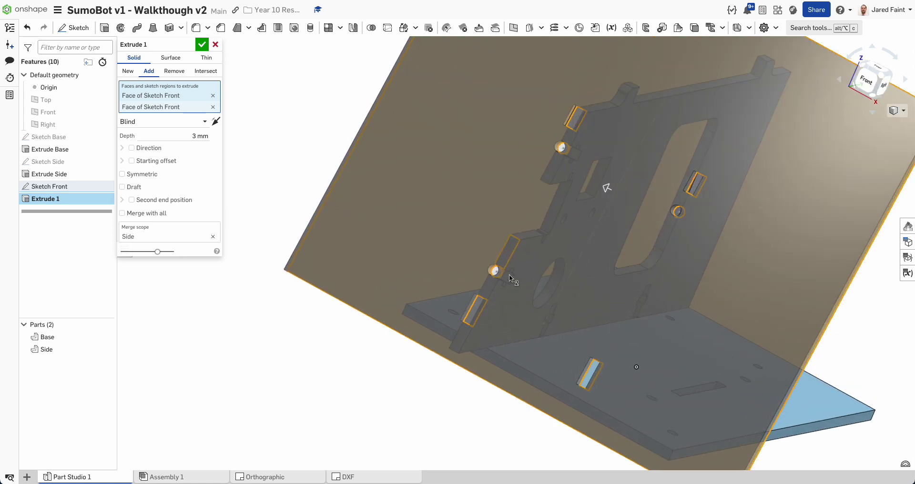
{"action": "scroll", "coordinate": [479, 268], "scroll_direction": "up", "scroll_amount": 3}
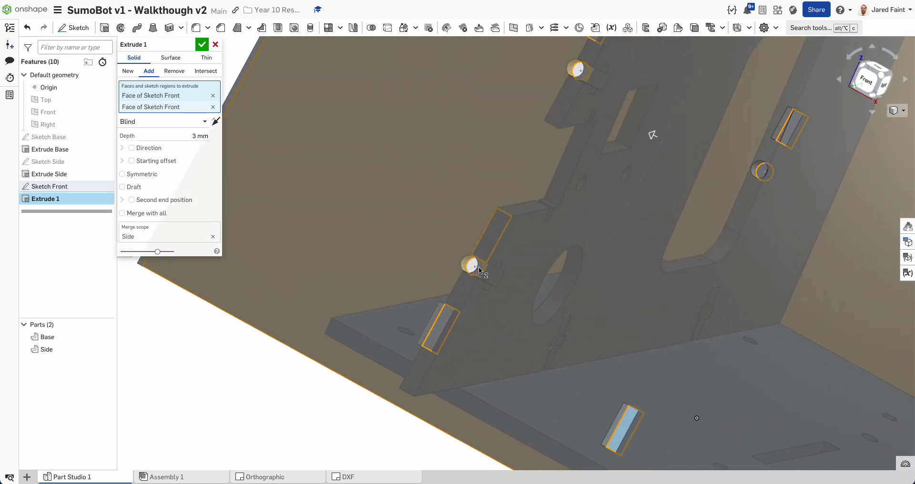
{"action": "scroll", "coordinate": [478, 265], "scroll_direction": "down", "scroll_amount": 2}
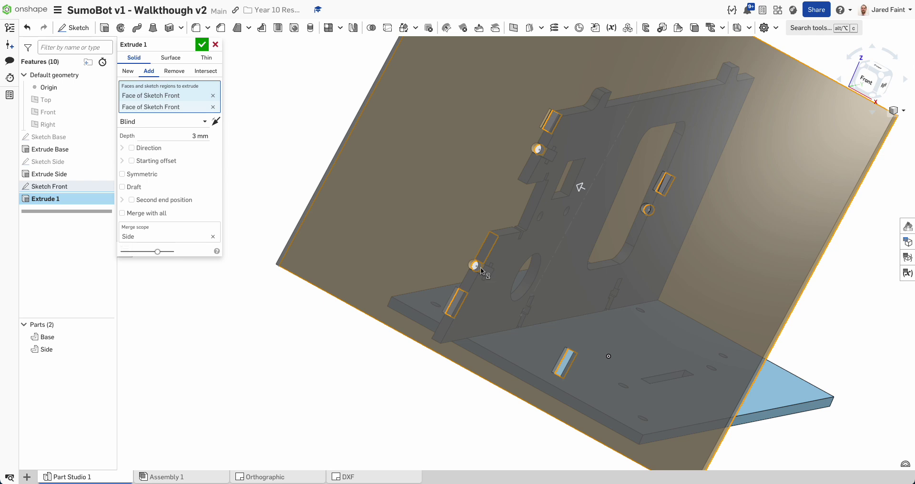
{"action": "left_click", "coordinate": [202, 44]}
Reopen Sketch Front for editing and mirror the lower 3 mm bolt hole across the construction line.
{"action": "right_click_drag", "start_coordinate": [545, 178], "coordinate": [548, 109]}
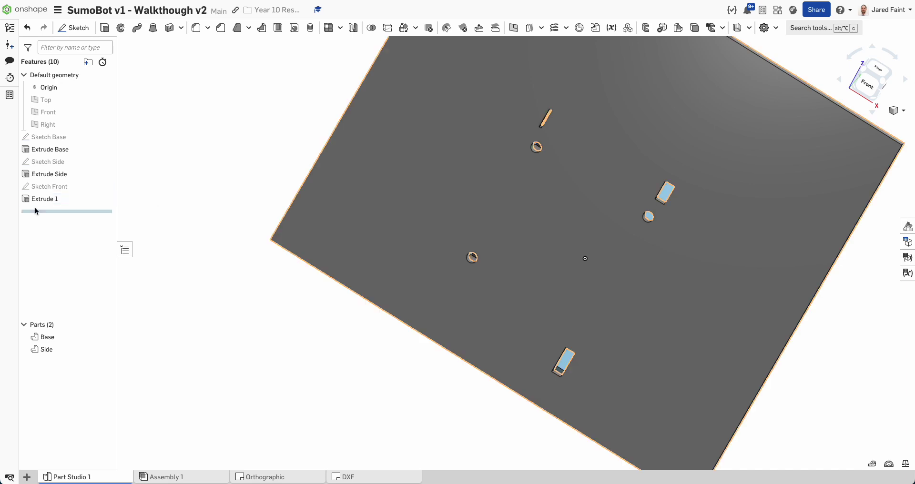
{"action": "double_click", "coordinate": [53, 188]}
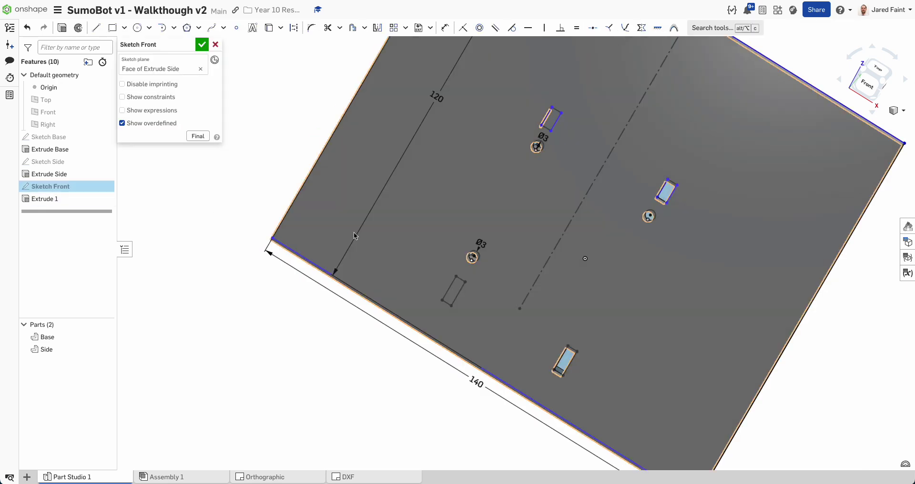
{"action": "left_click", "coordinate": [378, 27]}
{"action": "scroll", "coordinate": [480, 261], "scroll_direction": "up", "scroll_amount": 3}
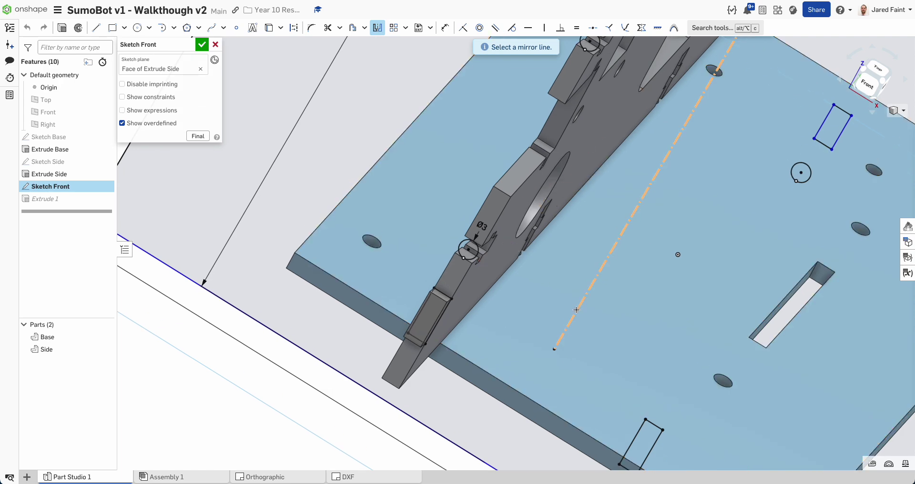
{"action": "left_click", "coordinate": [585, 298]}
{"action": "left_click", "coordinate": [475, 255]}
Constrain the upper tab rectangle's side corners coincident with the side panel tab's vertical edges, and accept Sketch Front.
{"action": "middle_click_drag", "start_coordinate": [632, 38], "coordinate": [594, 140]}
{"action": "mouse_move", "coordinate": [624, 156]}
{"action": "right_mouse_down"}
{"action": "mouse_move", "coordinate": [634, 168]}
{"action": "mouse_move", "coordinate": [618, 157]}
{"action": "mouse_move", "coordinate": [633, 145]}
{"action": "right_mouse_up"}
{"action": "key", "text": "n"}
{"action": "scroll", "coordinate": [495, 169], "scroll_direction": "up", "scroll_amount": 3}
{"action": "scroll", "coordinate": [495, 170], "scroll_direction": "up", "scroll_amount": 2}
{"action": "key", "text": "i"}
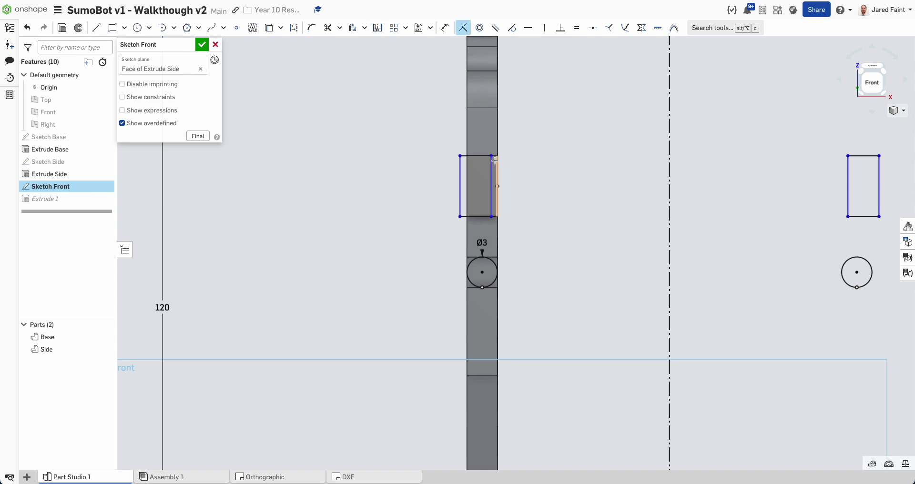
{"action": "left_click", "coordinate": [491, 156]}
{"action": "left_click", "coordinate": [498, 164]}
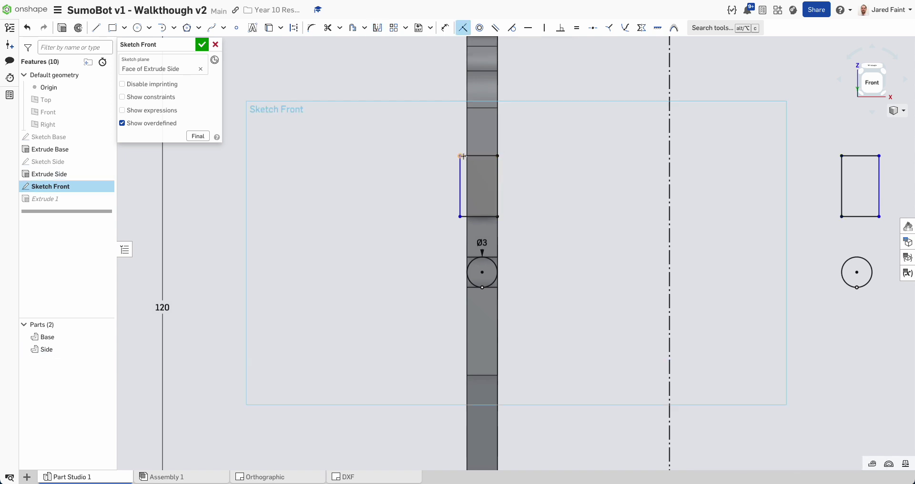
{"action": "left_click", "coordinate": [468, 168]}
{"action": "scroll", "coordinate": [523, 189], "scroll_direction": "down", "scroll_amount": 4}
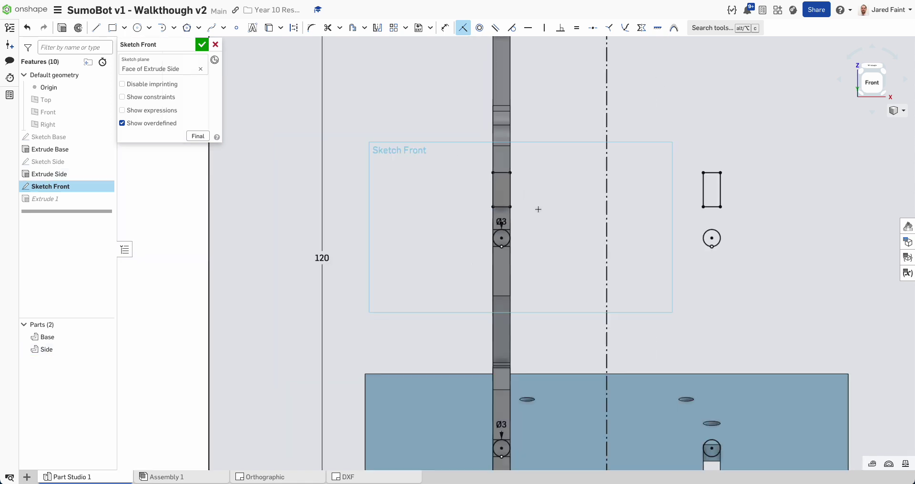
{"action": "mouse_move", "coordinate": [507, 208]}
{"action": "middle_mouse_down"}
{"action": "mouse_move", "coordinate": [505, 192]}
{"action": "mouse_move", "coordinate": [436, 101]}
{"action": "middle_mouse_up"}
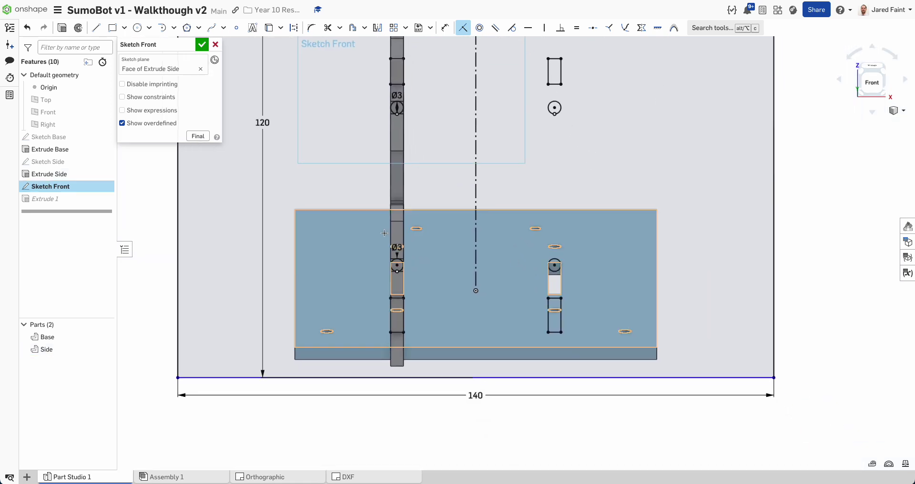
{"action": "left_click", "coordinate": [207, 46]}
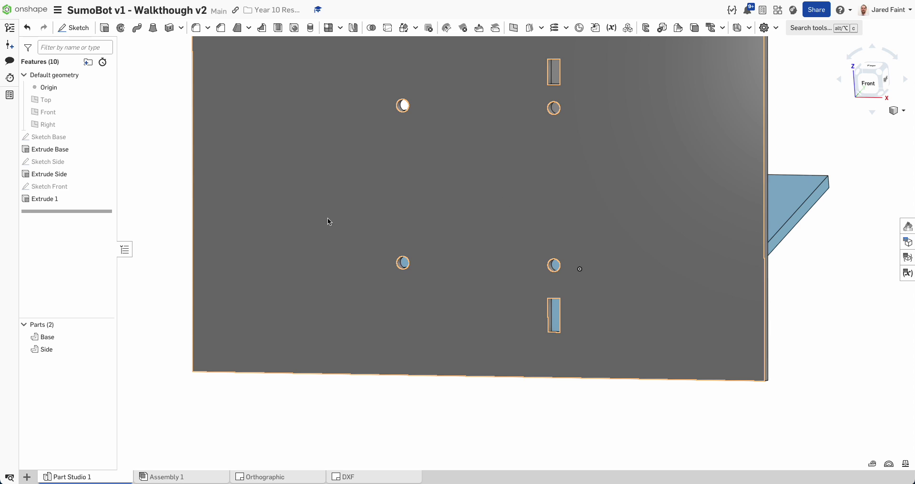
Reopen the front panel extrusion for editing and clear all of its selected faces.
{"action": "double_click", "coordinate": [56, 196]}
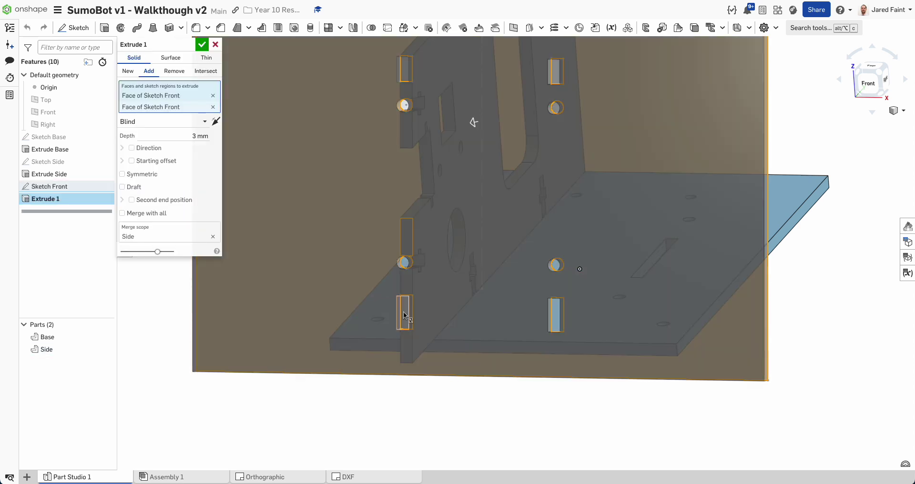
{"action": "middle_click_drag", "start_coordinate": [422, 190], "coordinate": [428, 249]}
{"action": "right_click_drag", "start_coordinate": [471, 223], "coordinate": [431, 308]}
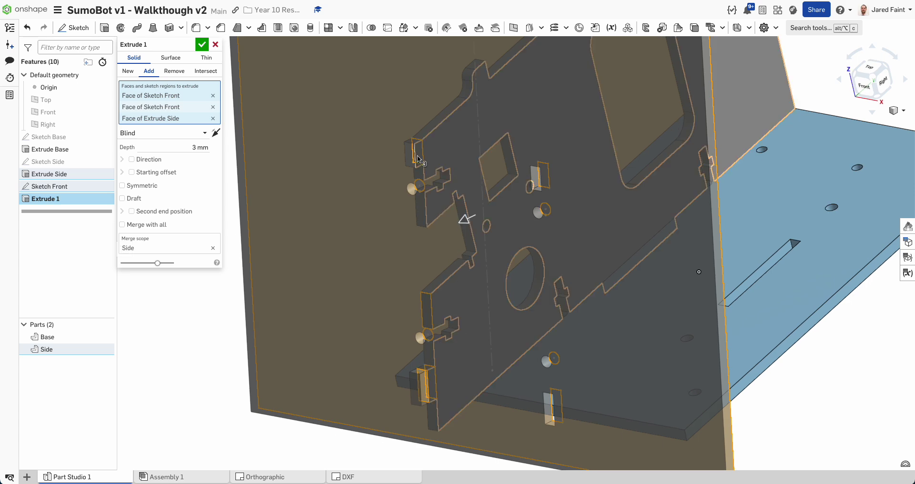
{"action": "left_click", "coordinate": [420, 179]}
{"action": "left_click", "coordinate": [214, 95]}
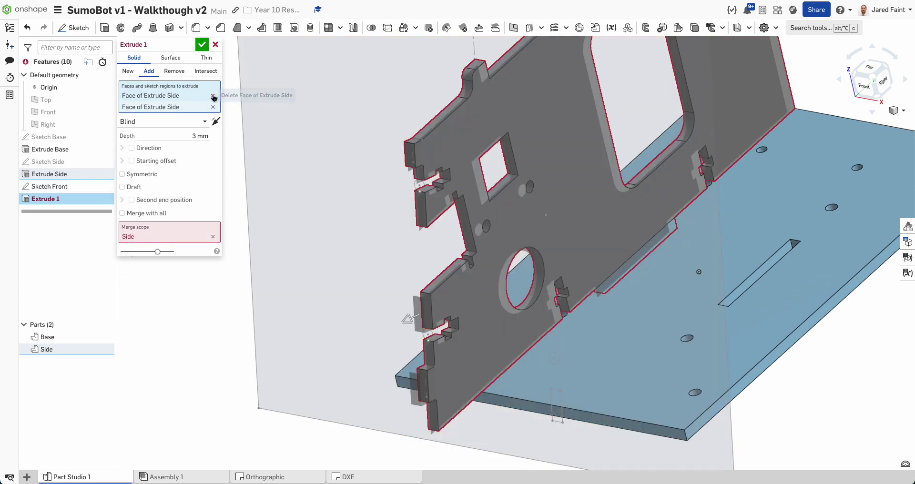
{"action": "left_click", "coordinate": [213, 96]}
{"action": "left_click", "coordinate": [213, 96]}
{"action": "left_click", "coordinate": [213, 95]}
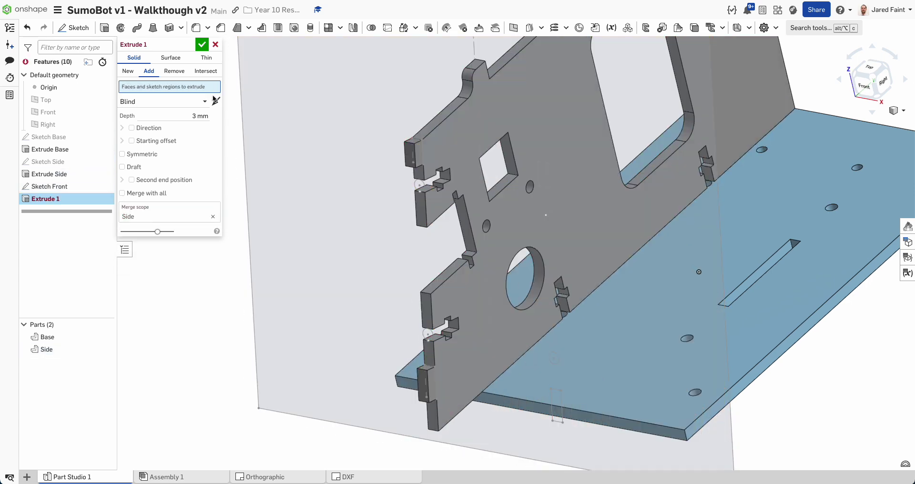
Select the front panel region and the small region above the lower bolt hole as the extrusion's profiles.
{"action": "left_click", "coordinate": [374, 229]}
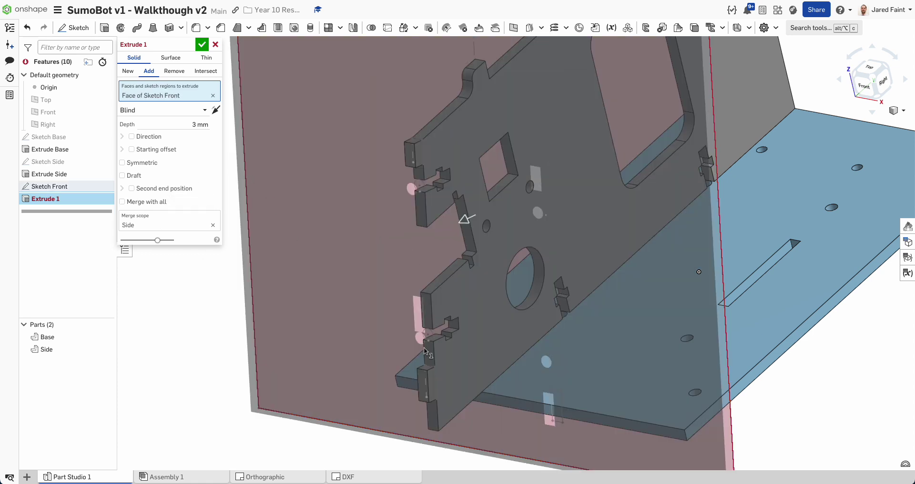
{"action": "left_click", "coordinate": [431, 312]}
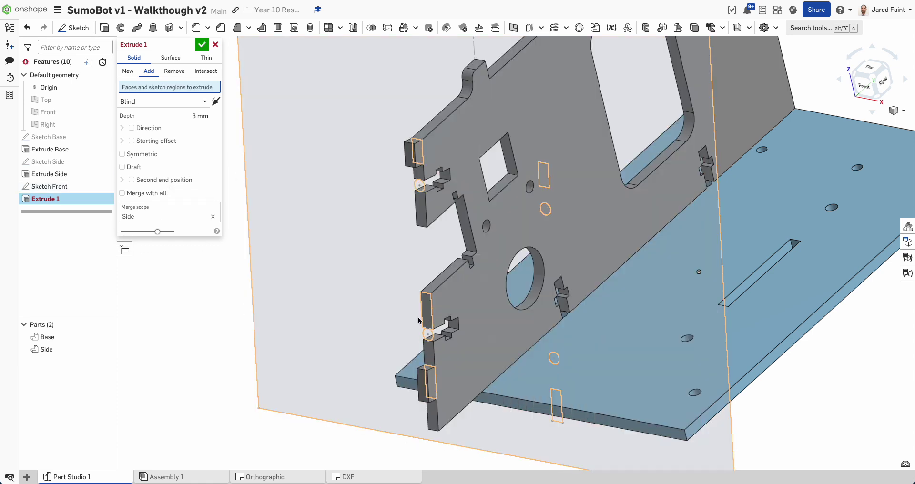
{"action": "left_click", "coordinate": [428, 316]}
{"action": "left_click", "coordinate": [398, 316]}
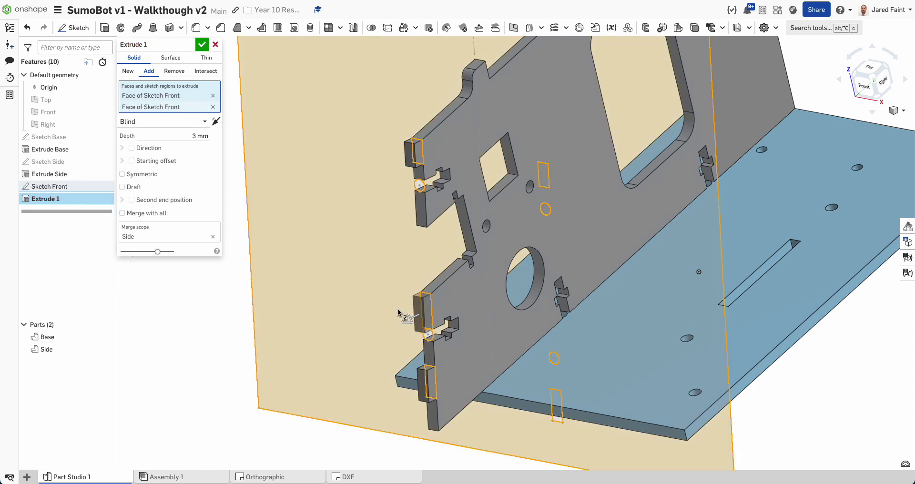
Change the front panel extrusion to create a new part, and accept it.
{"action": "right_click_drag", "start_coordinate": [450, 278], "coordinate": [482, 238]}
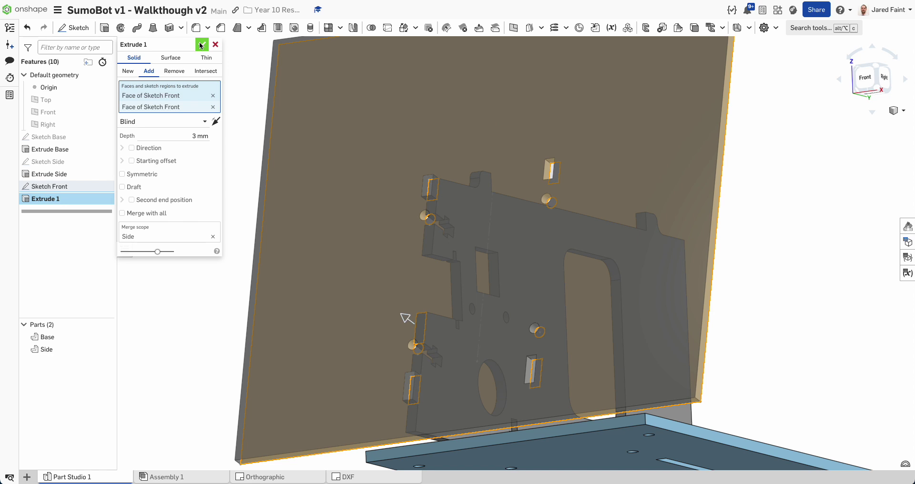
{"action": "left_click", "coordinate": [128, 71]}
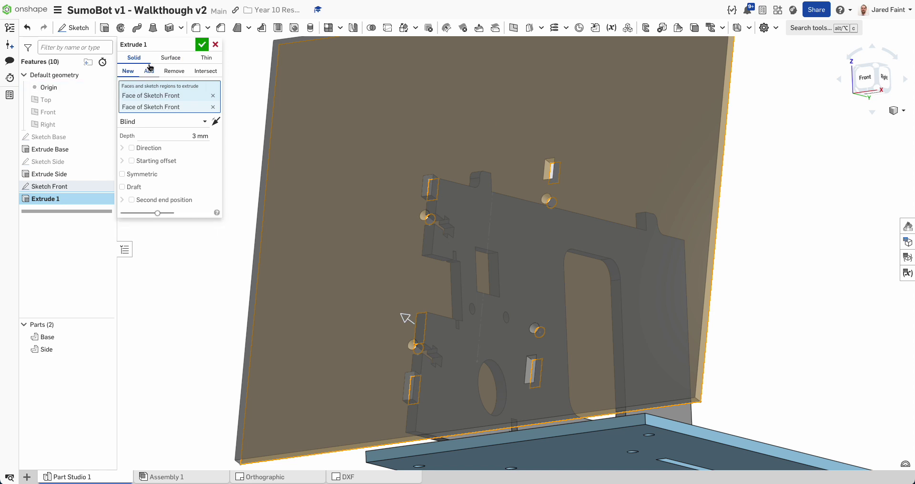
{"action": "left_click", "coordinate": [194, 44]}
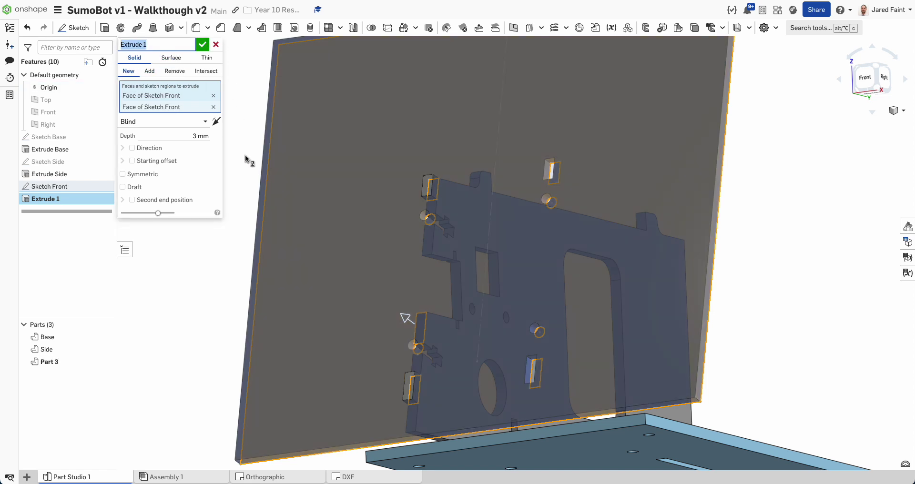
{"action": "left_click", "coordinate": [202, 44]}
Rename the new front panel part as Front.
{"action": "right_click_drag", "start_coordinate": [477, 231], "coordinate": [485, 265]}
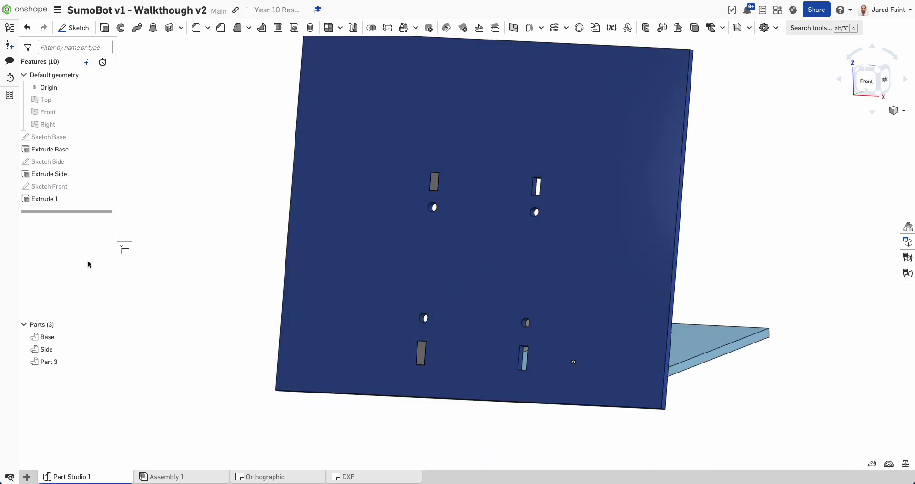
{"action": "right_click", "coordinate": [63, 369]}
{"action": "left_click", "coordinate": [98, 186]}
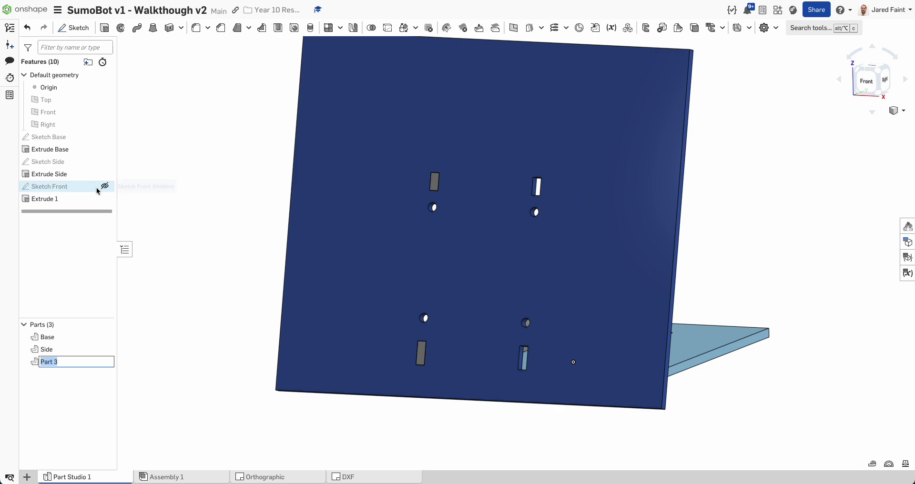
{"action": "type", "text": "Front"}
{"action": "key", "text": "Return"}
Insert the Front part from Part Studio 1 into Assembly 1.
{"action": "right_click_drag", "start_coordinate": [431, 288], "coordinate": [404, 298]}
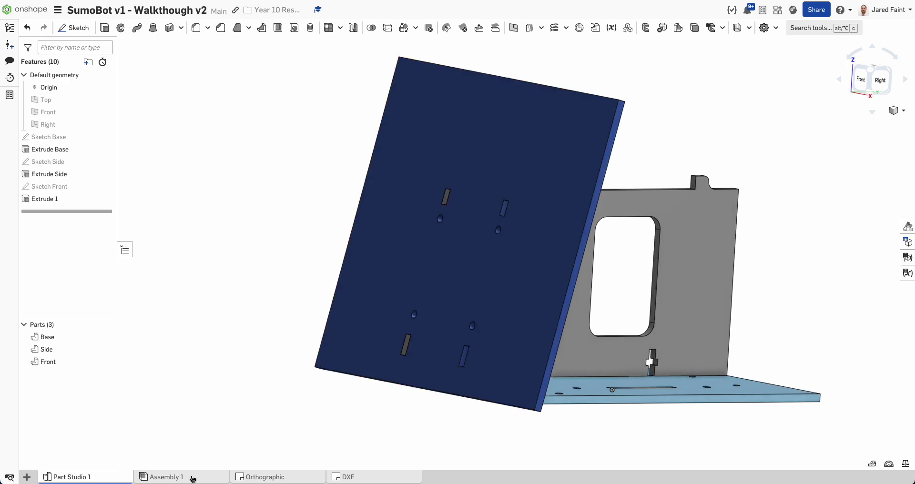
{"action": "left_click", "coordinate": [231, 470]}
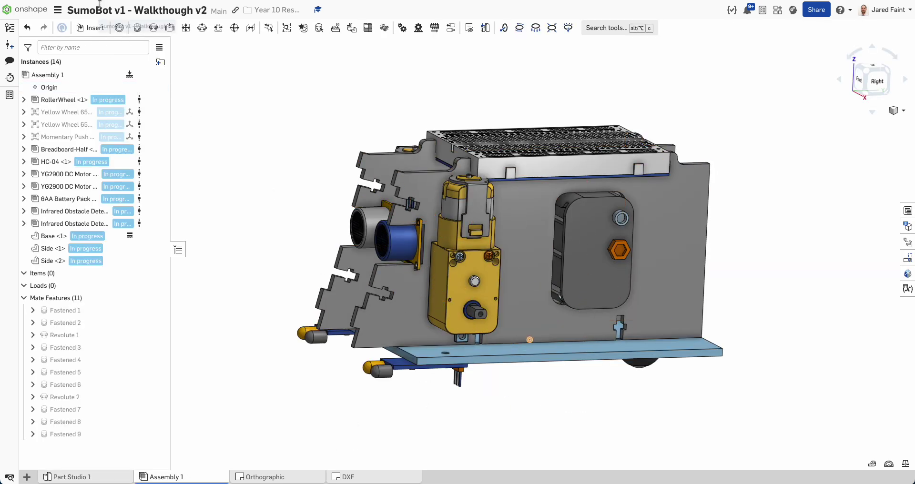
{"action": "left_click", "coordinate": [92, 28]}
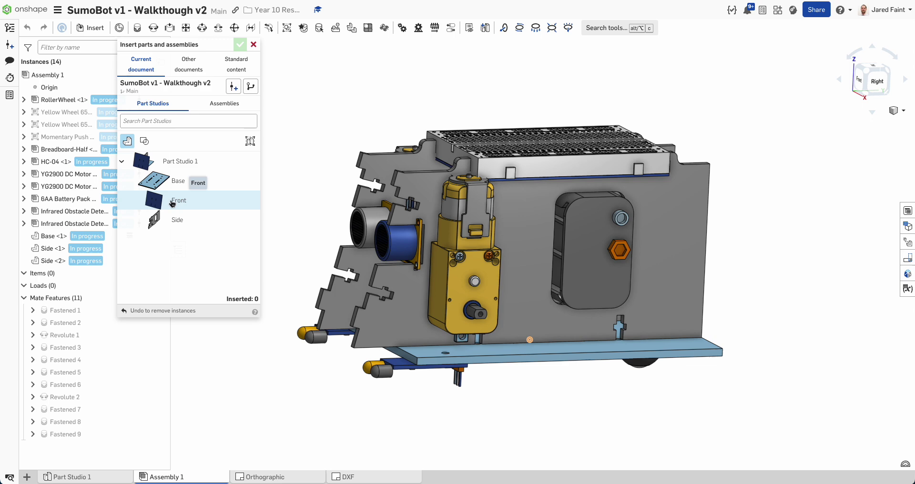
{"action": "left_click", "coordinate": [175, 202]}
{"action": "left_click", "coordinate": [325, 138]}
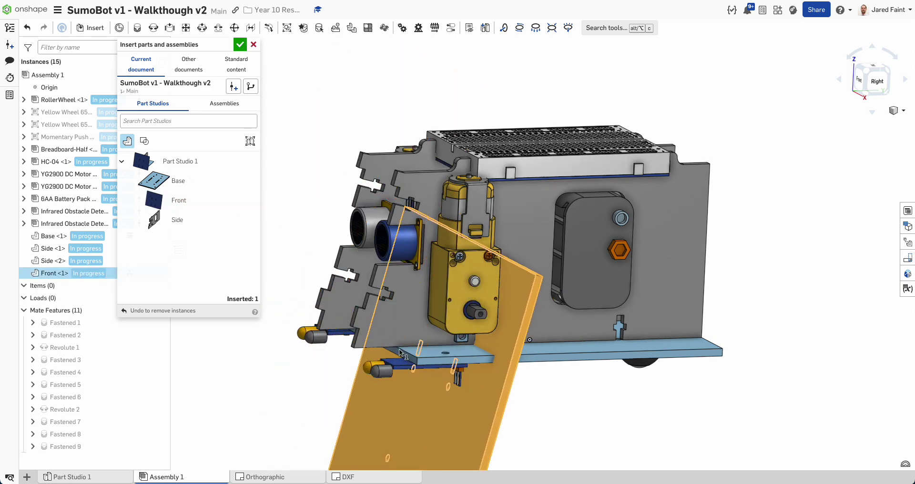
{"action": "left_click", "coordinate": [240, 46]}
Show the hidden Yellow Wheel 65x25 <1> and view the assembly squarely from its right side.
{"action": "mouse_move", "coordinate": [385, 267]}
{"action": "right_mouse_down"}
{"action": "mouse_move", "coordinate": [348, 250]}
{"action": "mouse_move", "coordinate": [379, 254]}
{"action": "right_mouse_up"}
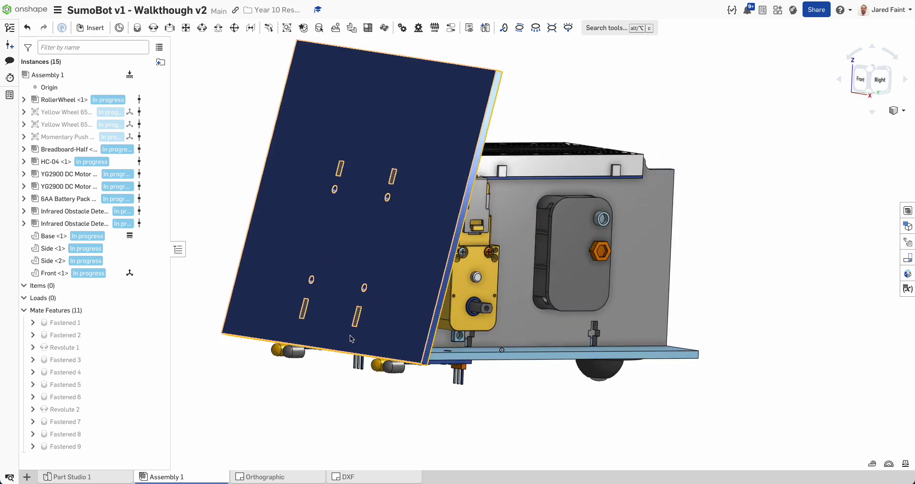
{"action": "key", "text": "shift+4"}
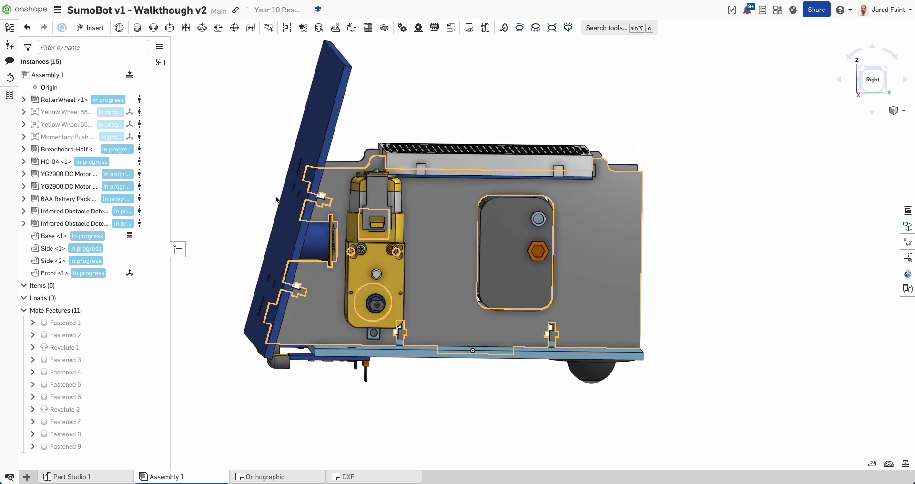
{"action": "left_click", "coordinate": [158, 112]}
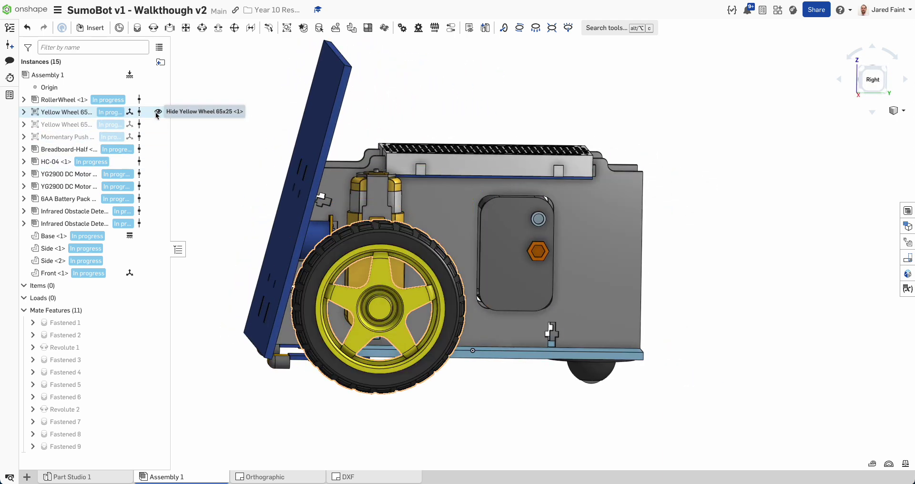
{"action": "left_click", "coordinate": [869, 86]}
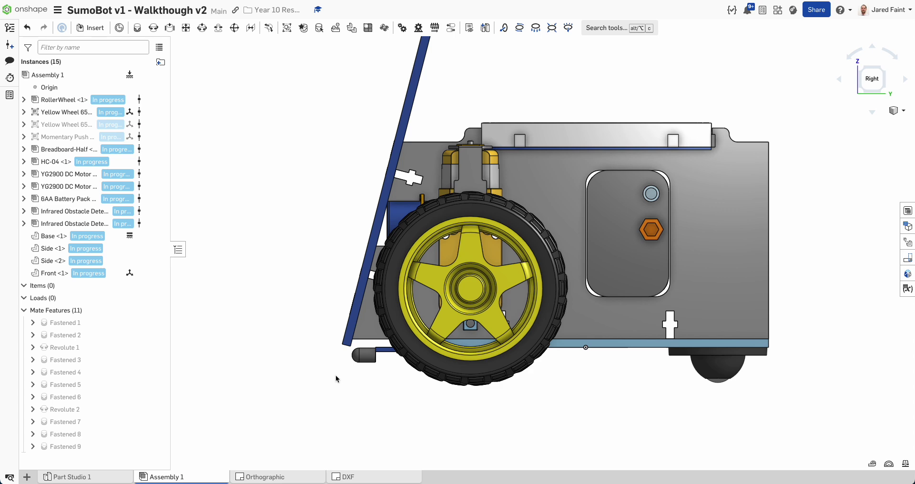
Edit the Front panel in the context of Assembly 1 and open Sketch Front for editing.
{"action": "right_click_drag", "start_coordinate": [271, 271], "coordinate": [296, 278]}
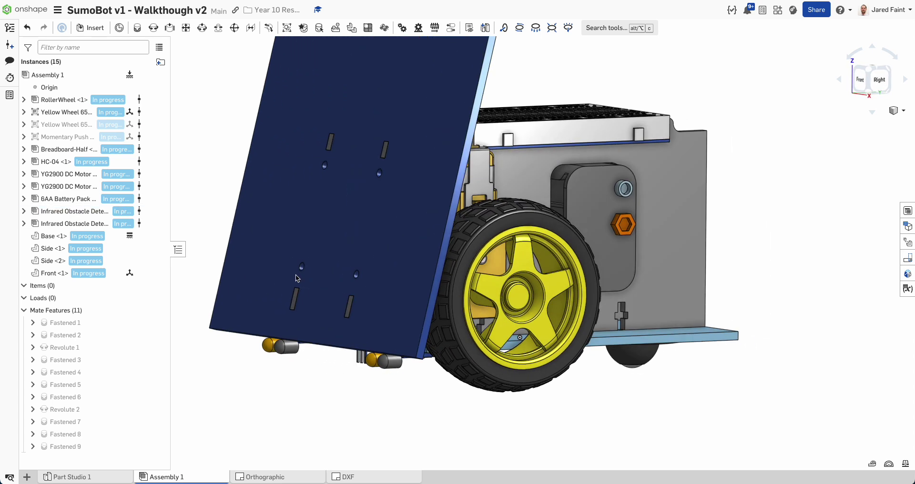
{"action": "right_click", "coordinate": [337, 215]}
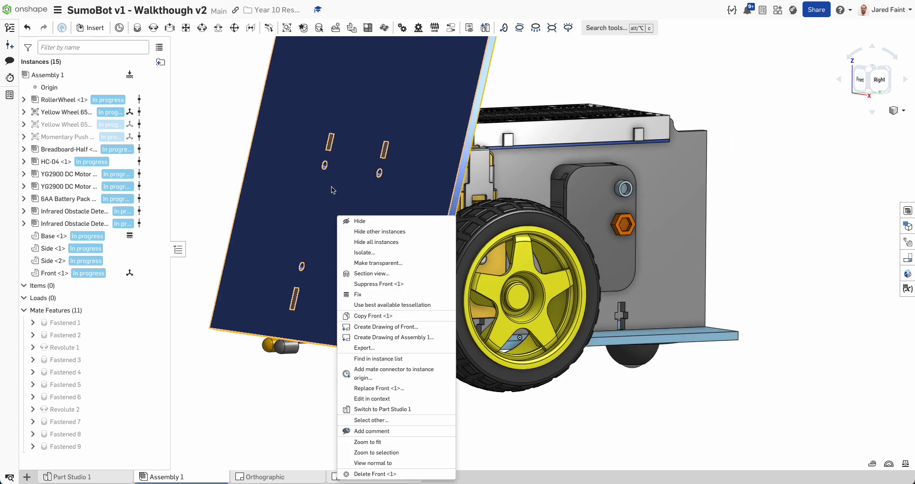
{"action": "left_click", "coordinate": [373, 399]}
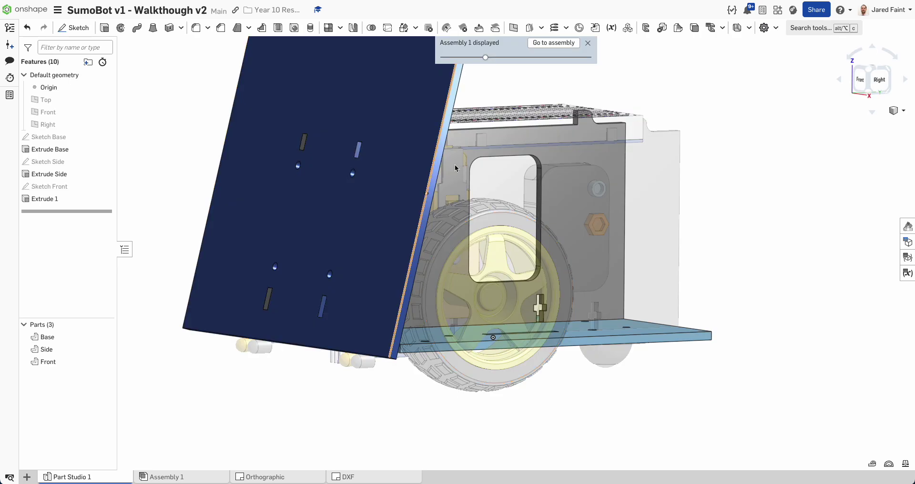
{"action": "right_click", "coordinate": [312, 223]}
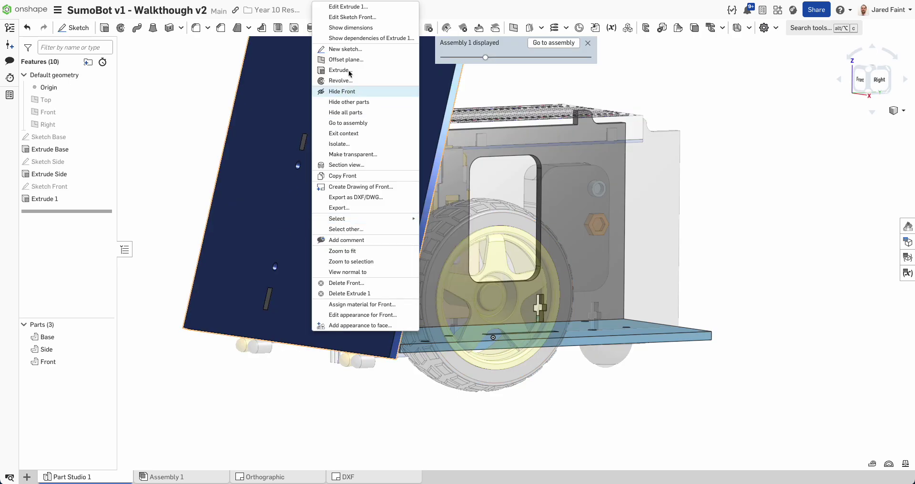
{"action": "left_click", "coordinate": [350, 18]}
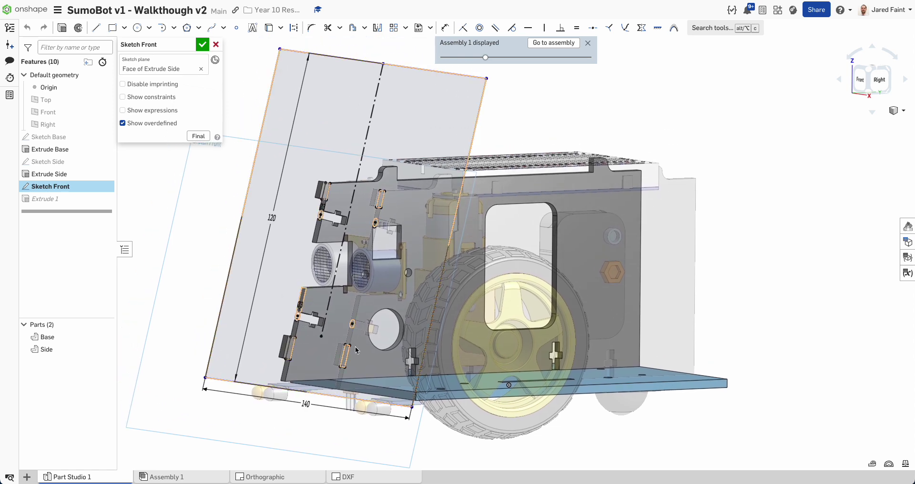
Move the 140 × 120 mm panel rectangle down along its sketch plane so its bottom edge lies below the infrared sensors.
{"action": "left_click_drag", "start_coordinate": [412, 408], "coordinate": [396, 455]}
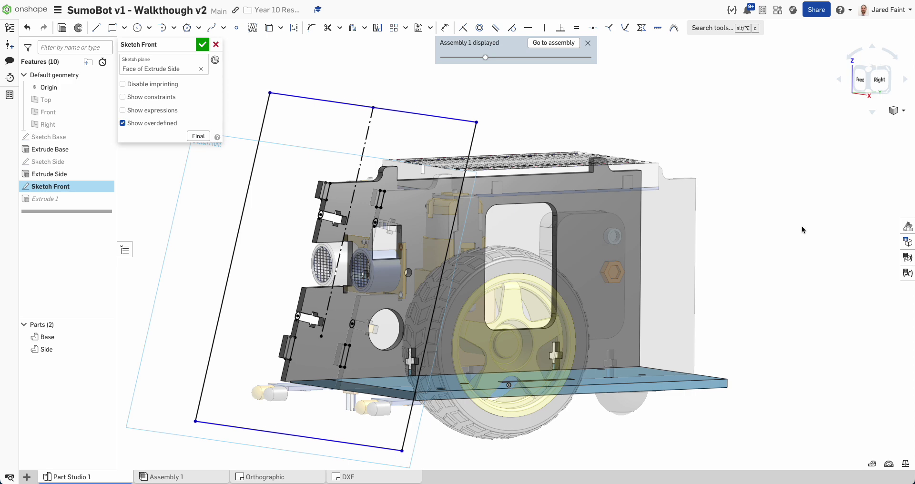
{"action": "left_click", "coordinate": [880, 82]}
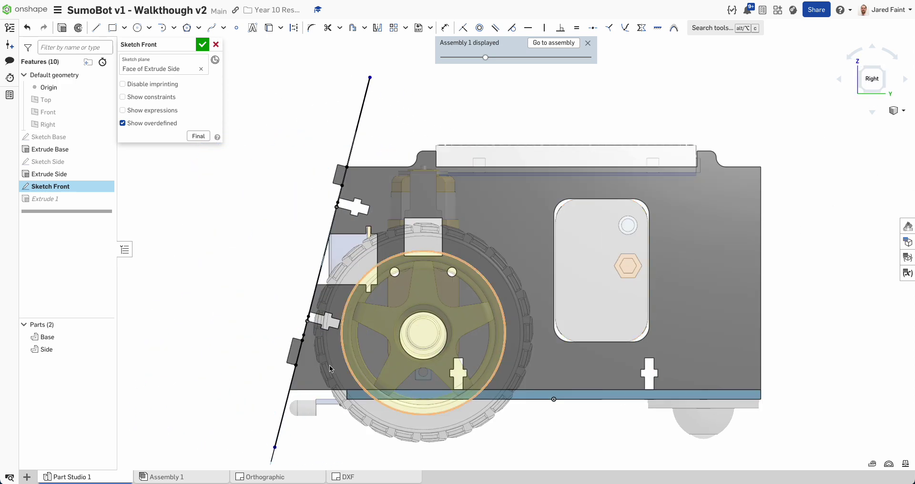
{"action": "right_click_drag", "start_coordinate": [316, 454], "coordinate": [331, 449]}
{"action": "left_click_drag", "start_coordinate": [335, 450], "coordinate": [339, 436]}
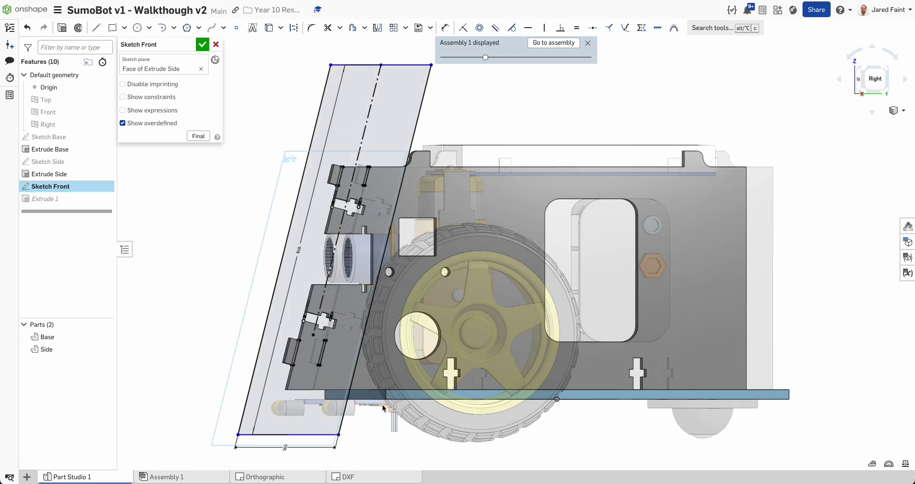
Dimension the panel's bottom edge 22 mm from the bottom of the lower slot and finish Sketch Front.
{"action": "key", "text": "u"}
{"action": "right_click_drag", "start_coordinate": [335, 378], "coordinate": [324, 380]}
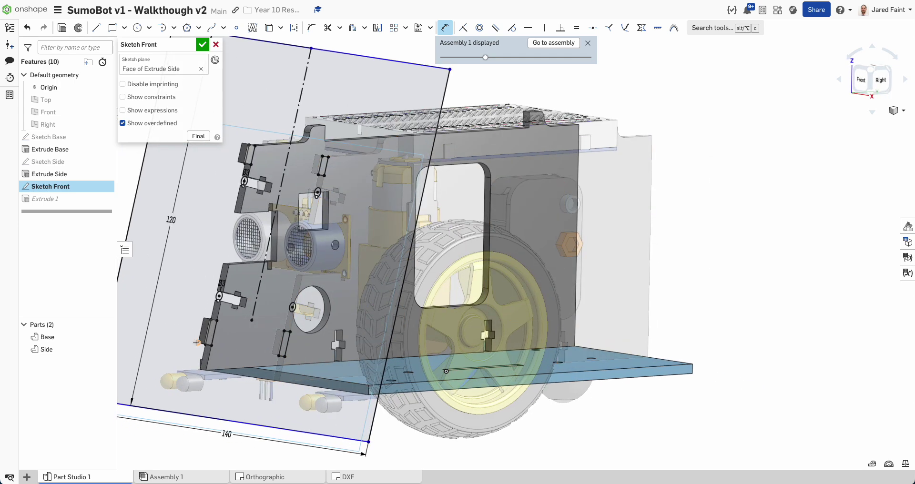
{"action": "left_click", "coordinate": [188, 411]}
{"action": "left_click", "coordinate": [217, 394]}
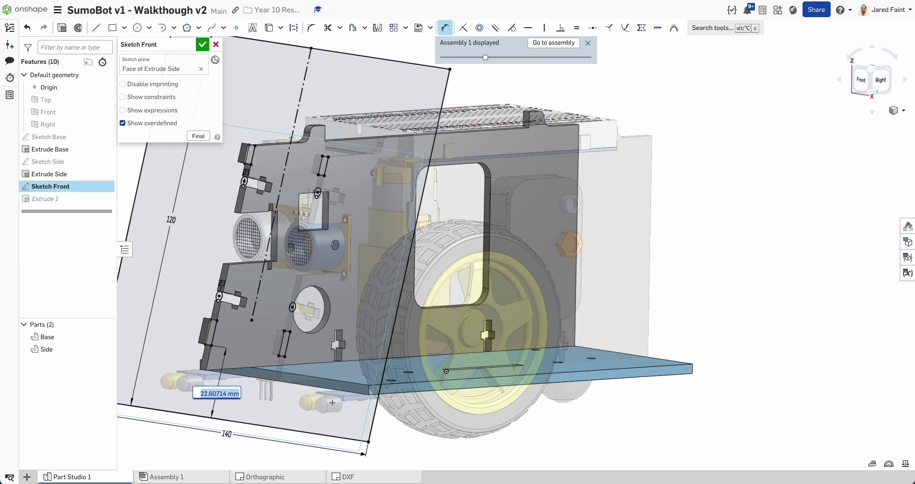
{"action": "type", "text": "22"}
{"action": "key", "text": "Return"}
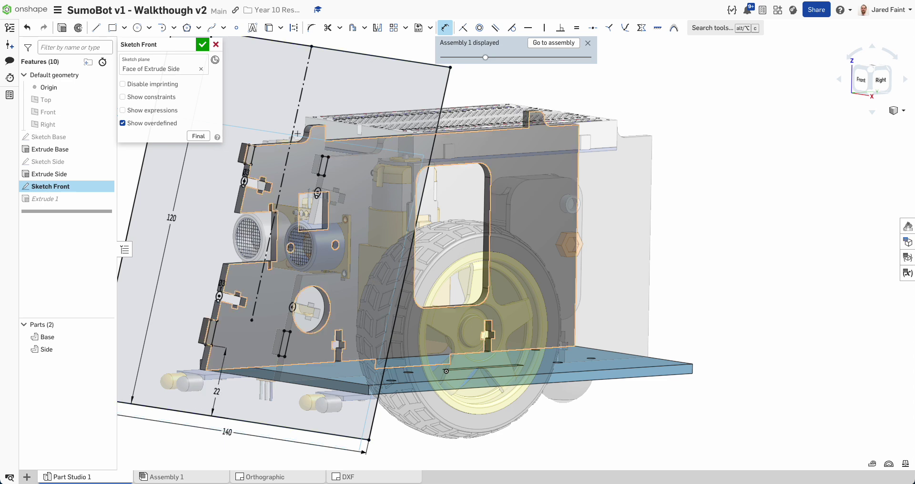
{"action": "left_click", "coordinate": [202, 47]}
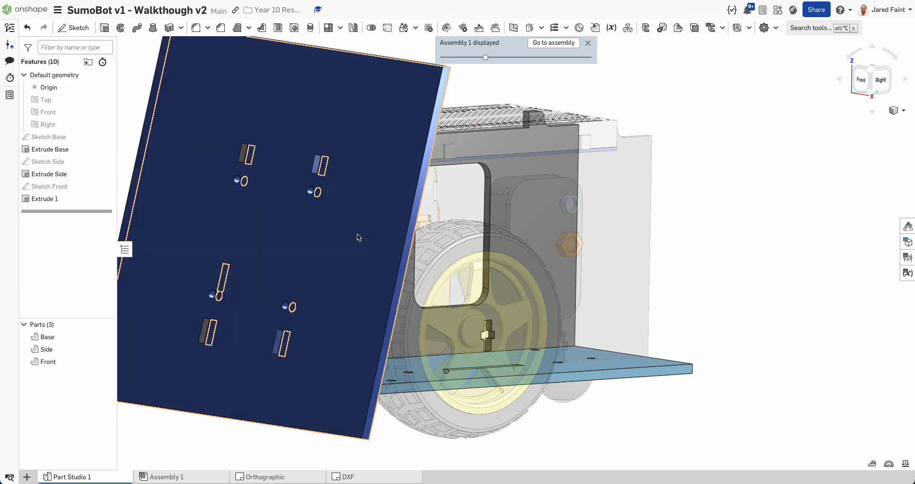
Reopen the Front panel's Sketch Front for editing, viewed square to the sketch plane.
{"action": "scroll", "coordinate": [362, 268], "scroll_direction": "down", "scroll_amount": 1}
{"action": "mouse_move", "coordinate": [370, 301]}
{"action": "right_mouse_down"}
{"action": "mouse_move", "coordinate": [355, 299]}
{"action": "mouse_move", "coordinate": [392, 292]}
{"action": "right_mouse_up"}
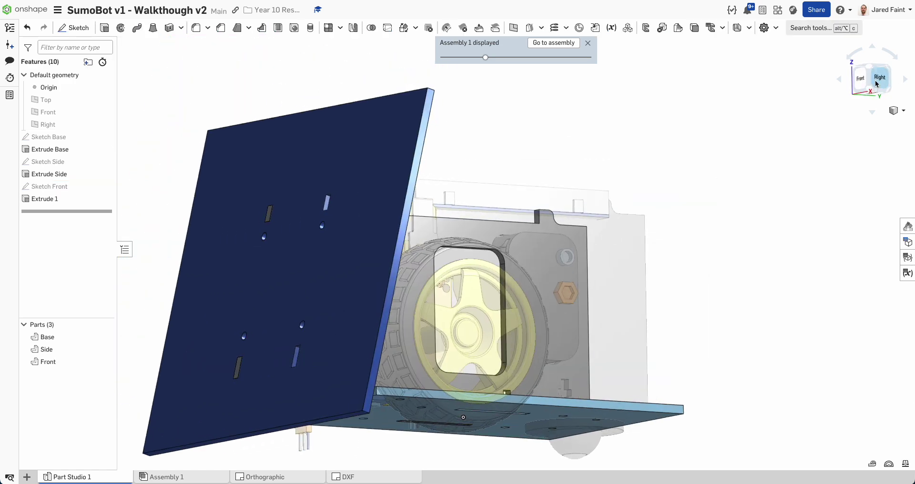
{"action": "left_click", "coordinate": [876, 84]}
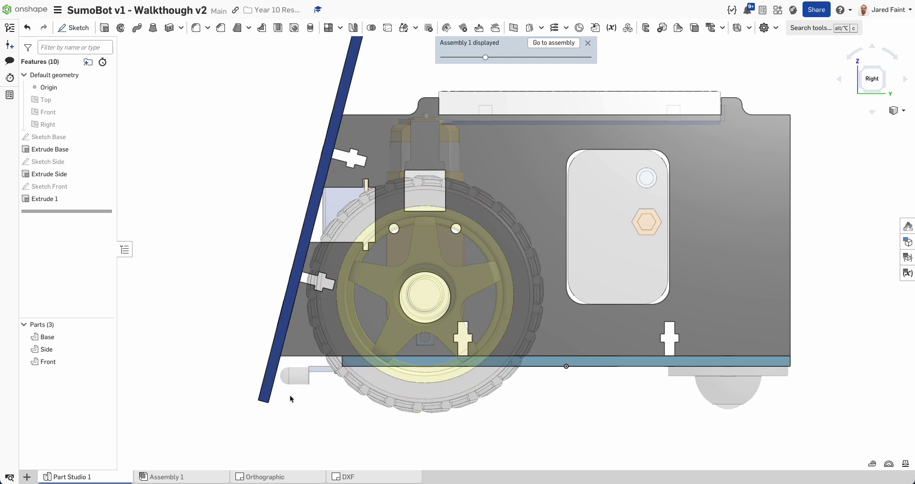
{"action": "scroll", "coordinate": [291, 400], "scroll_direction": "down", "scroll_amount": 3}
{"action": "right_click_drag", "start_coordinate": [308, 377], "coordinate": [353, 370]}
{"action": "right_click_drag", "start_coordinate": [415, 336], "coordinate": [419, 334]}
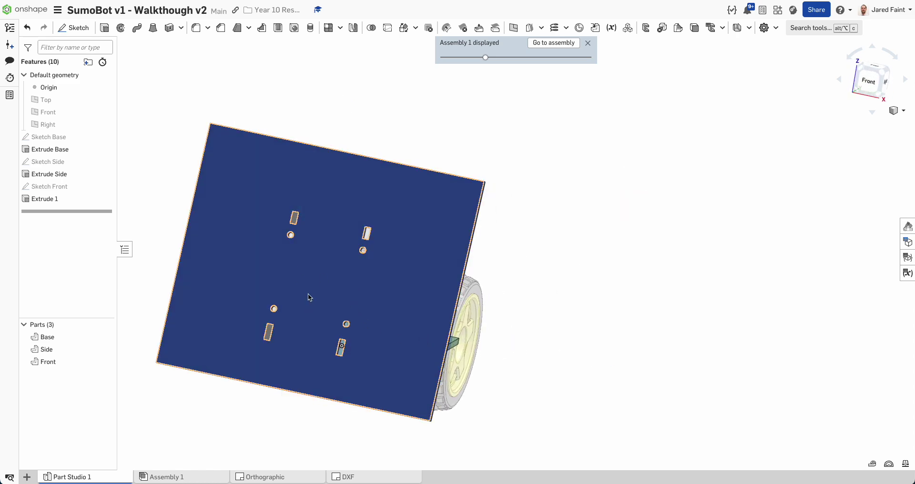
{"action": "mouse_move", "coordinate": [373, 296]}
{"action": "right_mouse_down"}
{"action": "mouse_move", "coordinate": [282, 287]}
{"action": "mouse_move", "coordinate": [311, 297]}
{"action": "mouse_move", "coordinate": [358, 294]}
{"action": "right_mouse_up"}
{"action": "right_click", "coordinate": [394, 284]}
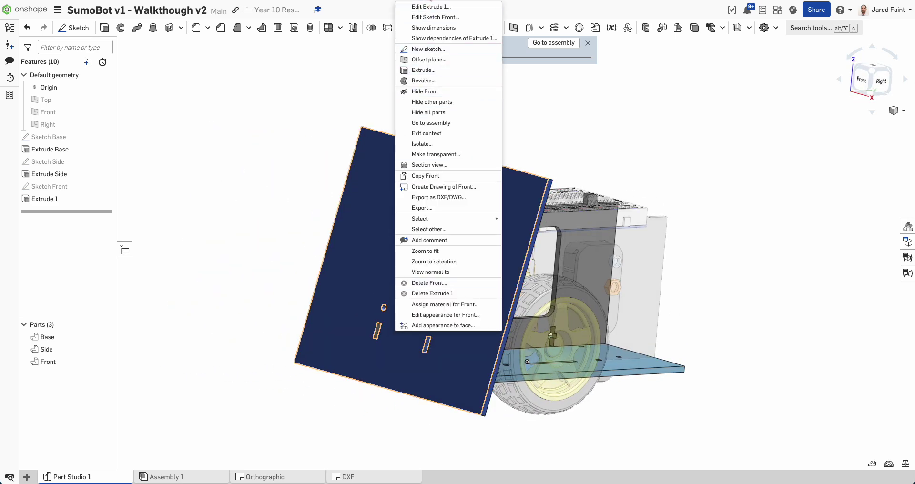
{"action": "left_click", "coordinate": [436, 18]}
{"action": "key", "text": "n"}
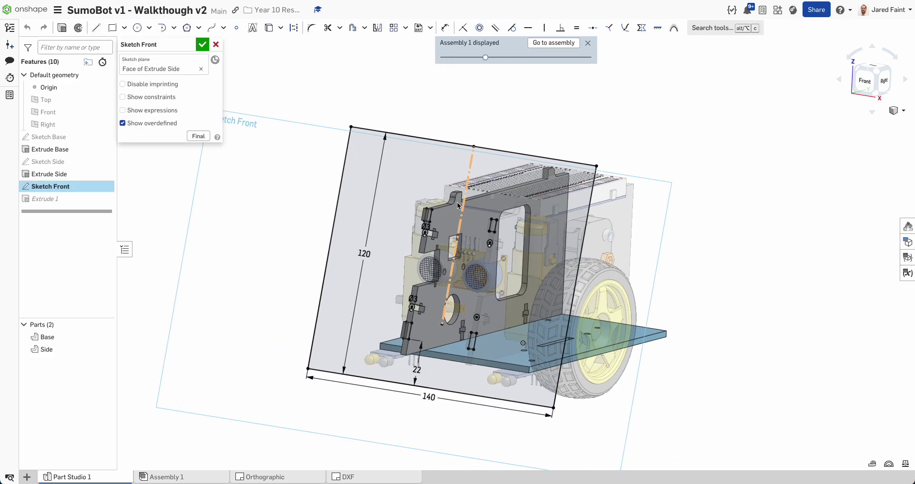
{"action": "scroll", "coordinate": [595, 258], "scroll_direction": "up", "scroll_amount": 5}
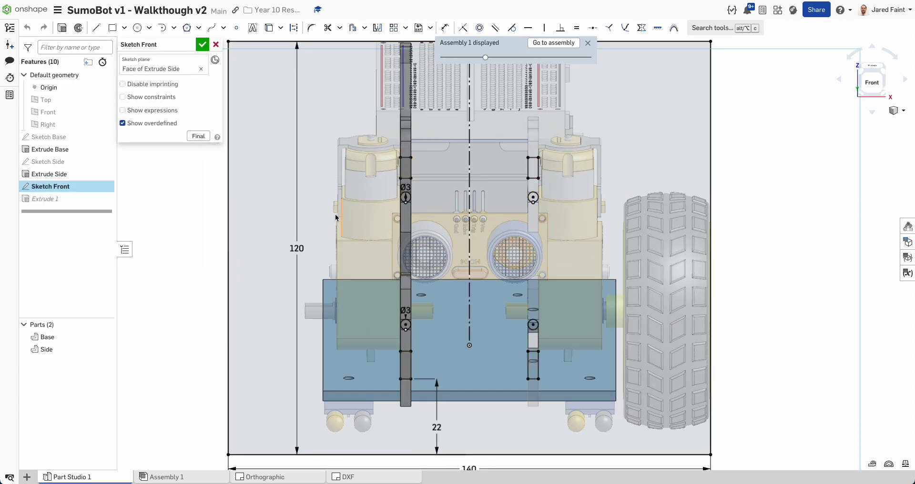
Sketch two circles about 17 mm in diameter over the ultrasonic sensor's two eyes and make them equal.
{"action": "left_click", "coordinate": [137, 28]}
{"action": "left_click", "coordinate": [443, 234]}
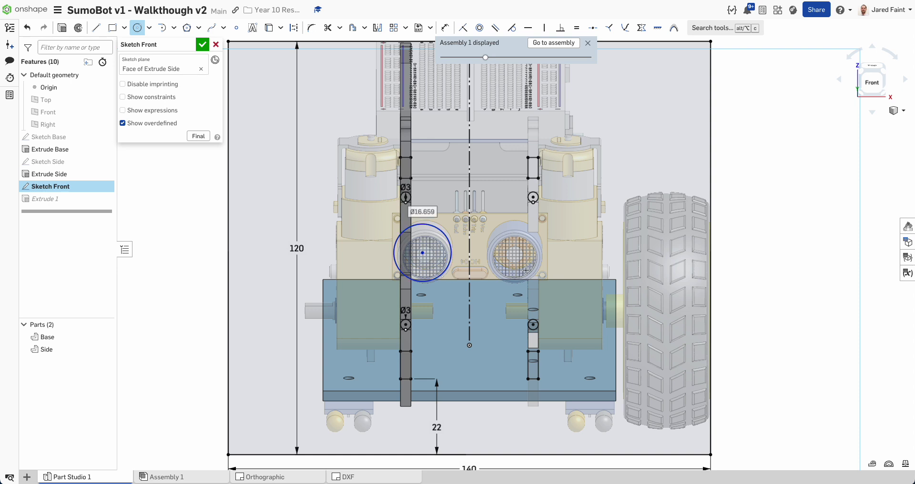
{"action": "left_click", "coordinate": [534, 279]}
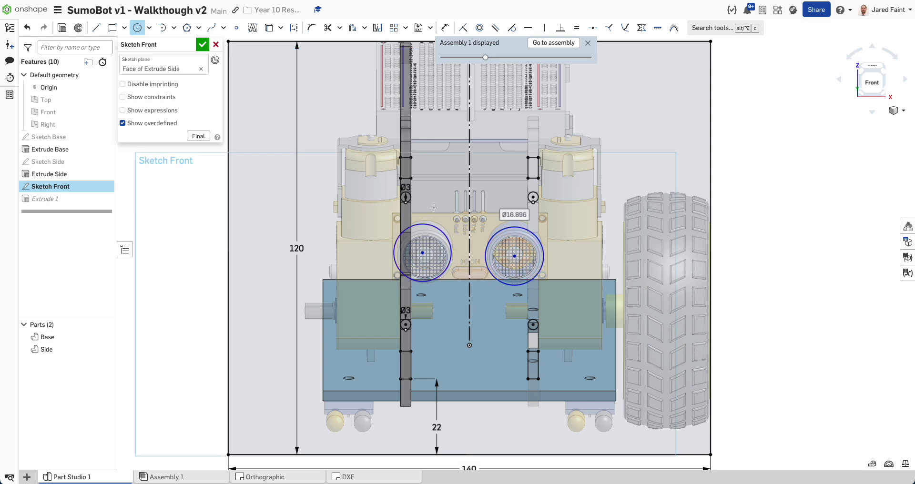
{"action": "key", "text": "e"}
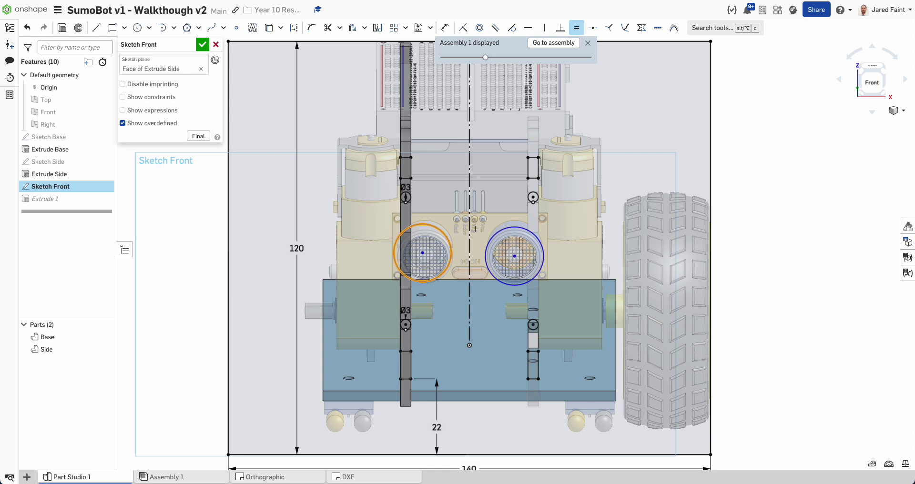
{"action": "left_click", "coordinate": [490, 241]}
{"action": "scroll", "coordinate": [415, 246], "scroll_direction": "down", "scroll_amount": 1}
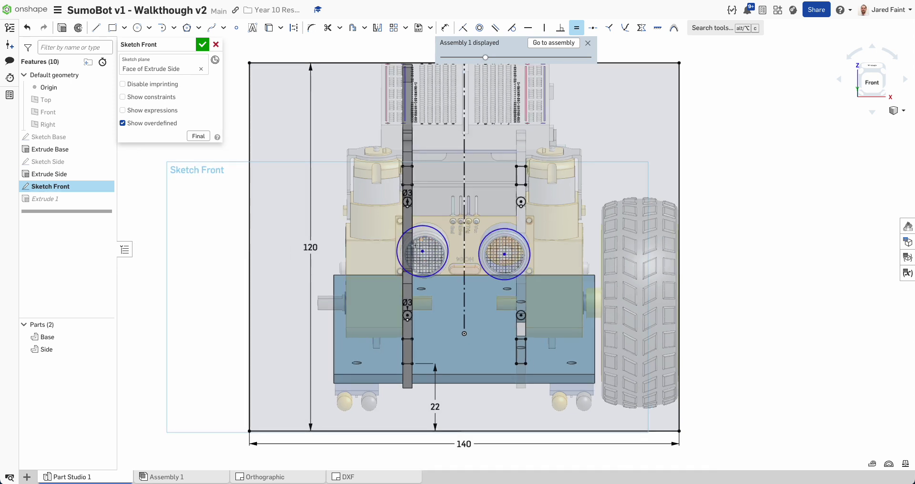
Connect the two circles with lines across their tops and bottoms, including a vertical line through the right-hand circle.
{"action": "scroll", "coordinate": [414, 245], "scroll_direction": "down", "scroll_amount": 1}
{"action": "key", "text": "l"}
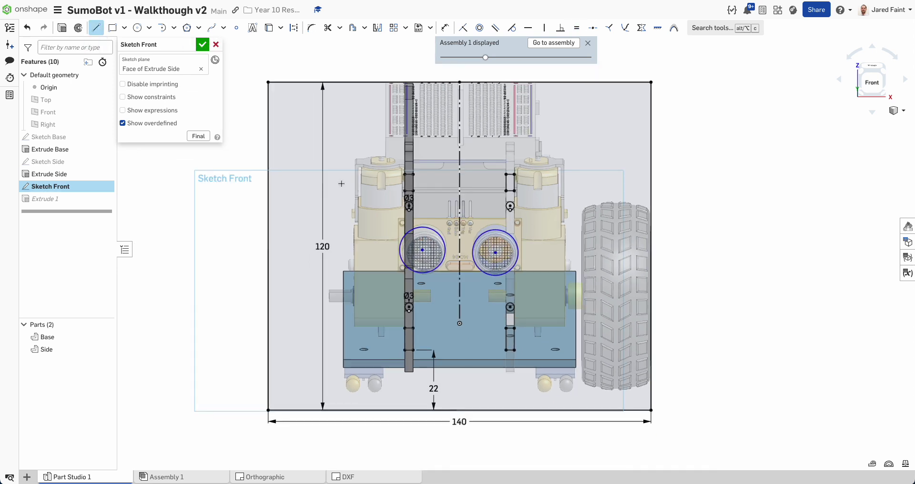
{"action": "left_click", "coordinate": [419, 227]}
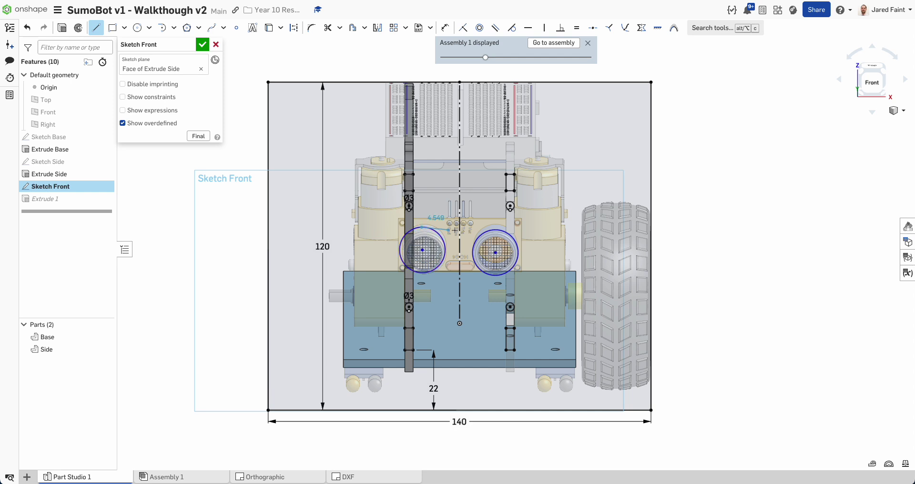
{"action": "left_click", "coordinate": [495, 231]}
{"action": "left_click", "coordinate": [496, 275]}
{"action": "left_click", "coordinate": [423, 273]}
{"action": "left_click", "coordinate": [422, 227]}
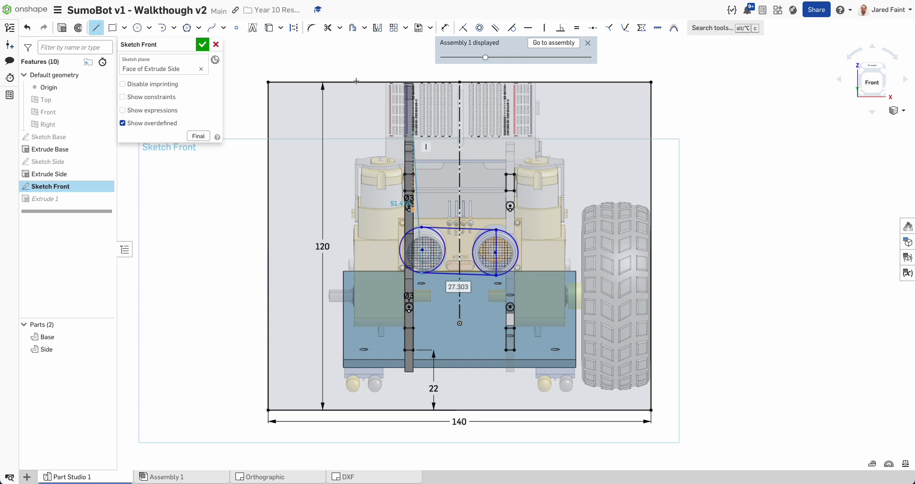
Align the two circle centres horizontally, set their spacing to 26 mm, and finish the sketch.
{"action": "left_click", "coordinate": [528, 27]}
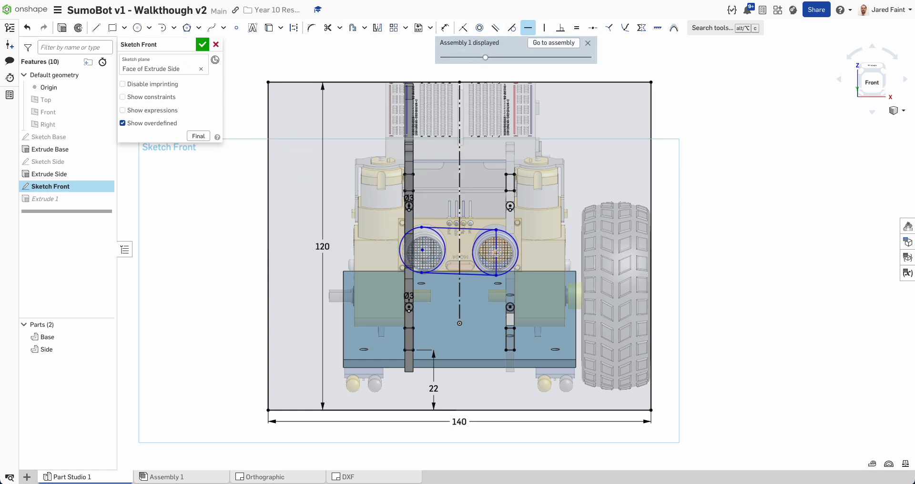
{"action": "left_click", "coordinate": [423, 250]}
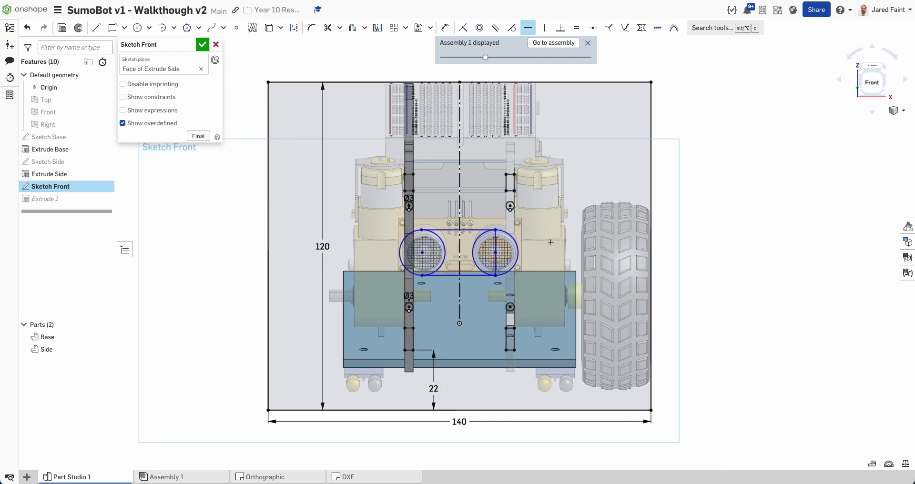
{"action": "scroll", "coordinate": [457, 256], "scroll_direction": "up", "scroll_amount": 3}
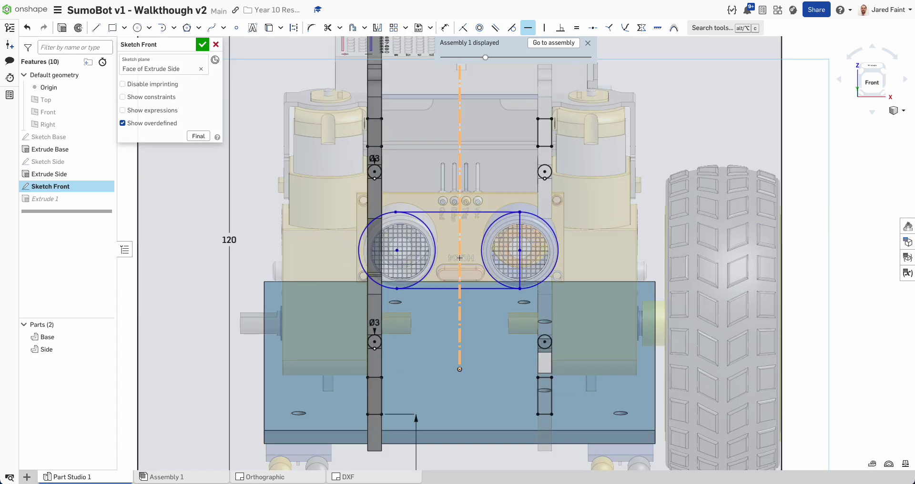
{"action": "right_click_drag", "start_coordinate": [425, 263], "coordinate": [436, 269]}
{"action": "key", "text": "u"}
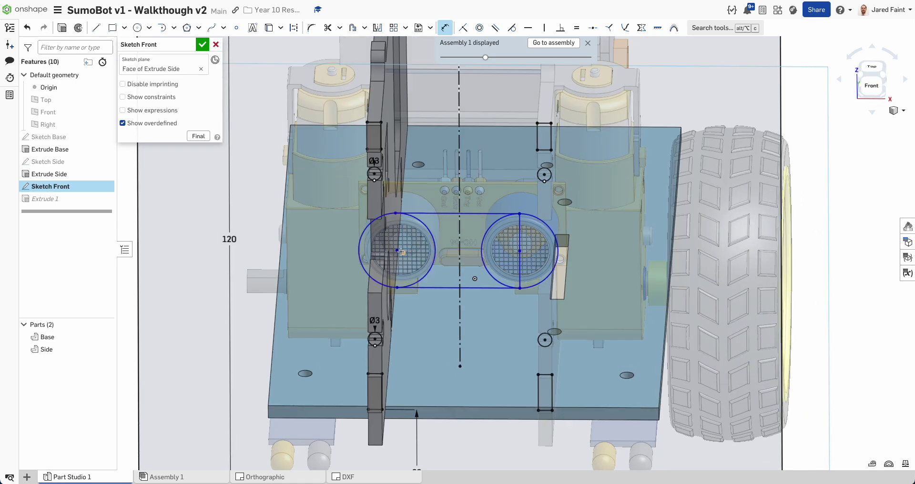
{"action": "left_click", "coordinate": [520, 250]}
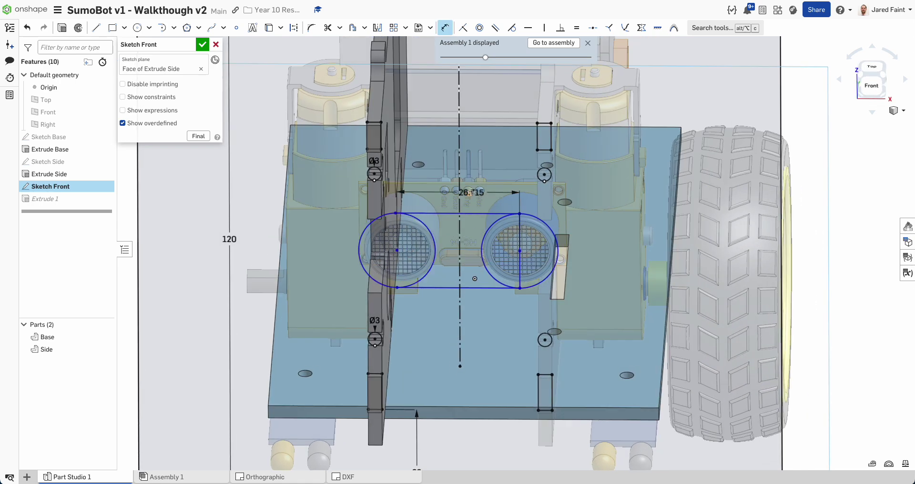
{"action": "left_click", "coordinate": [506, 214]}
{"action": "type", "text": "26"}
{"action": "key", "text": "Return"}
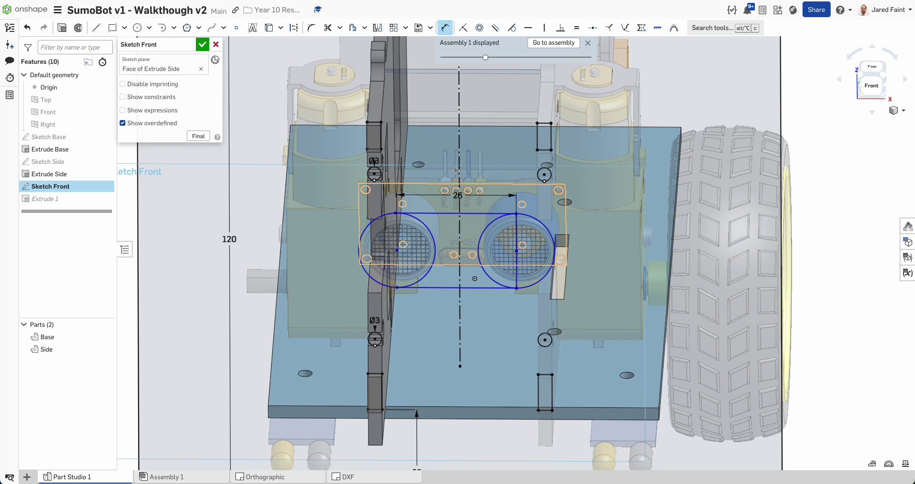
{"action": "left_click", "coordinate": [202, 44]}
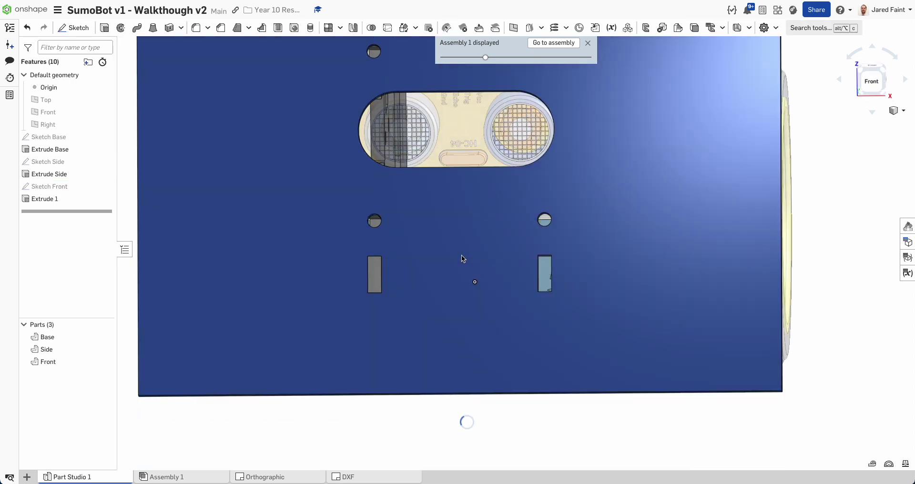
Reopen Sketch Front and set the left-hand sensor circle's diameter to 19 mm.
{"action": "scroll", "coordinate": [482, 147], "scroll_direction": "down", "scroll_amount": 3}
{"action": "mouse_move", "coordinate": [483, 150]}
{"action": "right_mouse_down"}
{"action": "mouse_move", "coordinate": [476, 156]}
{"action": "mouse_move", "coordinate": [498, 157]}
{"action": "right_mouse_up"}
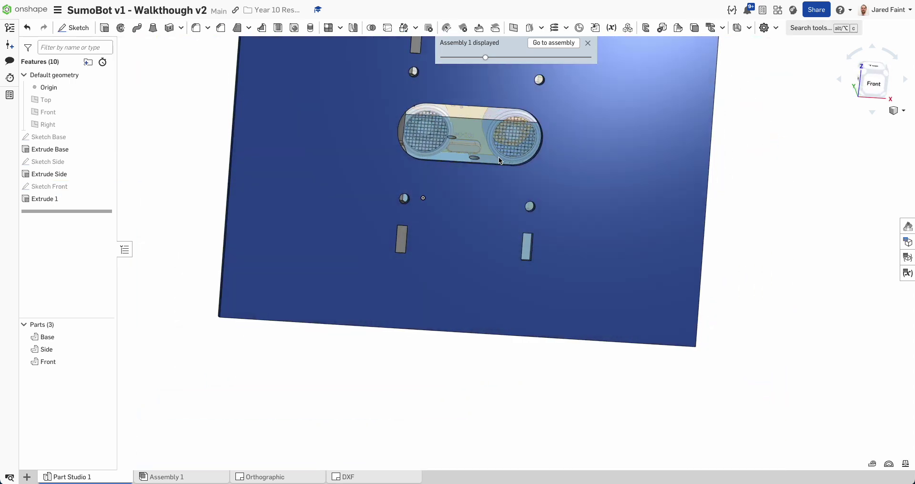
{"action": "left_click", "coordinate": [878, 84]}
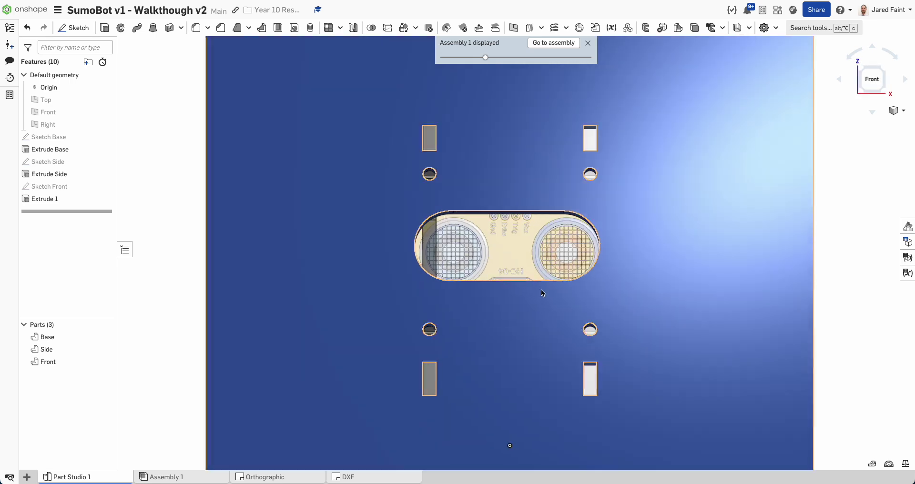
{"action": "right_click_drag", "start_coordinate": [521, 262], "coordinate": [470, 269]}
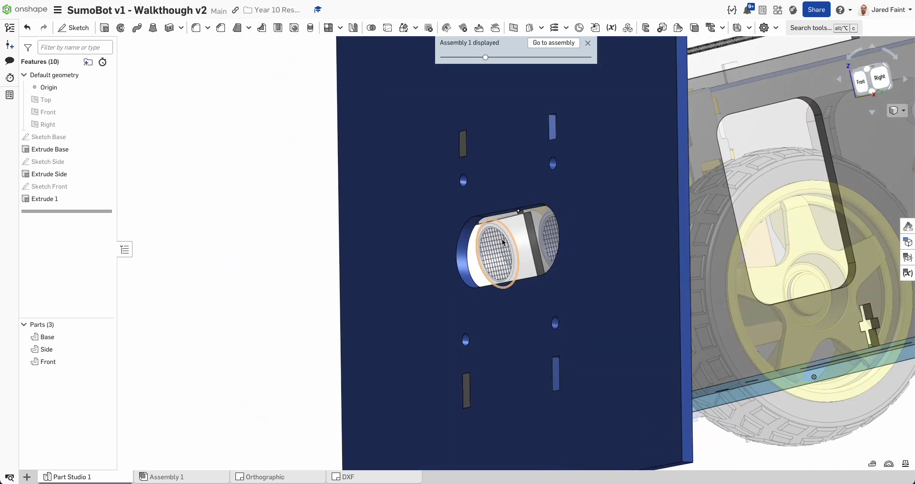
{"action": "right_click_drag", "start_coordinate": [553, 287], "coordinate": [533, 122]}
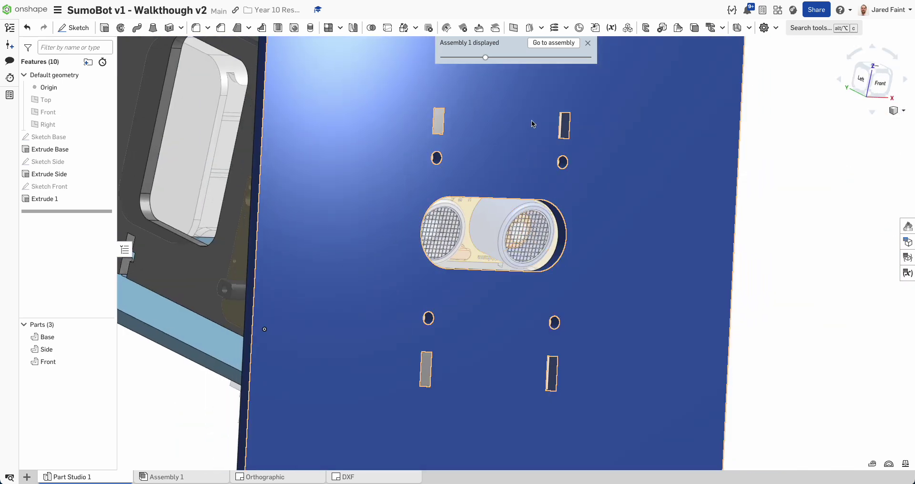
{"action": "right_click", "coordinate": [353, 242]}
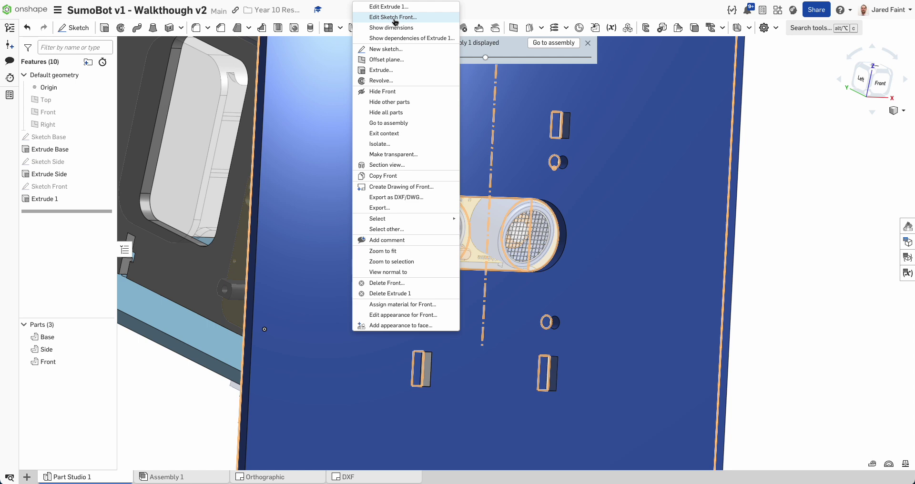
{"action": "left_click", "coordinate": [394, 17]}
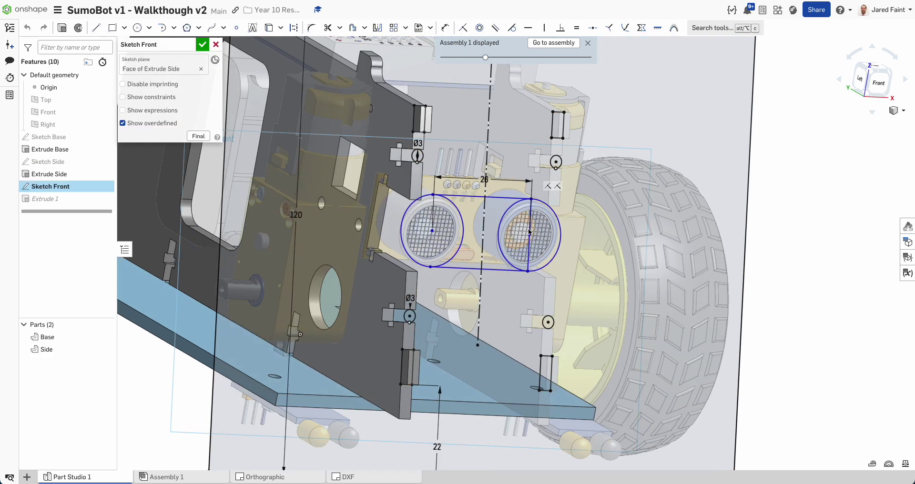
{"action": "right_click_drag", "start_coordinate": [529, 229], "coordinate": [511, 229]}
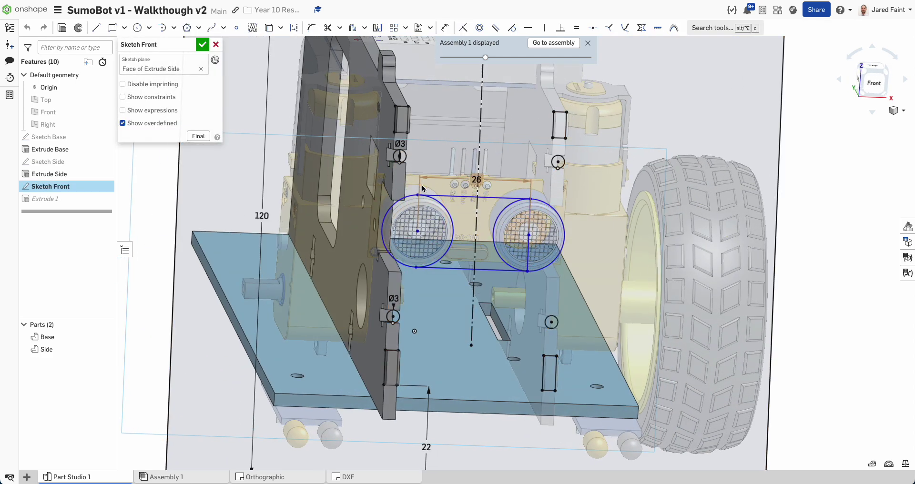
{"action": "key", "text": "d"}
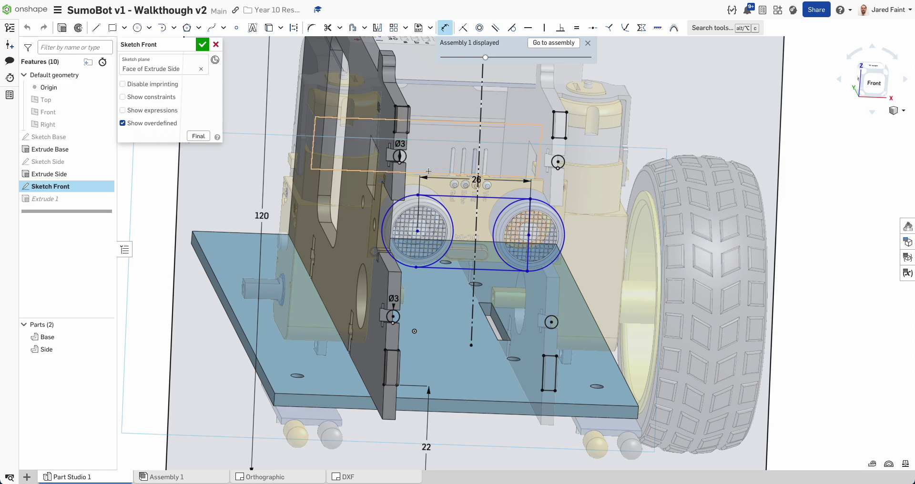
{"action": "left_click", "coordinate": [395, 205]}
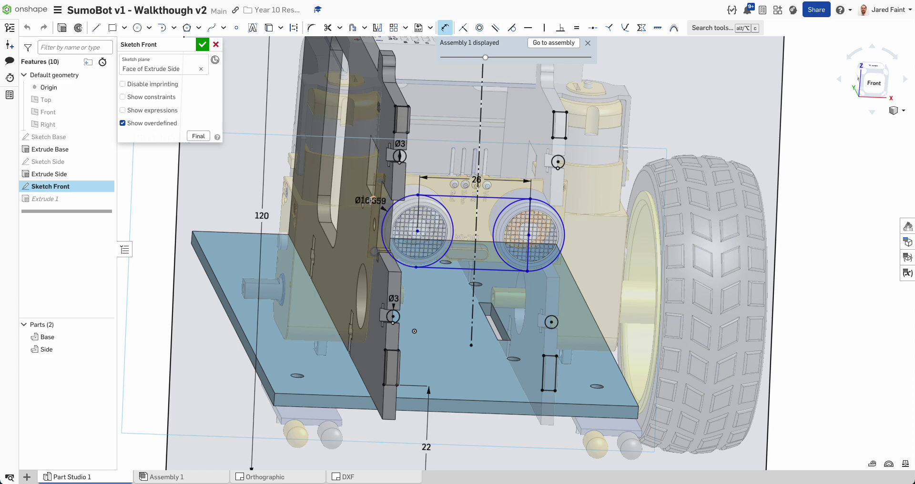
{"action": "left_click", "coordinate": [345, 188]}
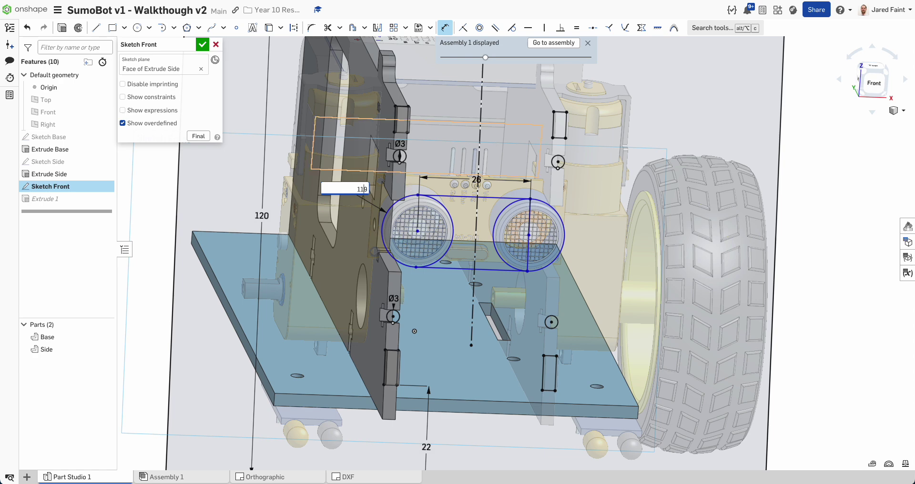
{"action": "key", "text": "Return"}
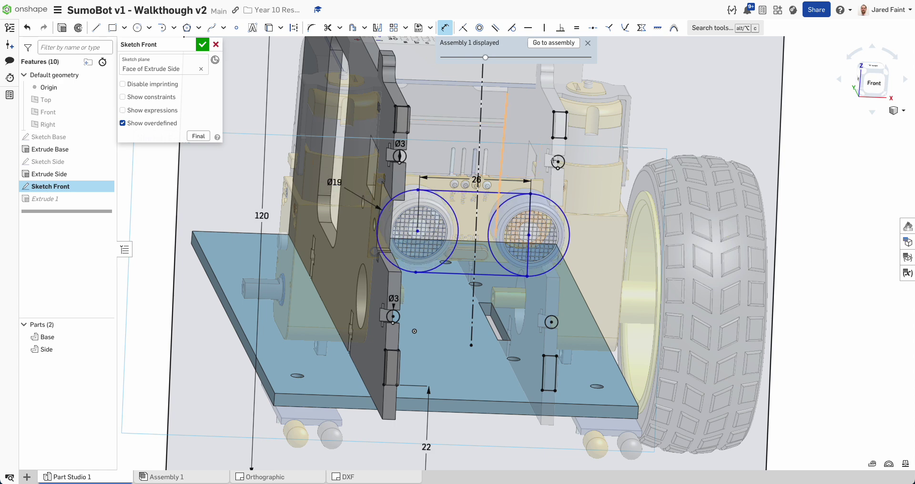
Dimension the sensor cutout's lower connecting line 15 mm above the centreline's bottom endpoint and finish the sketch.
{"action": "scroll", "coordinate": [497, 224], "scroll_direction": "down", "scroll_amount": 2}
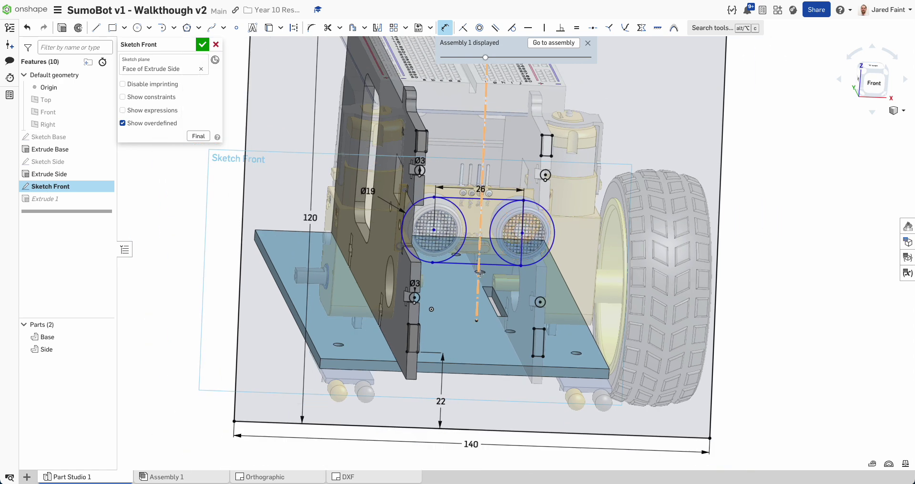
{"action": "key", "text": "Escape"}
{"action": "left_click", "coordinate": [463, 264]}
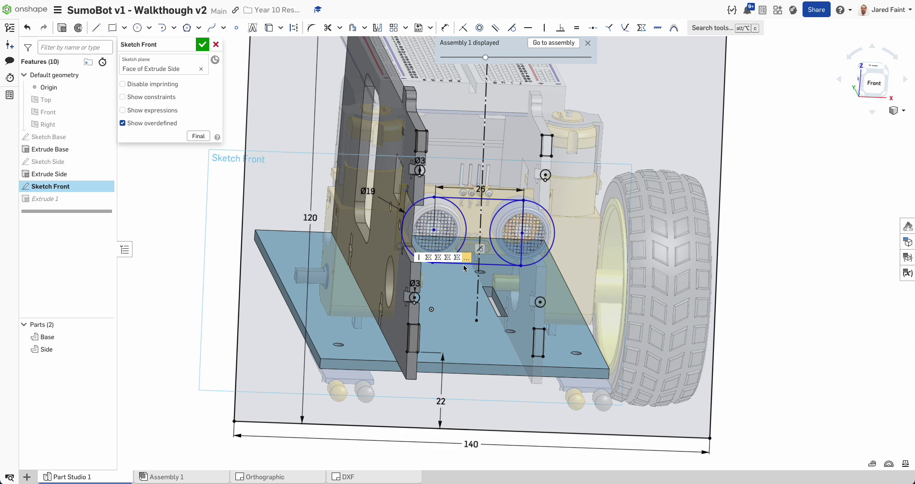
{"action": "key", "text": "d"}
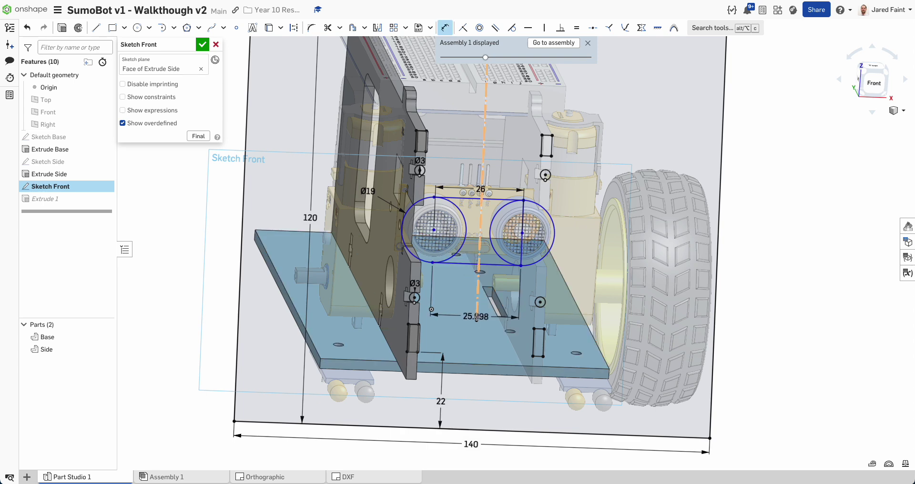
{"action": "left_click", "coordinate": [477, 322]}
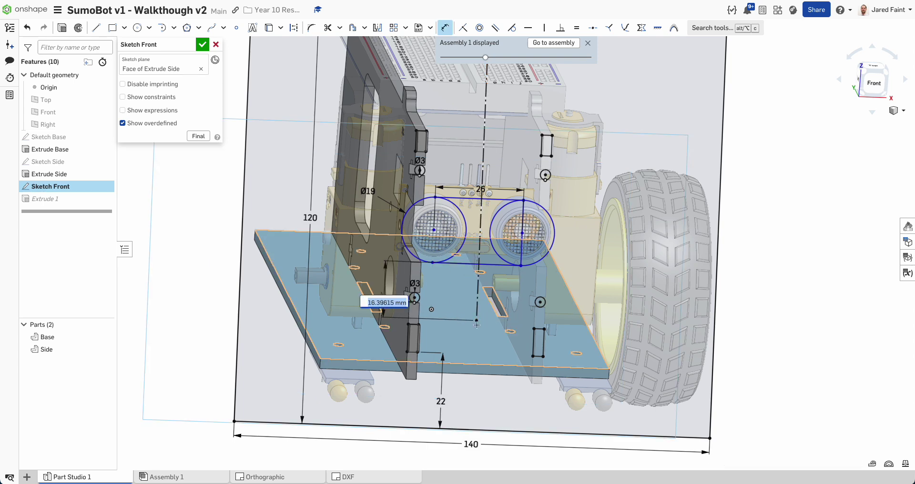
{"action": "type", "text": "15"}
{"action": "key", "text": "Return"}
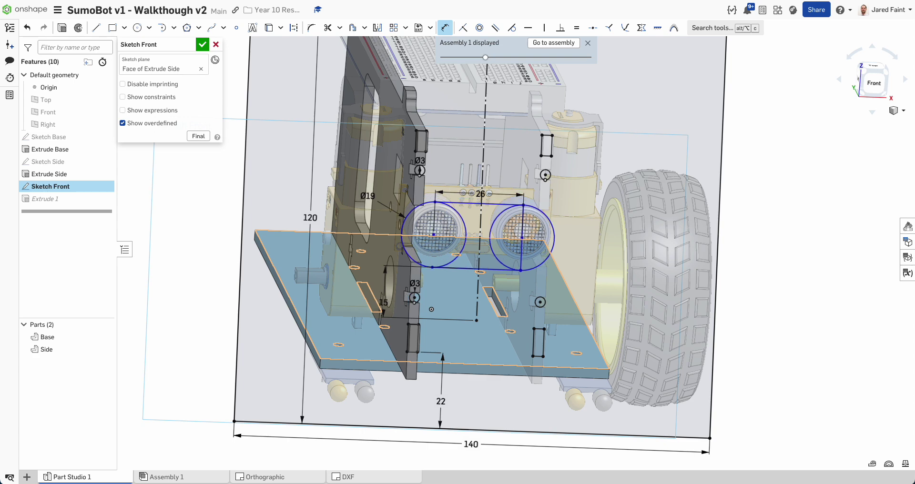
{"action": "left_click", "coordinate": [203, 46]}
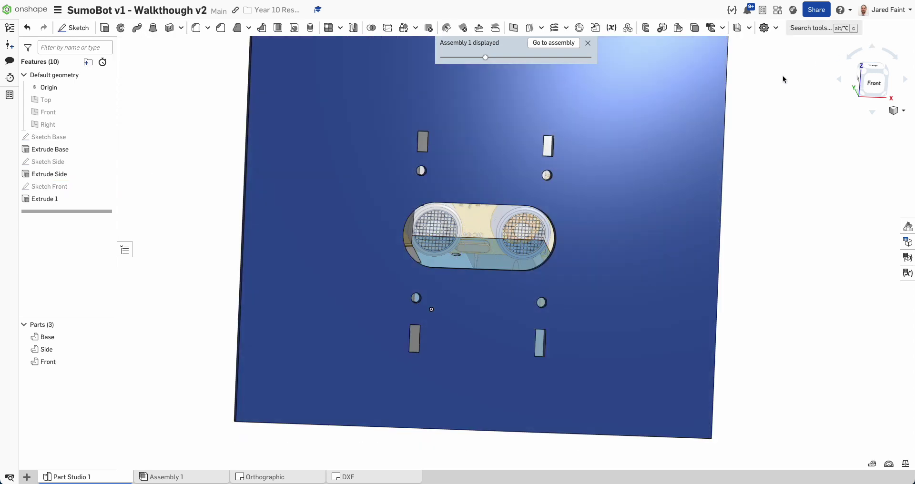
Reopen Sketch Front, make the two sensor circle centres symmetric about the vertical centreline, and finish the sketch.
{"action": "left_click", "coordinate": [880, 83]}
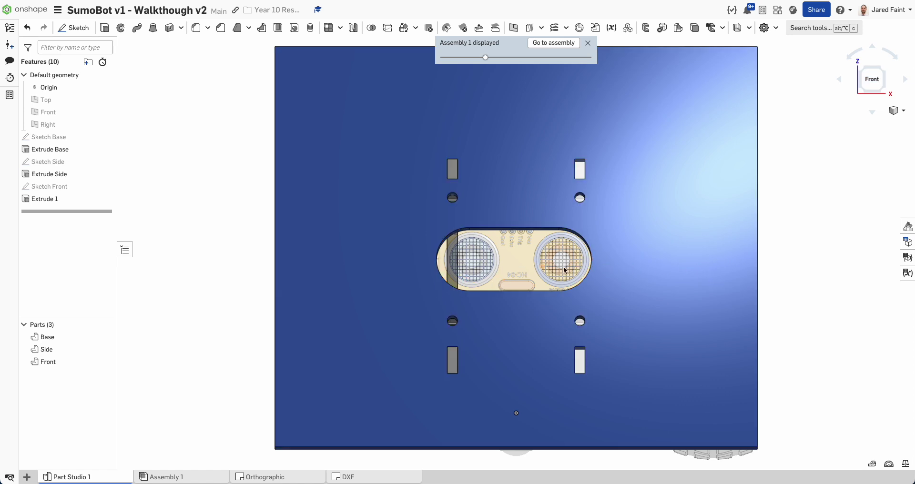
{"action": "right_click", "coordinate": [381, 272]}
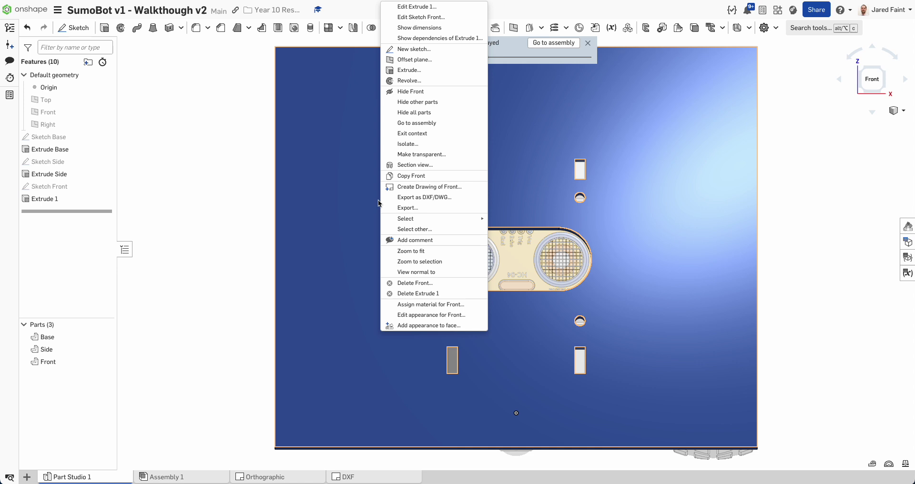
{"action": "left_click", "coordinate": [429, 18]}
{"action": "left_click", "coordinate": [642, 28]}
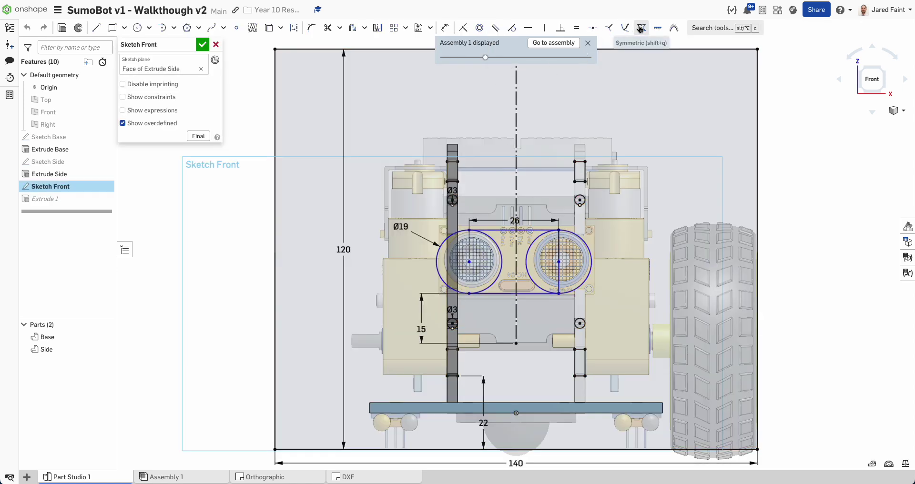
{"action": "left_click", "coordinate": [560, 262]}
{"action": "left_click", "coordinate": [470, 262]}
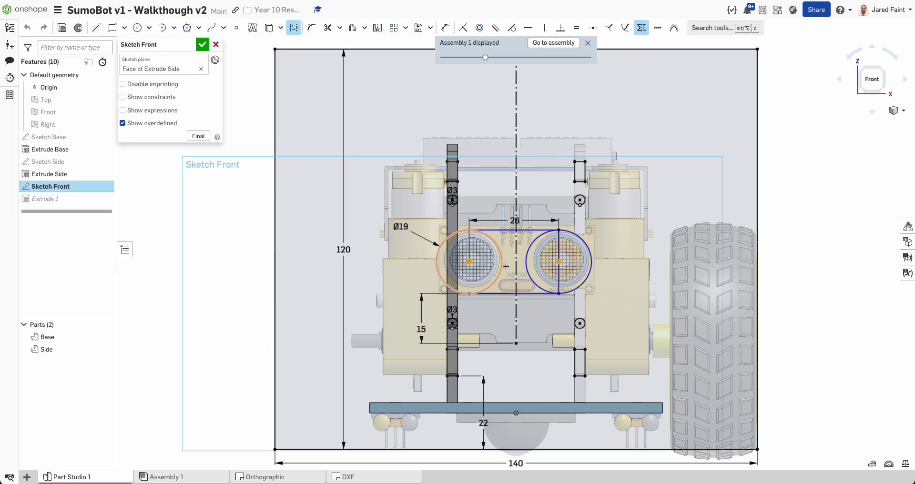
{"action": "left_click", "coordinate": [516, 268]}
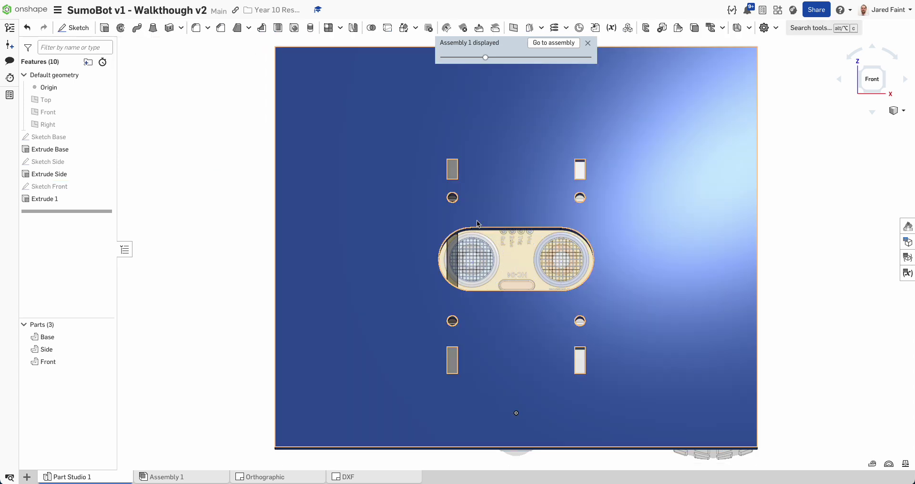
{"action": "left_click", "coordinate": [202, 44]}
Examine from the side and rear how the front panel fits against the side plate, base and wheel.
{"action": "right_click_drag", "start_coordinate": [486, 232], "coordinate": [565, 253]}
{"action": "mouse_move", "coordinate": [643, 276]}
{"action": "right_mouse_down"}
{"action": "mouse_move", "coordinate": [651, 293]}
{"action": "mouse_move", "coordinate": [608, 299]}
{"action": "mouse_move", "coordinate": [575, 340]}
{"action": "mouse_move", "coordinate": [610, 278]}
{"action": "mouse_move", "coordinate": [597, 296]}
{"action": "mouse_move", "coordinate": [621, 275]}
{"action": "mouse_move", "coordinate": [463, 258]}
{"action": "mouse_move", "coordinate": [646, 247]}
{"action": "mouse_move", "coordinate": [651, 272]}
{"action": "right_mouse_up"}
{"action": "scroll", "coordinate": [629, 272], "scroll_direction": "down", "scroll_amount": 1}
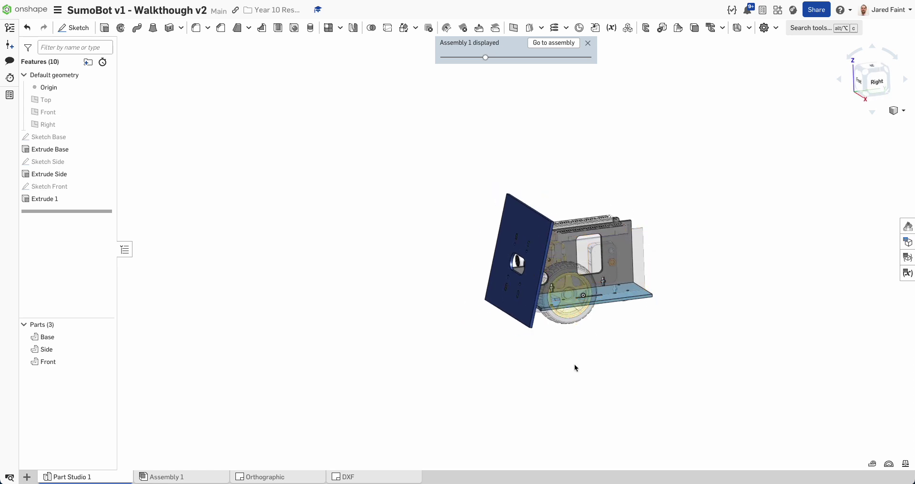
{"action": "right_click_drag", "start_coordinate": [575, 366], "coordinate": [563, 356]}
{"action": "right_click_drag", "start_coordinate": [591, 279], "coordinate": [542, 282]}
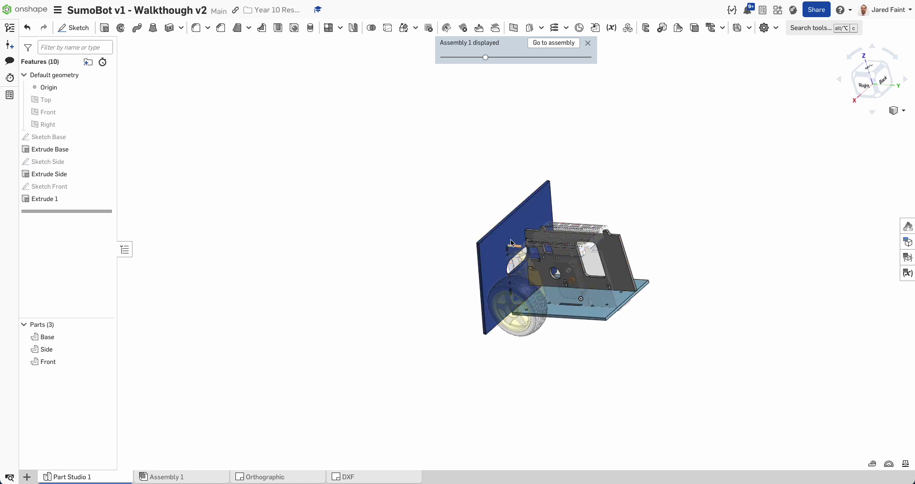
{"action": "right_click_drag", "start_coordinate": [587, 295], "coordinate": [575, 320]}
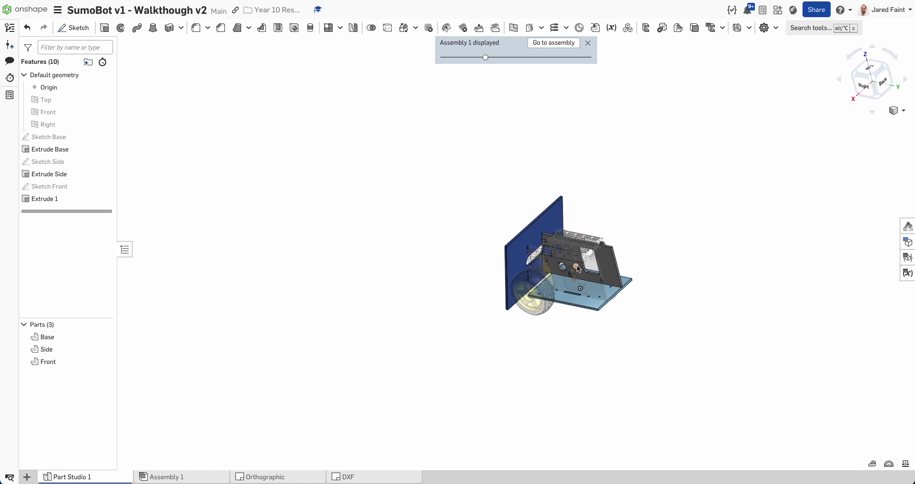
{"action": "scroll", "coordinate": [580, 305], "scroll_direction": "up", "scroll_amount": 5}
{"action": "right_click_drag", "start_coordinate": [589, 275], "coordinate": [595, 262]}
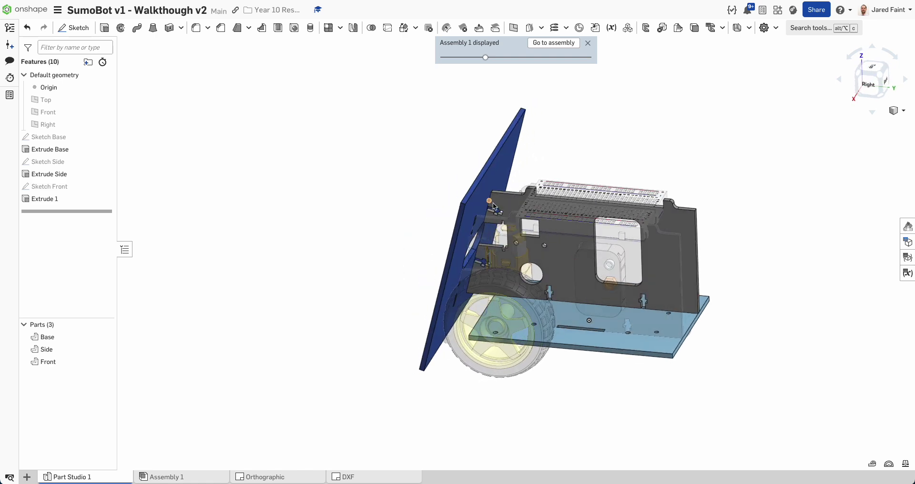
{"action": "right_click_drag", "start_coordinate": [575, 313], "coordinate": [548, 335]}
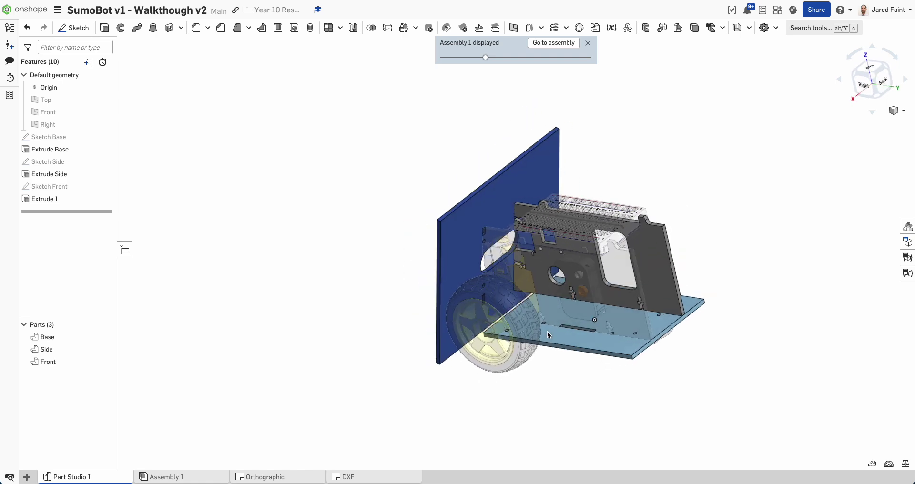
{"action": "mouse_move", "coordinate": [486, 359]}
{"action": "right_mouse_down"}
{"action": "mouse_move", "coordinate": [473, 359]}
{"action": "mouse_move", "coordinate": [554, 383]}
{"action": "mouse_move", "coordinate": [494, 344]}
{"action": "right_mouse_up"}
{"action": "right_click_drag", "start_coordinate": [740, 281], "coordinate": [694, 282]}
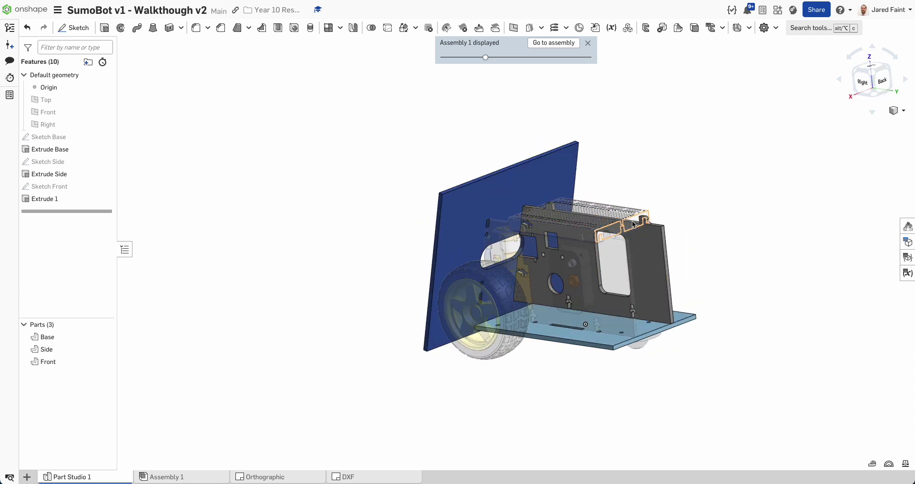
{"action": "right_click_drag", "start_coordinate": [603, 346], "coordinate": [626, 345]}
{"action": "right_click_drag", "start_coordinate": [549, 293], "coordinate": [582, 303]}
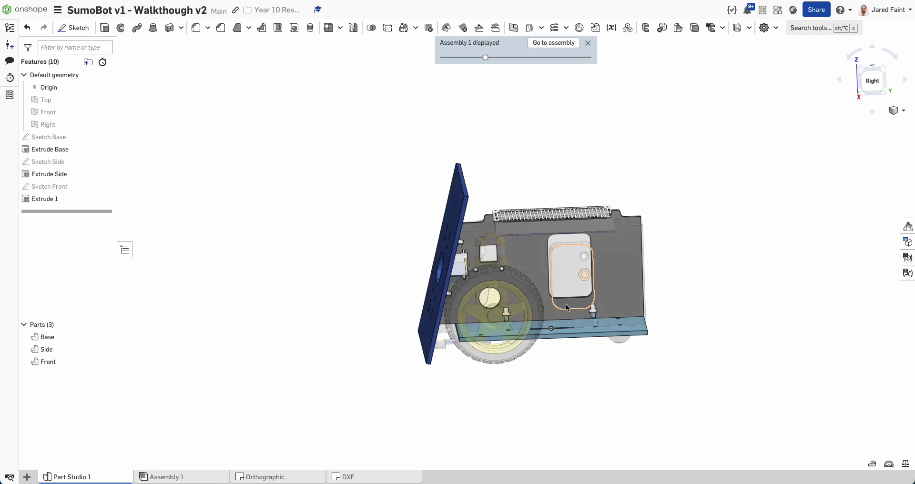
{"action": "scroll", "coordinate": [567, 305], "scroll_direction": "down", "scroll_amount": 3}
Return to Assembly 1, show the hidden Yellow Wheel and Momentary Push button, and view the robot from the side.
{"action": "left_click", "coordinate": [554, 44]}
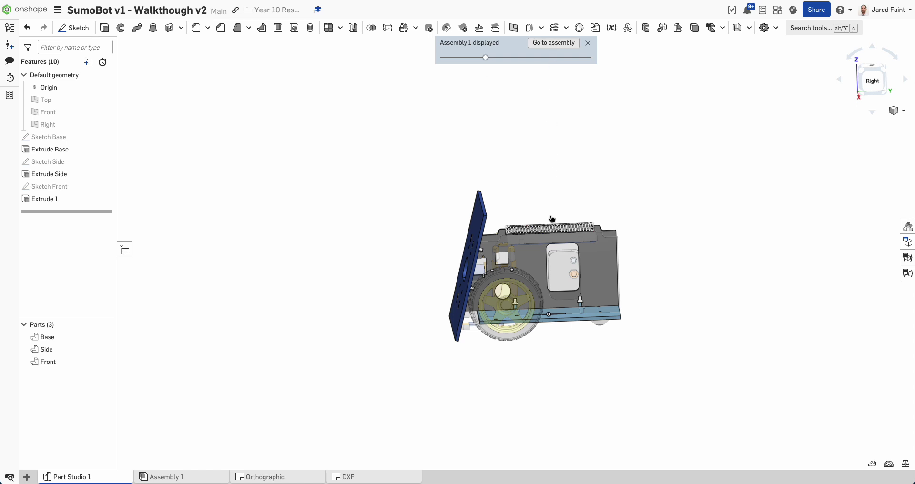
{"action": "left_click", "coordinate": [158, 137]}
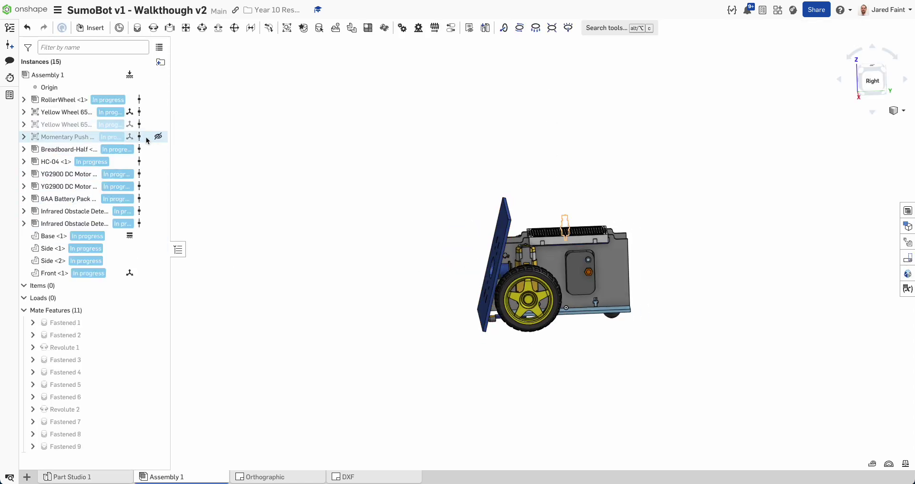
{"action": "left_click", "coordinate": [157, 124]}
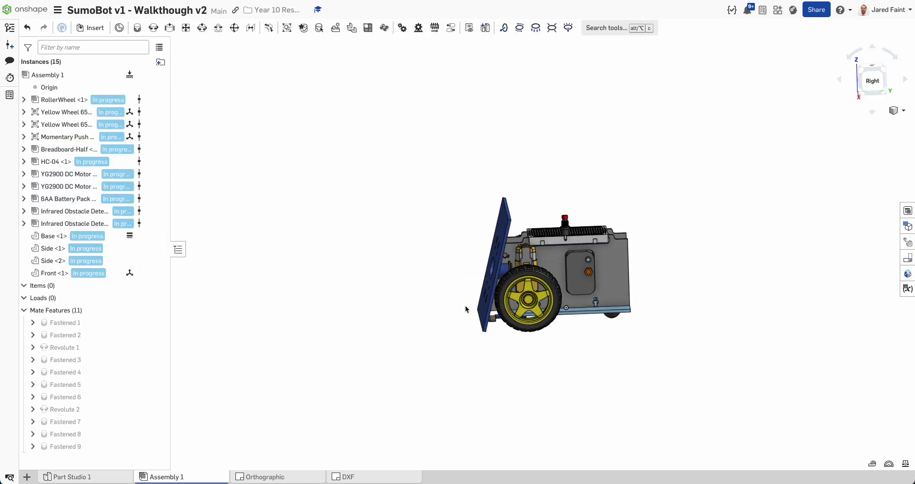
{"action": "mouse_move", "coordinate": [568, 329]}
{"action": "right_mouse_down"}
{"action": "mouse_move", "coordinate": [591, 323]}
{"action": "mouse_move", "coordinate": [568, 327]}
{"action": "mouse_move", "coordinate": [574, 322]}
{"action": "right_mouse_up"}
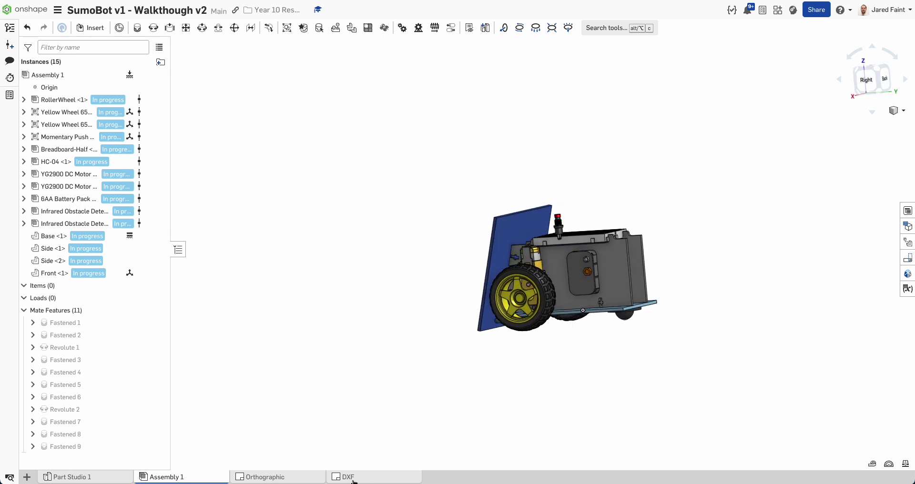
{"action": "key", "text": "shift+4"}
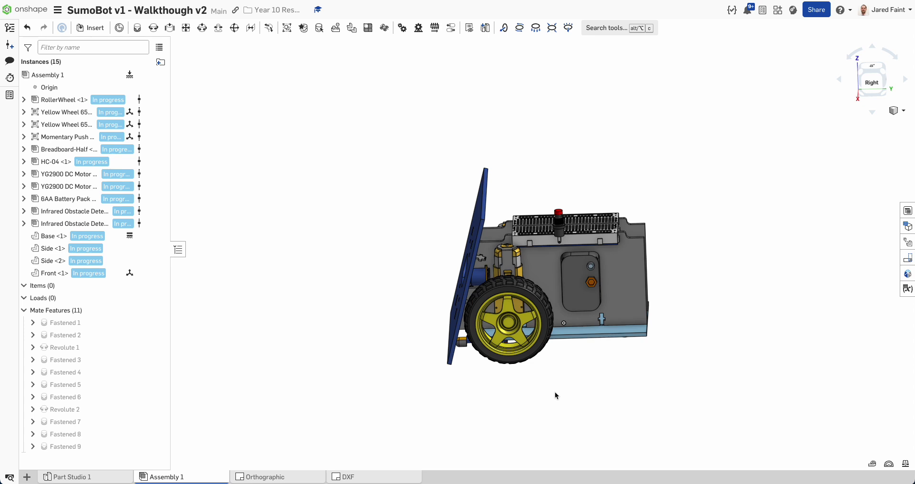
{"action": "right_click_drag", "start_coordinate": [556, 396], "coordinate": [539, 403]}
In the DXF drawing, insert a top view of the Base part at 1:1 scale near the sheet's upper-left corner.
{"action": "left_click", "coordinate": [369, 478]}
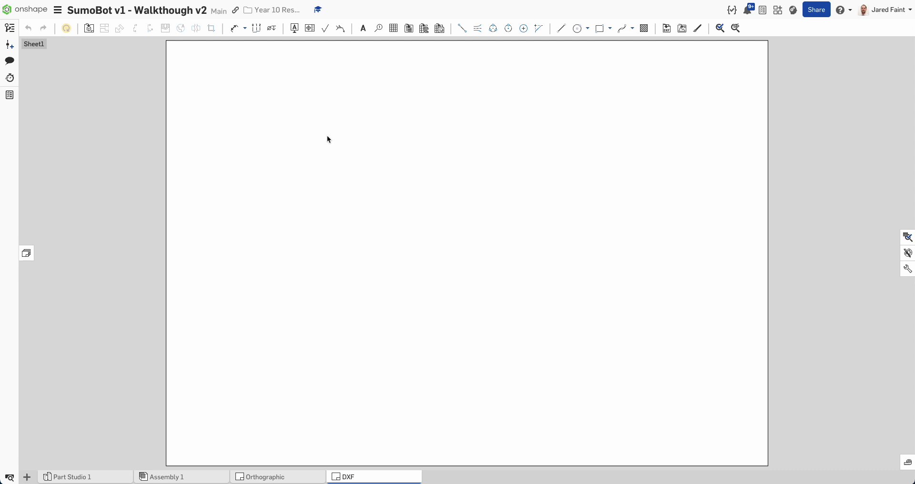
{"action": "scroll", "coordinate": [179, 86], "scroll_direction": "down", "scroll_amount": 1}
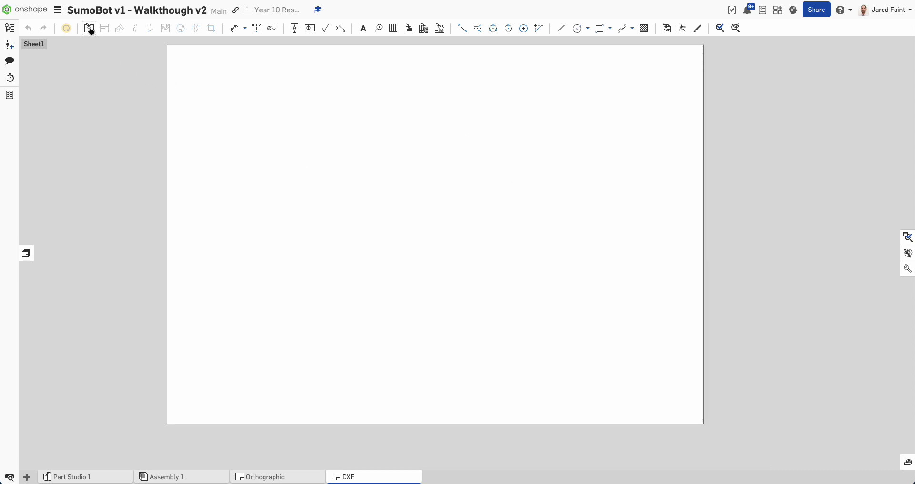
{"action": "left_click", "coordinate": [88, 29]}
{"action": "left_click", "coordinate": [95, 59]}
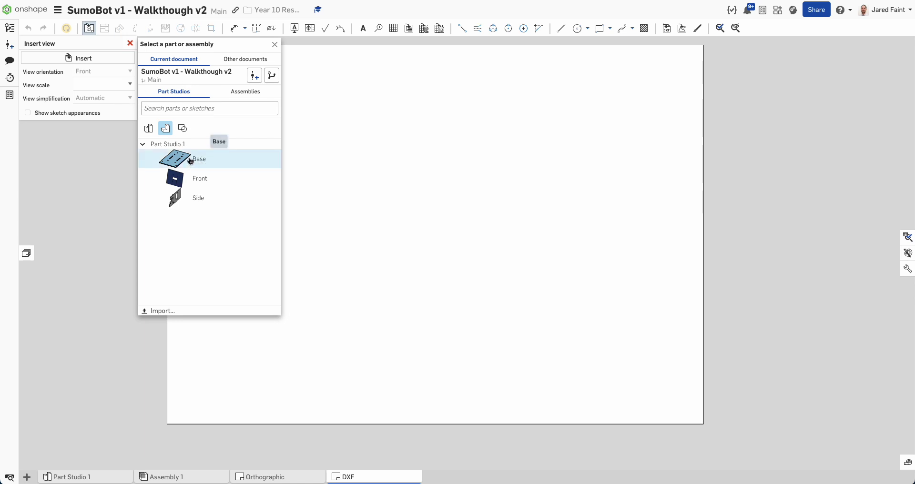
{"action": "left_click", "coordinate": [258, 167]}
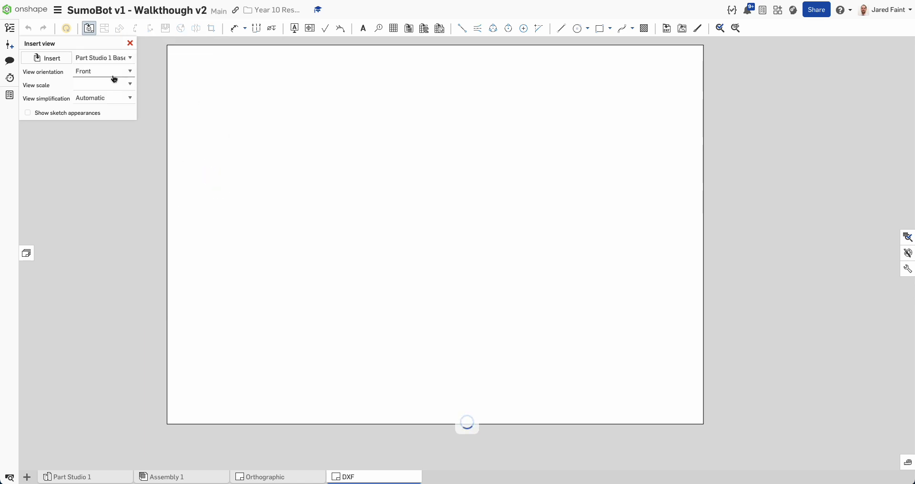
{"action": "left_click", "coordinate": [113, 79]}
{"action": "left_click", "coordinate": [93, 37]}
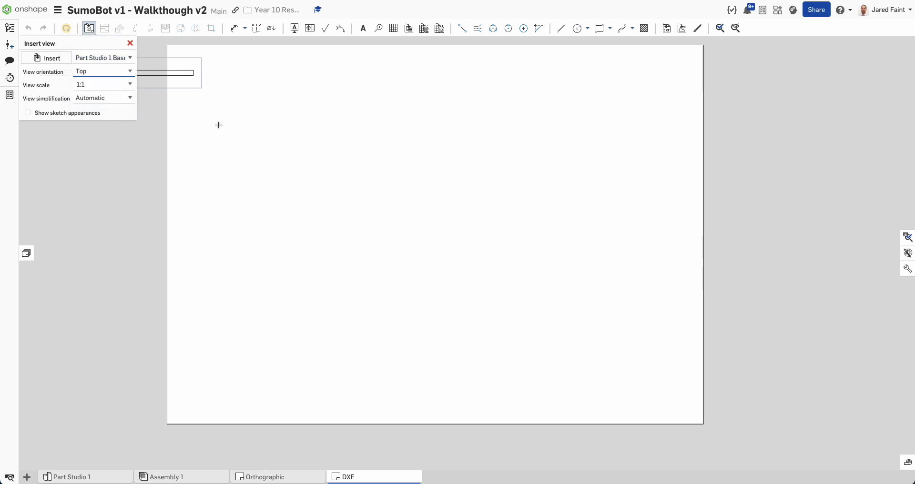
{"action": "left_click", "coordinate": [262, 183]}
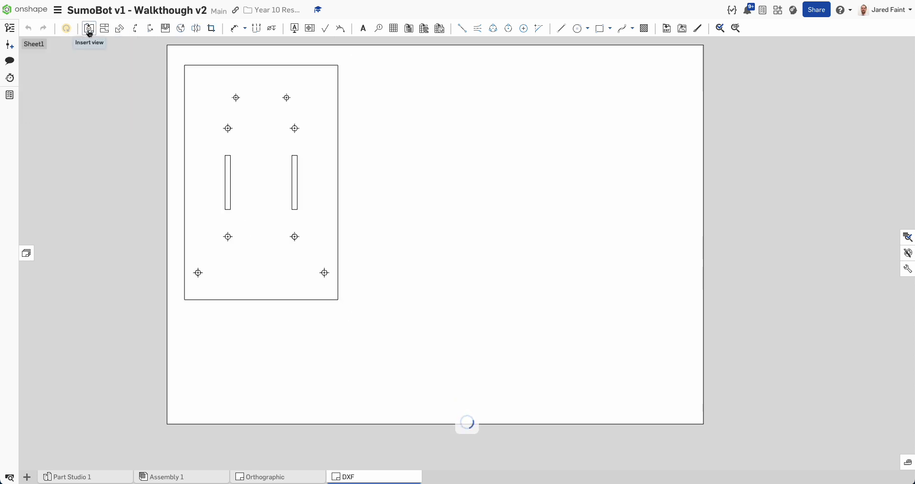
Hide the automatic centermarks on the Base view.
{"action": "right_click", "coordinate": [235, 212]}
{"action": "mouse_move", "coordinate": [236, 212]}
{"action": "mouse_move", "coordinate": [245, 198]}
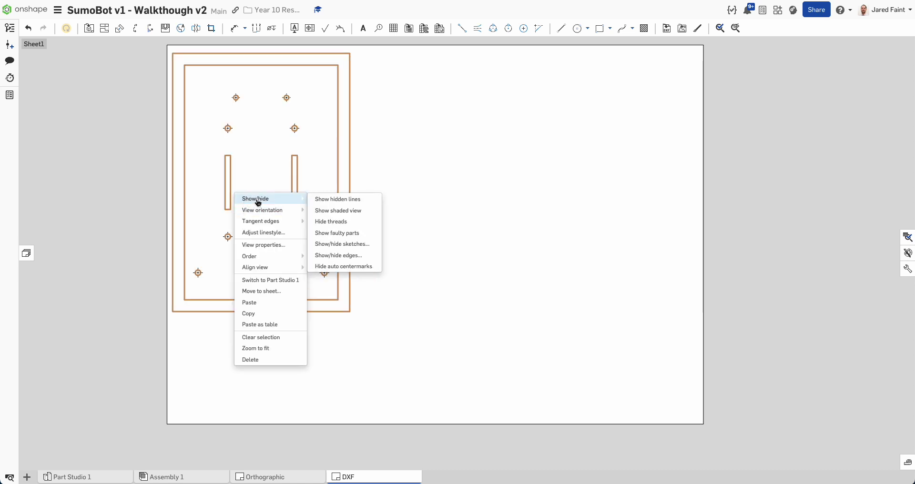
{"action": "left_click", "coordinate": [349, 270]}
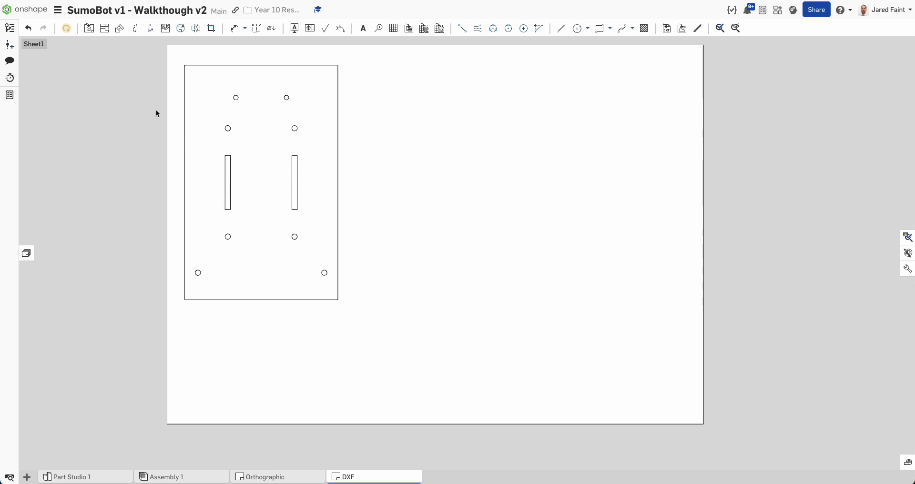
Insert a right view of the Side part at 1:1 scale beside the Base view near the sheet's top edge.
{"action": "left_click", "coordinate": [88, 28]}
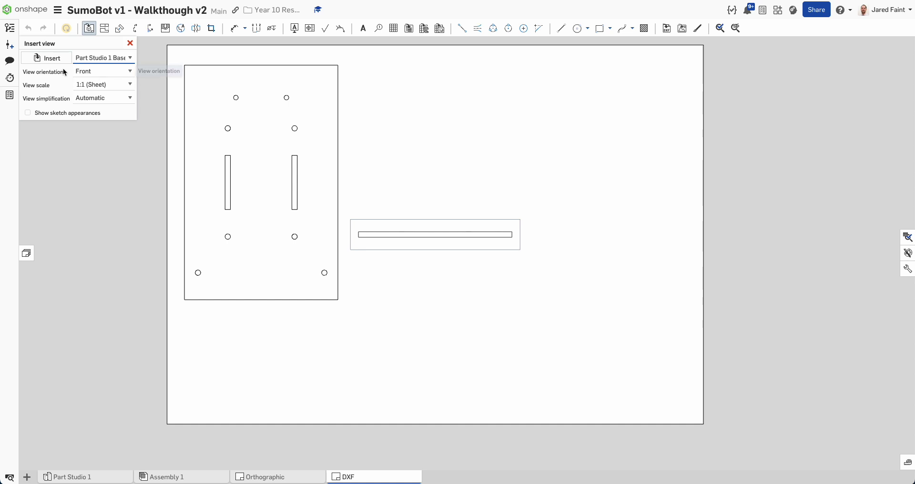
{"action": "left_click", "coordinate": [48, 58]}
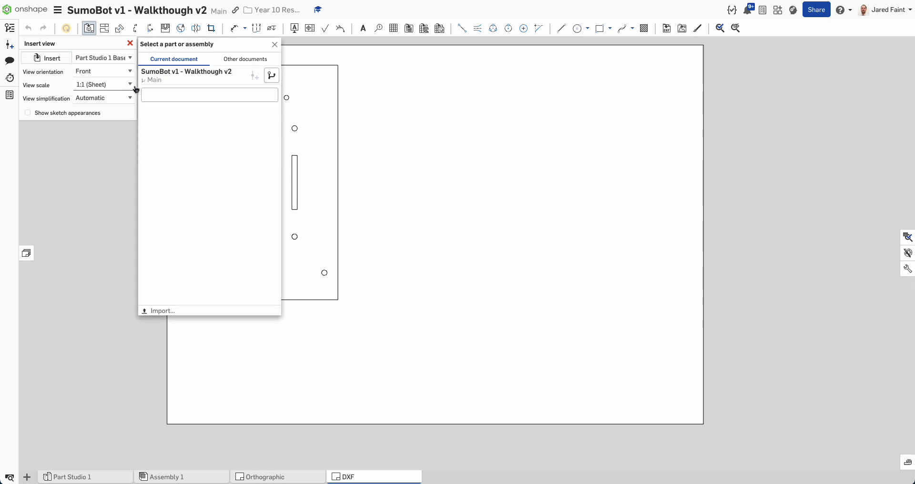
{"action": "left_click", "coordinate": [195, 197]}
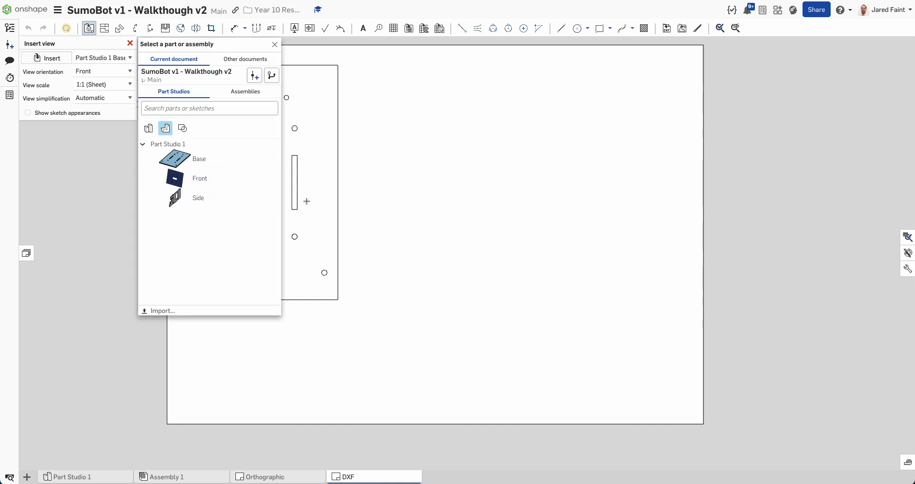
{"action": "left_click", "coordinate": [127, 72]}
{"action": "left_click", "coordinate": [109, 61]}
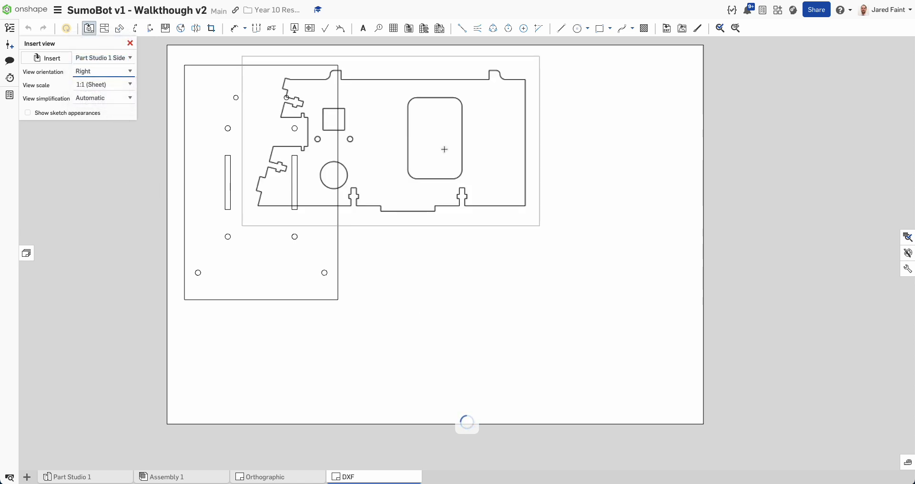
{"action": "left_click", "coordinate": [476, 136]}
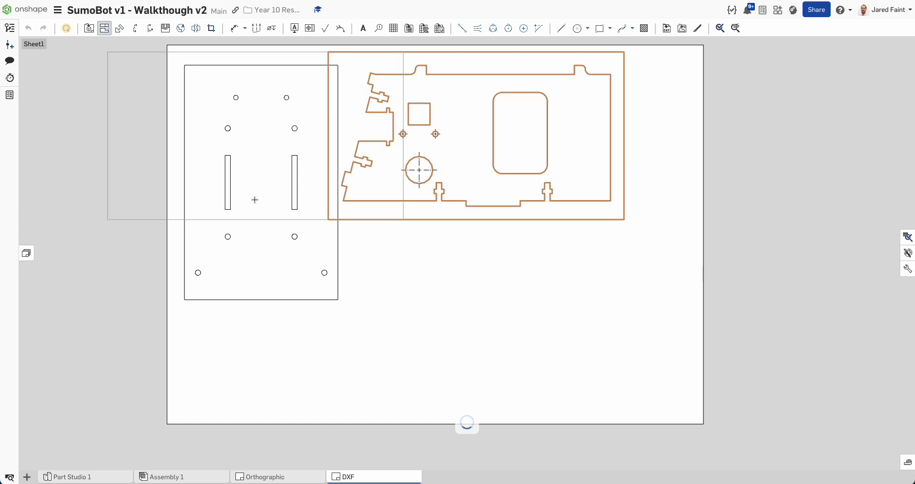
Hide the automatic centermarks on the Side view.
{"action": "left_click", "coordinate": [424, 164]}
{"action": "right_click", "coordinate": [424, 164]}
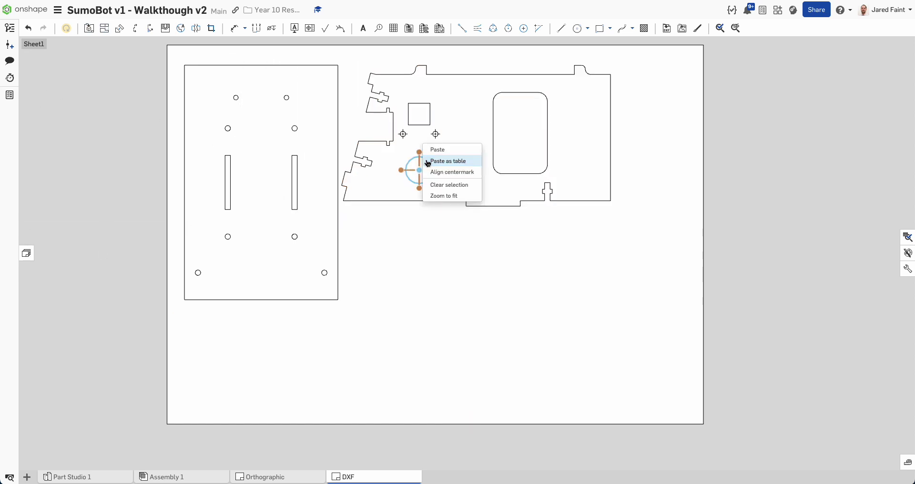
{"action": "left_click", "coordinate": [466, 121]}
{"action": "right_click", "coordinate": [464, 125]}
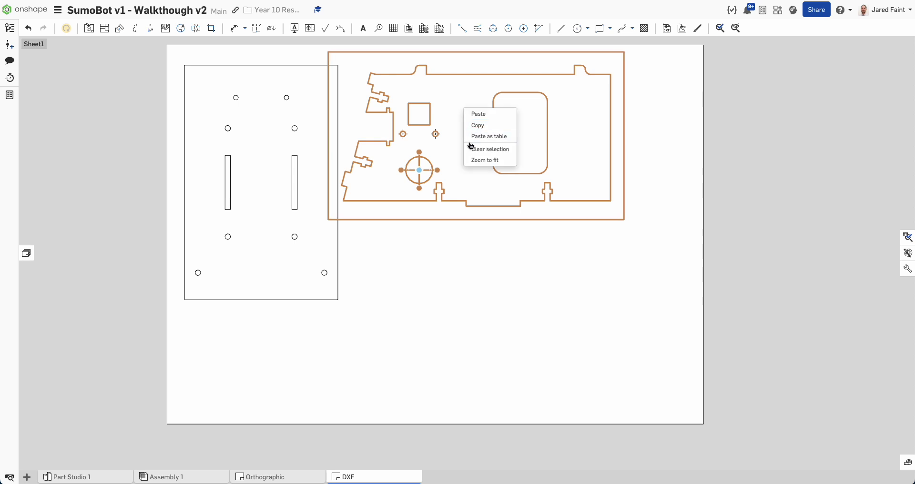
{"action": "left_click", "coordinate": [482, 149]}
{"action": "right_click", "coordinate": [456, 155]}
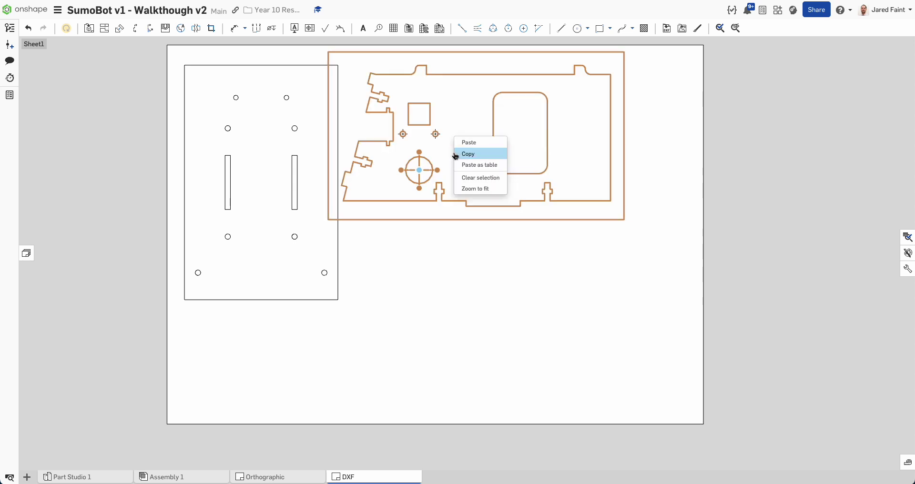
{"action": "left_click", "coordinate": [461, 212]}
{"action": "right_click", "coordinate": [466, 173]}
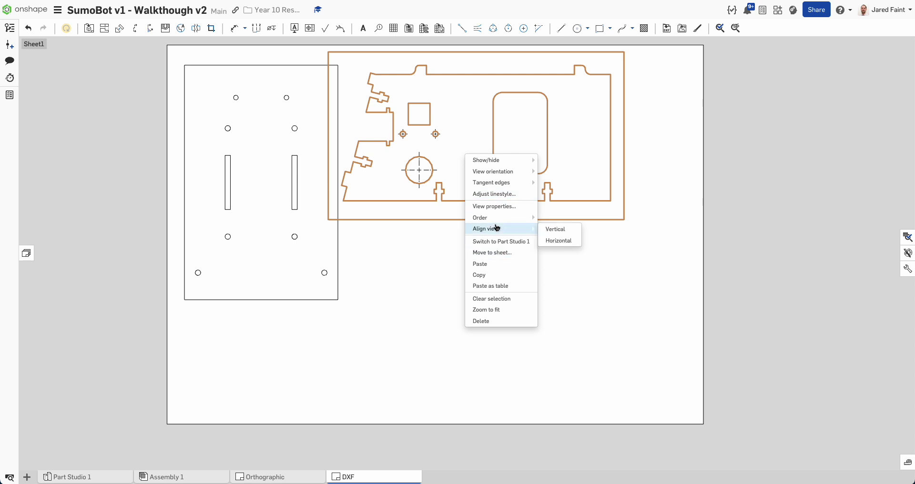
{"action": "mouse_move", "coordinate": [510, 157]}
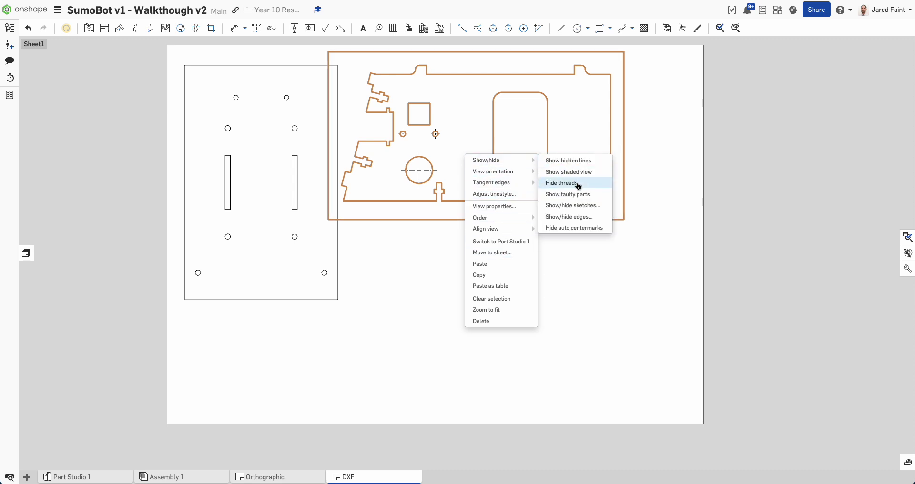
{"action": "left_click", "coordinate": [568, 229]}
Duplicate the Side view and place the copy directly below the original.
{"action": "left_click_drag", "start_coordinate": [424, 291], "coordinate": [476, 229]}
{"action": "left_click", "coordinate": [469, 178]}
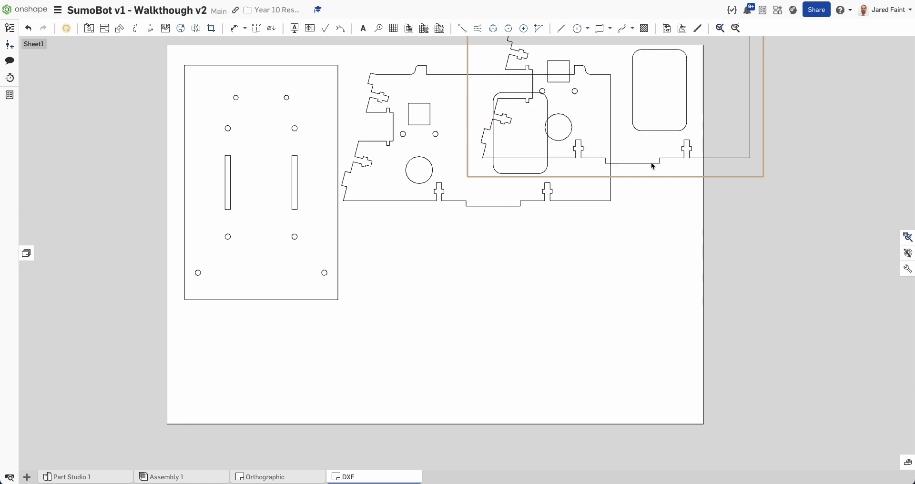
{"action": "left_click", "coordinate": [536, 375]}
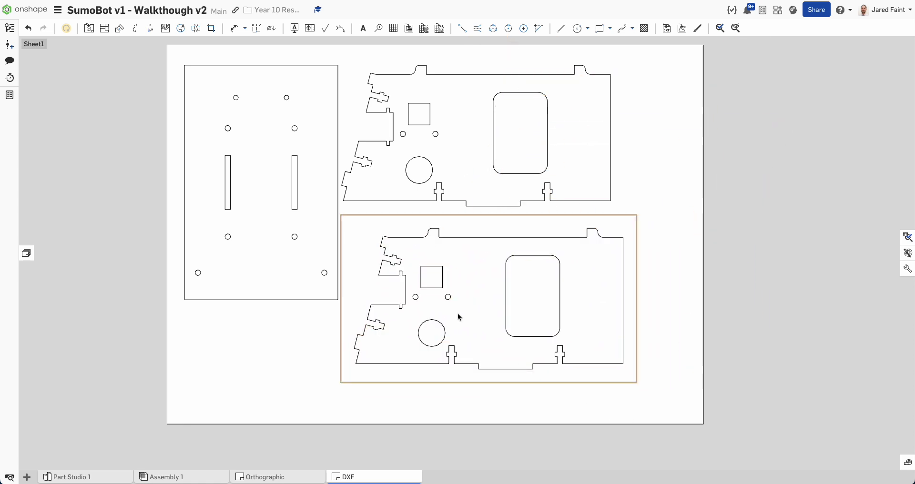
Set the lower Side view's orientation to Left so it shows the mirrored side plate.
{"action": "right_click", "coordinate": [447, 299]}
{"action": "double_click", "coordinate": [397, 306]}
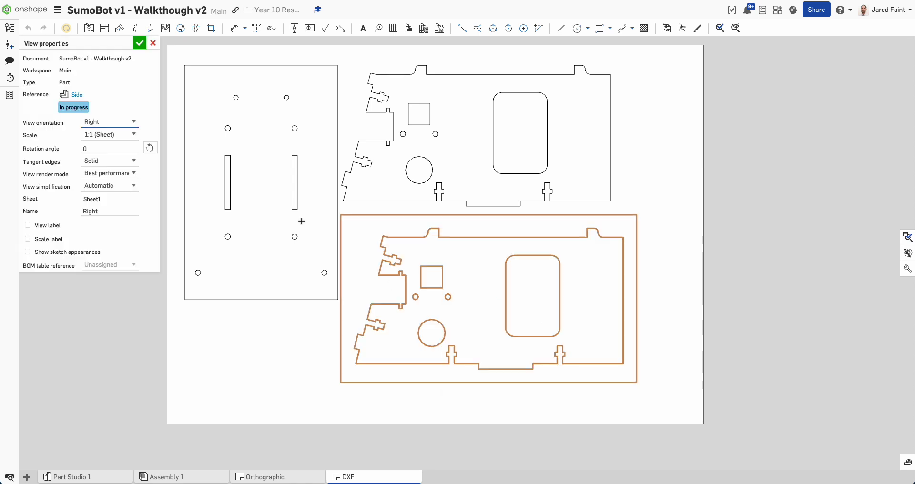
{"action": "left_click", "coordinate": [108, 123]}
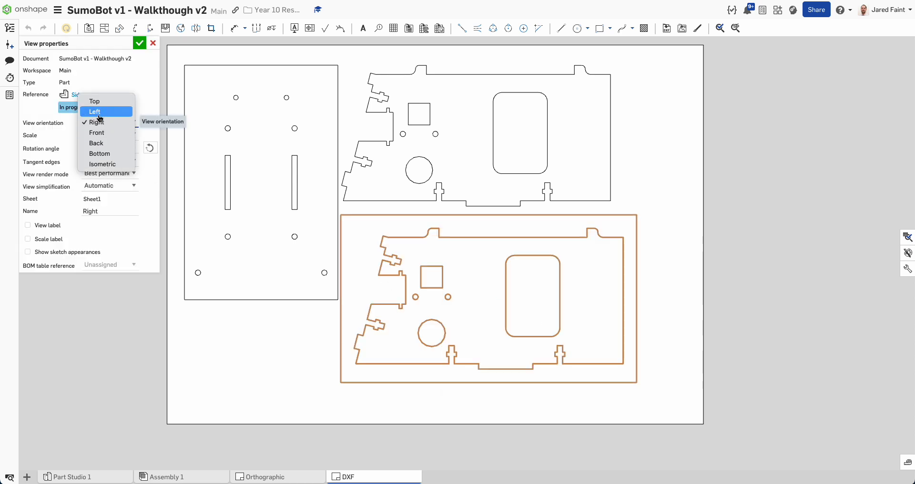
{"action": "left_click", "coordinate": [358, 246]}
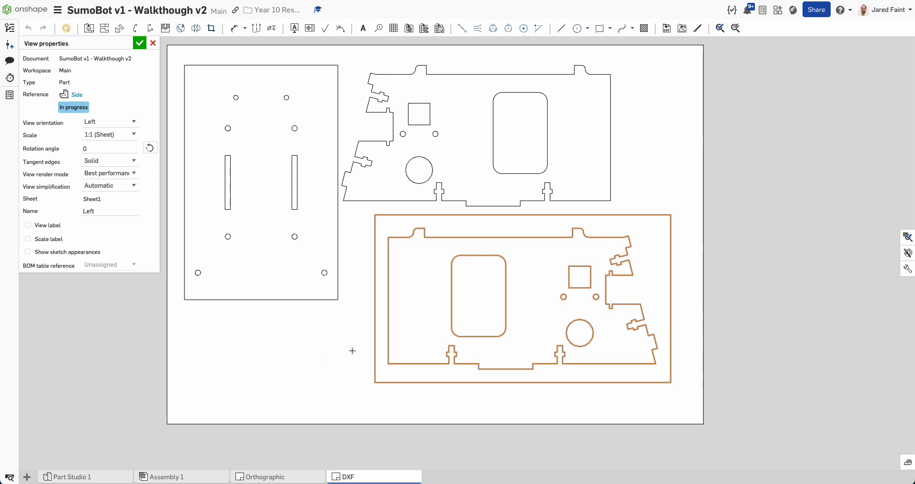
{"action": "left_click", "coordinate": [139, 44]}
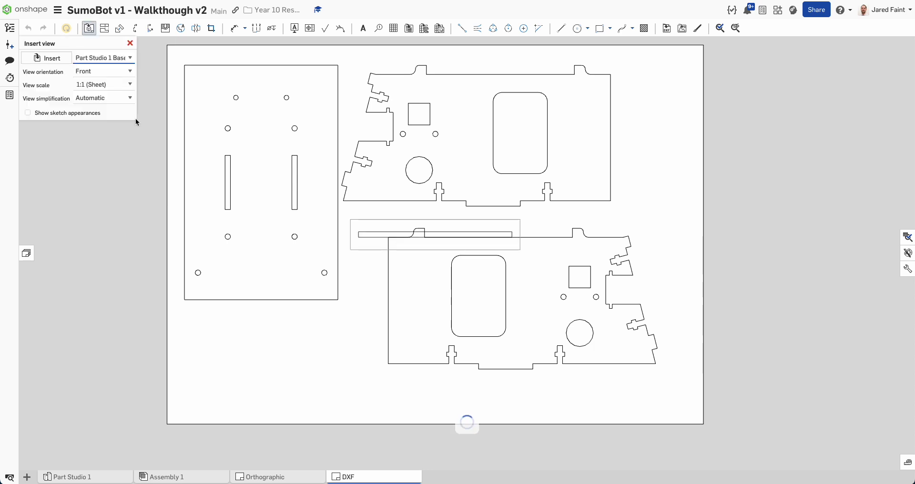
Insert a front view of the Front part at 1:1 scale near the sheet's lower-left corner.
{"action": "left_click", "coordinate": [53, 58]}
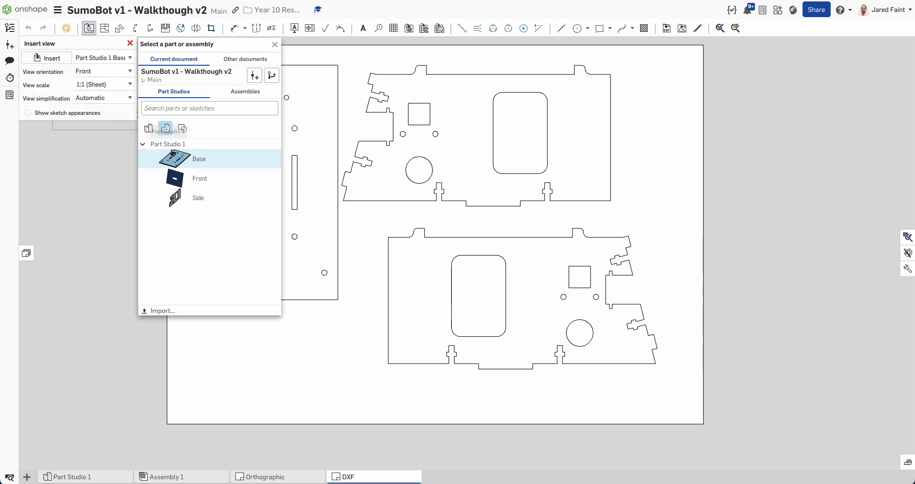
{"action": "left_click", "coordinate": [190, 185]}
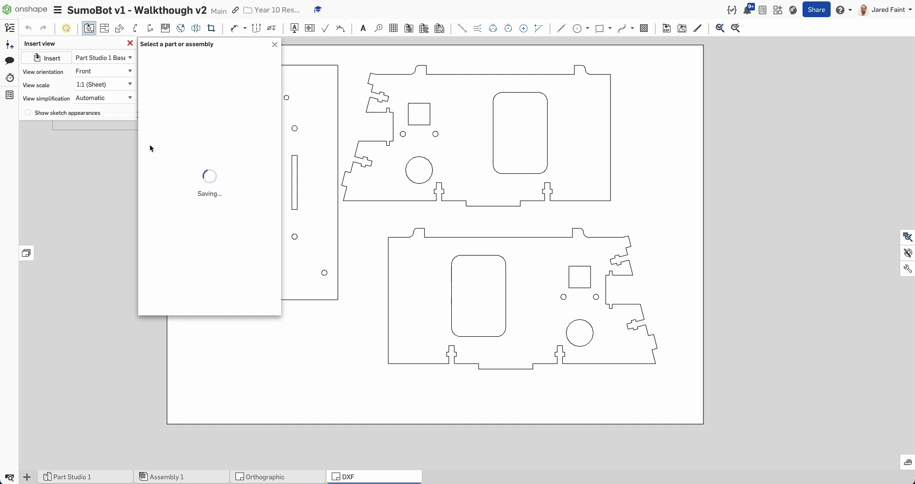
{"action": "left_click", "coordinate": [114, 72]}
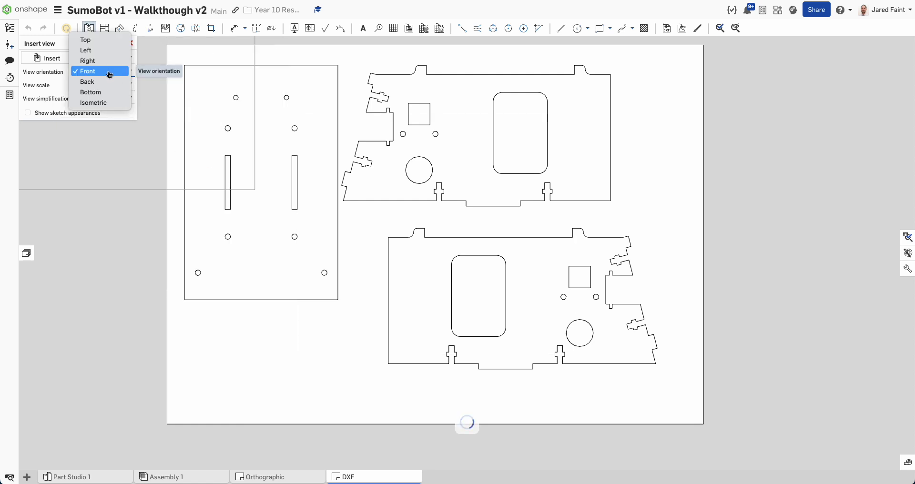
{"action": "left_click", "coordinate": [110, 72]}
{"action": "left_click", "coordinate": [322, 341]}
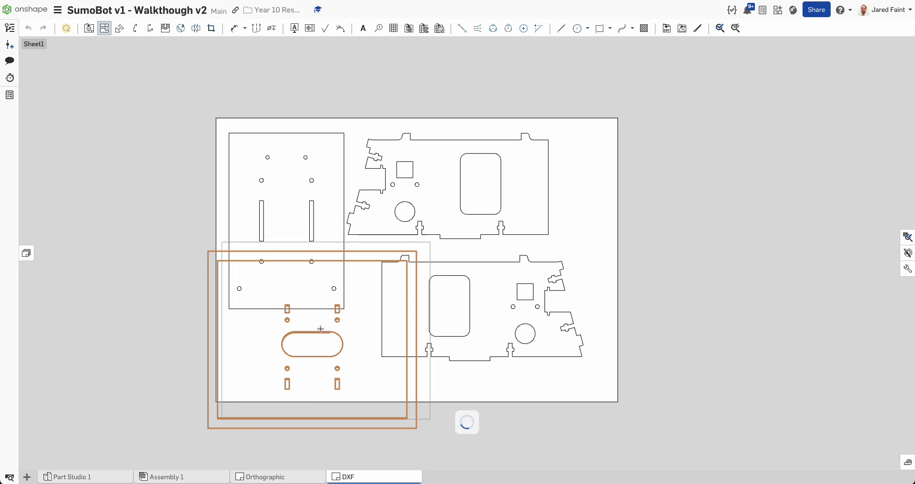
{"action": "scroll", "coordinate": [312, 326], "scroll_direction": "up", "scroll_amount": 5}
{"action": "scroll", "coordinate": [304, 327], "scroll_direction": "down", "scroll_amount": 4}
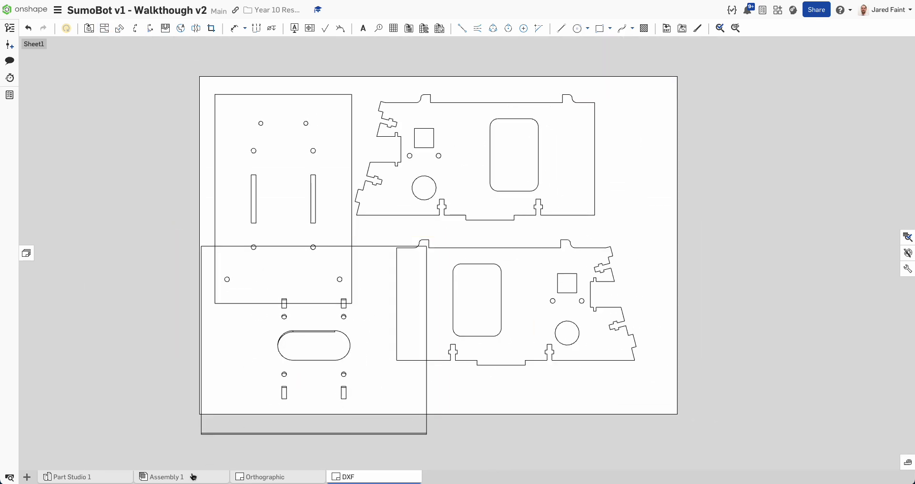
Switch to Assembly 1 and orient the view square-on to the slanted front panel's outer face.
{"action": "left_click", "coordinate": [178, 477]}
{"action": "left_click_drag", "start_coordinate": [881, 95], "coordinate": [862, 85]}
{"action": "left_click", "coordinate": [862, 84]}
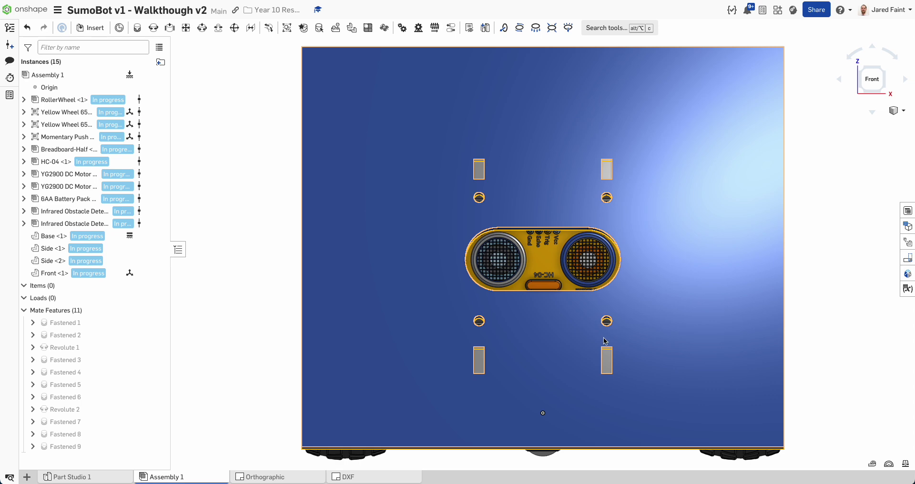
{"action": "right_click_drag", "start_coordinate": [814, 185], "coordinate": [671, 259]}
{"action": "scroll", "coordinate": [629, 212], "scroll_direction": "down", "scroll_amount": 5}
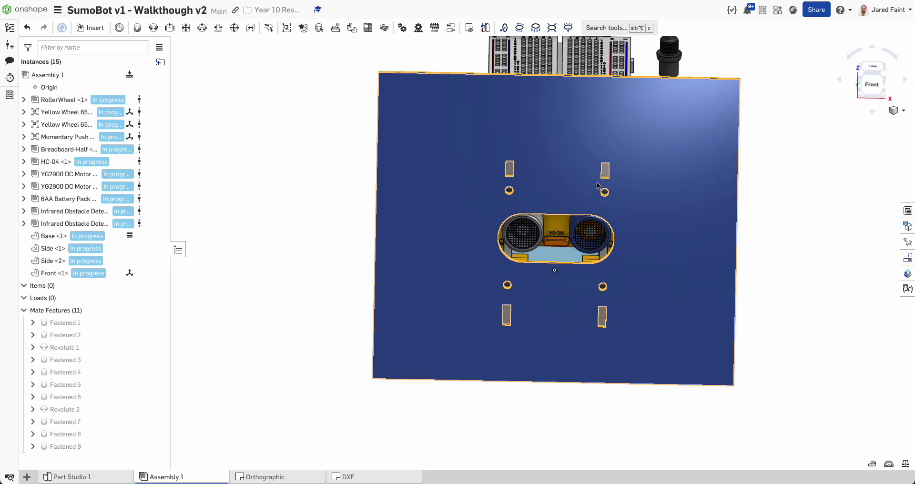
{"action": "right_click_drag", "start_coordinate": [612, 205], "coordinate": [618, 198]}
{"action": "left_click", "coordinate": [641, 205]}
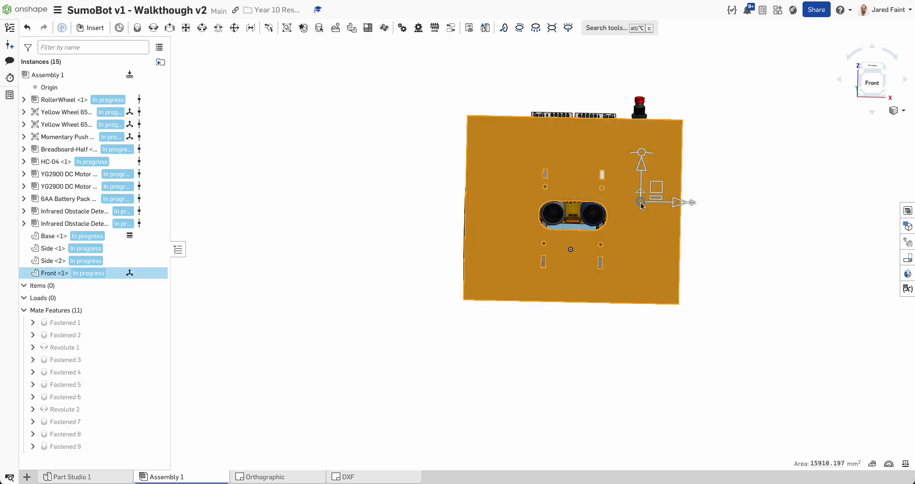
{"action": "key", "text": "n"}
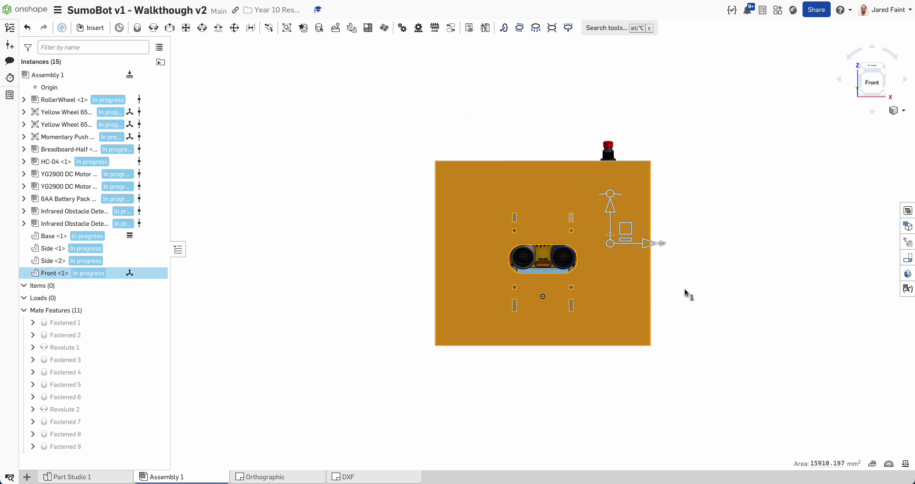
{"action": "left_click", "coordinate": [719, 283]}
Save the current assembly orientation as a named view called FrontFace.
{"action": "left_click", "coordinate": [902, 111]}
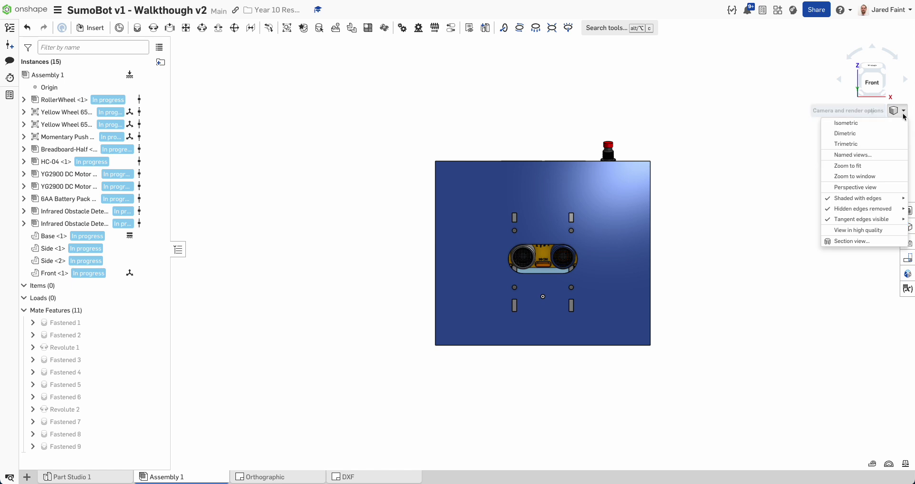
{"action": "left_click", "coordinate": [845, 155]}
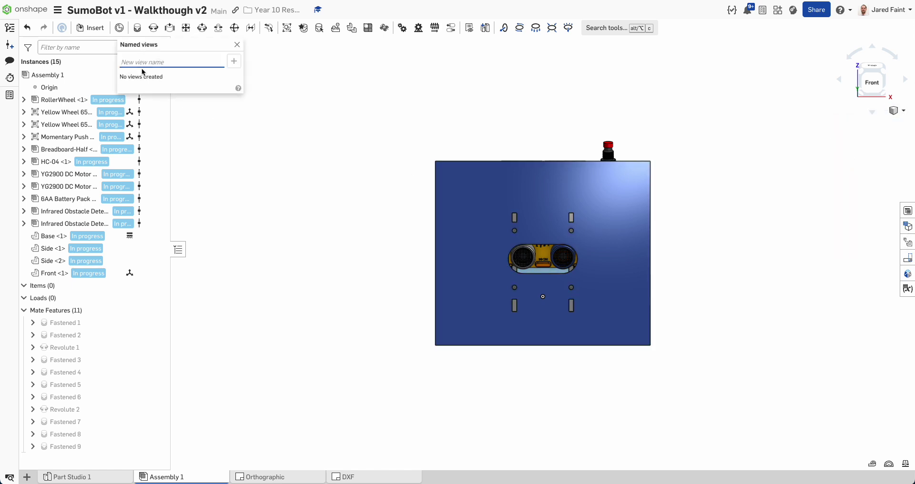
{"action": "type", "text": "Front"}
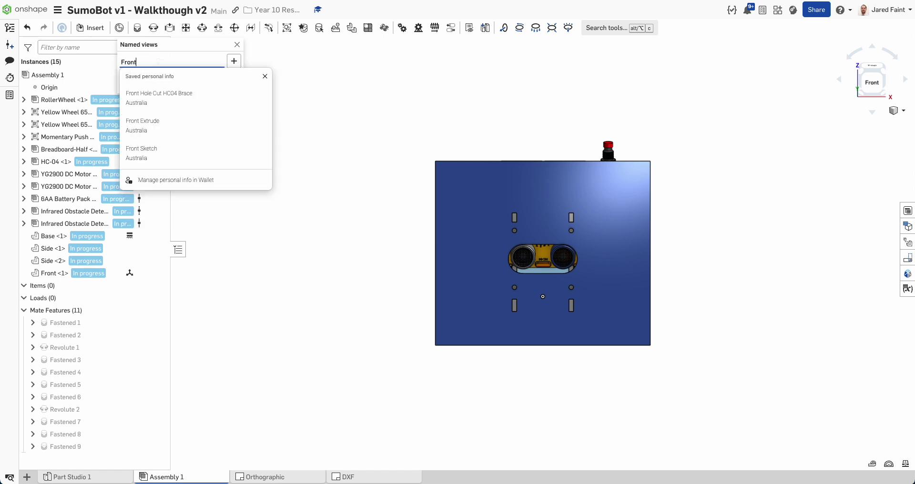
{"action": "key", "text": "Escape"}
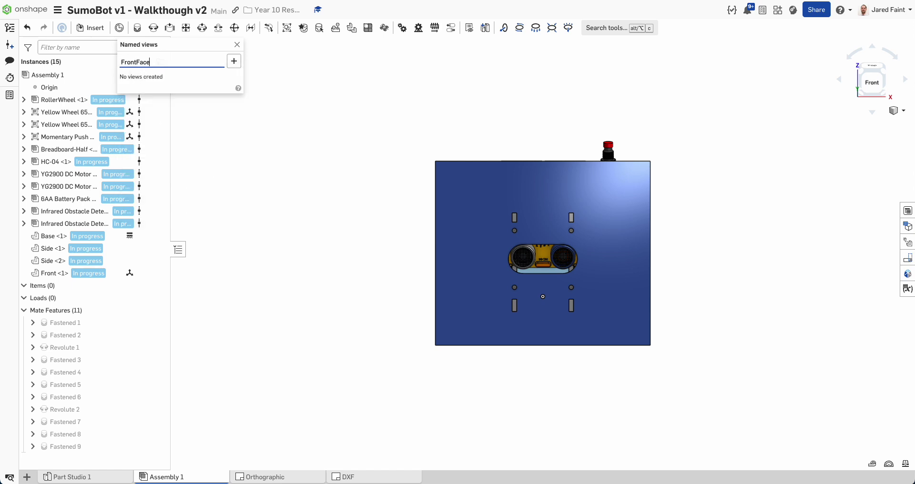
{"action": "left_click", "coordinate": [234, 61]}
Turn the assembly to another angle and recall the FrontFace named view to test it.
{"action": "left_click", "coordinate": [216, 80]}
{"action": "left_click", "coordinate": [217, 87]}
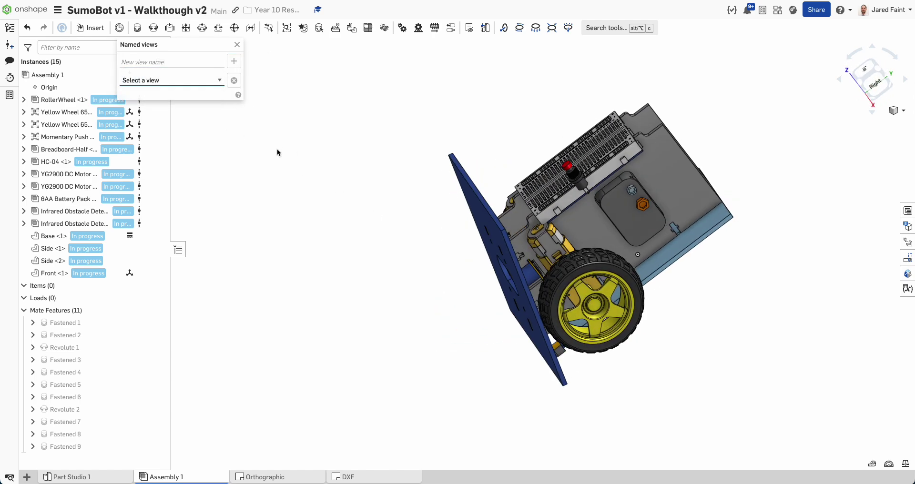
{"action": "left_click", "coordinate": [203, 81]}
{"action": "left_click", "coordinate": [174, 90]}
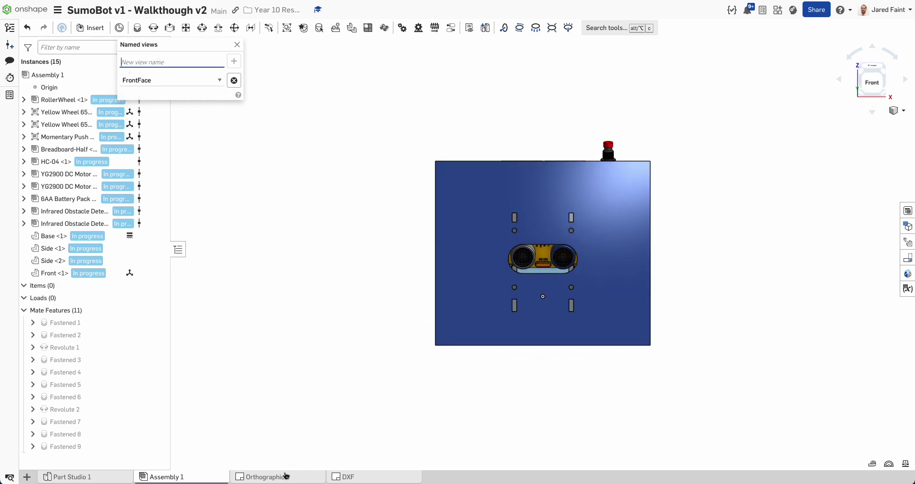
Check the view orientation options of the Front part's view in the DXF drawing for the FrontFace named view.
{"action": "left_click", "coordinate": [383, 478]}
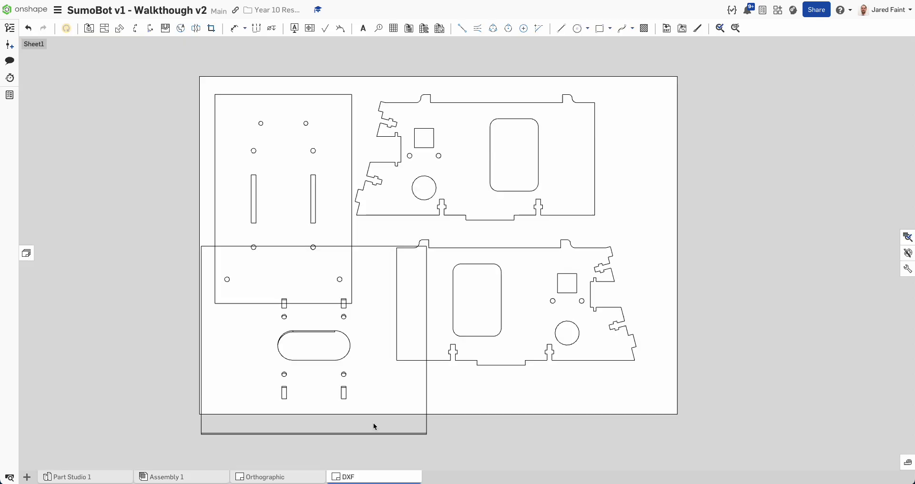
{"action": "double_click", "coordinate": [253, 351]}
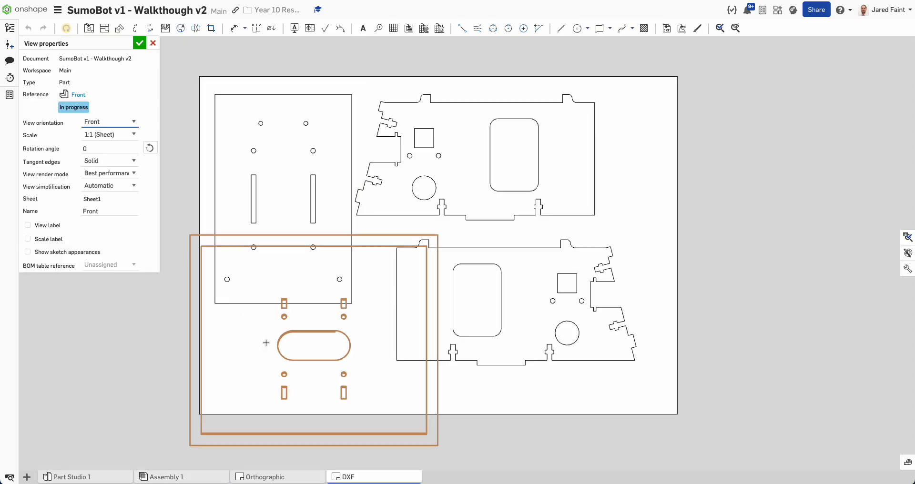
{"action": "left_click", "coordinate": [130, 123]}
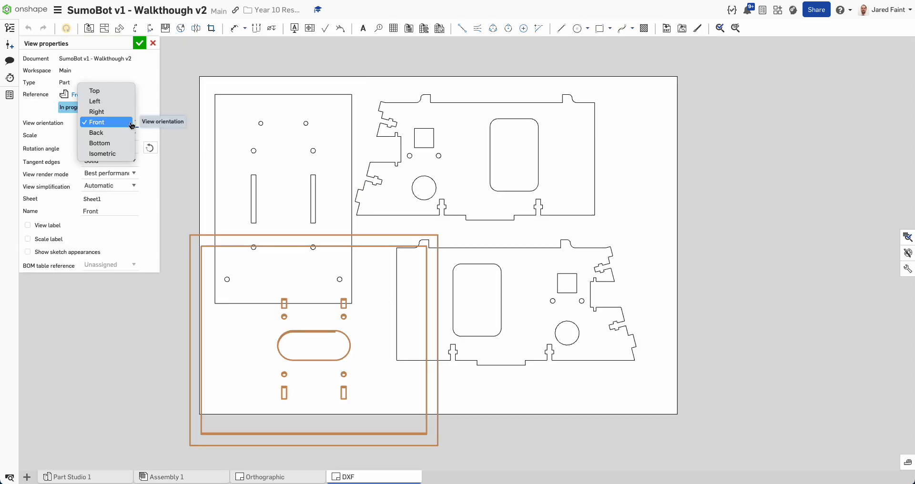
{"action": "left_click", "coordinate": [147, 89]}
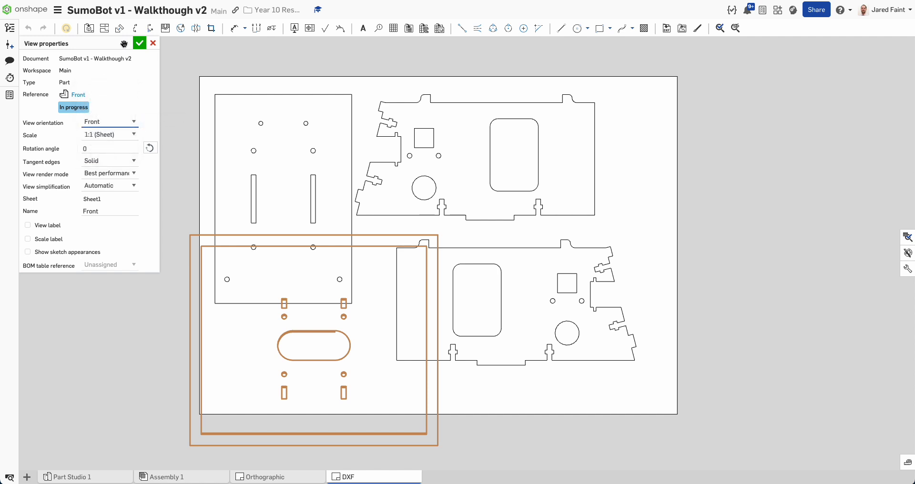
{"action": "left_click", "coordinate": [152, 43]}
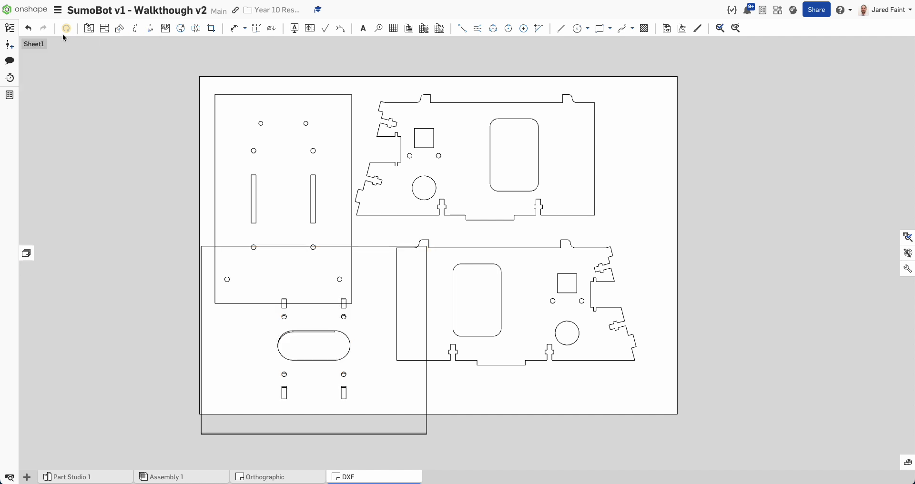
{"action": "left_click", "coordinate": [181, 476]}
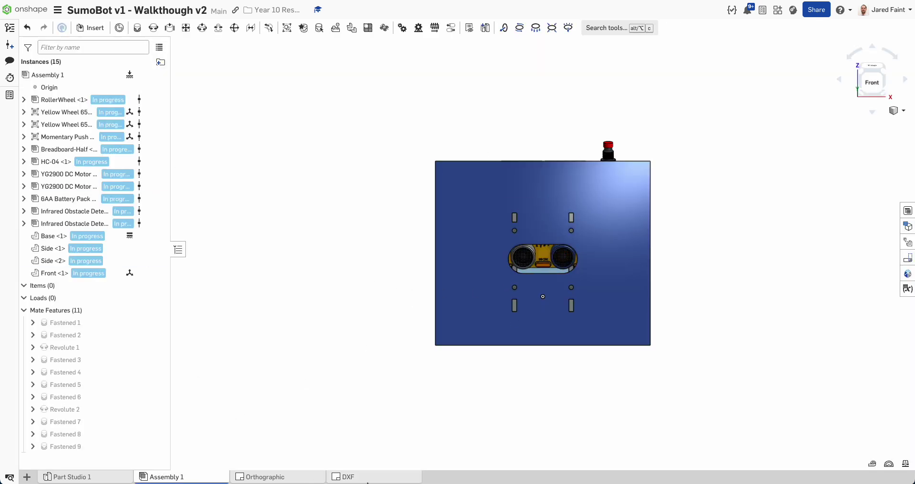
{"action": "left_click", "coordinate": [367, 481]}
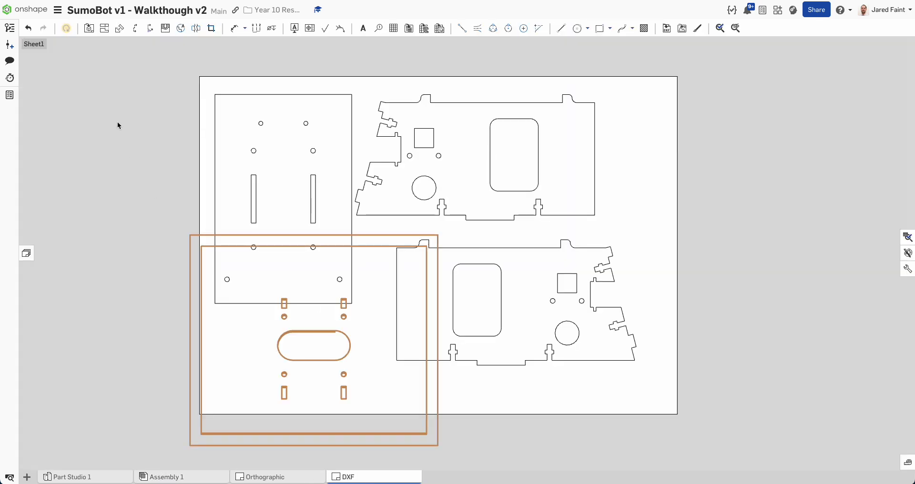
{"action": "left_click", "coordinate": [89, 28]}
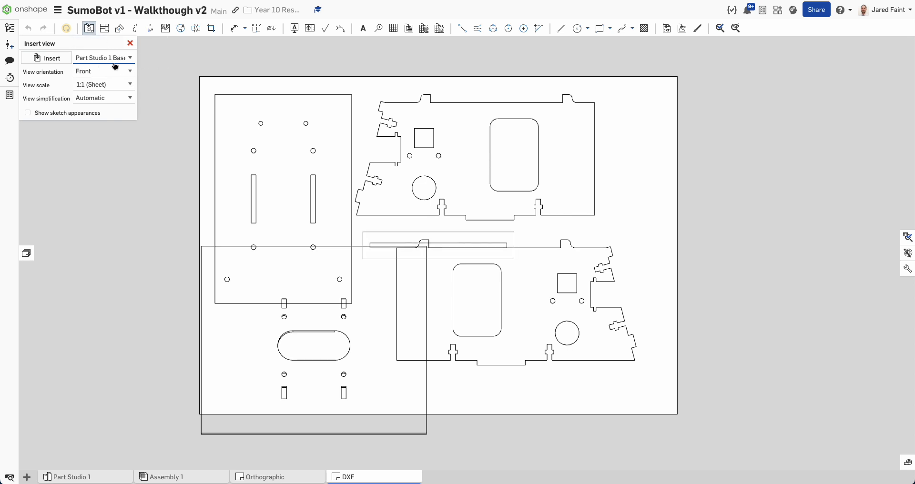
{"action": "left_click", "coordinate": [104, 62]}
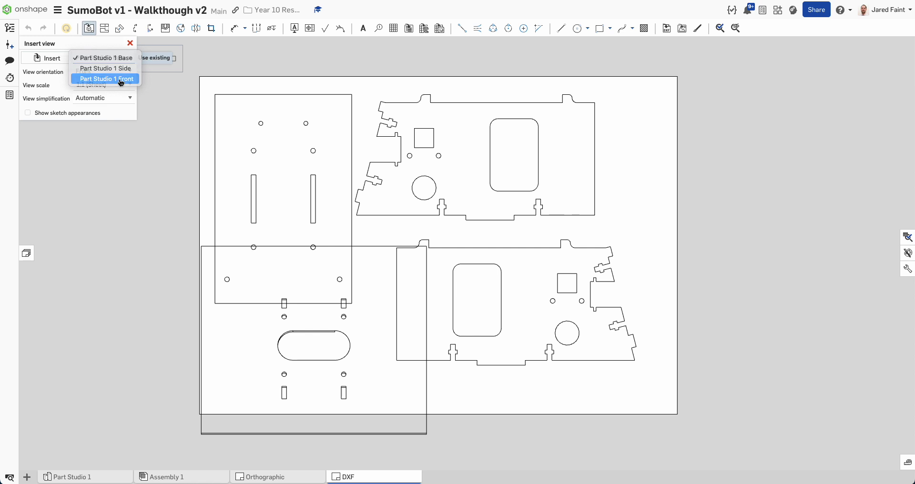
{"action": "left_click", "coordinate": [122, 79]}
{"action": "left_click", "coordinate": [119, 72]}
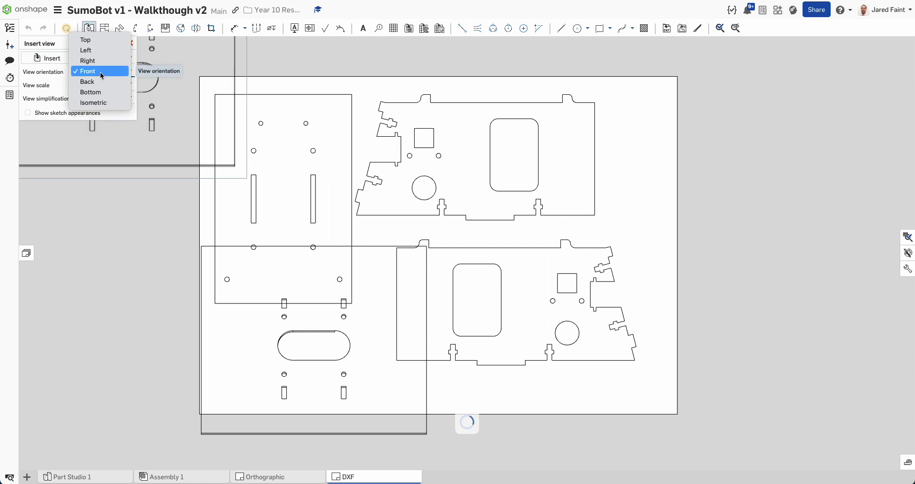
{"action": "left_click", "coordinate": [74, 119]}
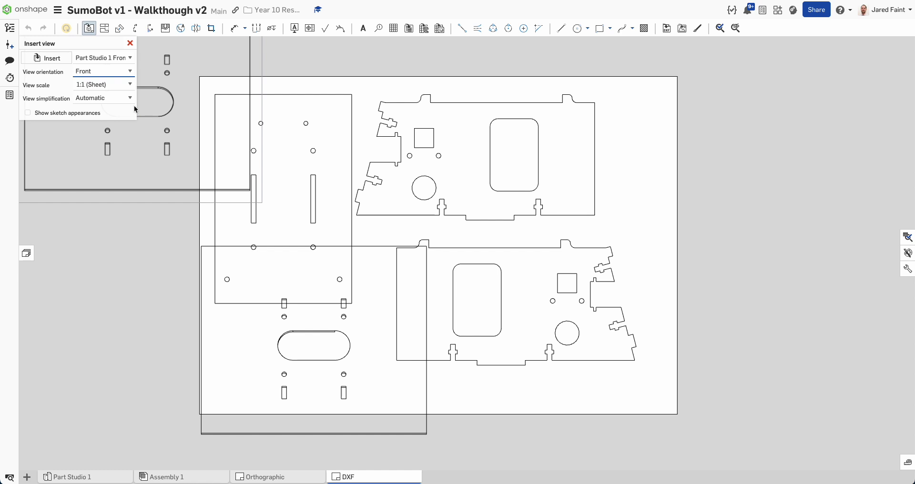
{"action": "left_click", "coordinate": [50, 59]}
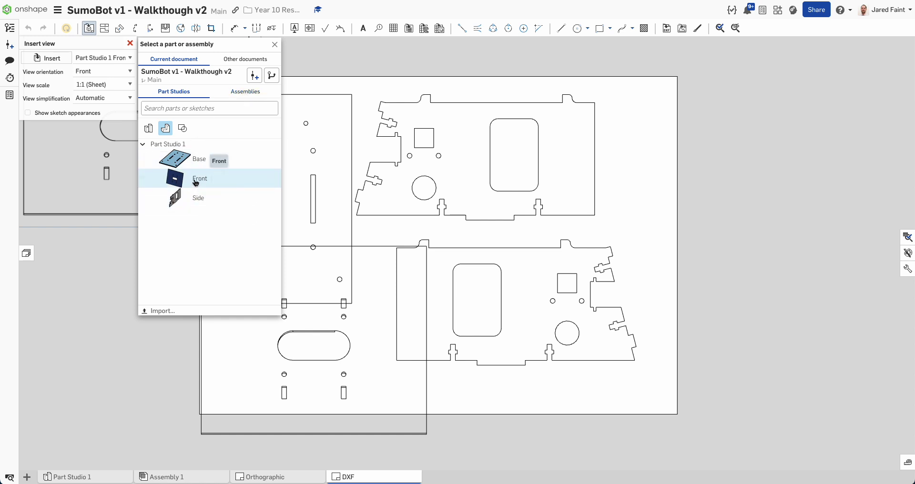
{"action": "left_click", "coordinate": [195, 180]}
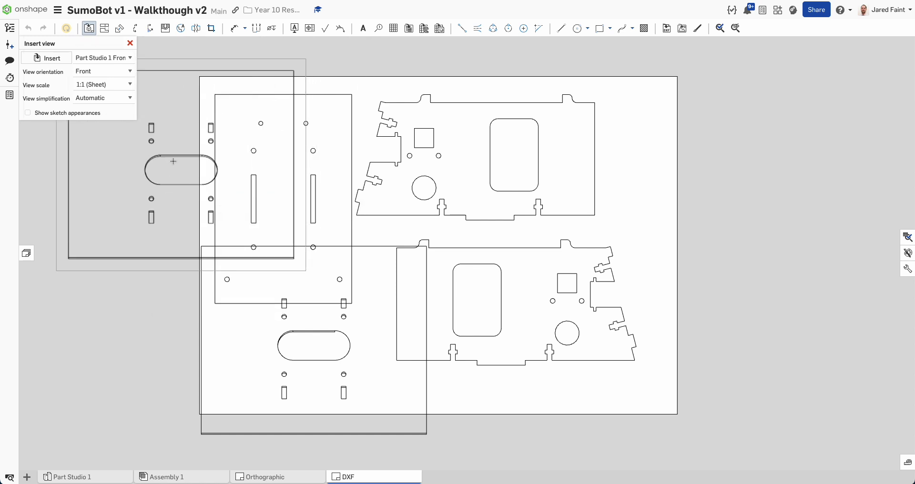
{"action": "left_click", "coordinate": [130, 74]}
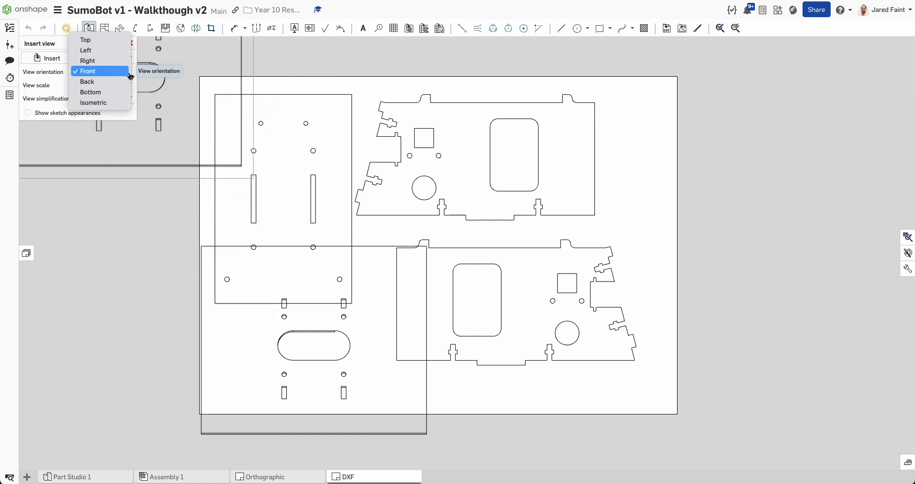
{"action": "left_click", "coordinate": [147, 120]}
{"action": "key", "text": "Escape"}
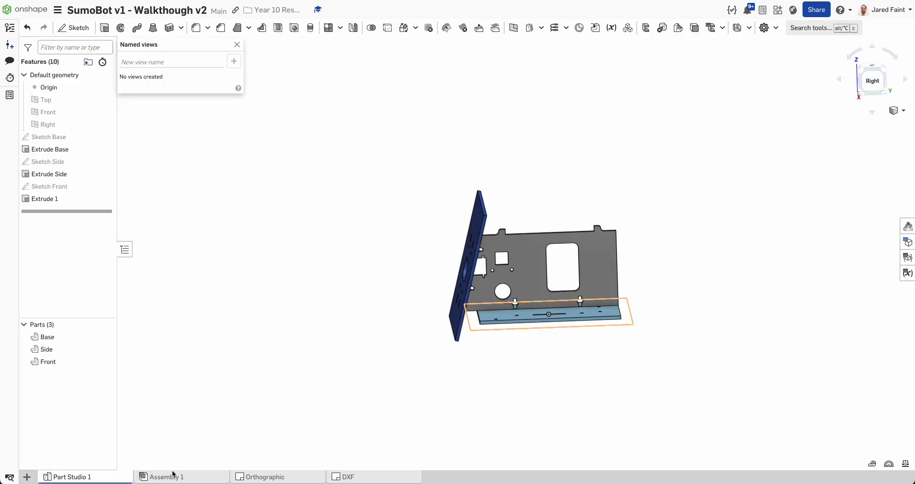
Switch to Part Studio 1 and orient the view square-on to the slanted Front part's outer face.
{"action": "left_click", "coordinate": [179, 476]}
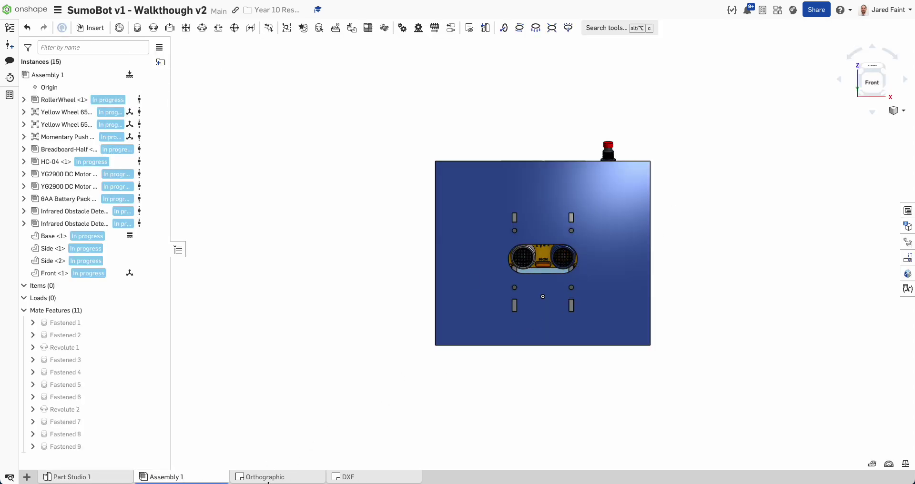
{"action": "left_click", "coordinate": [95, 477]}
{"action": "right_click_drag", "start_coordinate": [449, 366], "coordinate": [485, 334]}
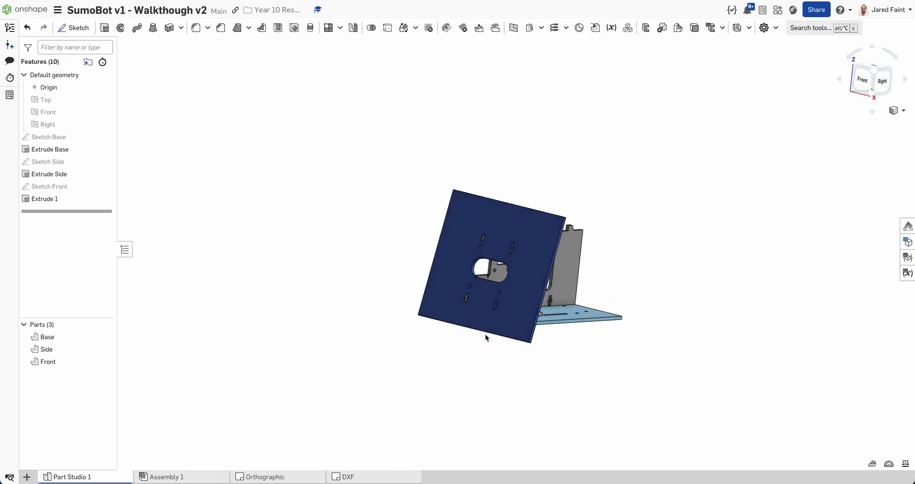
{"action": "left_click", "coordinate": [525, 313]}
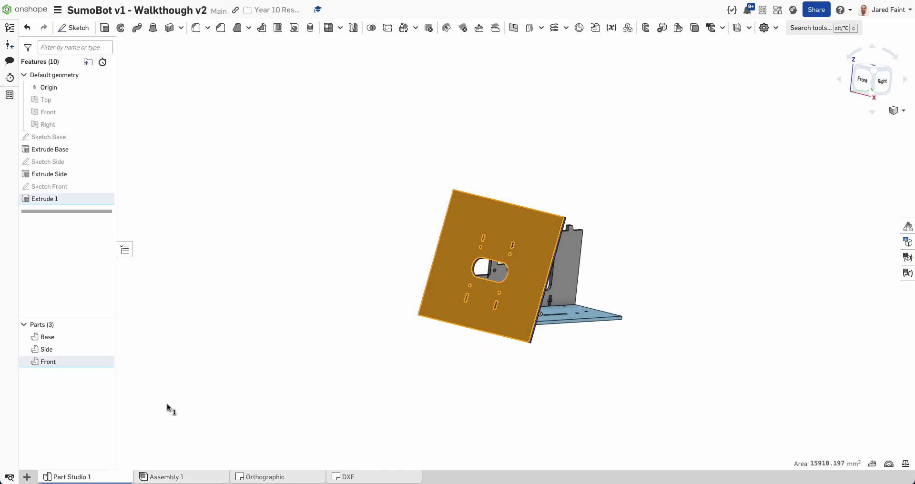
{"action": "key", "text": "n"}
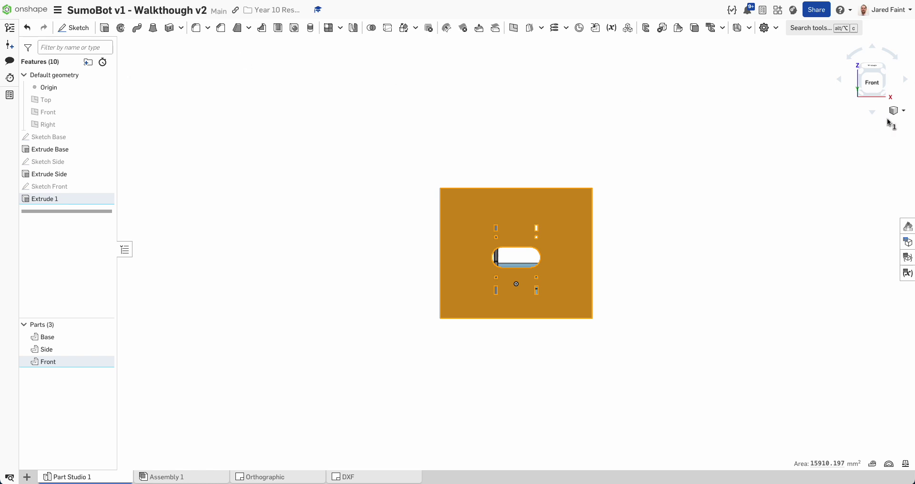
Save the current Part Studio orientation as a named view called Front Face Parts.
{"action": "left_click", "coordinate": [895, 111]}
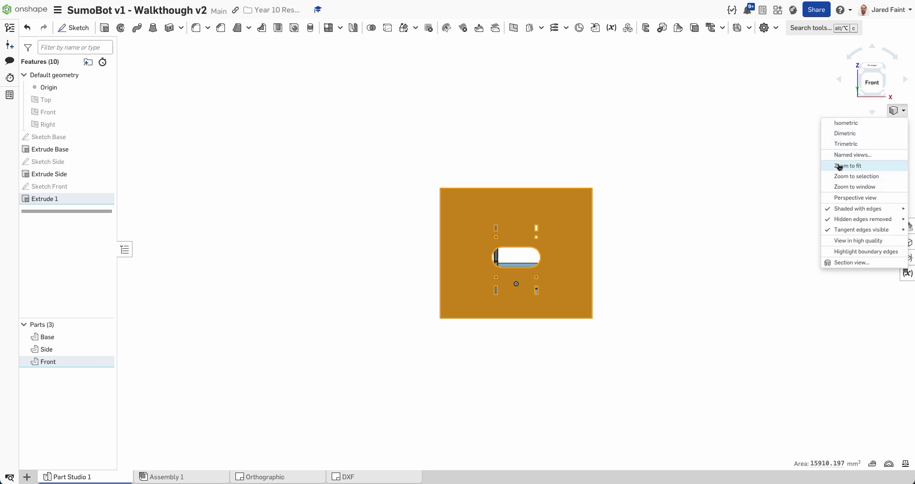
{"action": "left_click", "coordinate": [851, 155]}
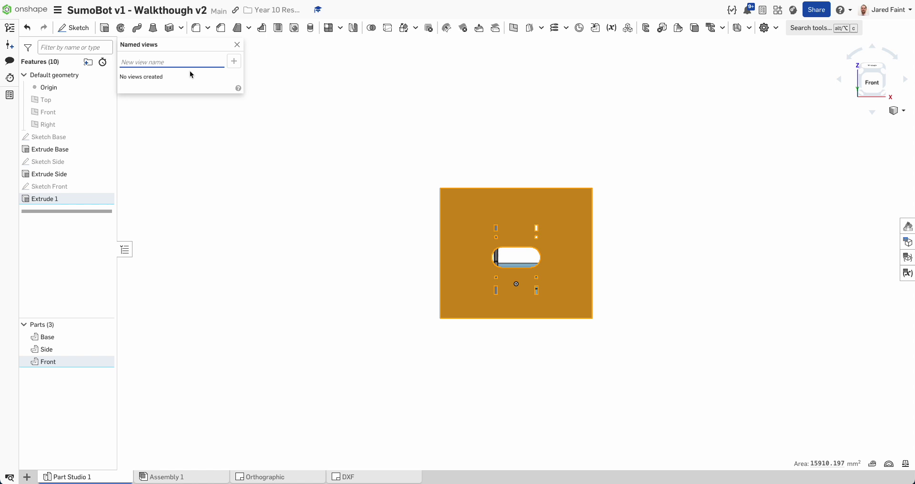
{"action": "type", "text": "Fra"}
{"action": "key", "text": "Return"}
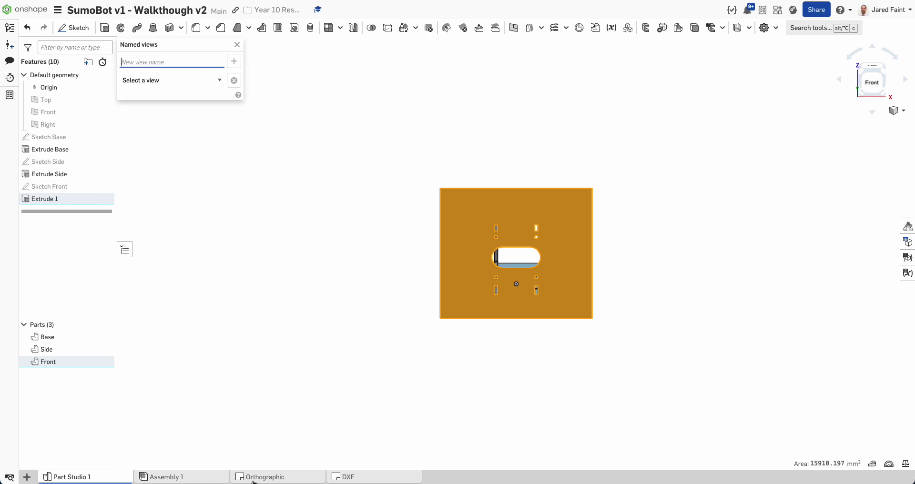
Set the orientation of the Front part's view in the DXF drawing to the Front Face Parts named view.
{"action": "left_click", "coordinate": [164, 476]}
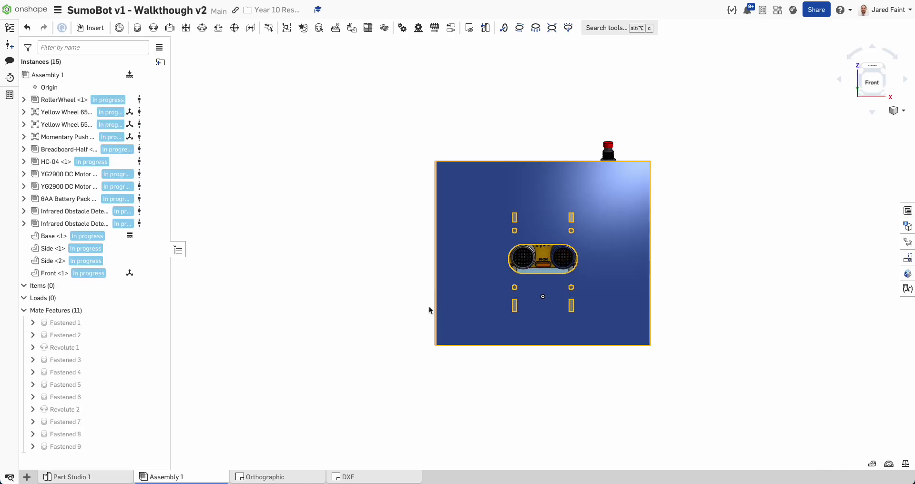
{"action": "left_click", "coordinate": [355, 479]}
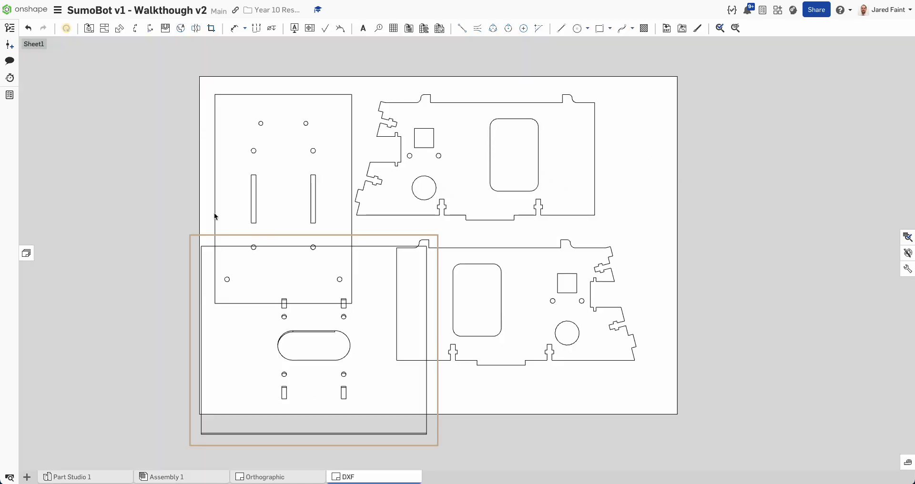
{"action": "double_click", "coordinate": [350, 368]}
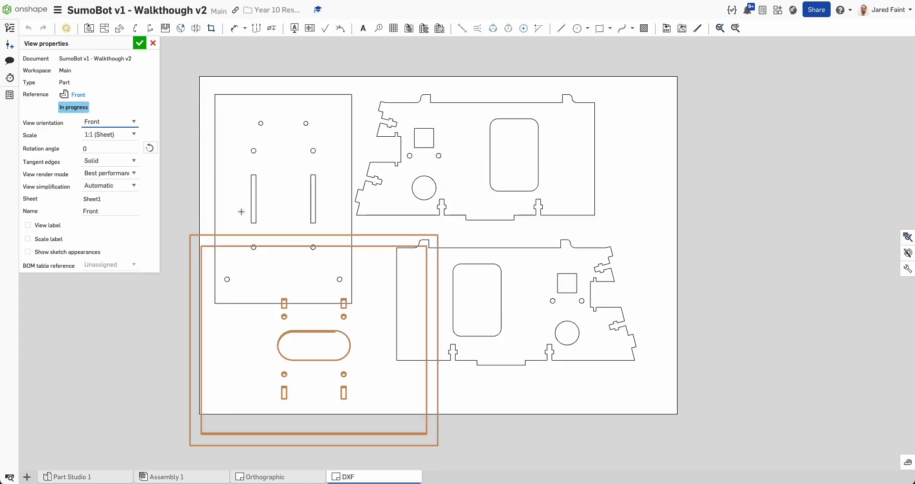
{"action": "left_click", "coordinate": [110, 123]}
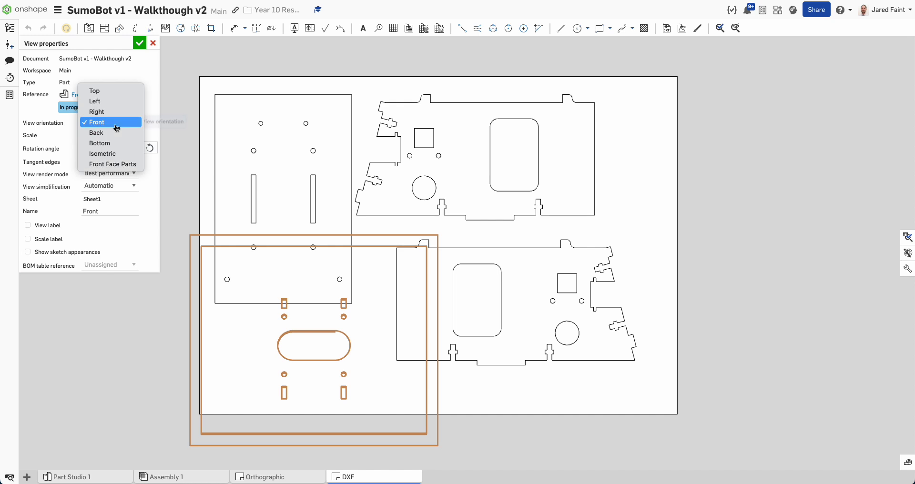
{"action": "left_click", "coordinate": [107, 165]}
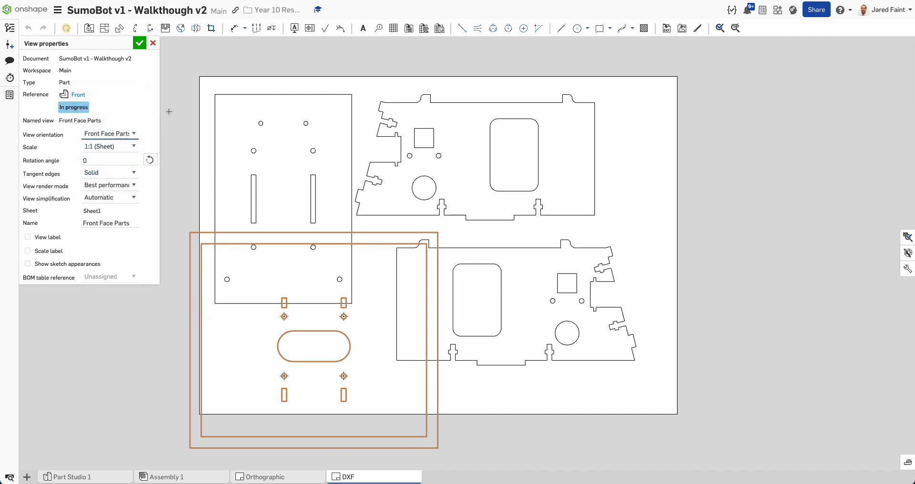
{"action": "left_click", "coordinate": [140, 44]}
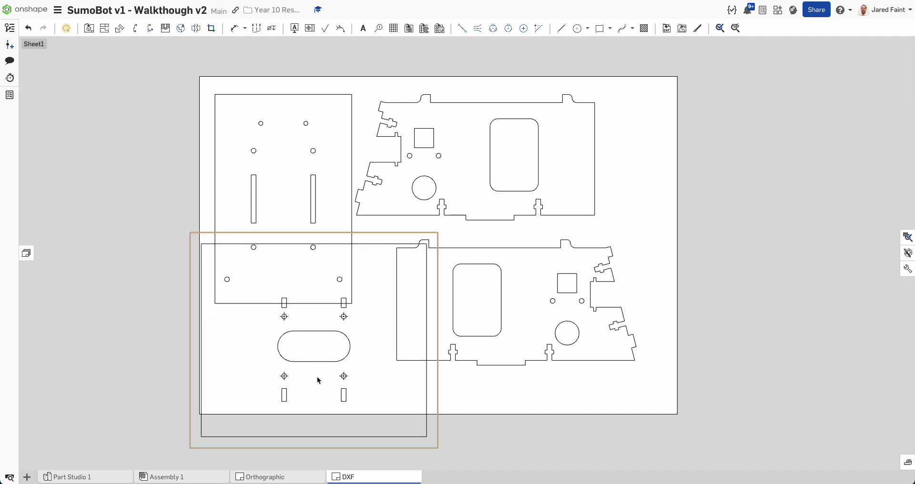
Hide the automatic centermarks on the Front part's view.
{"action": "right_click", "coordinate": [356, 388]}
{"action": "mouse_move", "coordinate": [384, 200]}
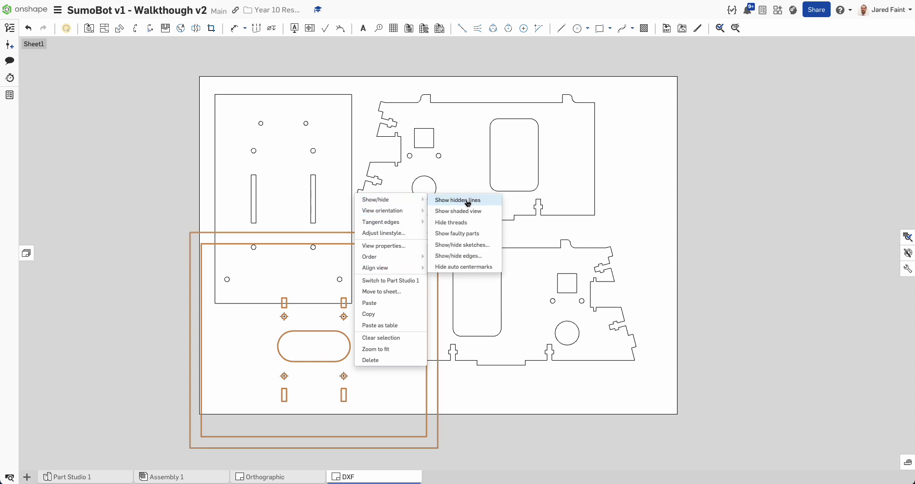
{"action": "left_click", "coordinate": [465, 267]}
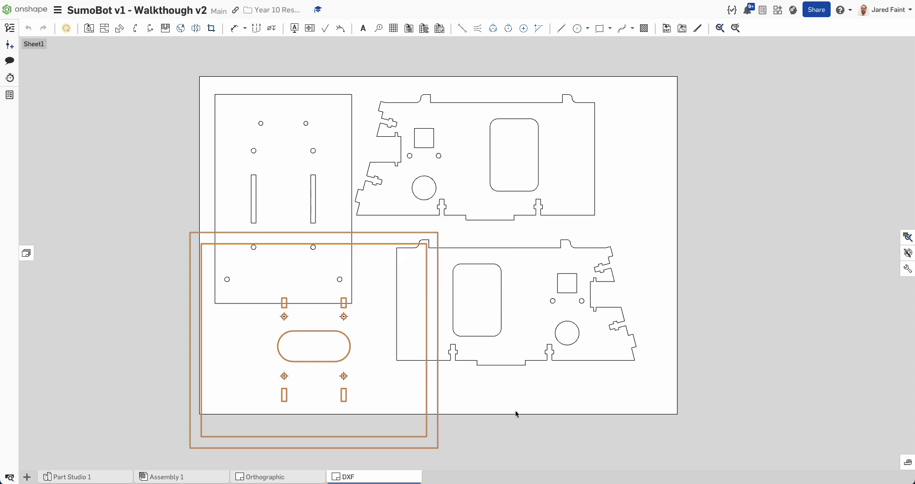
Rearrange the views, placing the Front panel beside the Base and both Side plates next to each other along the sheet's lower edge.
{"action": "mouse_move", "coordinate": [427, 390]}
{"action": "left_mouse_down"}
{"action": "mouse_move", "coordinate": [574, 403]}
{"action": "mouse_move", "coordinate": [400, 435]}
{"action": "mouse_move", "coordinate": [634, 315]}
{"action": "mouse_move", "coordinate": [776, 301]}
{"action": "left_mouse_up"}
{"action": "left_click_drag", "start_coordinate": [478, 368], "coordinate": [303, 441]}
{"action": "left_click_drag", "start_coordinate": [491, 226], "coordinate": [599, 468]}
{"action": "mouse_move", "coordinate": [782, 346]}
{"action": "left_mouse_down"}
{"action": "mouse_move", "coordinate": [666, 294]}
{"action": "mouse_move", "coordinate": [790, 317]}
{"action": "mouse_move", "coordinate": [623, 282]}
{"action": "mouse_move", "coordinate": [585, 300]}
{"action": "left_mouse_up"}
{"action": "left_click", "coordinate": [488, 237]}
{"action": "left_click_drag", "start_coordinate": [530, 402], "coordinate": [526, 391]}
{"action": "left_click_drag", "start_coordinate": [363, 357], "coordinate": [358, 346]}
{"action": "scroll", "coordinate": [278, 212], "scroll_direction": "down", "scroll_amount": 2}
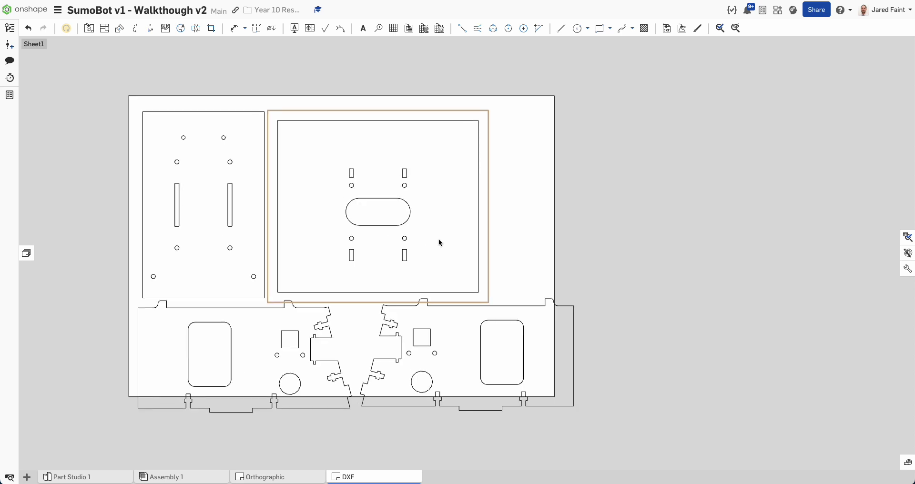
{"action": "mouse_move", "coordinate": [471, 291]}
{"action": "middle_mouse_down"}
{"action": "mouse_move", "coordinate": [462, 292]}
{"action": "mouse_move", "coordinate": [486, 291]}
{"action": "middle_mouse_up"}
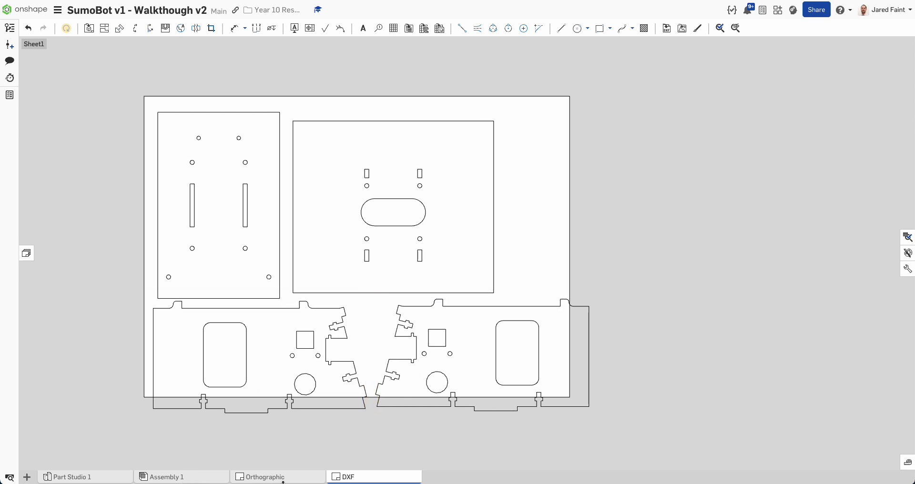